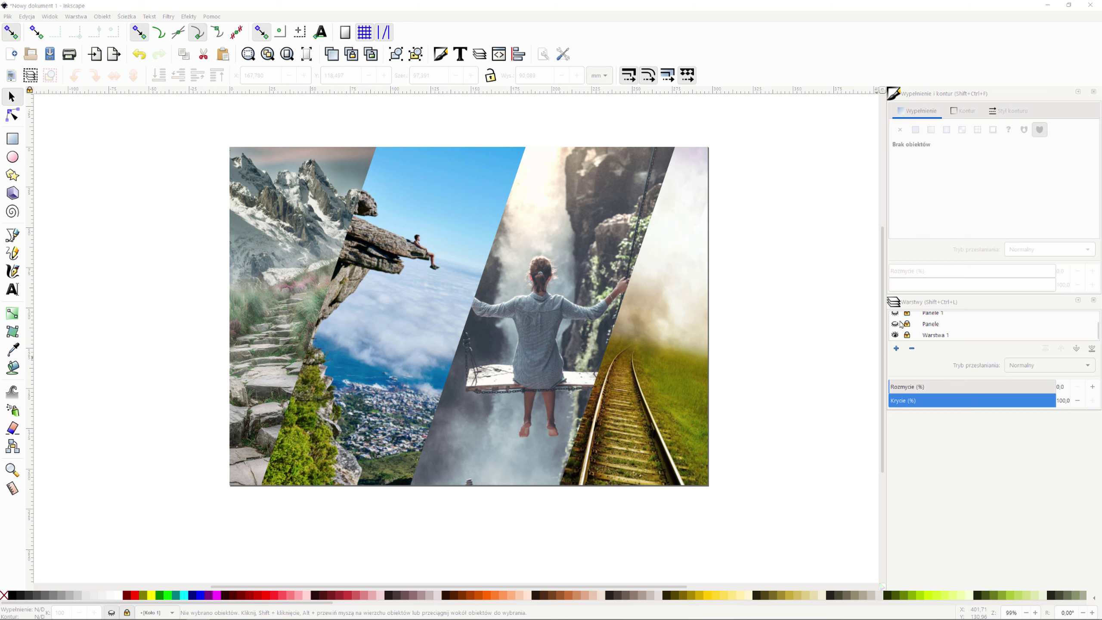
- Toggle the Panele and Panele 1 layers on and off to compare the photo panels and blue outlines
left_click(897, 323)
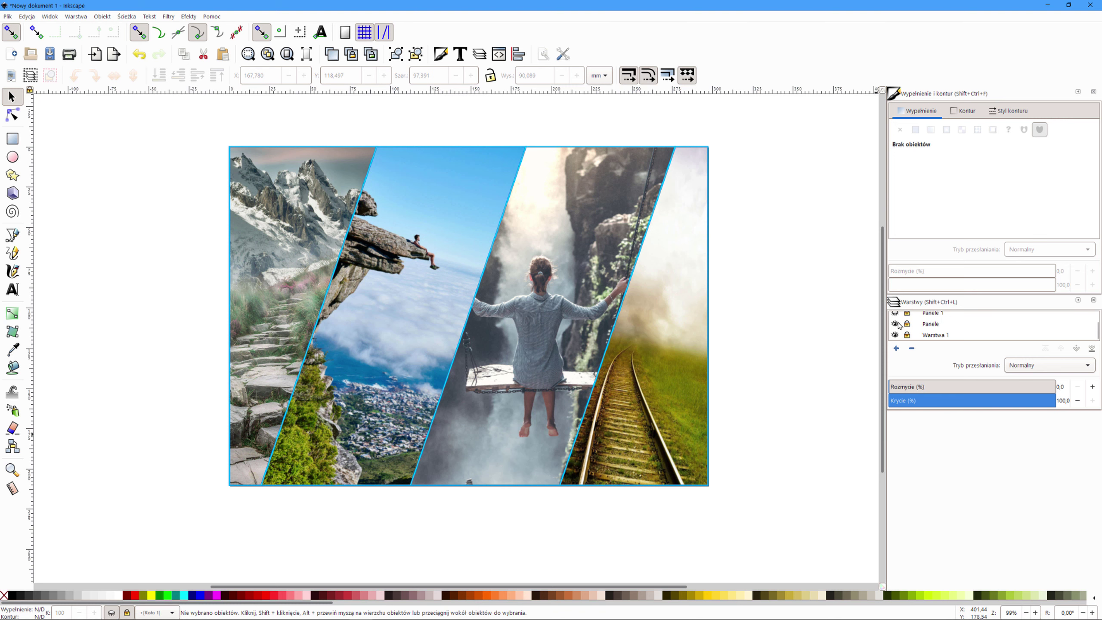
left_click(896, 324)
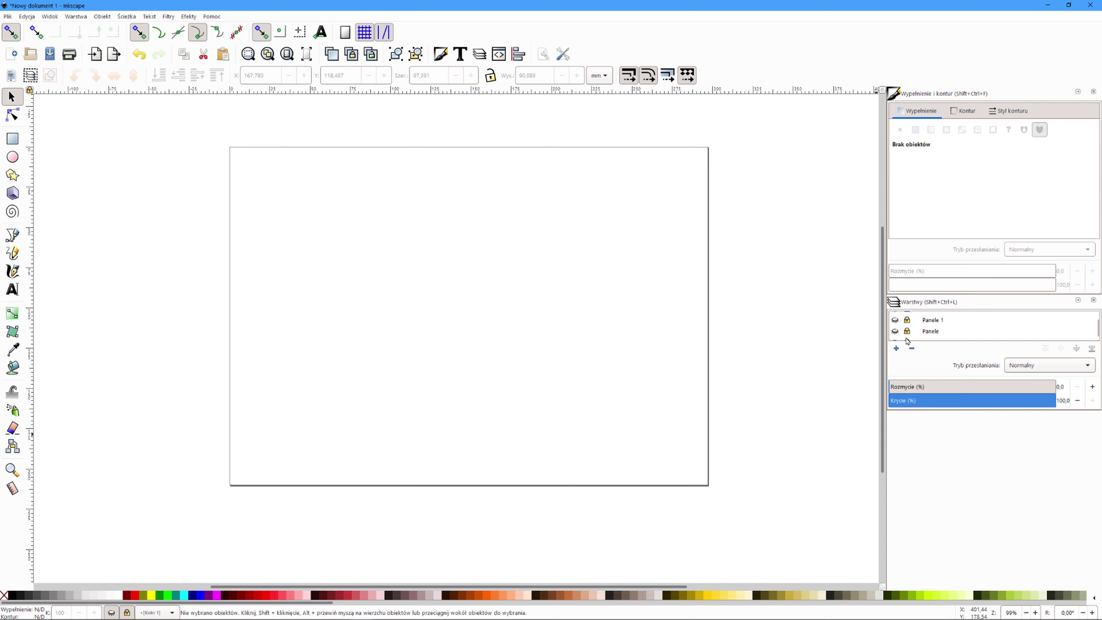
left_click(894, 330)
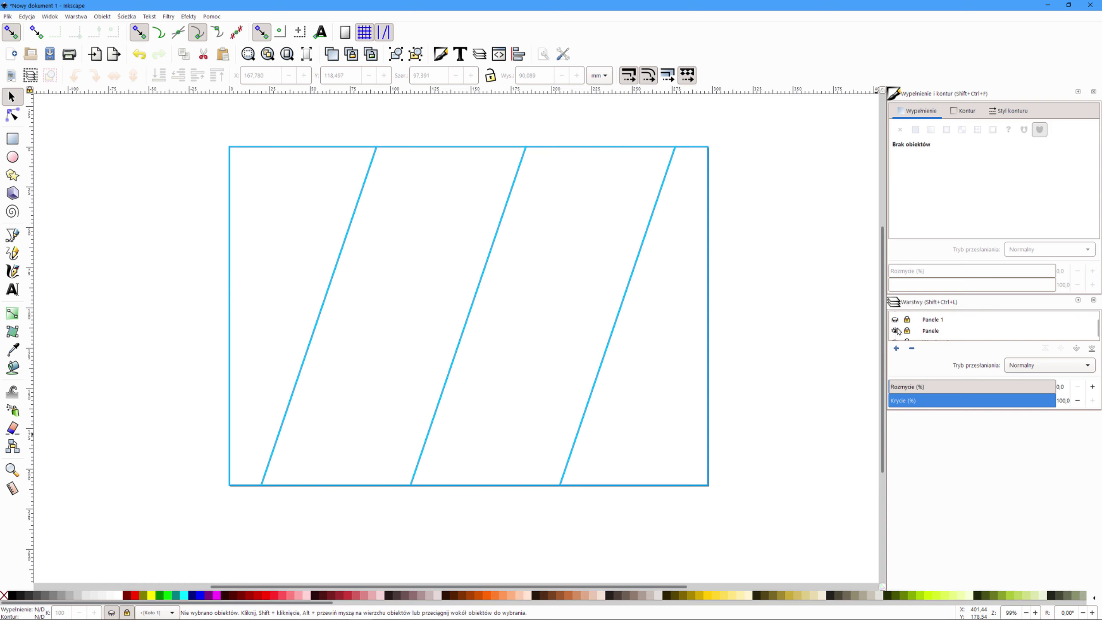
left_click(895, 331)
left_click(894, 319)
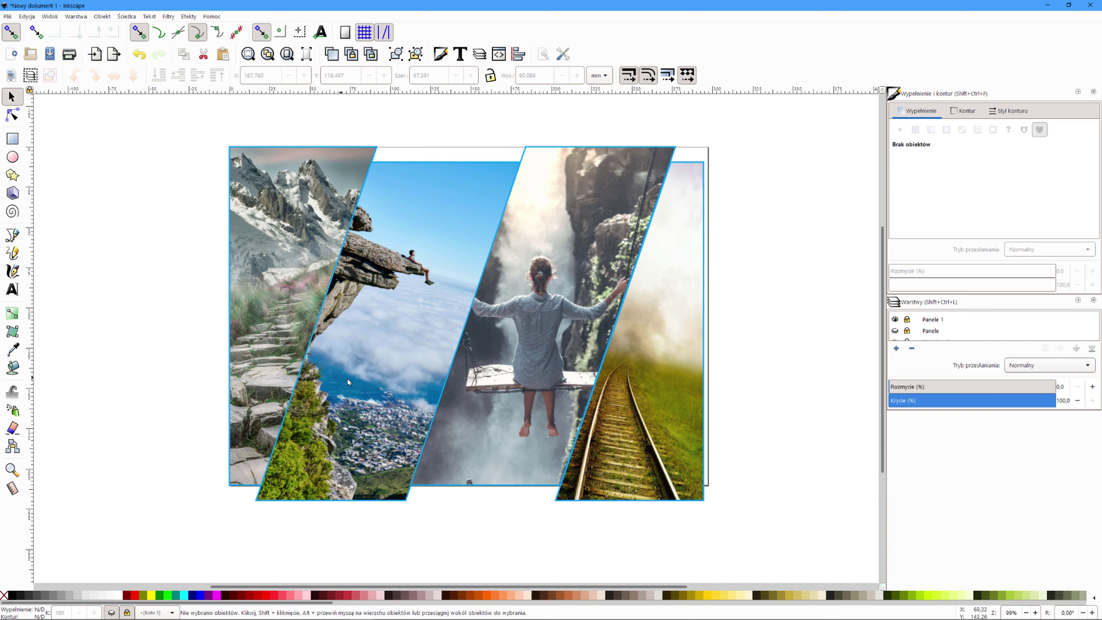
- Hide the photo panel layers and show the superhero circle layer Koło
left_click(895, 320)
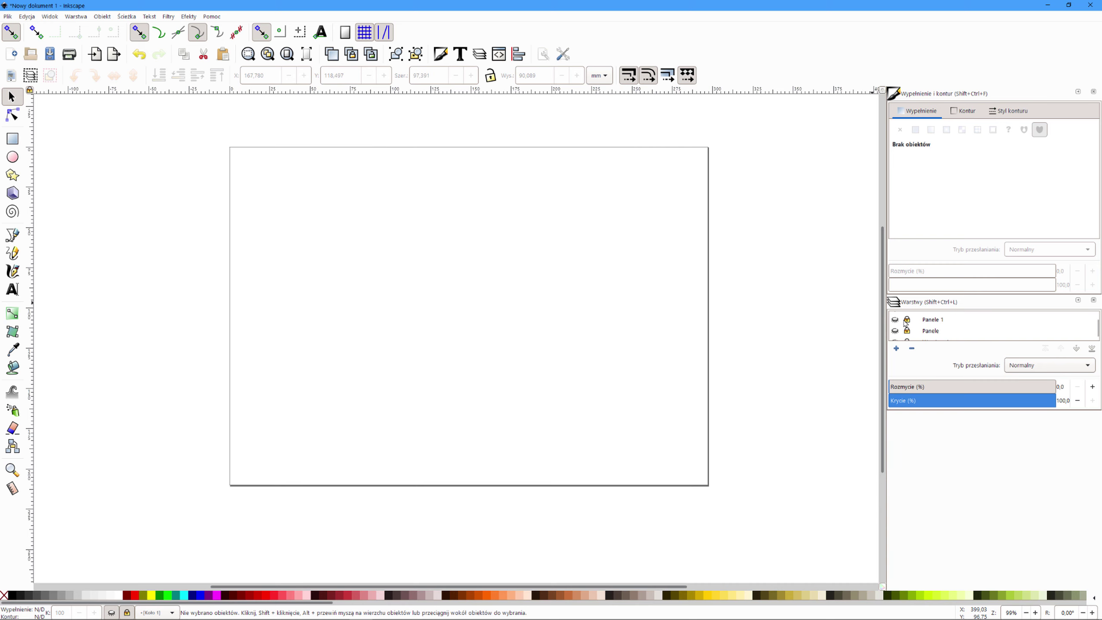
scroll(904, 323, "up", 1)
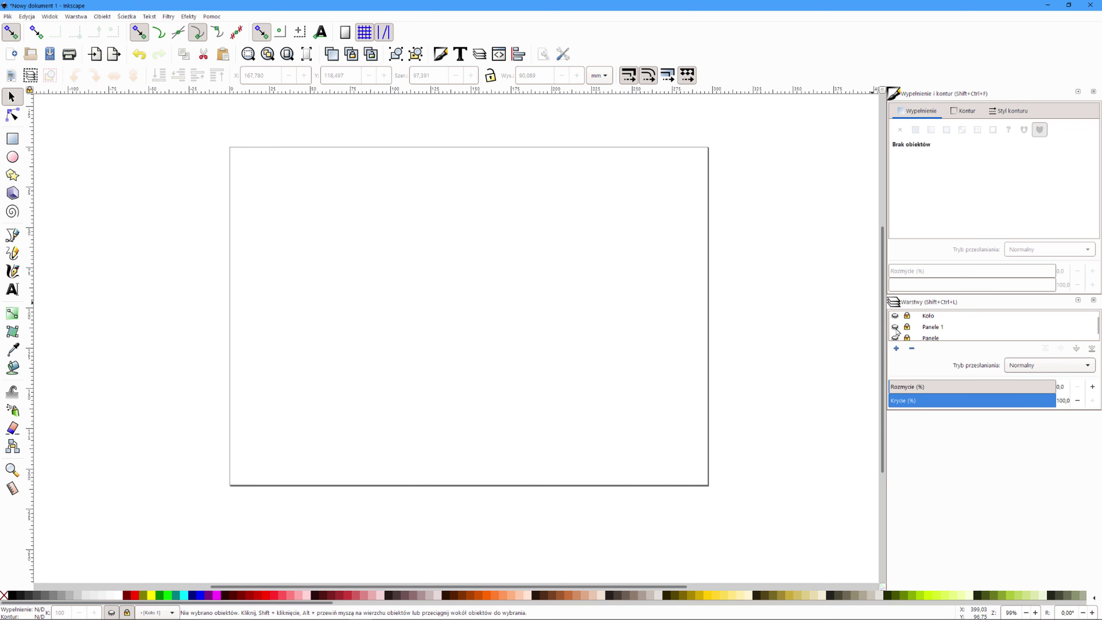
left_click(894, 326)
left_click(895, 326)
scroll(897, 327, "up", 1)
left_click(894, 327)
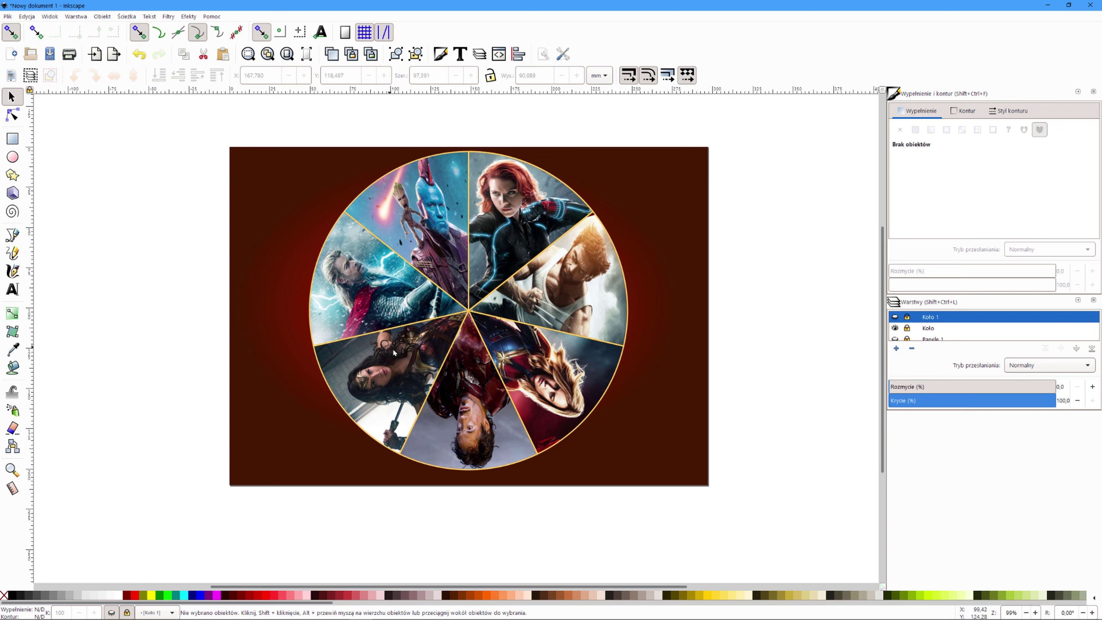
- Hide Koło to reveal and unlock Koło 1, nudge the blue character's slice, then select the red background
left_click(894, 328)
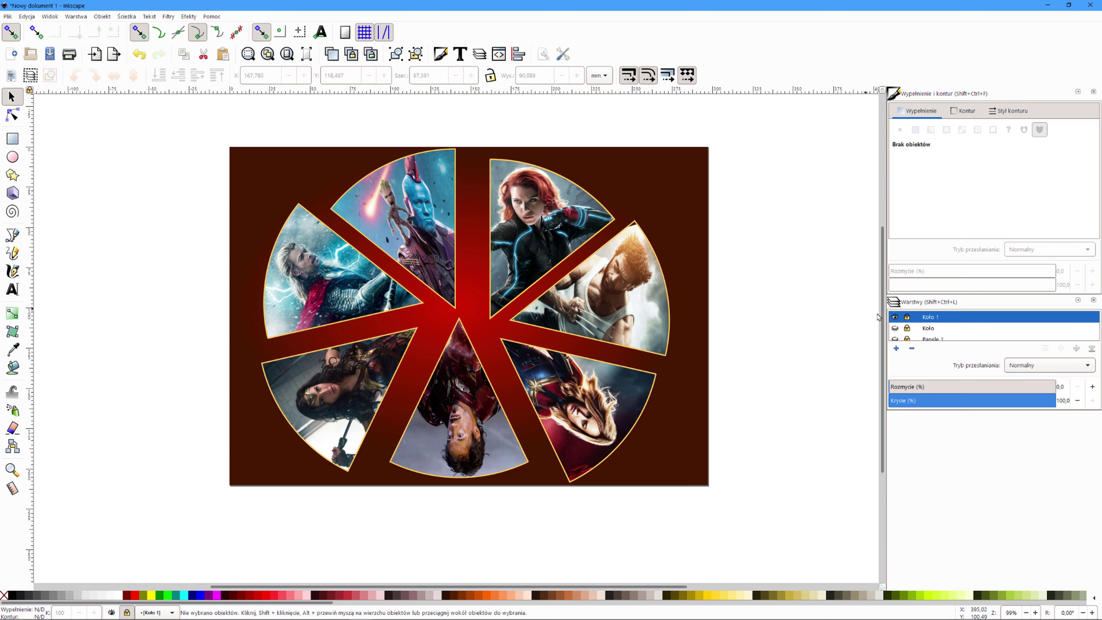
left_click(906, 317)
left_click_drag(422, 216, 427, 225)
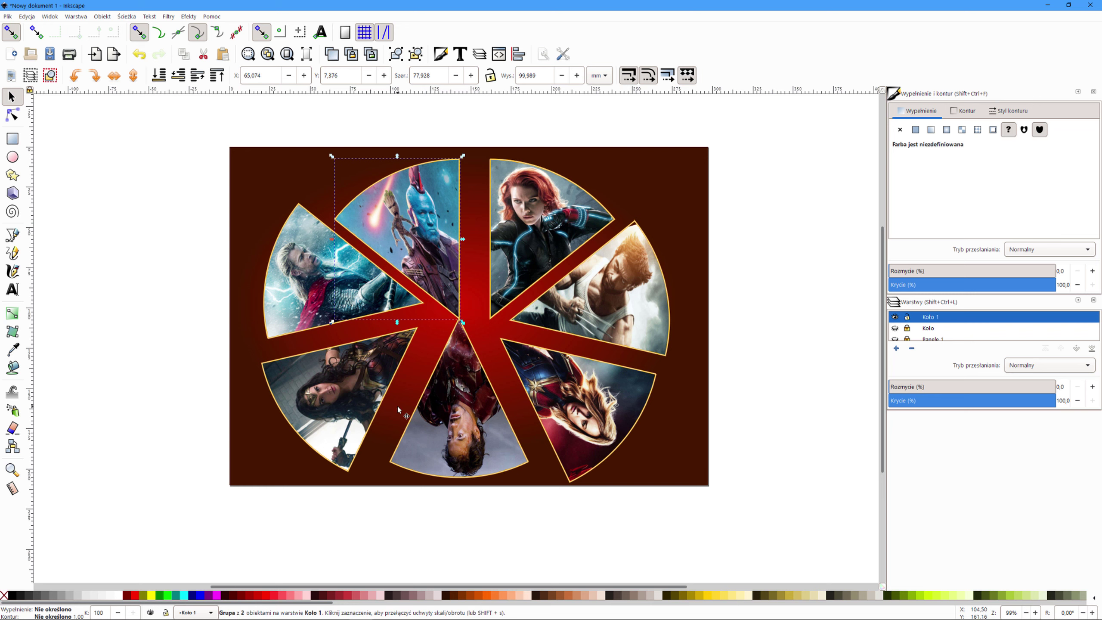
left_click(706, 226)
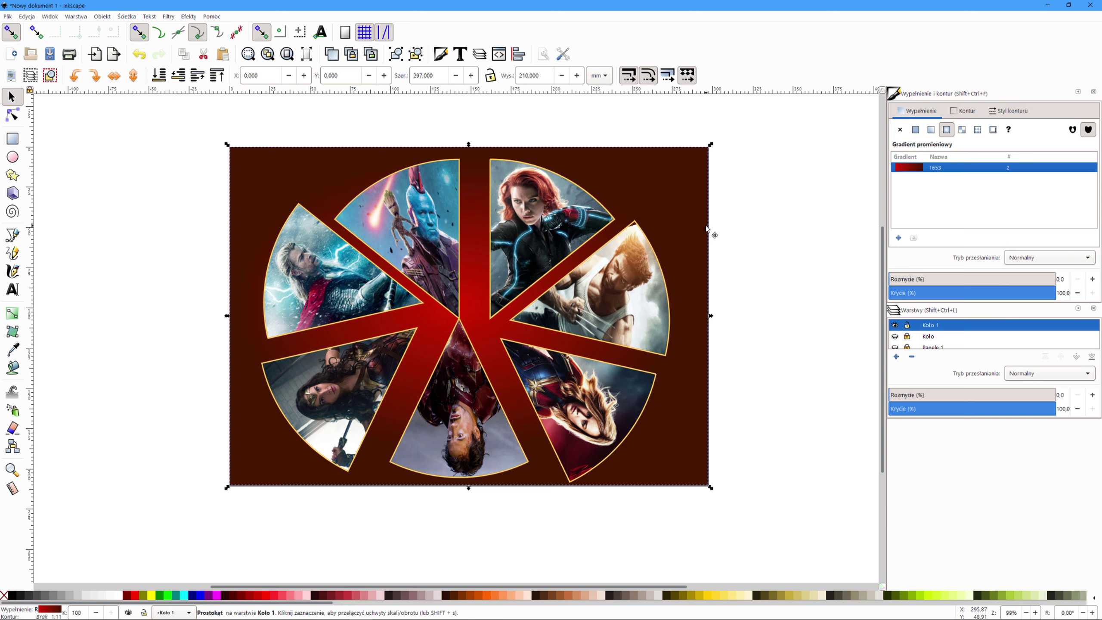
- Create a new document and set its A4 page to landscape orientation (297 × 210 mm)
key("ctrl+n")
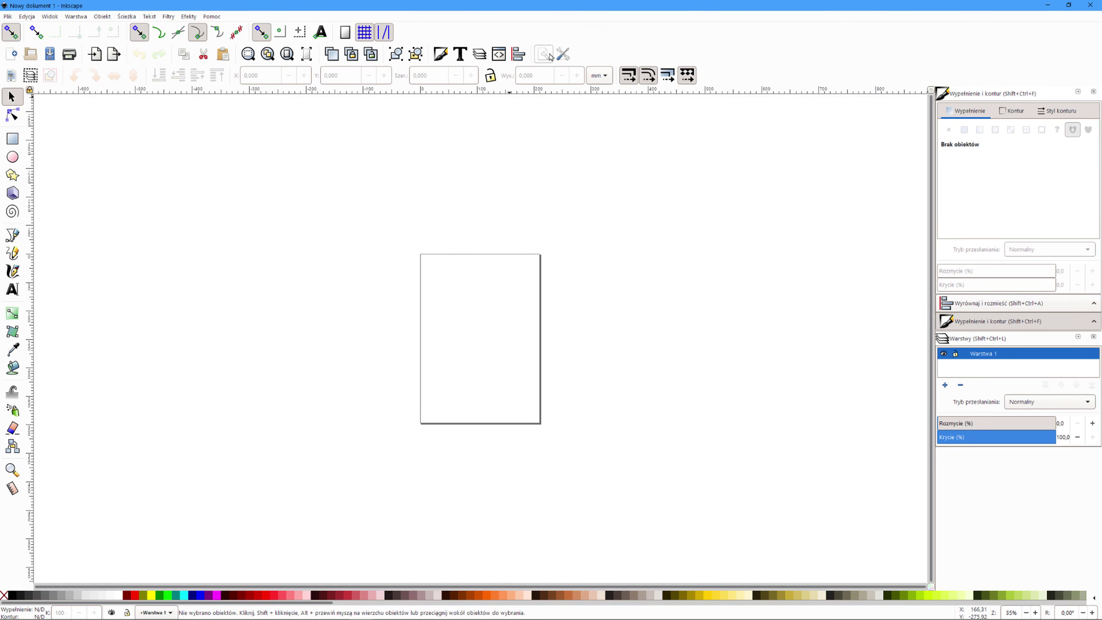
left_click(543, 54)
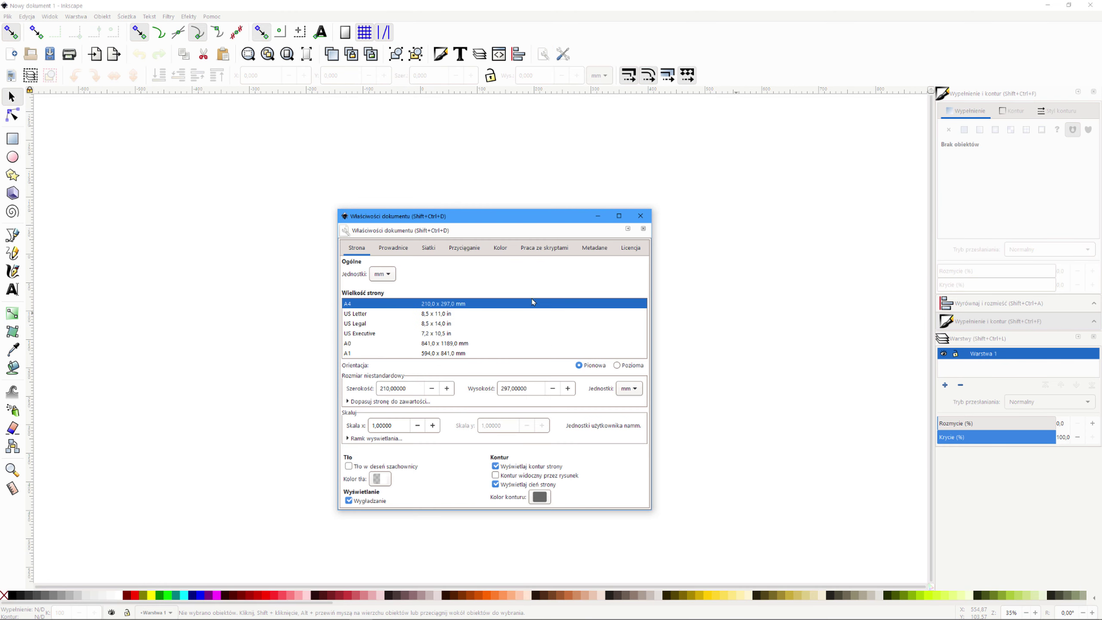
left_click(616, 366)
left_click(640, 216)
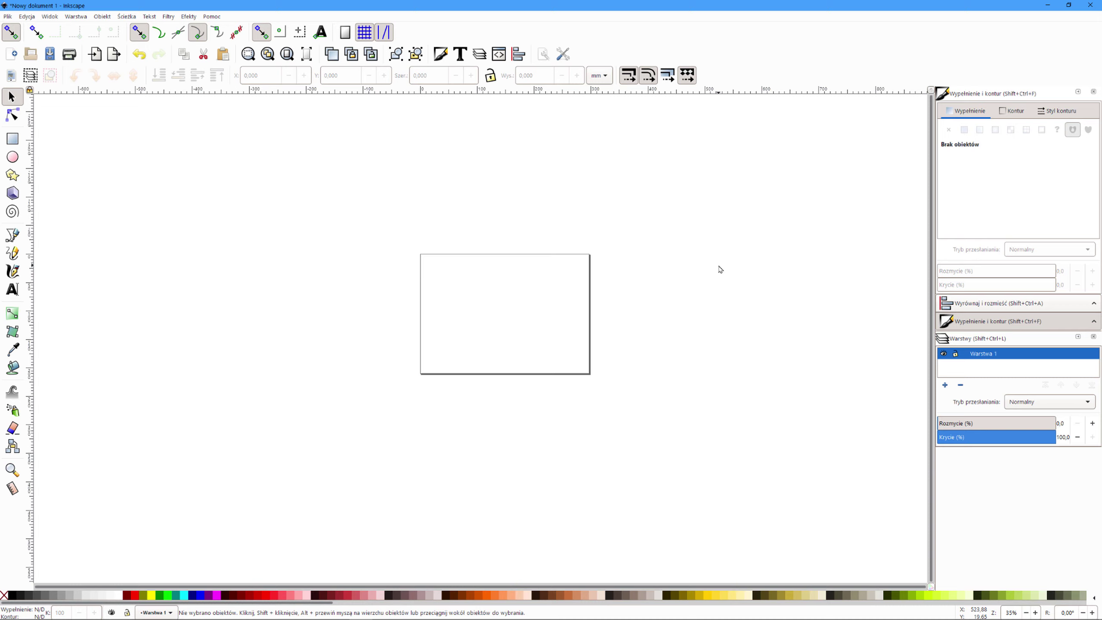
- Zoom and pan around the blank landscape page to about 99%
scroll(518, 264, "down", 3)
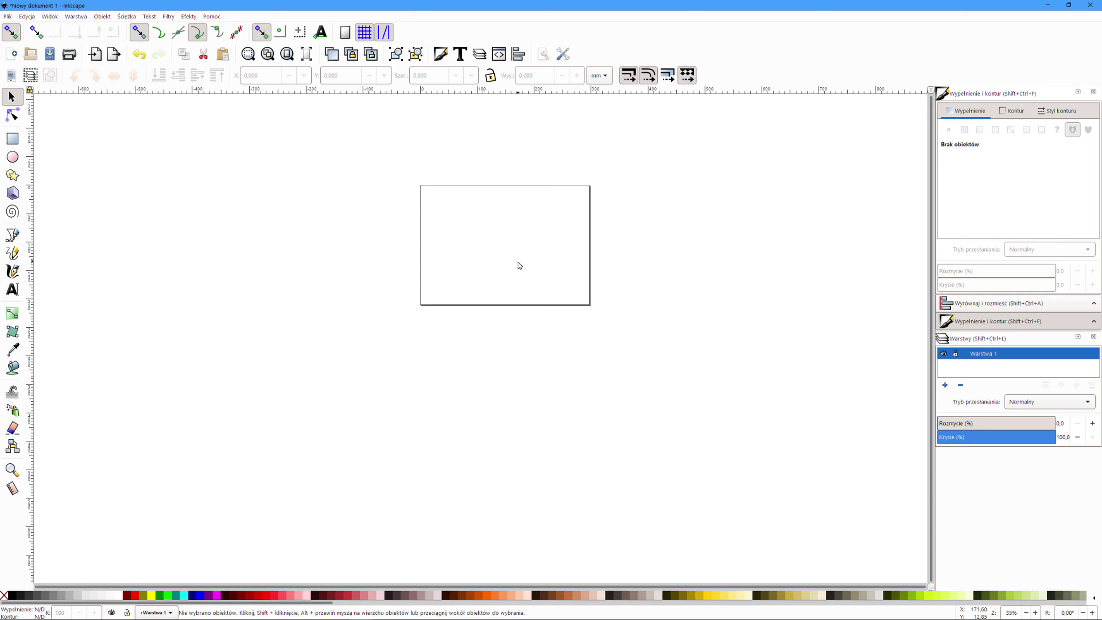
scroll(518, 264, "up", 3)
scroll(519, 265, "up", 1)
scroll(519, 264, "down", 6)
scroll(519, 265, "up", 5)
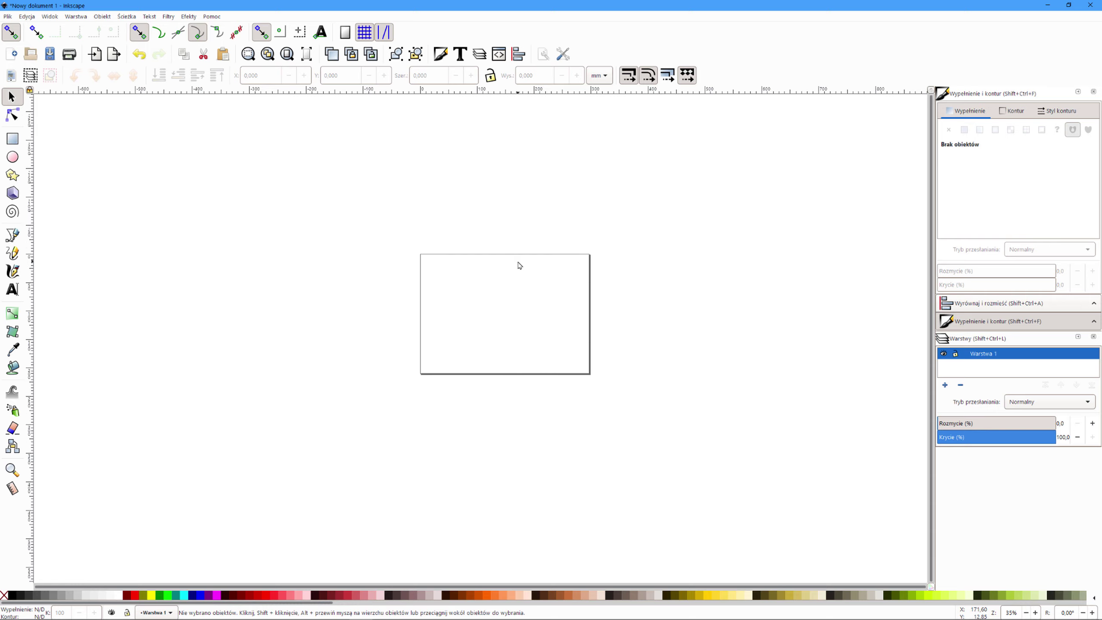
scroll(519, 264, "right", 1)
scroll(519, 264, "right", 2)
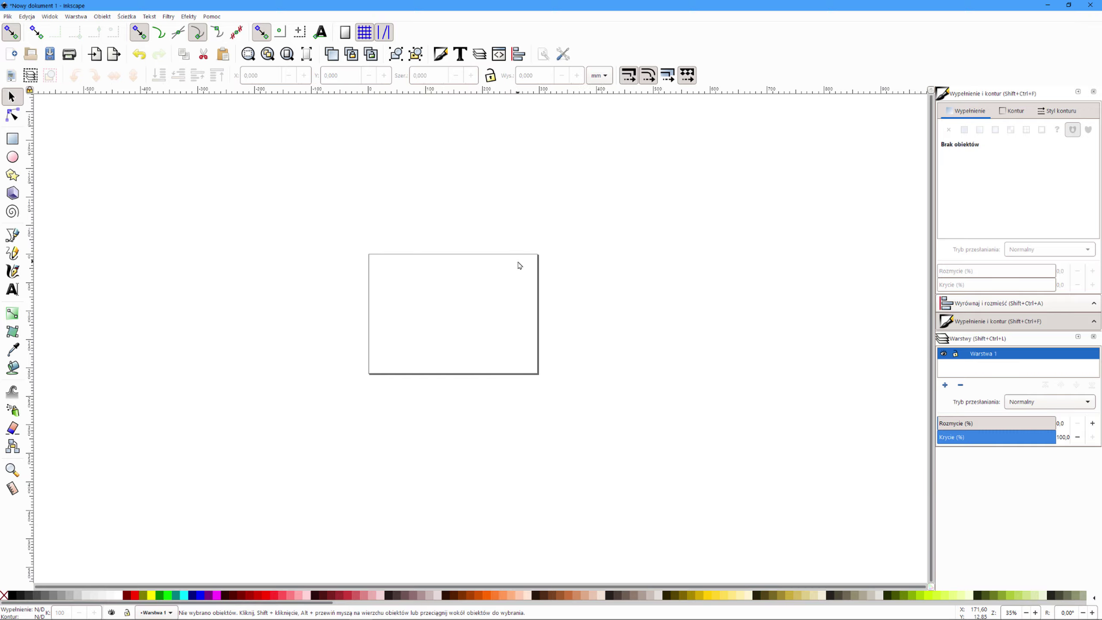
scroll(519, 265, "left", 4)
scroll(519, 265, "right", 3)
scroll(519, 265, "left", 3)
scroll(519, 265, "right", 1)
scroll(519, 264, "right", 4)
scroll(519, 264, "left", 2)
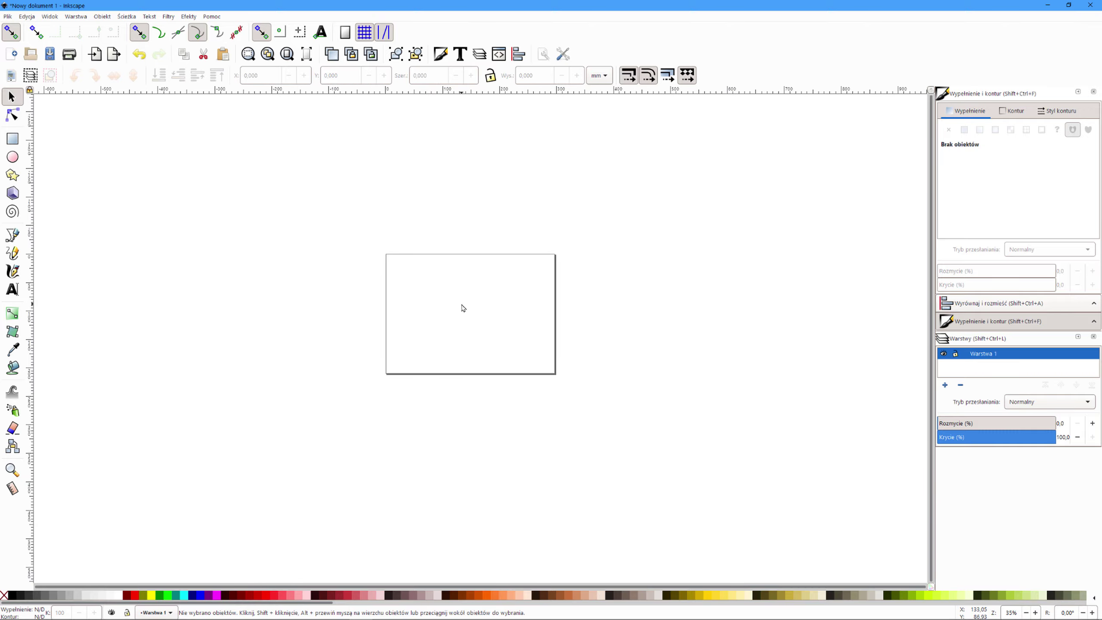
scroll(463, 308, "up", 1, "ctrl")
scroll(463, 308, "up", 2, "ctrl")
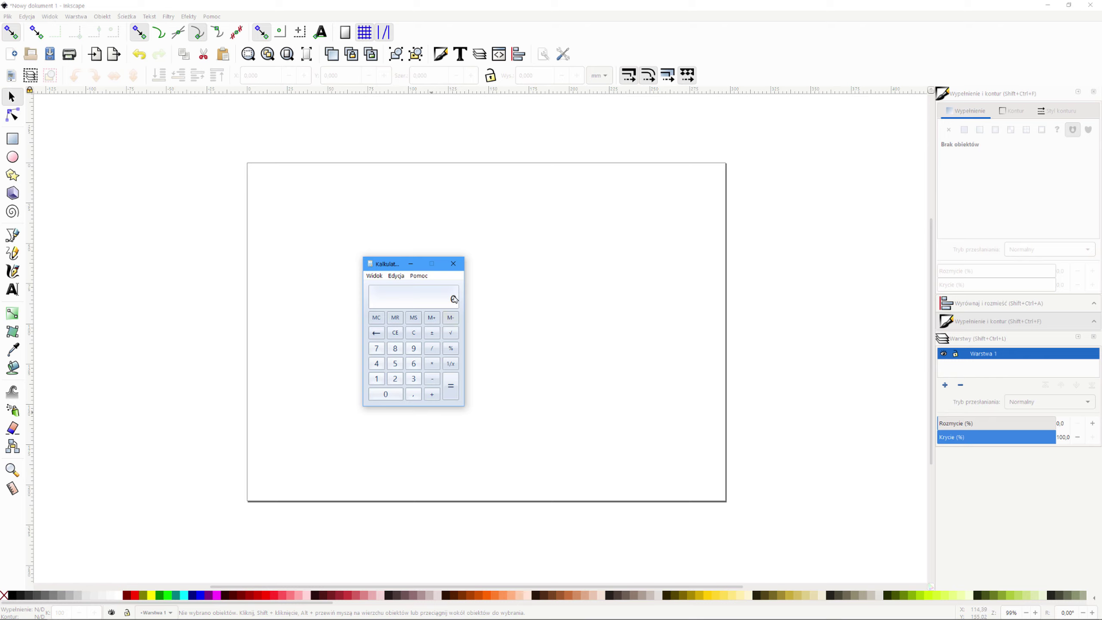
- Close the Windows Calculator window
left_click(453, 263)
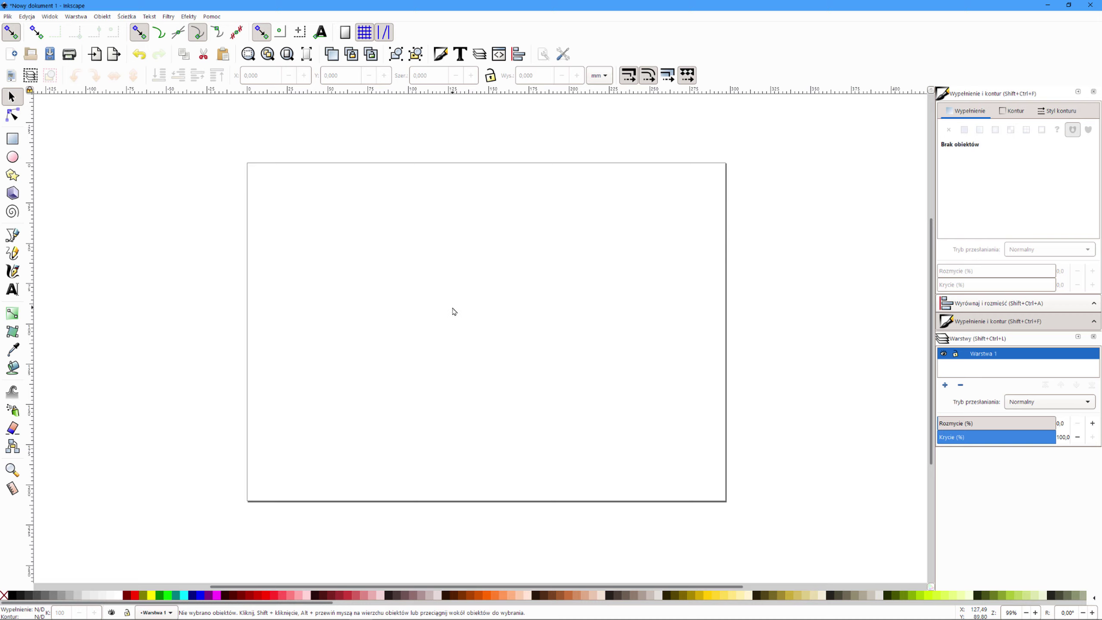
- Draw a green rectangle and size it to 297 × 210 mm
left_click(12, 138)
left_click_drag(389, 255, 535, 366)
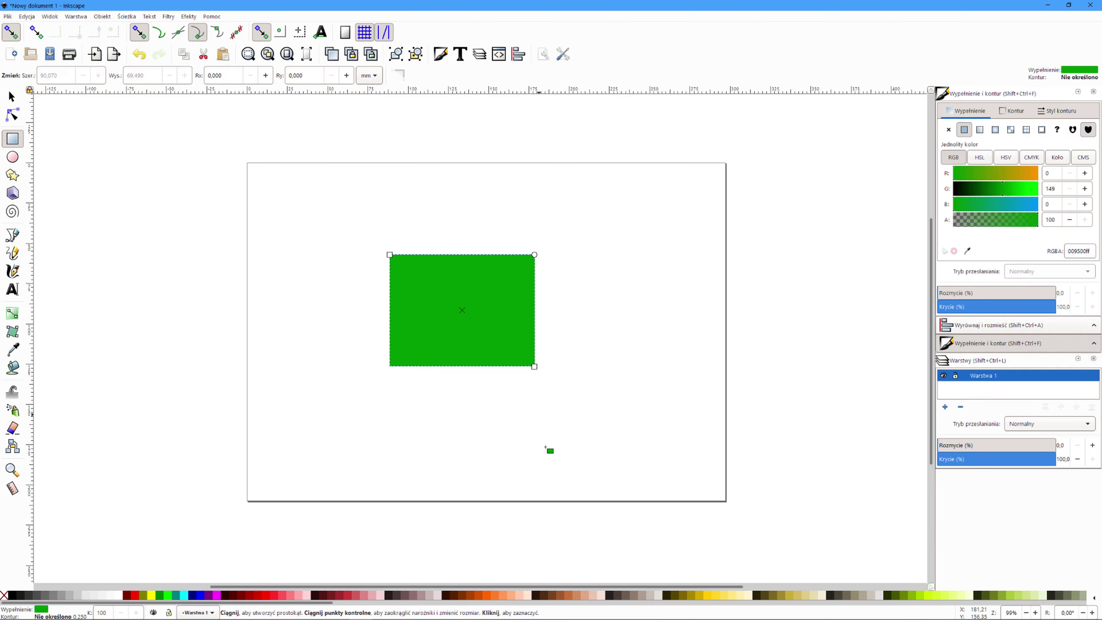
left_click(11, 96)
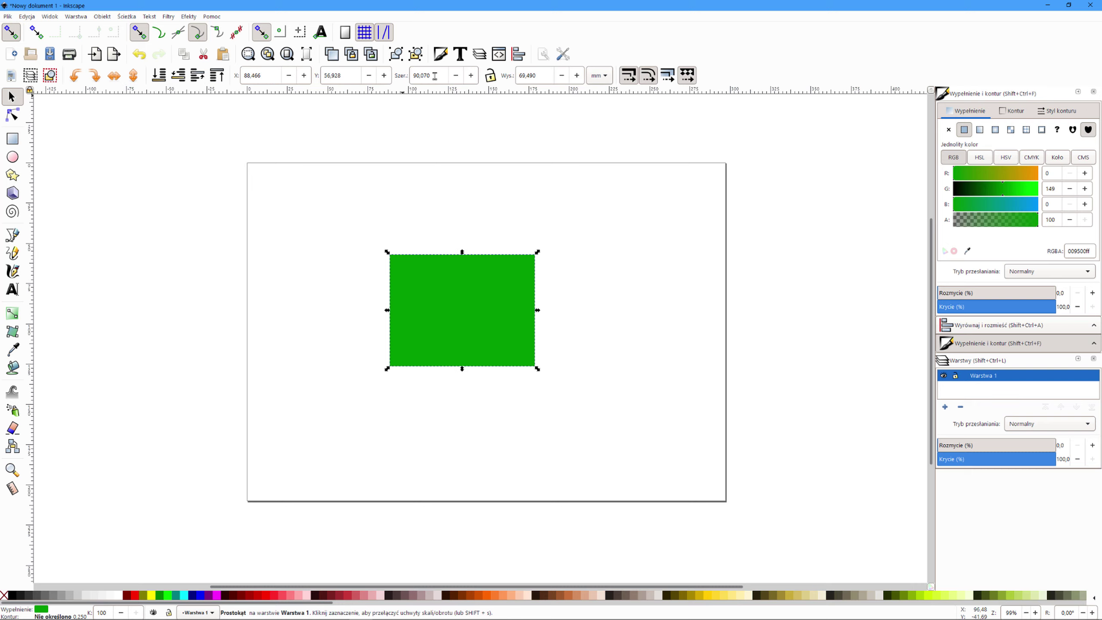
left_click_drag(433, 75, 395, 78)
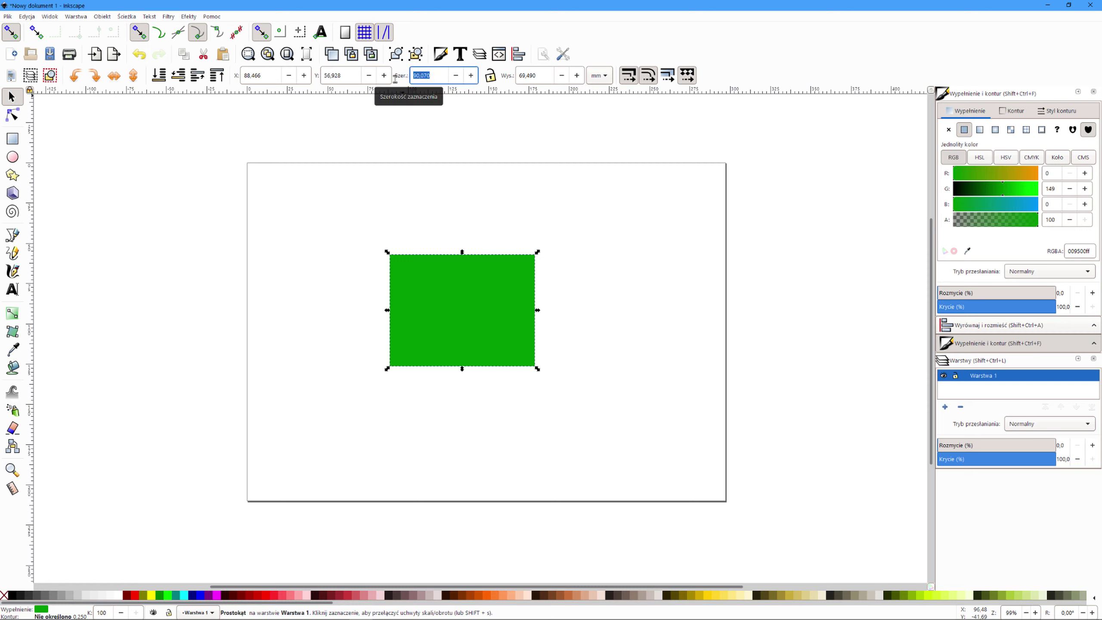
type("2")
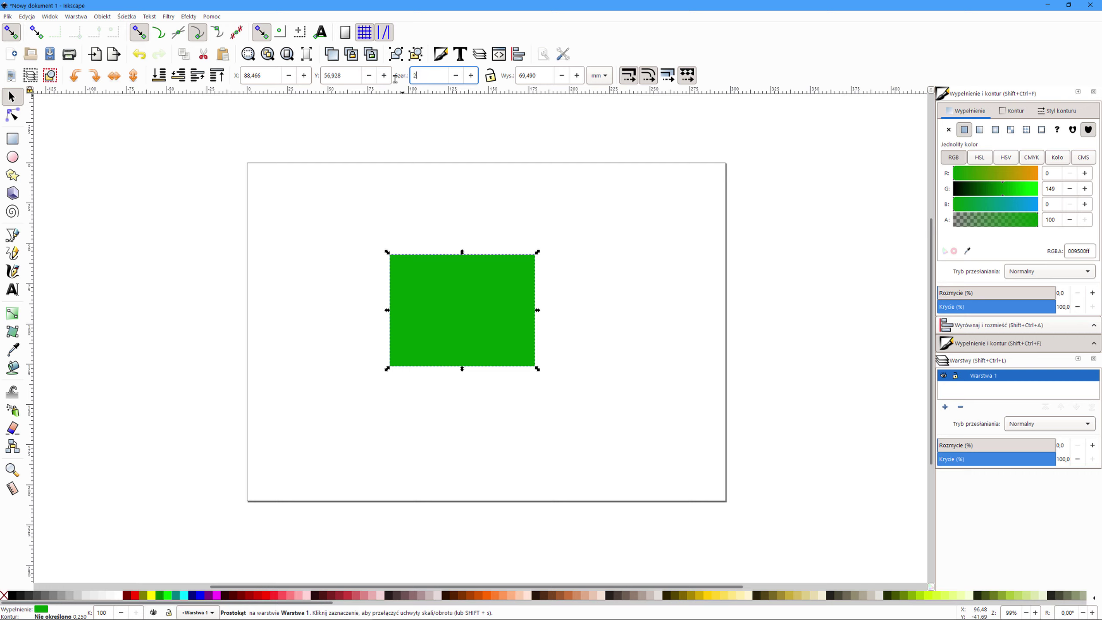
type("97")
key("Return")
left_click_drag(542, 75, 509, 80)
type("210")
key("Return")
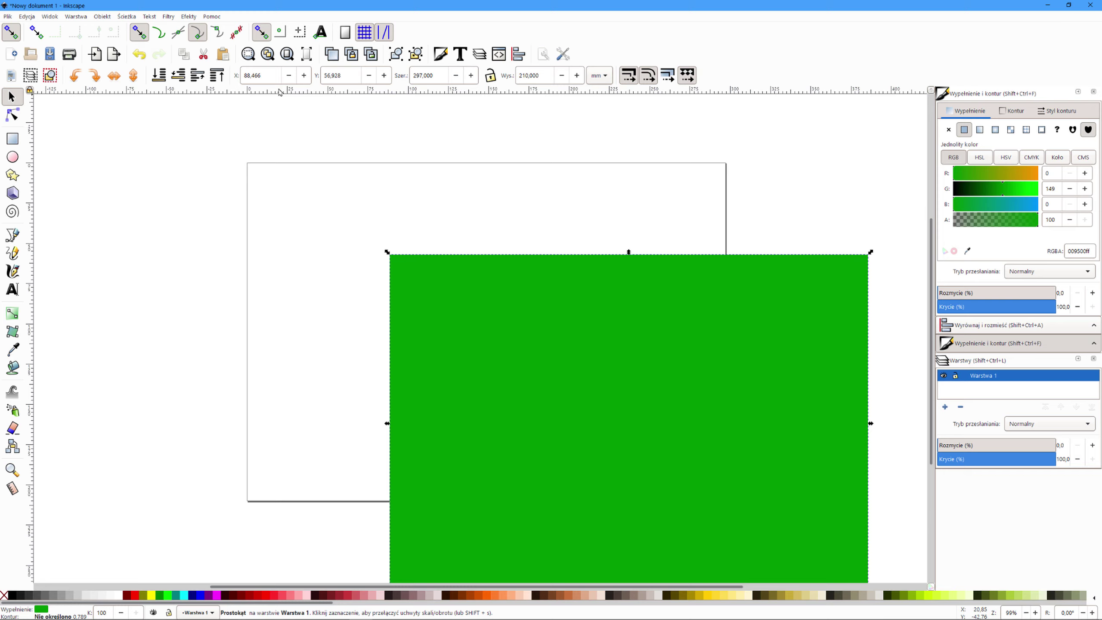
- Position the rectangle at X 0, Y 0, flush with the page's top-left corner
double_click(258, 74)
key("ctrl+a")
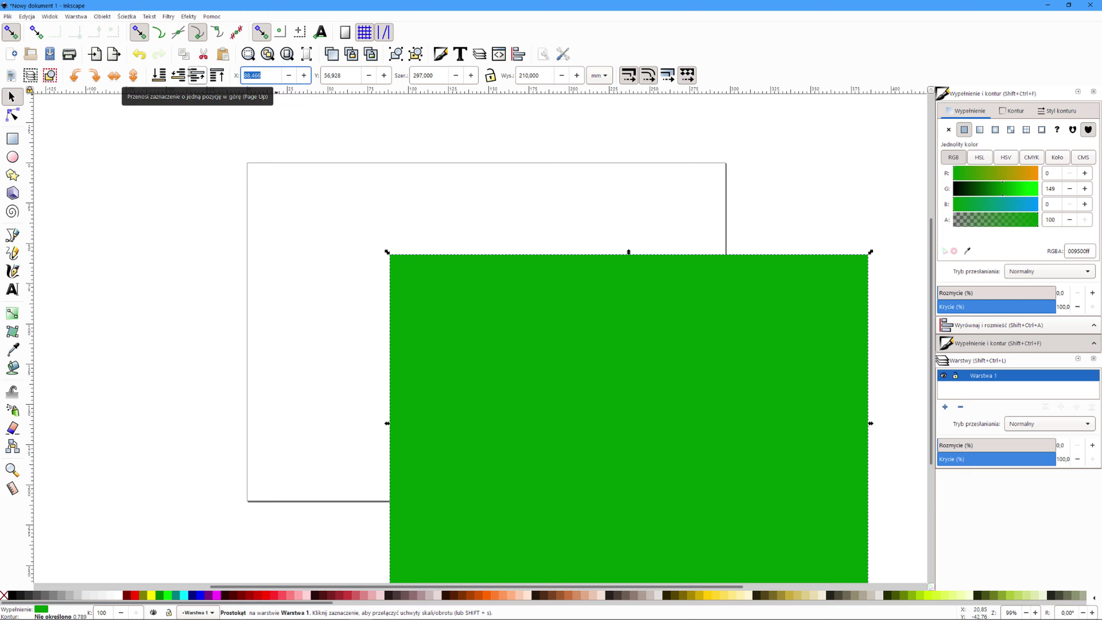
type("0")
key("Return")
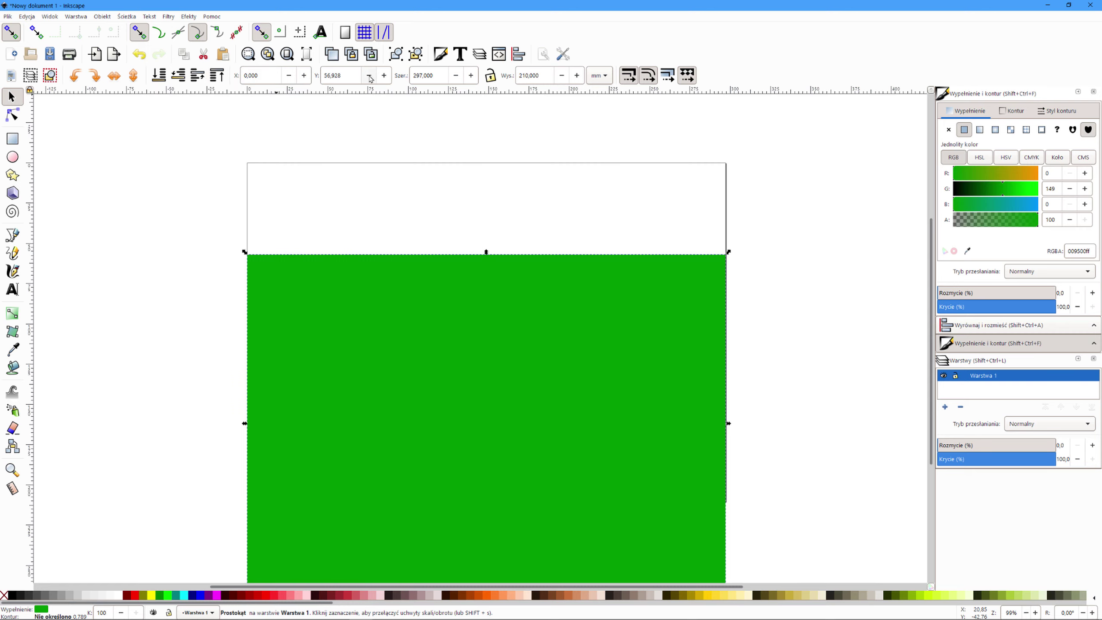
triple_click(352, 74)
type("0")
key("Return")
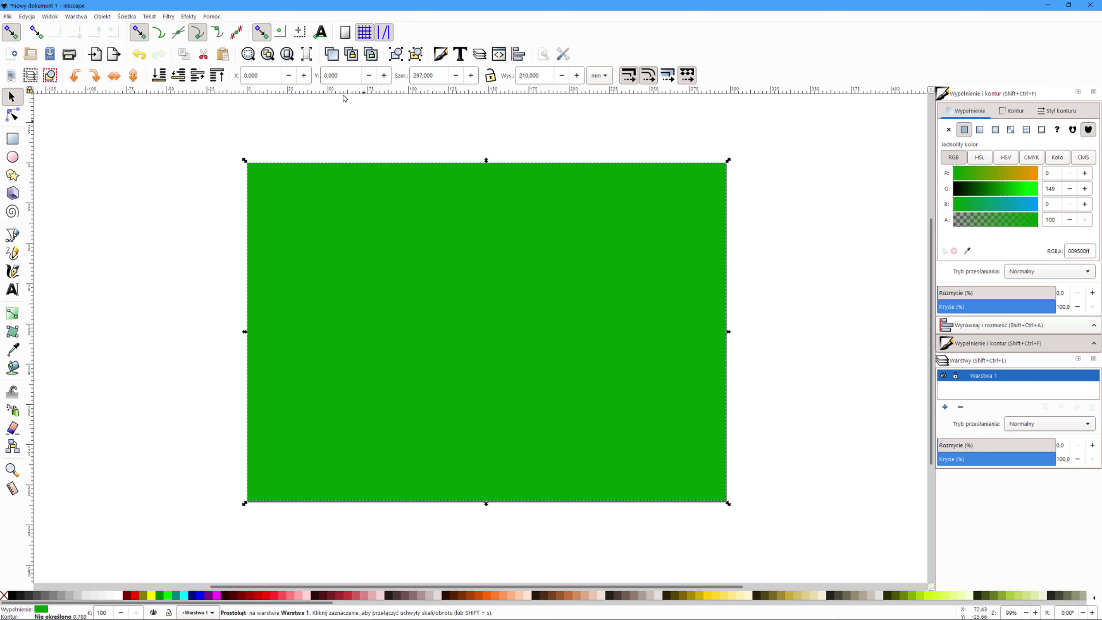
- Move the green rectangle to X 40 mm, Y 20 mm
double_click(260, 75)
type("40")
key("Return")
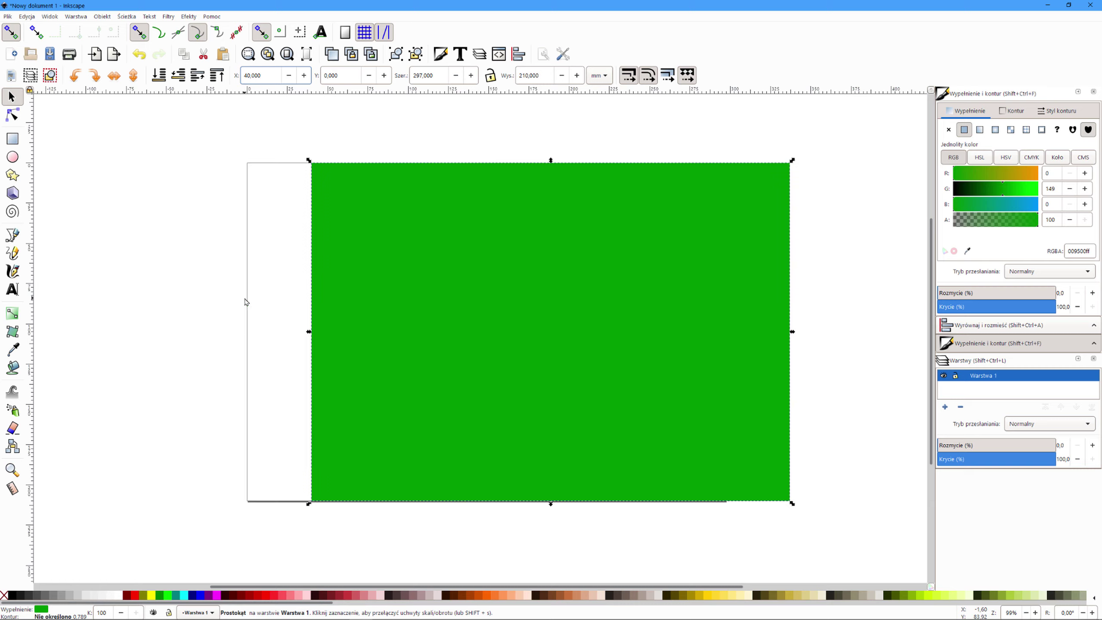
left_click(345, 76)
triple_click(334, 75)
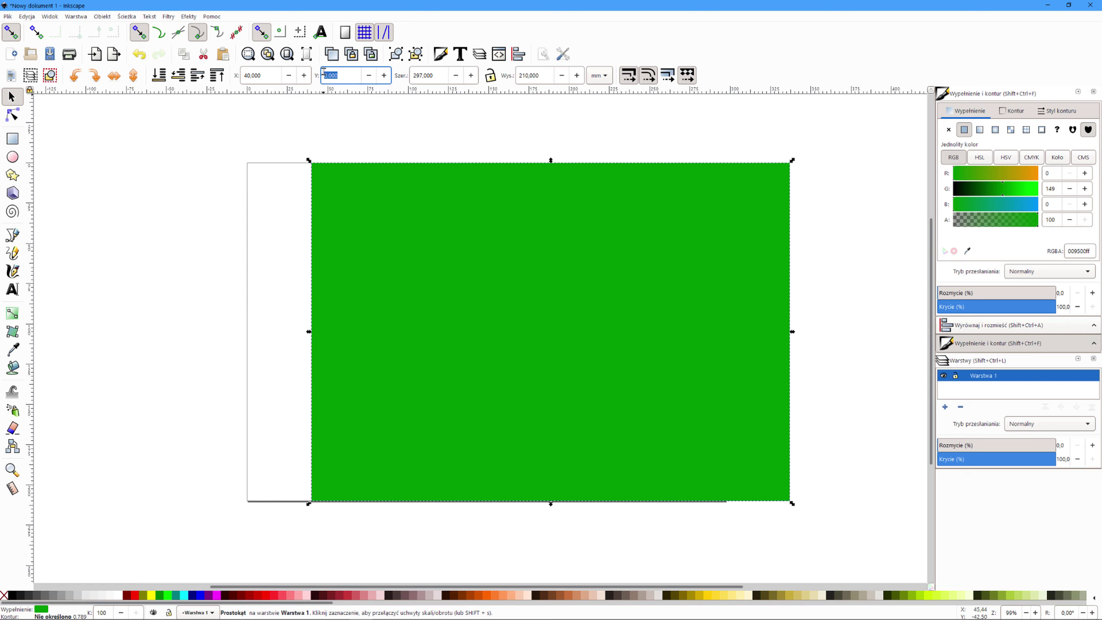
type("20")
key("Return")
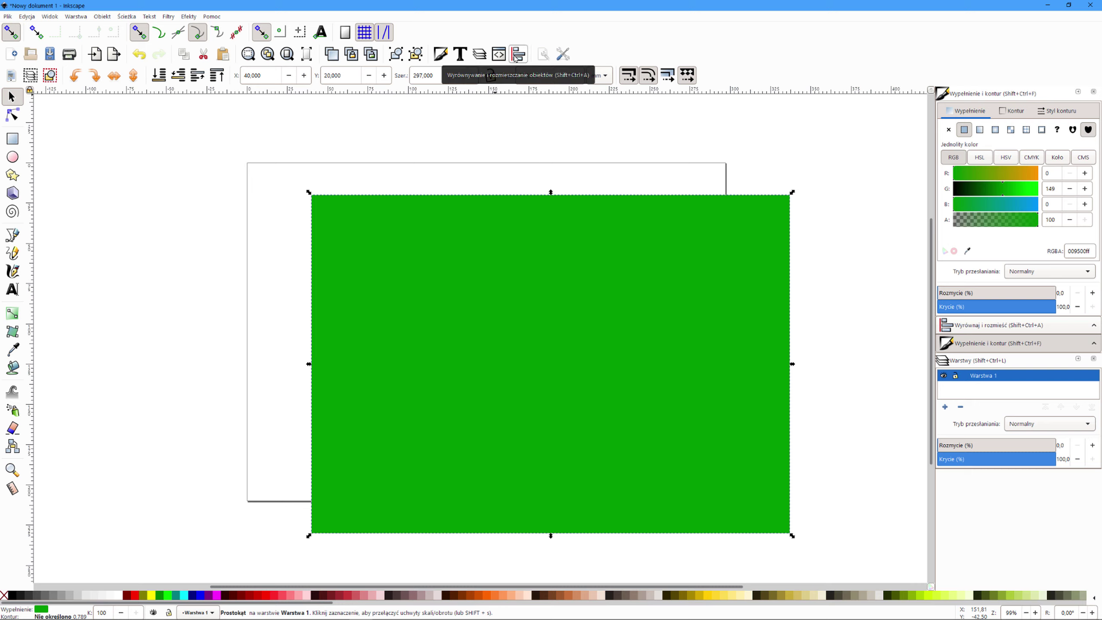
- Centre the rectangle horizontally and vertically on the page with Align and Distribute relative to Page
left_click(517, 54)
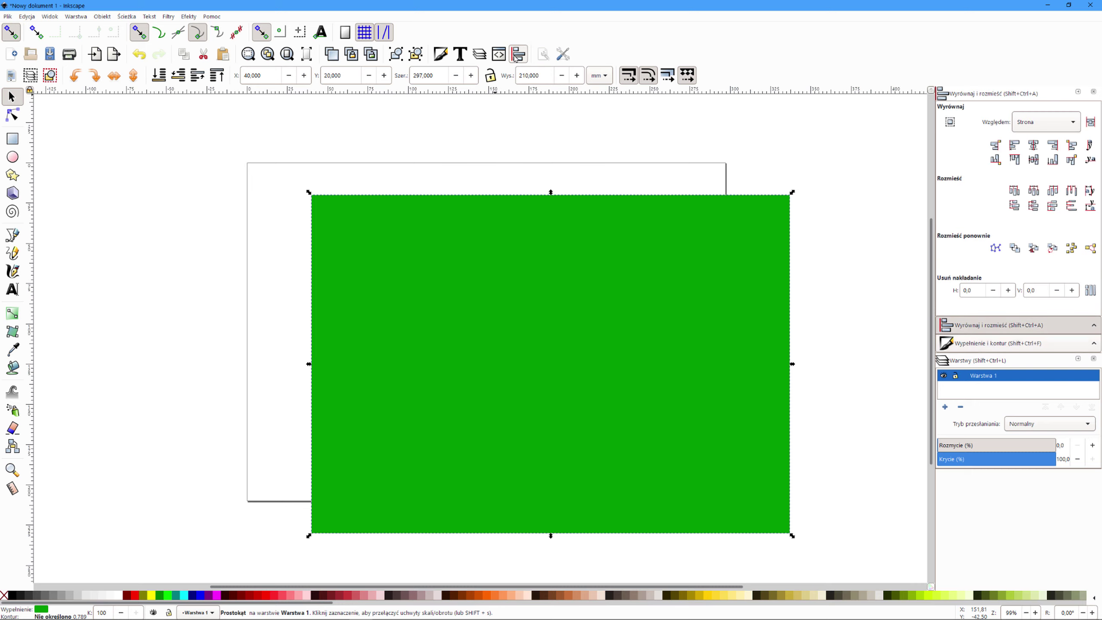
left_click(1067, 124)
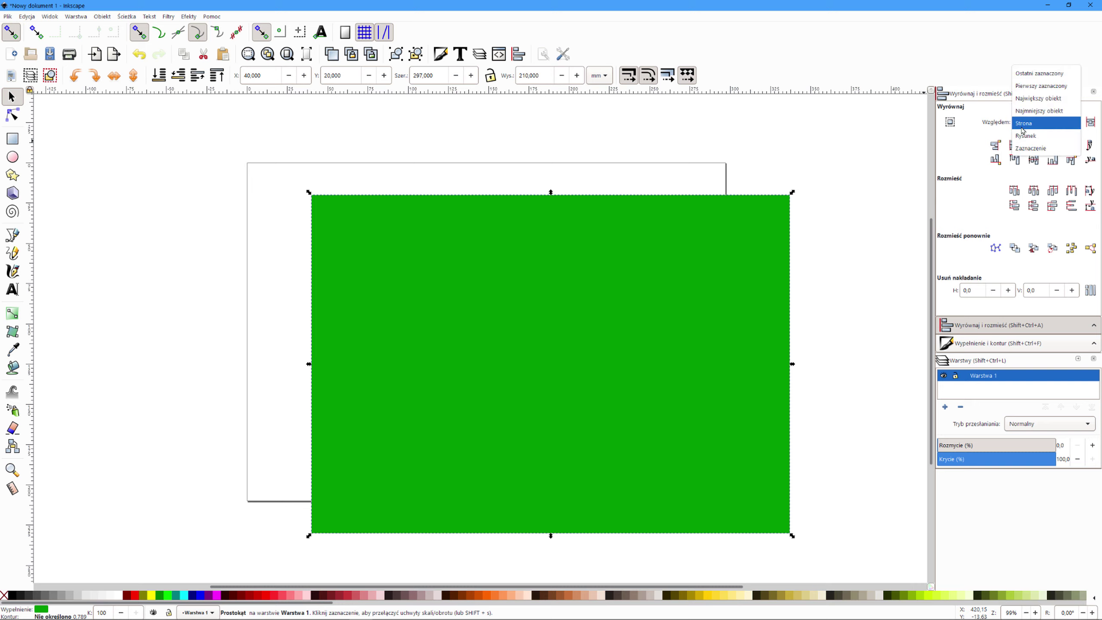
left_click(1041, 123)
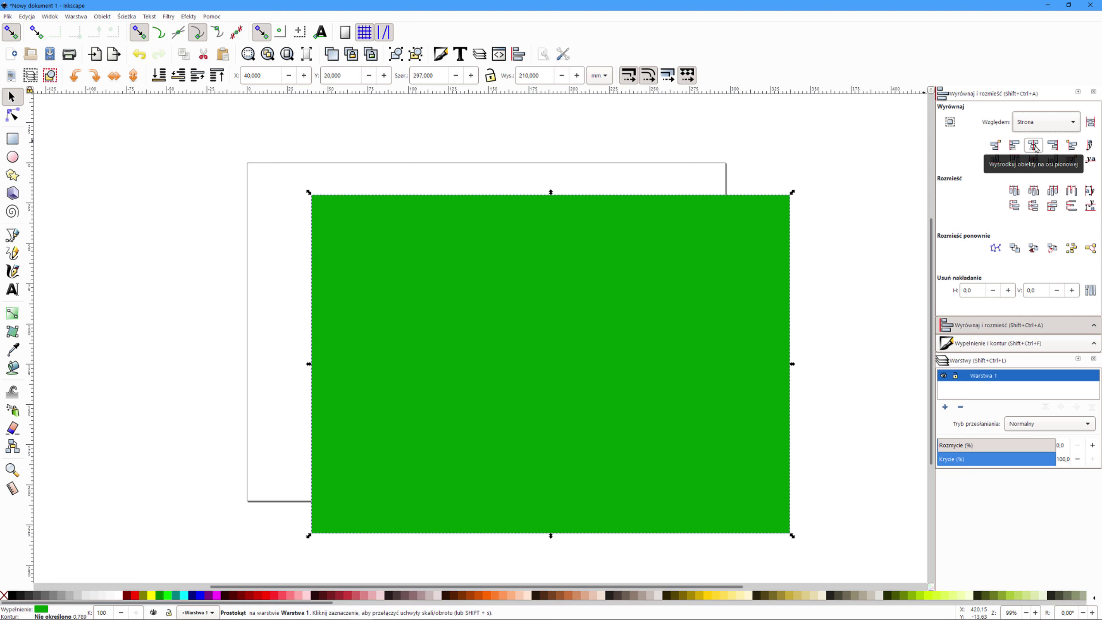
left_click(1035, 147)
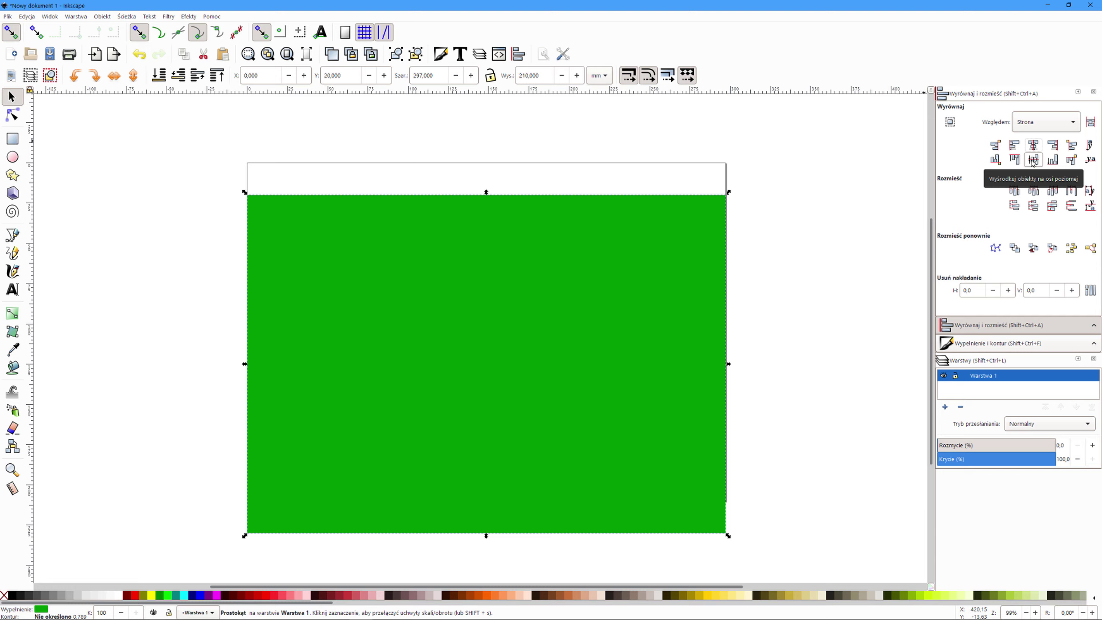
left_click(1032, 159)
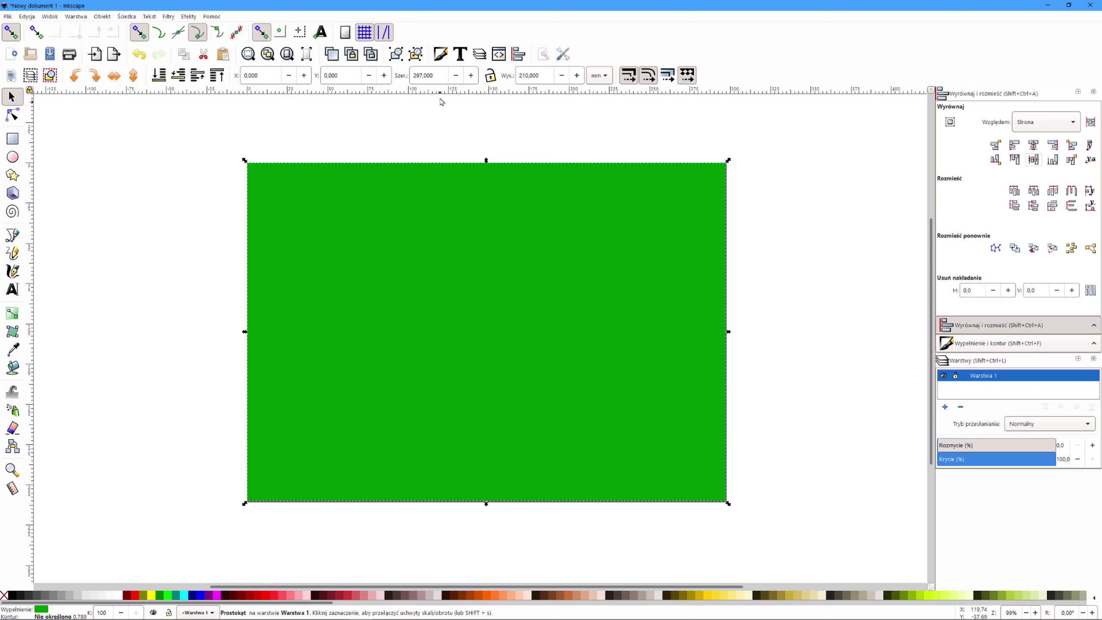
- Set the rectangle's width to a quarter of the page, 74,250 mm (297/4)
left_click(434, 75)
key("Return")
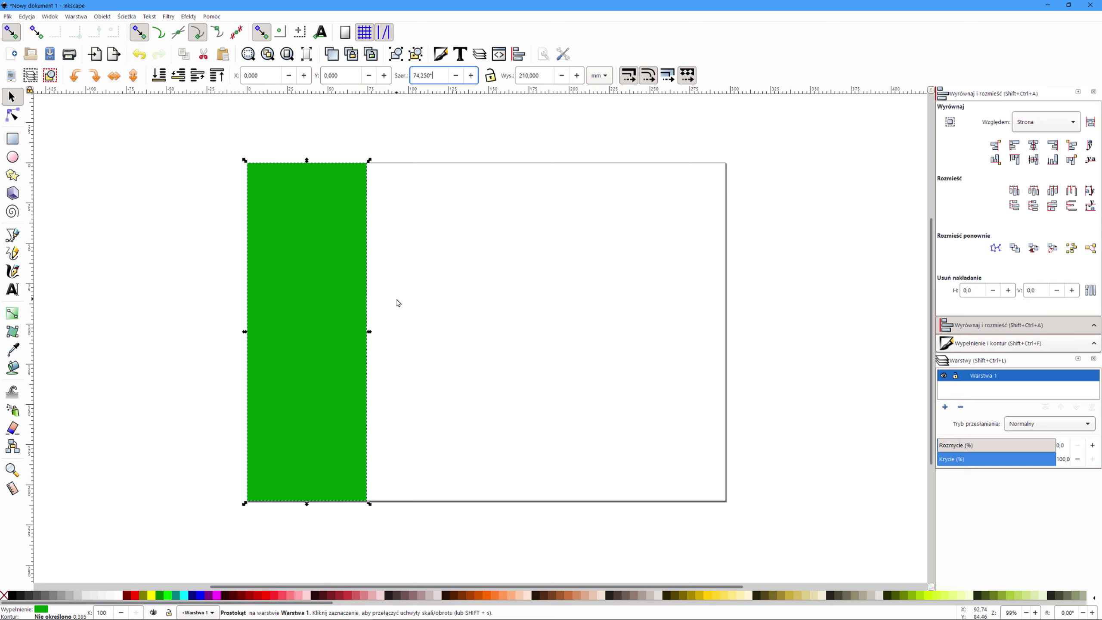
key("Return")
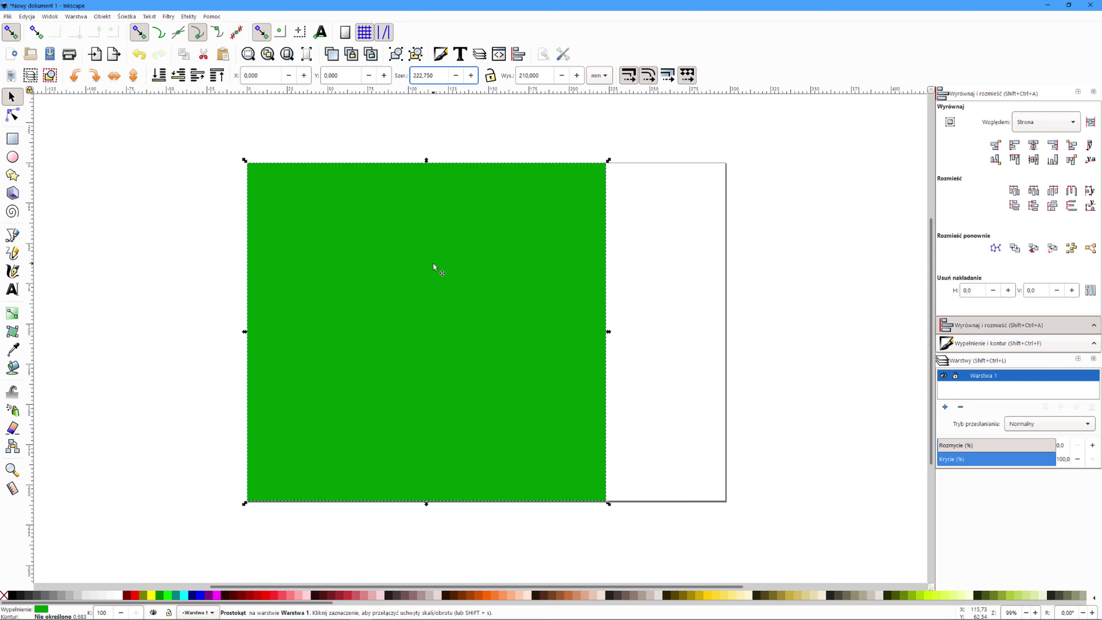
type("/3")
key("Return")
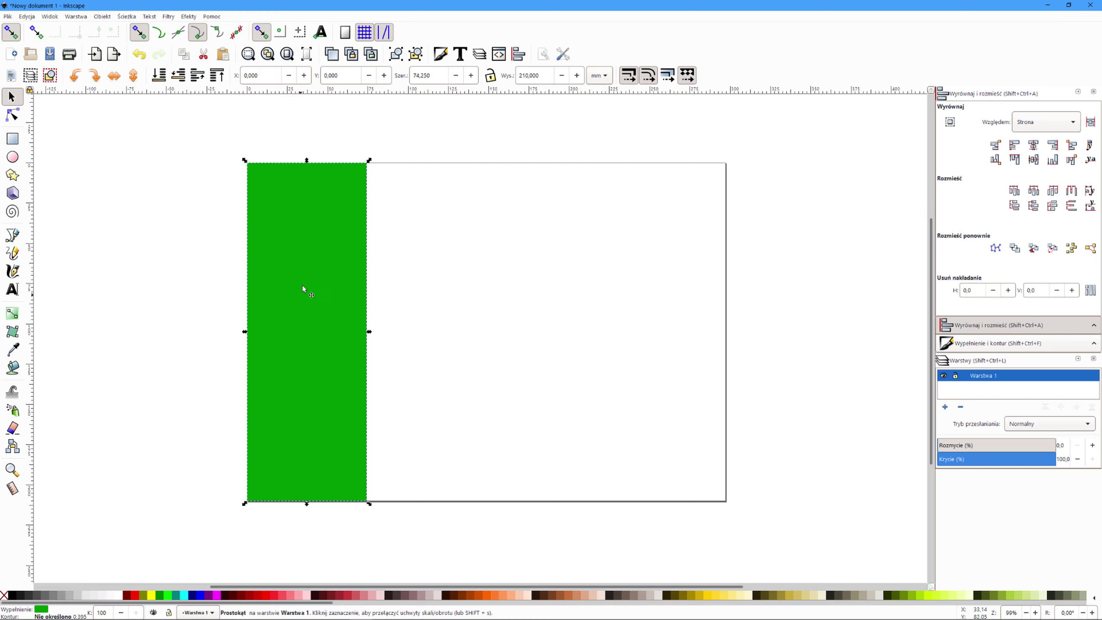
- Skew the narrow green rectangle into a slanted parallelogram
left_click(305, 257)
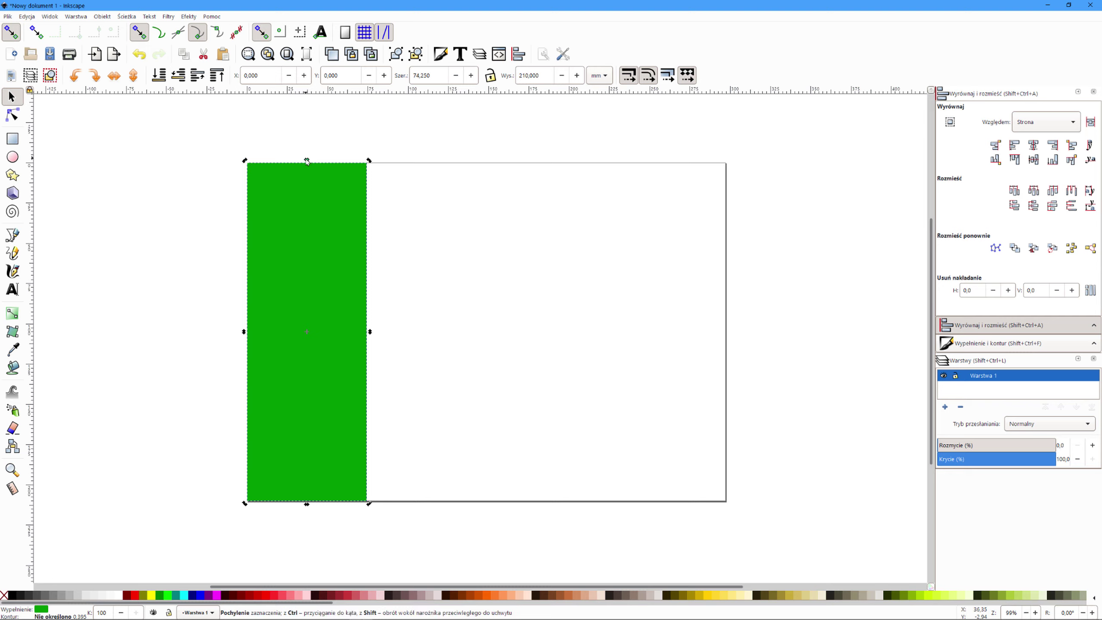
mouse_move(307, 162)
left_mouse_down()
mouse_move(393, 160)
mouse_move(322, 174)
mouse_move(353, 174)
left_mouse_up()
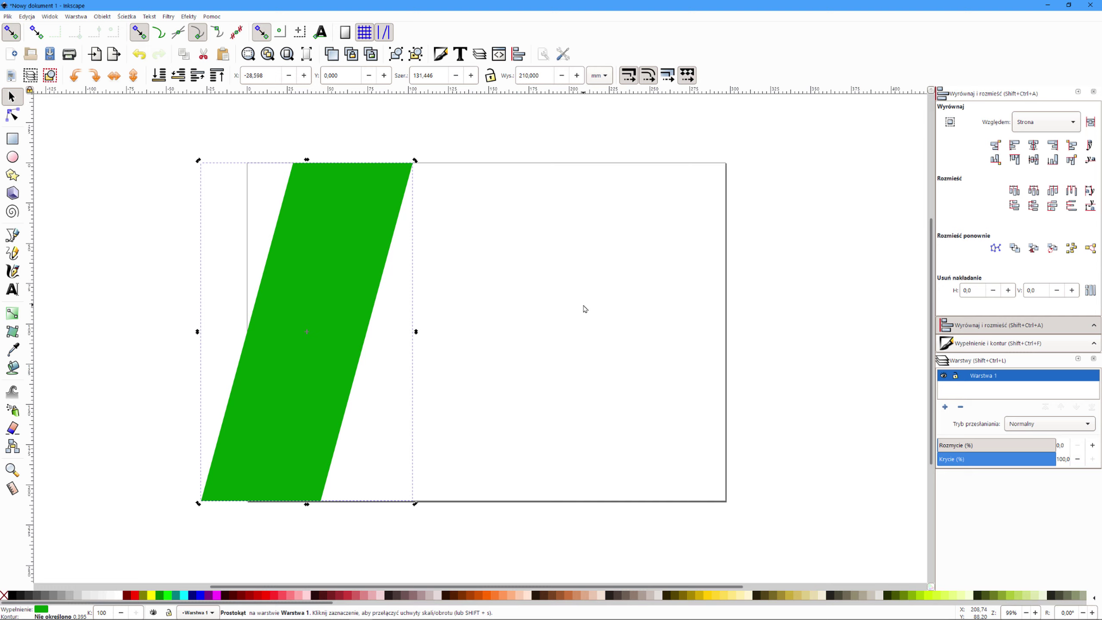
key("ctrl")
- Place a second panel copy to the right, edge to edge with the first
key("shift")
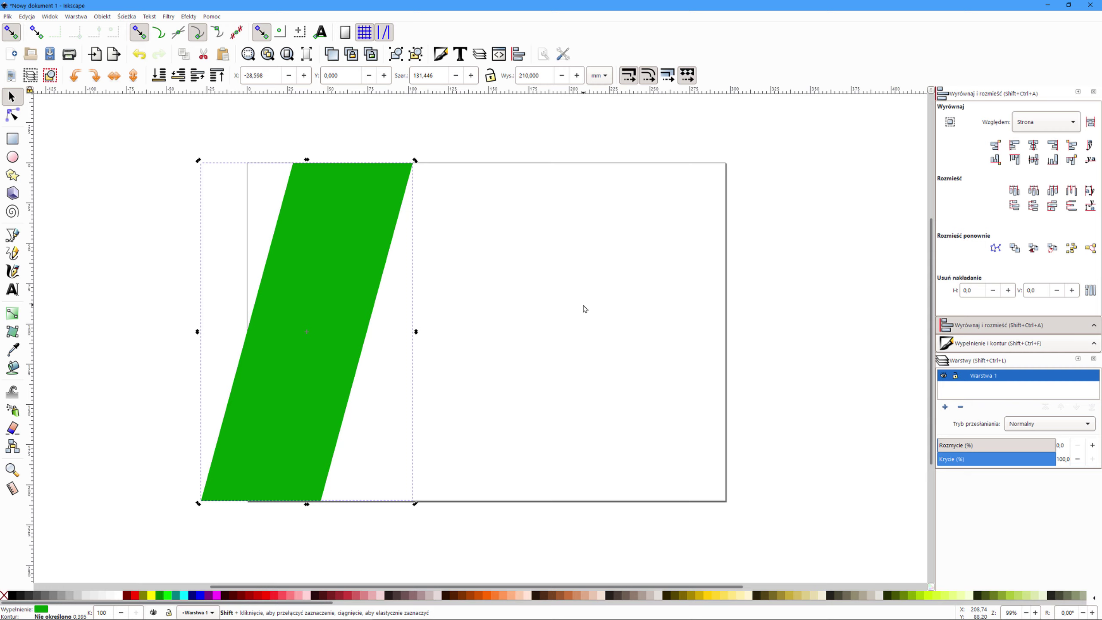
key("shift+Right")
key("shift+Right")
key("shift+Right")
key("shift+Right")
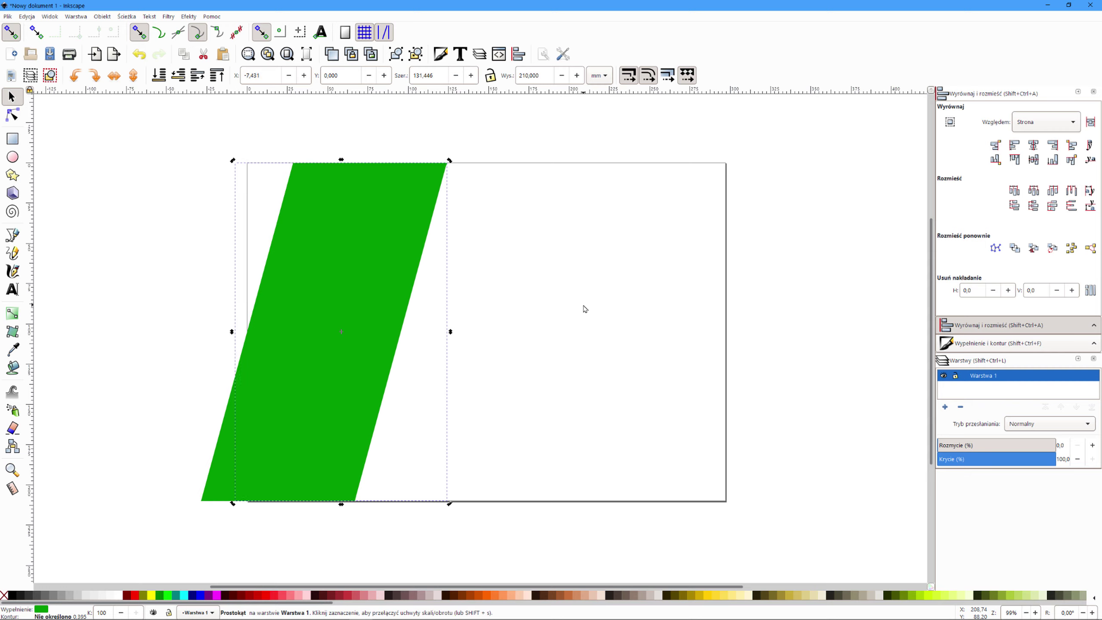
key("shift+Right")
key("shift+Right")
key("shift+Right")
key("shift+Right")
key("shift+Right")
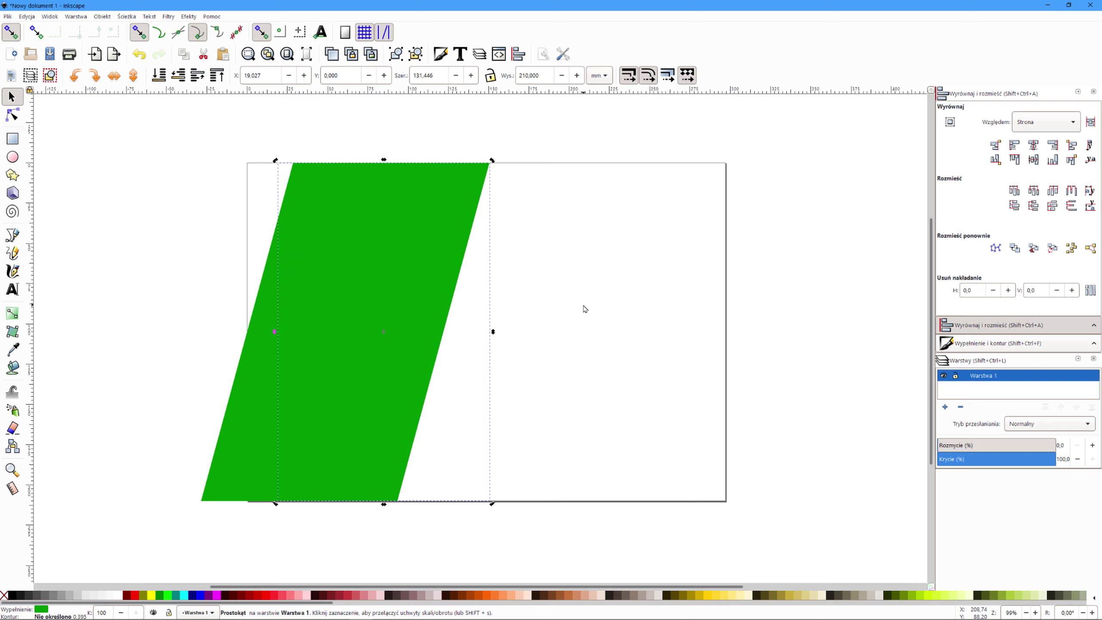
key("shift+Right")
key("shift+Right")
key("shift+Right")
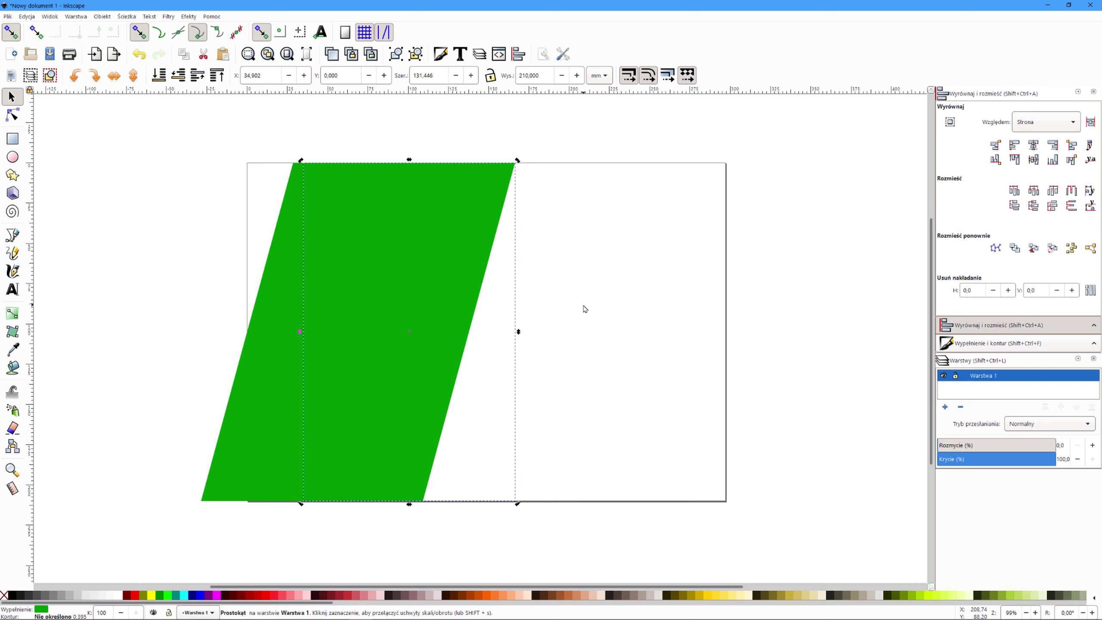
key("shift+Right")
key("shift+Right")
key("shift+Right")
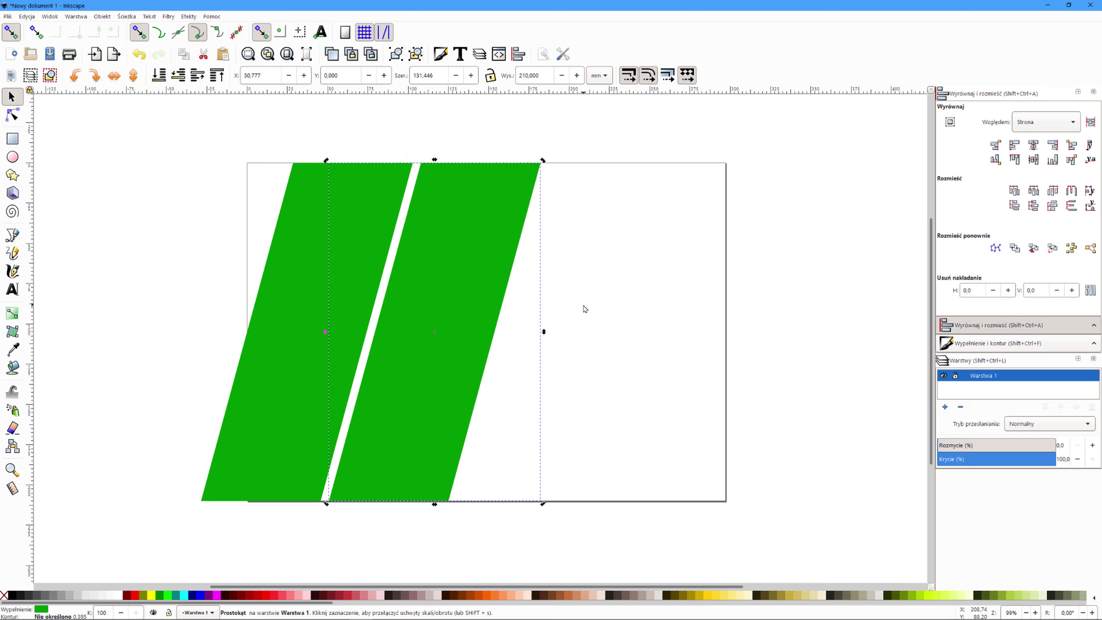
key("shift+Left")
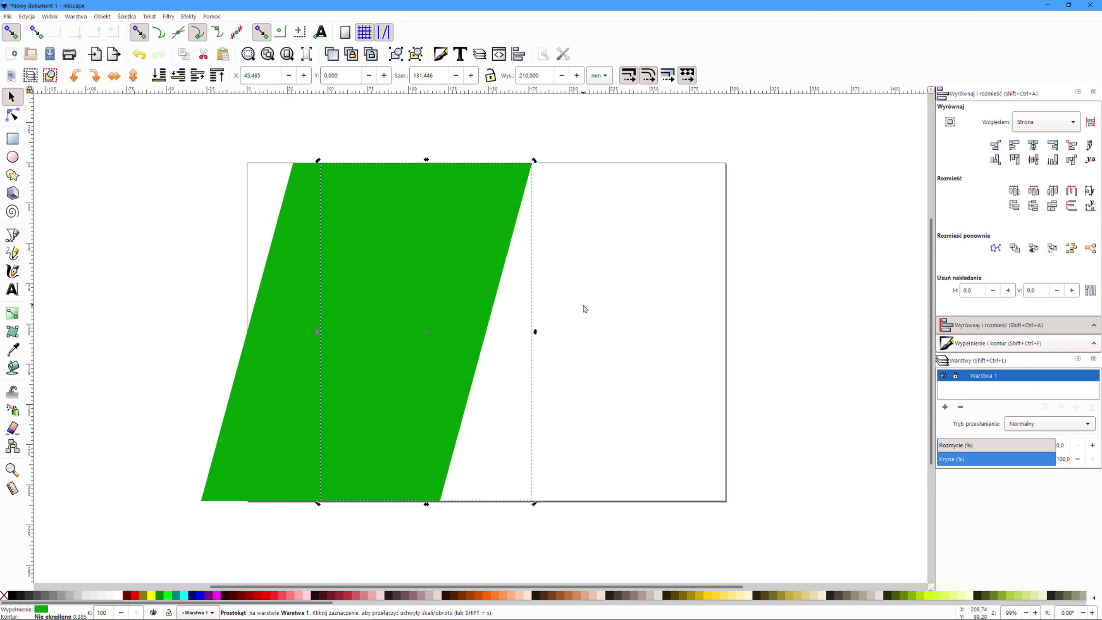
key("Right")
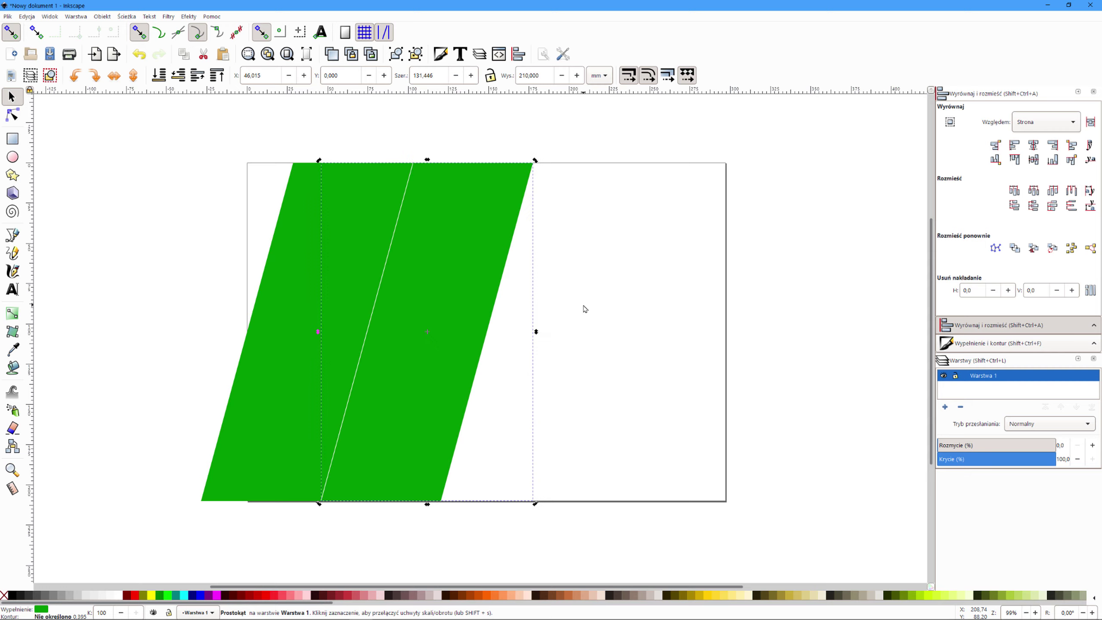
key("Left")
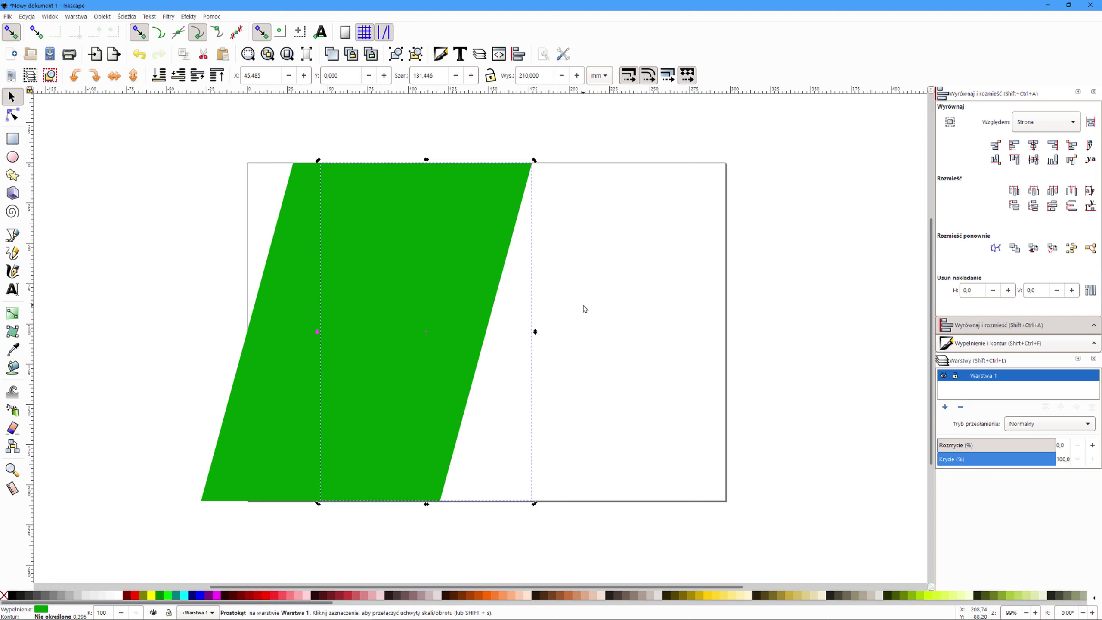
- Duplicate the panel again and shift the third copy right against the second
key("ctrl")
key("shift")
key("shift+Right")
key("shift+Right")
key("shift+Right")
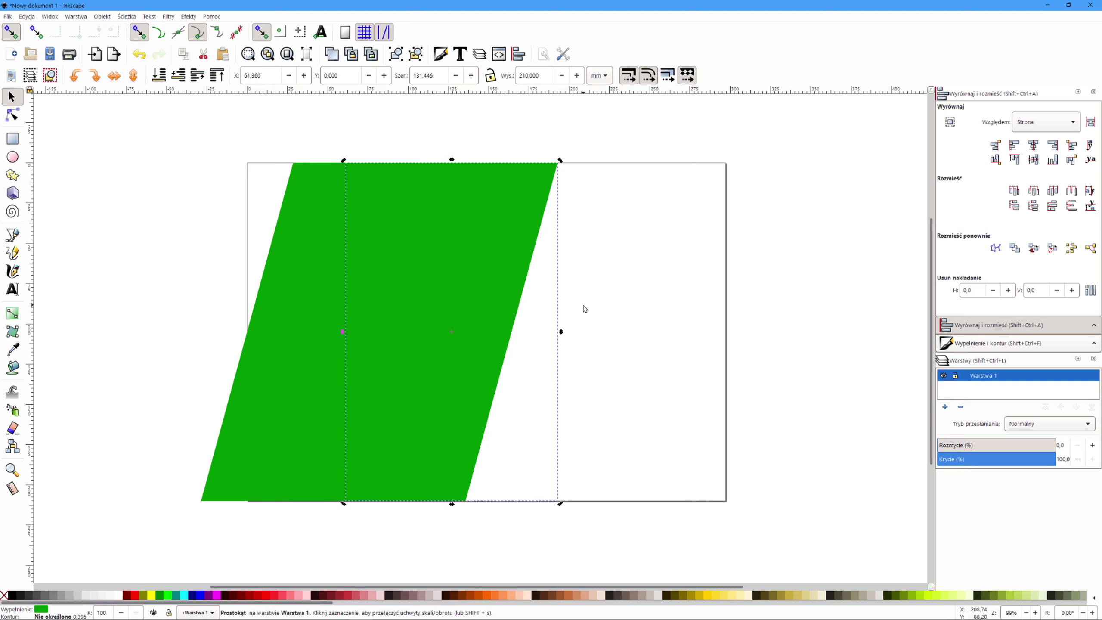
key("shift+Right")
key("shift+Right")
key("shift+Right")
key("shift+Right")
key("shift+Right")
key("shift+Right")
key("shift+Right")
key("shift+Right")
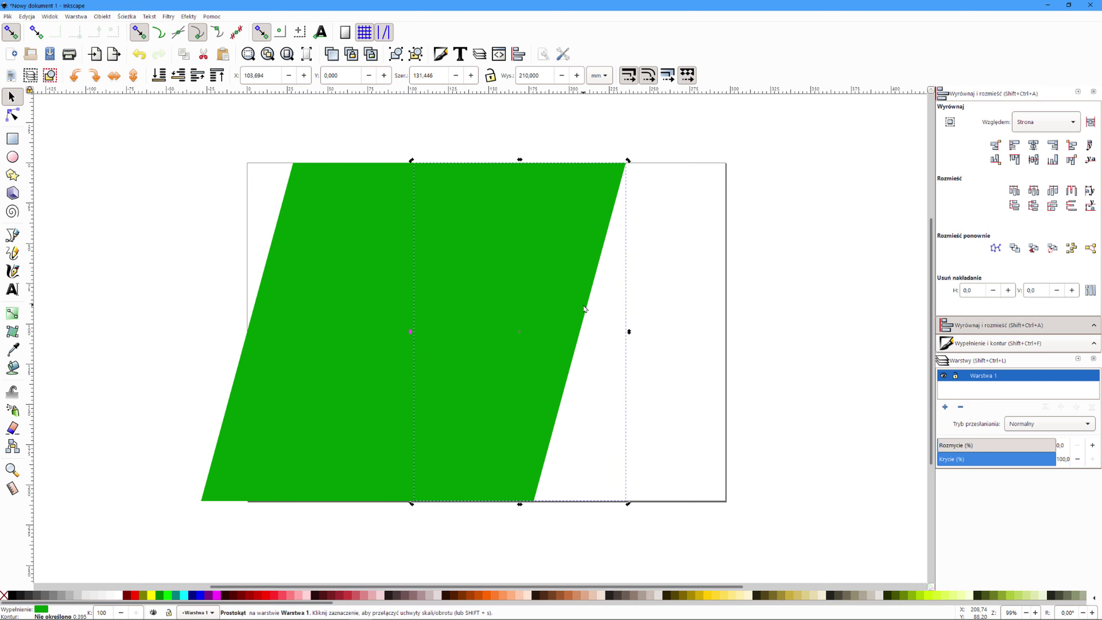
key("shift+Right")
key("shift+Right")
- Add a fourth panel copy and close its seam flush against the third
key("shift+Right")
key("ctrl")
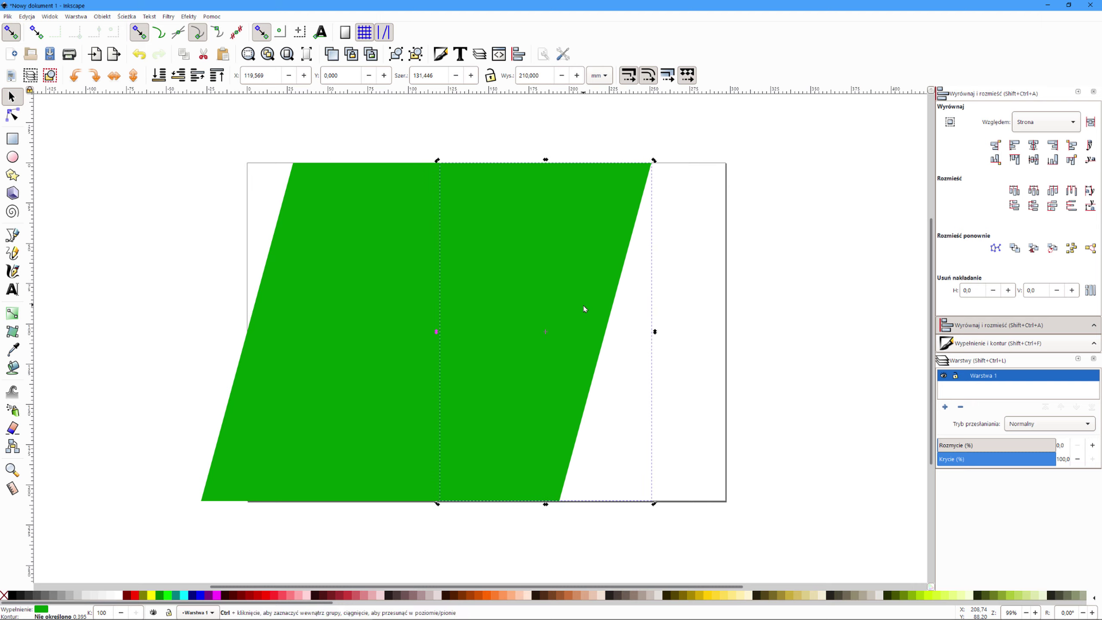
key("shift+Right")
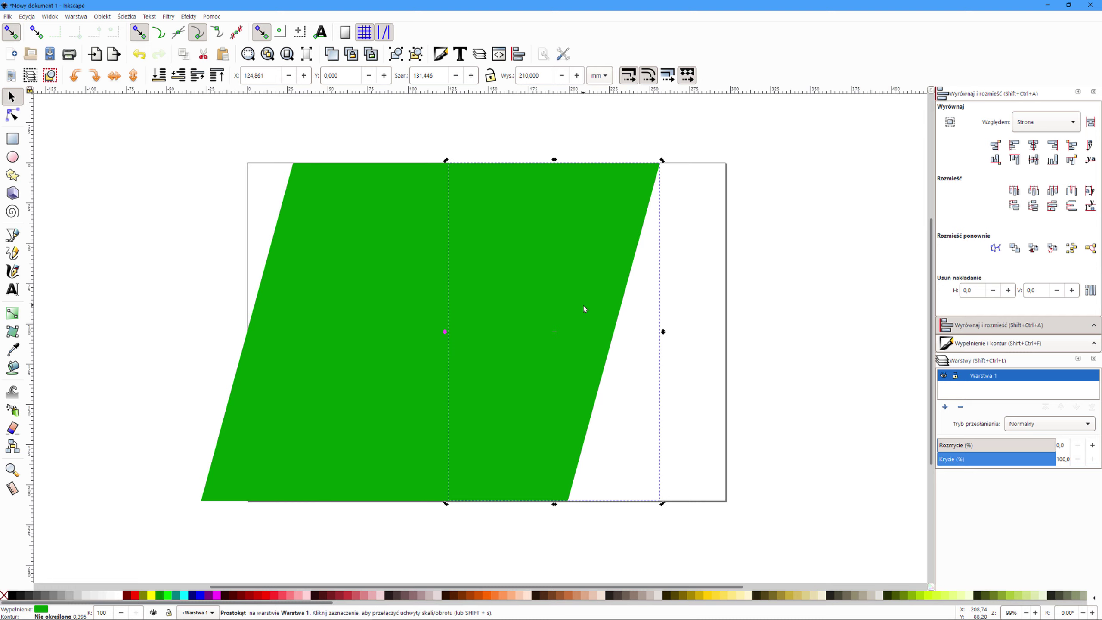
key("shift+Right")
key("shift+Right")
key("shift+Right")
key("shift+Right")
key("shift+Right")
key("shift+Right")
key("shift+Right")
key("shift+Right")
key("shift+Right")
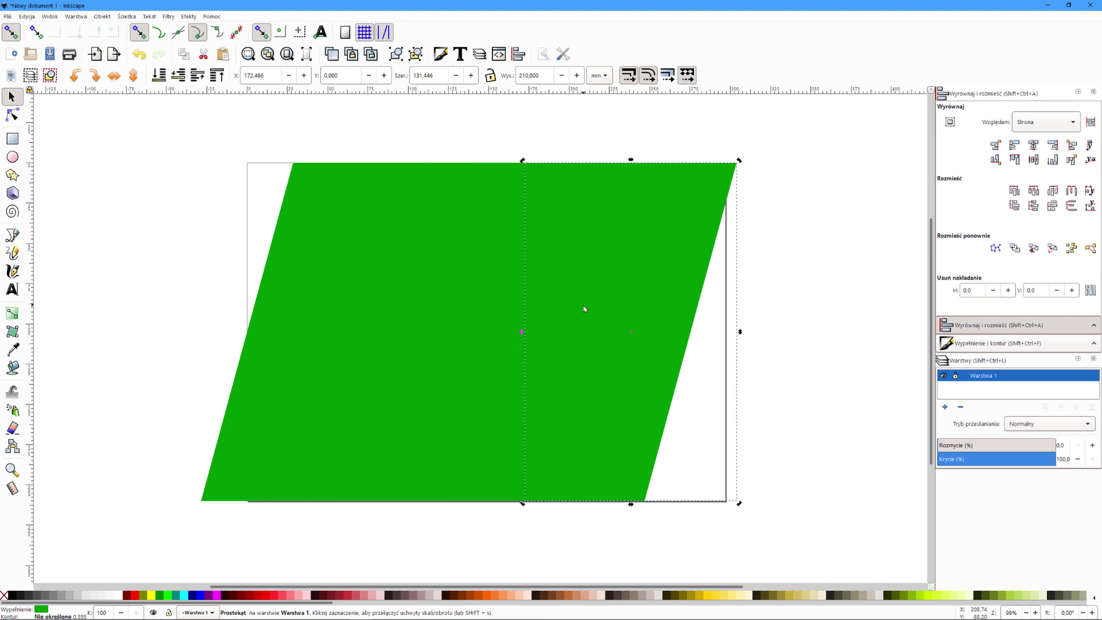
key("shift+Right")
key("shift+Right")
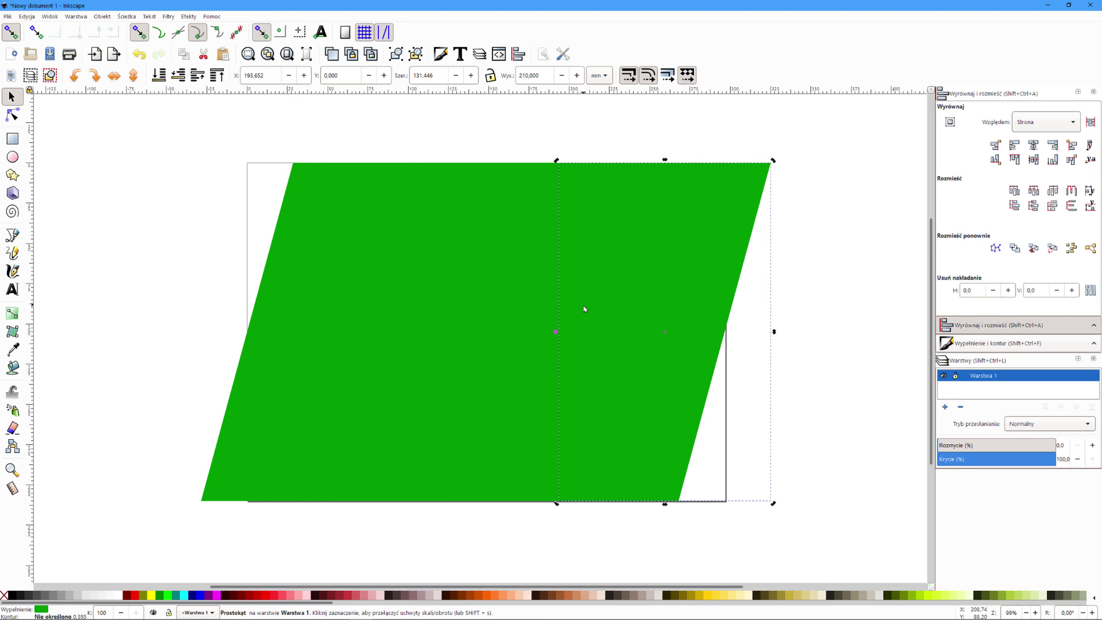
key("Right")
key("Left")
- Stretch all four green panels horizontally to about 442.6 mm, spanning the full page width
left_click_drag(154, 126, 821, 551)
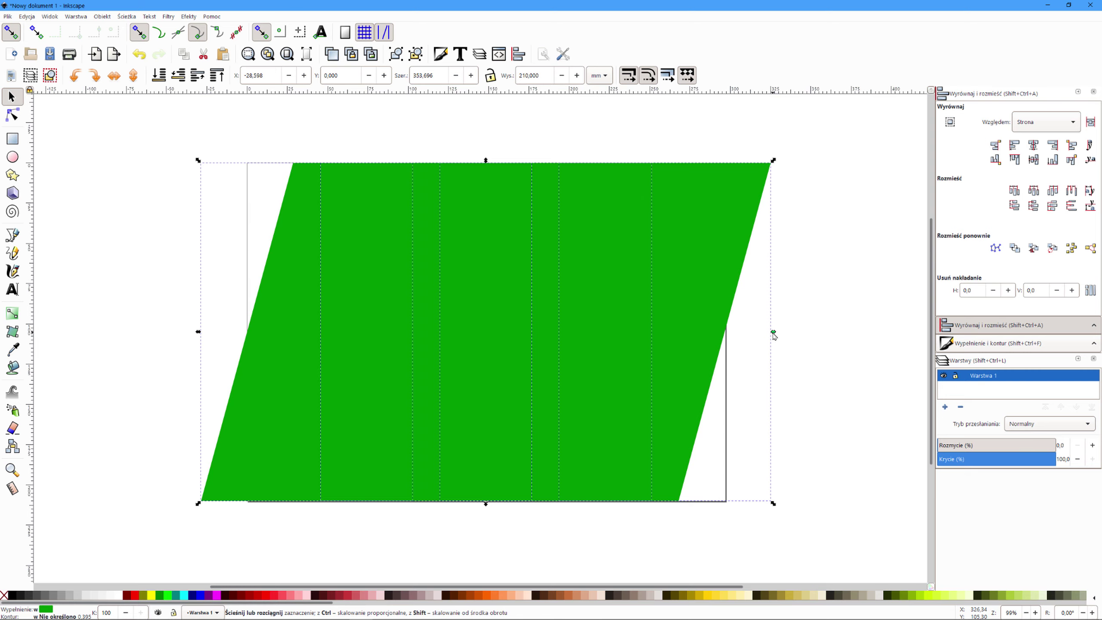
left_click_drag(774, 334, 846, 342)
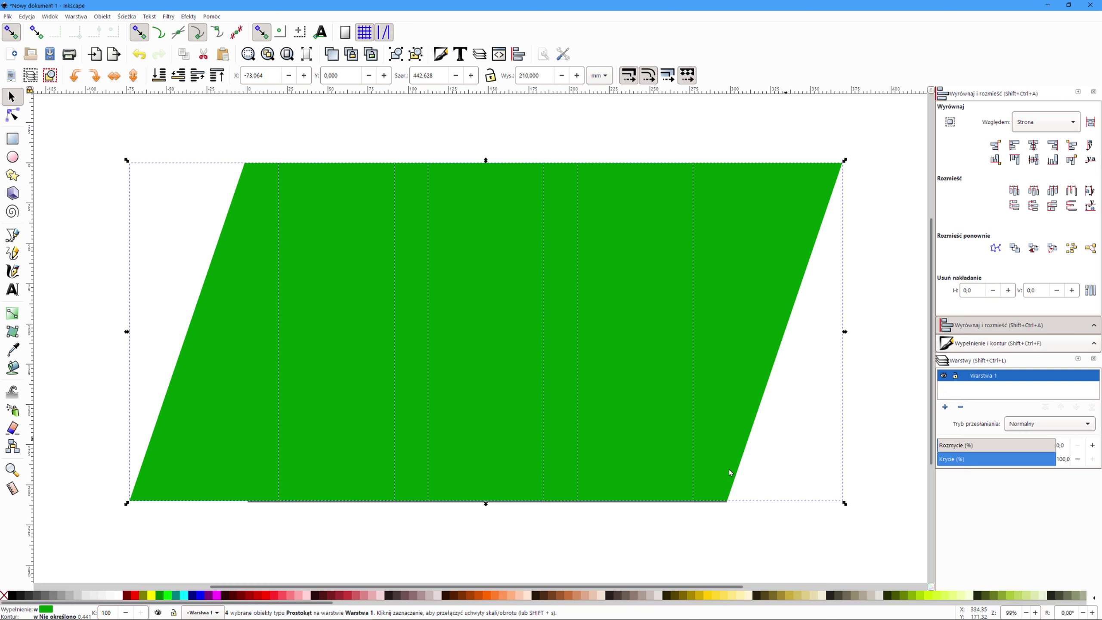
left_click(84, 371)
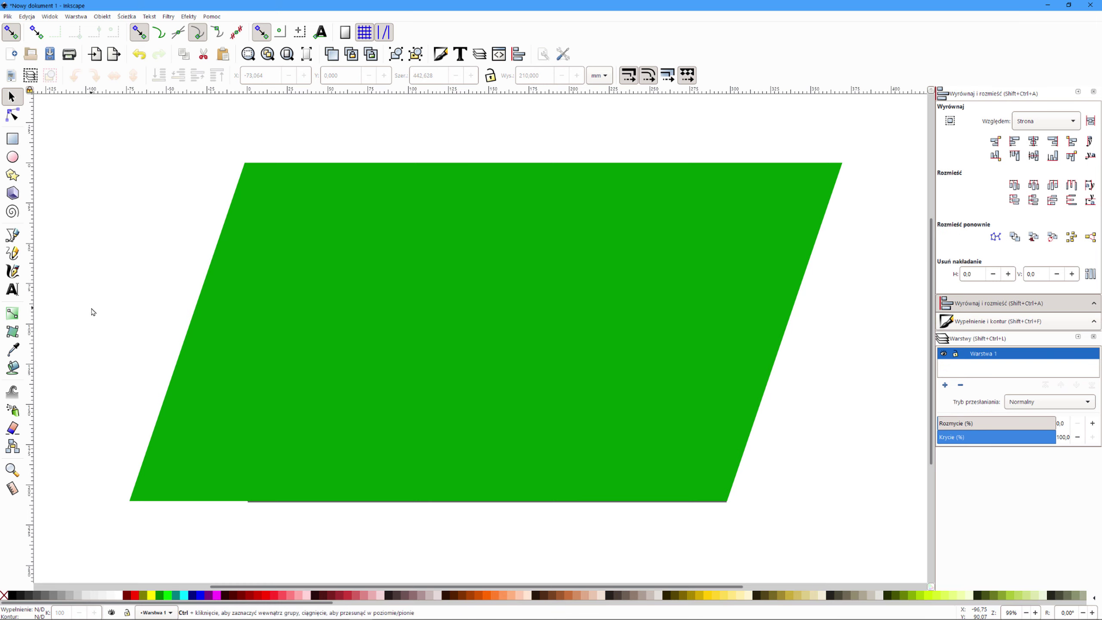
- Lower the leftmost green panel's opacity to about 55% in Fill and Stroke
scroll(91, 312, "left", 2)
scroll(91, 311, "left", 1)
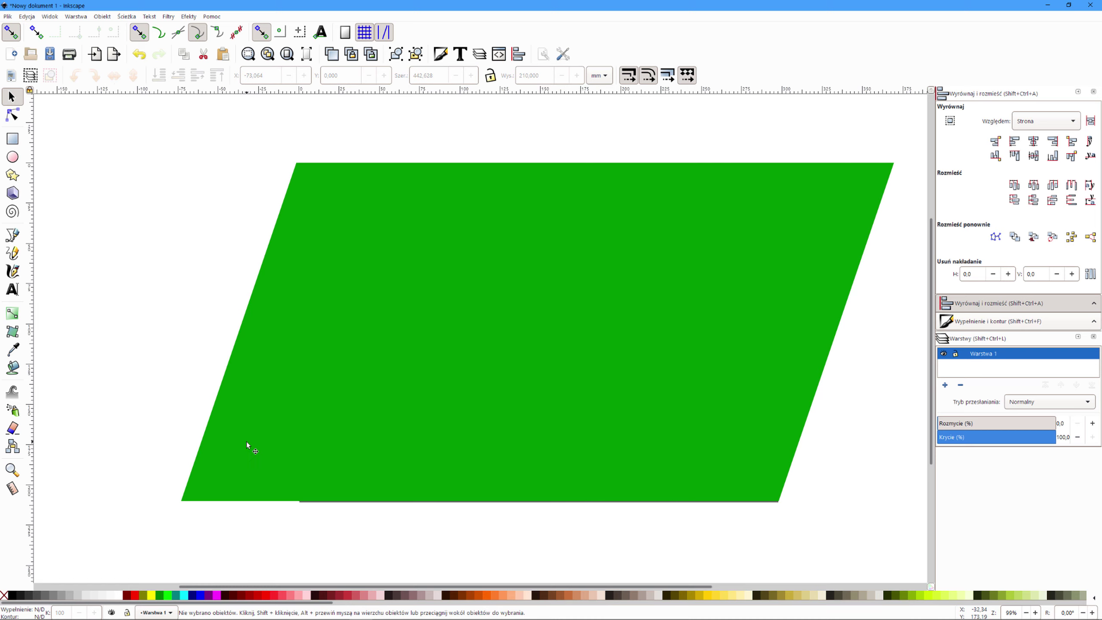
left_click(242, 392)
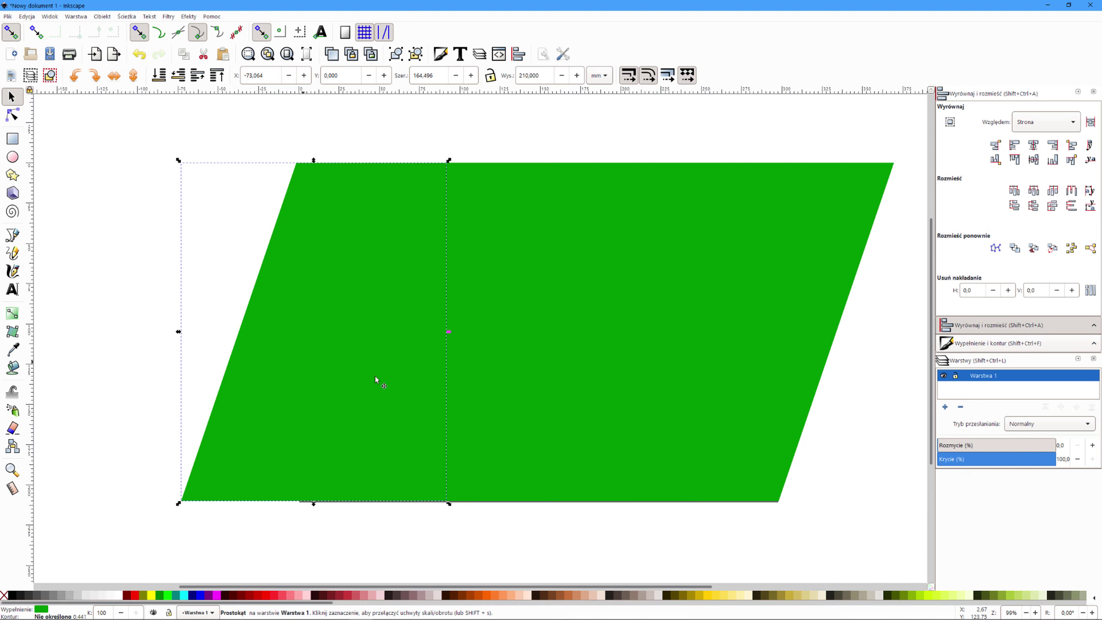
left_click(1093, 92)
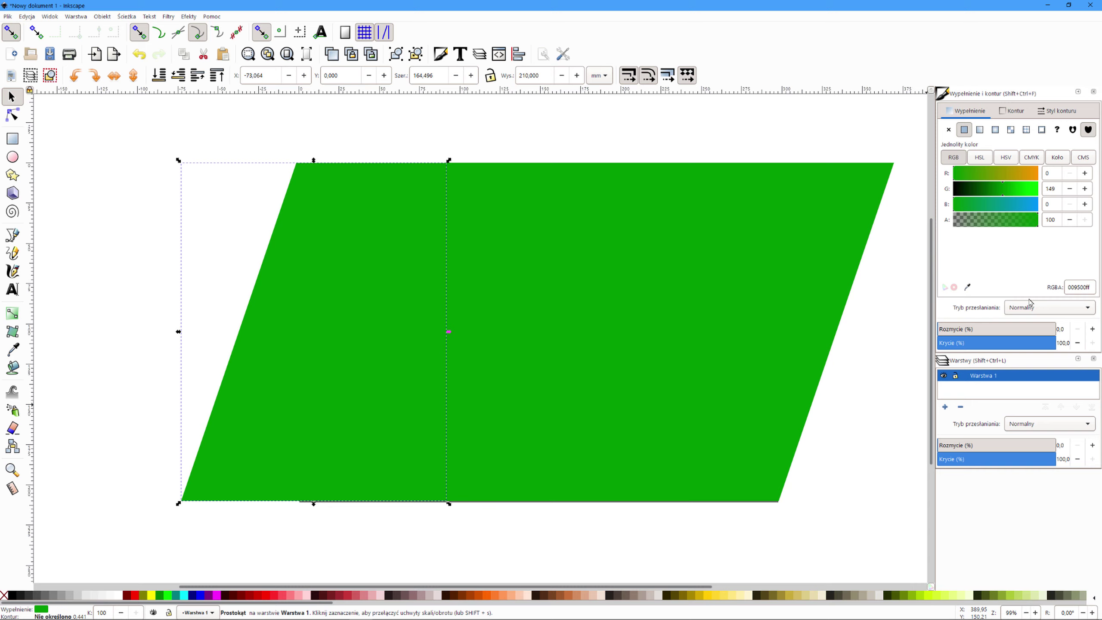
left_click(1000, 346)
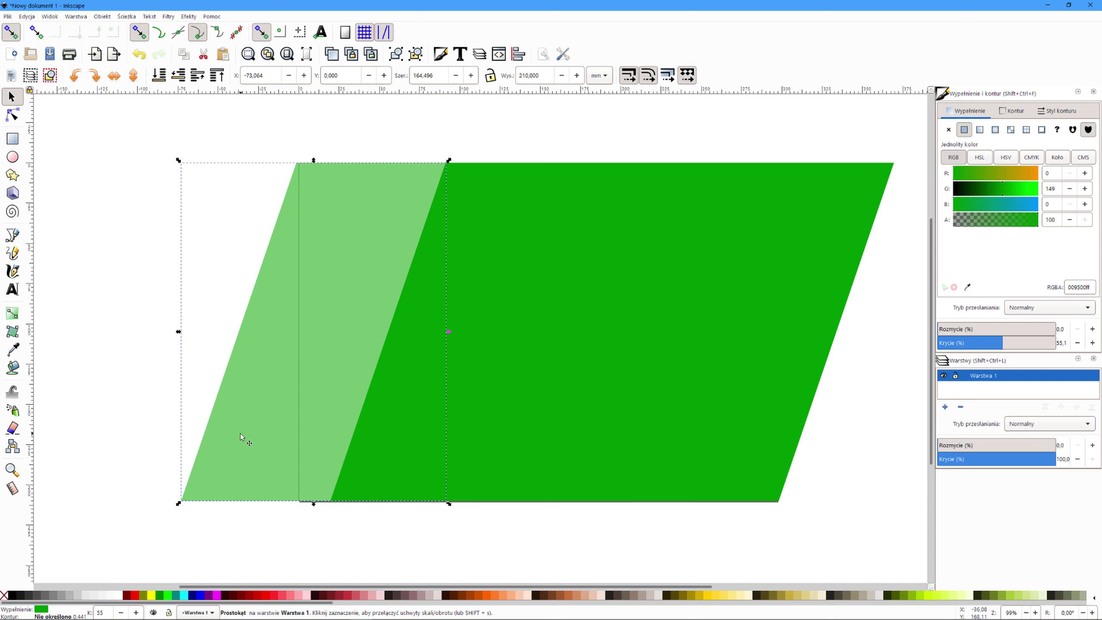
left_click(12, 139)
- Draw a rectangle over the panel's left overhang and set its width to 90 mm
left_click_drag(156, 136, 274, 476)
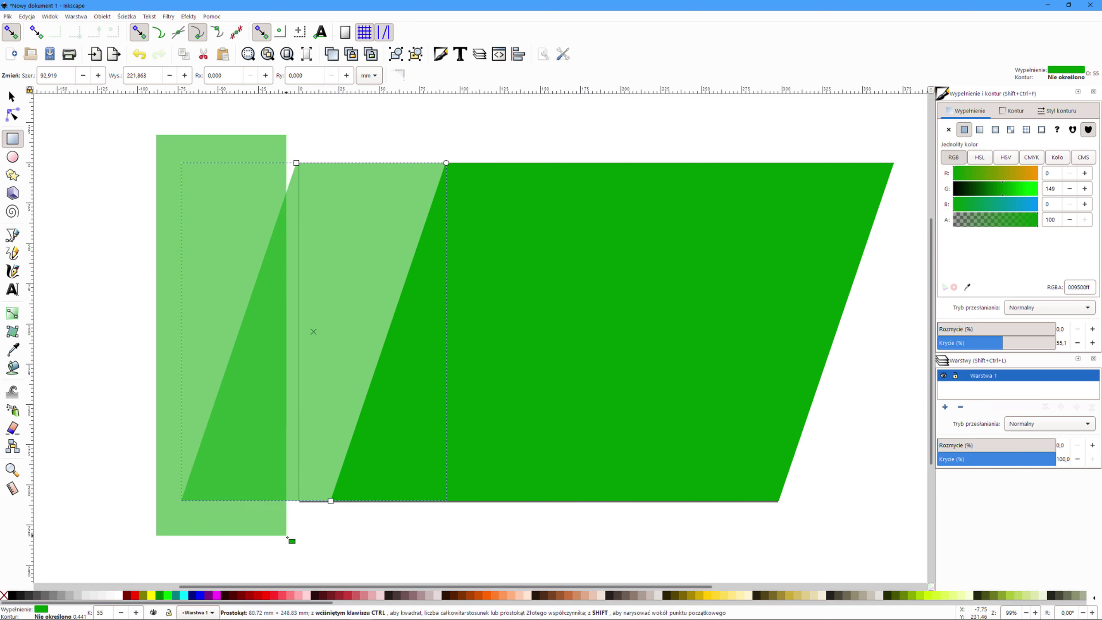
left_click_drag(274, 476, 295, 526)
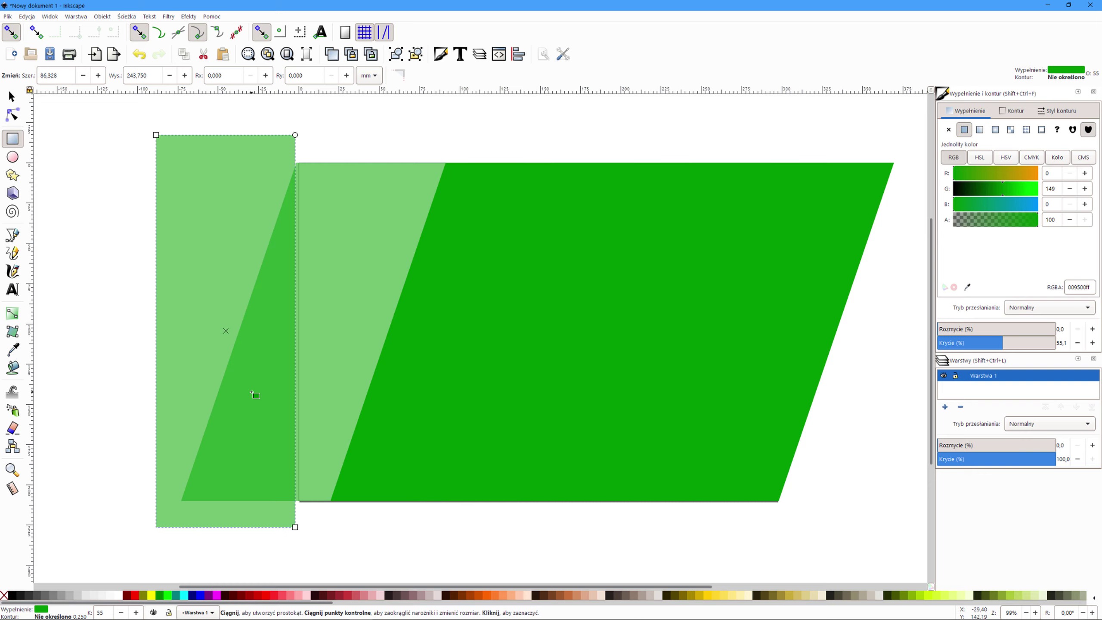
left_click(12, 96)
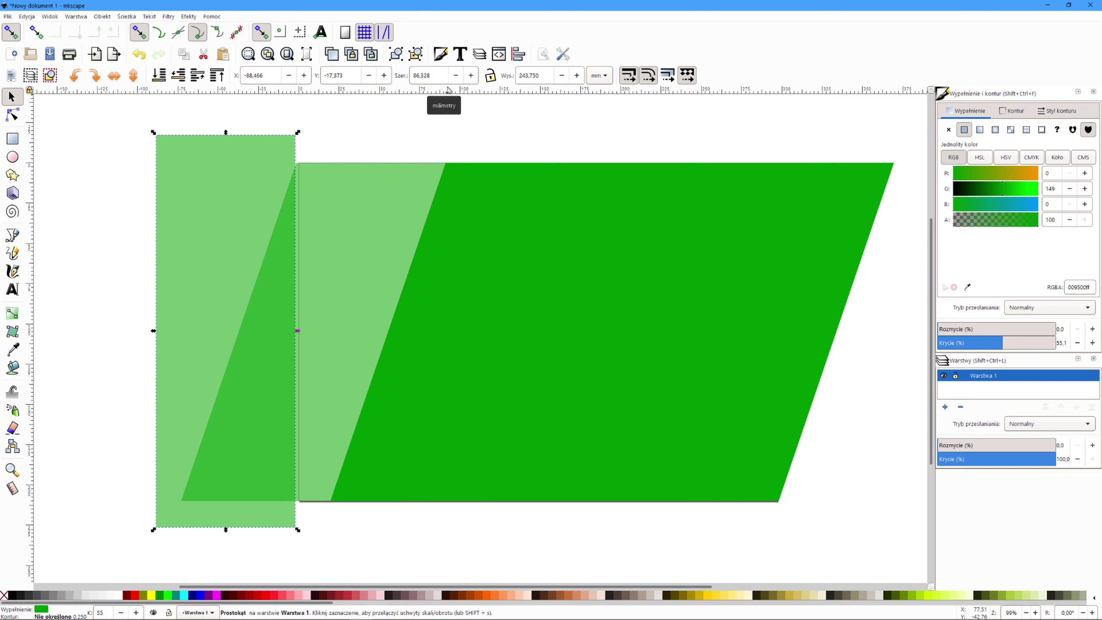
left_click(427, 75)
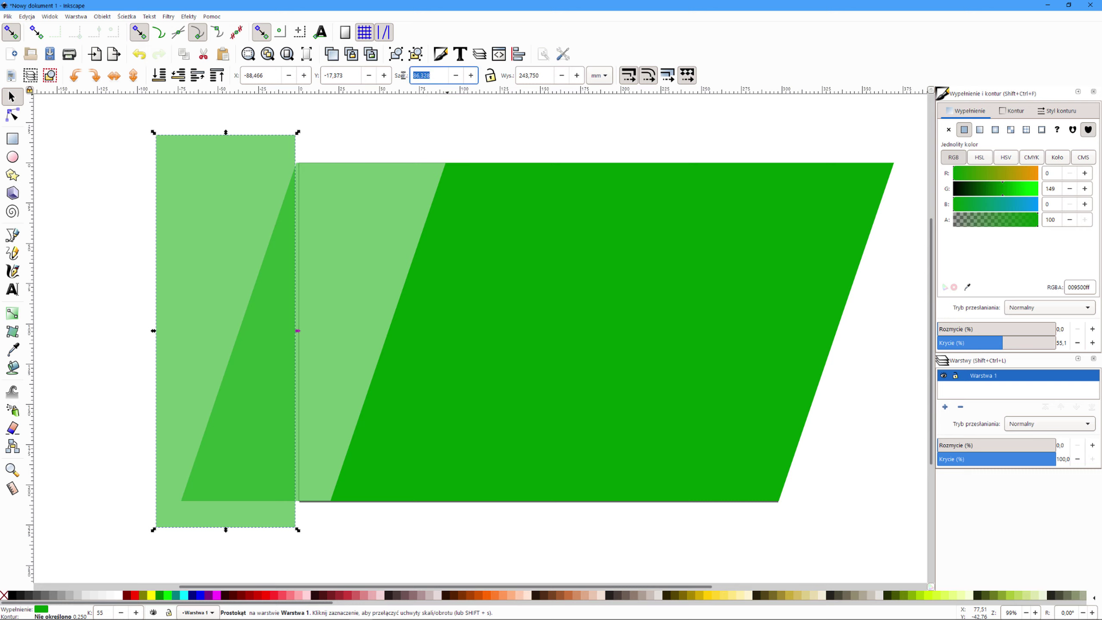
type("90")
key("Return")
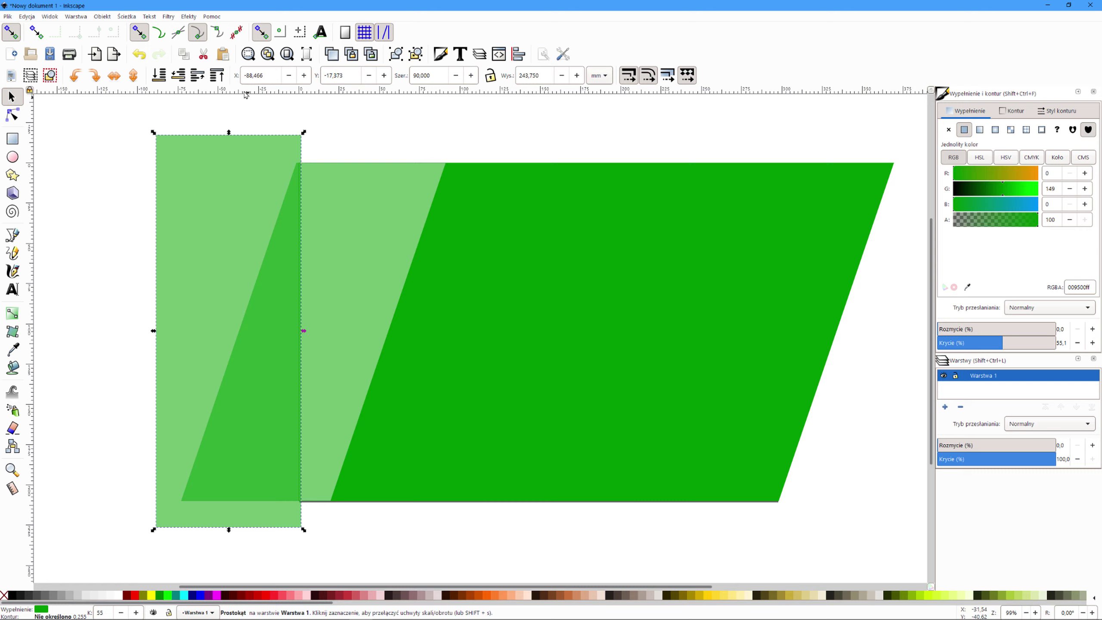
- Move the rectangle to X -90 mm and subtract it from the panel with Path > Difference
triple_click(246, 75)
type("-9")
type("0")
key("Return")
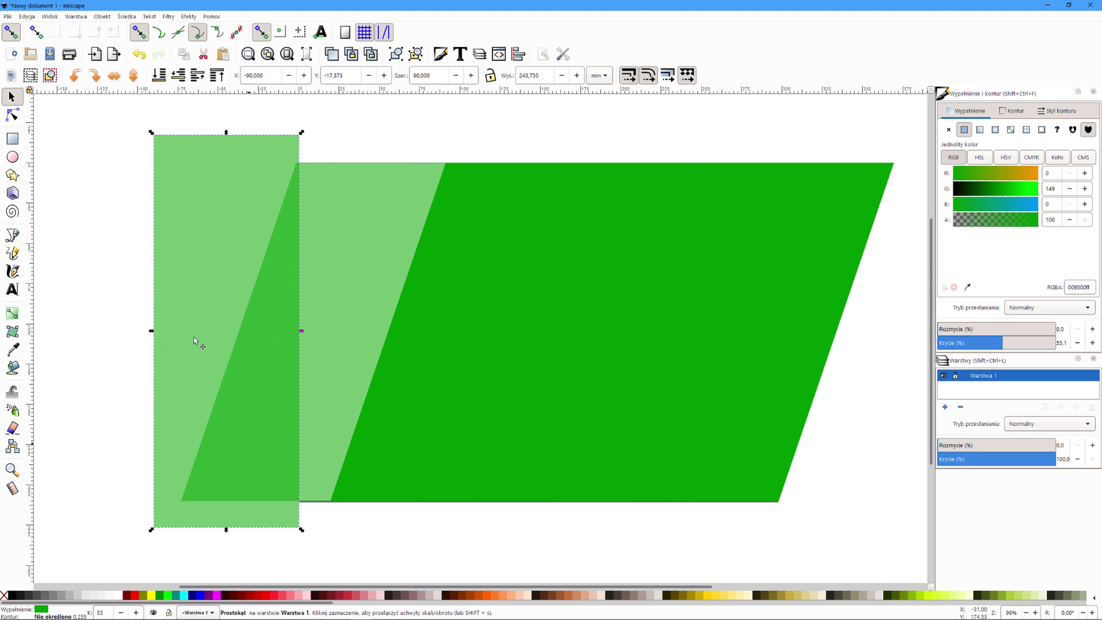
left_click_drag(124, 113, 464, 590)
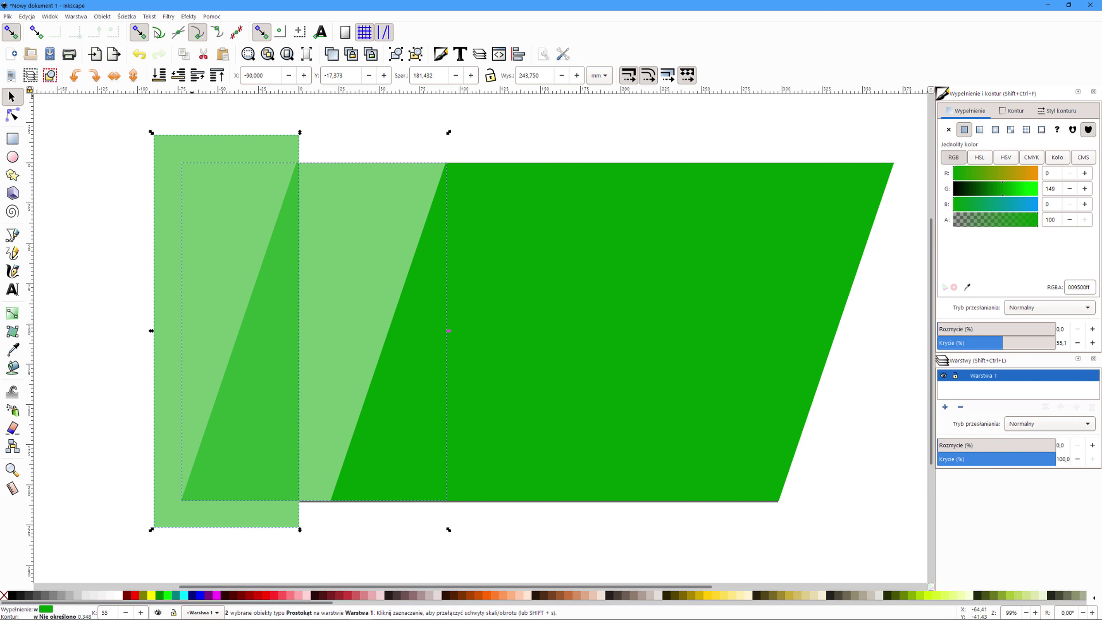
left_click(127, 17)
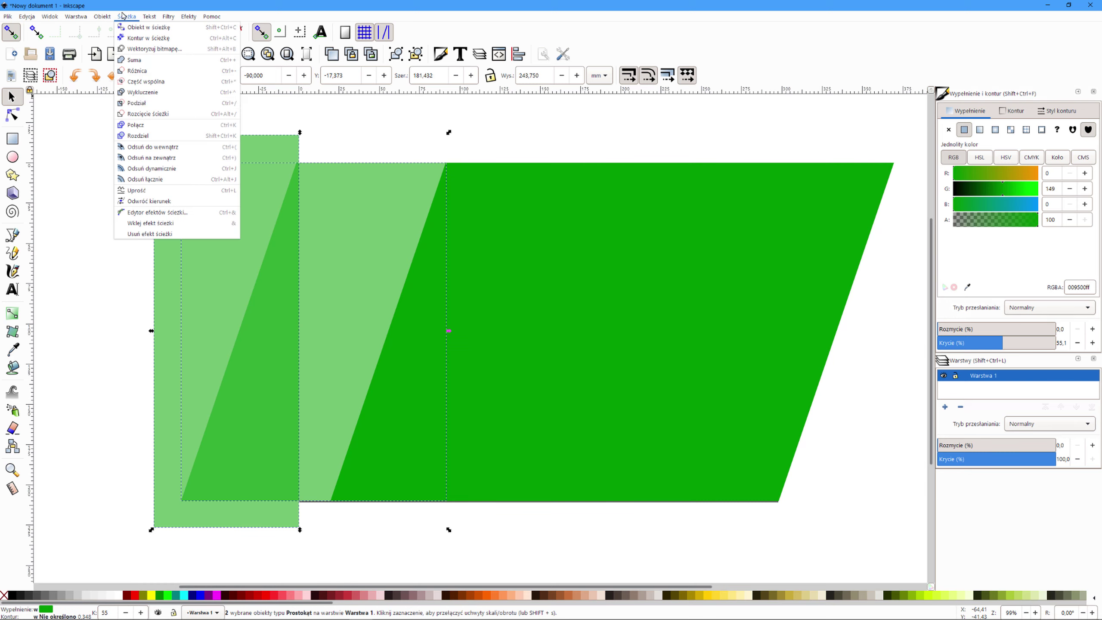
left_click(137, 71)
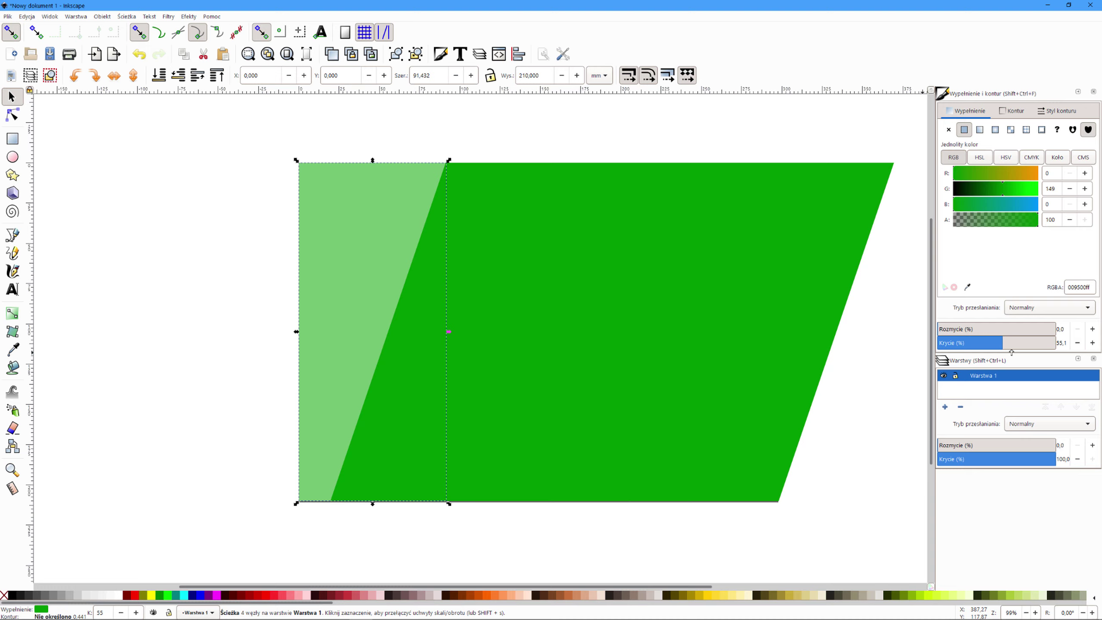
- Set the trimmed left piece to 100% opacity and the slanted right piece semi-transparent
left_click_drag(987, 343, 1100, 355)
scroll(687, 355, "right", 3)
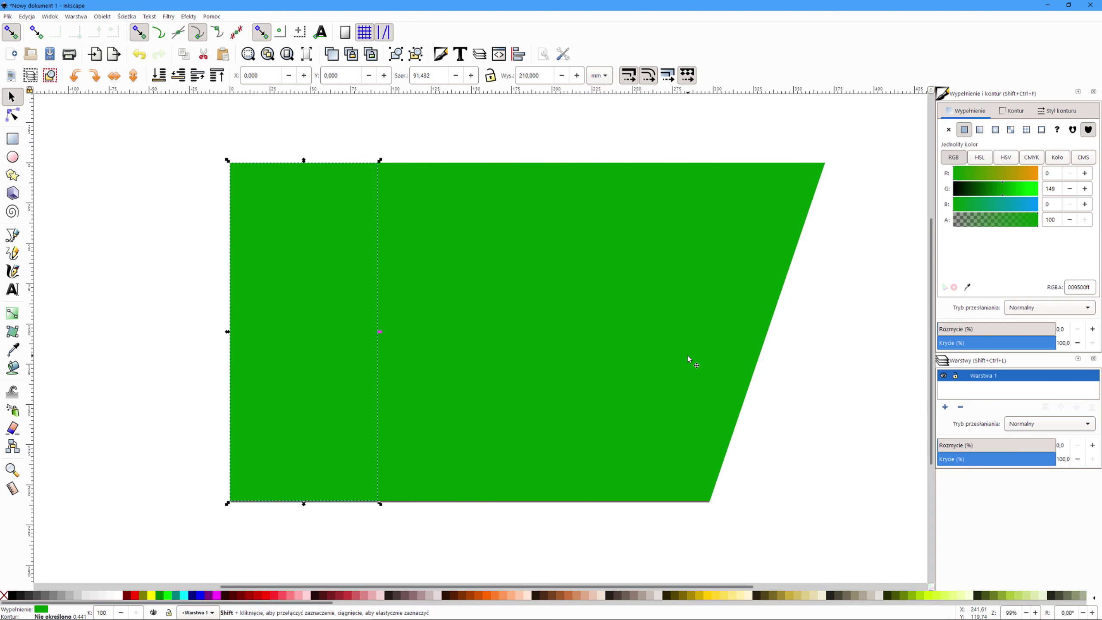
scroll(687, 355, "right", 3)
left_click(680, 332)
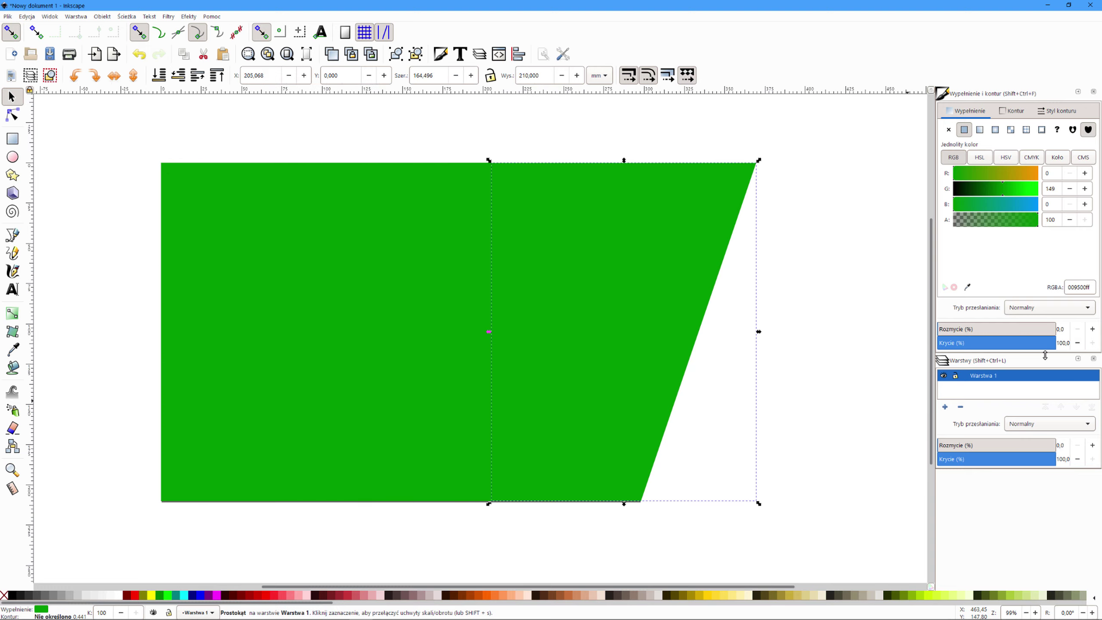
left_click(1015, 343)
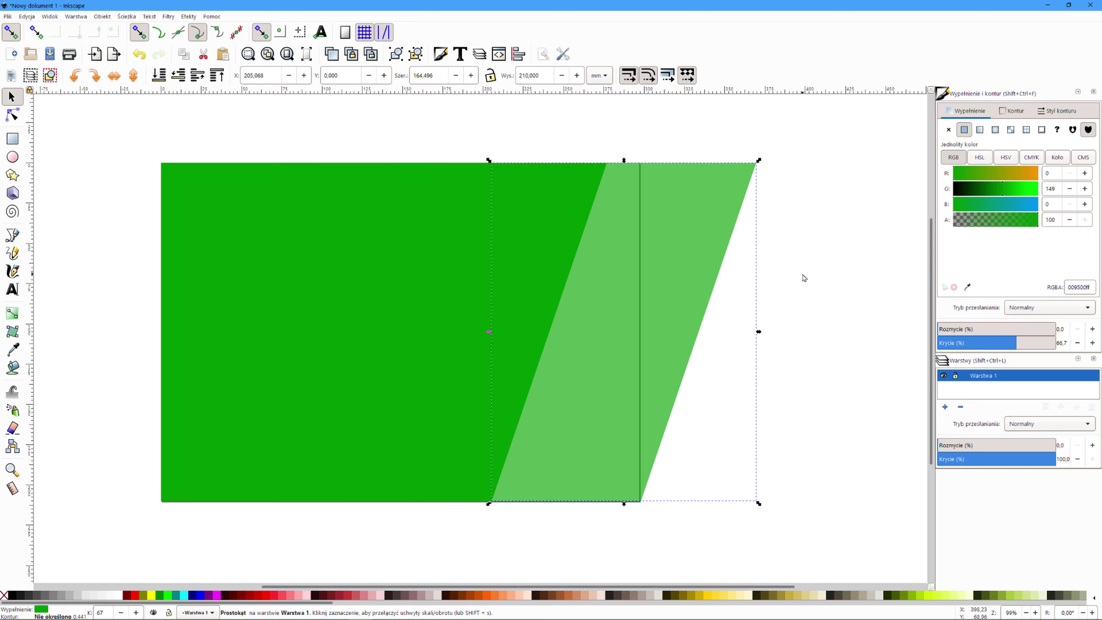
left_click(189, 303)
left_click(995, 343)
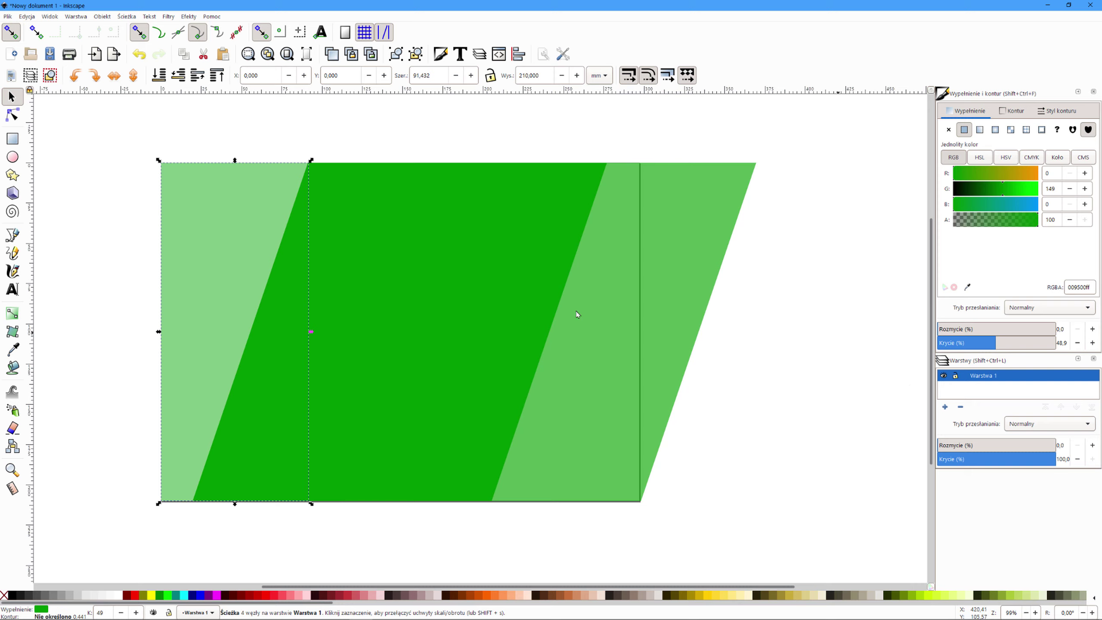
left_click_drag(995, 344, 1080, 356)
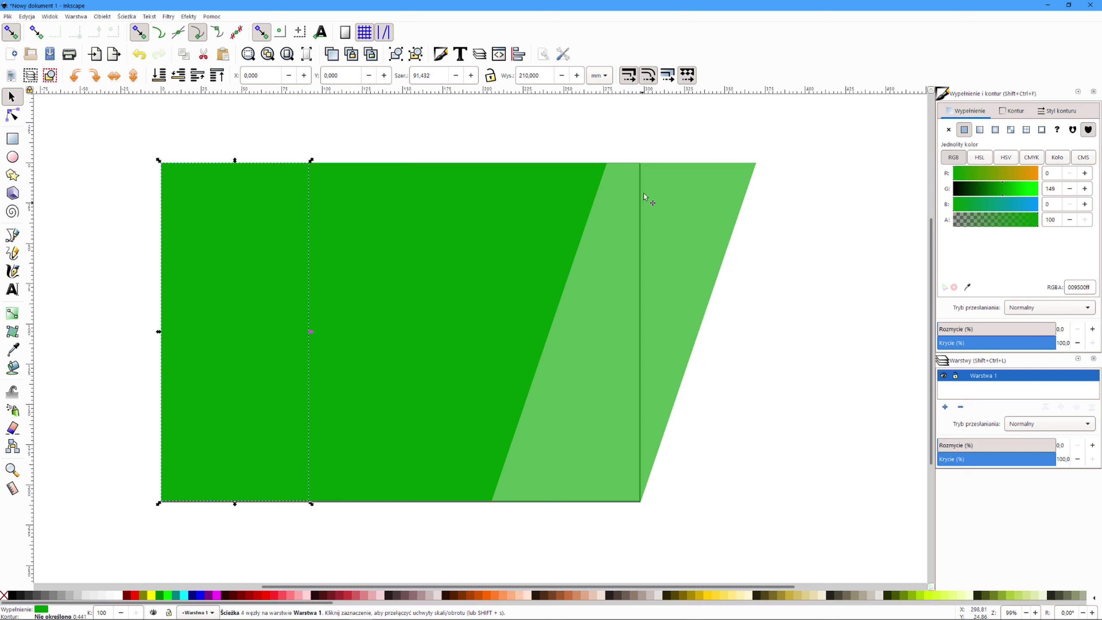
- Draw an orange rectangle over the right overhang and place it at X 297 mm
left_click(13, 138)
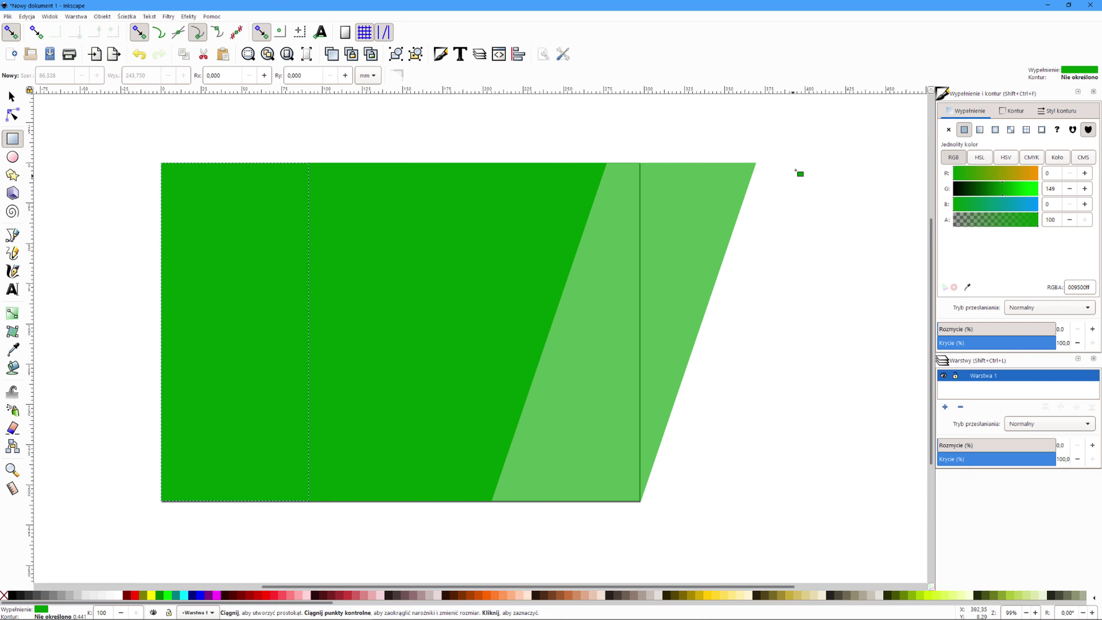
mouse_move(801, 141)
left_mouse_down()
mouse_move(666, 419)
mouse_move(644, 511)
left_mouse_up()
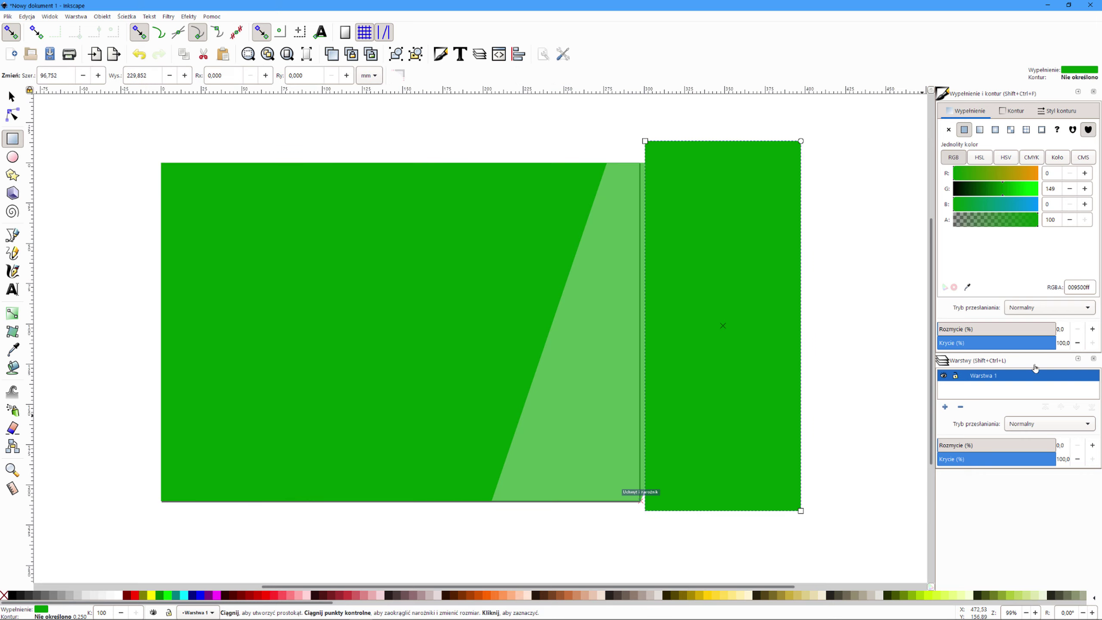
left_click(12, 97)
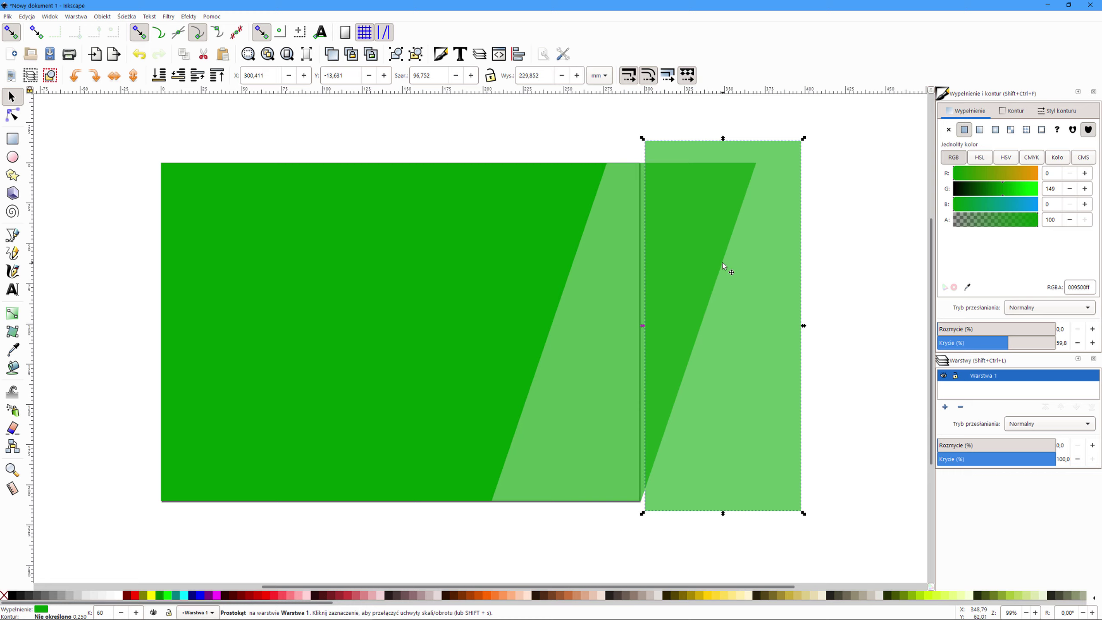
left_click(1032, 173)
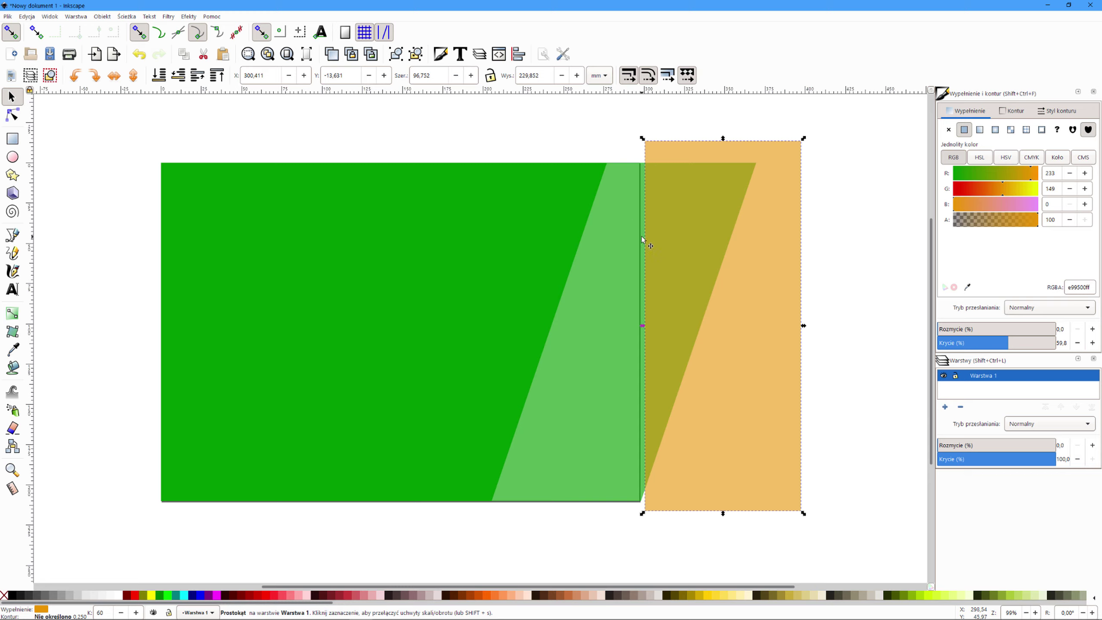
left_click(260, 75)
type("297")
key("Return")
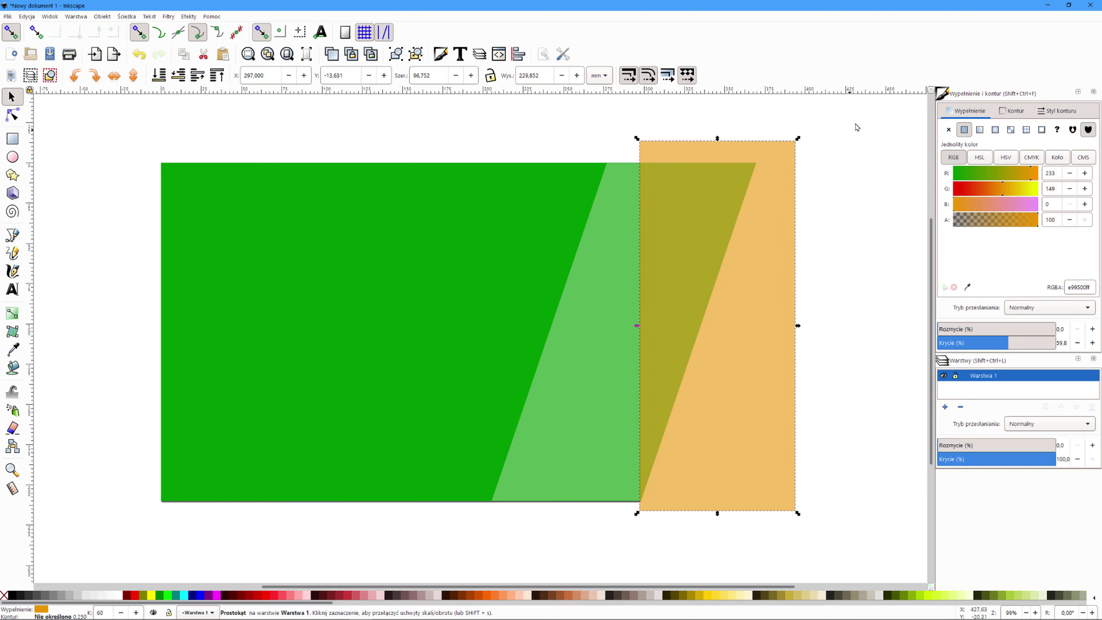
- Subtract the orange rectangle from the slanted piece and set the result to 100% opacity
left_click_drag(861, 112, 475, 548)
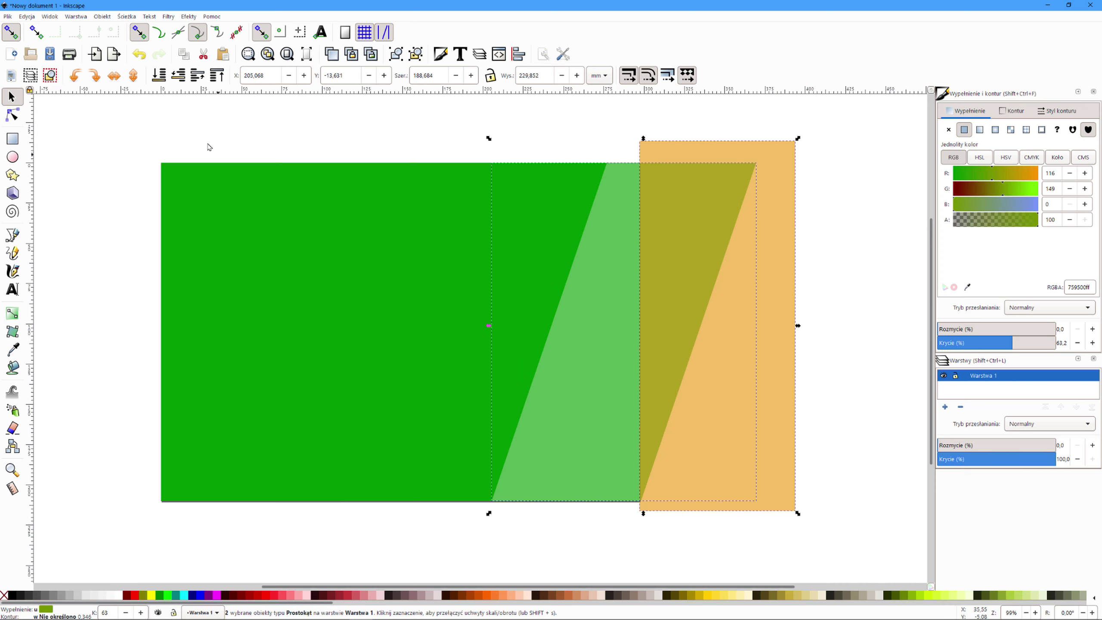
left_click(126, 16)
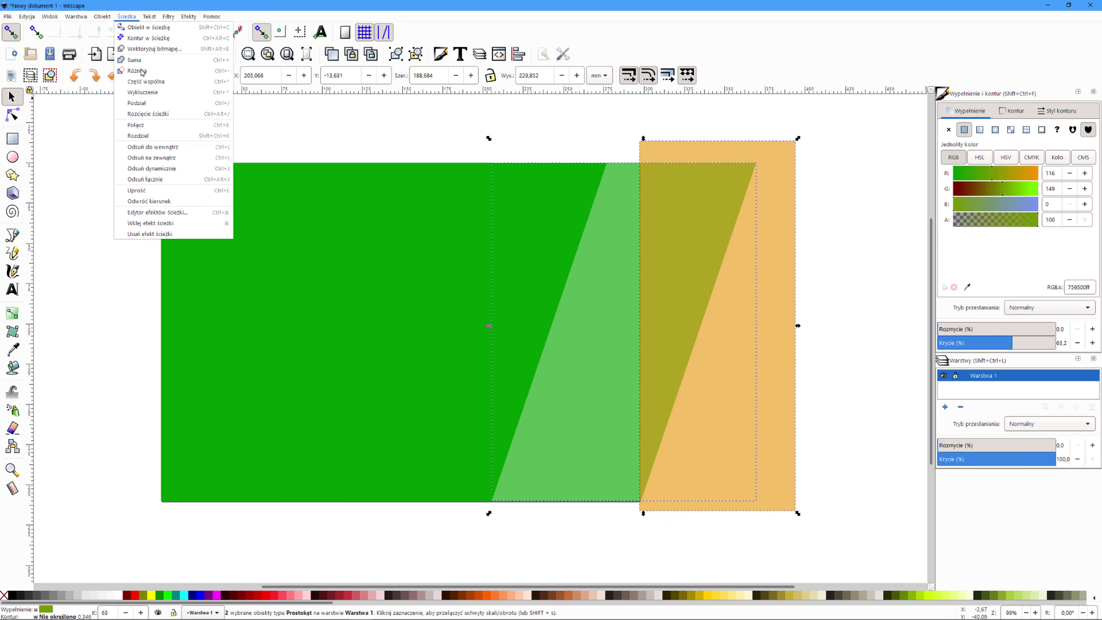
left_click(143, 75)
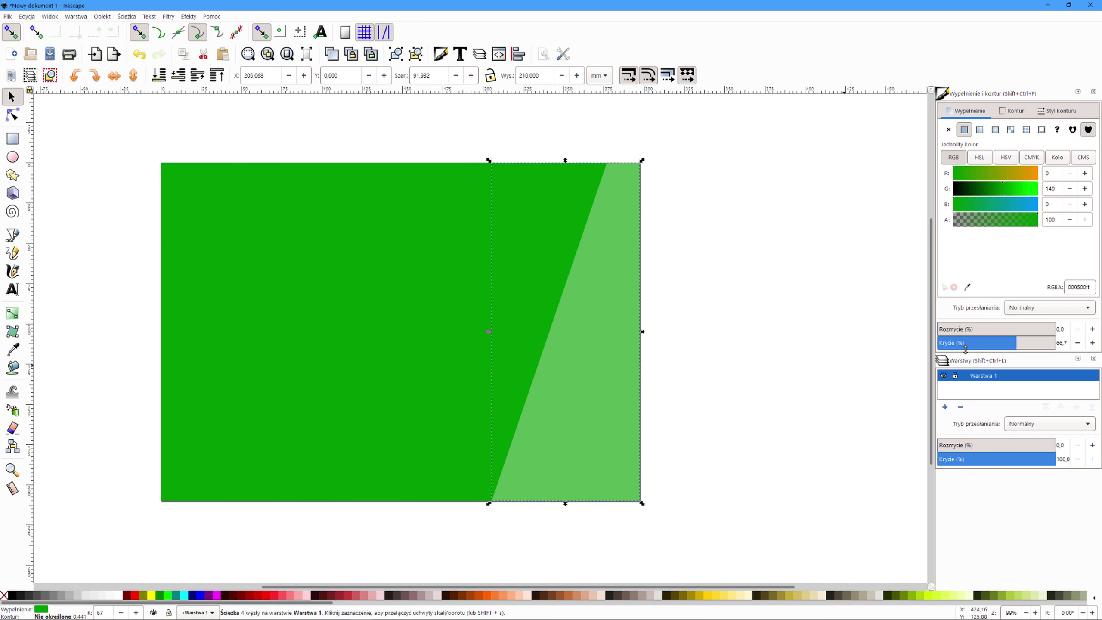
left_click_drag(1015, 343, 1091, 343)
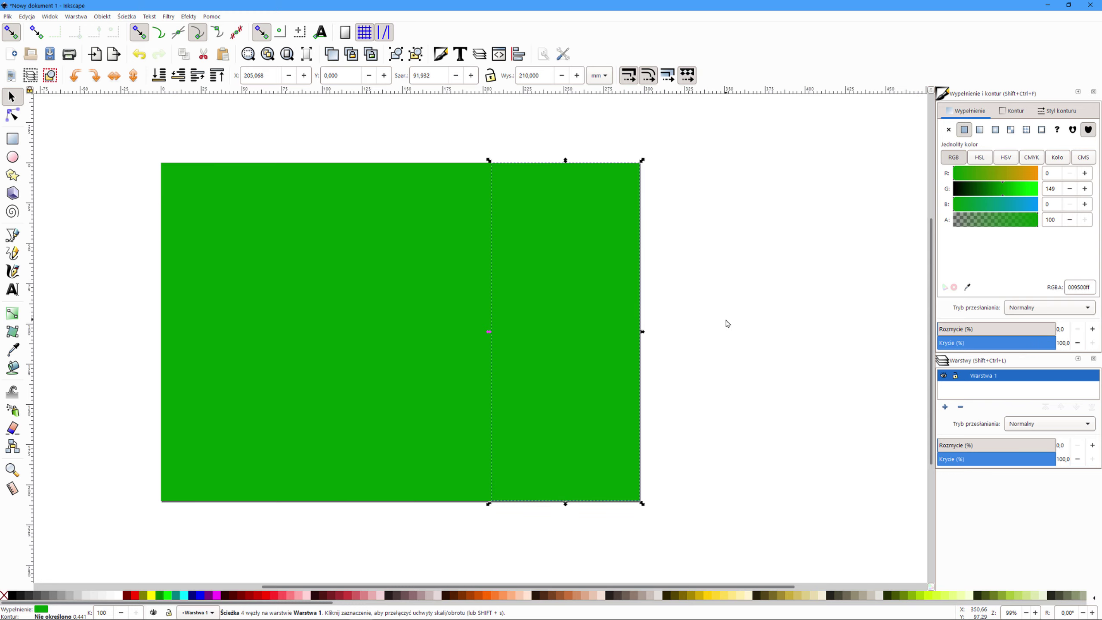
- Add two new layers named Panele and Panele 1
key("shift")
scroll(727, 324, "right", 1)
scroll(727, 324, "left", 2)
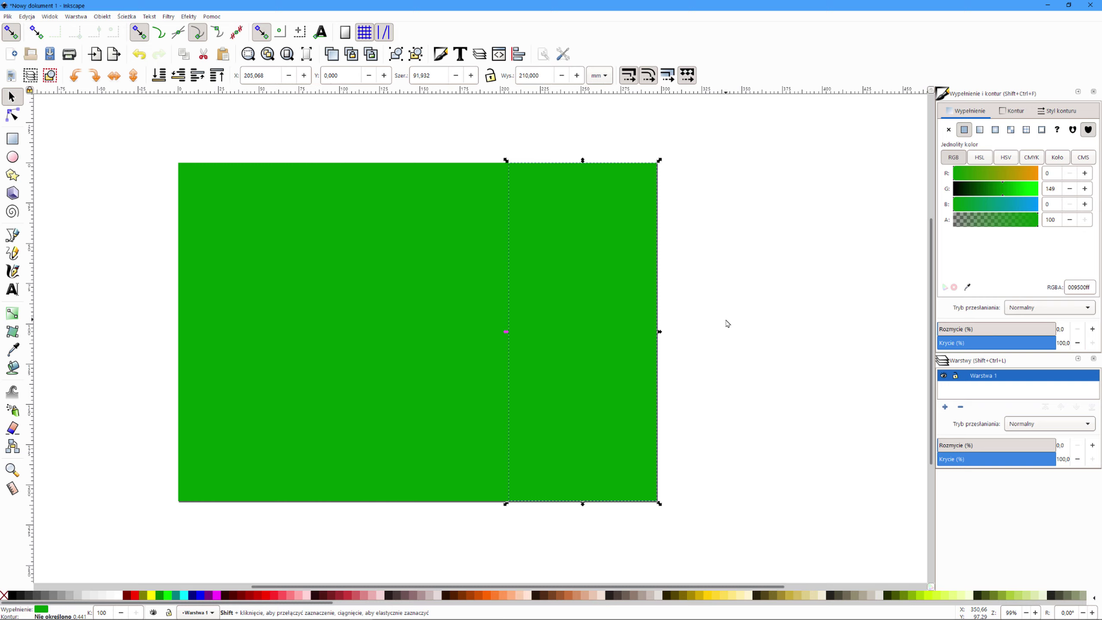
scroll(727, 324, "left", 1)
scroll(727, 323, "left", 1)
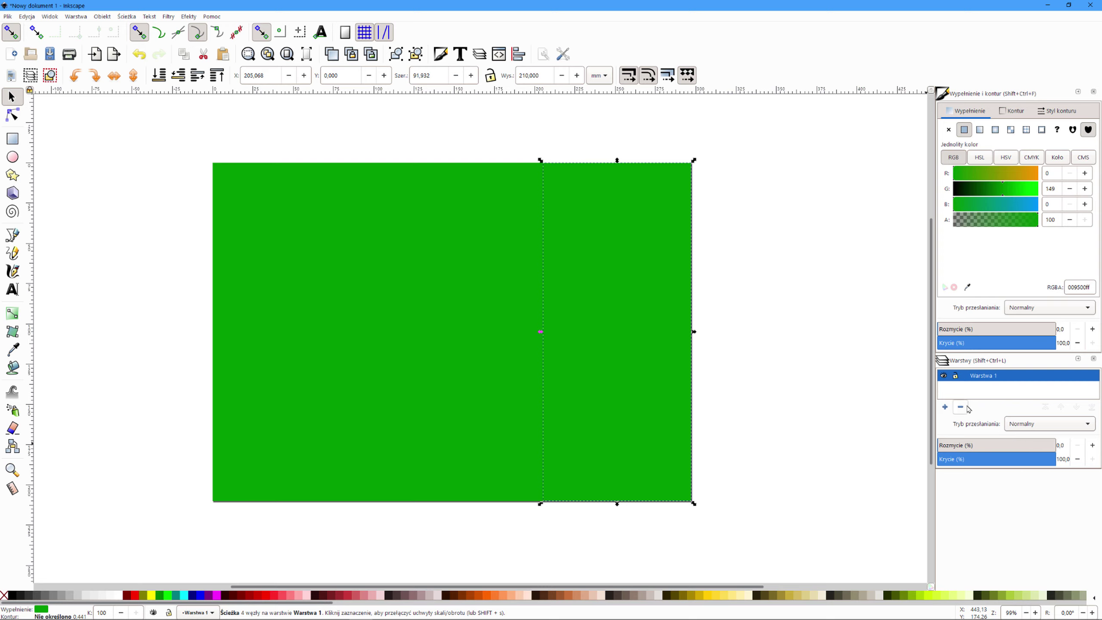
left_click(946, 406)
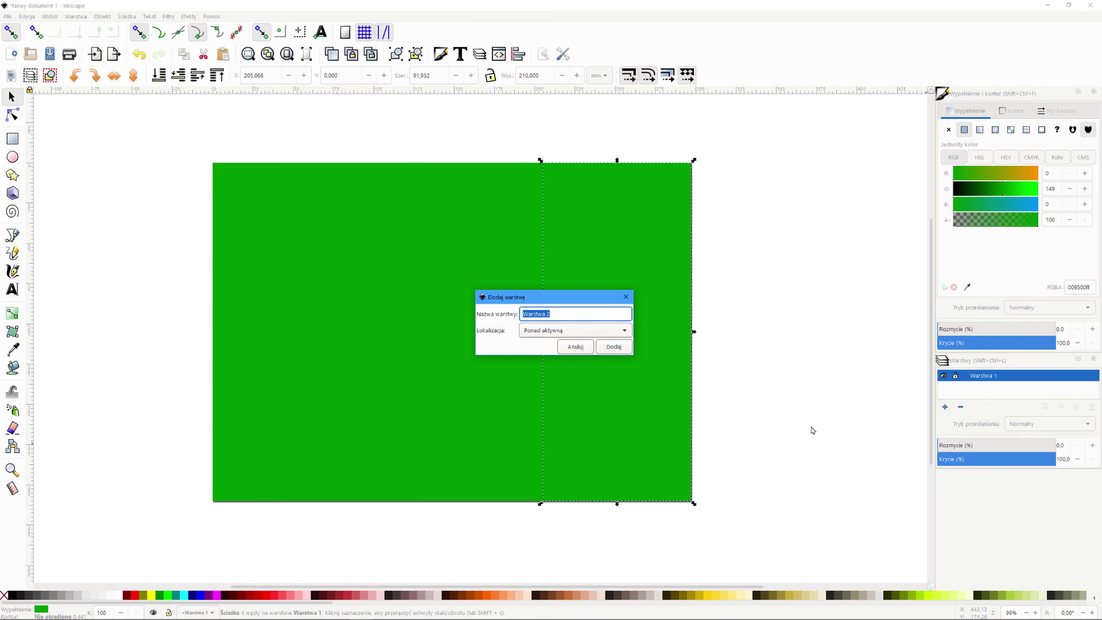
type("Panele")
key("Return")
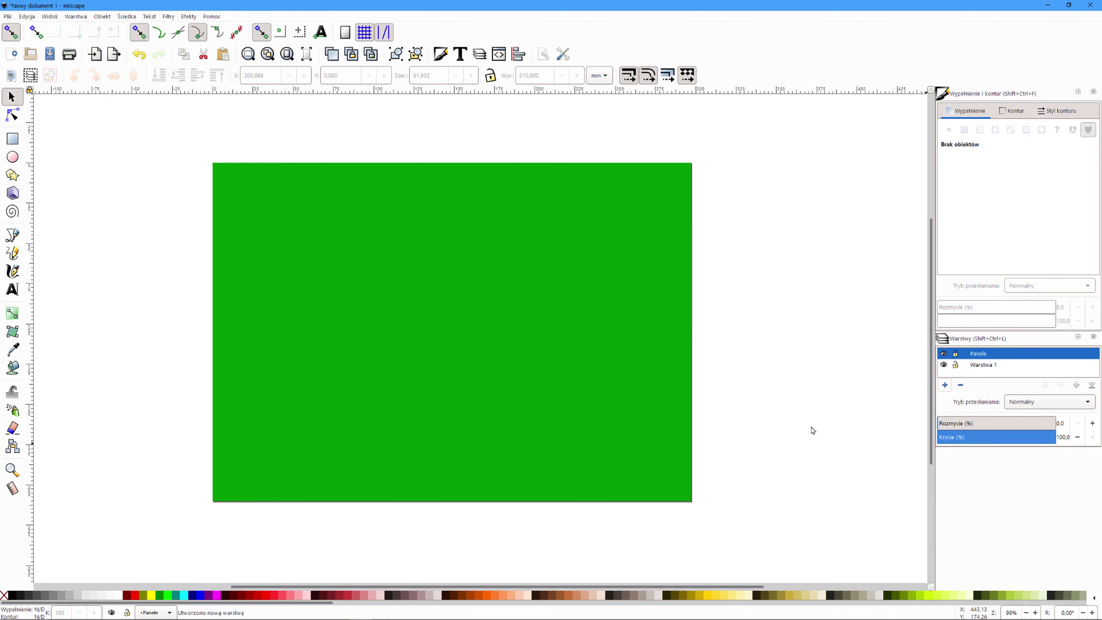
left_click(944, 385)
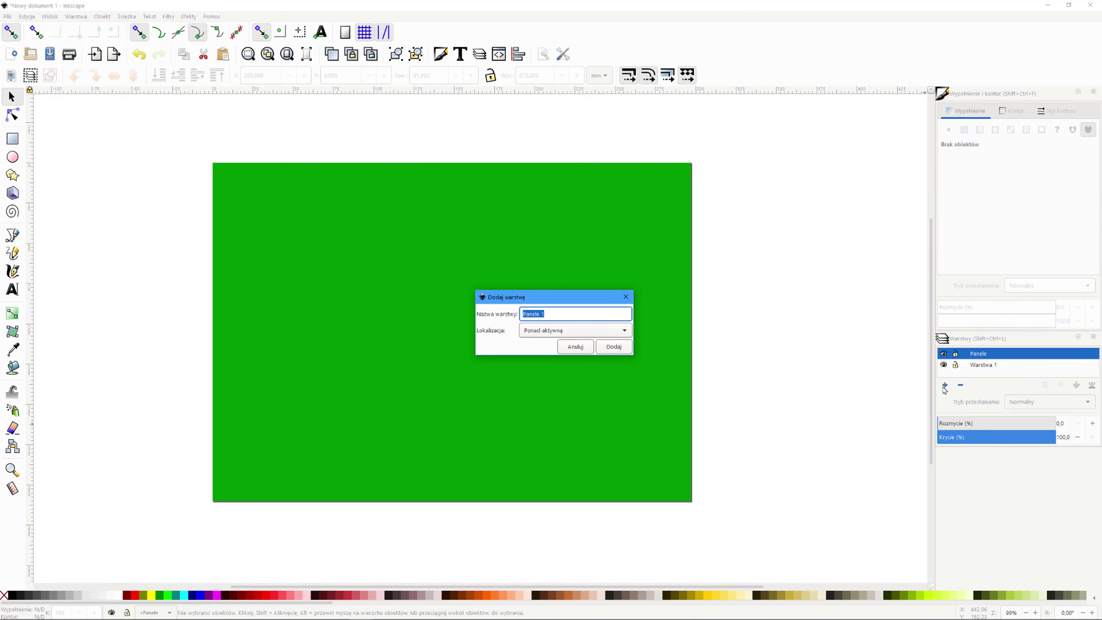
left_click(625, 349)
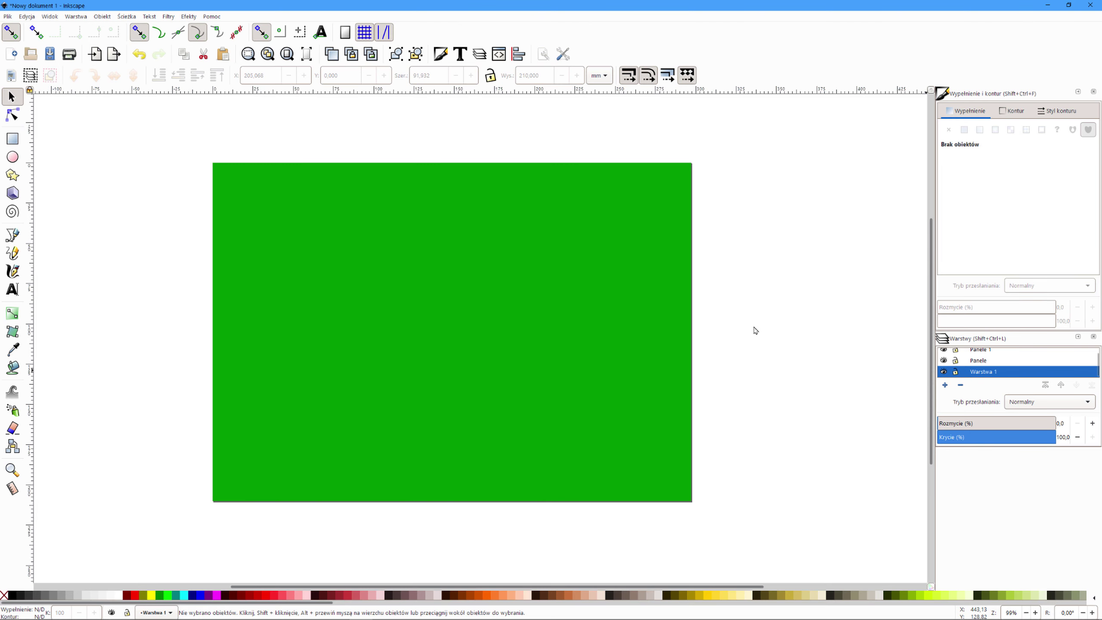
- Paste the four green panels in place on Panele, then lock and hide that layer
mouse_move(190, 151)
left_mouse_down()
mouse_move(312, 334)
mouse_move(769, 532)
left_mouse_up()
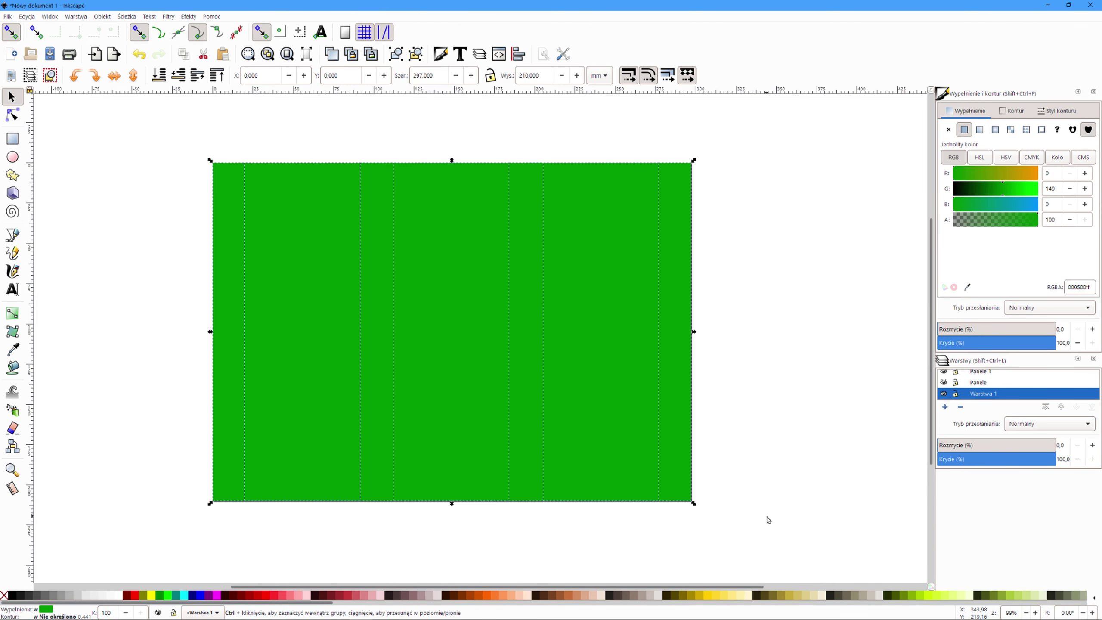
left_click(943, 394)
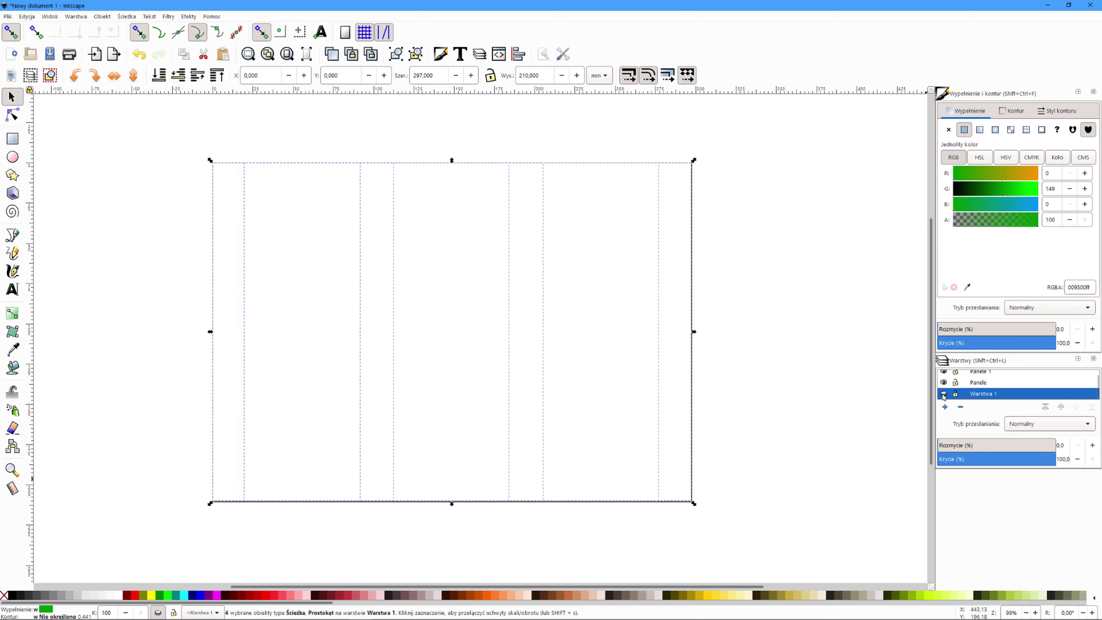
left_click(978, 384)
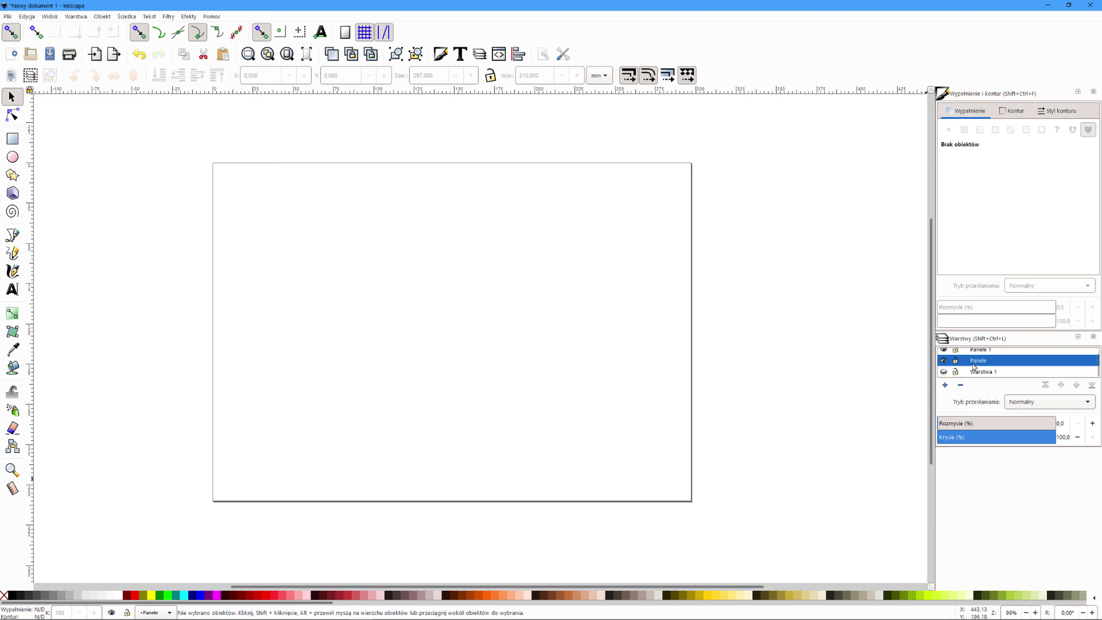
key("ctrl+alt+v")
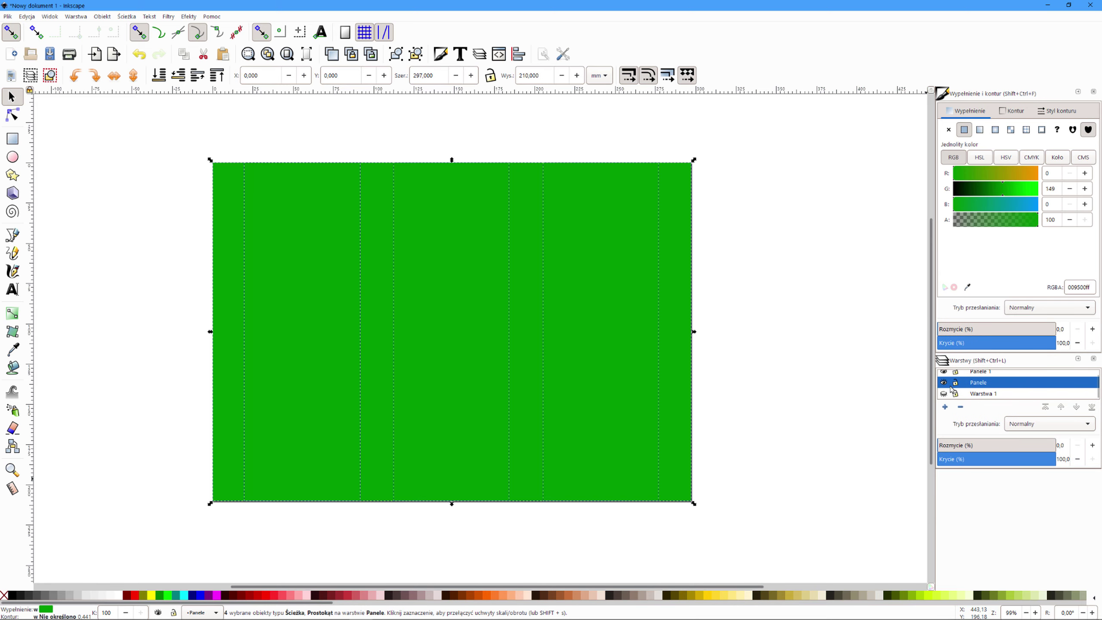
left_click(955, 383)
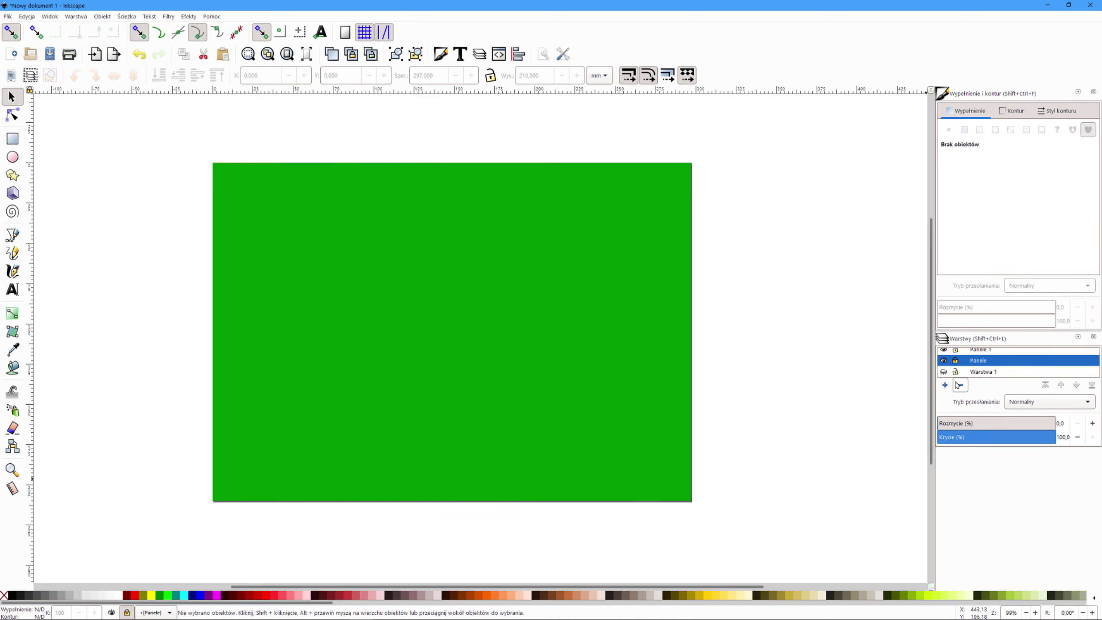
left_click(944, 361)
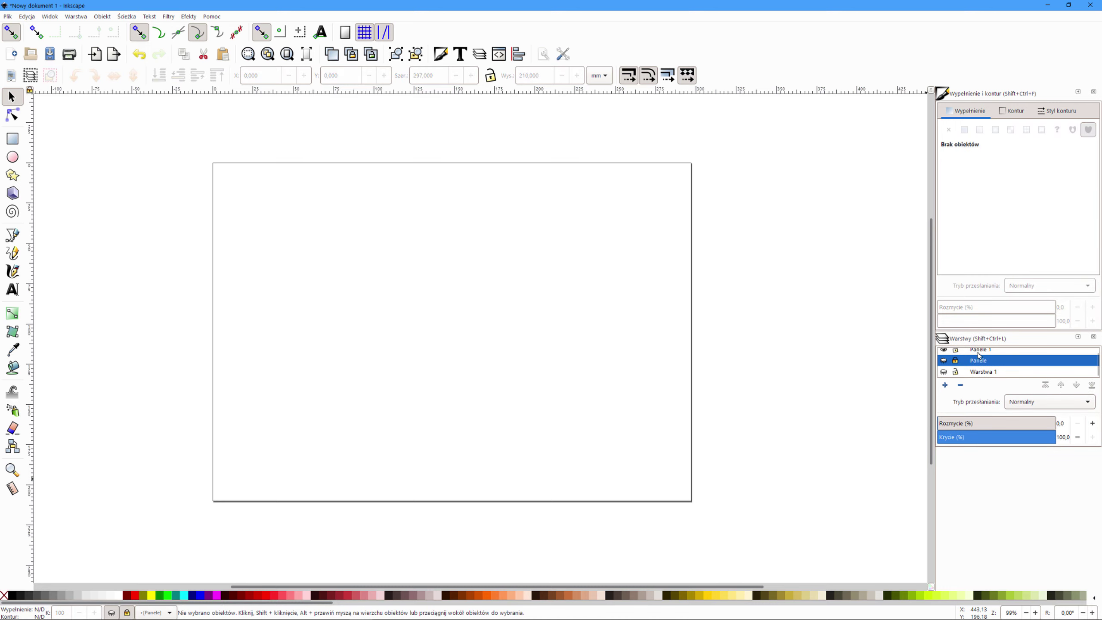
- Paste the panels in place on Panele 1, lock and hide it, then show Warstwa 1
left_click(985, 350)
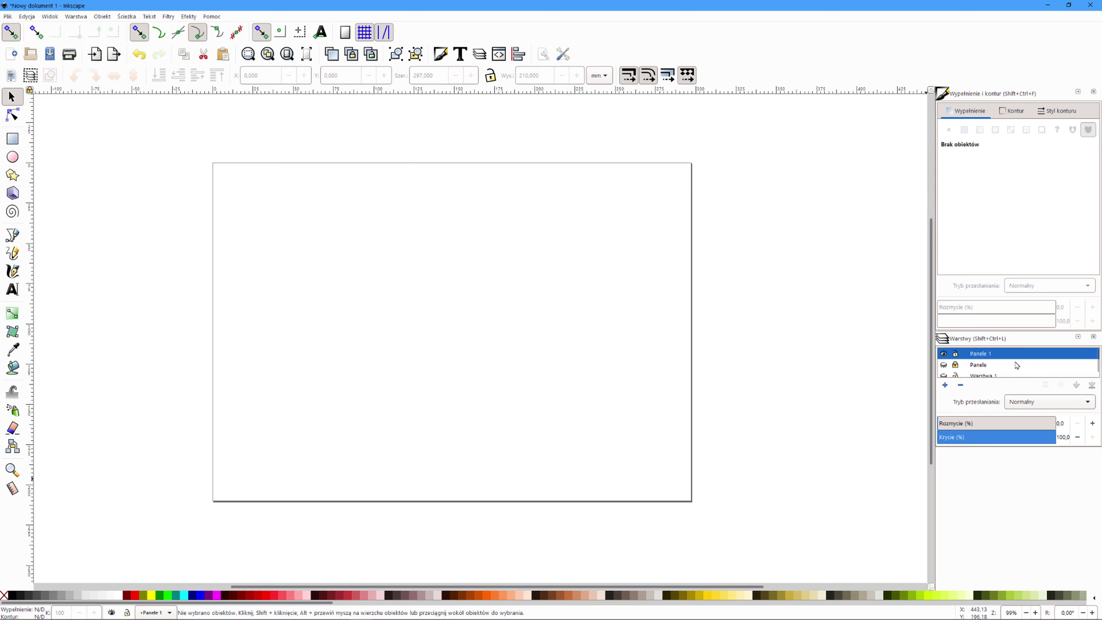
key("ctrl+alt+v")
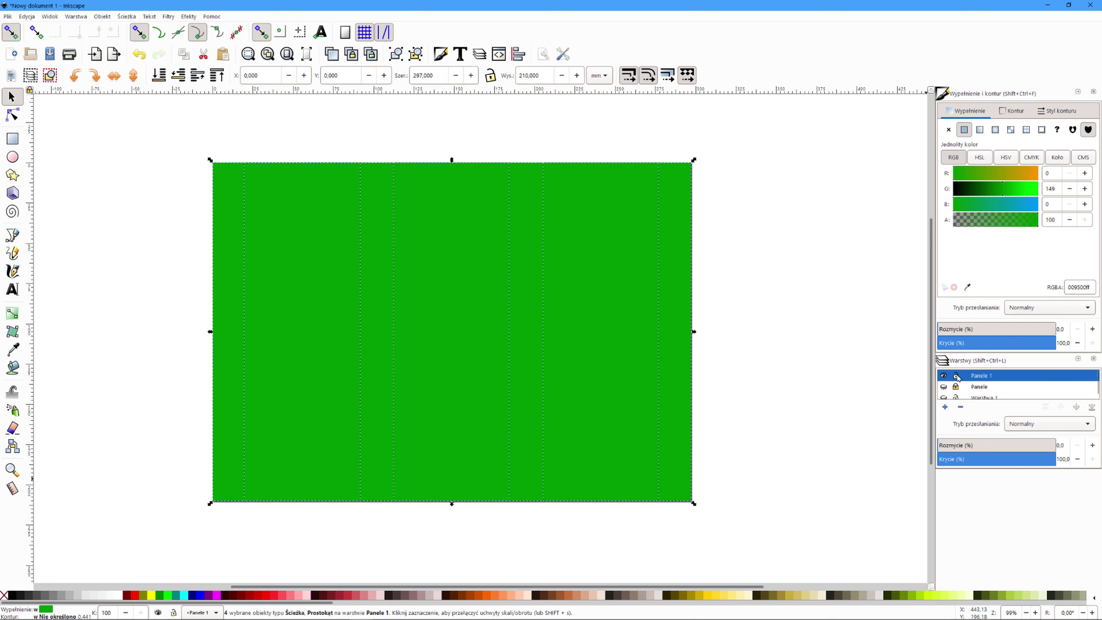
left_click(956, 376)
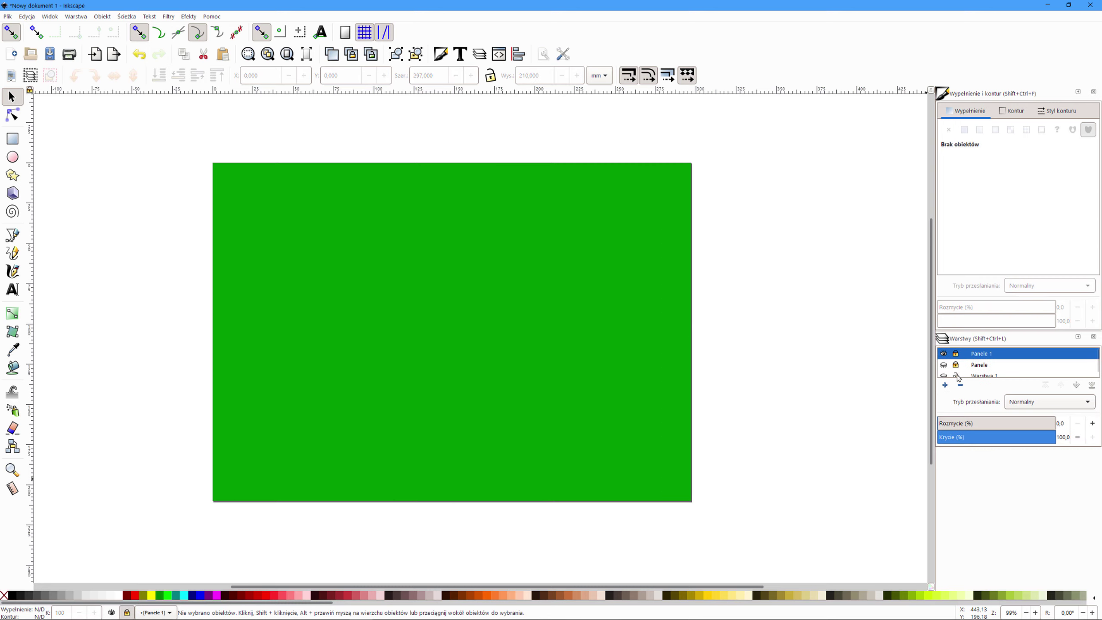
left_click(942, 354)
left_click(974, 375)
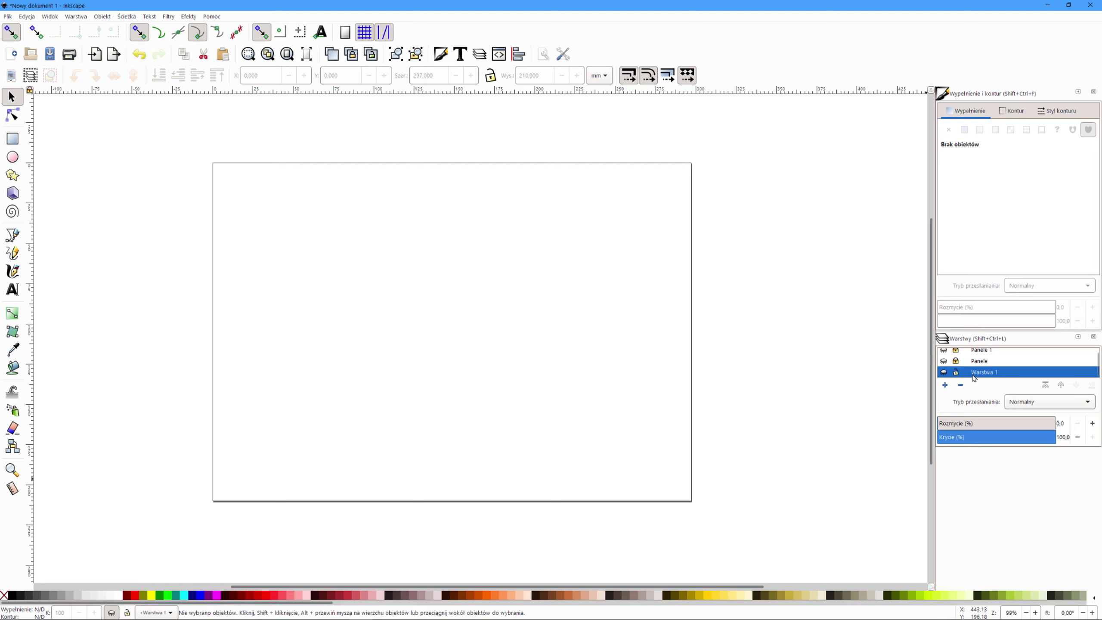
left_click(943, 372)
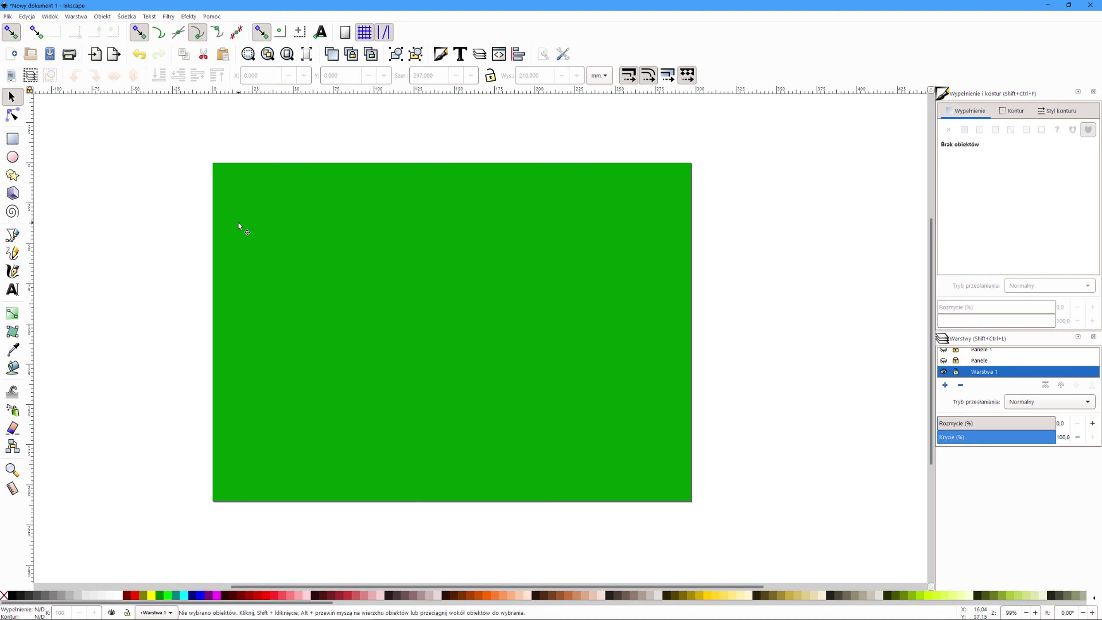
scroll(387, 229, "down", 1)
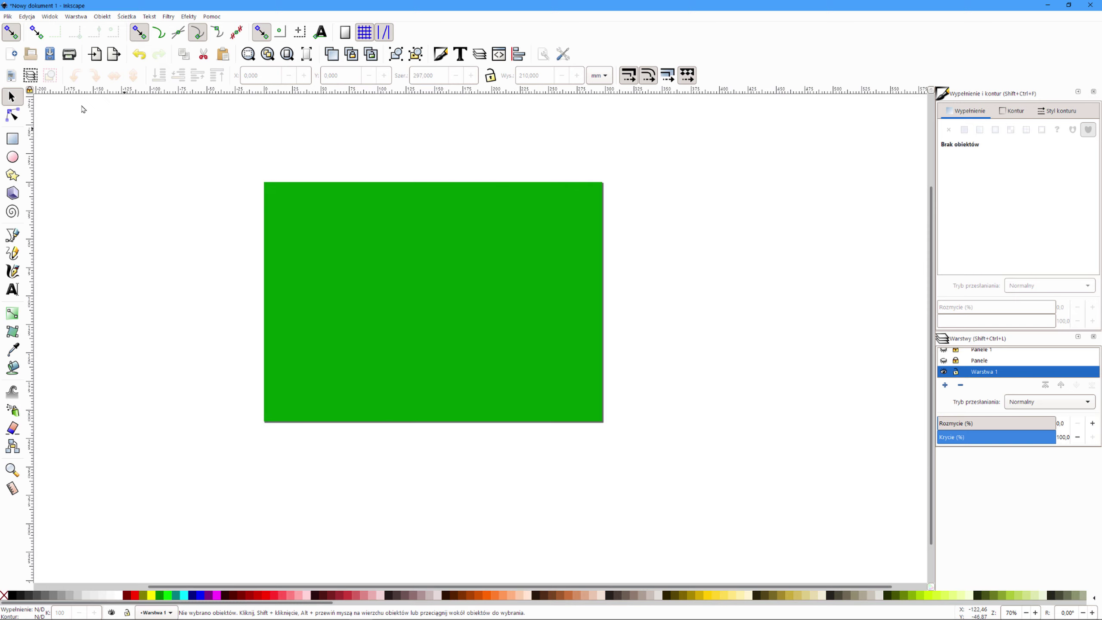
- Import all four jpg photos from the Widok folder via File > Import
left_click(8, 16)
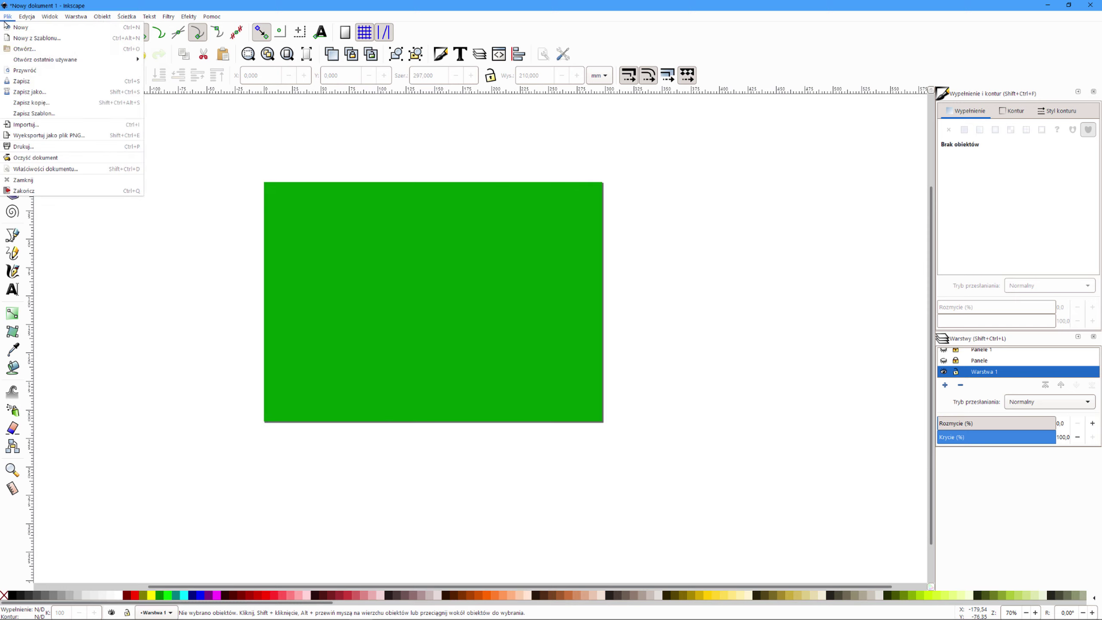
left_click(19, 125)
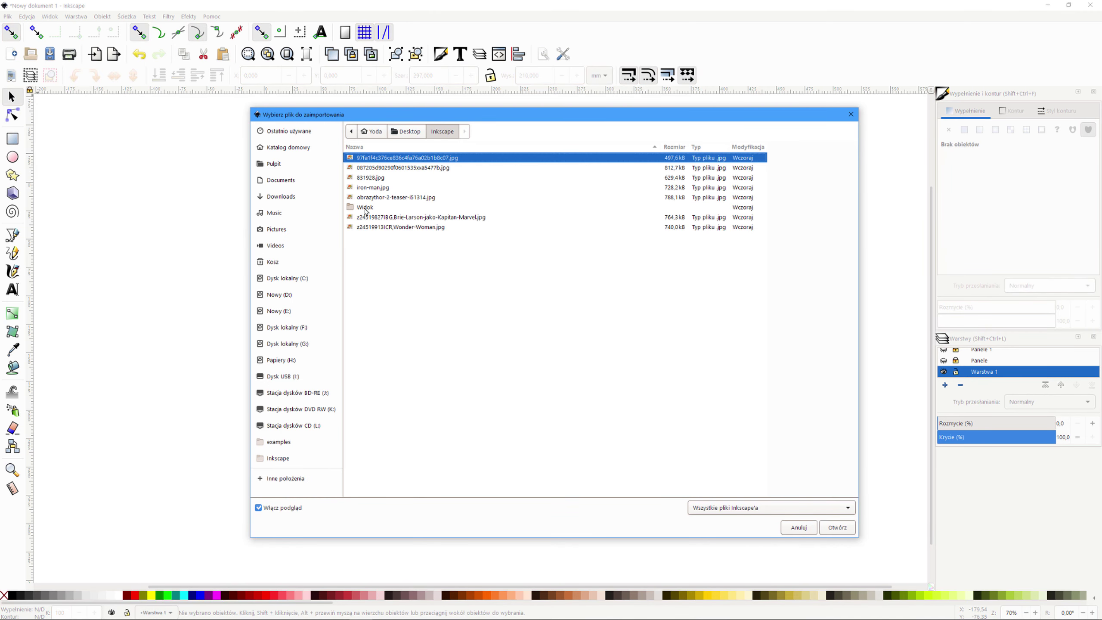
double_click(366, 208)
left_click_drag(398, 225, 374, 158)
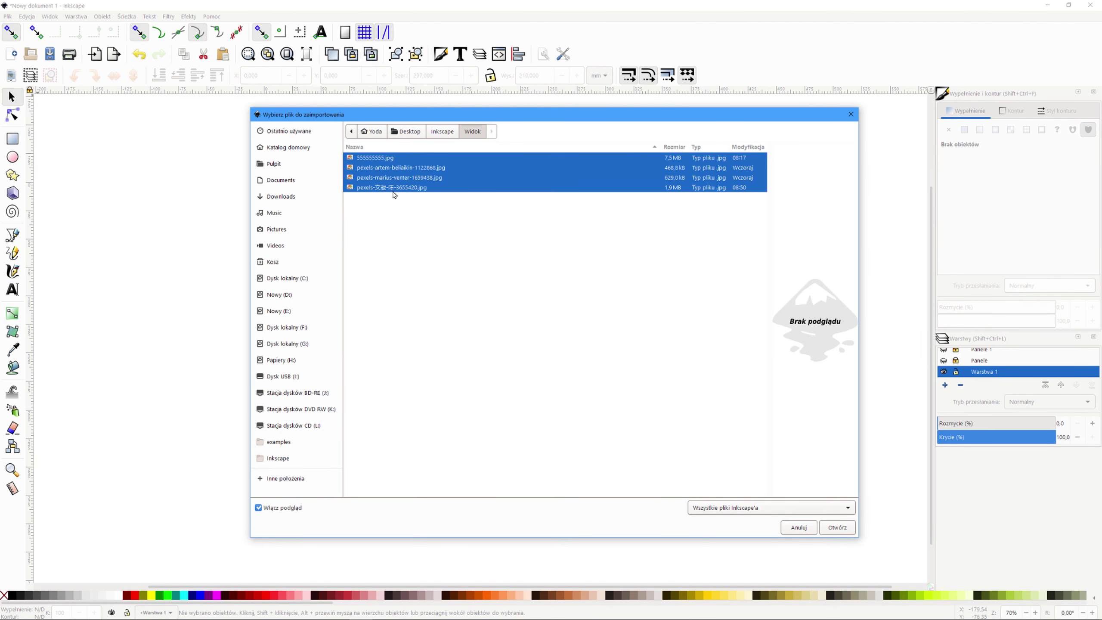
left_click(832, 528)
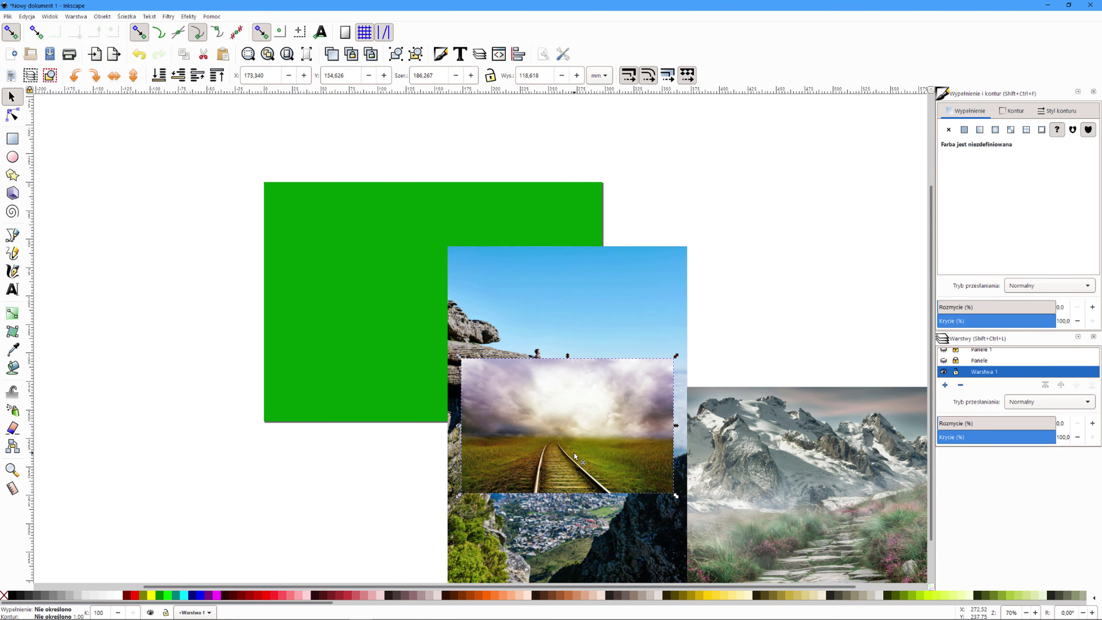
- Move the railway, cliff and swing photos around the green rectangle and the mountain photo to its left
mouse_move(559, 429)
left_mouse_down()
mouse_move(809, 306)
mouse_move(809, 279)
left_mouse_up()
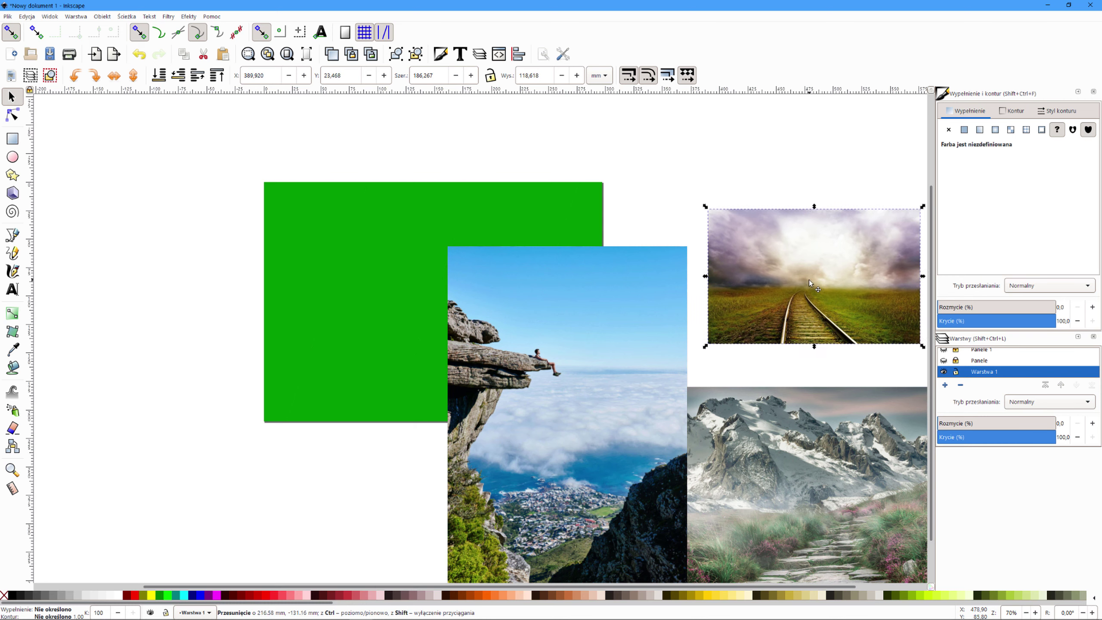
mouse_move(525, 400)
left_mouse_down()
mouse_move(433, 454)
mouse_move(275, 581)
left_mouse_up()
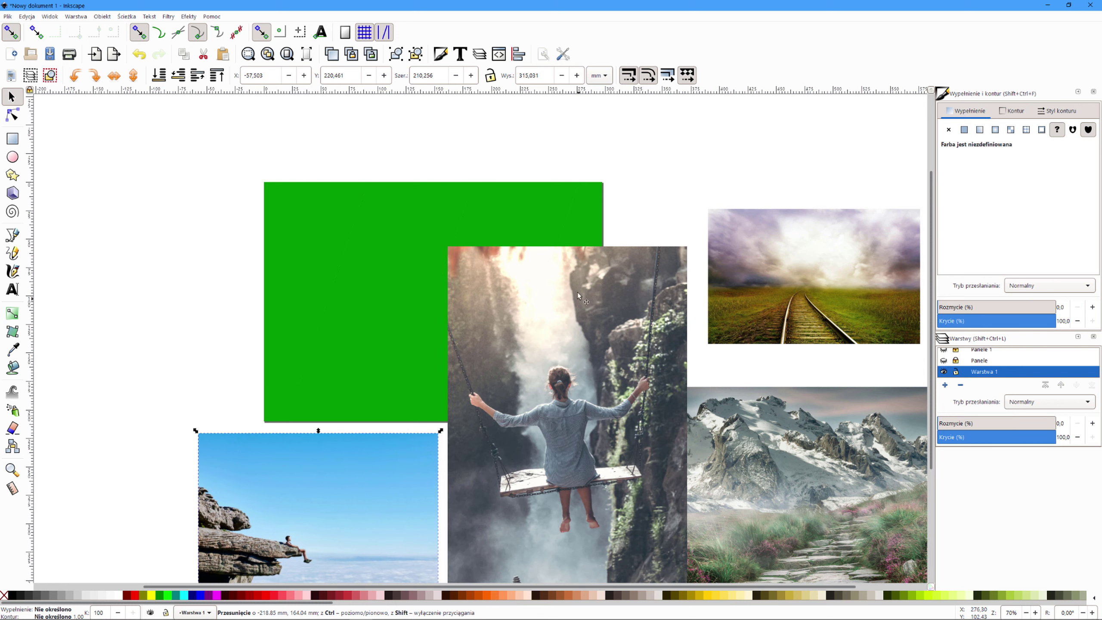
left_click_drag(578, 296, 586, 483)
mouse_move(683, 393)
left_mouse_down()
mouse_move(446, 298)
mouse_move(113, 226)
left_mouse_up()
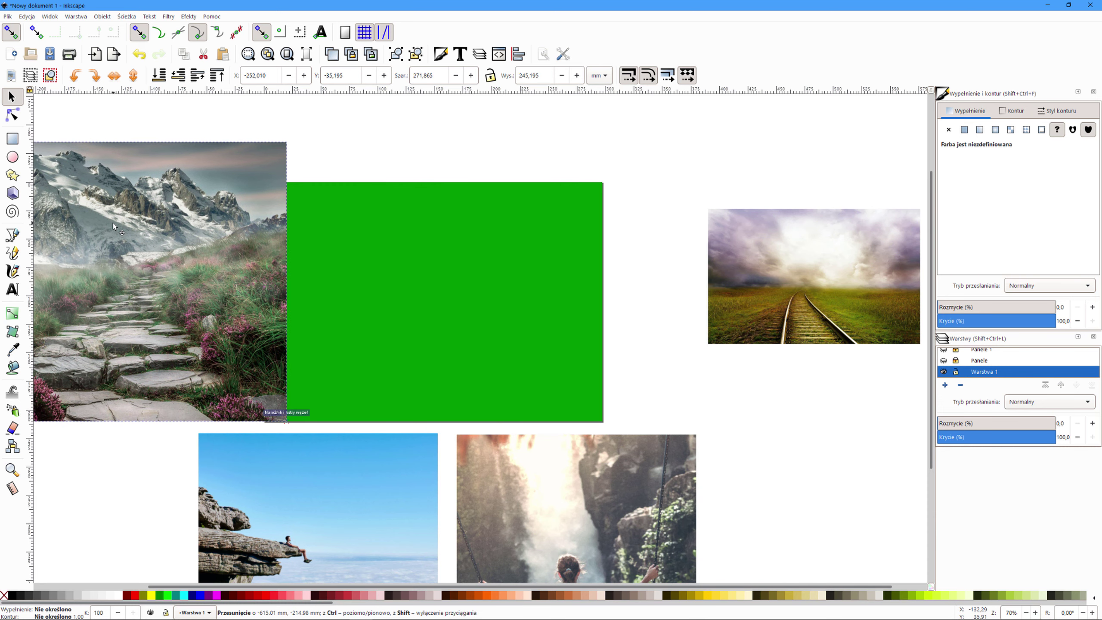
left_click_drag(113, 224, 120, 204)
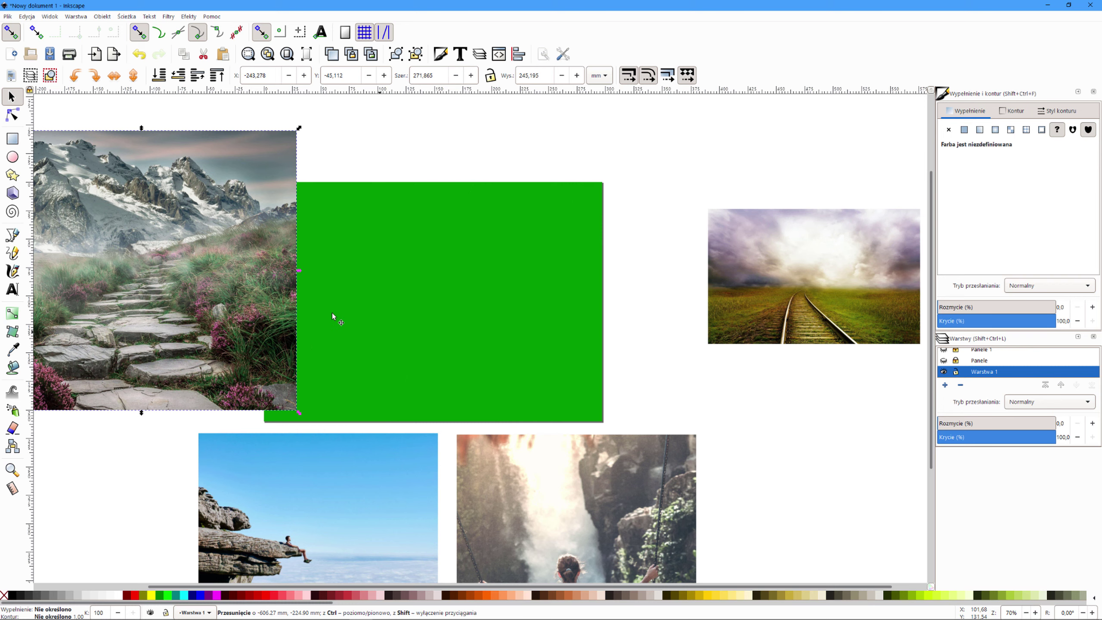
left_click_drag(186, 295, 121, 308)
scroll(324, 263, "up", 2)
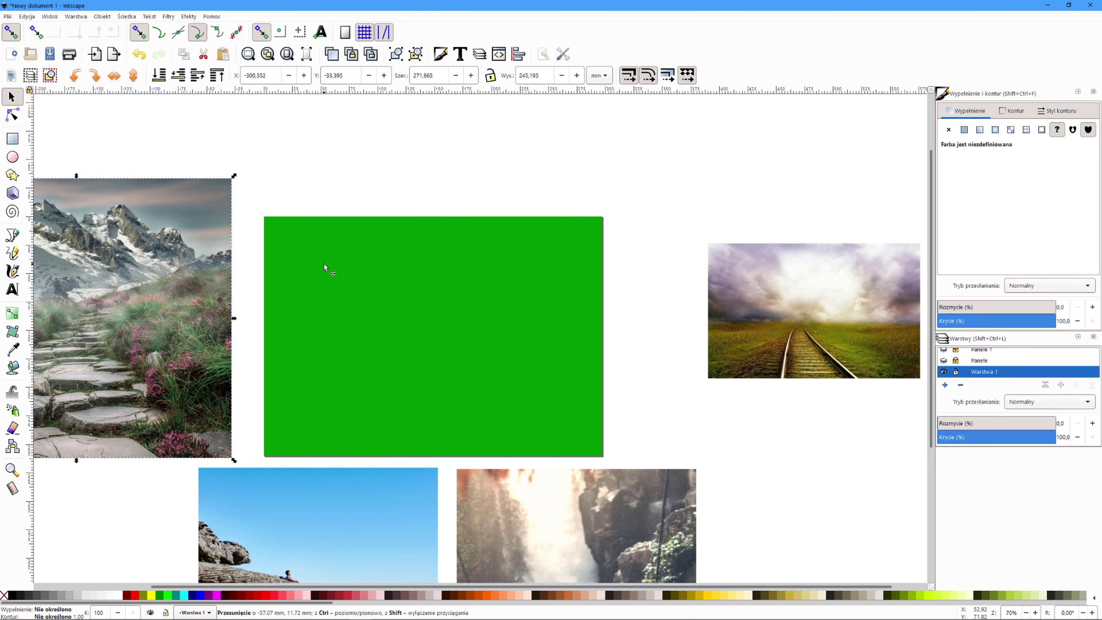
scroll(324, 263, "up", 2)
scroll(292, 334, "up", 3, "ctrl")
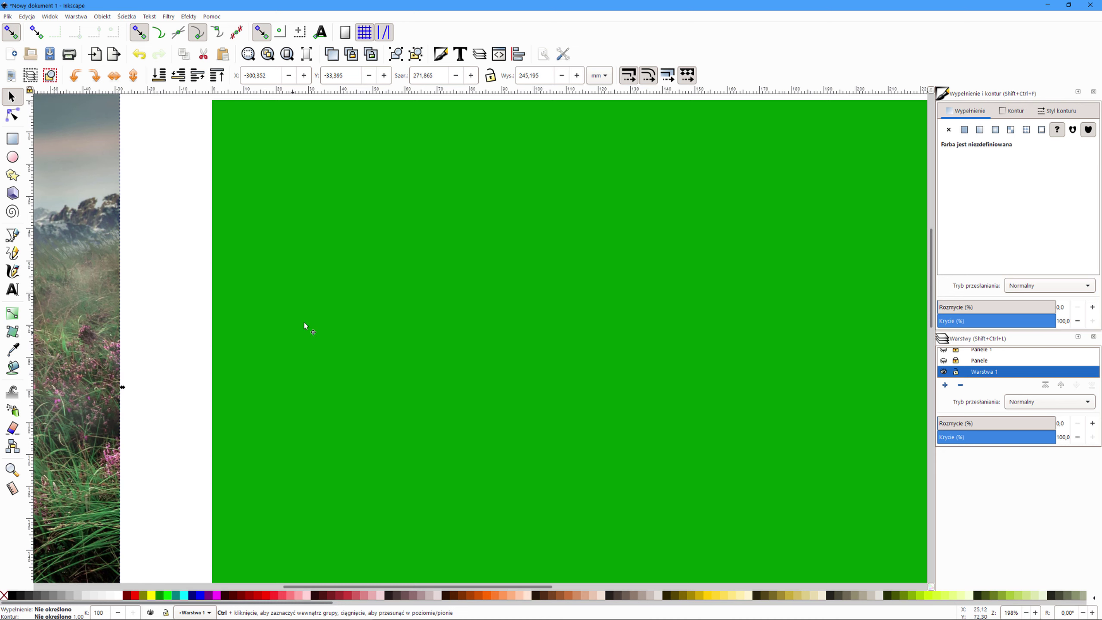
scroll(324, 310, "down", 1, "ctrl")
scroll(324, 310, "down", 1)
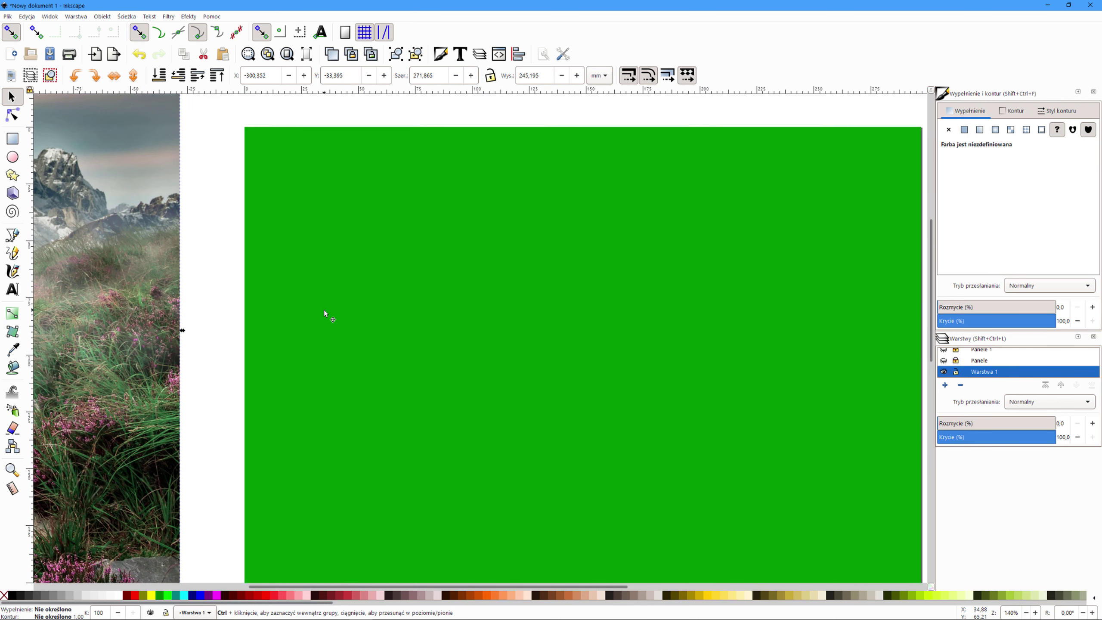
scroll(323, 310, "down", 1)
scroll(323, 310, "down", 1, "ctrl")
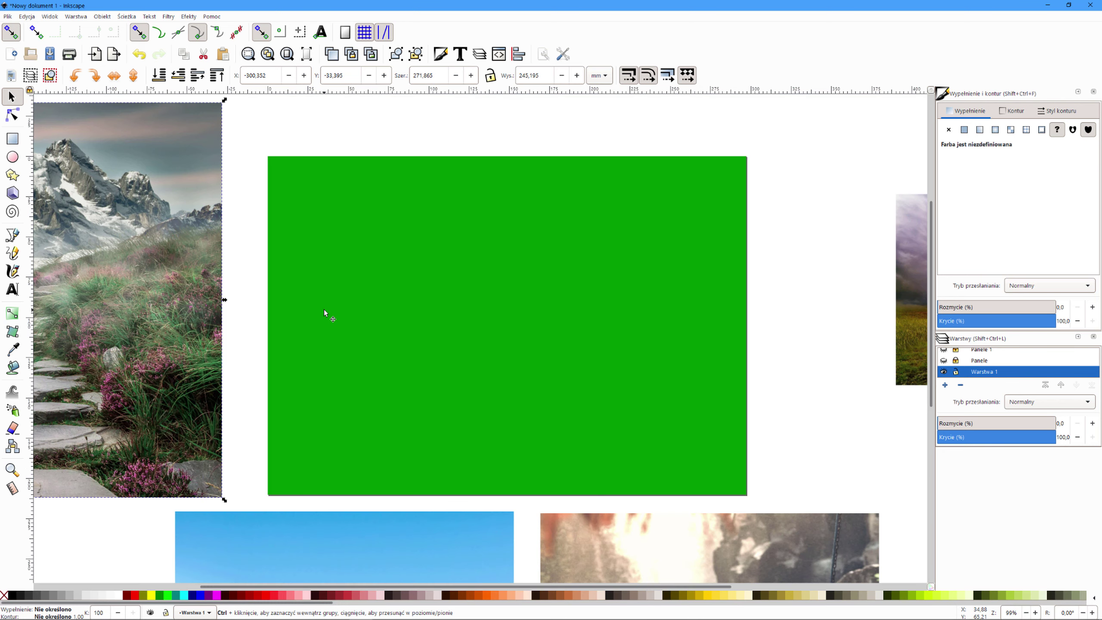
- Lower the left green panel's opacity to about 56%
left_click(323, 309)
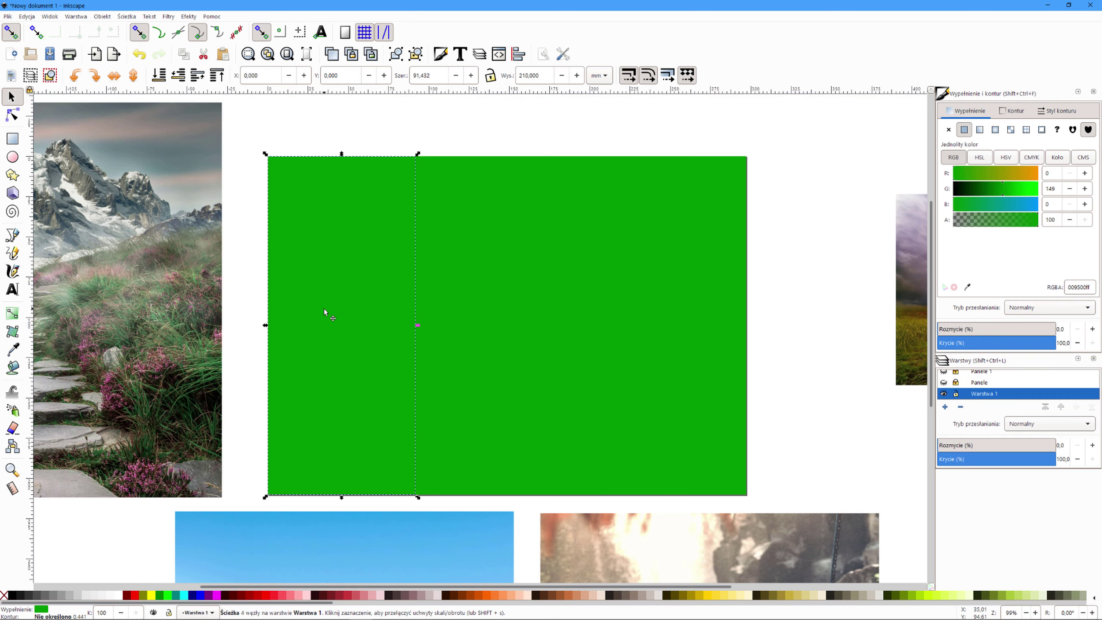
left_click(1007, 343)
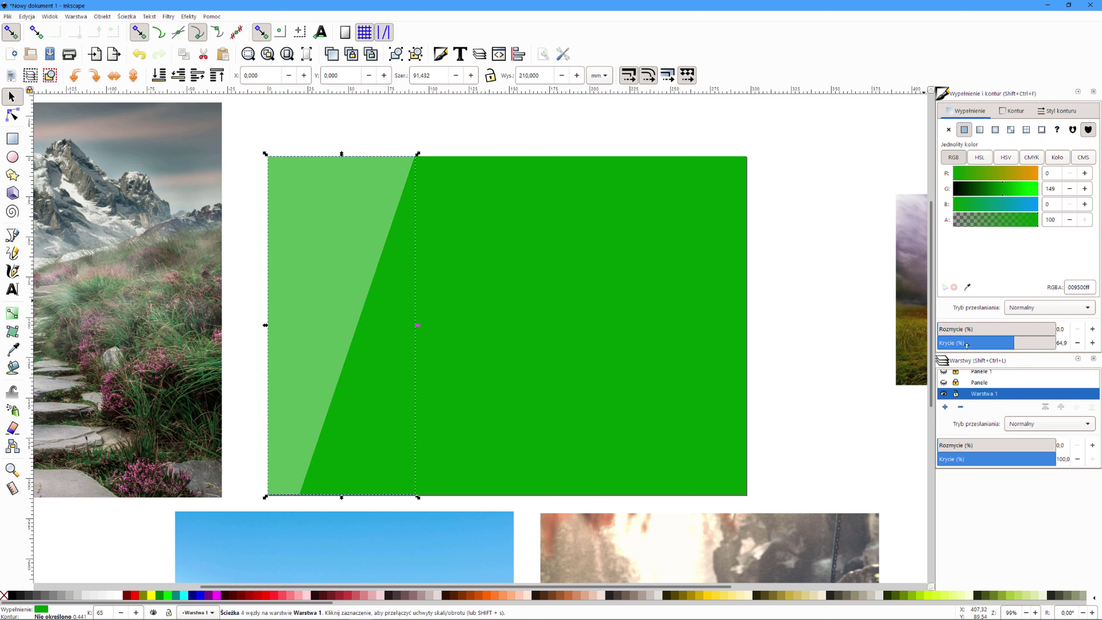
left_click_drag(1014, 343, 1007, 343)
key("Left")
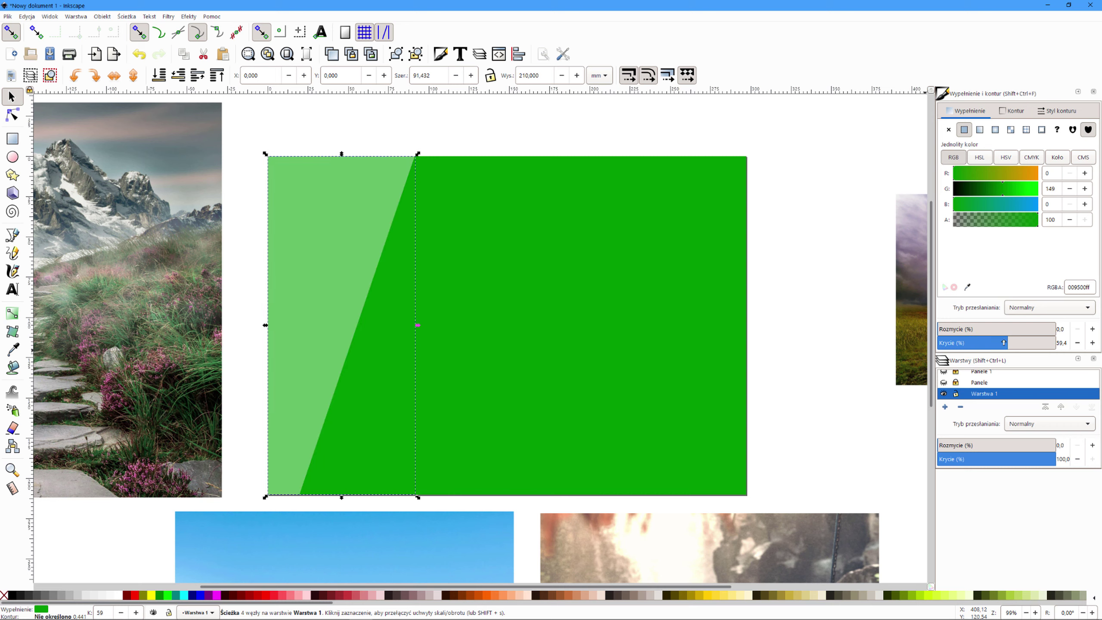
key("Left")
- Make the mountain photo half transparent, shrink it and move it over the left panel
left_click(92, 318)
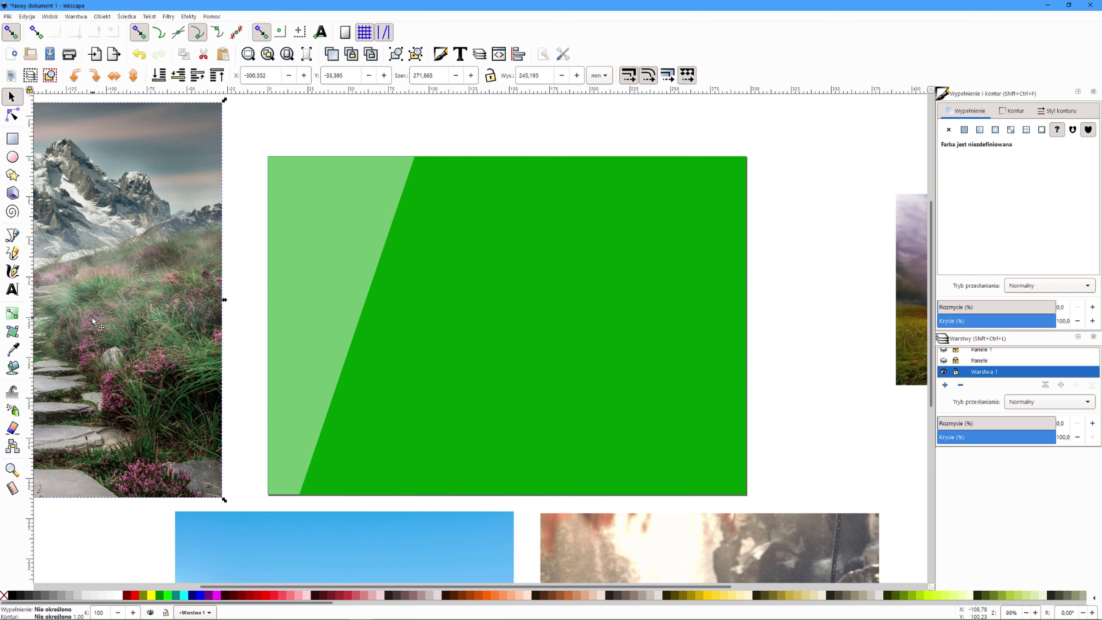
left_click(995, 321)
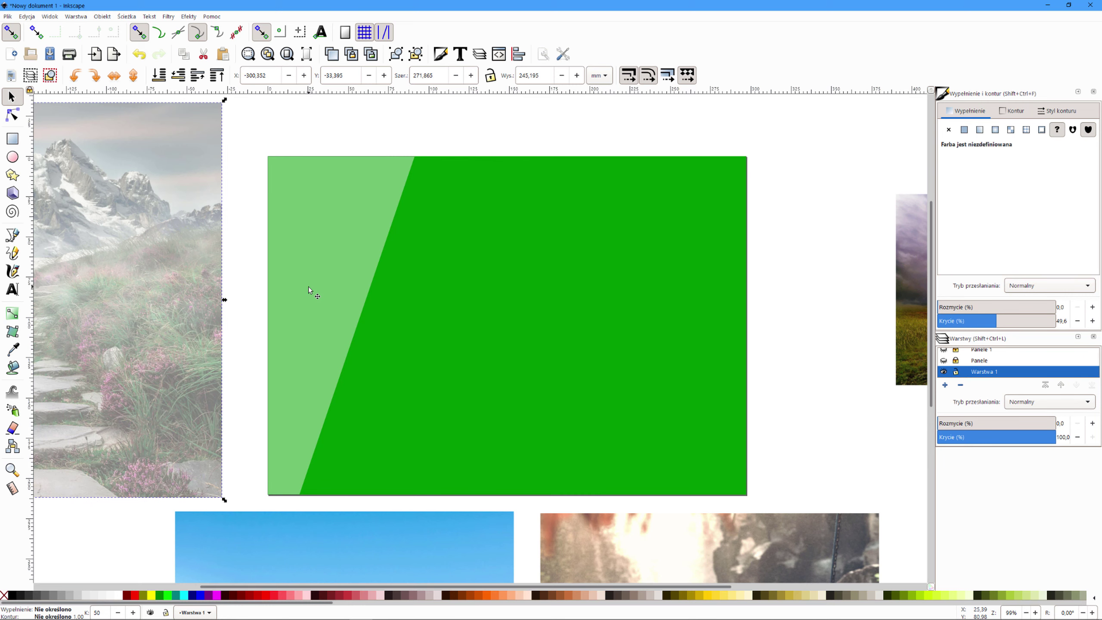
mouse_move(197, 249)
left_mouse_down()
mouse_move(385, 280)
mouse_move(406, 268)
left_mouse_up()
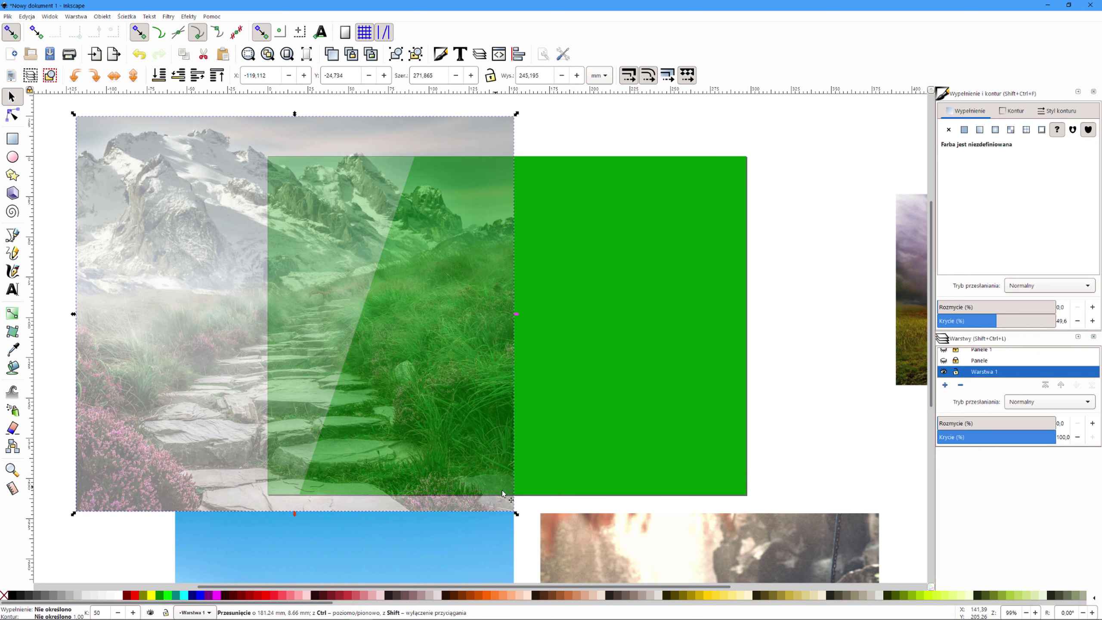
mouse_move(518, 518)
left_mouse_down()
mouse_move(459, 473)
mouse_move(469, 483)
left_mouse_up()
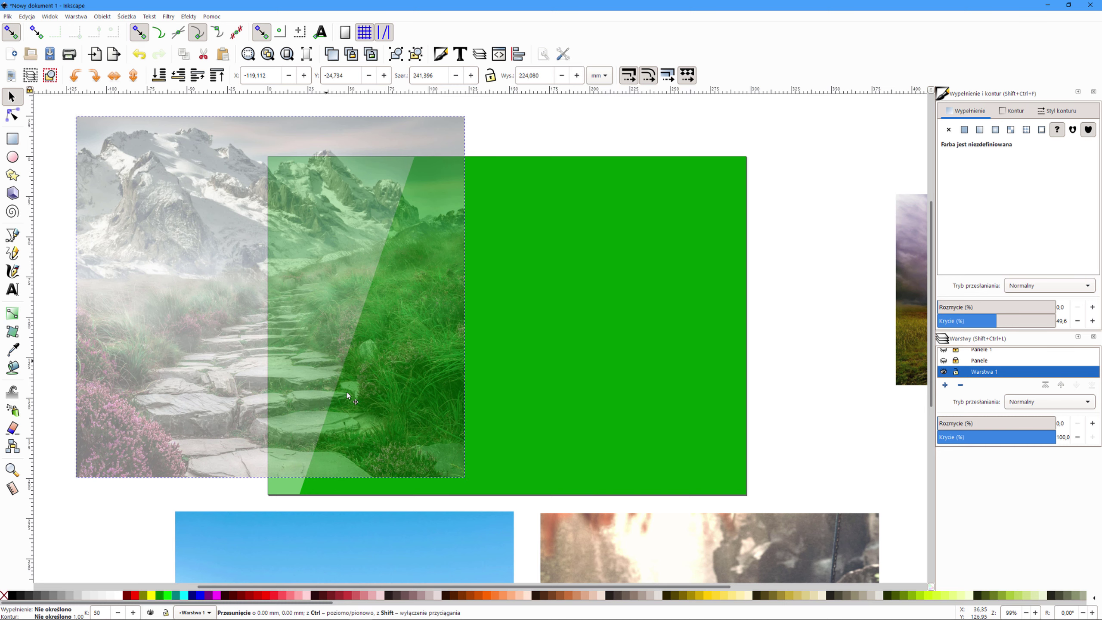
mouse_move(332, 366)
left_mouse_down()
mouse_move(355, 391)
mouse_move(355, 379)
mouse_move(296, 376)
left_mouse_up()
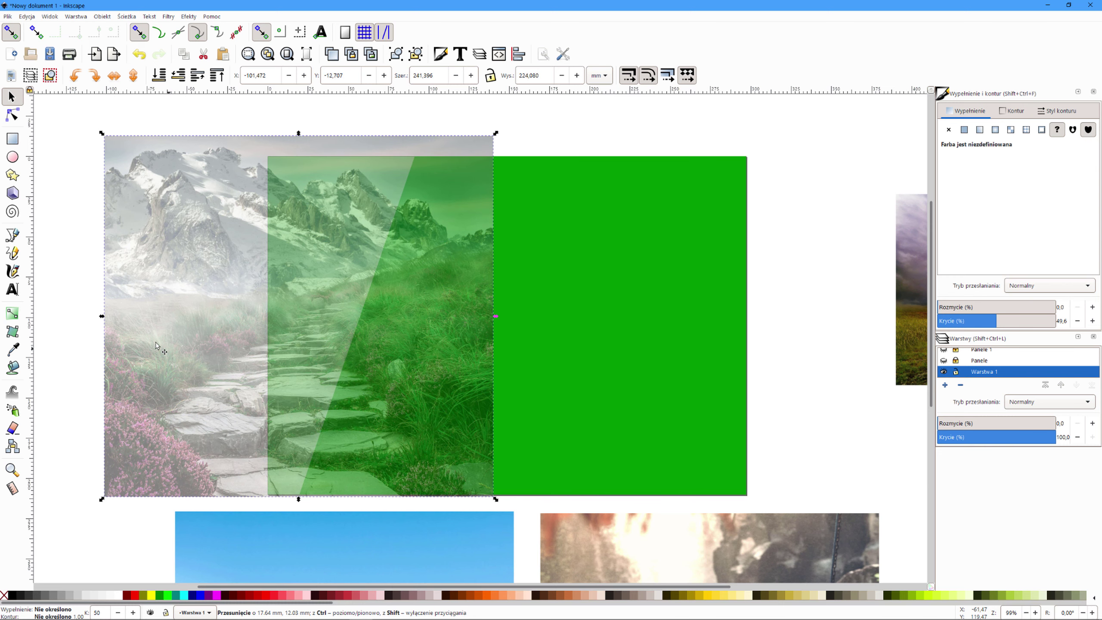
- Narrow and nudge the mountain photo into place, then lower it below the green shape
left_click_drag(102, 317, 222, 331)
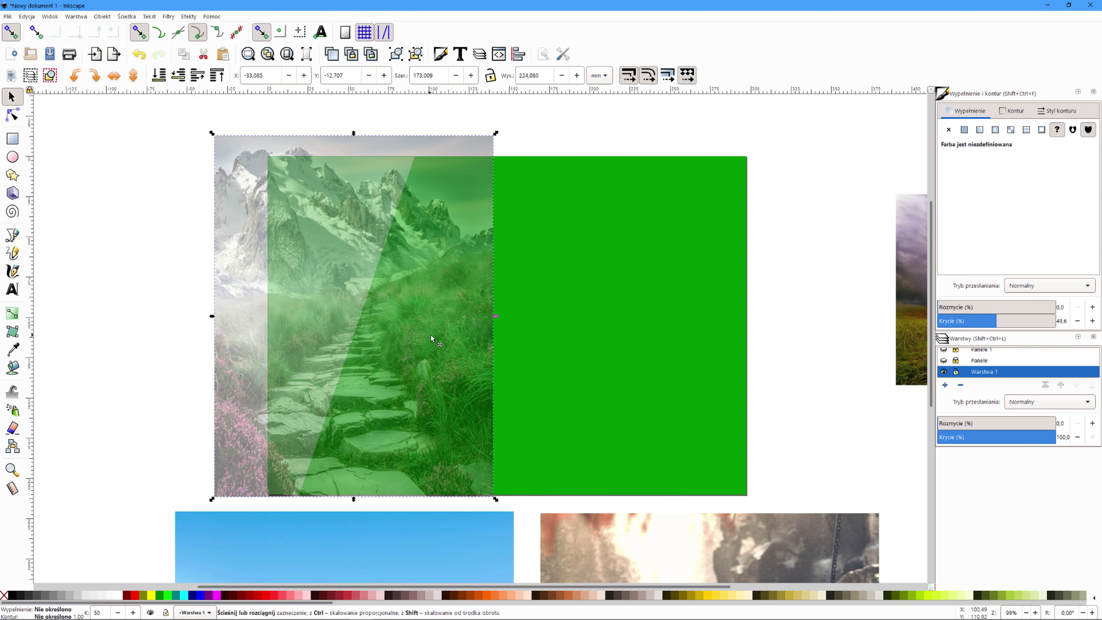
left_click_drag(446, 334, 410, 331)
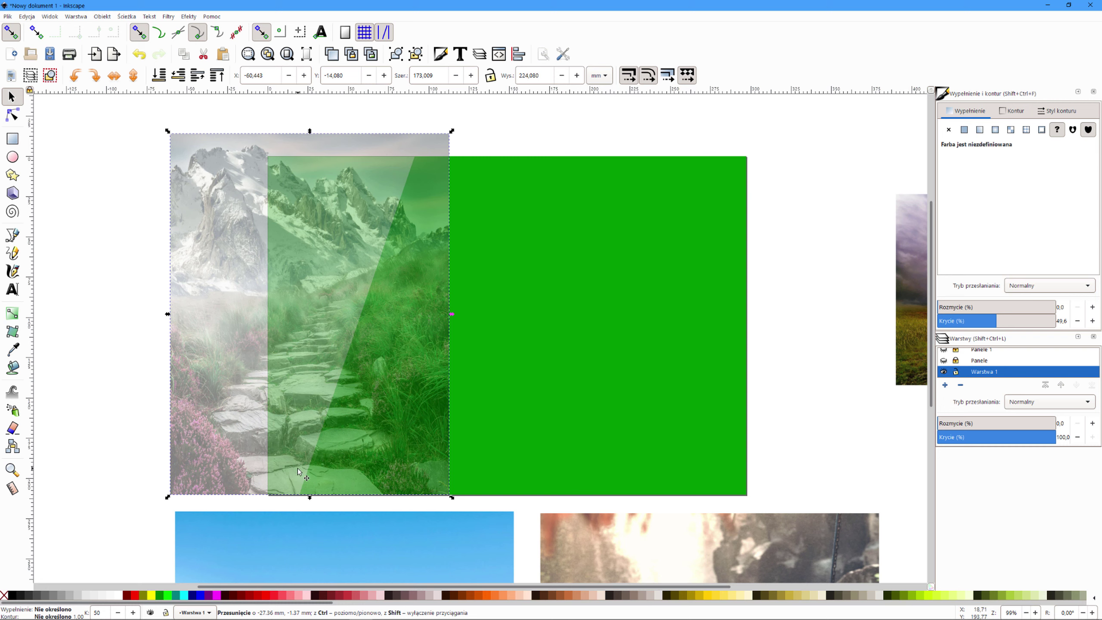
key("Down")
key("Down")
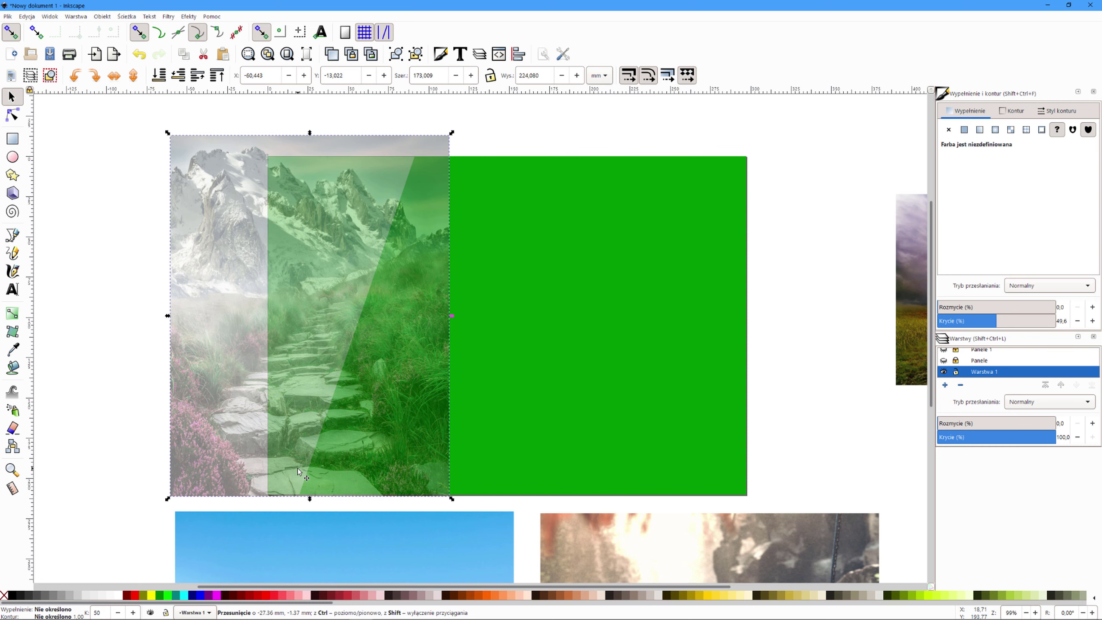
key("Page_Down")
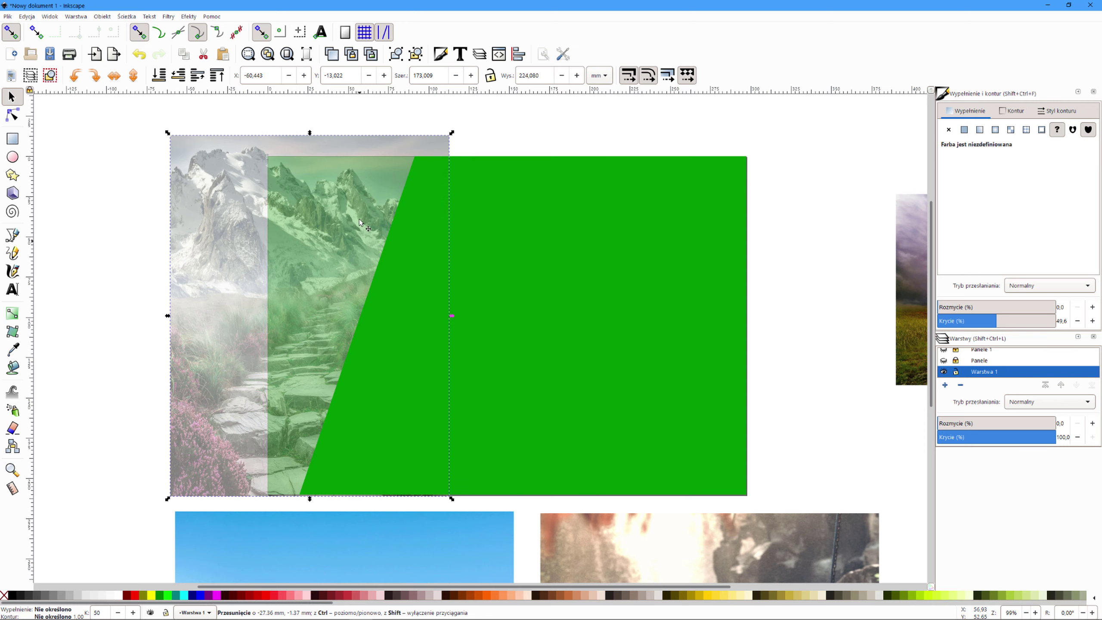
key("Page_Down")
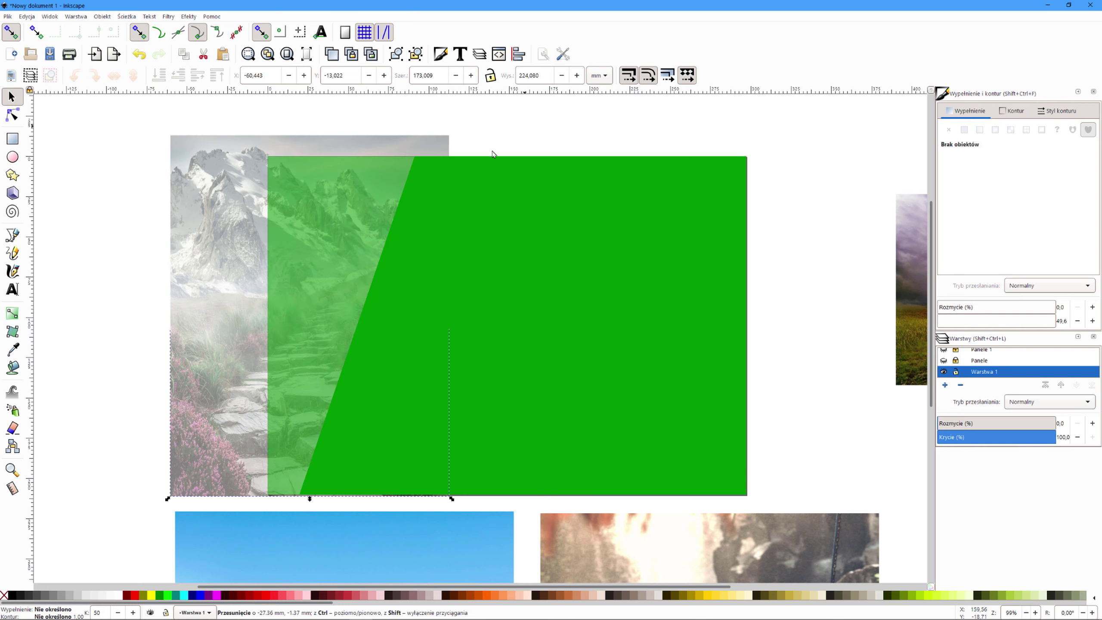
- Clip the mountain photo to the left slanted panel and raise its opacity to 100%
left_click(313, 232)
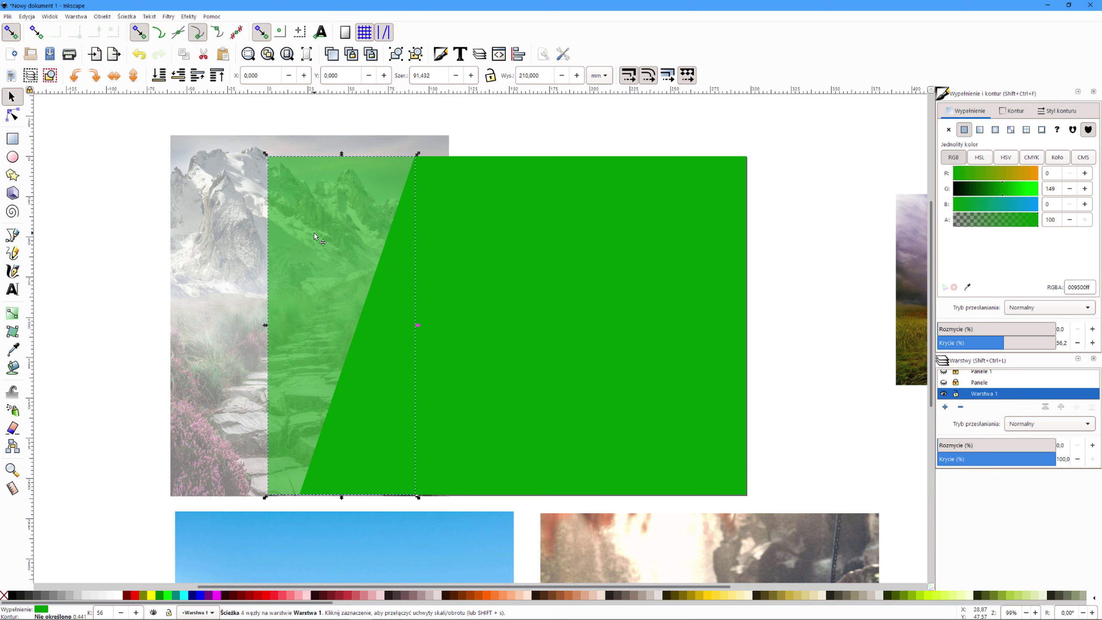
left_click(197, 201, "shift")
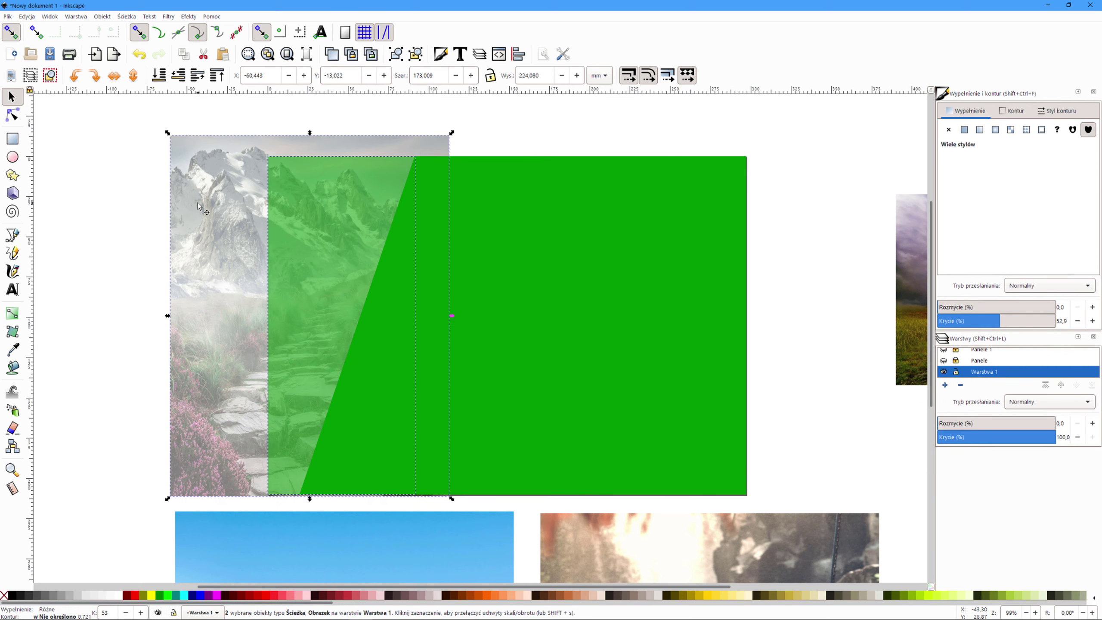
left_click(107, 16)
mouse_move(155, 125)
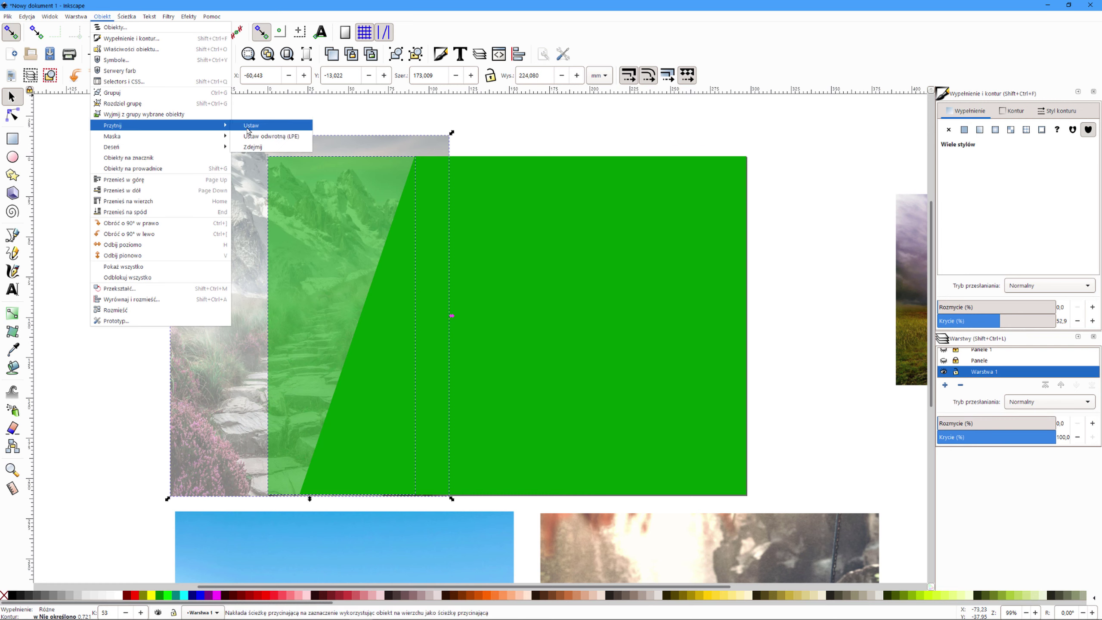
left_click(246, 126)
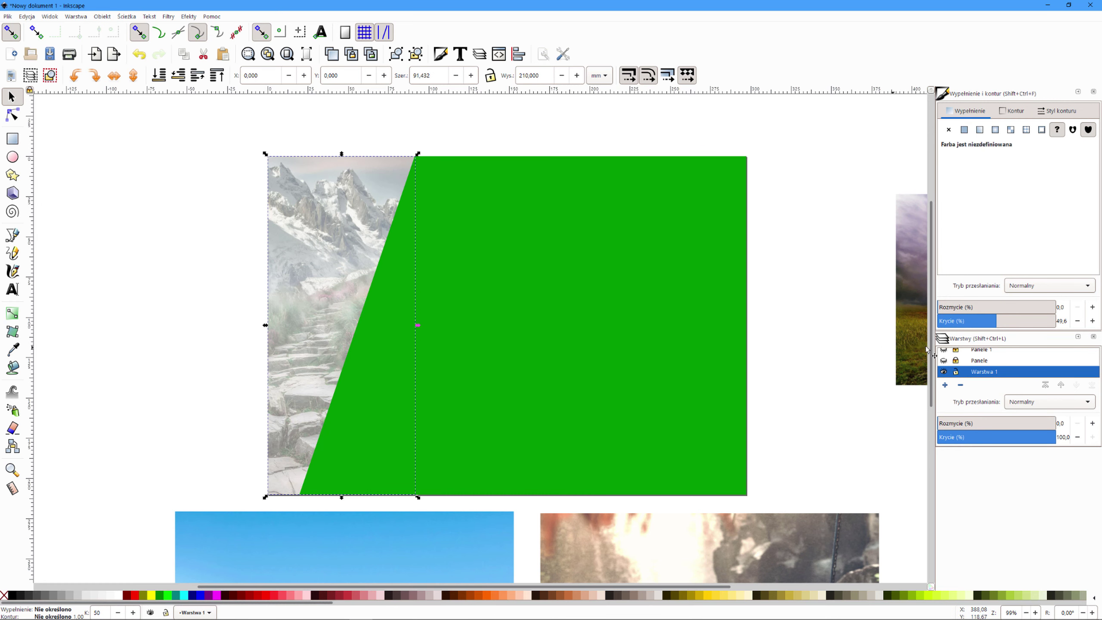
left_click_drag(1010, 326, 1058, 323)
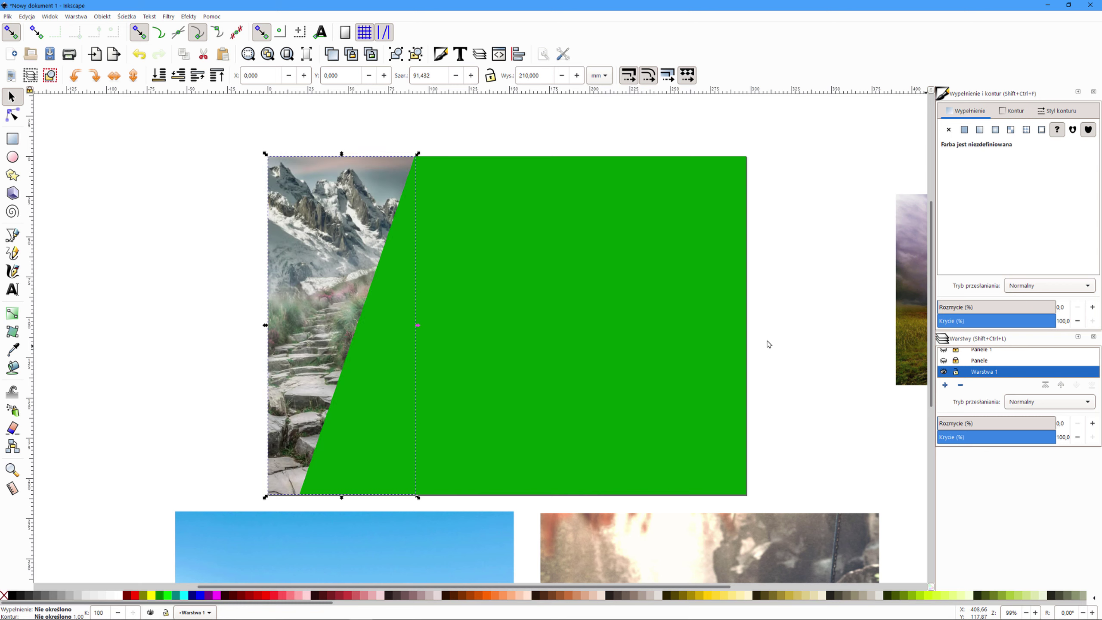
- Make the middle green panel semi-transparent and bring the semi-transparent cliff photo over it
left_click(451, 243)
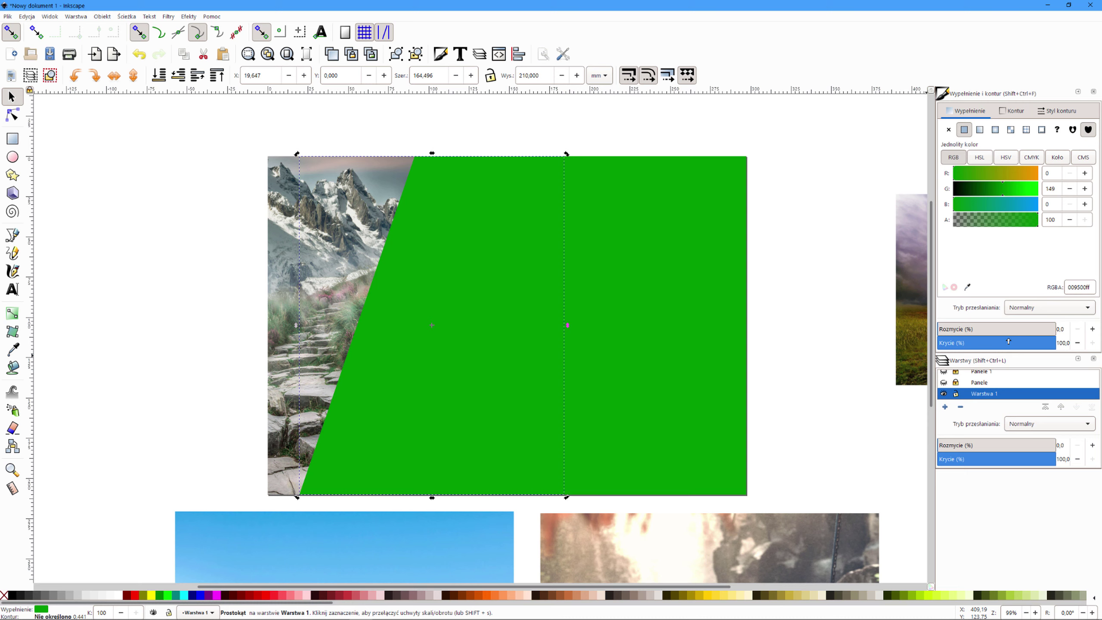
left_click_drag(1008, 341, 1010, 341)
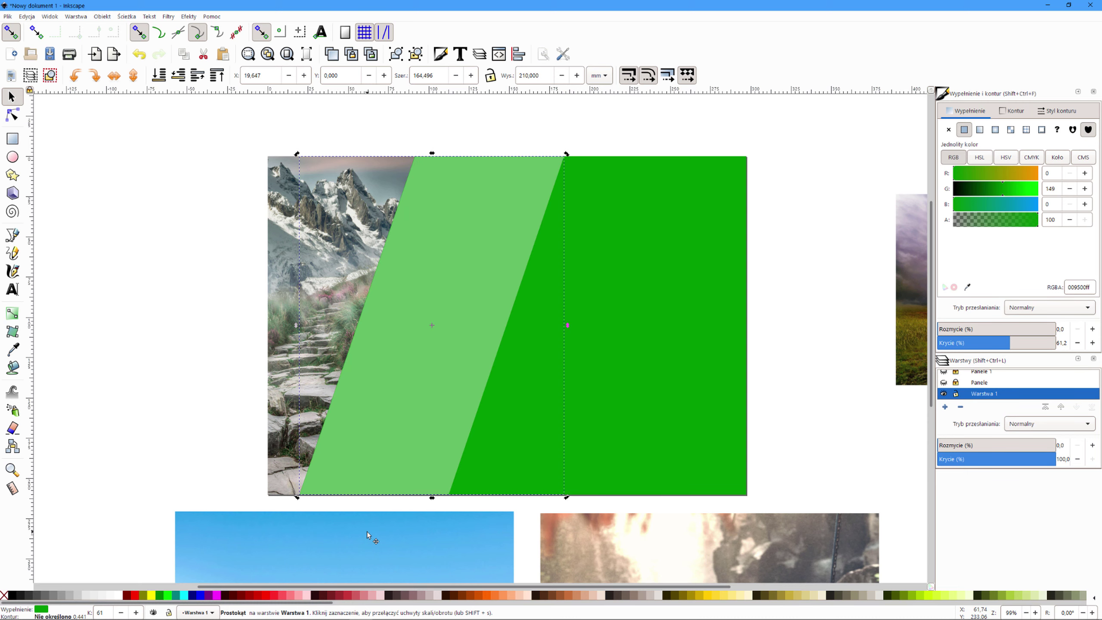
left_click_drag(367, 532, 456, 162)
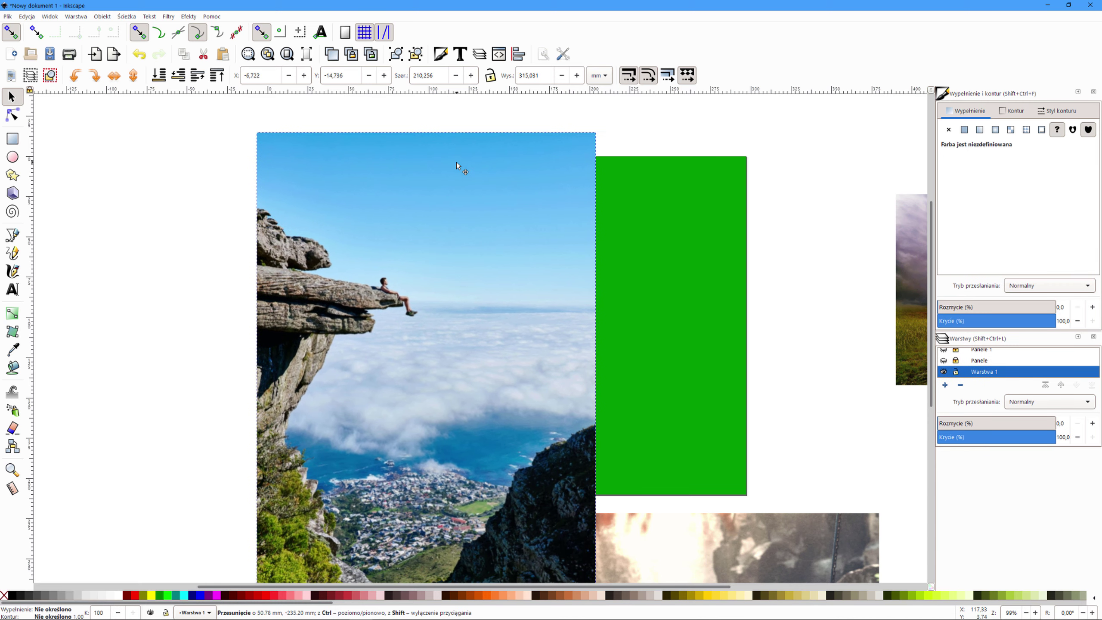
left_click_drag(456, 165, 461, 140)
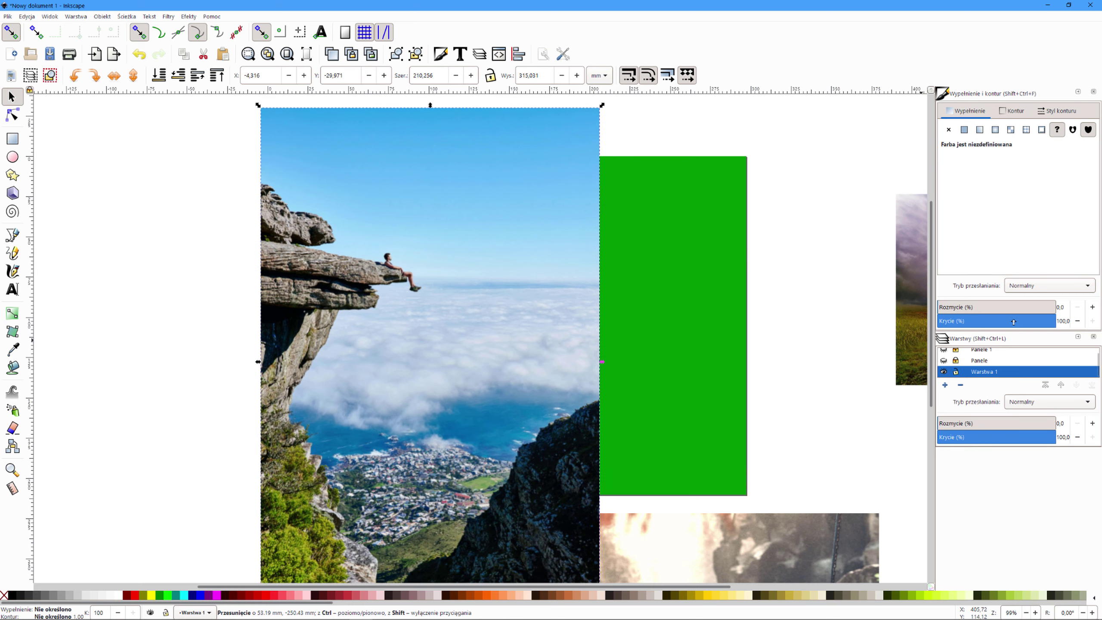
left_click(1002, 320)
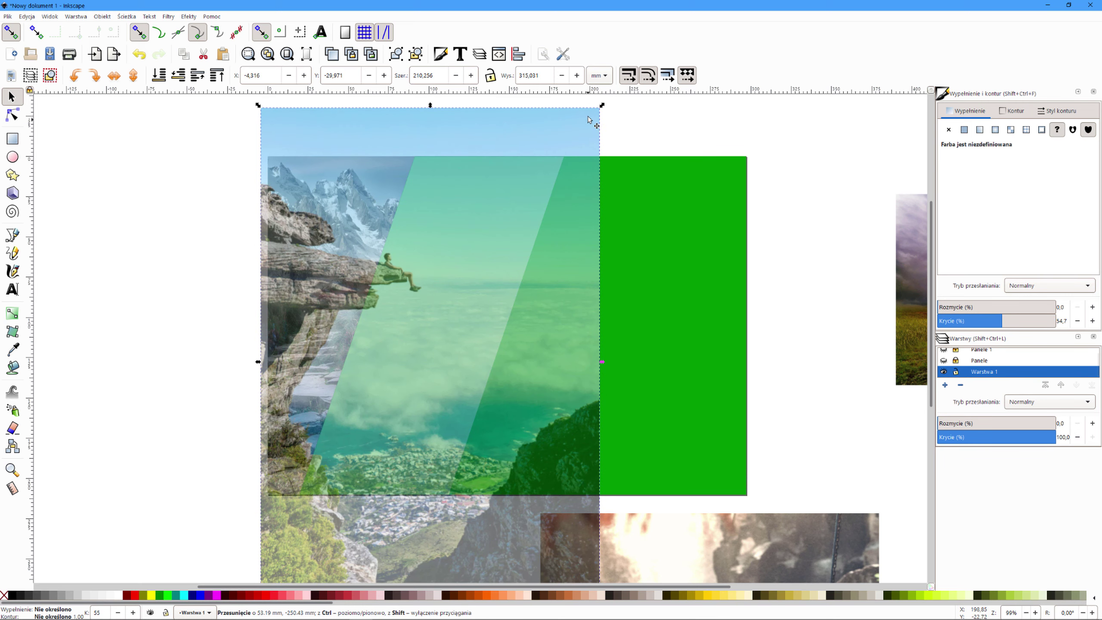
- Shrink the cliff photo, tilt it about 12° and nudge it into position
left_click_drag(602, 106, 561, 214)
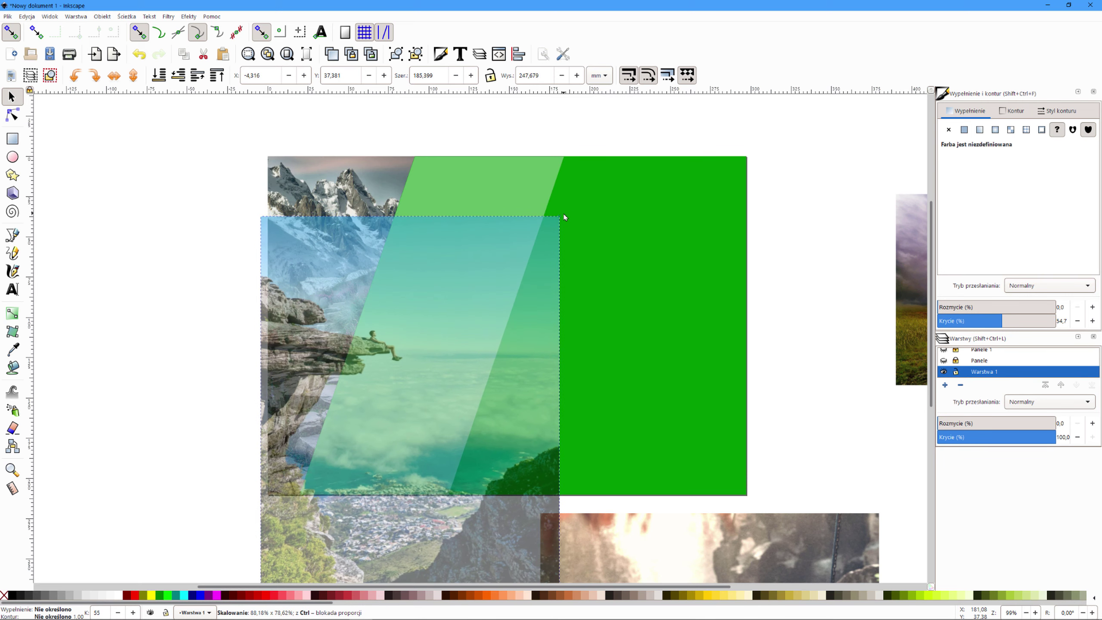
left_click_drag(515, 339, 498, 251)
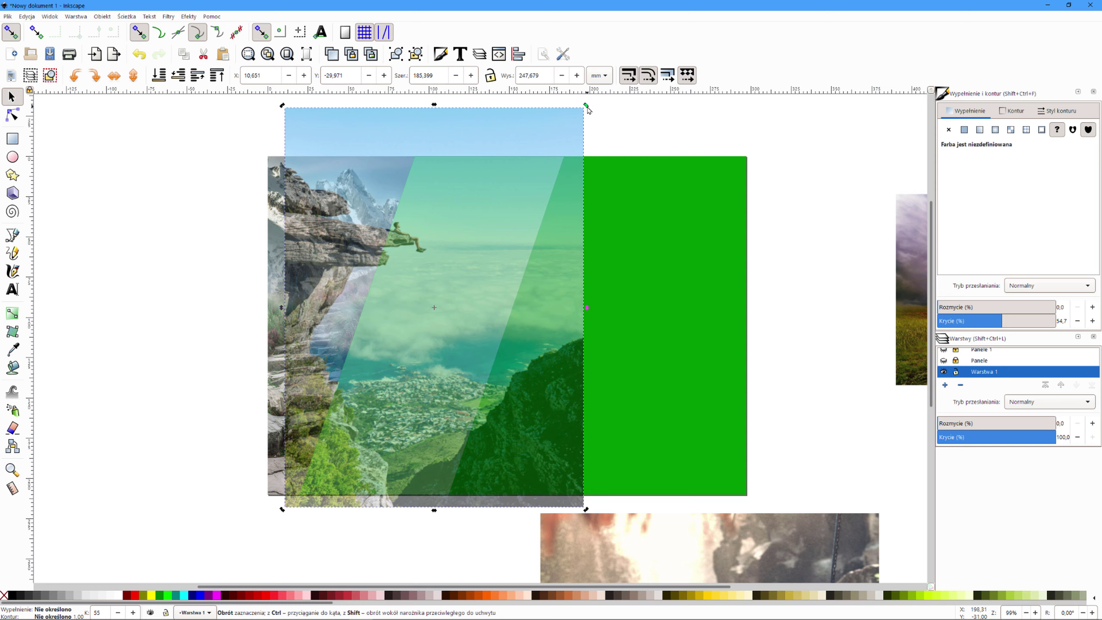
left_click_drag(587, 109, 621, 150)
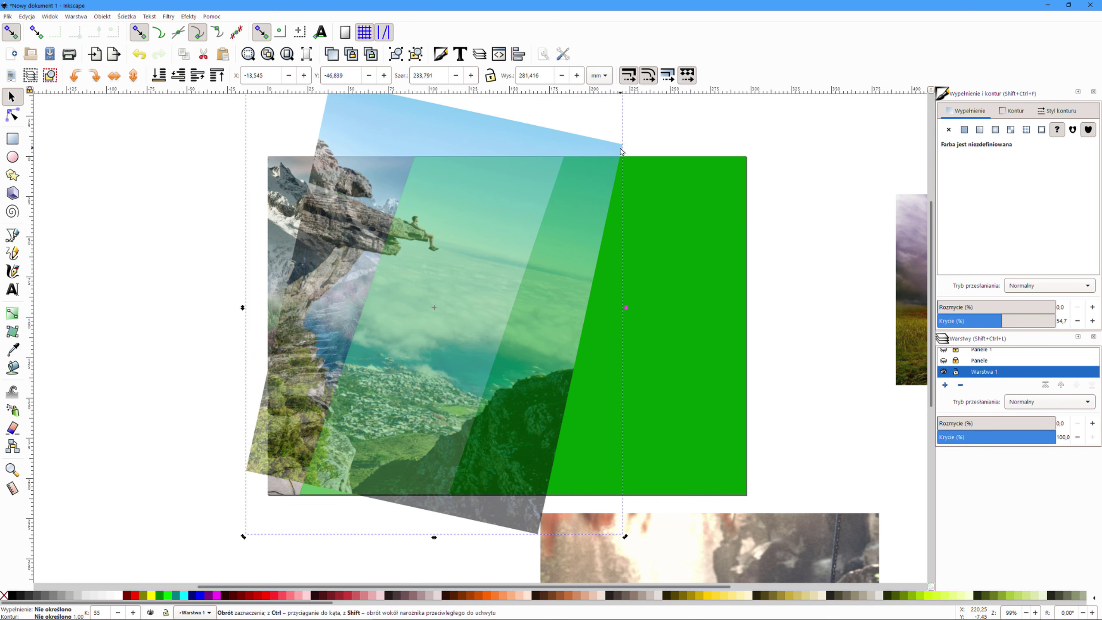
key("Down")
key("Down")
key("Down")
key("Down")
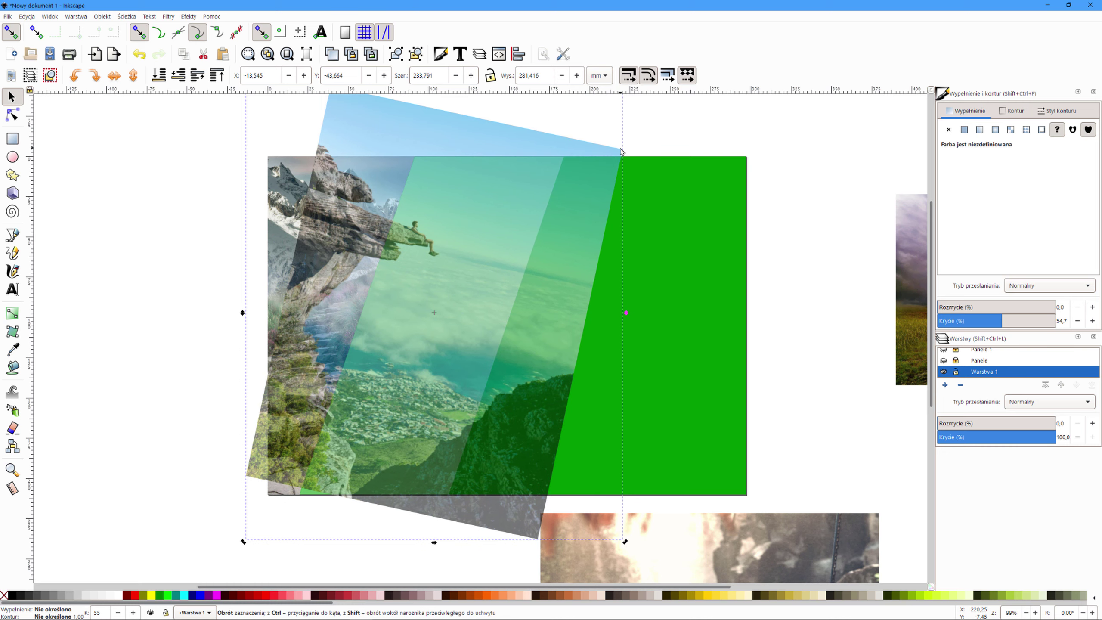
key("Down")
key("Down")
key("Down")
key("Right")
key("Right")
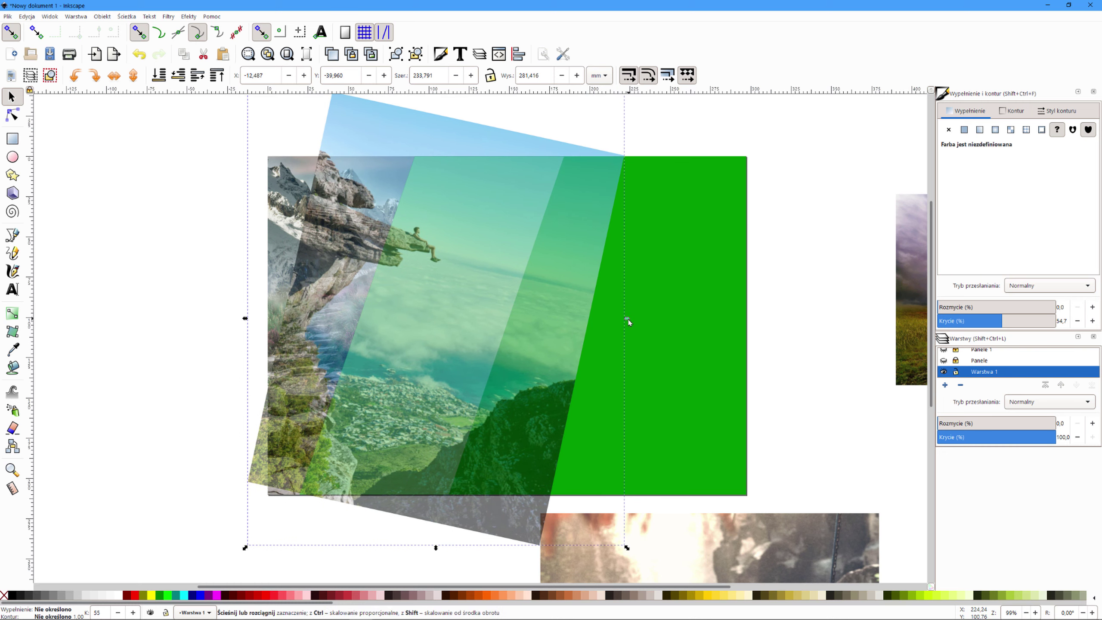
- Fine-tune the tilted photo to 218,143 × 281,416 mm at X 18,588, Y -29,378
left_click_drag(629, 319, 587, 319)
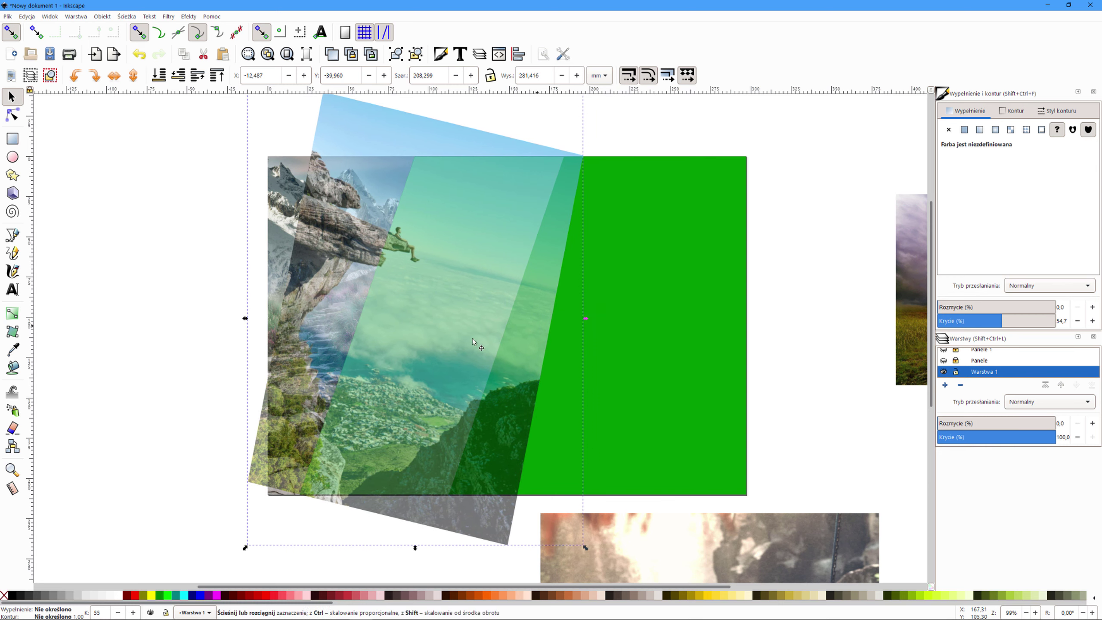
left_click_drag(463, 342, 504, 354)
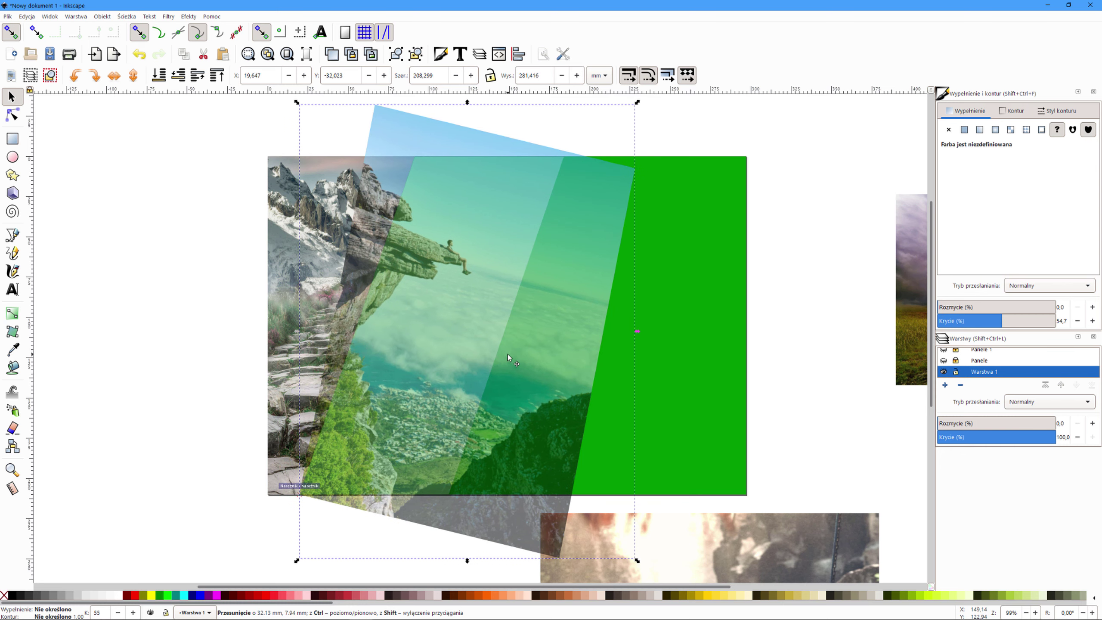
key("Right")
key("Right")
key("Right")
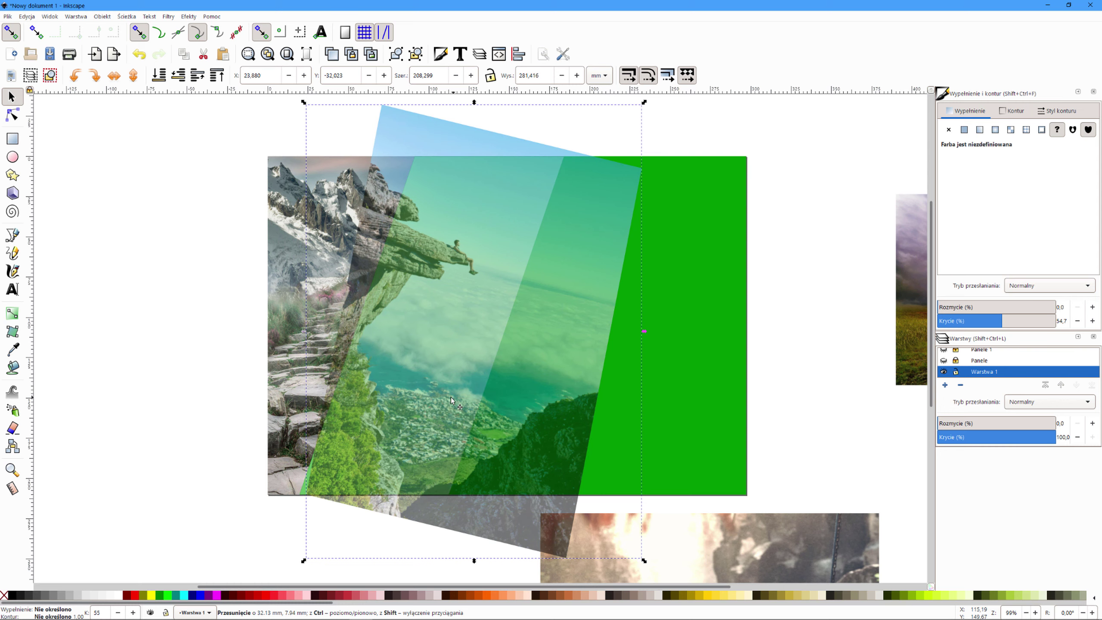
key("Left")
key("Left")
key("Left")
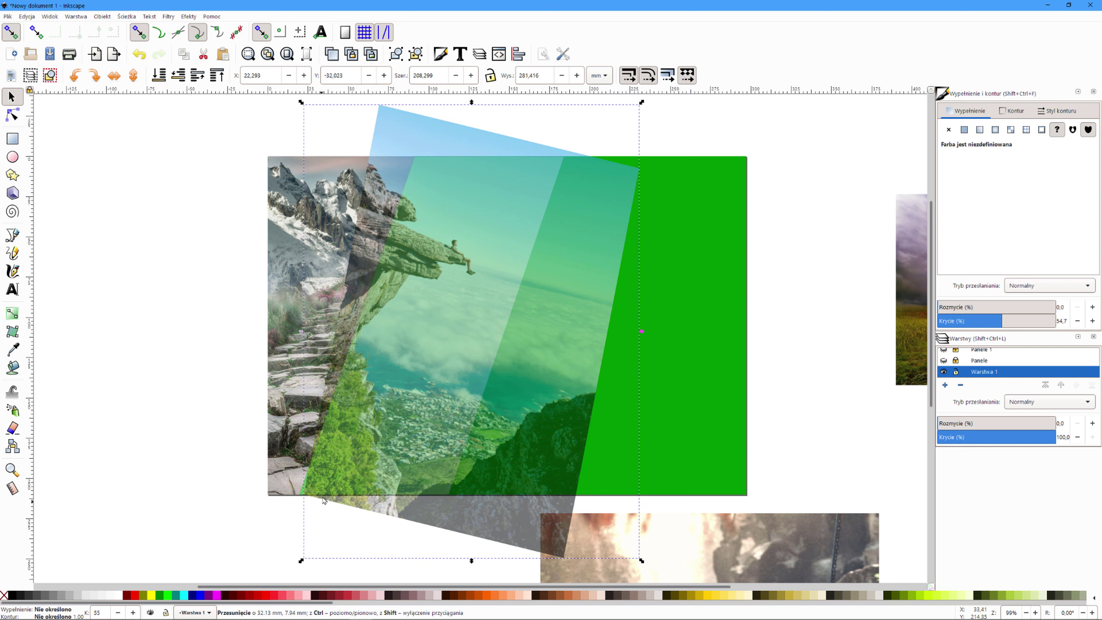
key("Down")
key("Down")
key("Down")
key("Down")
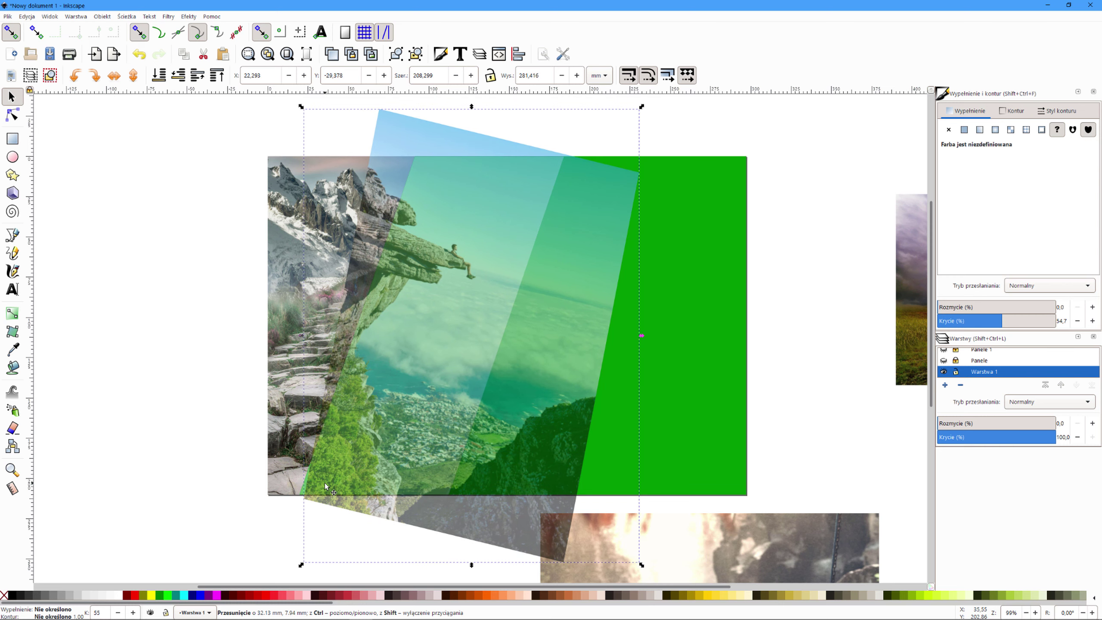
key("Down")
key("Left")
key("Left")
key("Left")
key("Left")
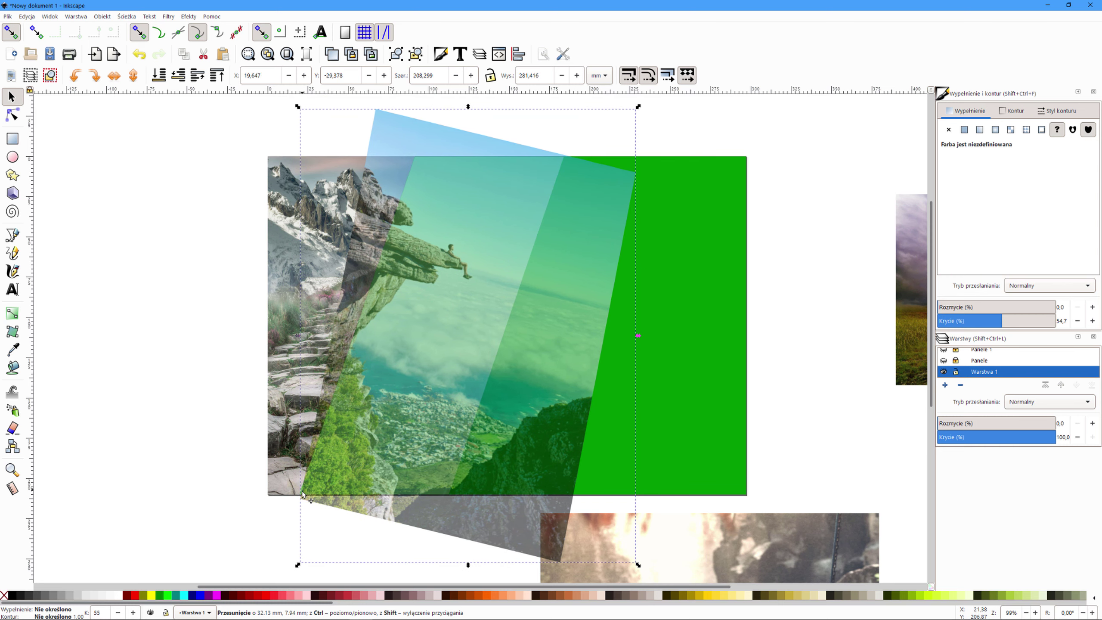
key("Left")
key("Left")
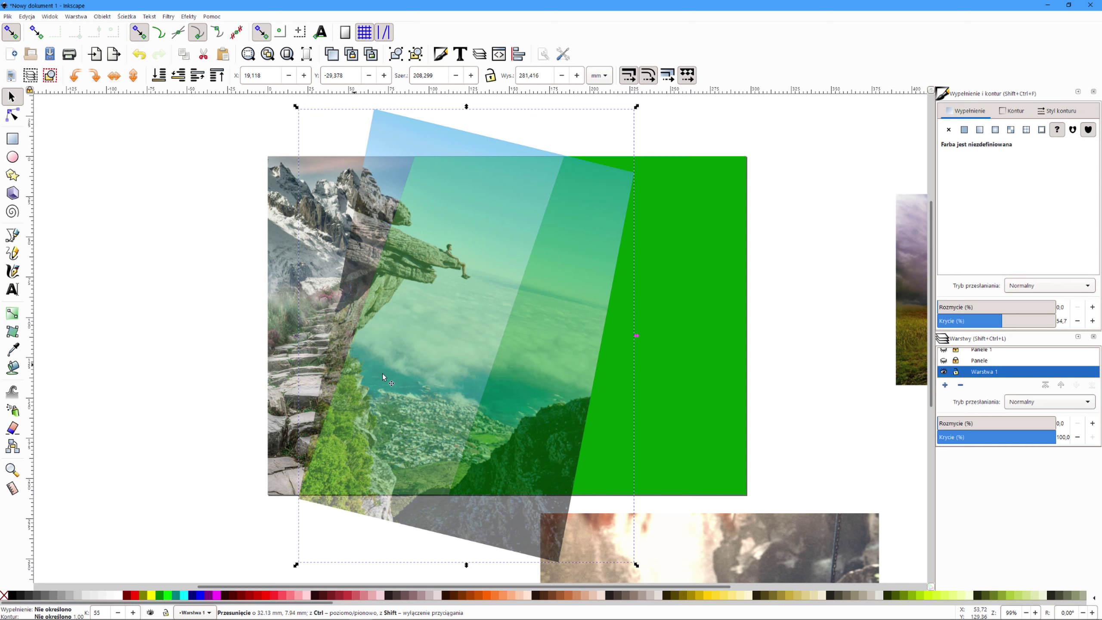
left_click_drag(636, 335, 652, 335)
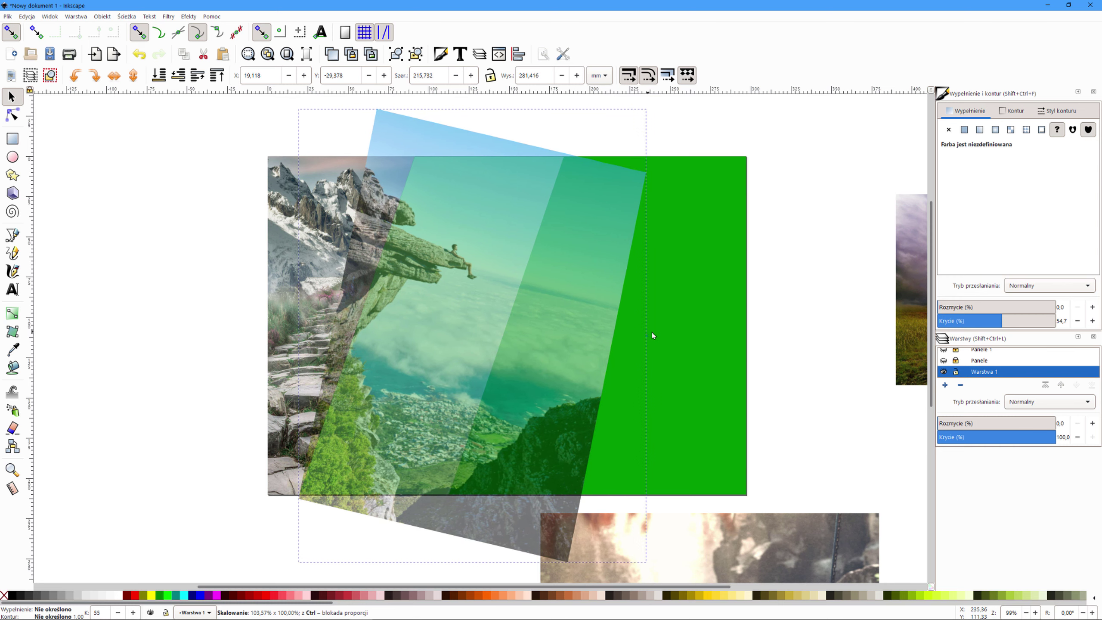
key("Left")
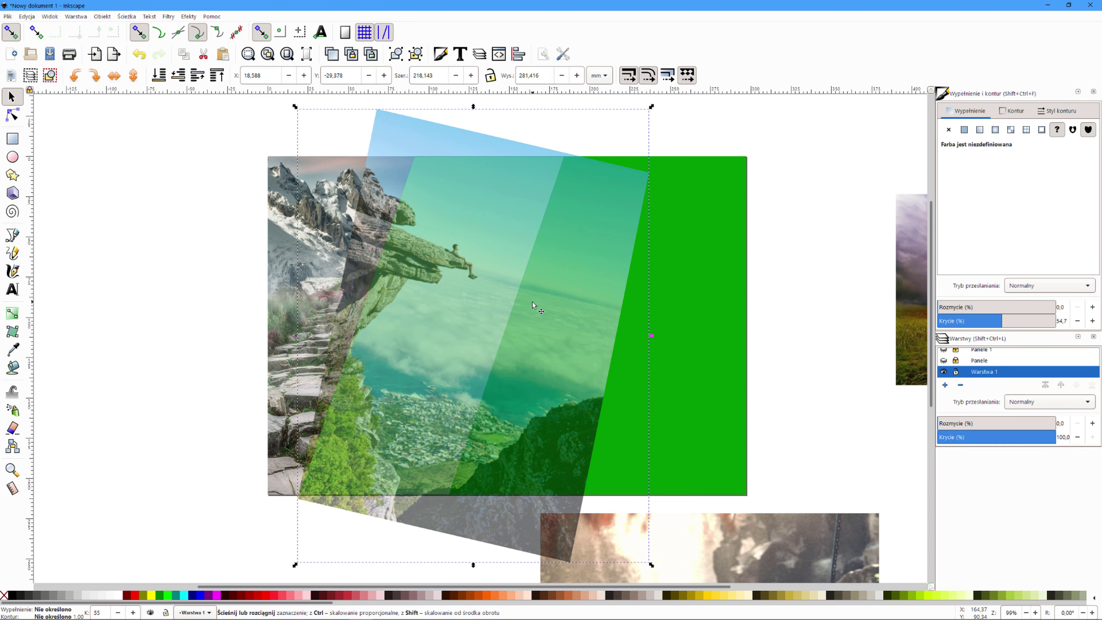
- Send the cliff photo two levels down, beneath the green panel shapes
key("Page_Down")
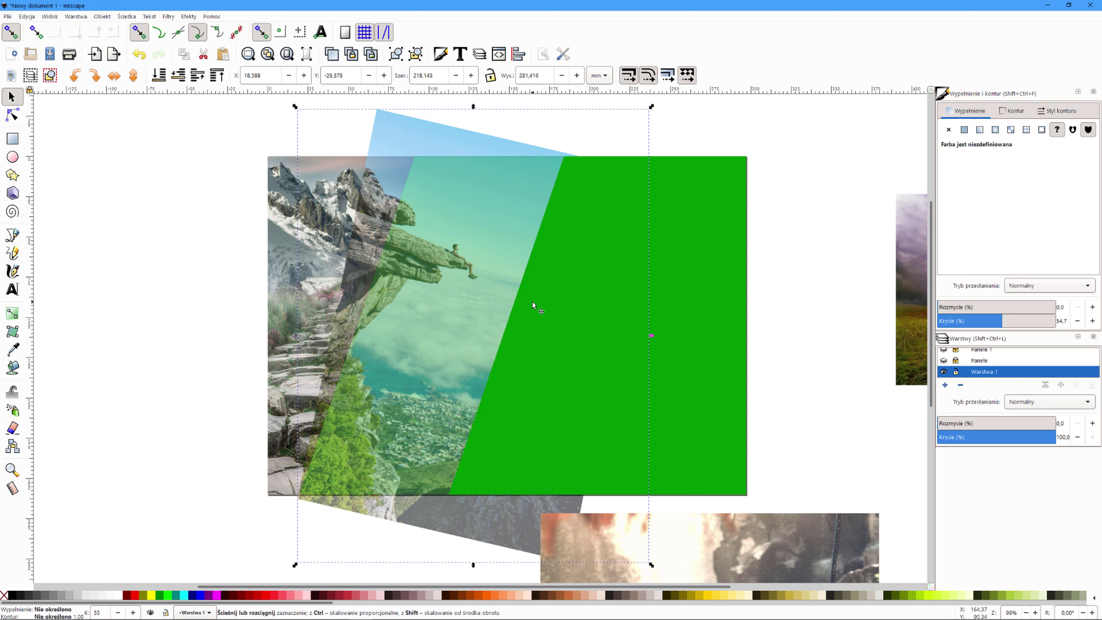
key("Page_Down")
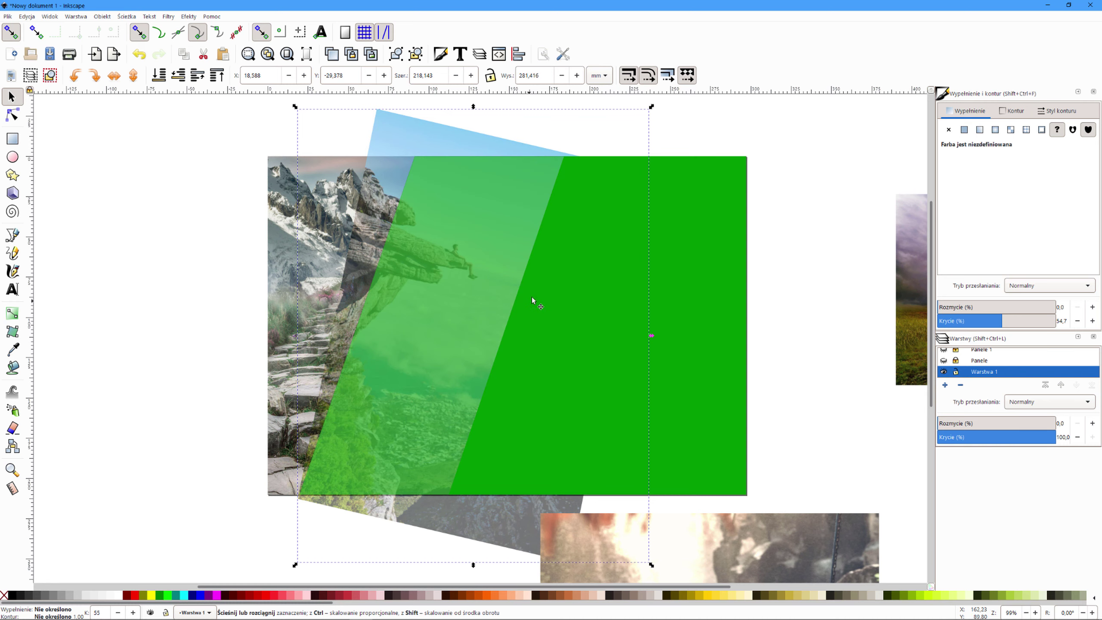
left_click(787, 135)
- Clip the cliff photo to the middle slanted panel and set its opacity to 100
left_click(443, 322)
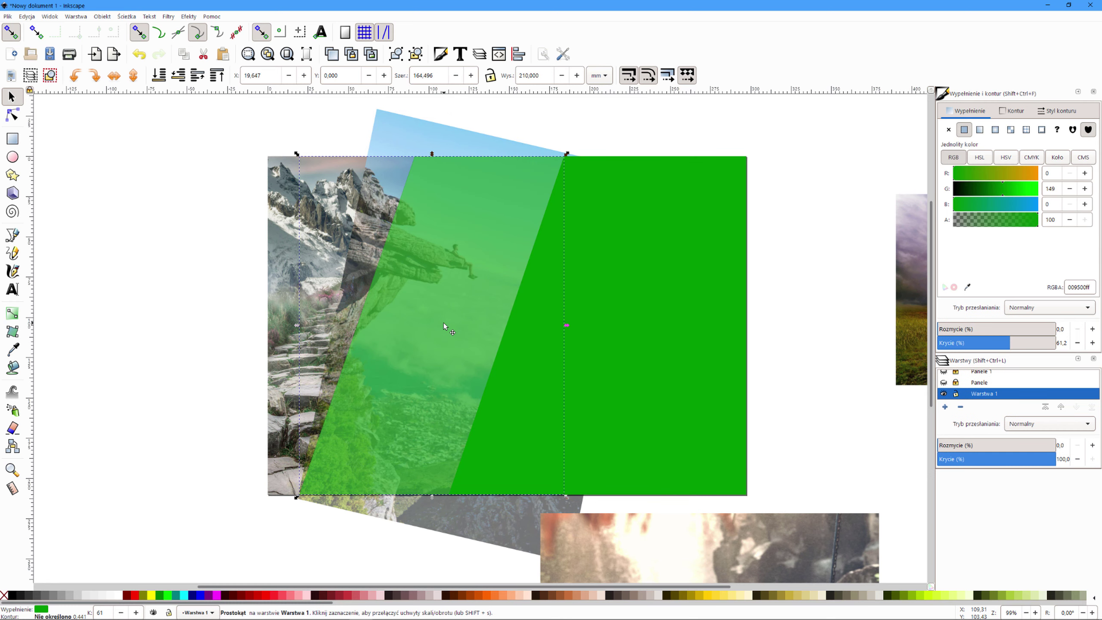
left_click(406, 138, "shift")
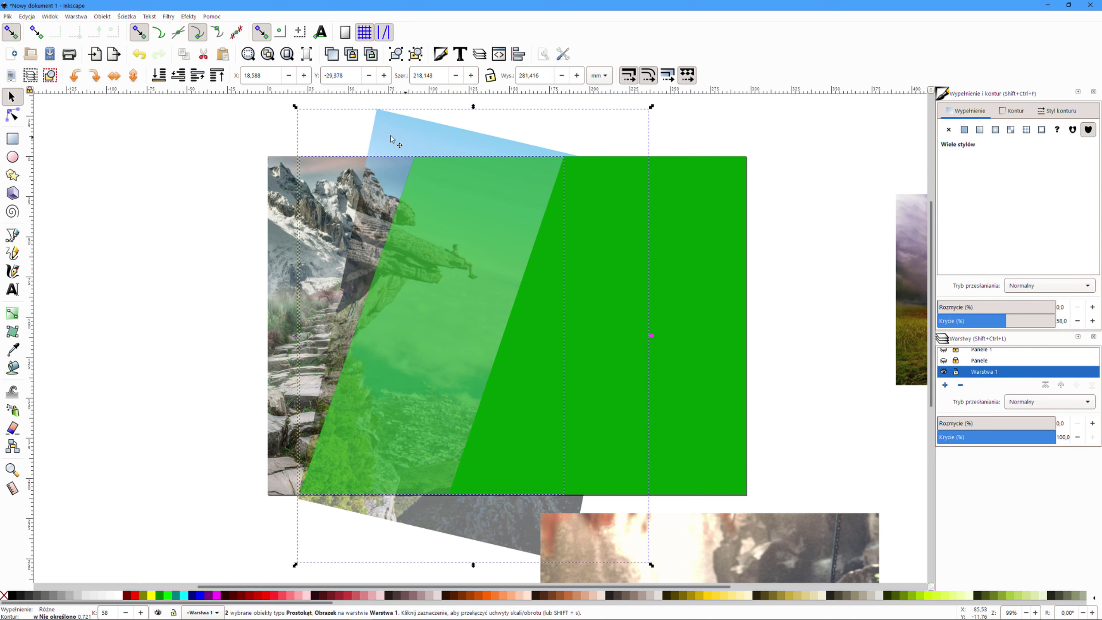
left_click(104, 17)
mouse_move(113, 125)
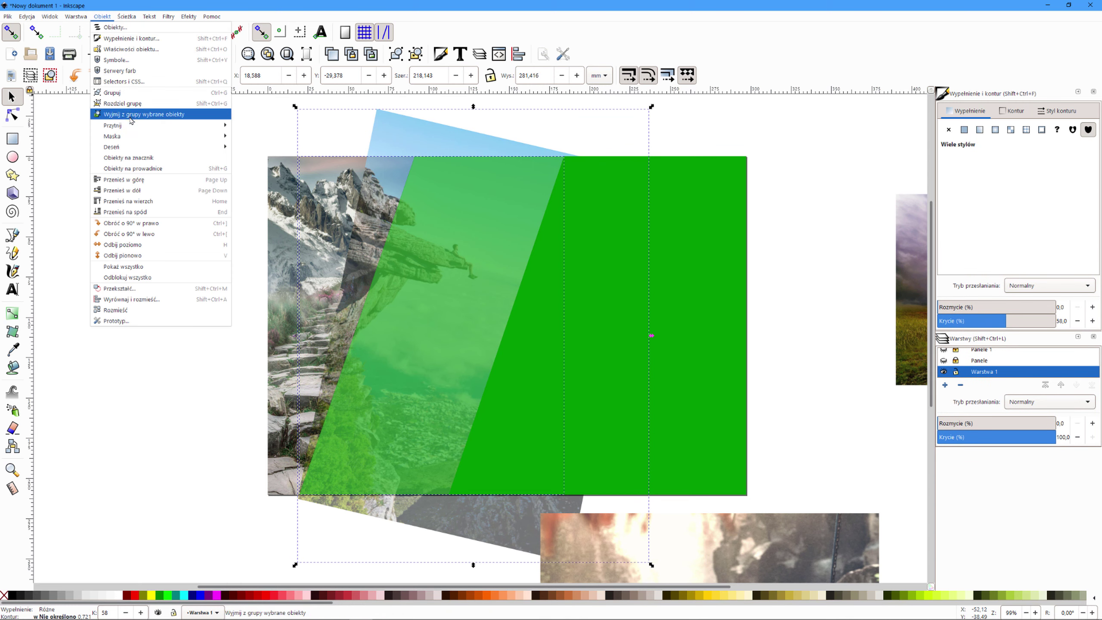
left_click(251, 126)
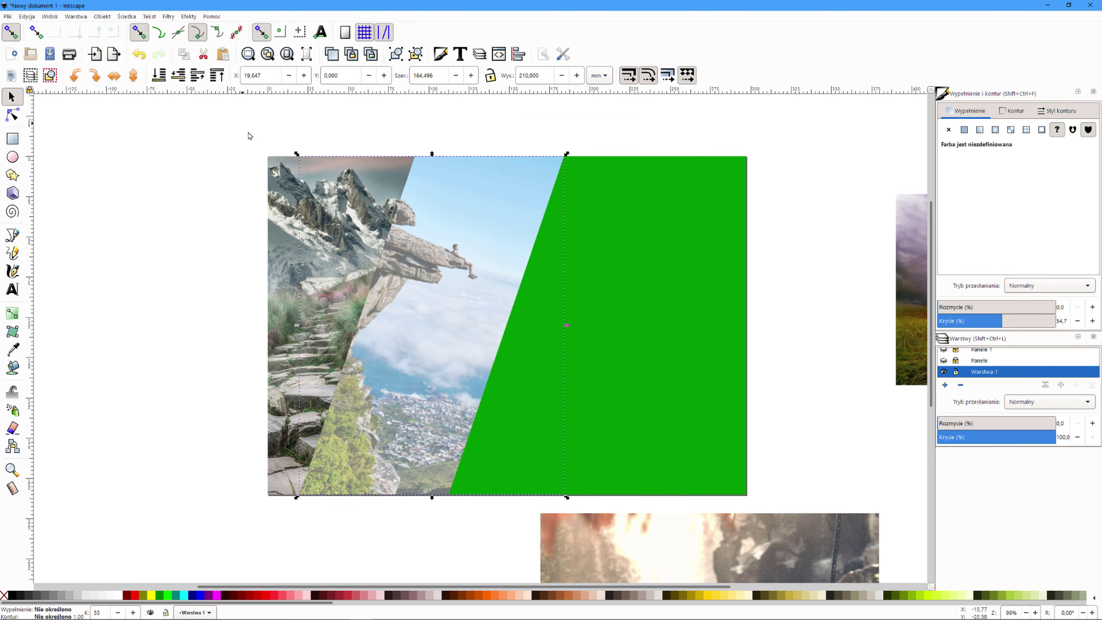
left_click_drag(997, 325, 1083, 323)
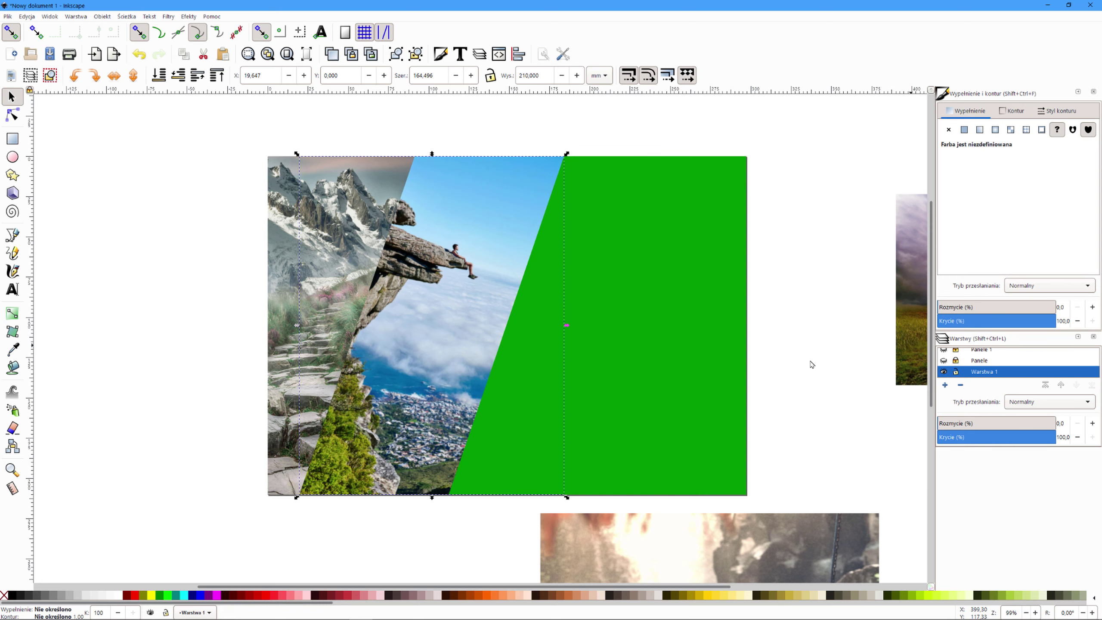
left_click(546, 395)
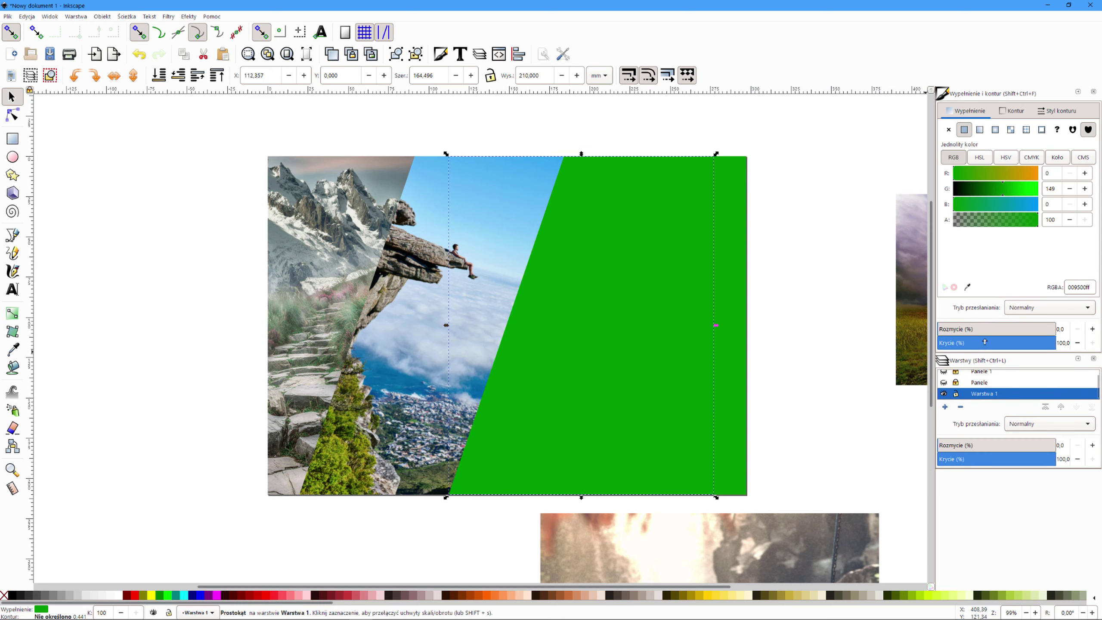
- Lay the swing photo at ~49 opacity over the third panel, rotated ~7°, sized 178,264 × 258,876 mm
left_click(1001, 342)
left_click_drag(672, 564, 591, 162)
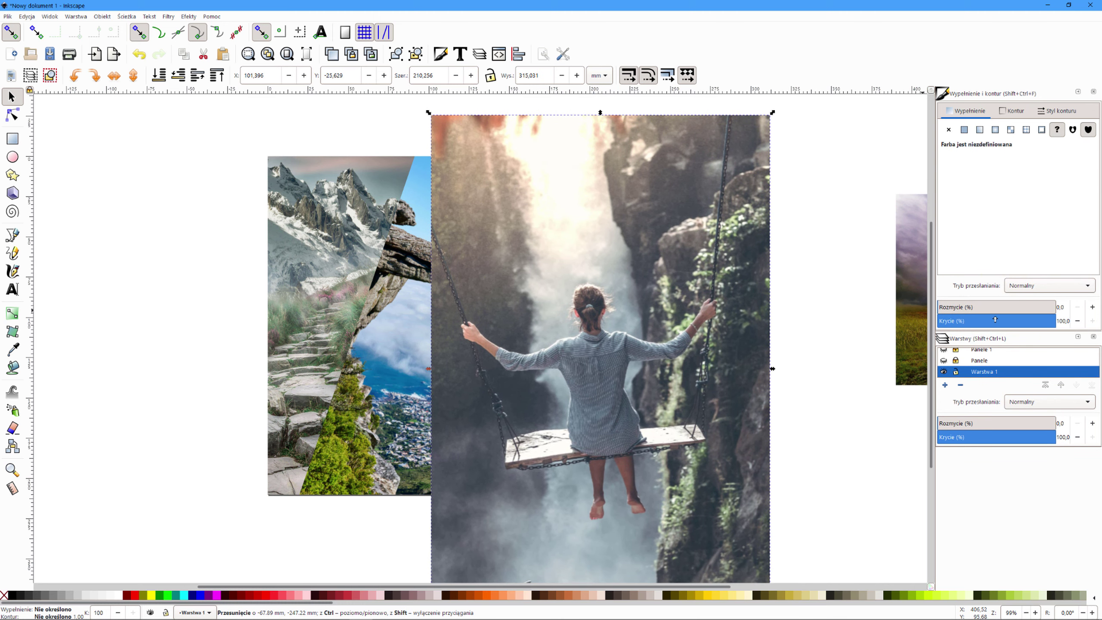
left_click(994, 321)
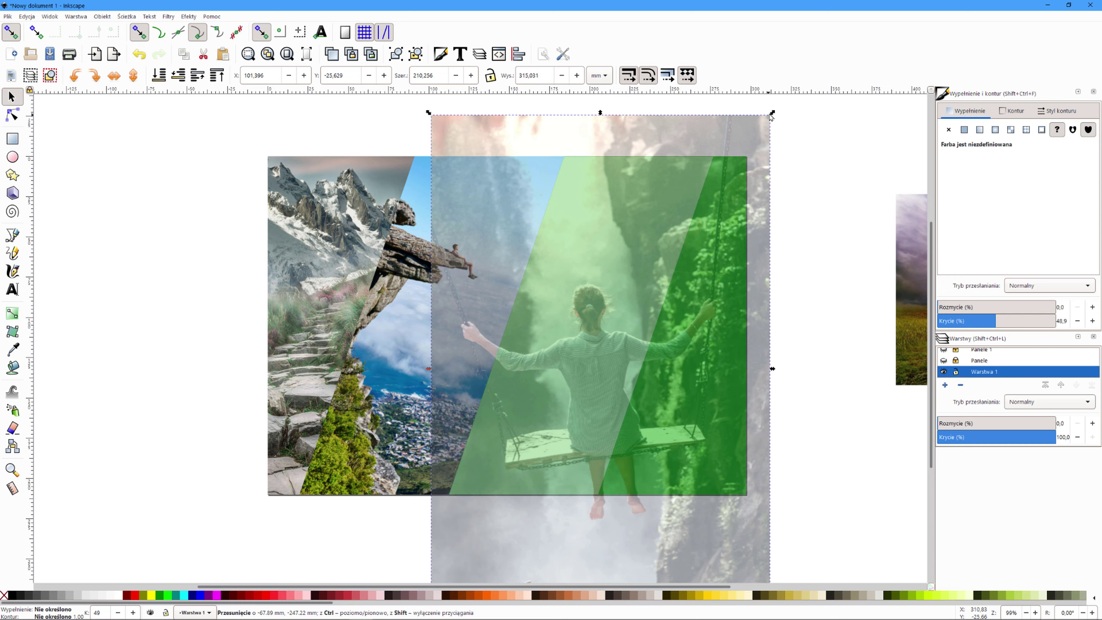
mouse_move(772, 113)
left_mouse_down()
mouse_move(771, 124)
mouse_move(726, 142)
mouse_move(694, 141)
mouse_move(724, 142)
left_mouse_up()
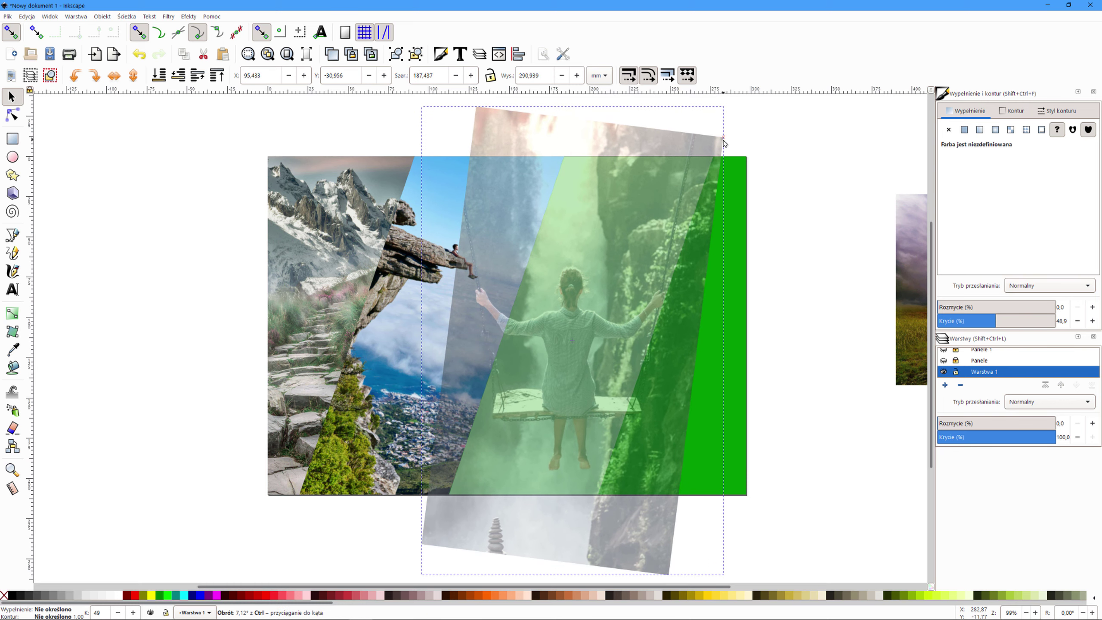
left_click_drag(724, 143, 724, 144)
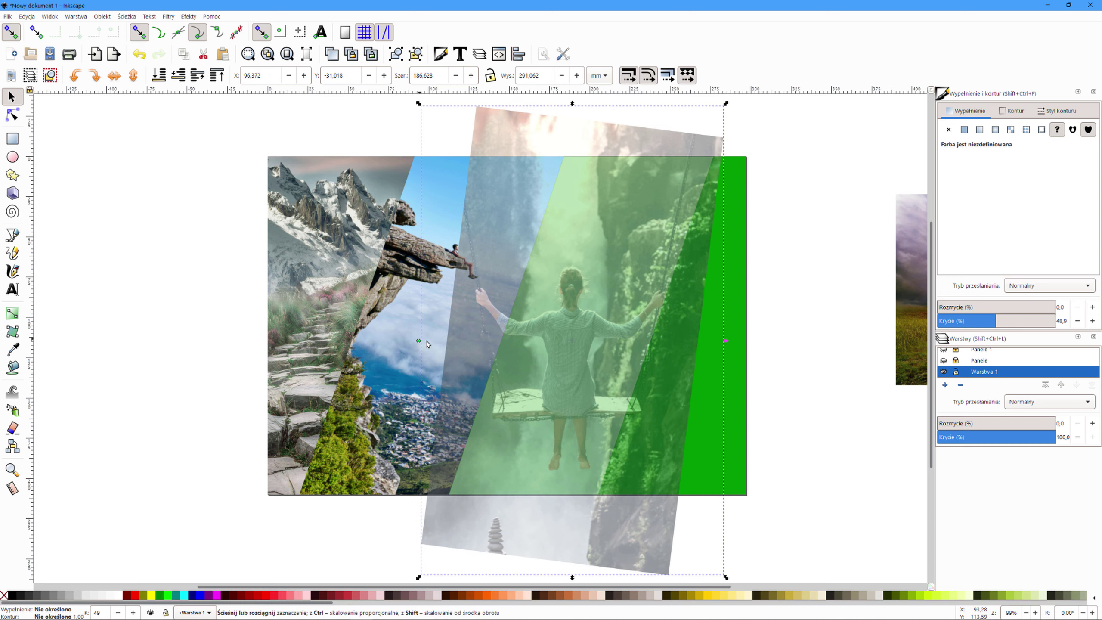
left_click_drag(419, 342, 480, 350)
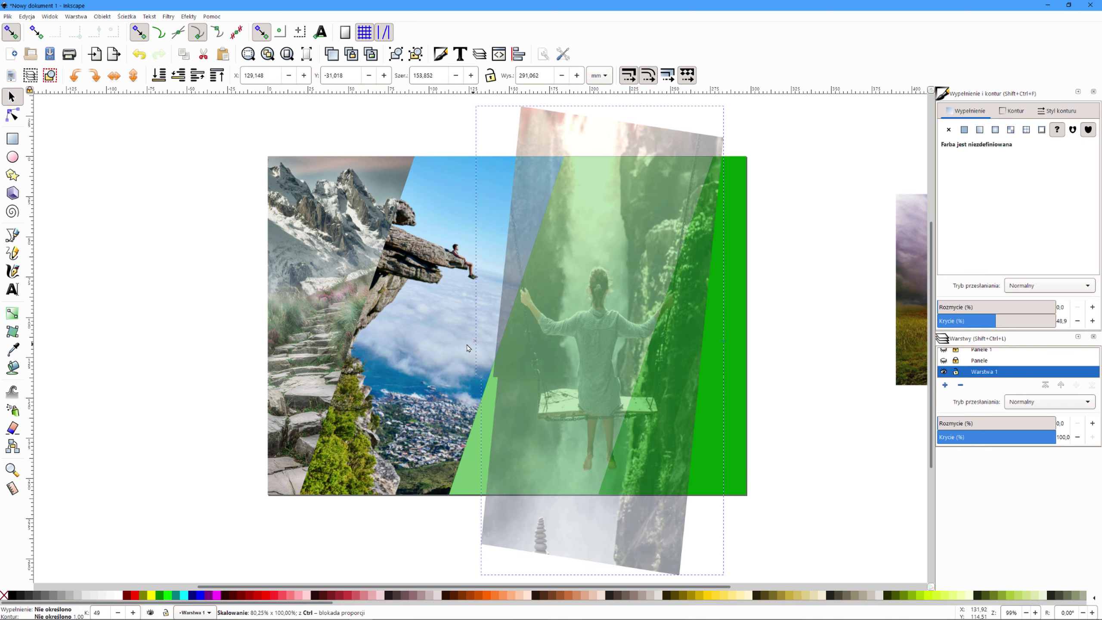
left_click_drag(480, 350, 435, 344)
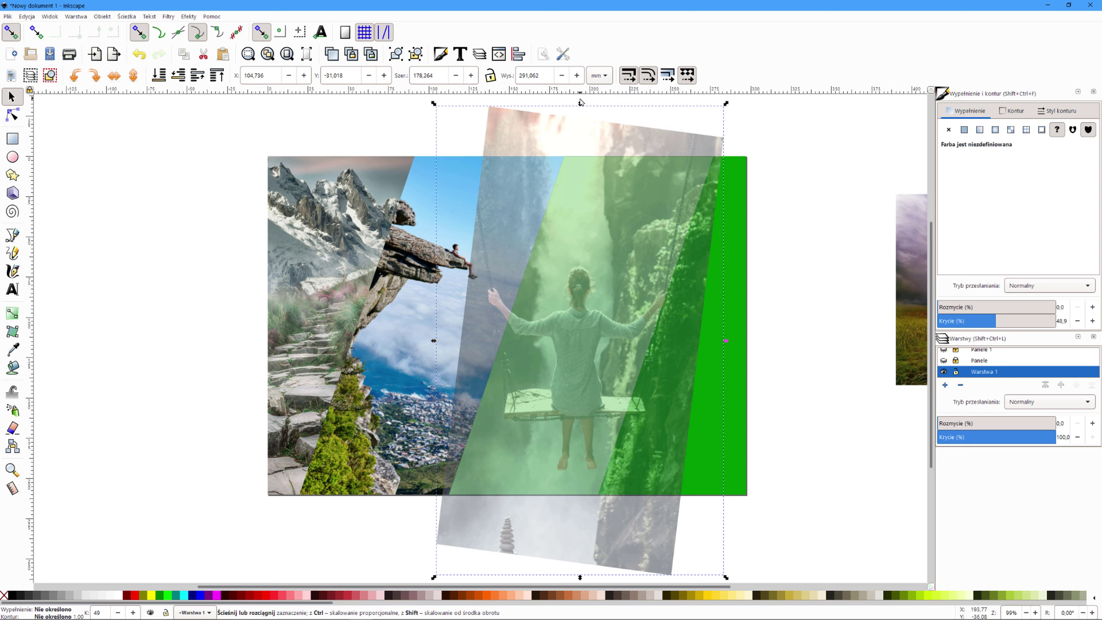
left_click_drag(580, 104, 581, 120)
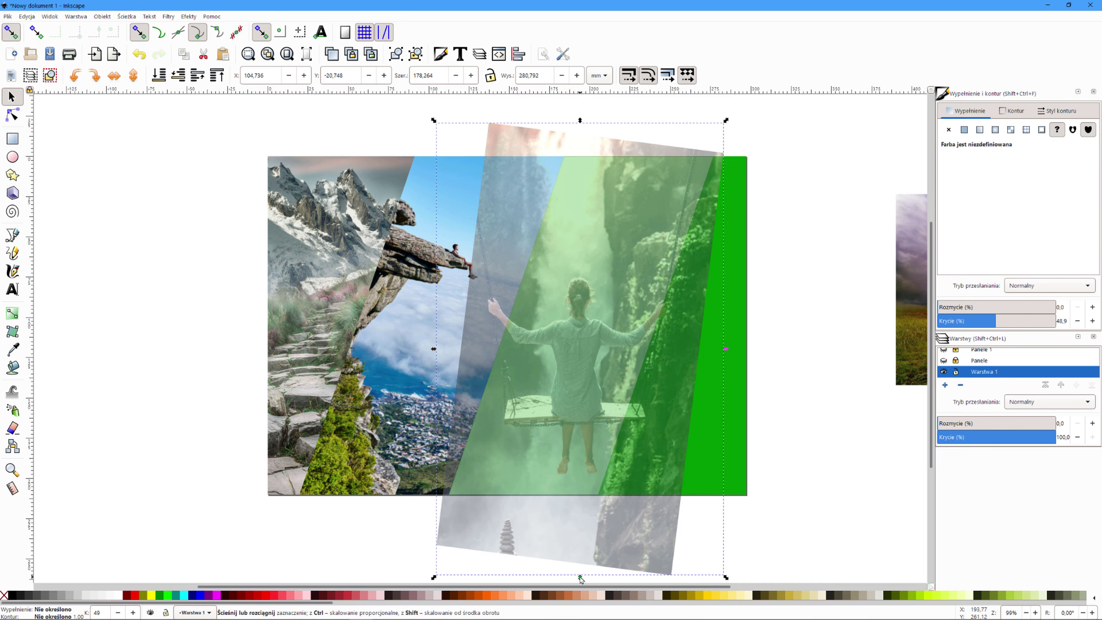
left_click_drag(580, 577, 579, 545)
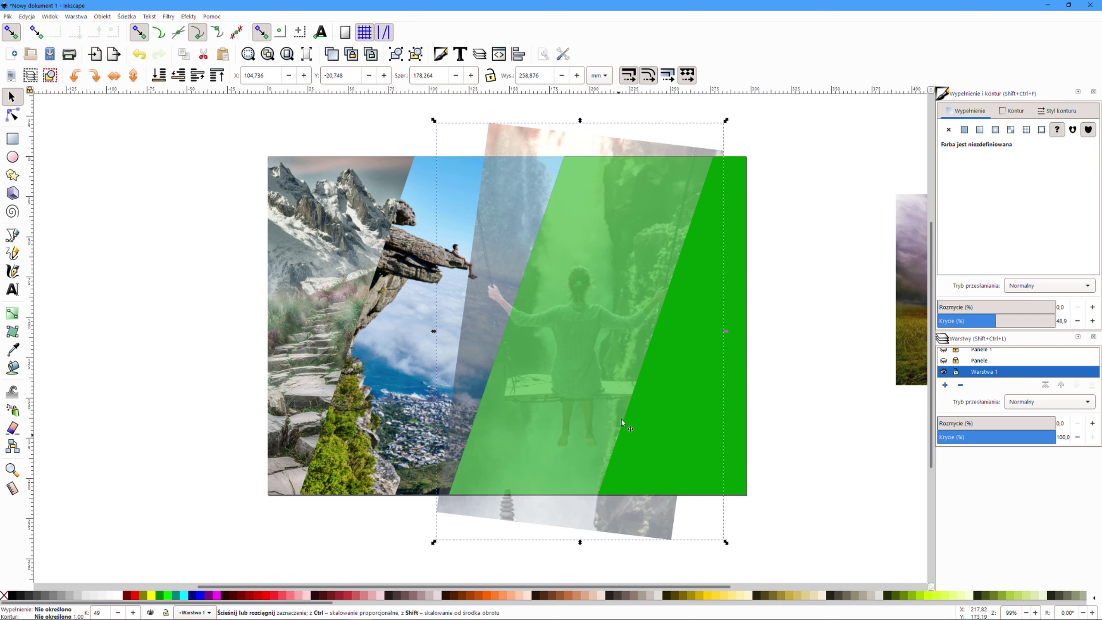
key("Escape")
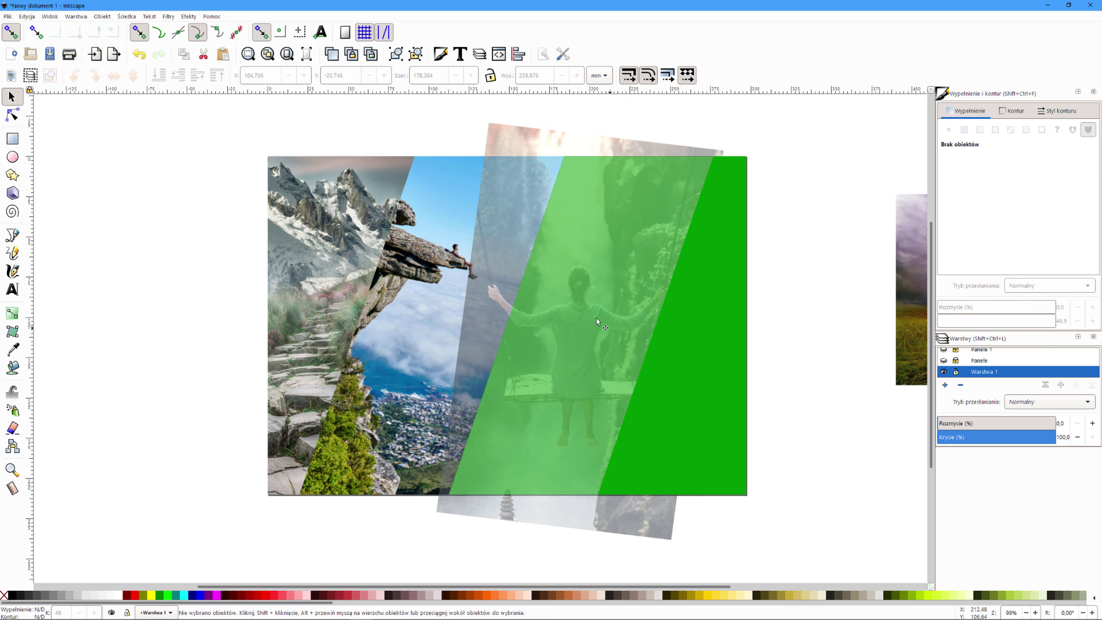
- Clip the swing photo to the third green panel and raise its opacity to 100
left_click(595, 318)
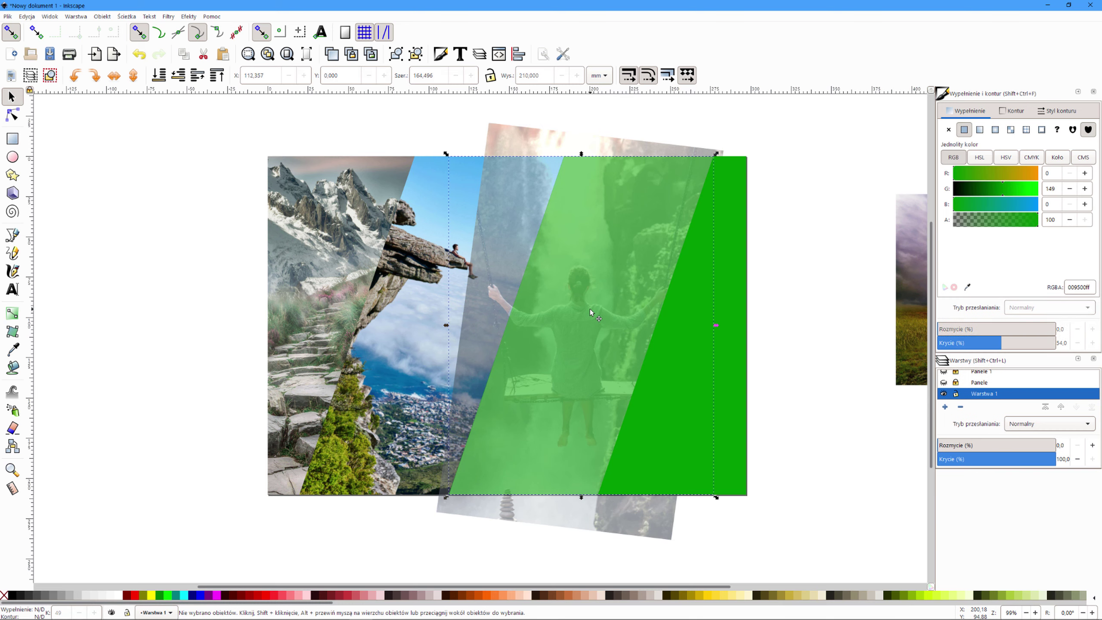
left_click(502, 141, "shift")
left_click(107, 17)
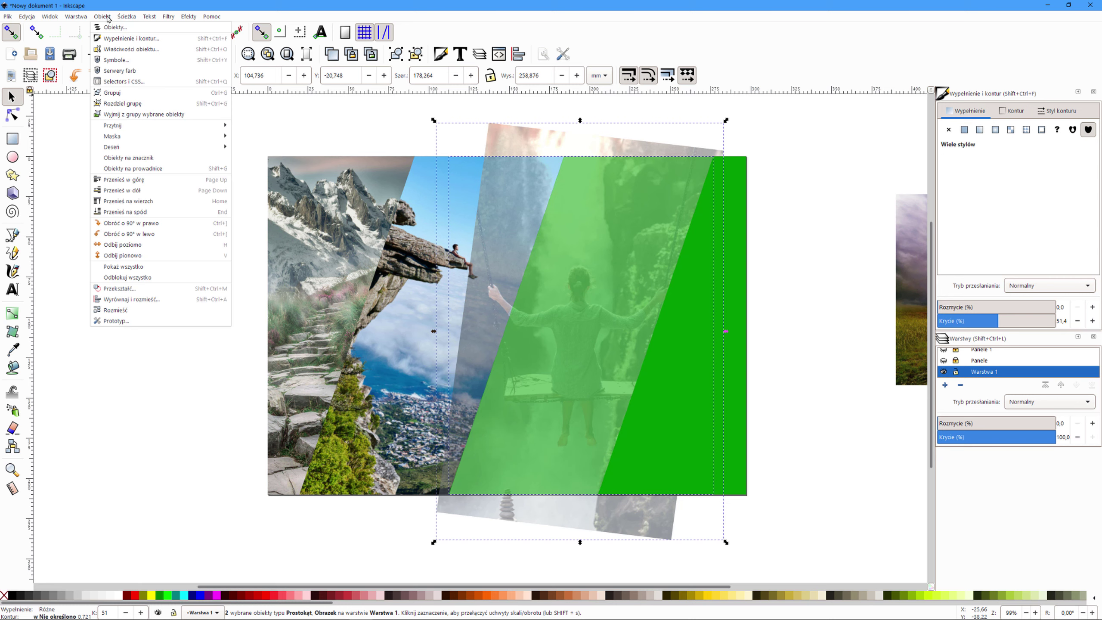
mouse_move(120, 125)
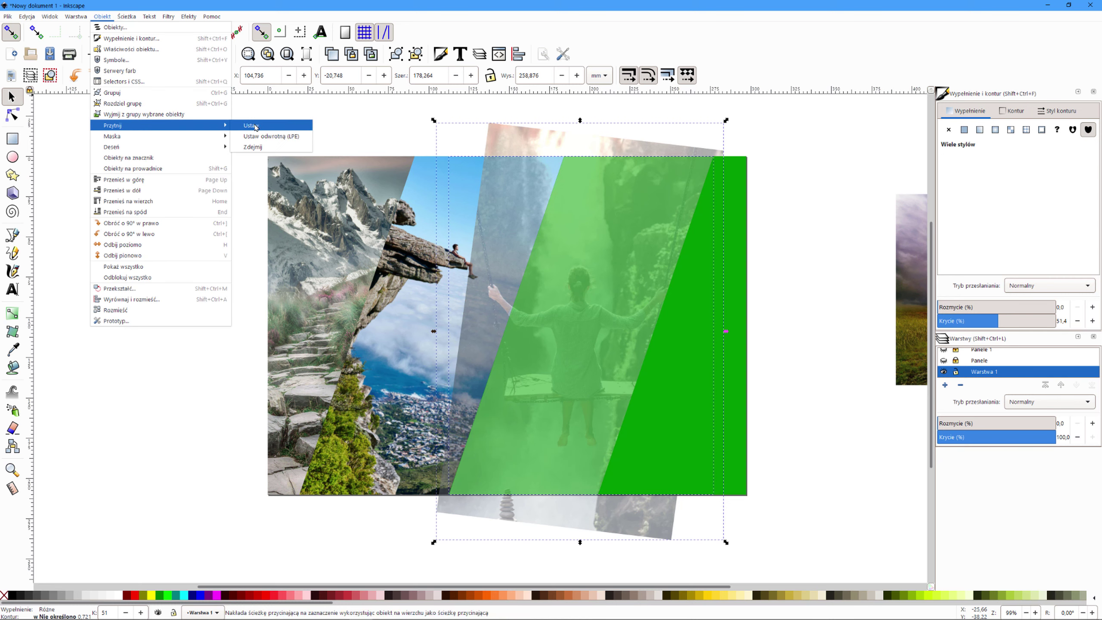
left_click(256, 126)
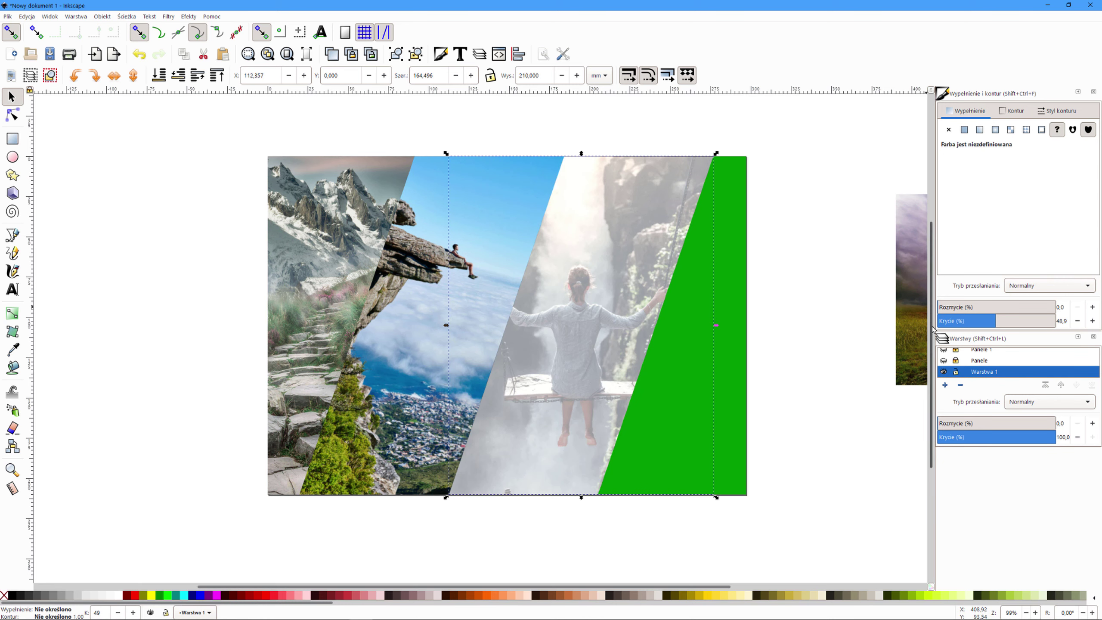
left_click_drag(974, 320, 1055, 320)
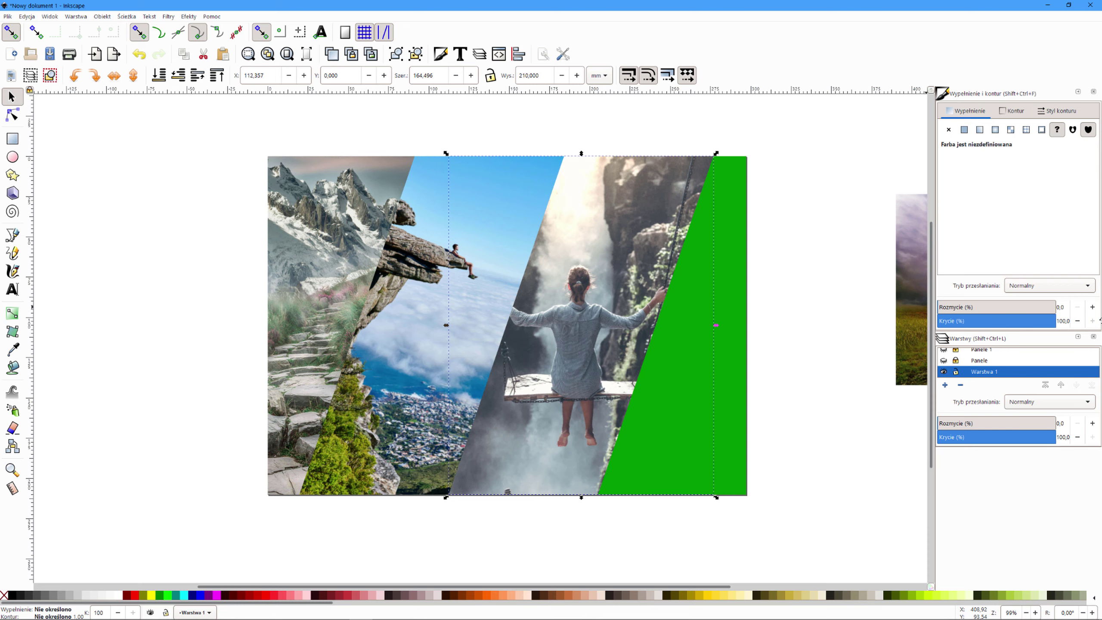
- Lighten the rightmost green panel and move the enlarged, semi-transparent railway photo over it
left_click(706, 365)
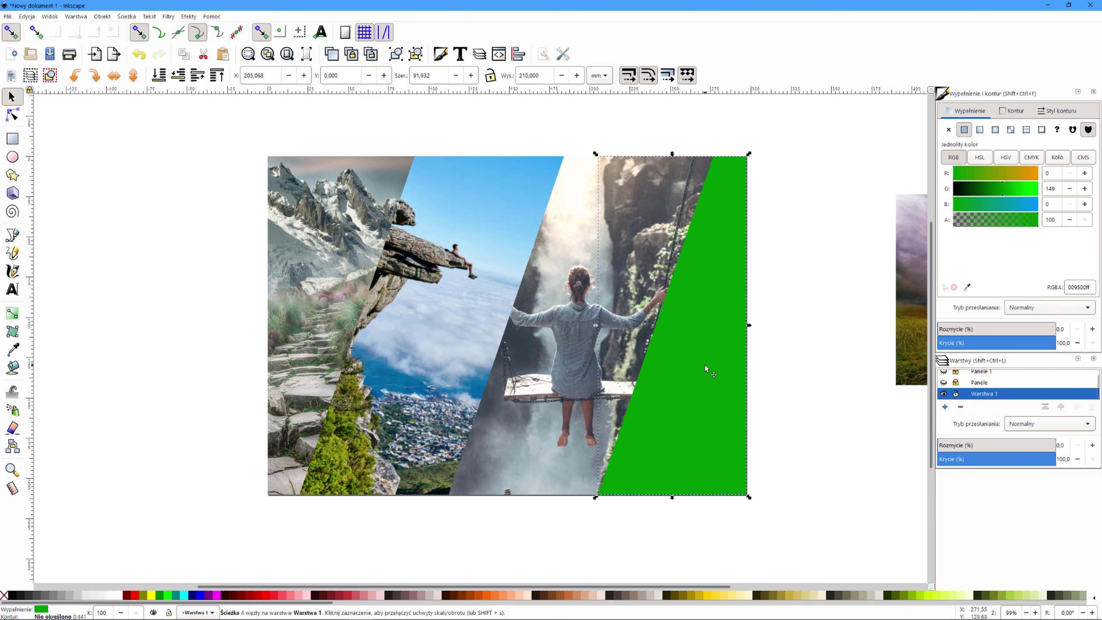
left_click(1006, 343)
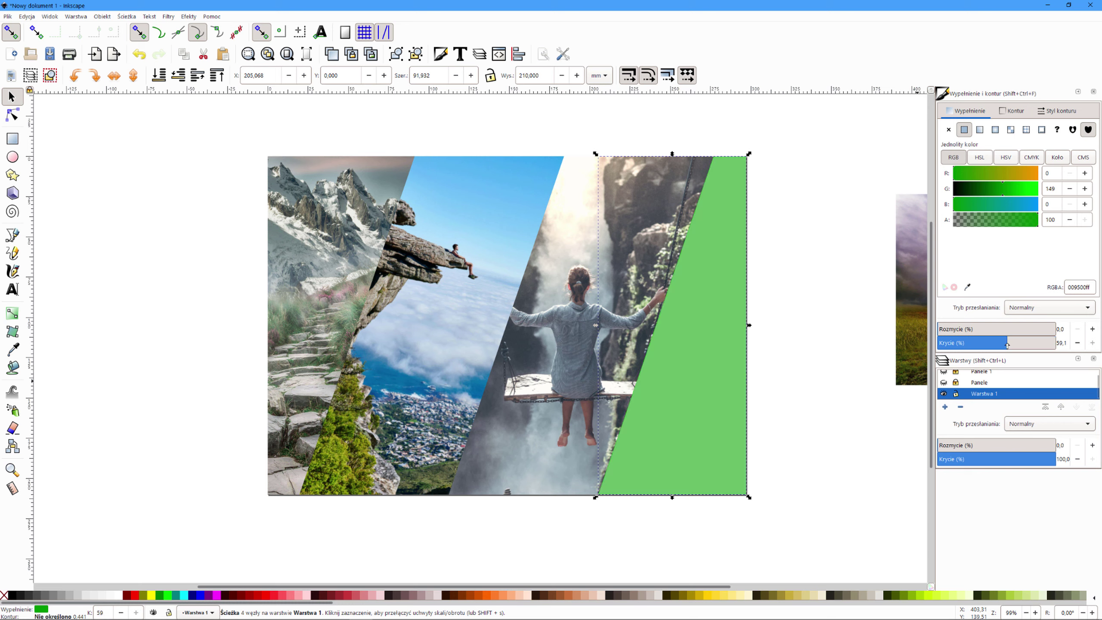
left_click(909, 332)
mouse_move(909, 332)
left_mouse_down()
mouse_move(784, 405)
mouse_move(759, 404)
left_mouse_up()
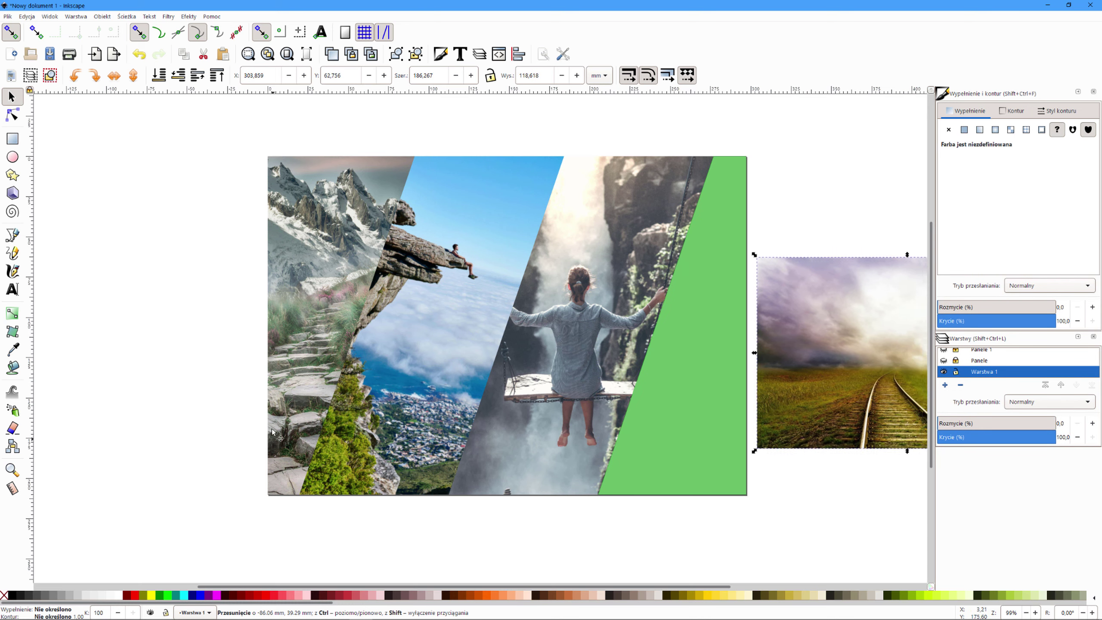
left_click_drag(849, 381, 632, 320)
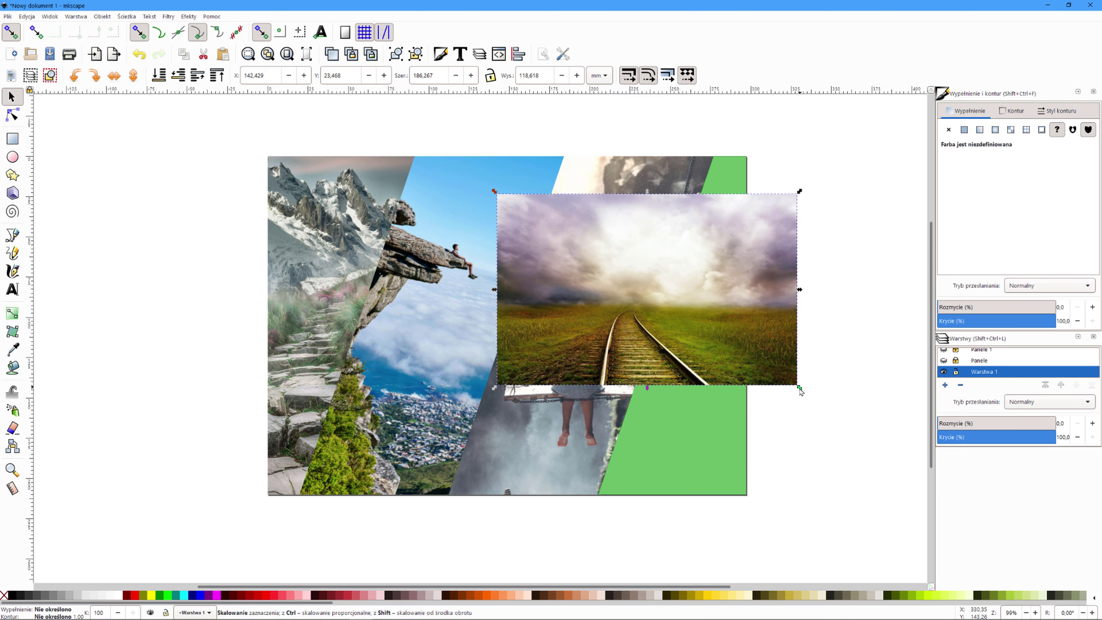
mouse_move(800, 390)
left_mouse_down()
mouse_move(806, 507)
mouse_move(826, 549)
left_mouse_up()
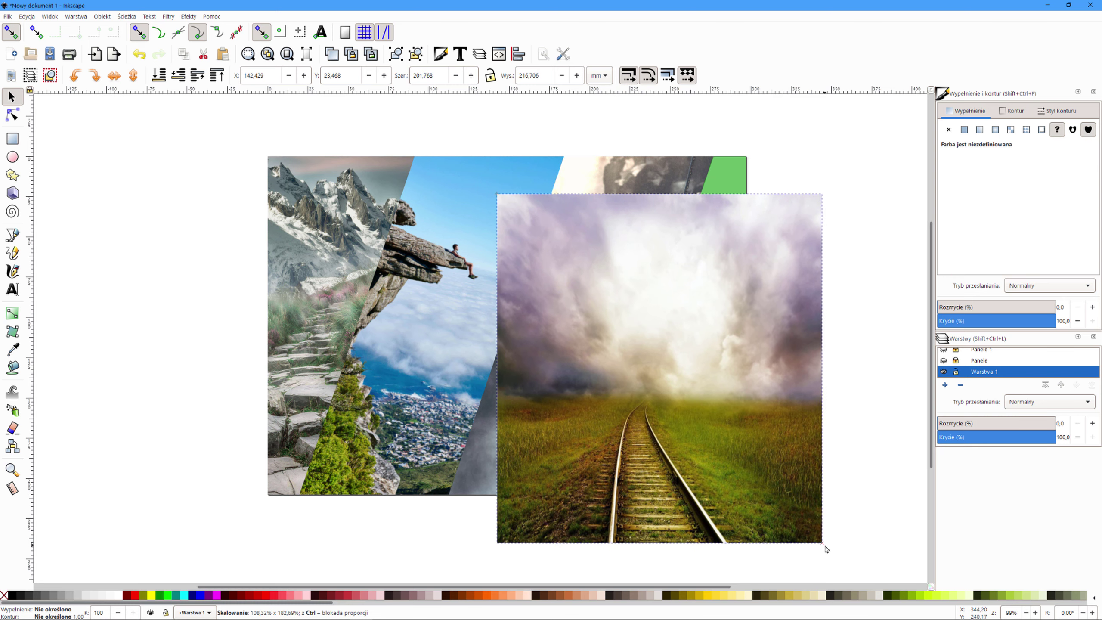
left_click_drag(731, 491, 766, 425)
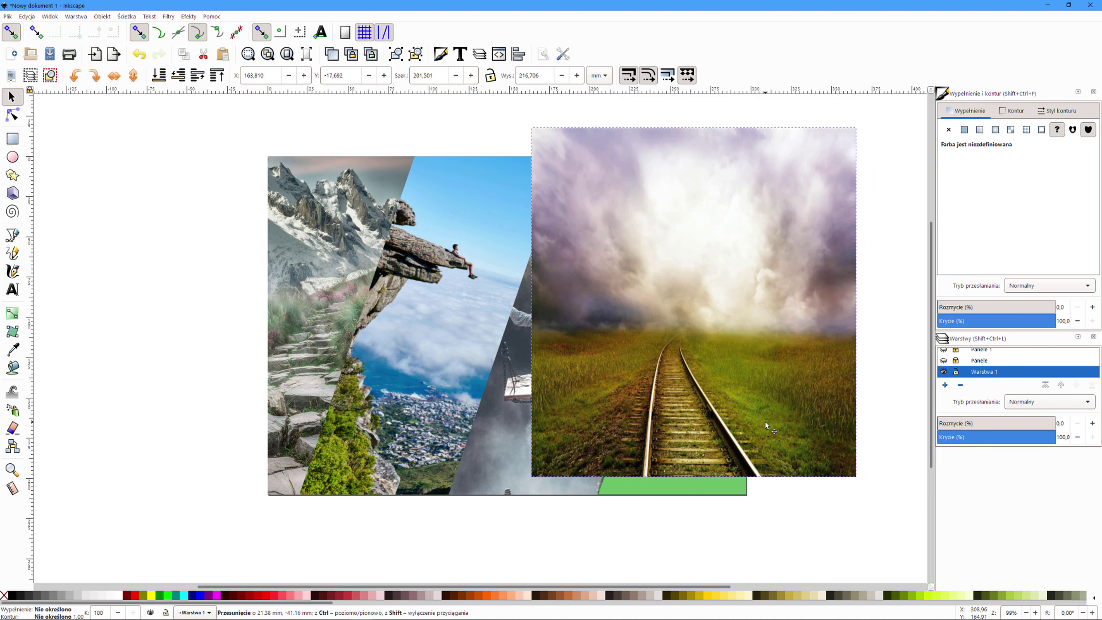
left_click(1006, 321)
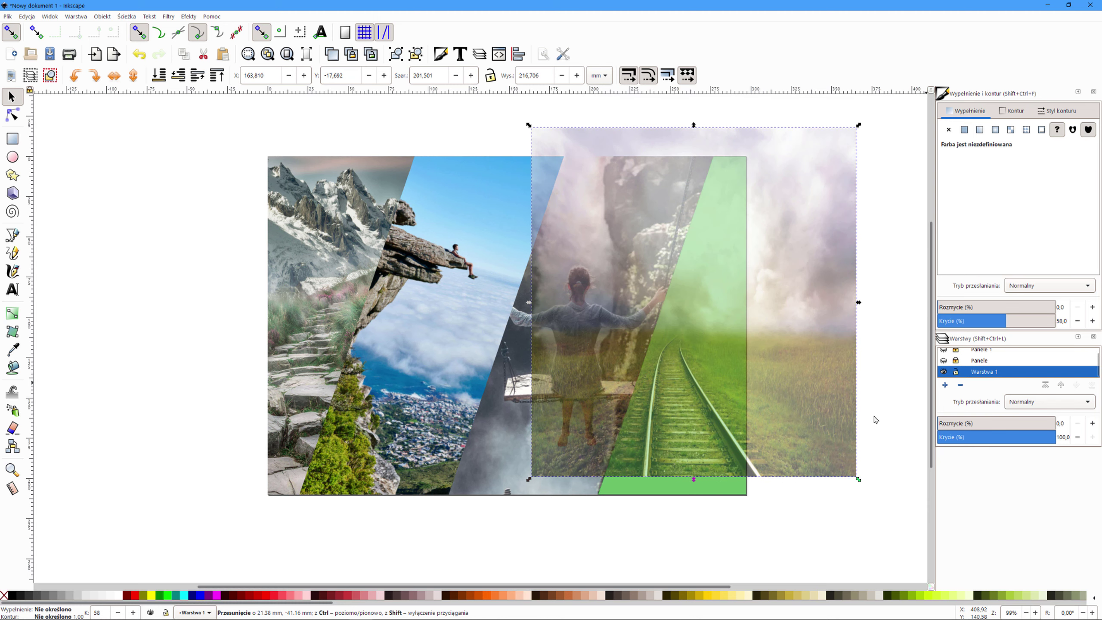
- Rotate the railway photo to match the panel's slant, stretching and nudging it to cover the panel
left_click_drag(819, 413, 804, 424)
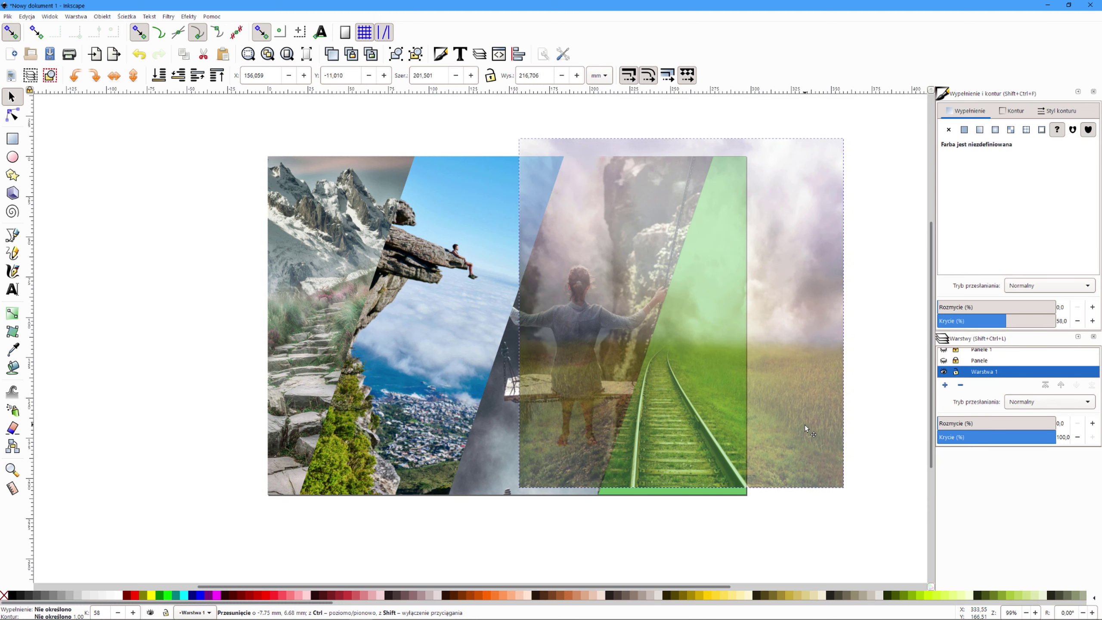
left_click(836, 260)
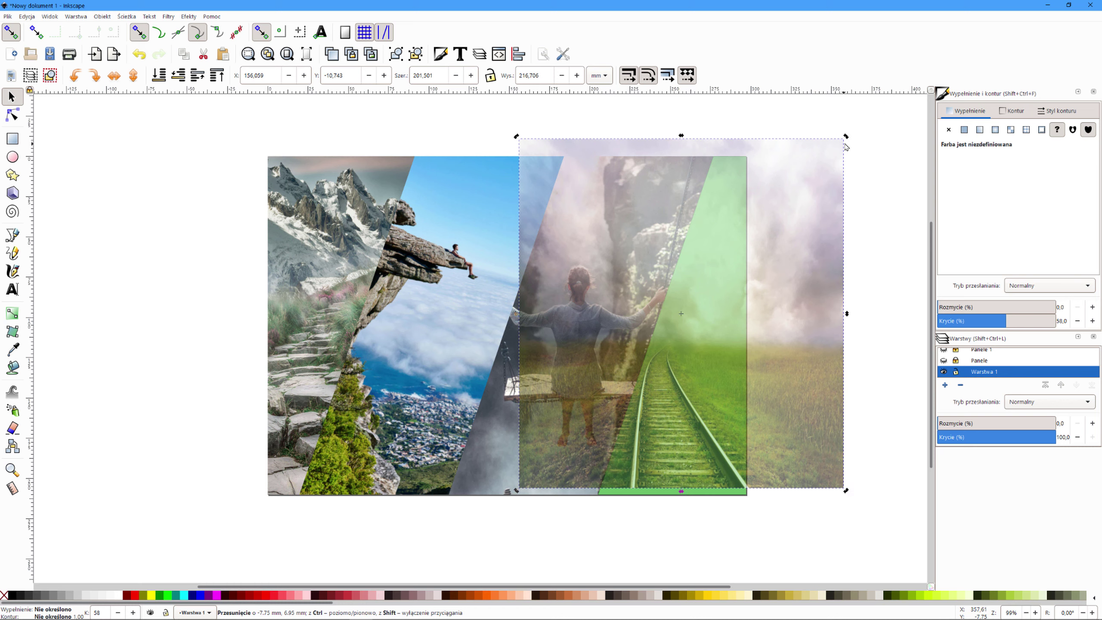
left_click_drag(846, 138, 839, 207)
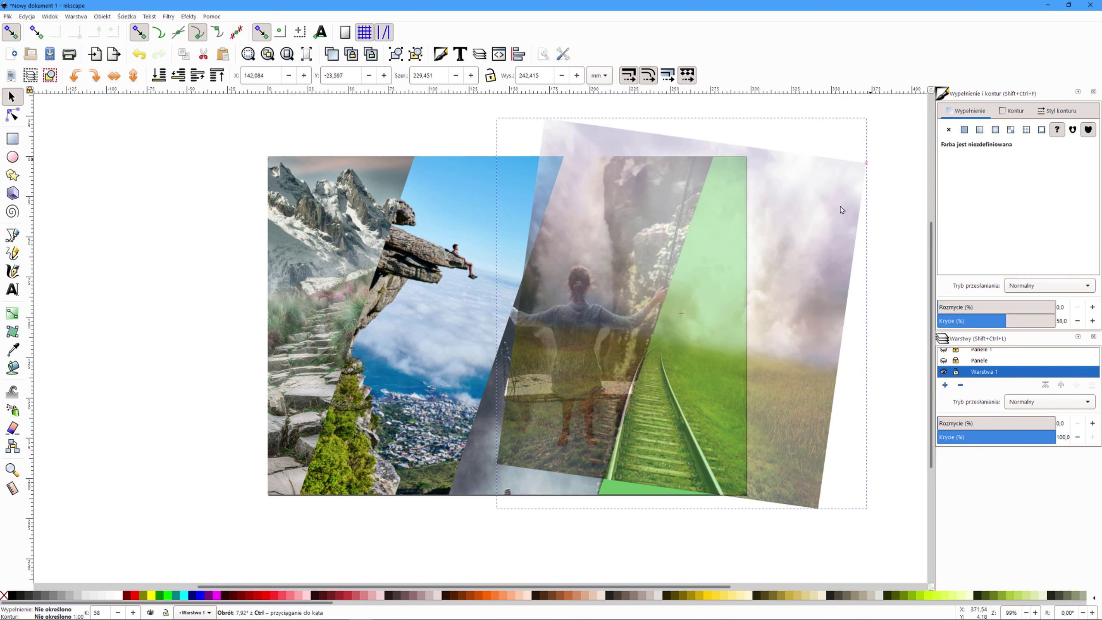
left_click_drag(697, 423, 700, 432)
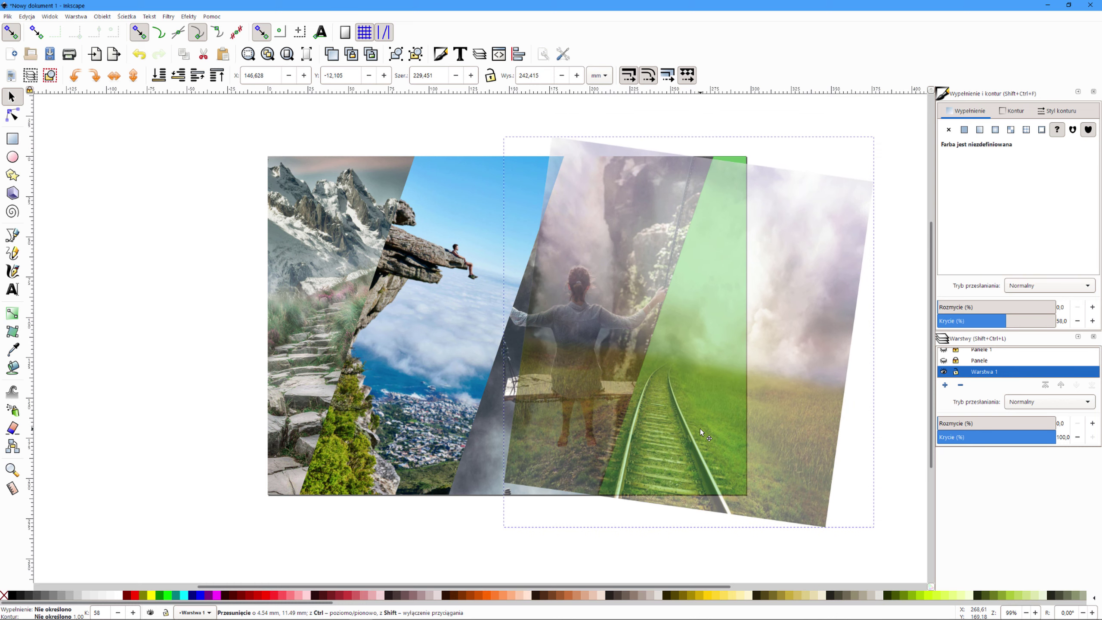
left_click(738, 231)
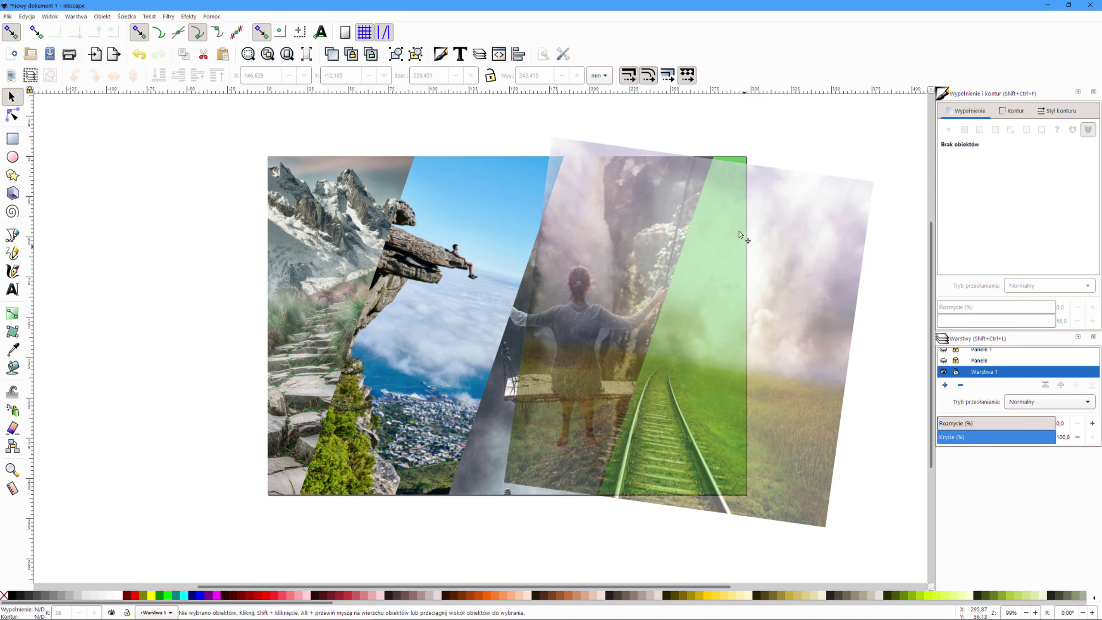
left_click_drag(688, 135, 699, 110)
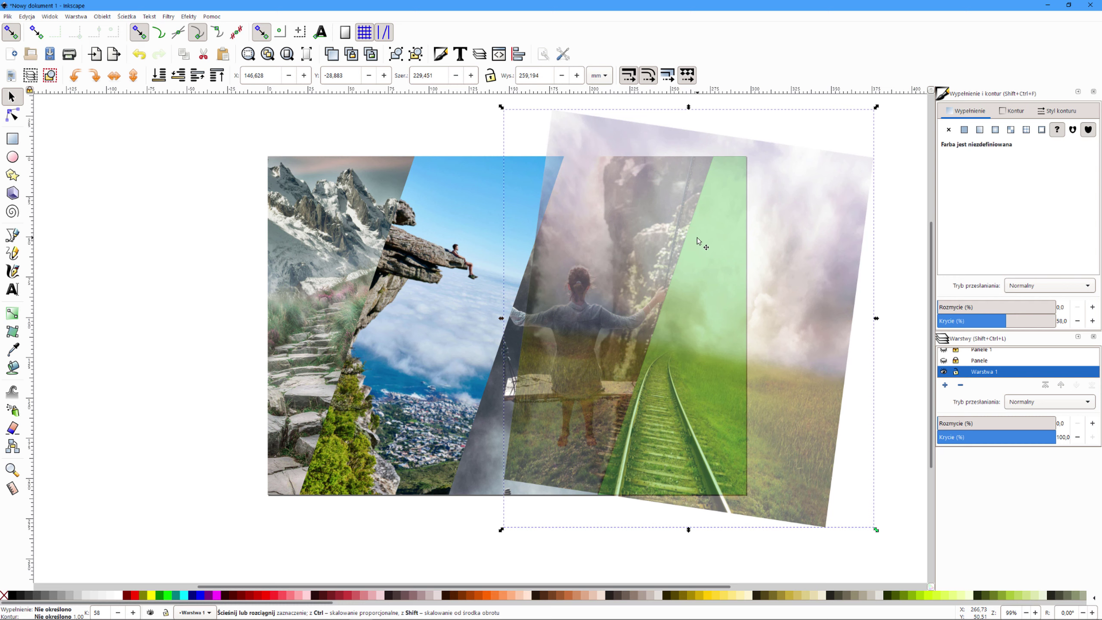
key("Right")
key("Right")
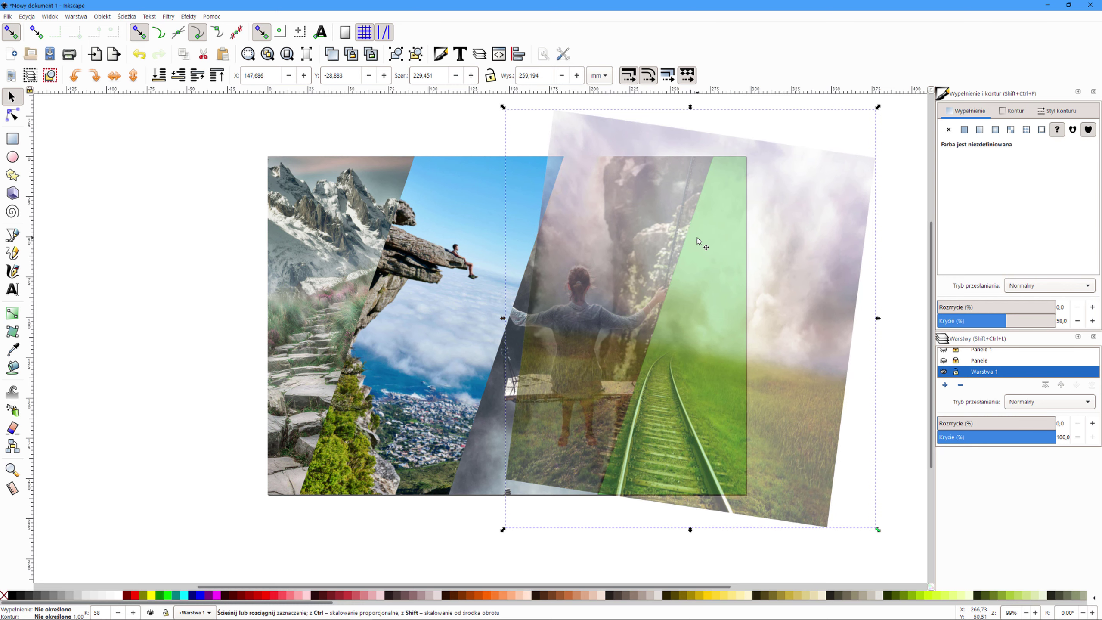
key("Down")
key("Down")
key("Down")
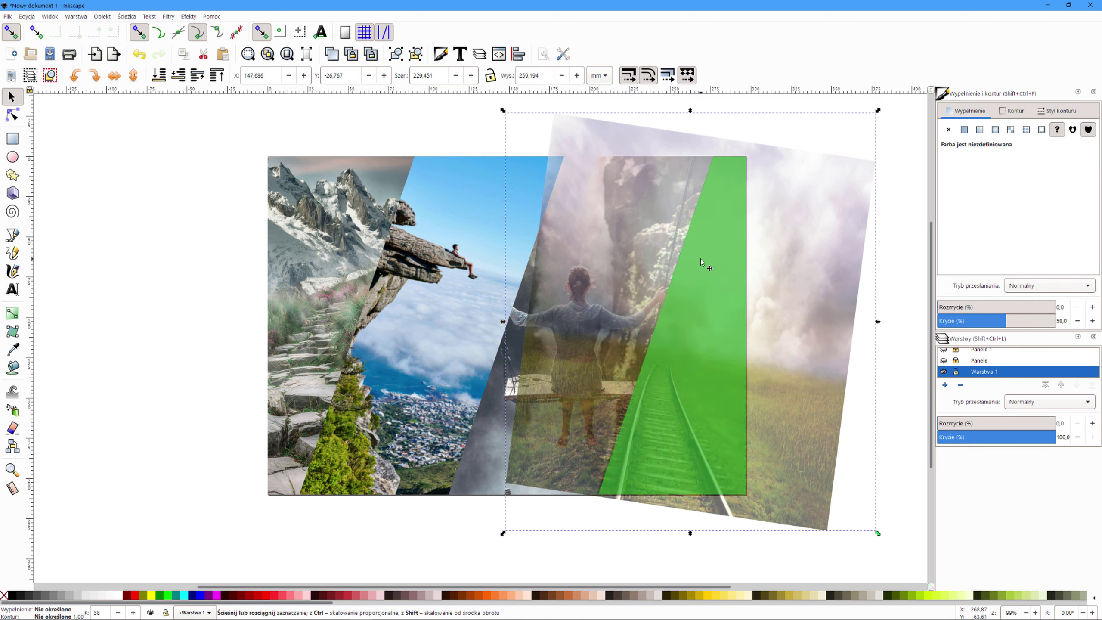
- Clip the railway photo to the rightmost panel shape and restore 100% opacity
left_click(725, 414)
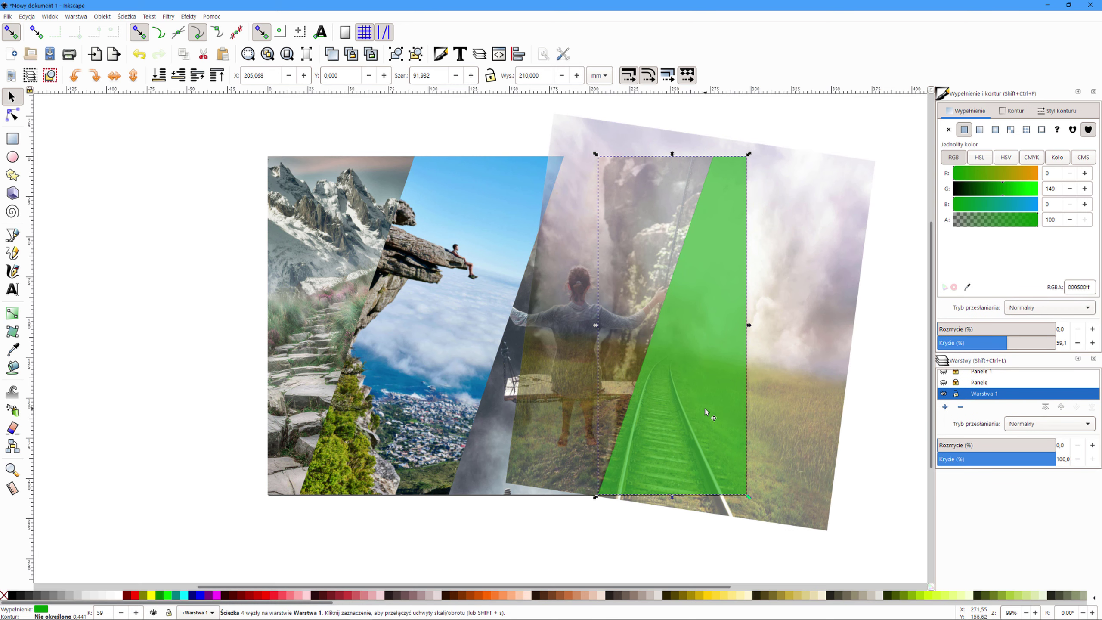
left_click(841, 248, "shift")
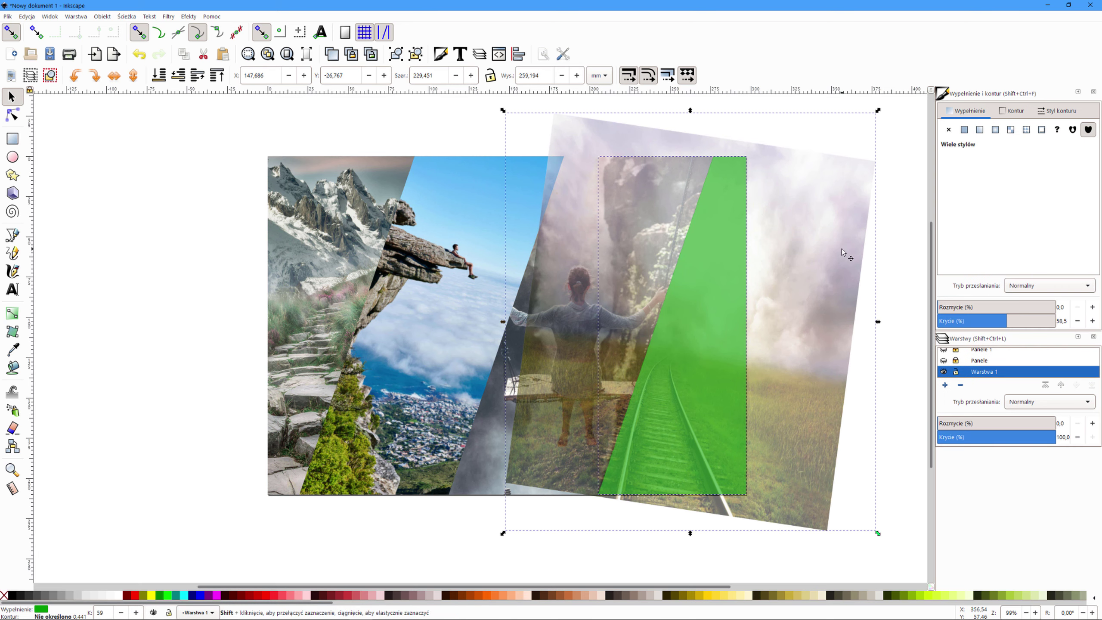
left_click(102, 16)
mouse_move(113, 125)
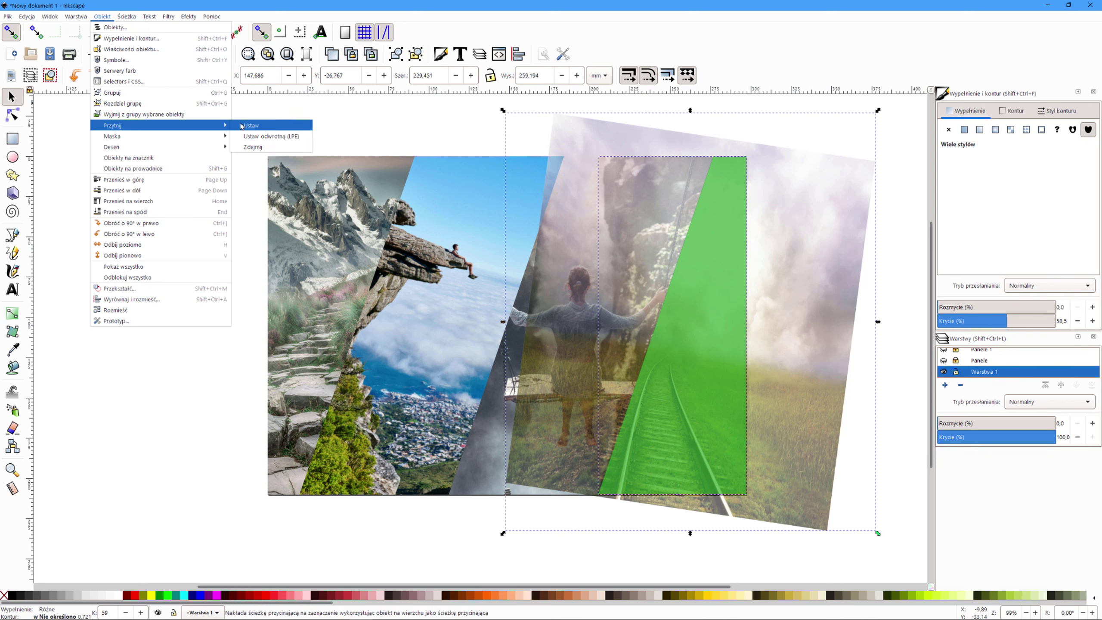
left_click(250, 125)
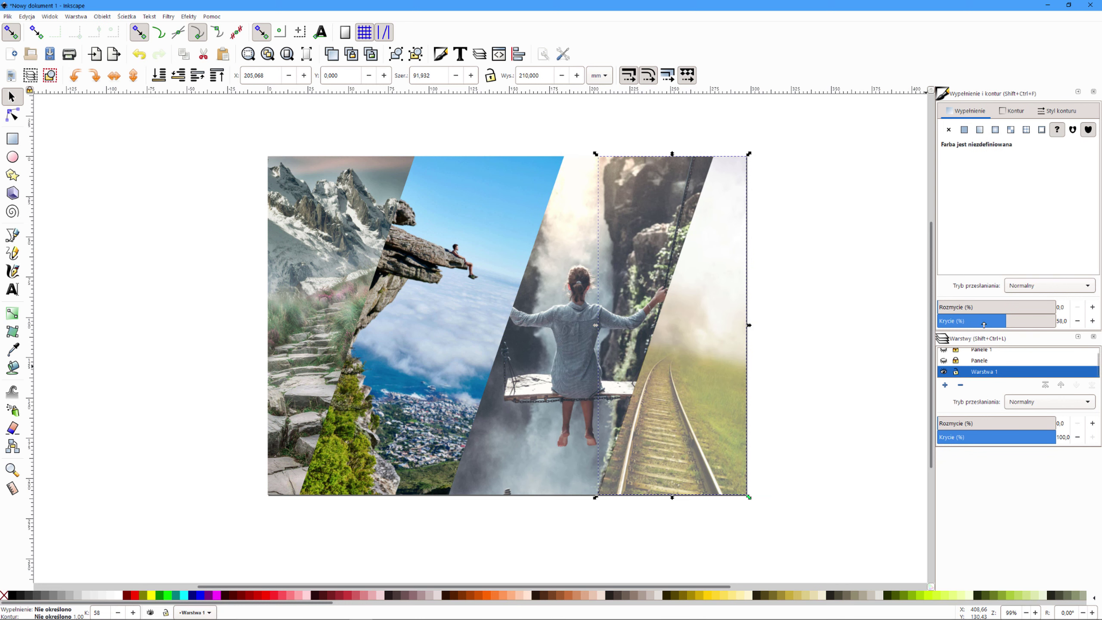
left_click_drag(984, 324, 1058, 322)
- Lock Warstwa 1, show and unlock the Panele layer, and select all its panel shapes
left_click(857, 418)
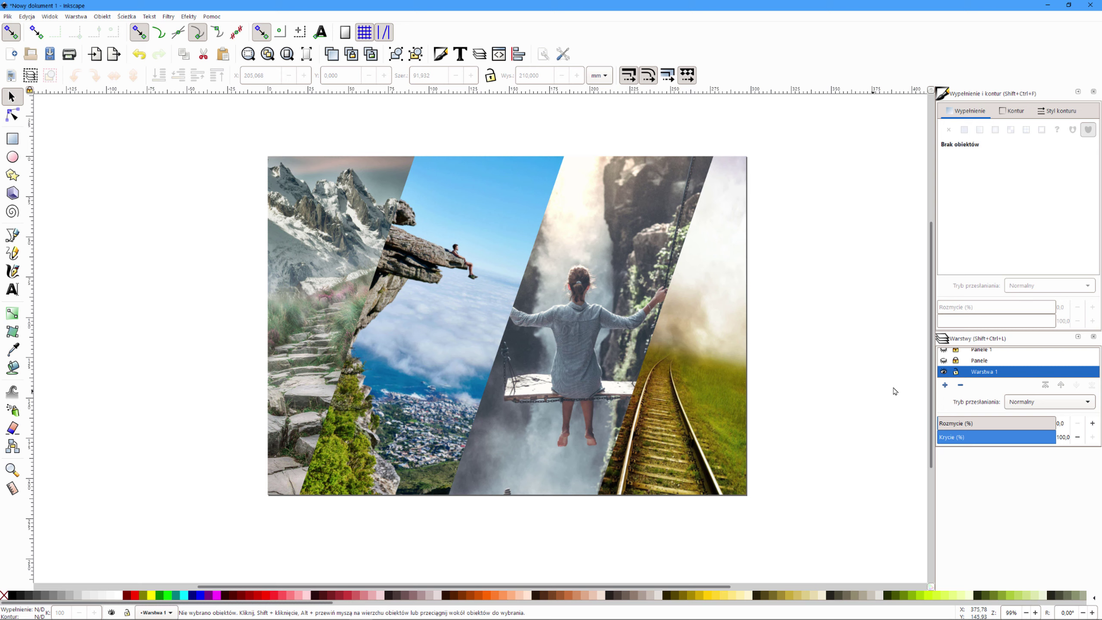
left_click(955, 372)
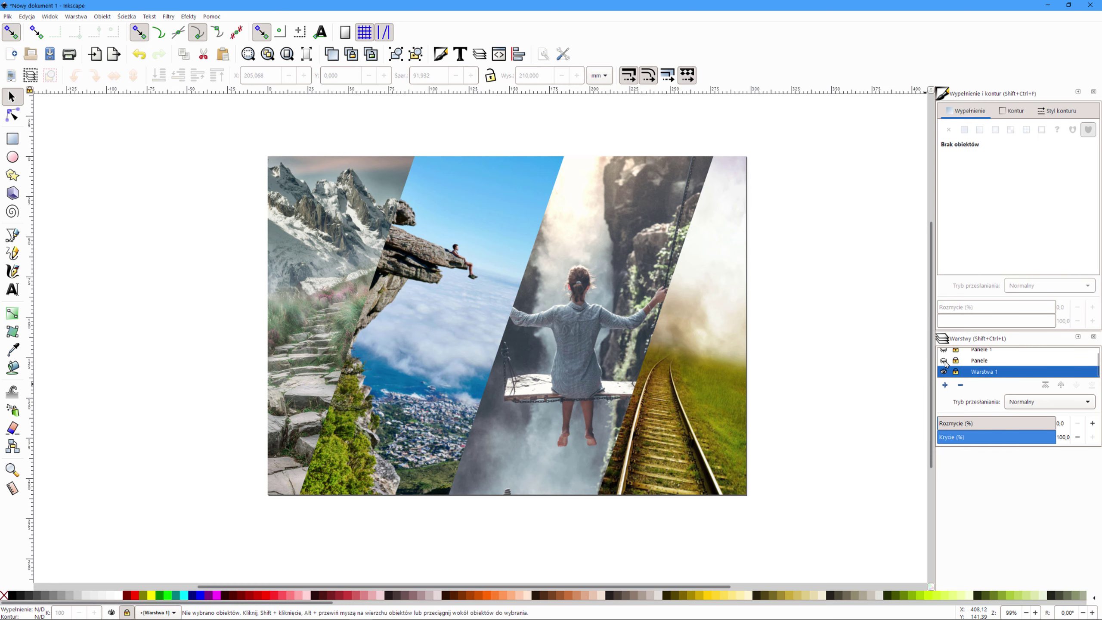
left_click(944, 361)
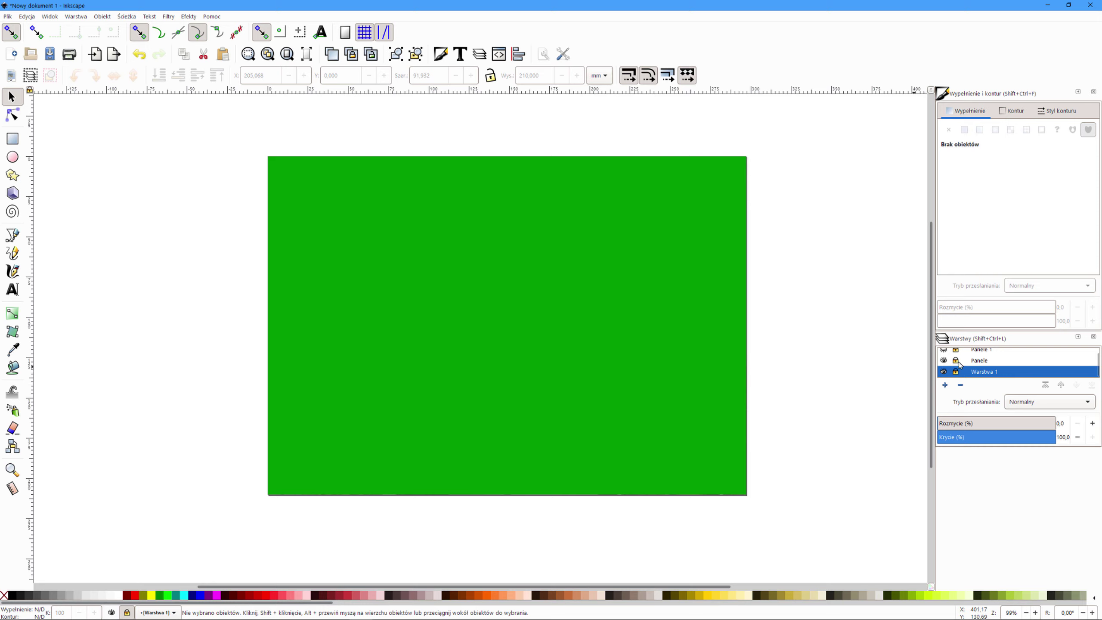
left_click(956, 361)
mouse_move(222, 133)
left_mouse_down()
mouse_move(751, 532)
mouse_move(813, 540)
left_mouse_up()
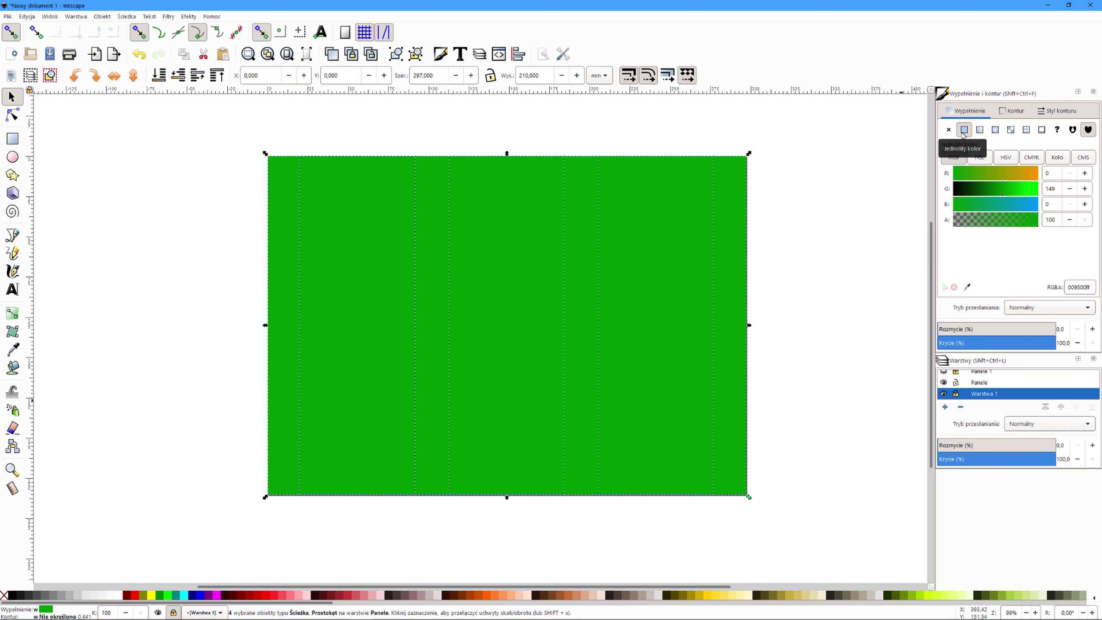
- Set the panel shapes' fill to none and their stroke to flat blue 0080ff
left_click(948, 131)
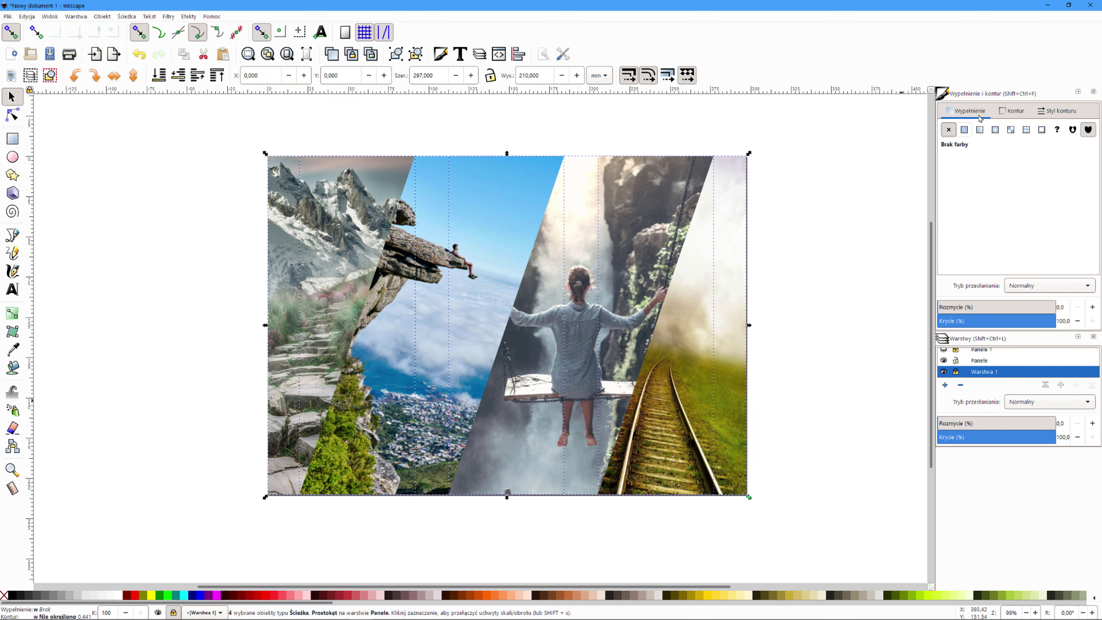
left_click(1011, 111)
left_click(963, 130)
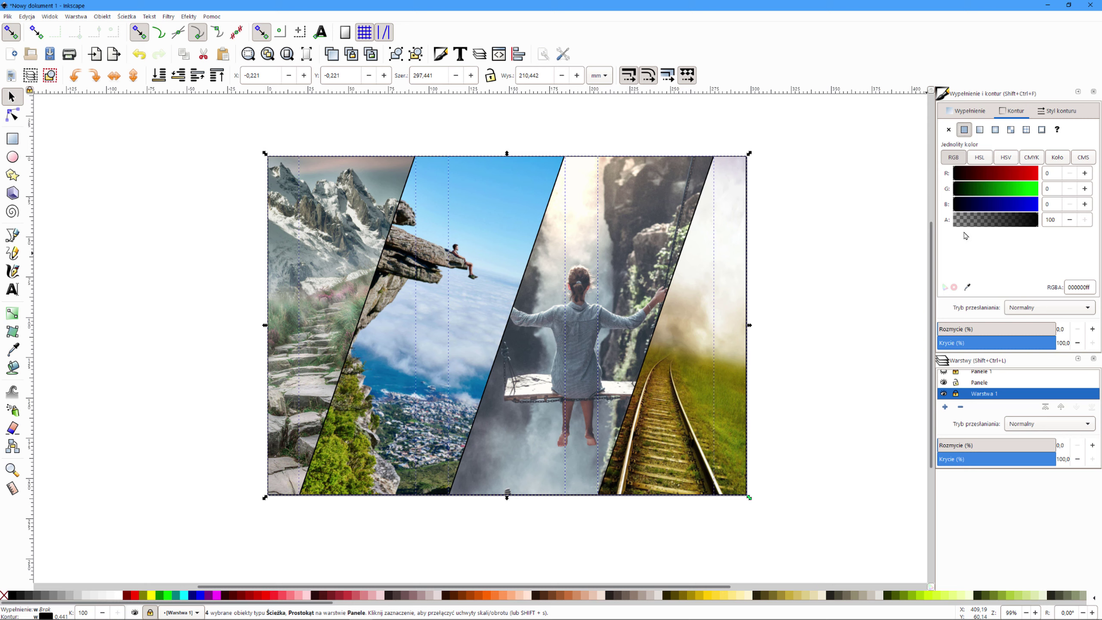
left_click(1002, 190)
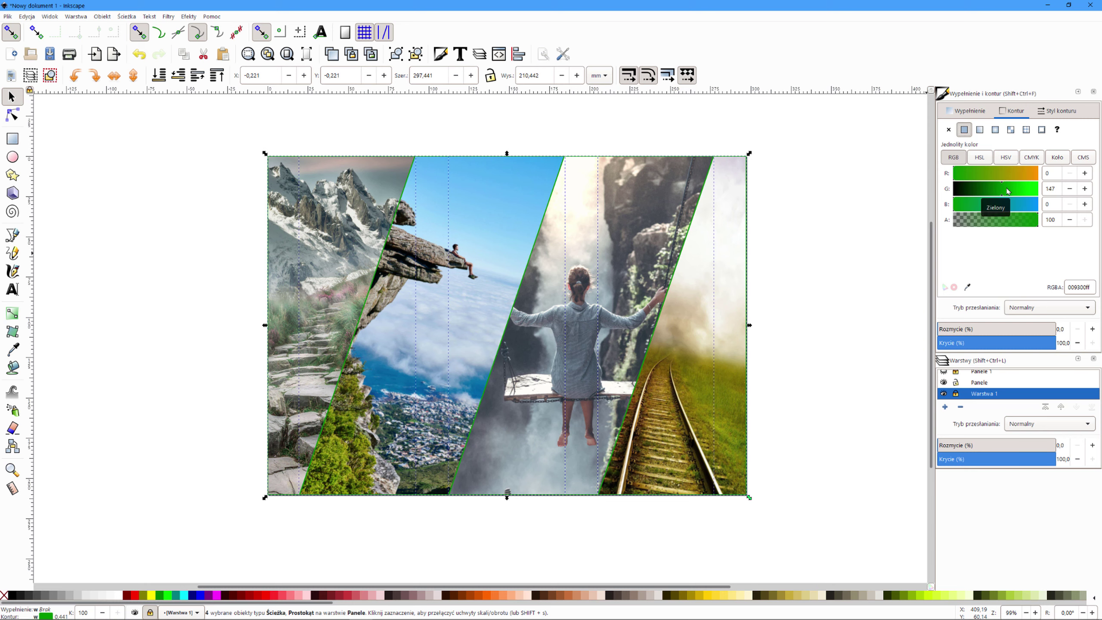
left_click(1034, 205)
left_click(1002, 191)
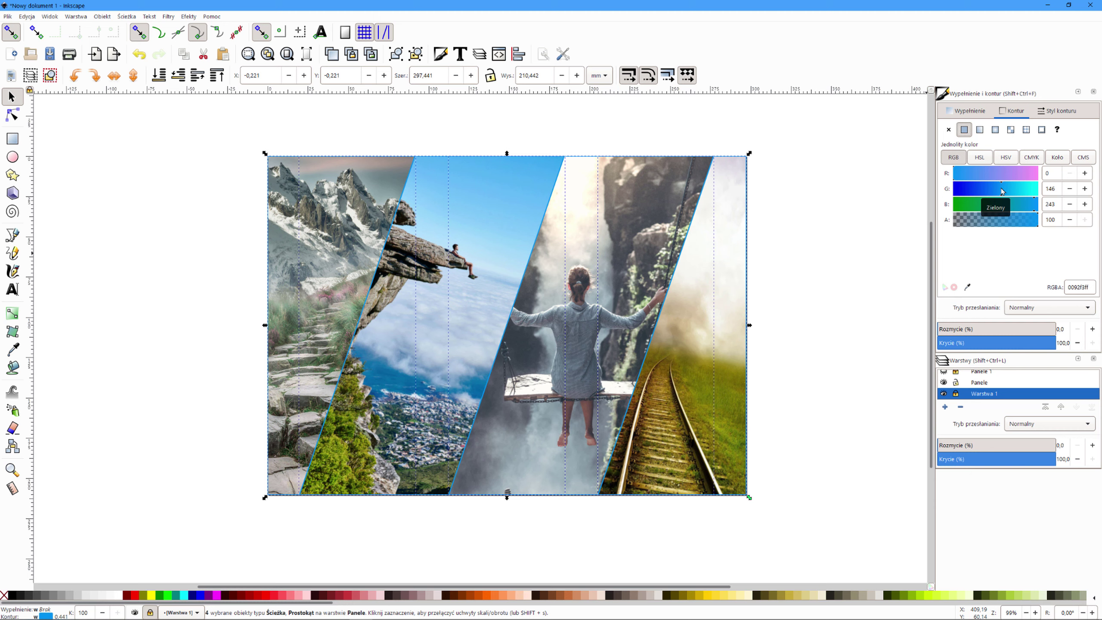
left_click(997, 192)
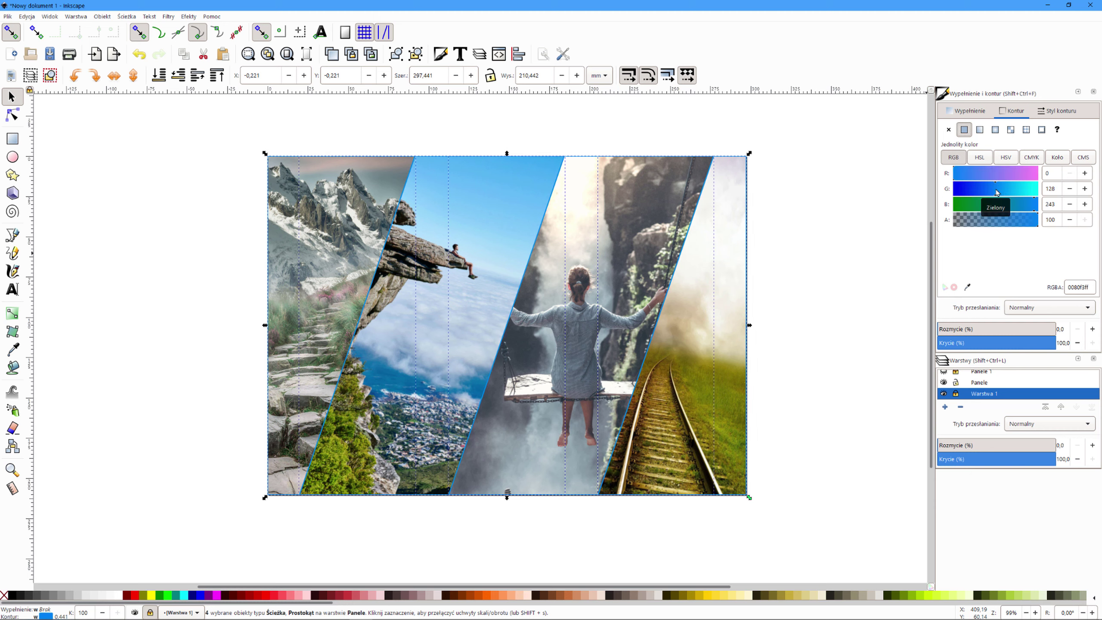
left_click(1057, 110)
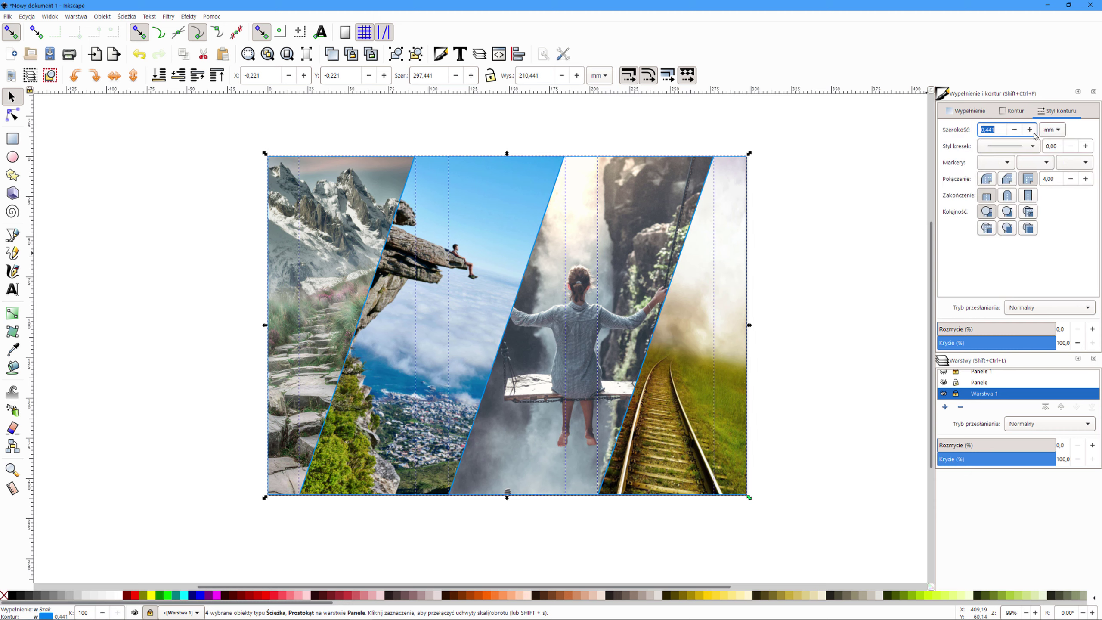
- Recolour the panel strokes to cyan 00e5f3 and set their width to 0,241 mm
left_click(1029, 130)
left_click(1029, 130)
left_click(1029, 130)
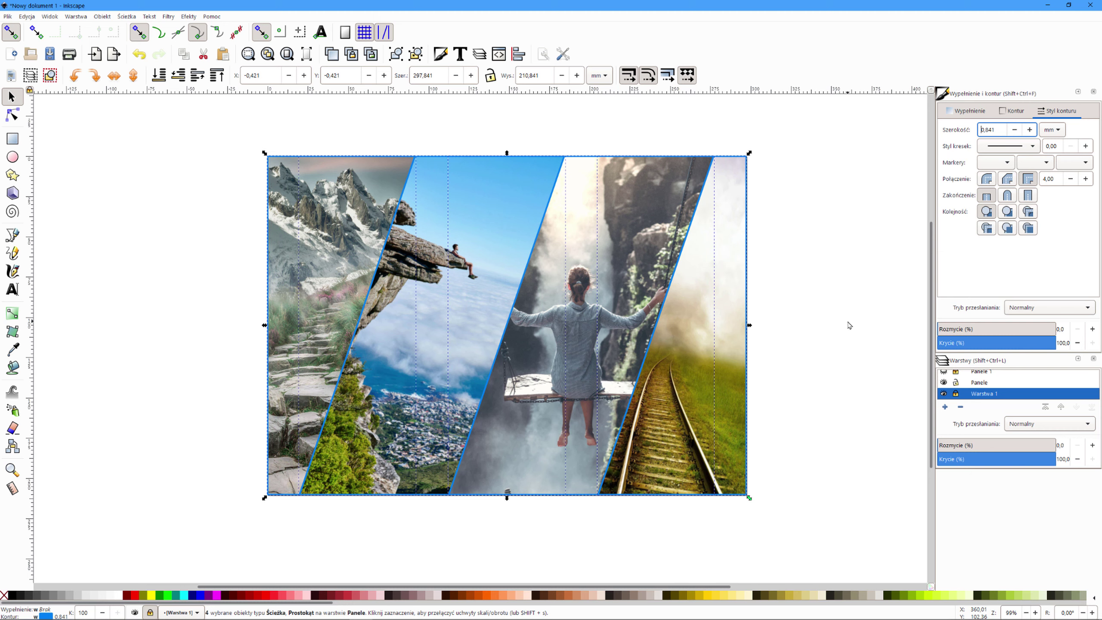
key("Return")
left_click(1014, 111)
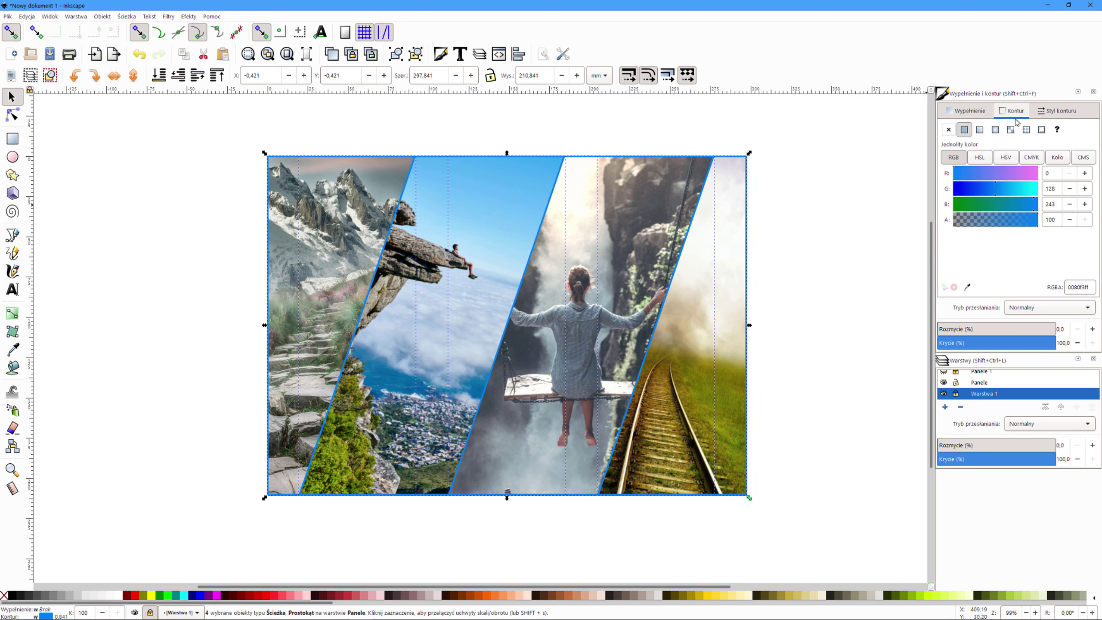
left_click(1034, 189)
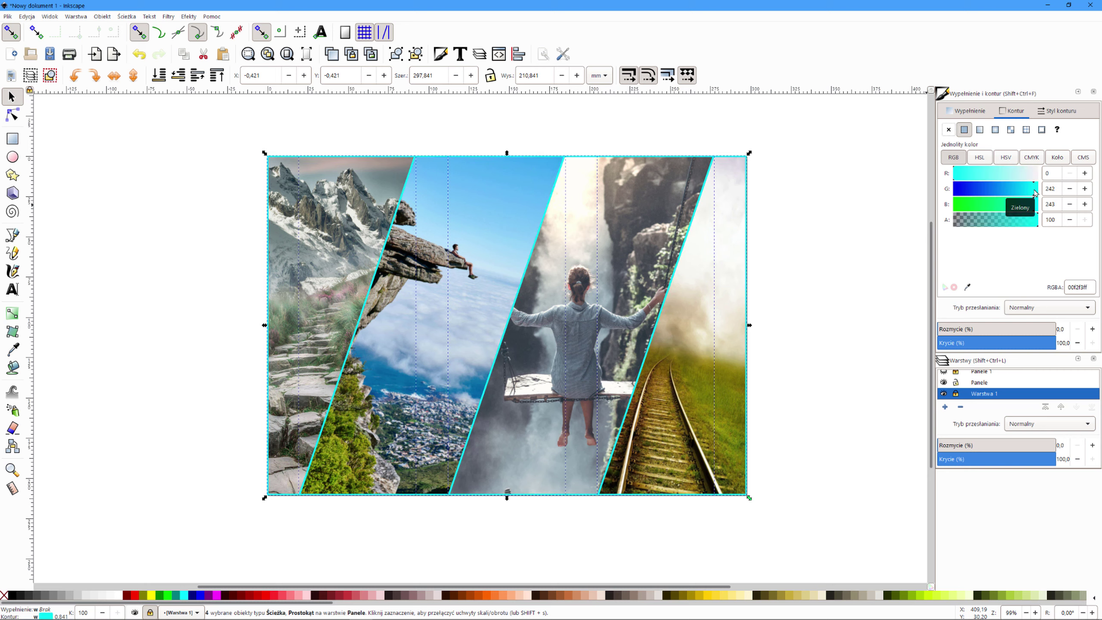
left_click_drag(1034, 191, 1030, 191)
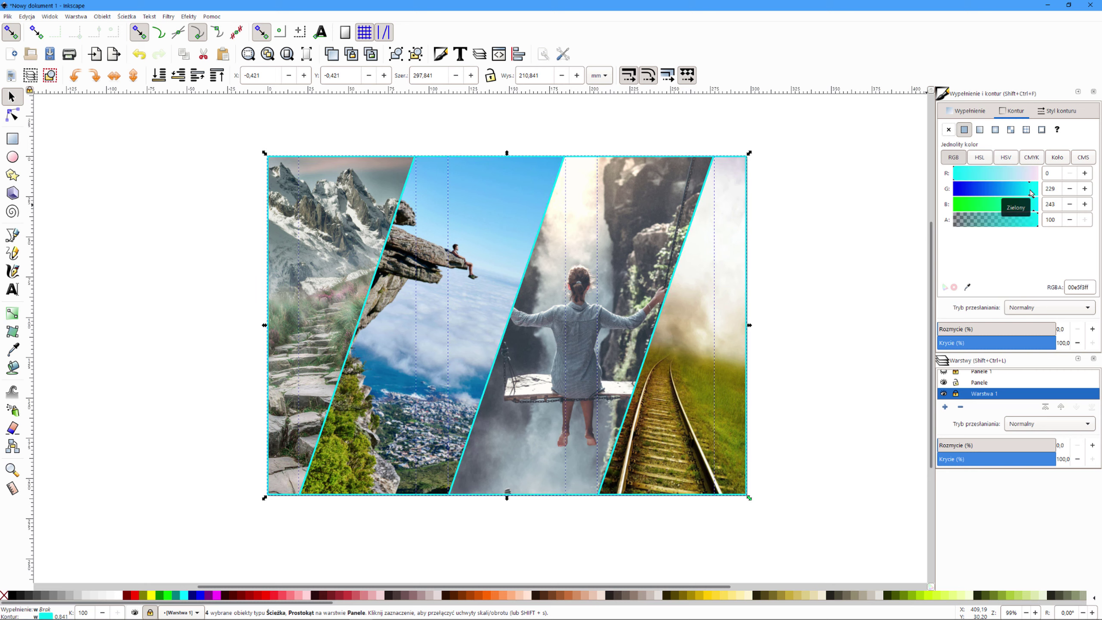
left_click(1066, 111)
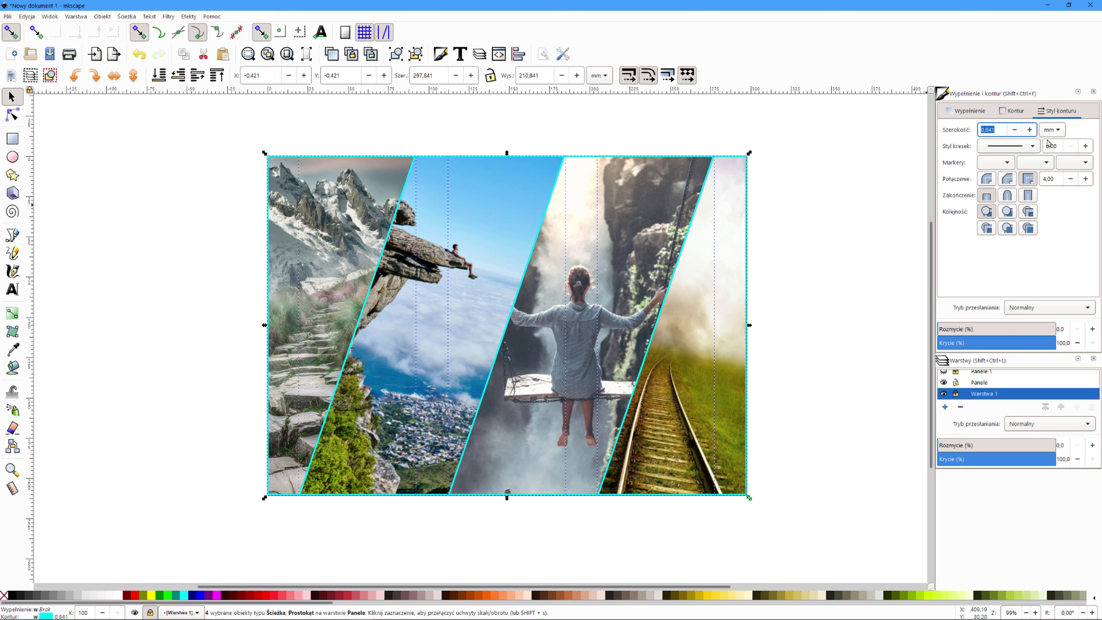
left_click(1013, 130)
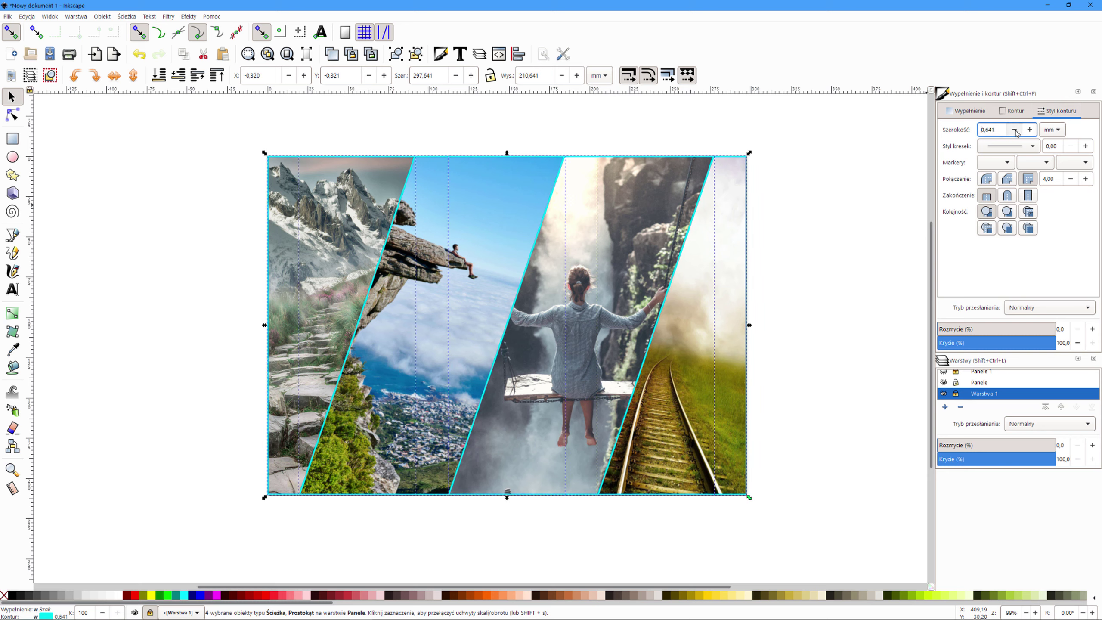
left_click(1014, 130)
left_click(1014, 130)
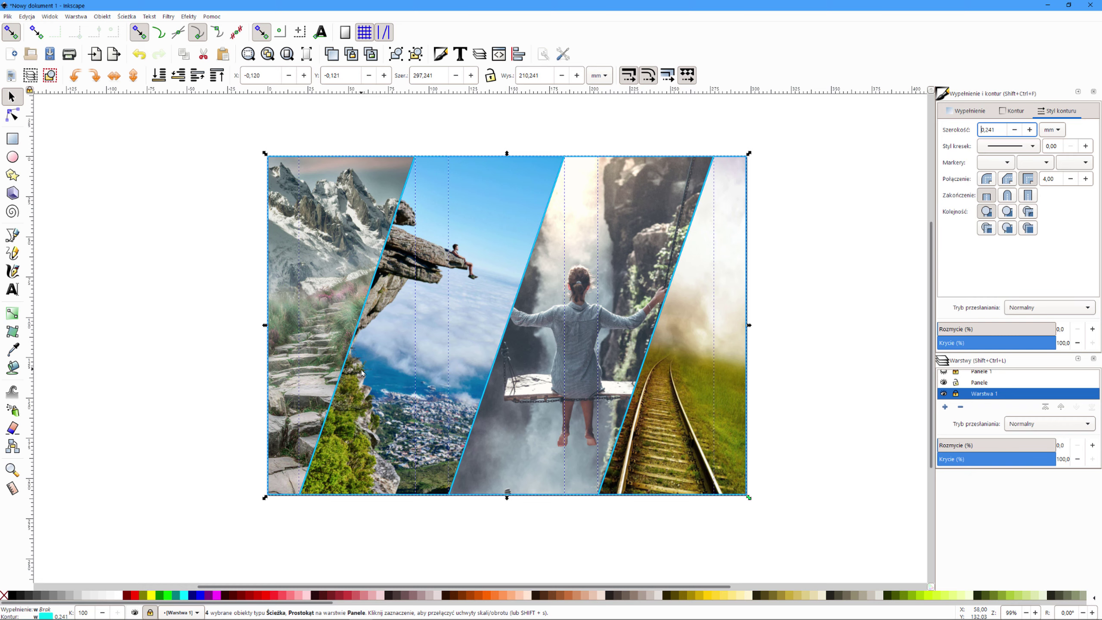
scroll(362, 372, "up", 1, "ctrl")
scroll(362, 372, "up", 3, "ctrl")
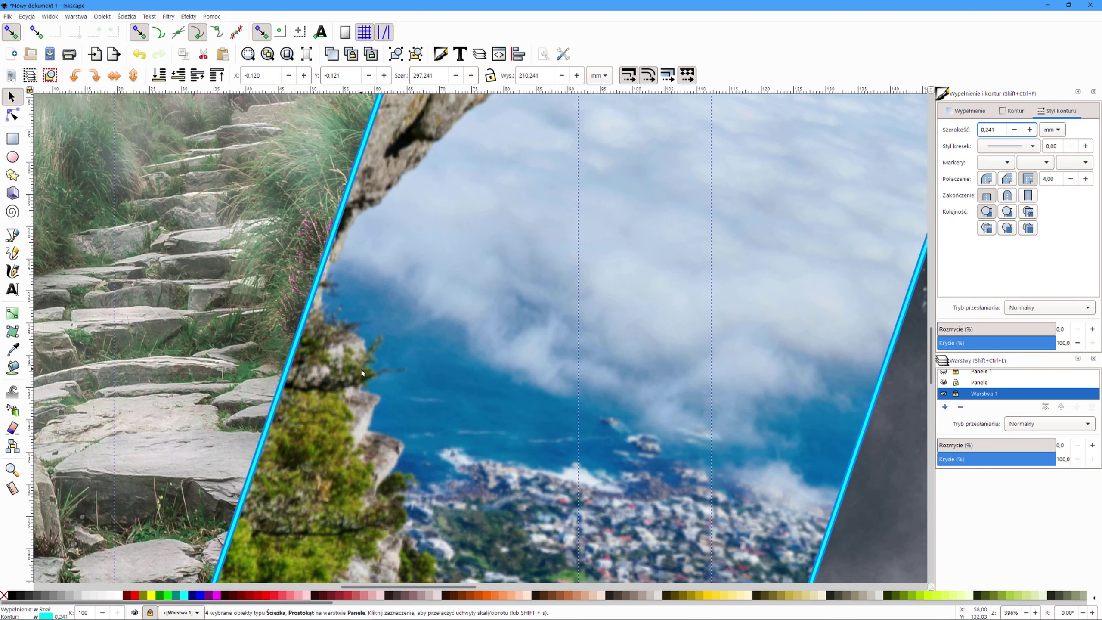
scroll(362, 371, "up", 2, "ctrl")
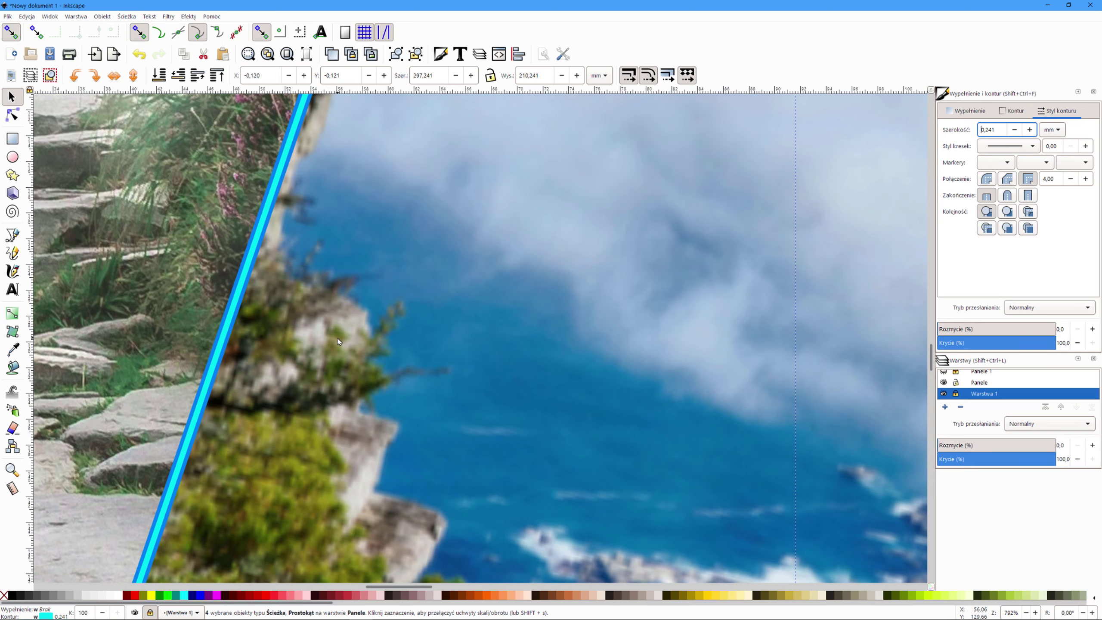
type("1")
scroll(338, 342, "down", 2, "ctrl")
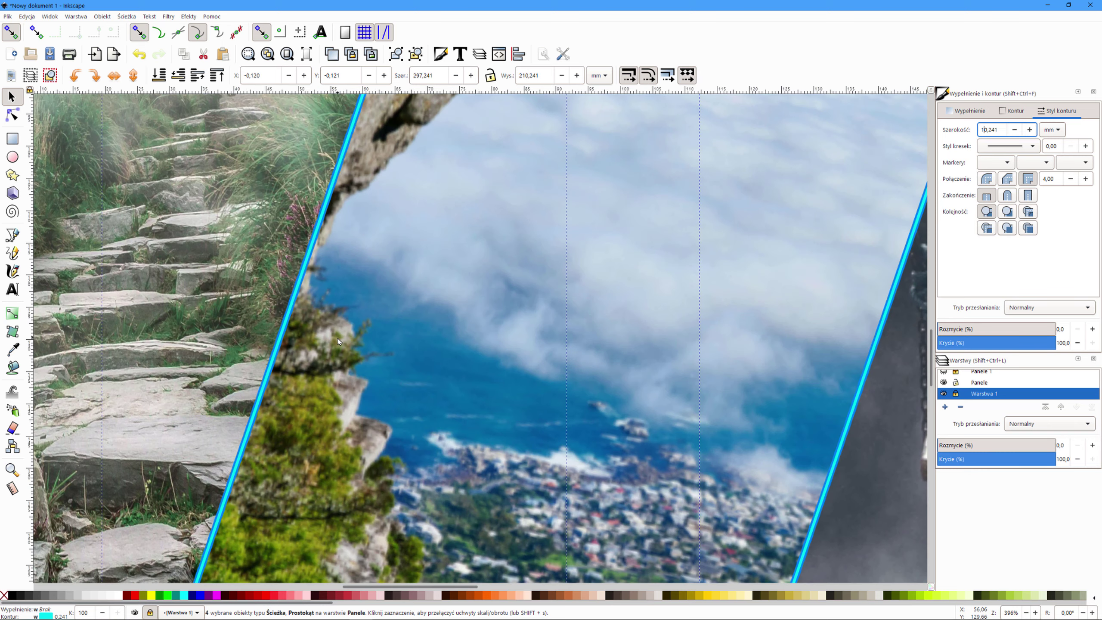
scroll(339, 342, "down", 1, "ctrl")
scroll(339, 342, "down", 2, "ctrl")
scroll(338, 342, "down", 1, "ctrl")
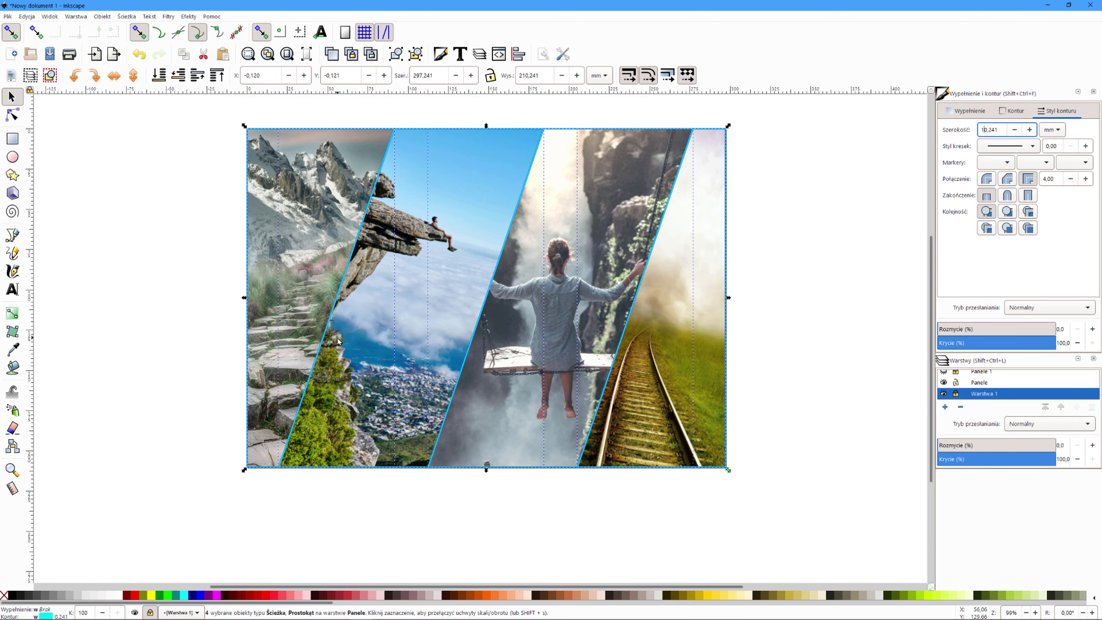
key("Return")
left_click(176, 326)
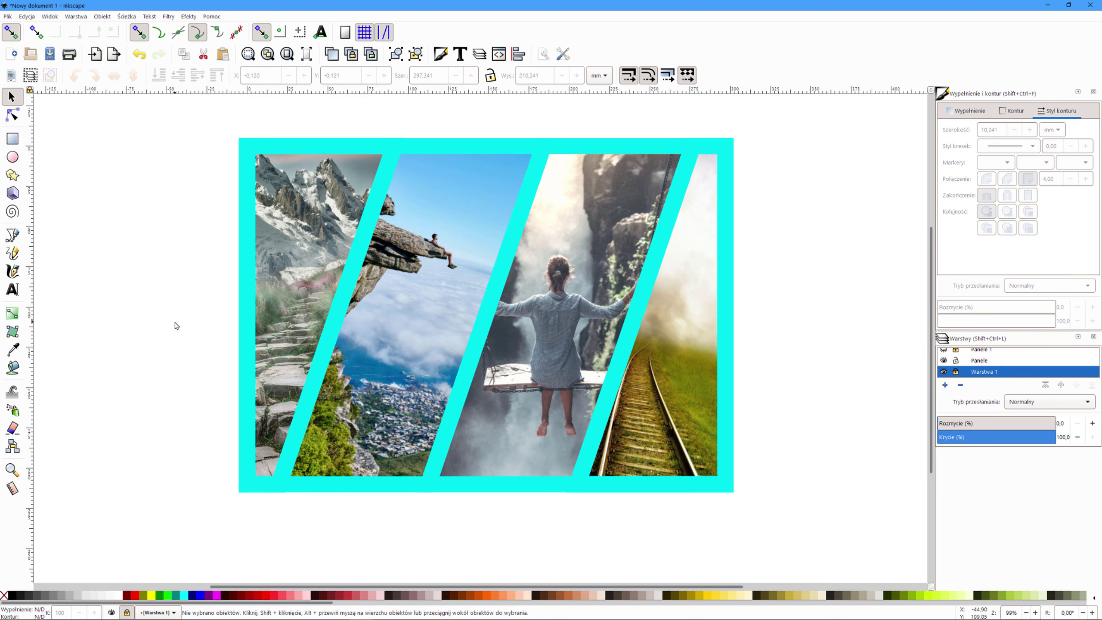
key("ctrl")
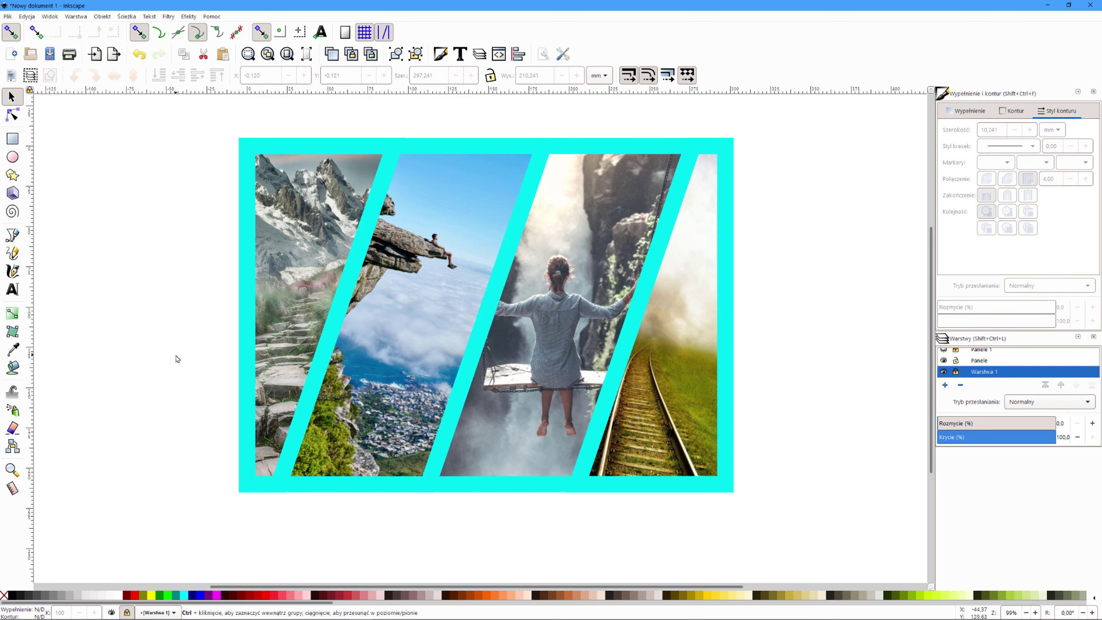
key("ctrl+z")
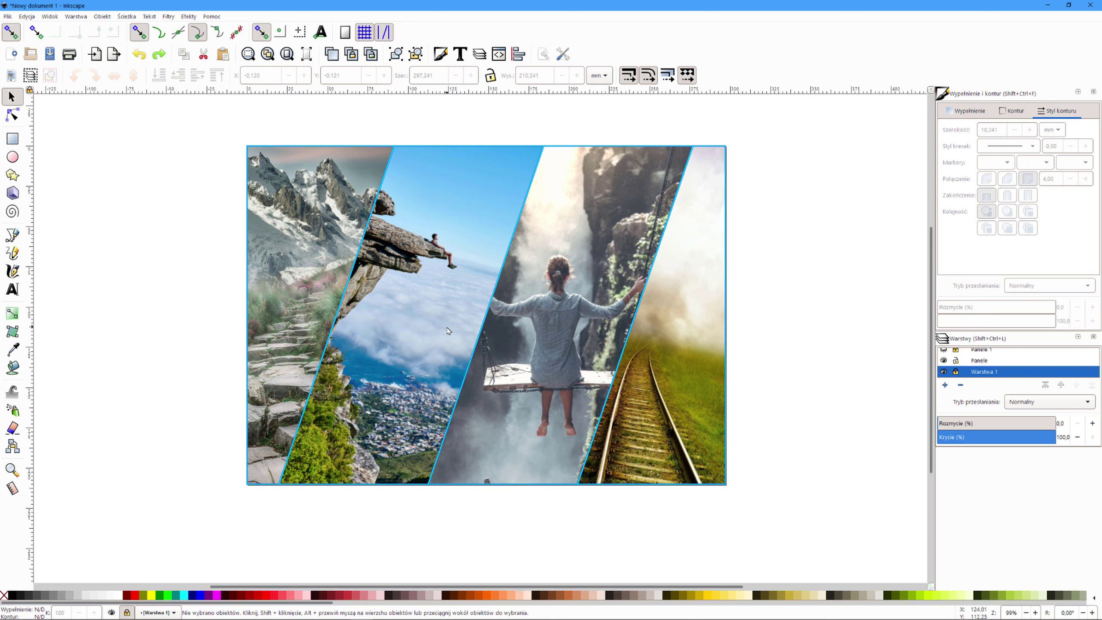
- Select the eight panel outlines and make Panele current, toggling its visibility off and on
left_click_drag(217, 126, 800, 531)
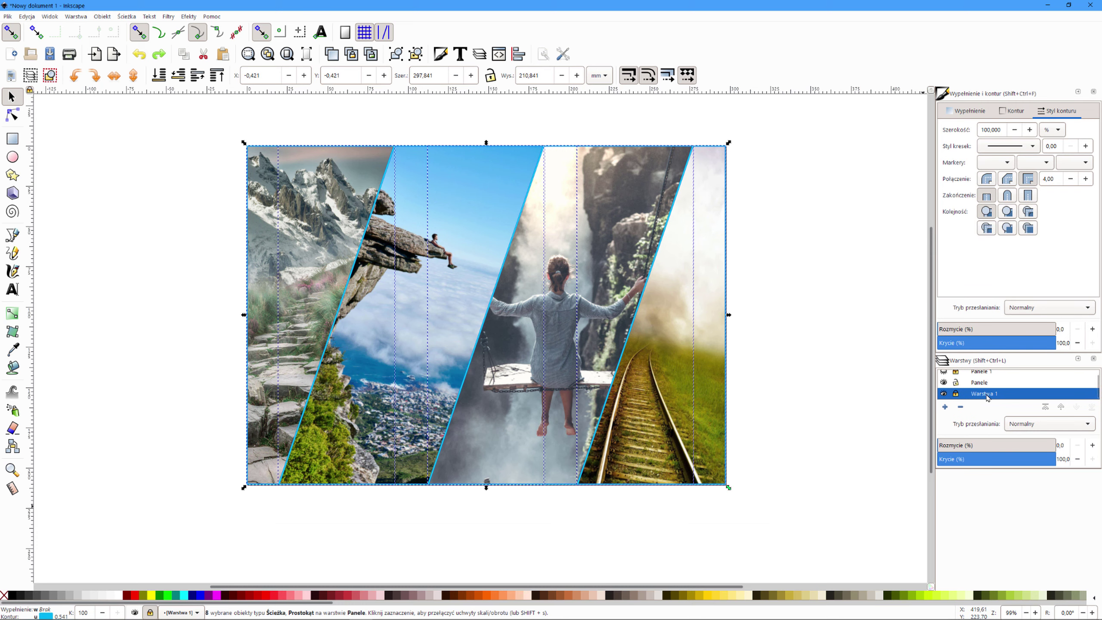
left_click(982, 383)
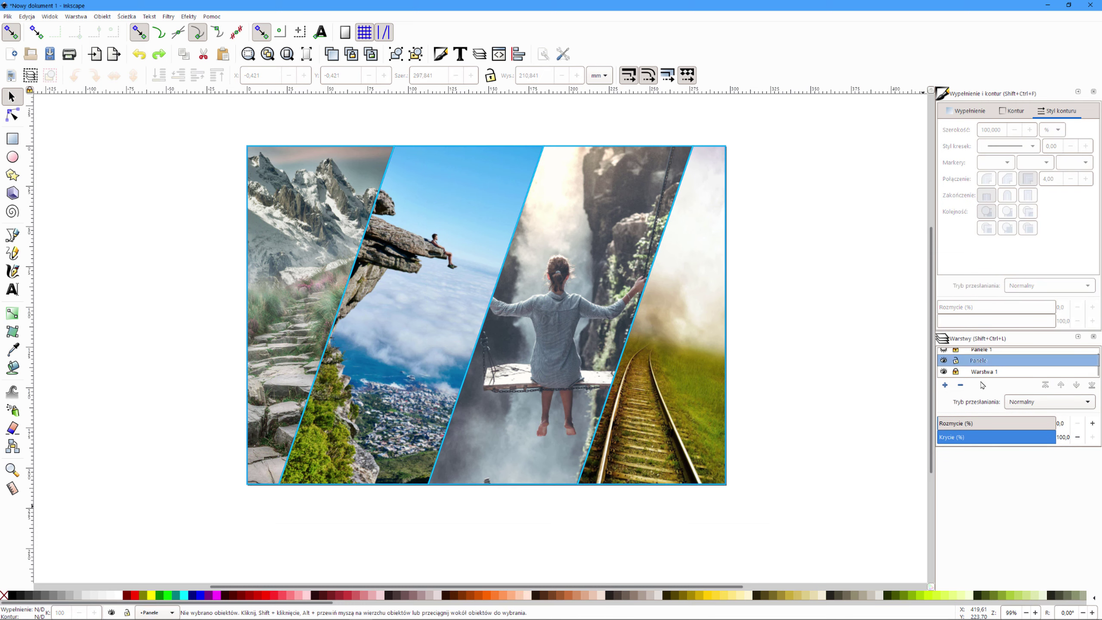
left_click(943, 360)
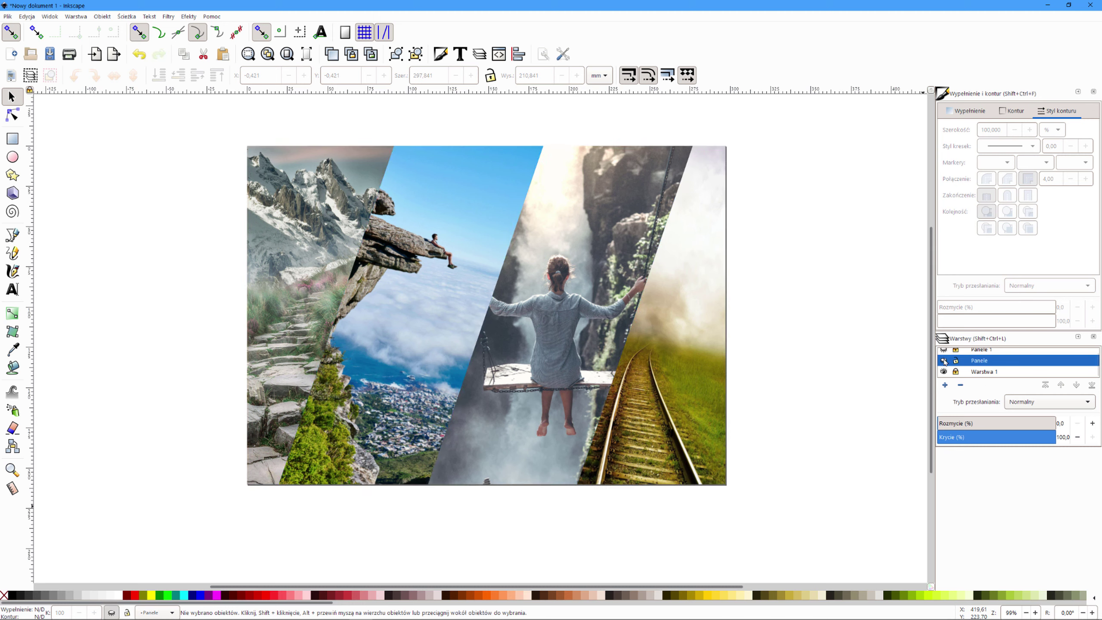
left_click(943, 361)
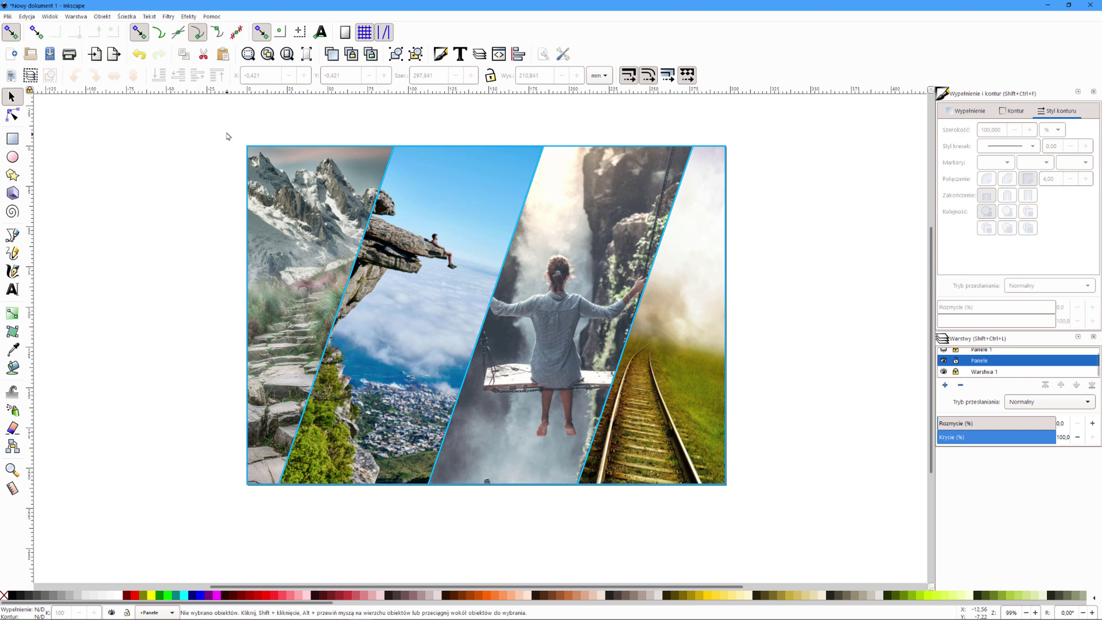
- Test-move the panel outlines down, undo it, then lock and hide the Panele layer
mouse_move(224, 121)
left_mouse_down()
mouse_move(635, 476)
mouse_move(779, 521)
left_mouse_up()
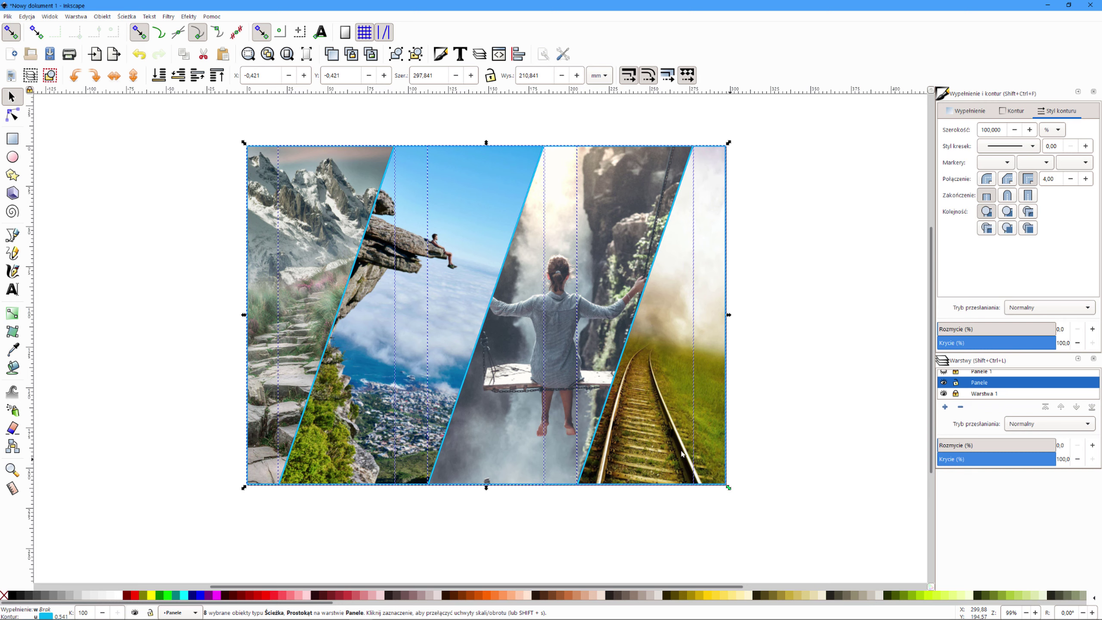
left_click_drag(559, 485, 559, 528)
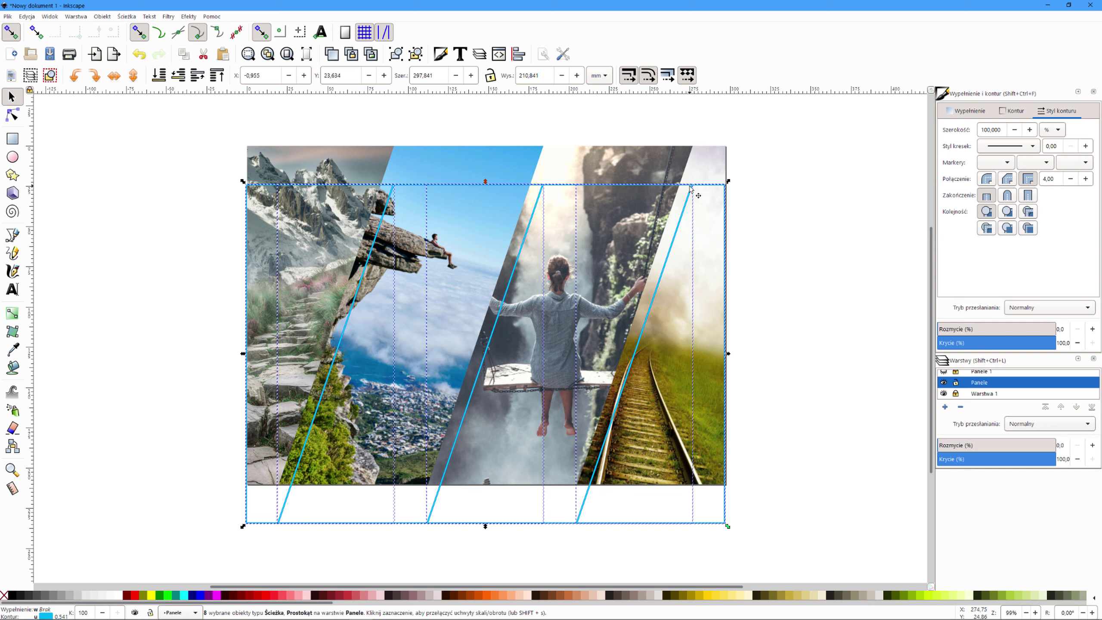
key("ctrl+z")
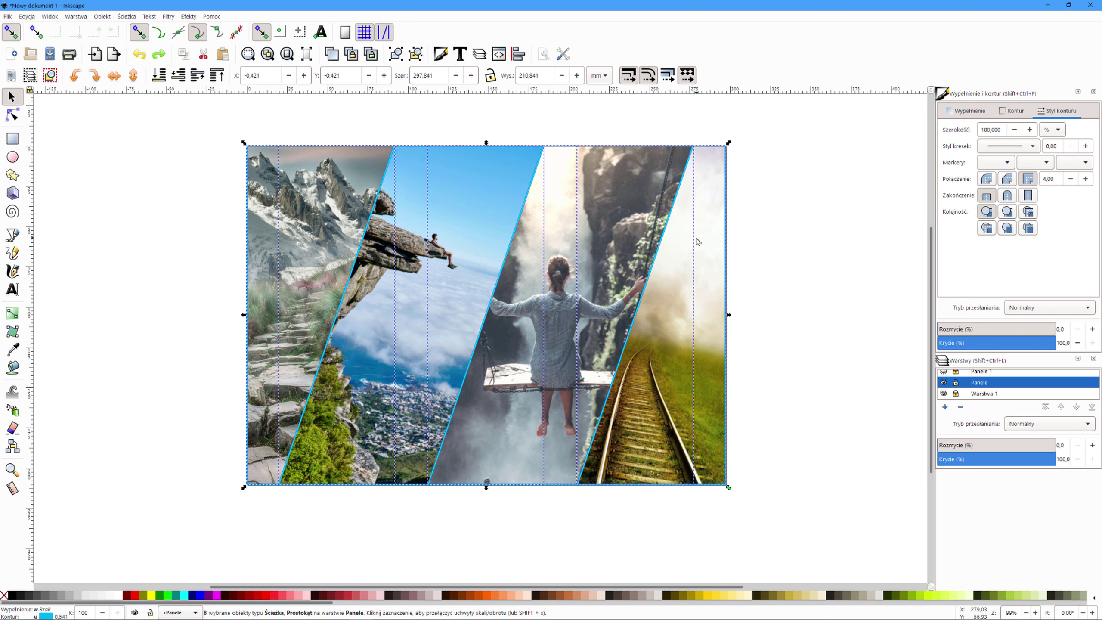
key("ctrl")
left_click(837, 376)
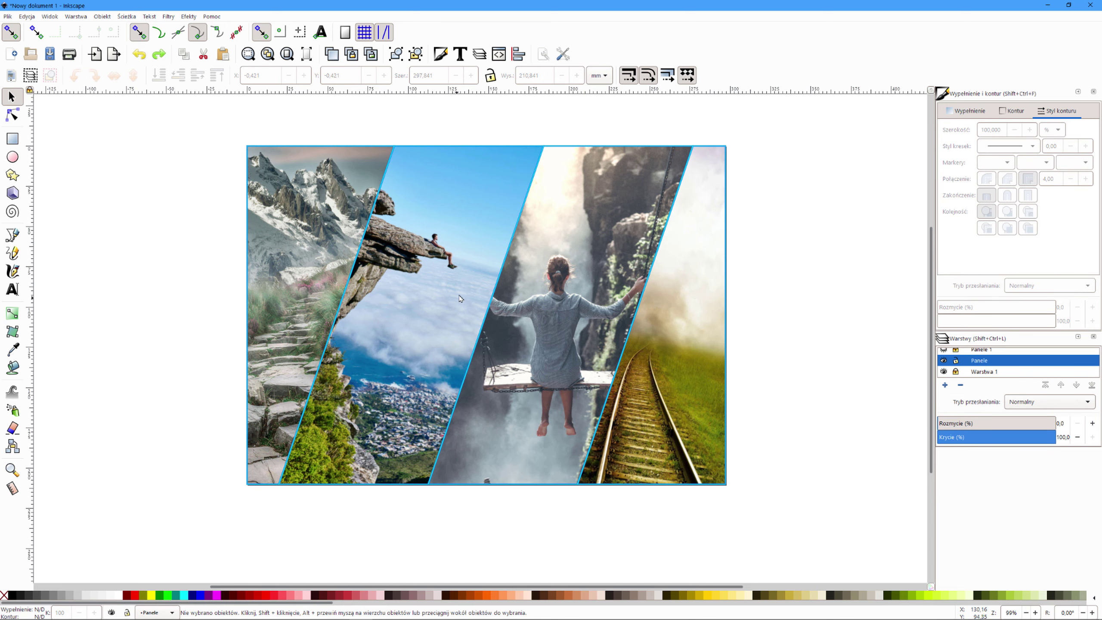
left_click(954, 361)
left_click(945, 361)
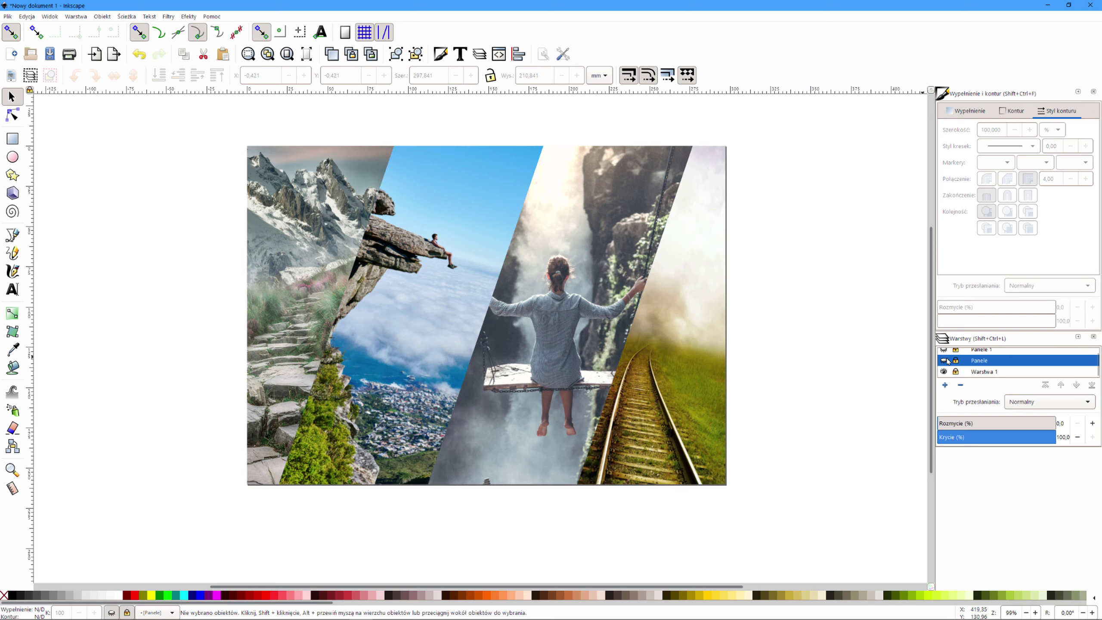
- Show and unlock Panele 1, then delete the green rectangles covering the page
left_click(974, 351)
left_click(943, 354)
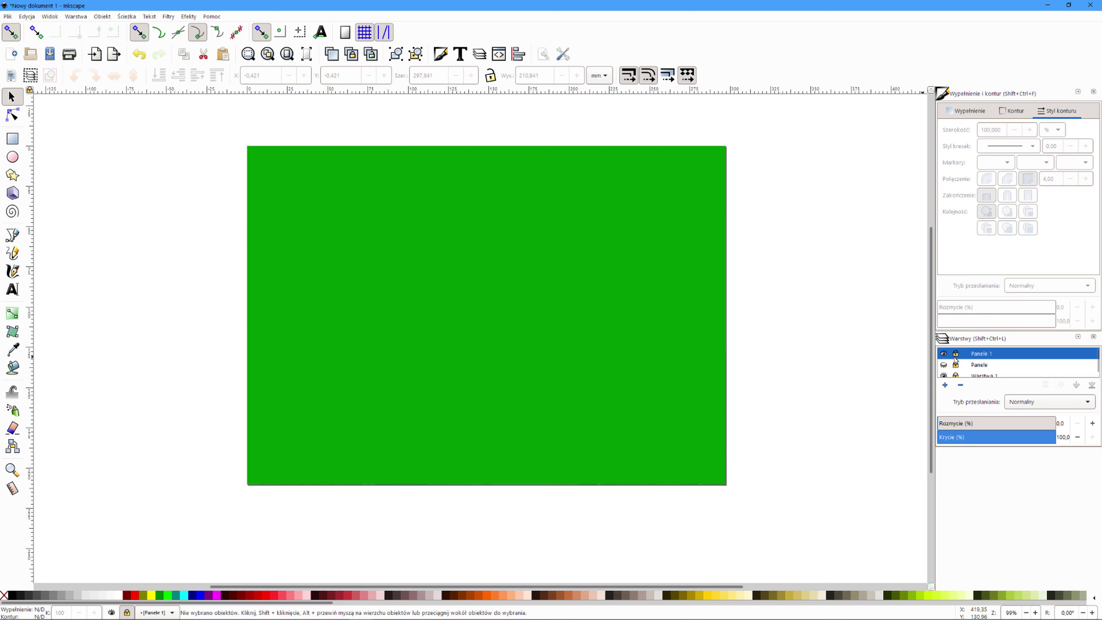
left_click(955, 354)
left_click_drag(214, 128, 759, 518)
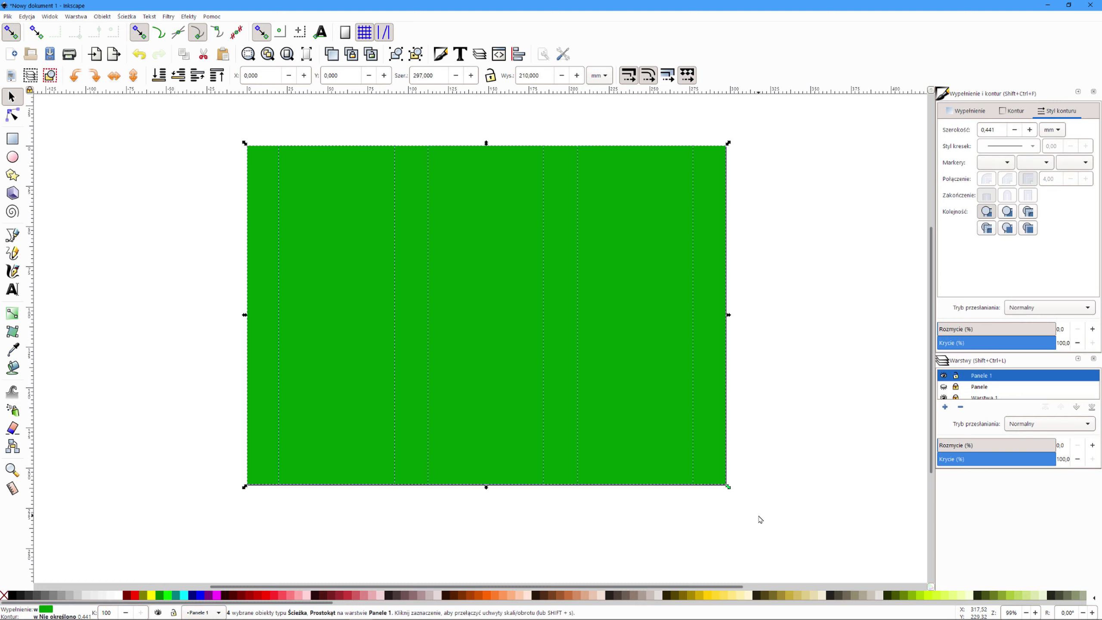
key("Delete")
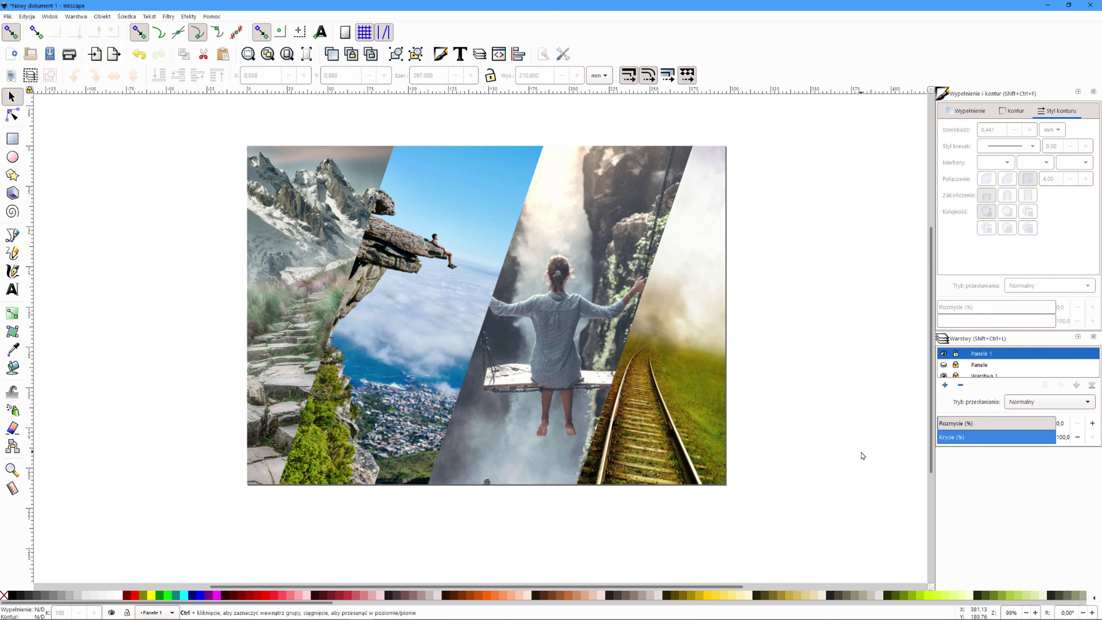
- Hide Panele 1 and select the four photos on the Warstwa 1 layer
key("alt")
key("ctrl+a")
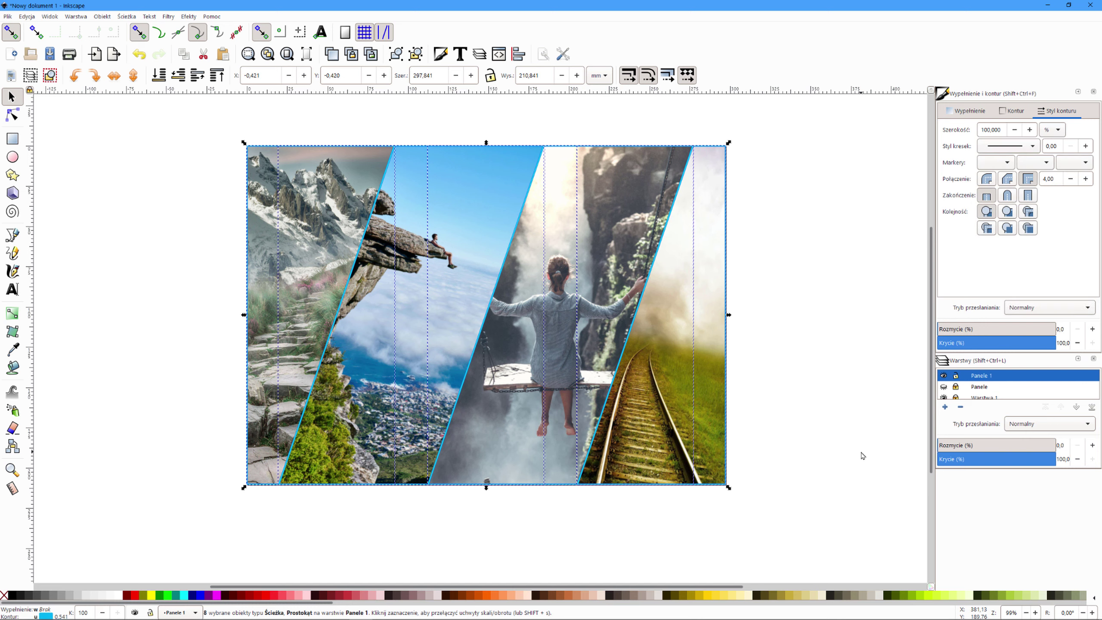
left_click(864, 451)
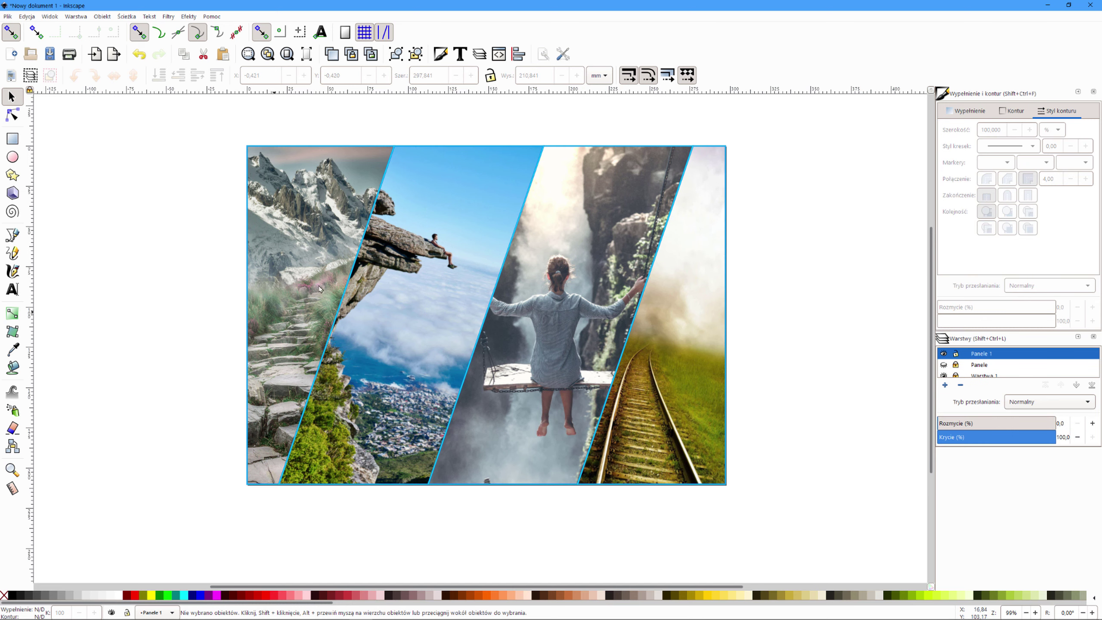
left_click(972, 375)
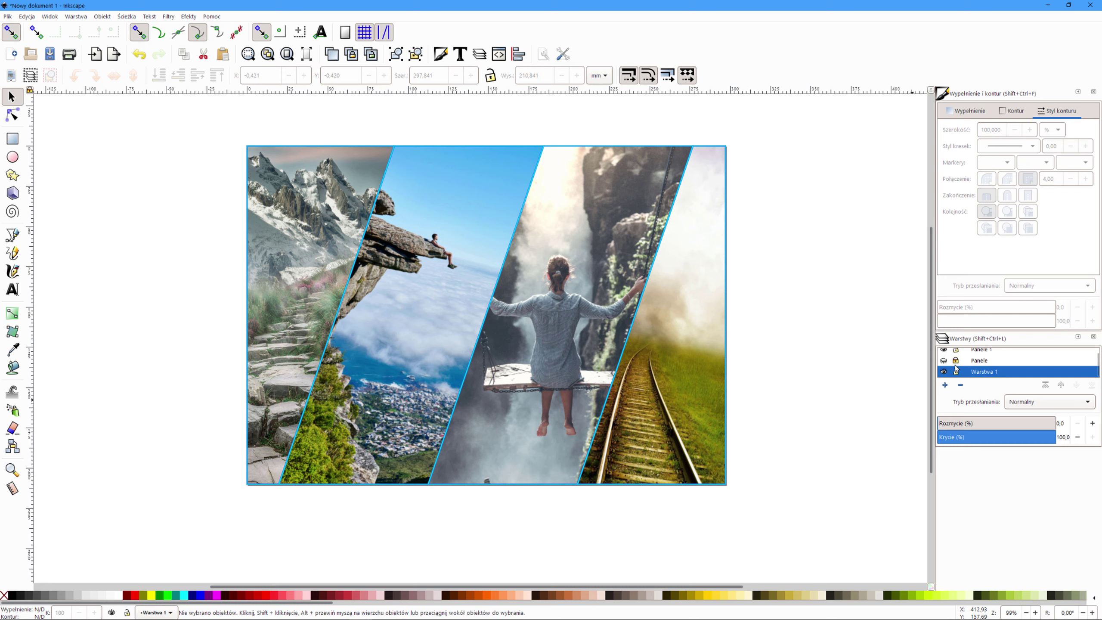
left_click(944, 353)
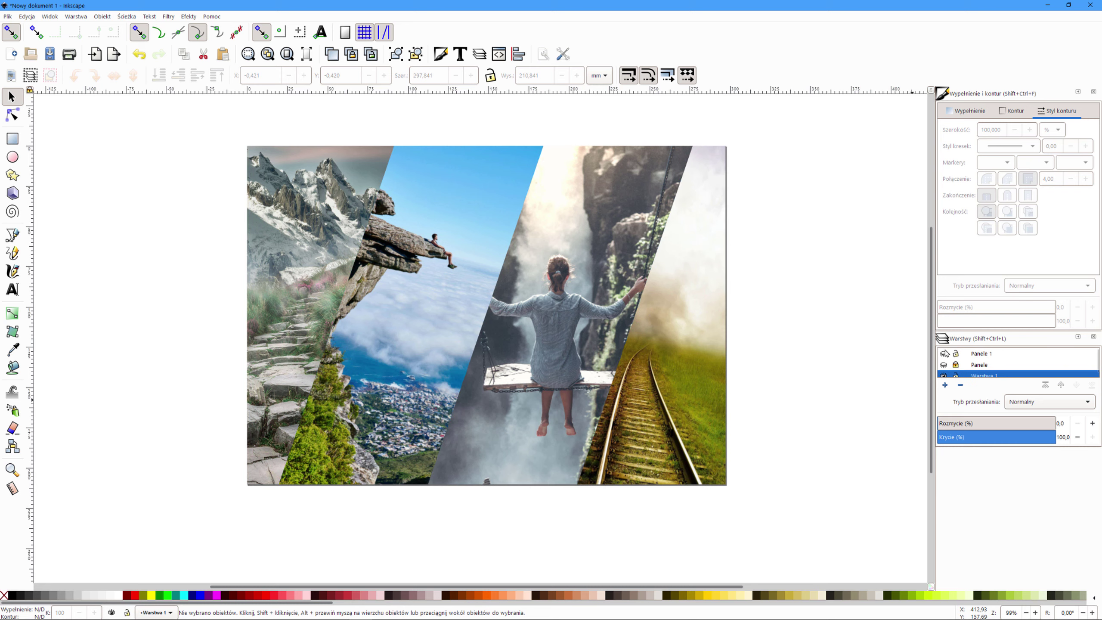
double_click(980, 375)
left_click_drag(224, 139, 768, 512)
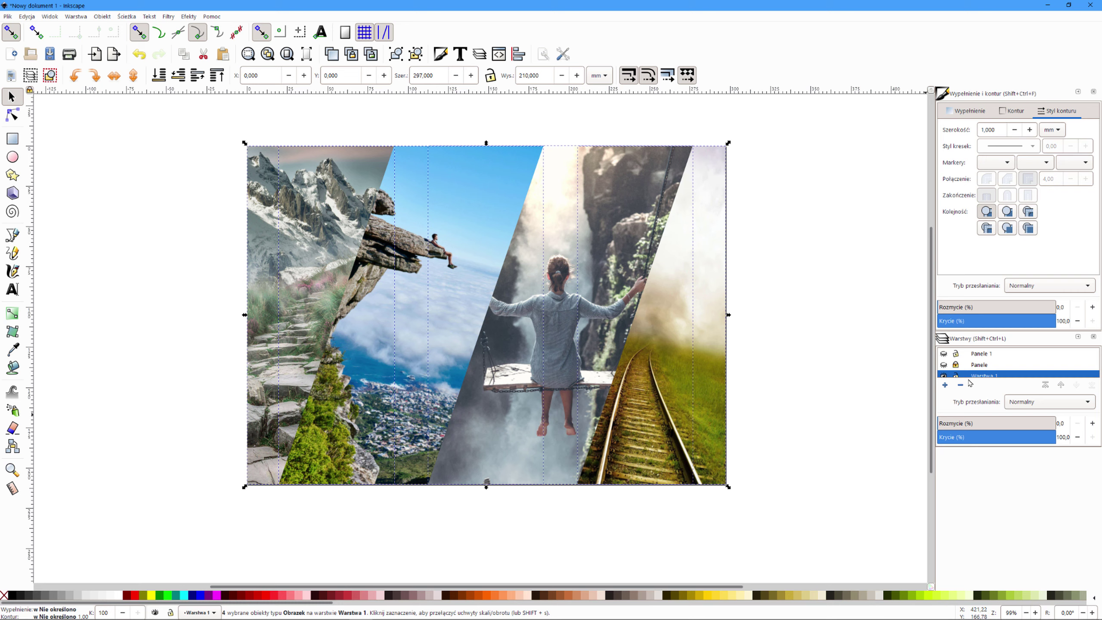
- Lock Warstwa 1, show Panele 1, and hide the Panele and Warstwa 1 layers
left_click(944, 365)
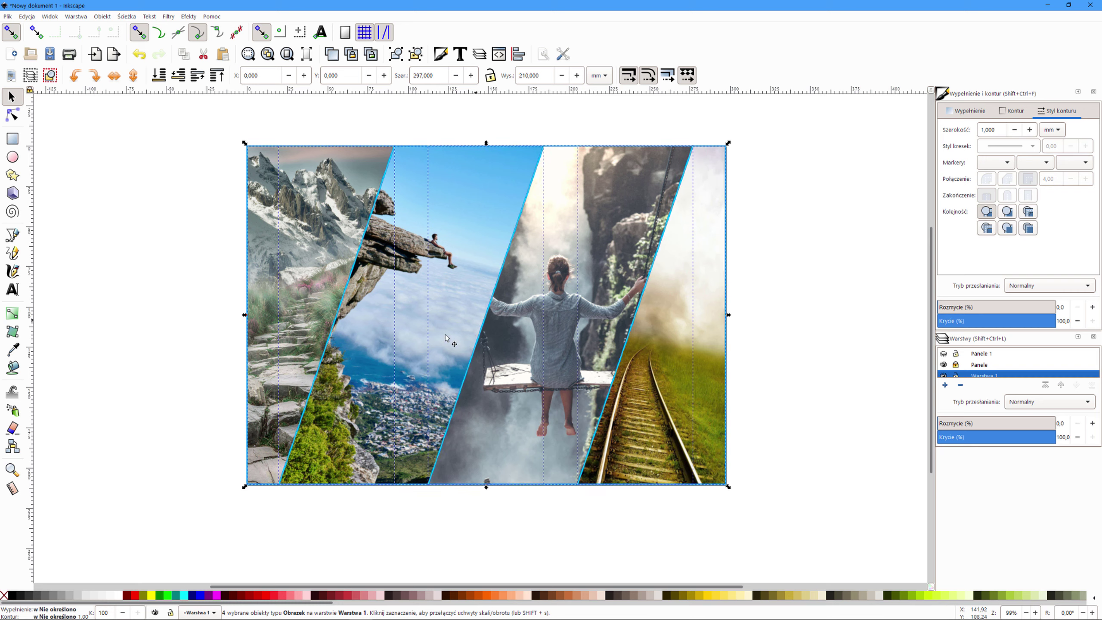
key("Escape")
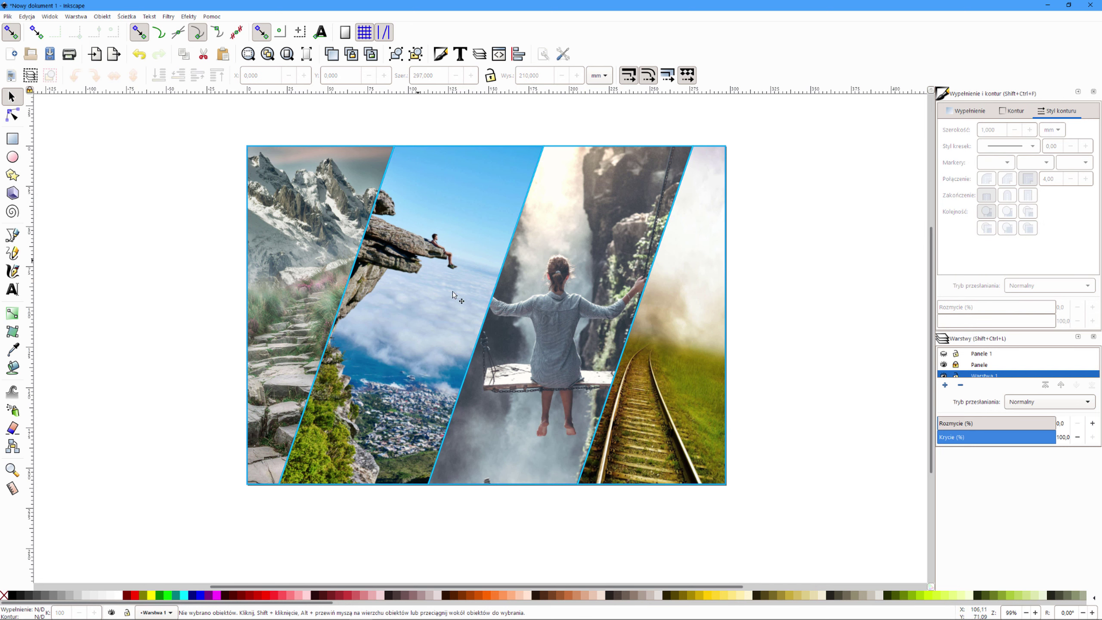
left_click(956, 376)
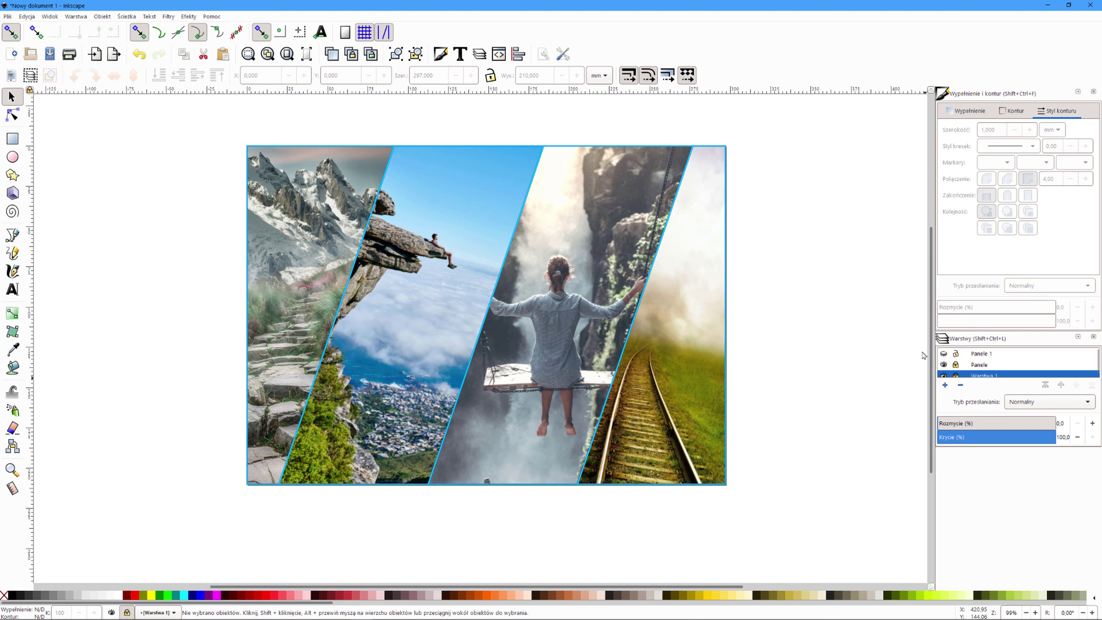
left_click(943, 353)
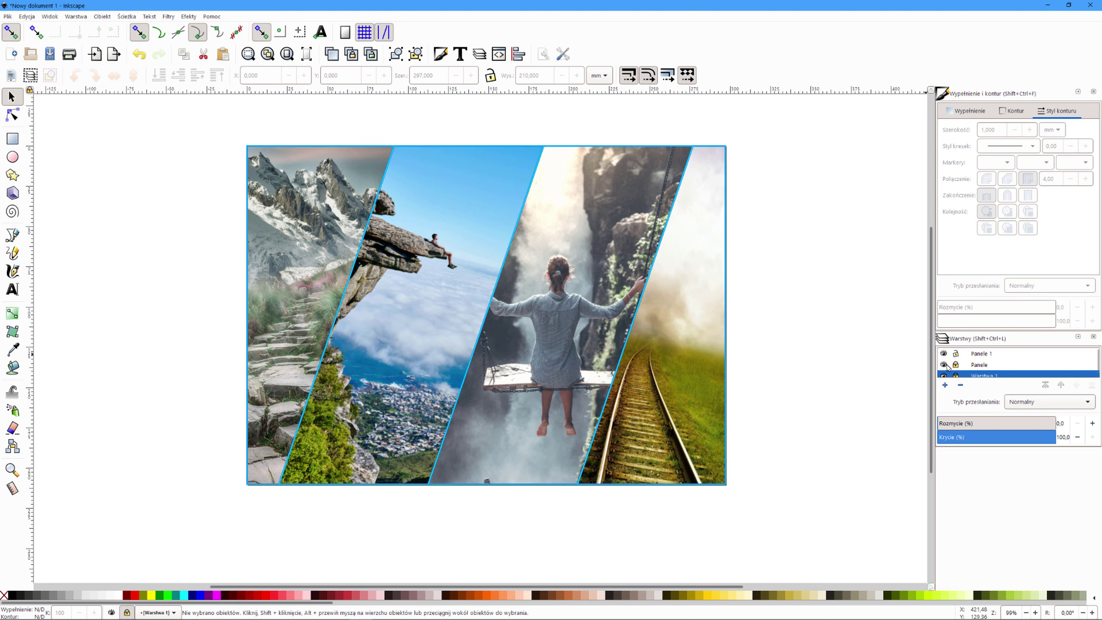
left_click(945, 365)
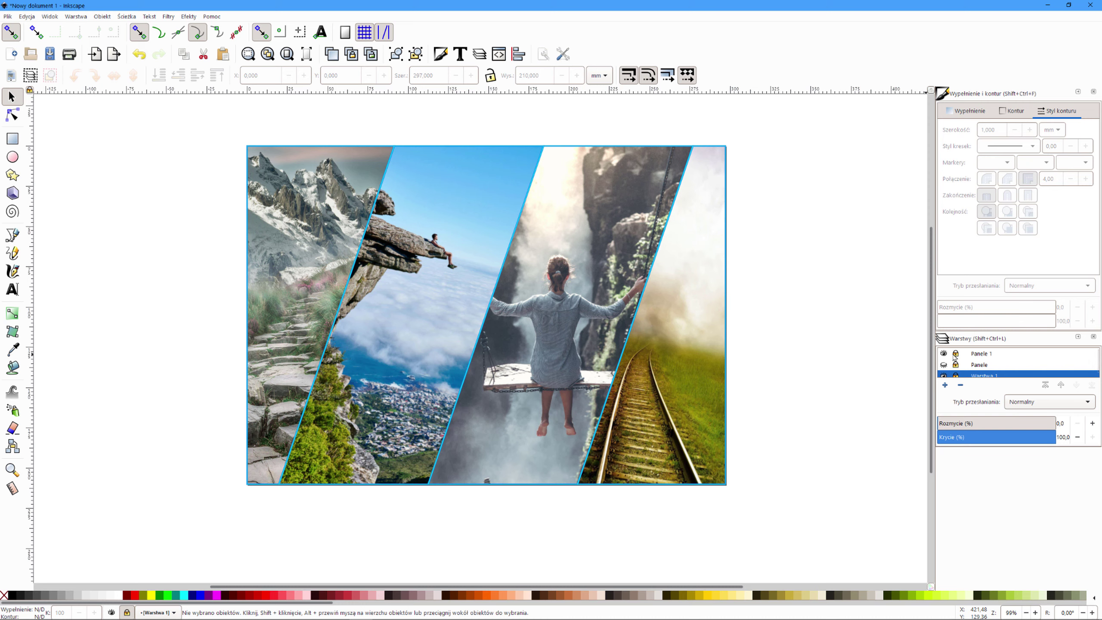
scroll(958, 373, "down", 1)
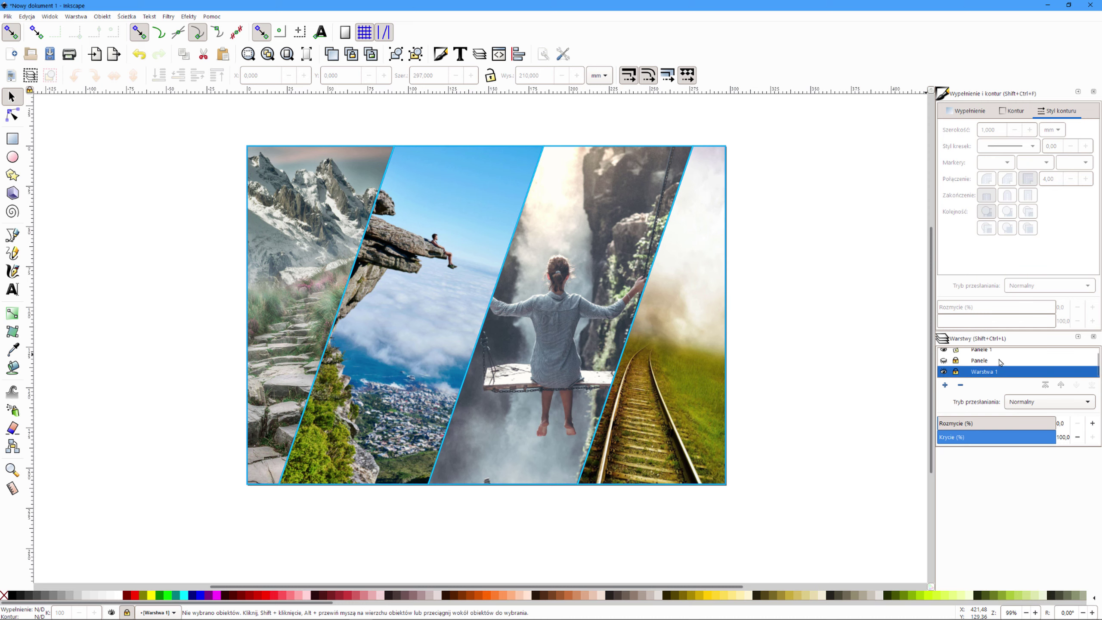
left_click(944, 372)
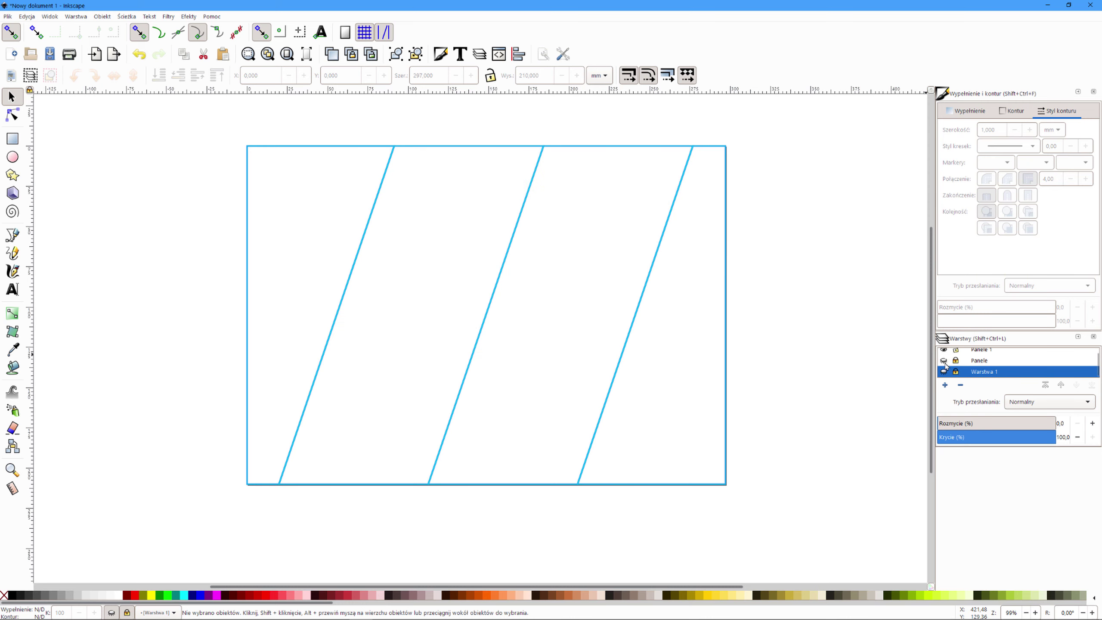
- Paste the four photos in place onto the Panele 1 layer
scroll(980, 354, "up", 1)
left_click(982, 355)
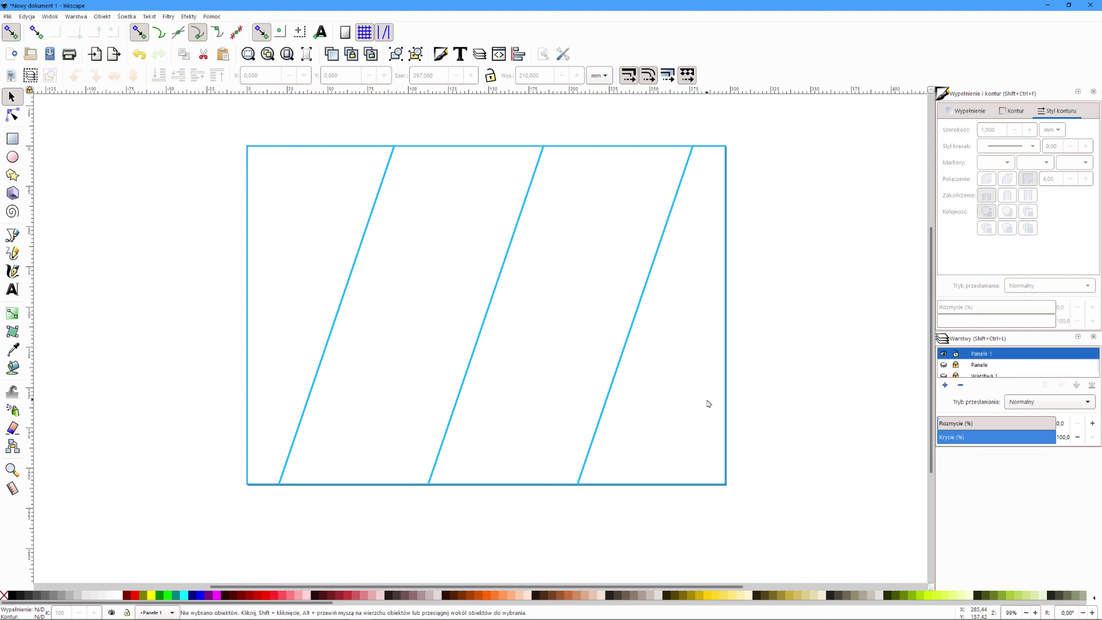
key("ctrl+alt+v")
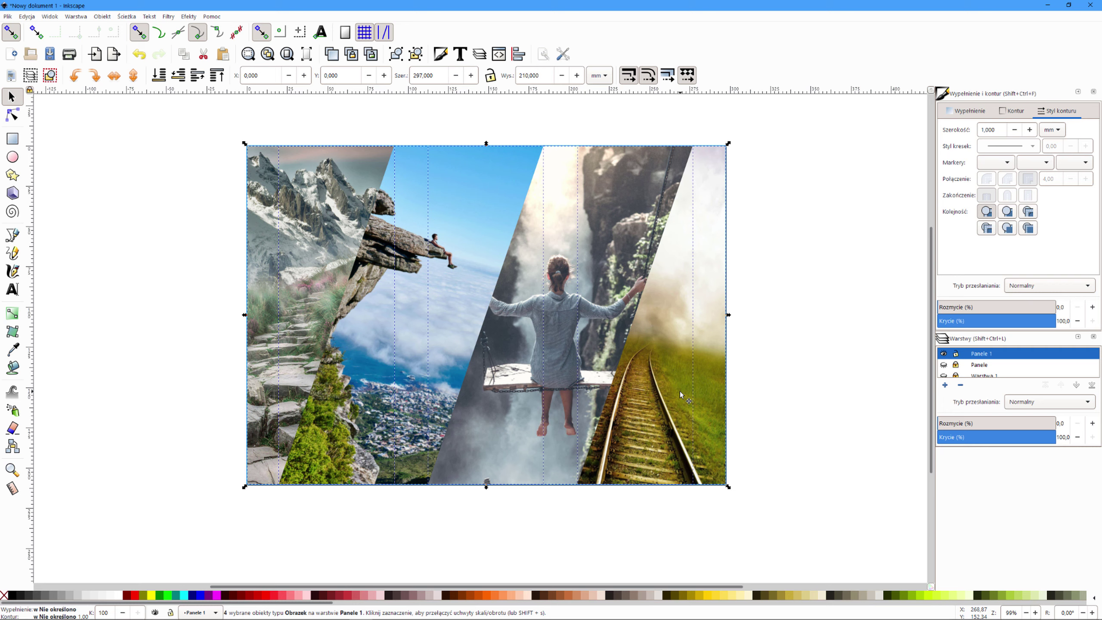
key("ctrl+Page_Down")
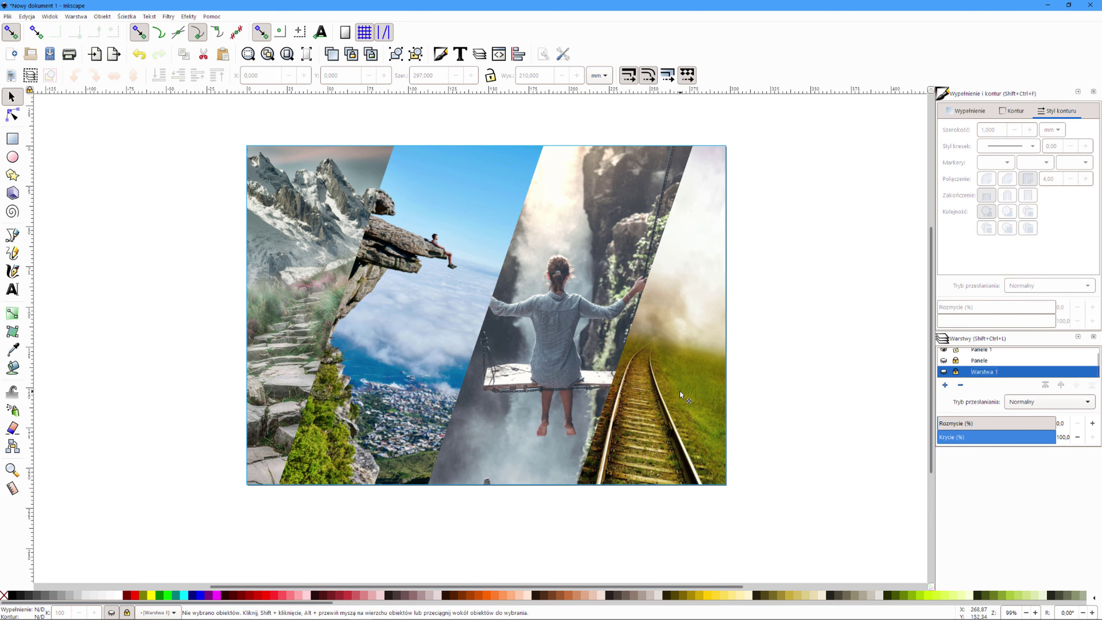
left_click(276, 318)
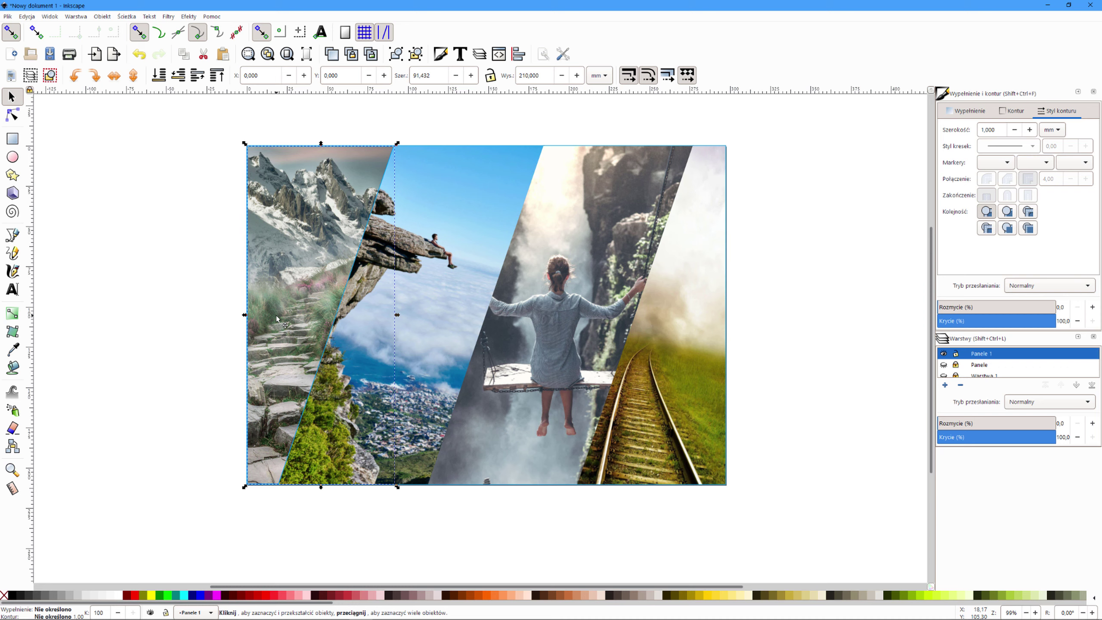
left_click(395, 343)
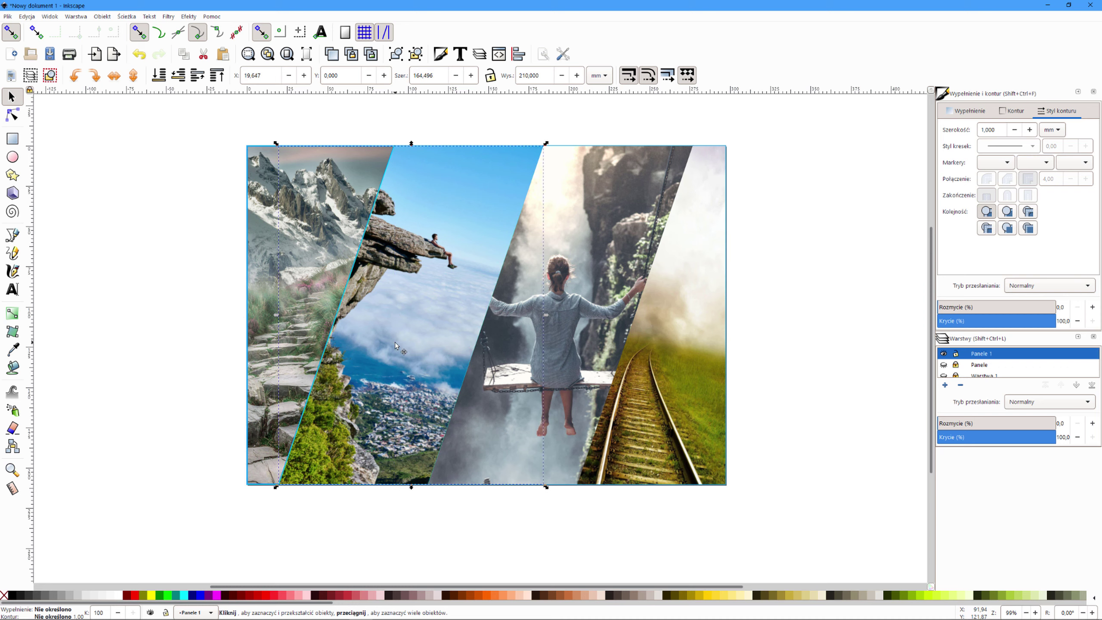
left_click(556, 349)
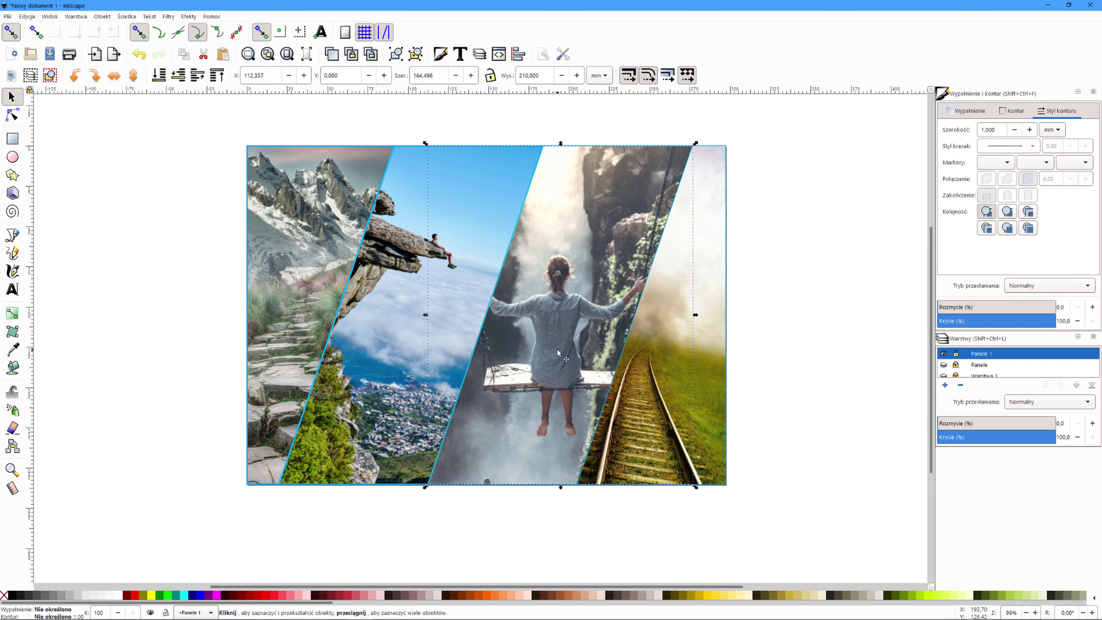
left_click(663, 365)
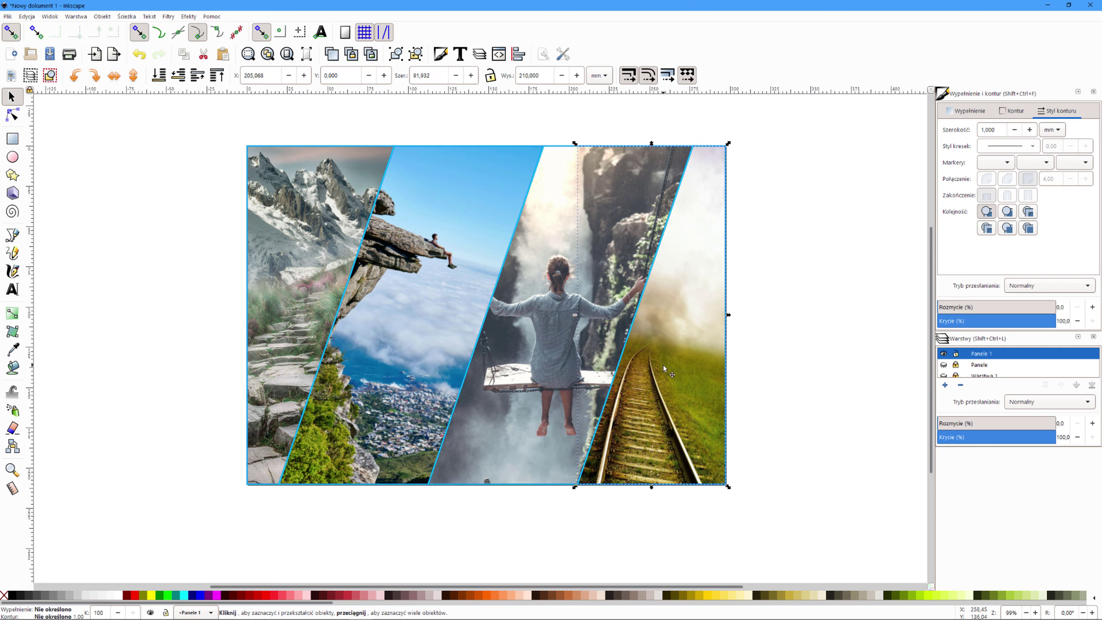
left_click(265, 298)
key("ctrl+z")
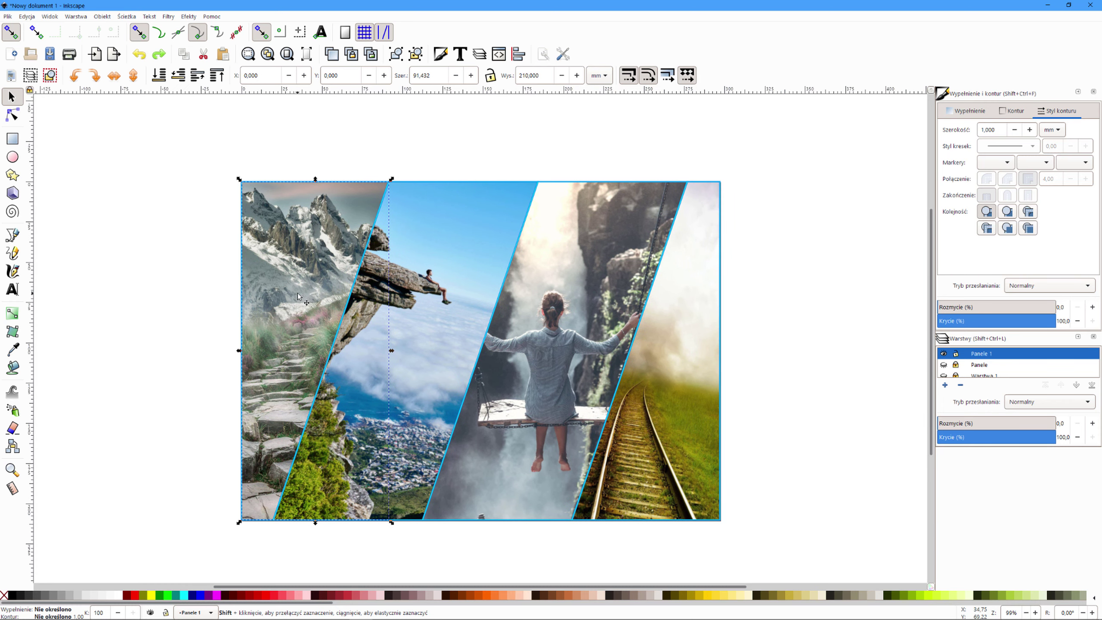
- Test-move the mountain photo and its wedge frame, then undo both moves
left_click_drag(298, 285, 253, 315)
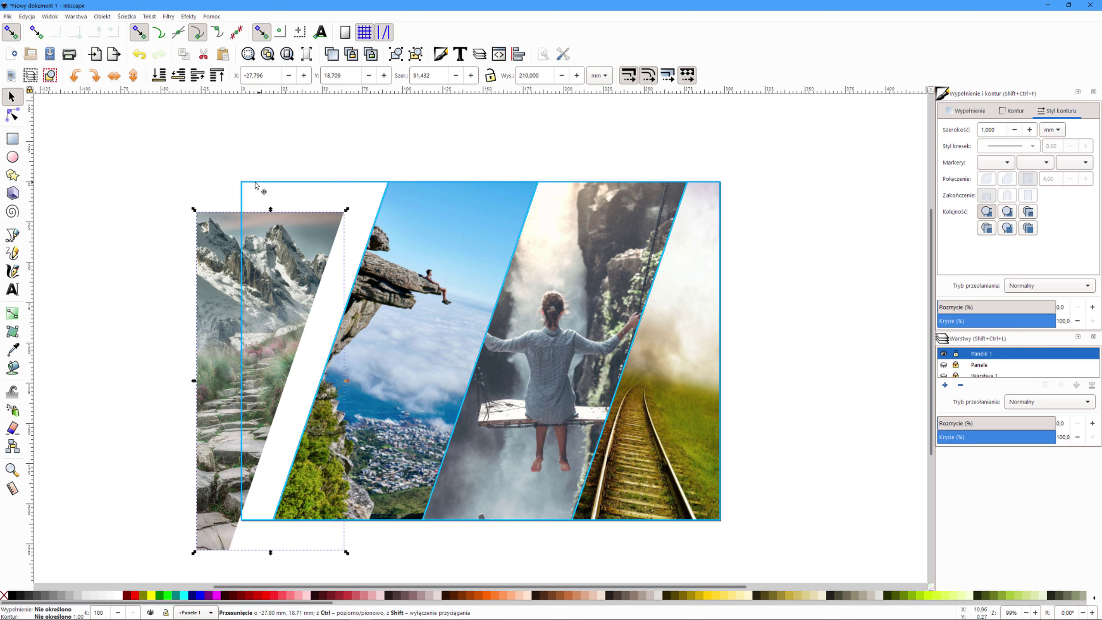
left_click_drag(258, 185, 242, 184)
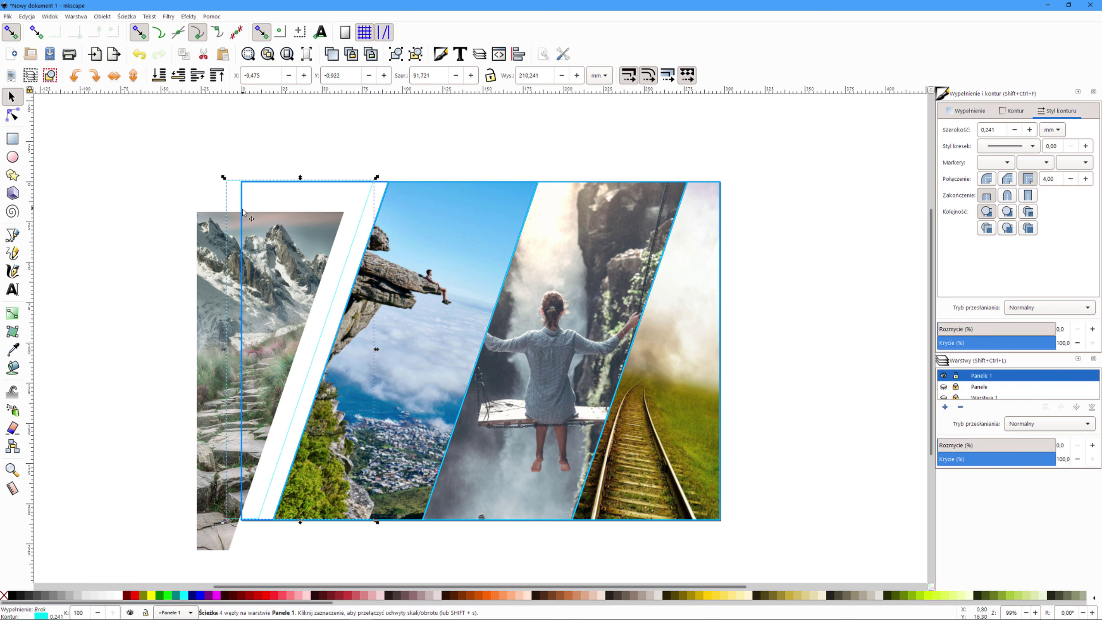
key("ctrl+z")
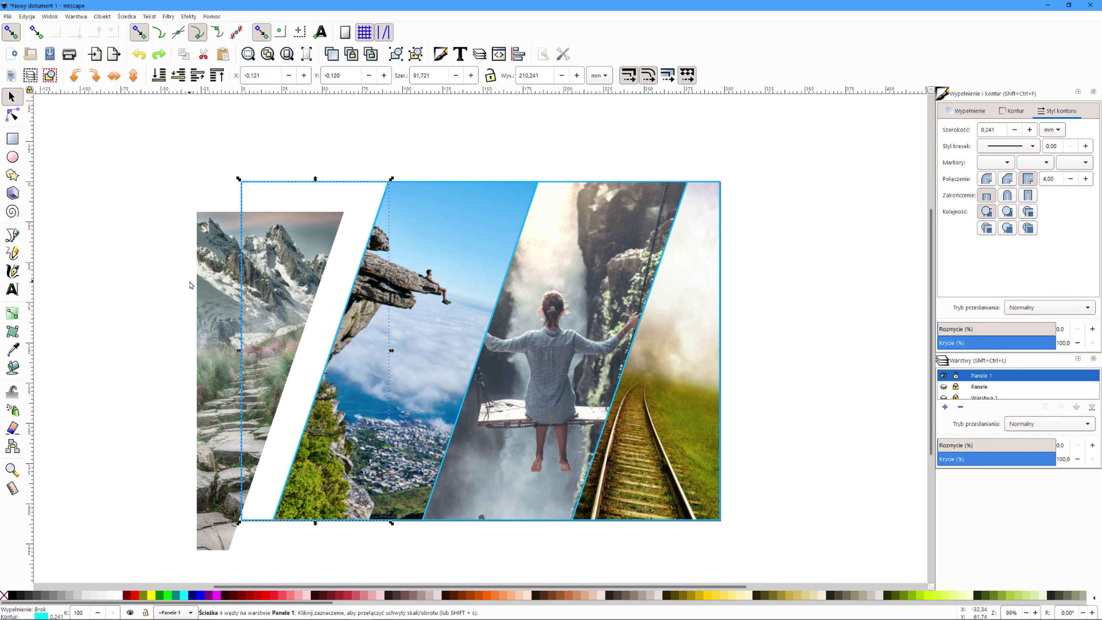
key("ctrl+z")
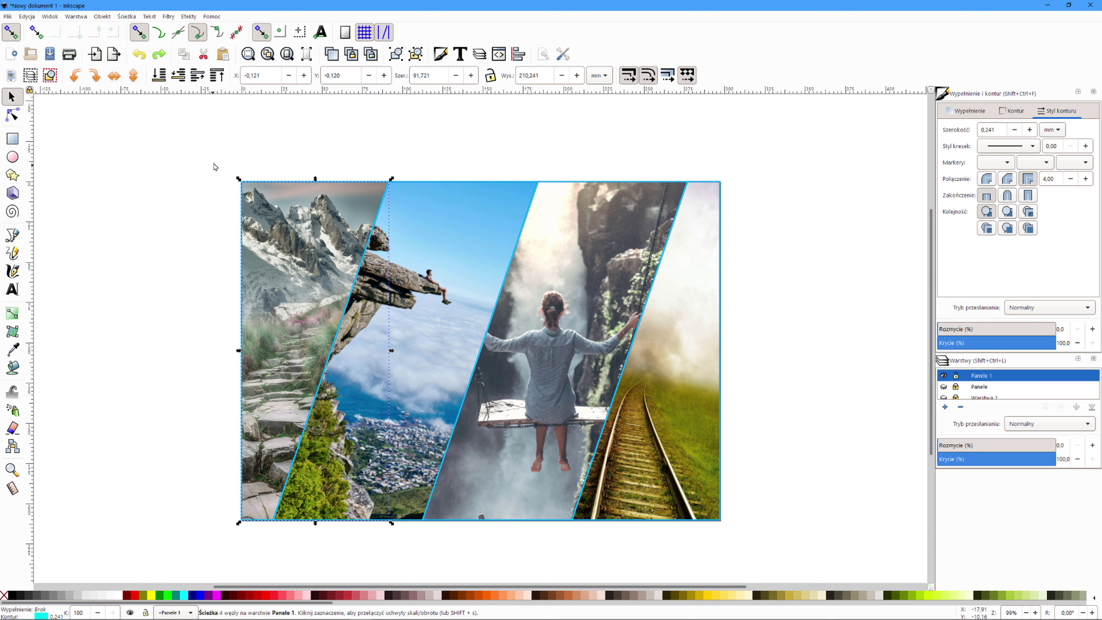
- Group the three mountain panel pieces, test-drag the group, and undo the move
mouse_move(214, 156)
left_mouse_down()
mouse_move(325, 500)
mouse_move(402, 543)
left_mouse_up()
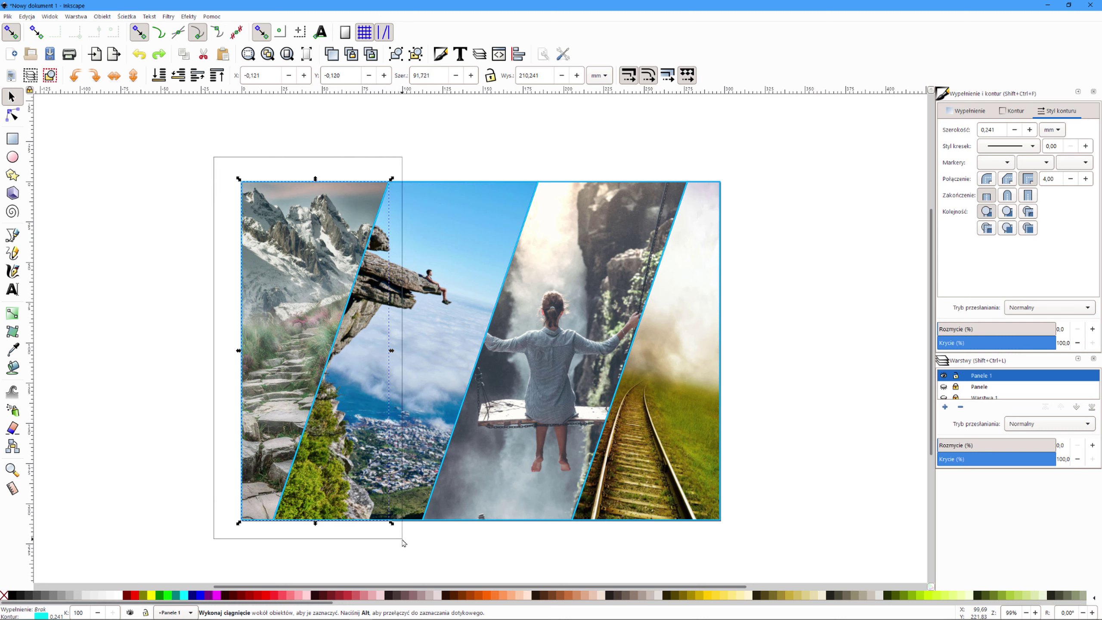
left_click_drag(403, 542, 403, 542)
key("ctrl")
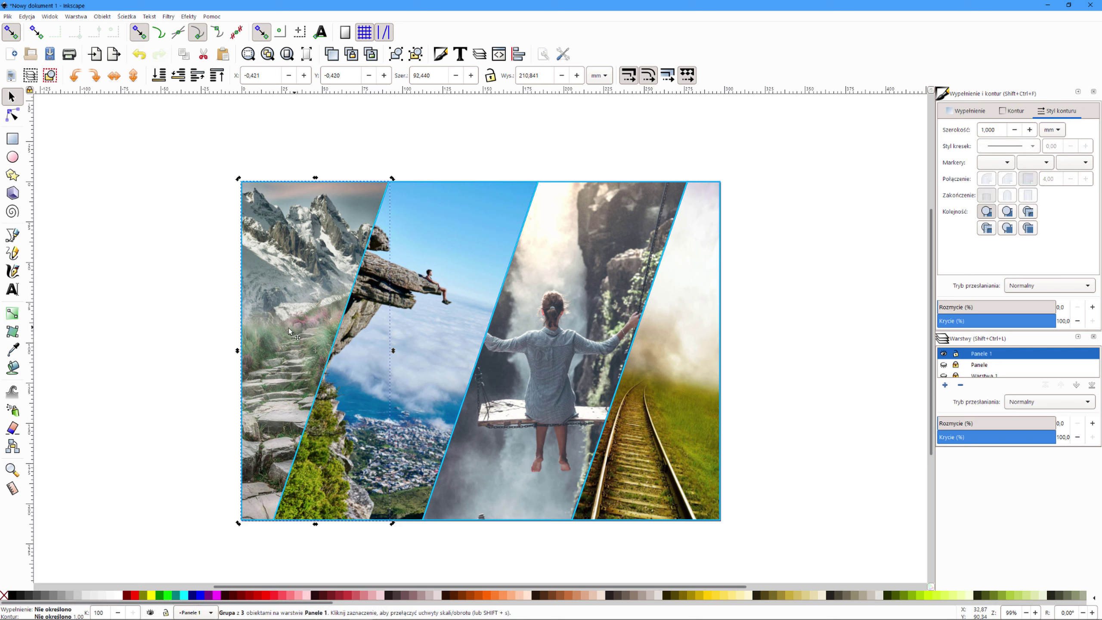
mouse_move(283, 438)
left_mouse_down()
mouse_move(249, 448)
mouse_move(244, 487)
left_mouse_up()
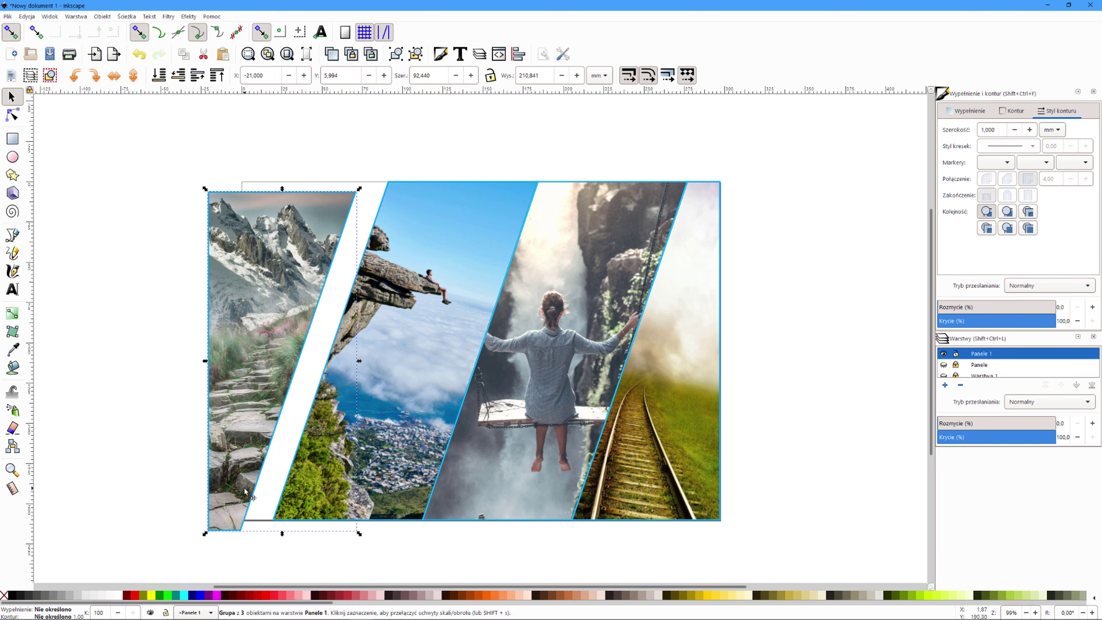
key("ctrl+z")
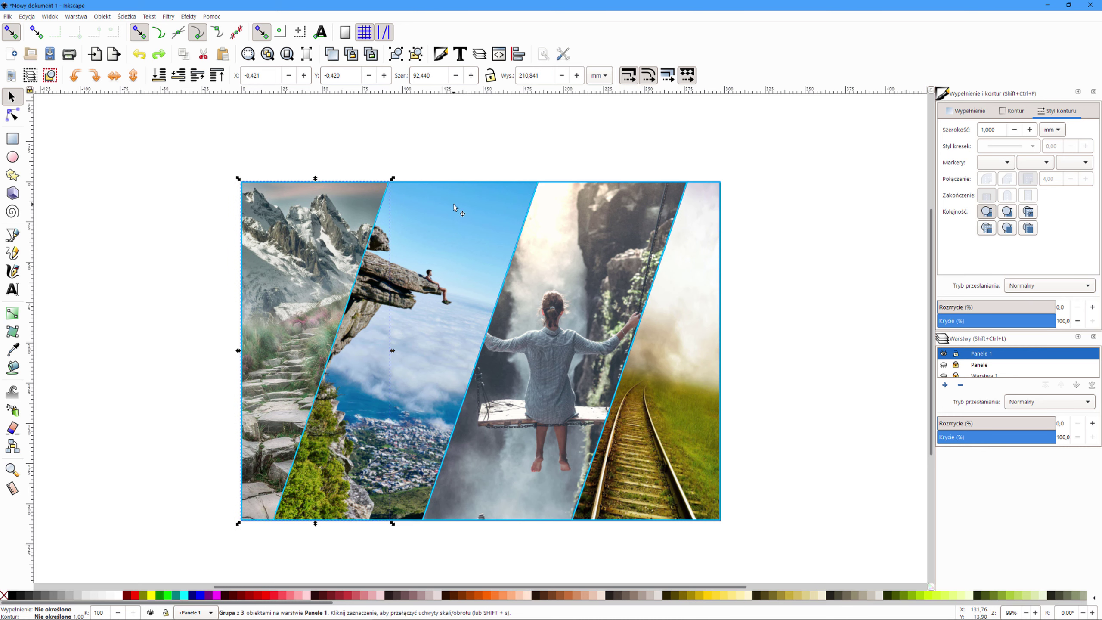
scroll(453, 203, "up", 1)
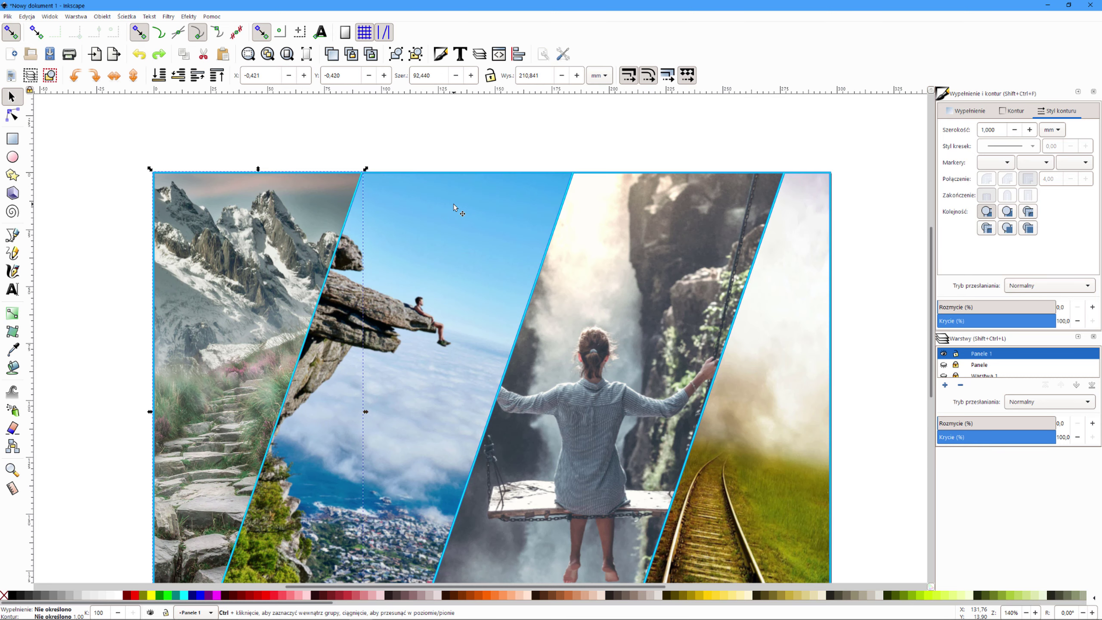
scroll(453, 203, "up", 1)
scroll(454, 204, "up", 1)
scroll(453, 204, "up", 1)
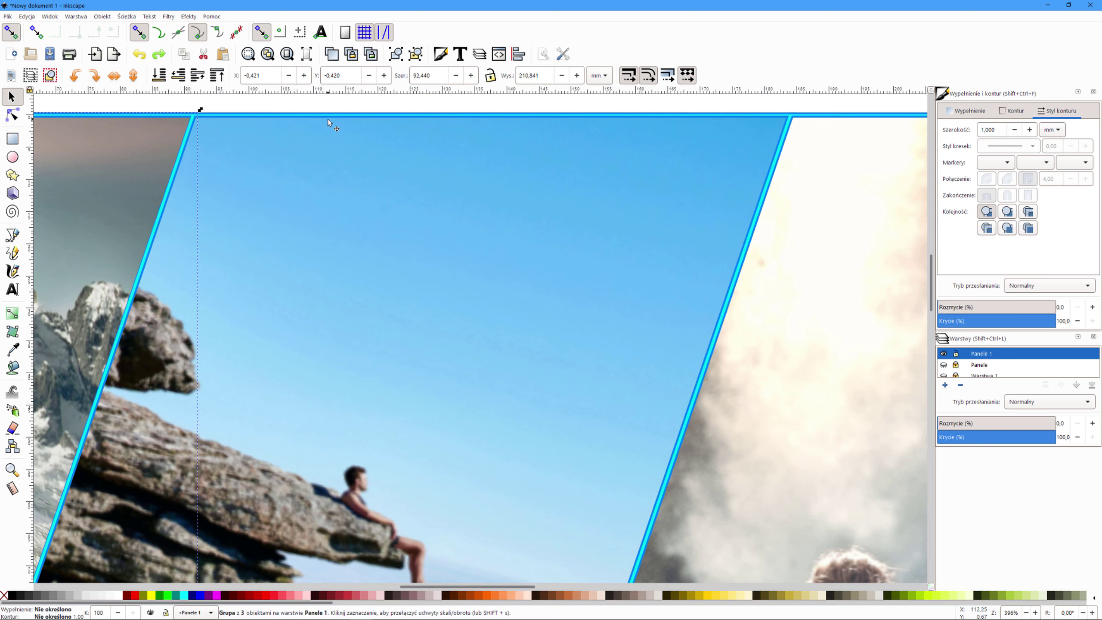
scroll(415, 121, "up", 2)
scroll(423, 115, "up", 1)
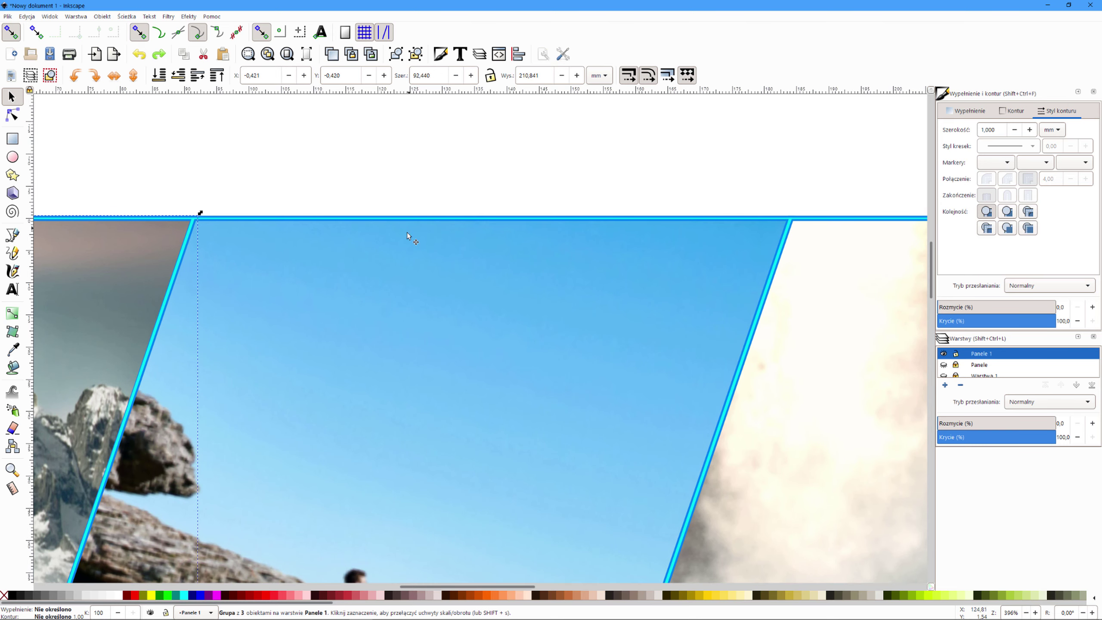
left_click(403, 222, "ctrl")
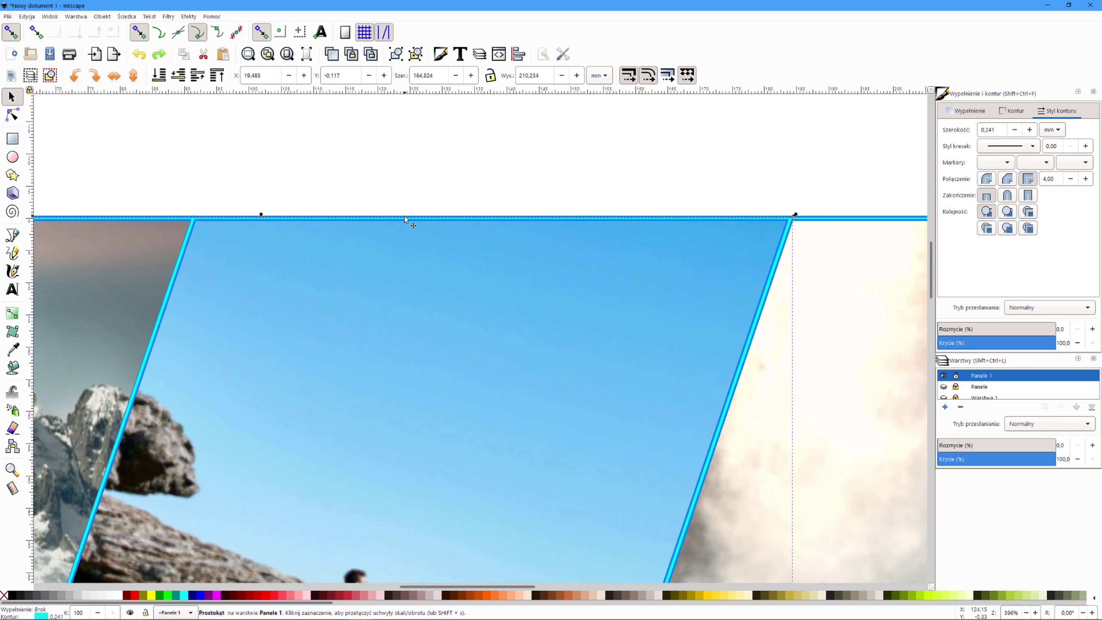
scroll(405, 215, "up", 1)
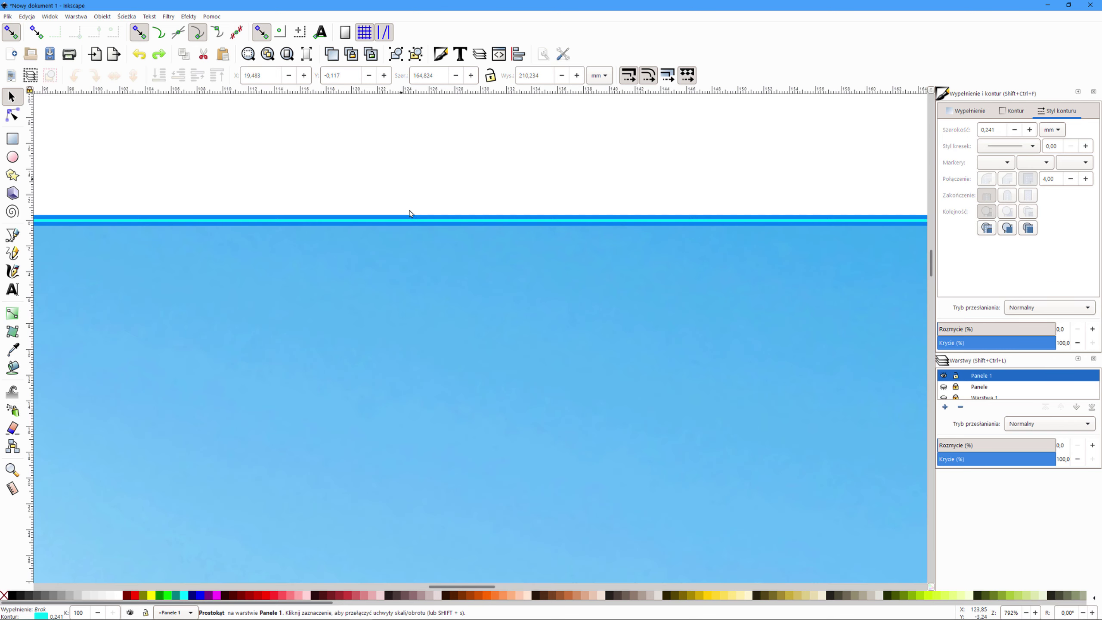
left_click(409, 216)
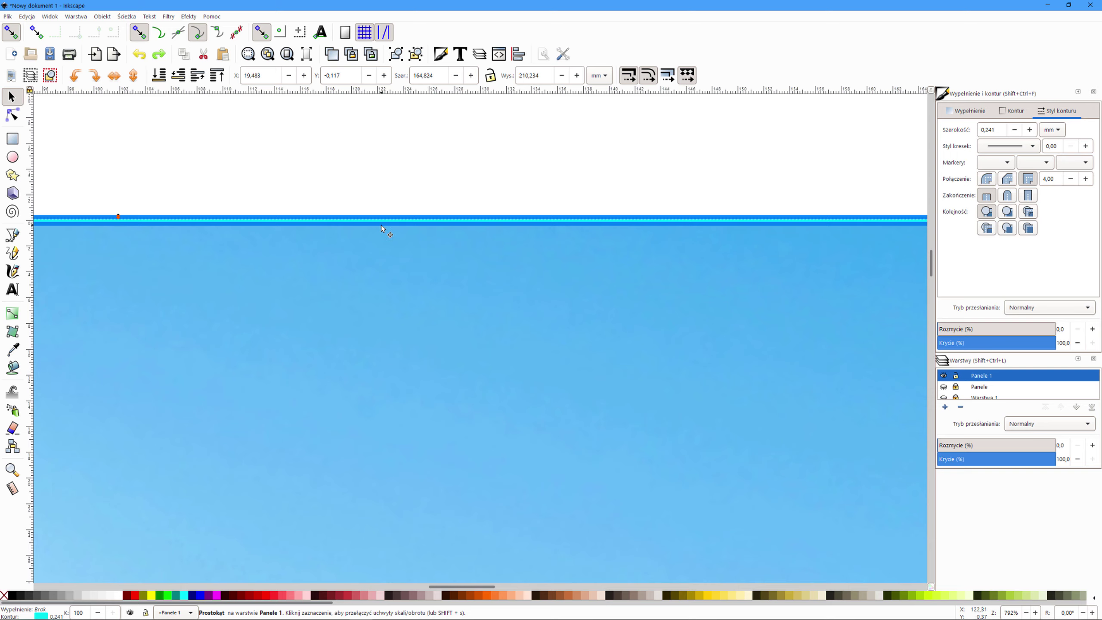
left_click(395, 202)
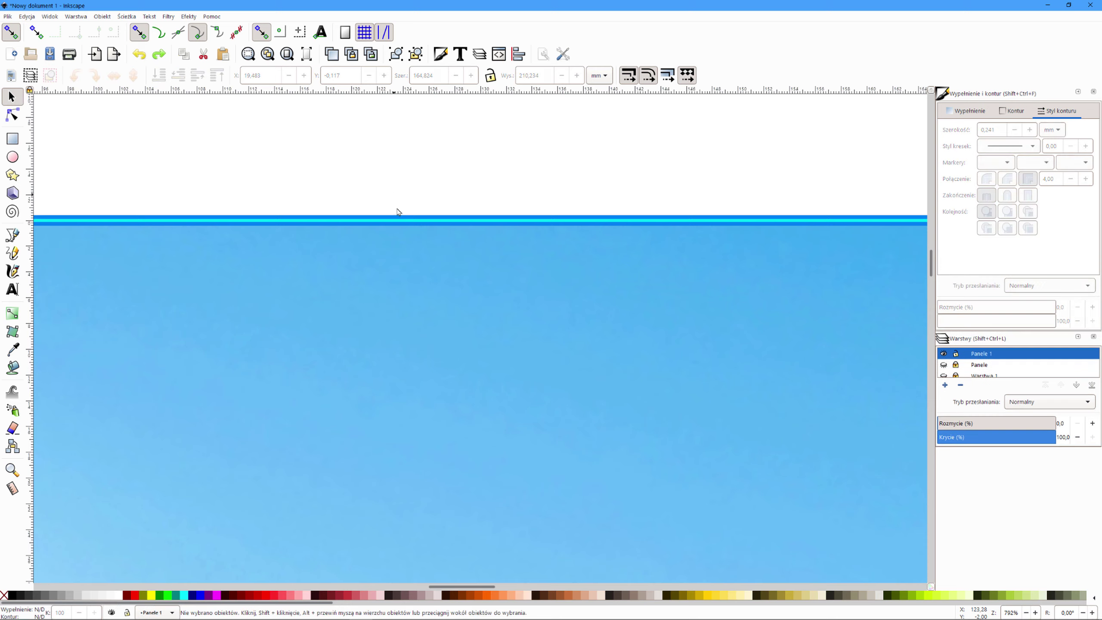
left_click(396, 219)
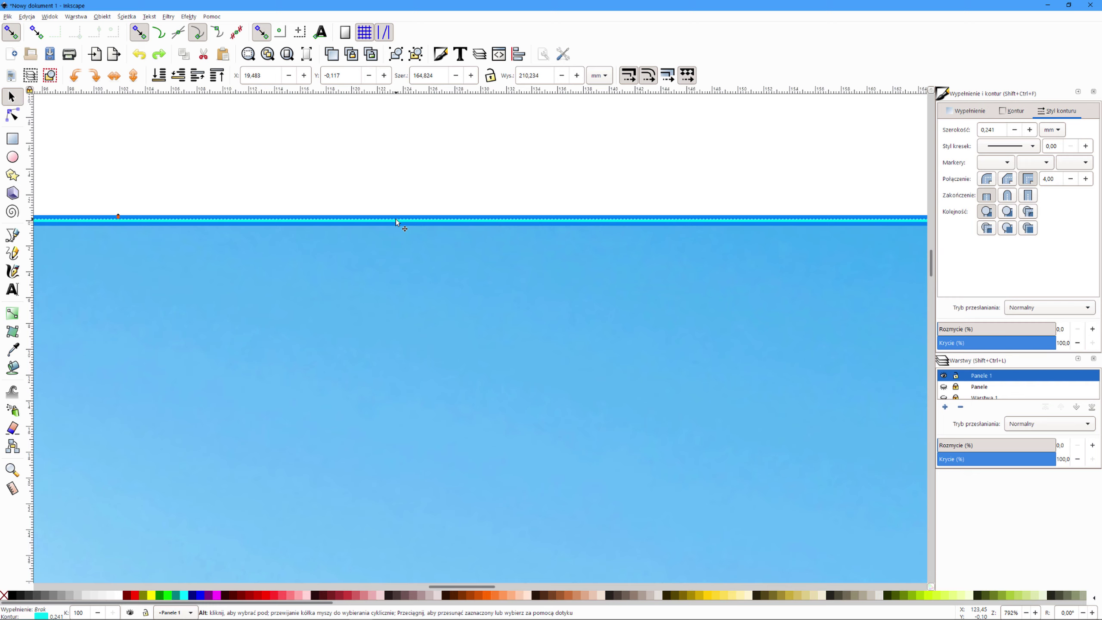
key("ctrl+shift+v")
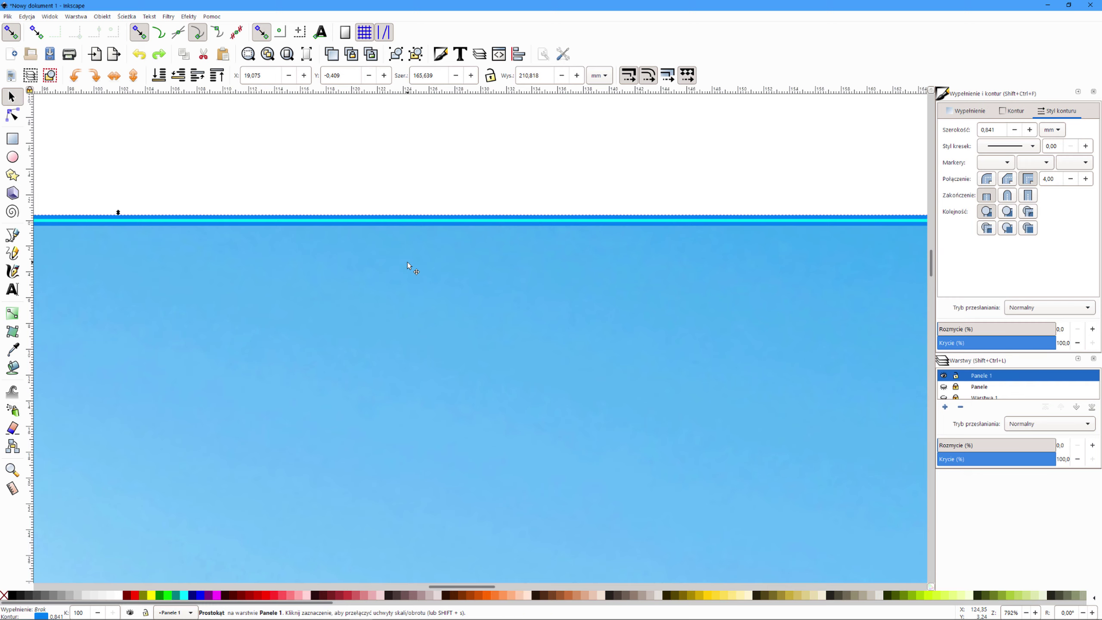
scroll(407, 262, "down", 4, "ctrl")
scroll(408, 262, "down", 1, "ctrl")
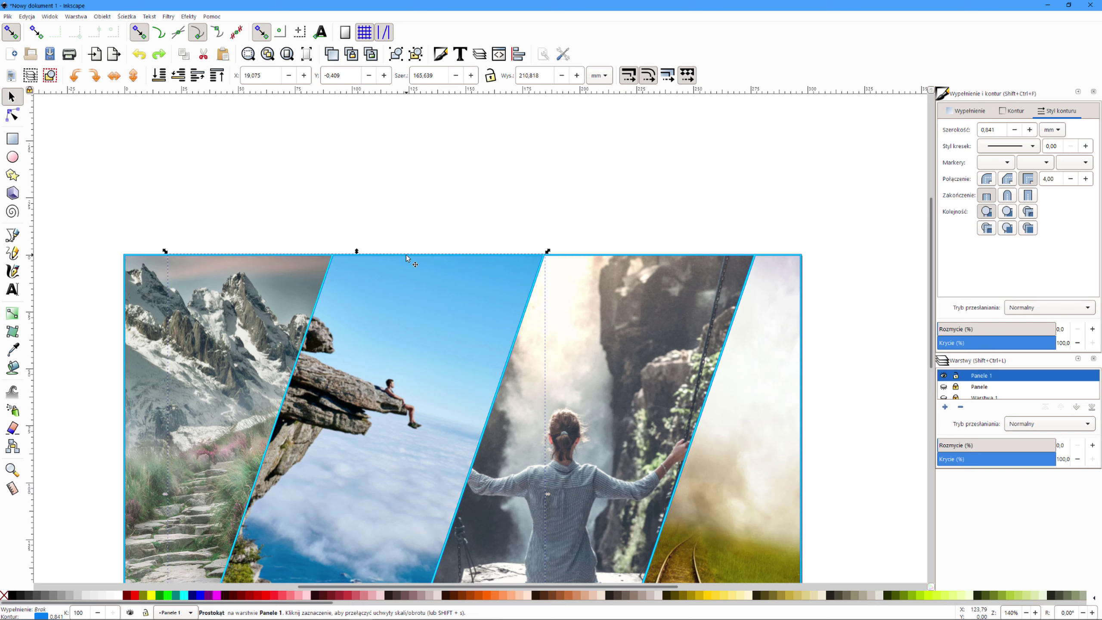
left_click_drag(407, 259, 413, 234)
key("ctrl+z")
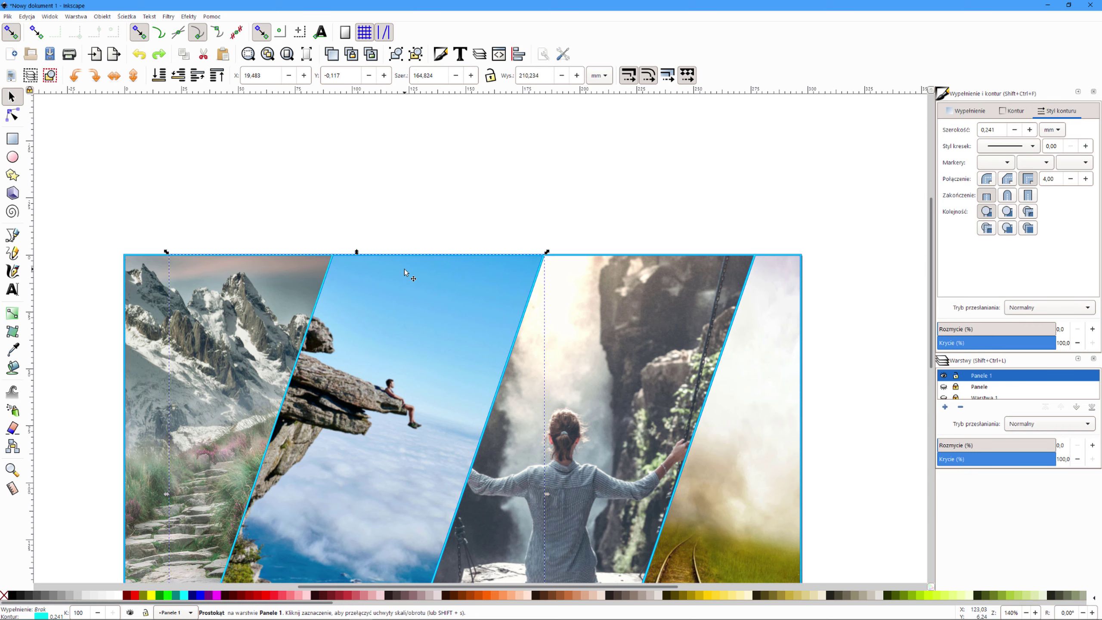
scroll(410, 255, "up", 2)
scroll(410, 255, "up", 4)
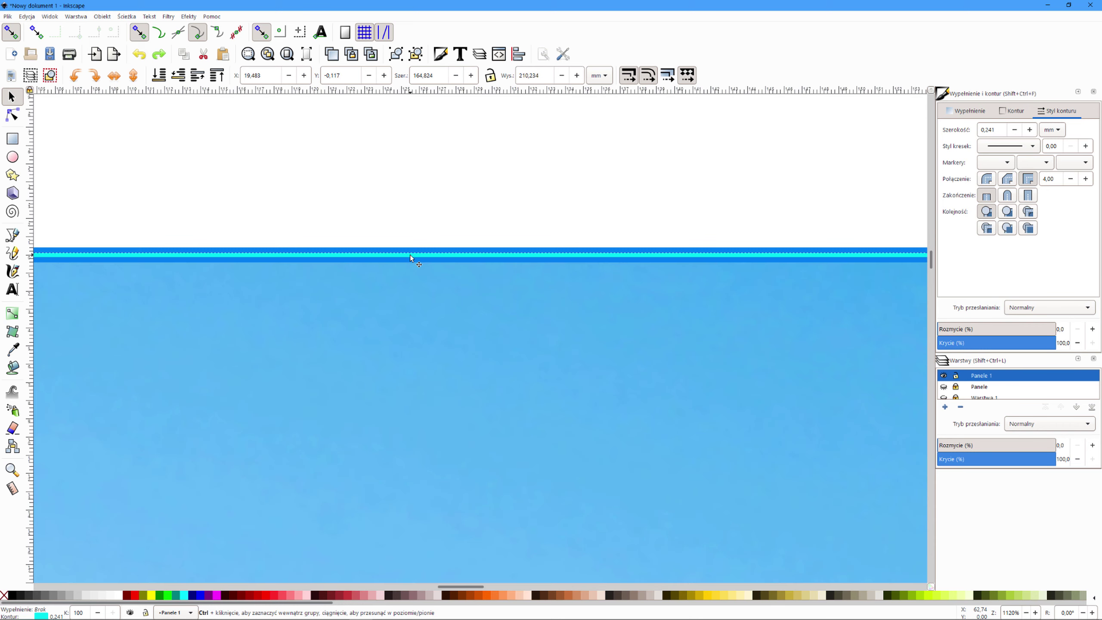
key("alt")
key("ctrl+z")
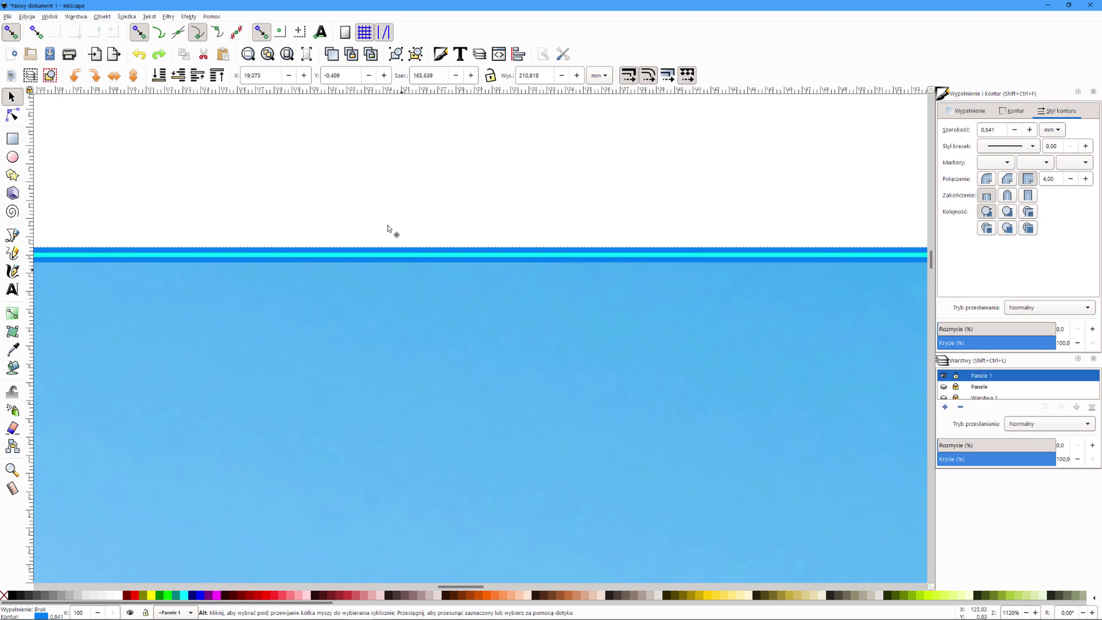
left_click(385, 259)
left_click(383, 256, "alt")
scroll(383, 256, "down", 2)
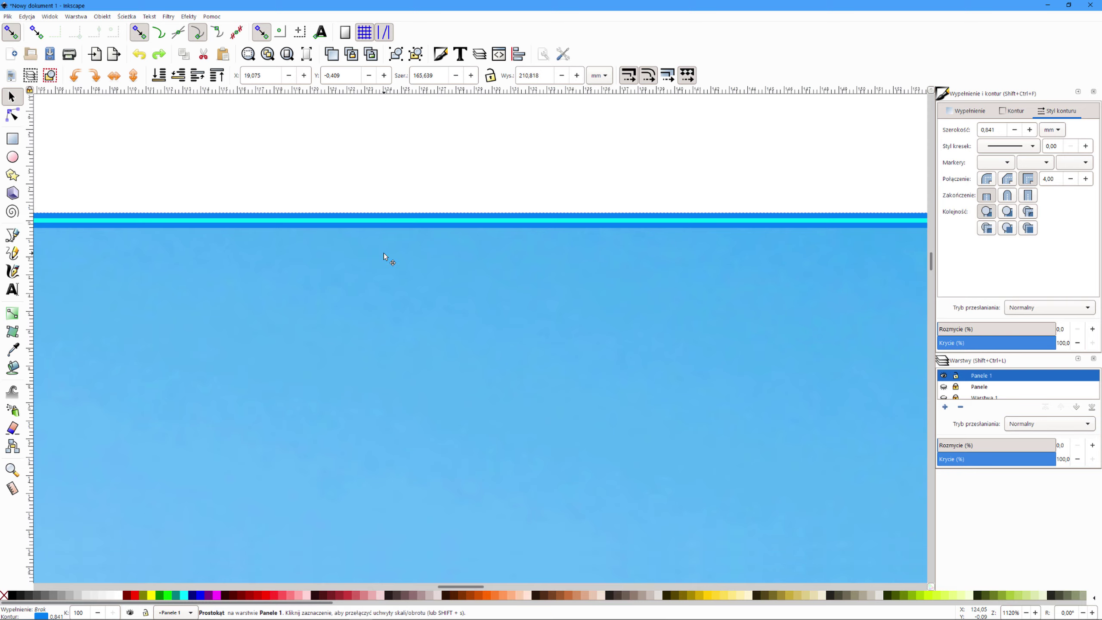
scroll(384, 256, "down", 5)
scroll(385, 257, "up", 5)
scroll(385, 257, "down", 4)
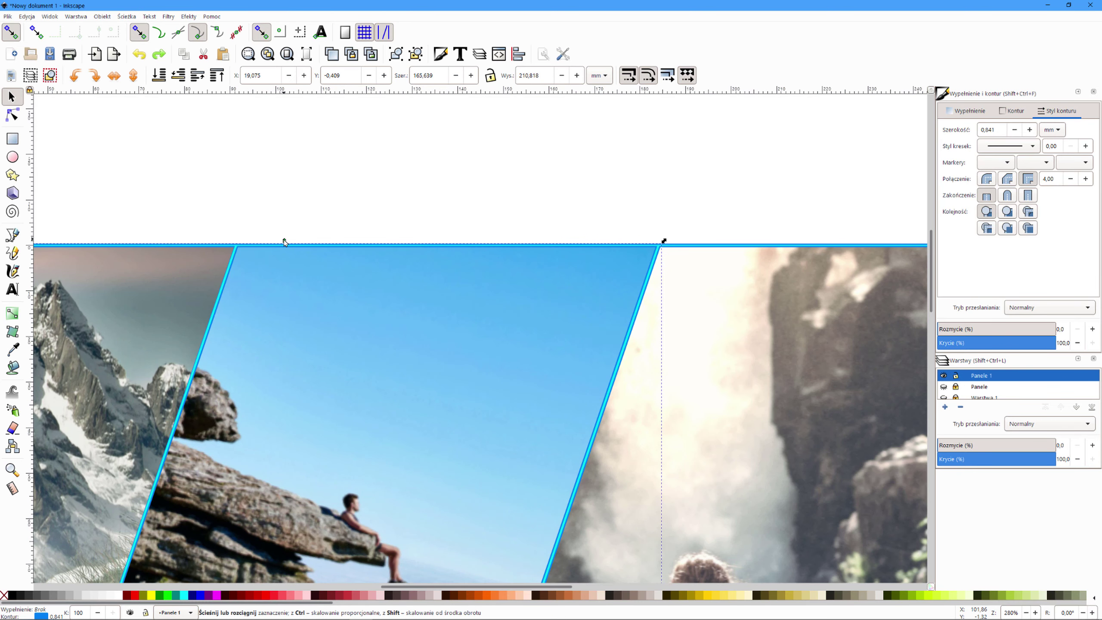
left_click_drag(285, 243, 285, 227)
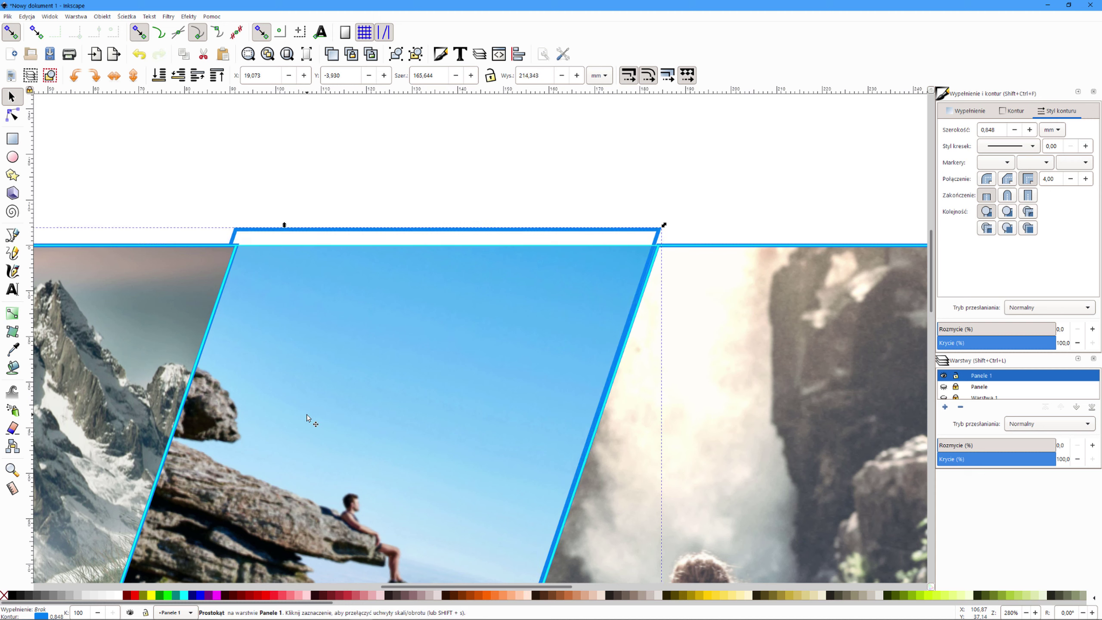
key("ctrl")
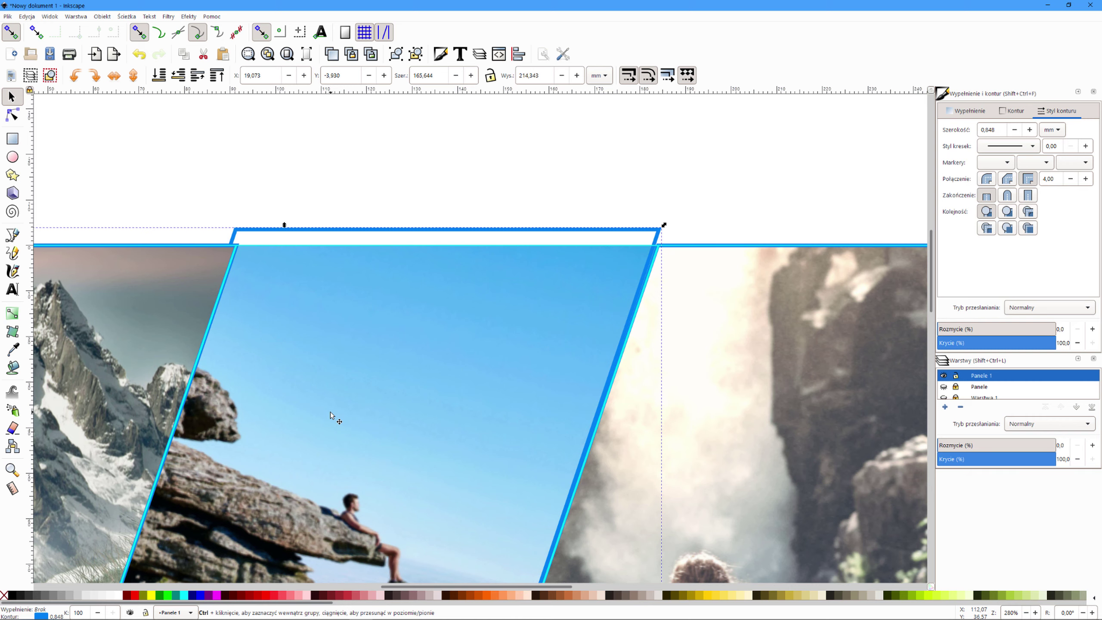
key("ctrl+z")
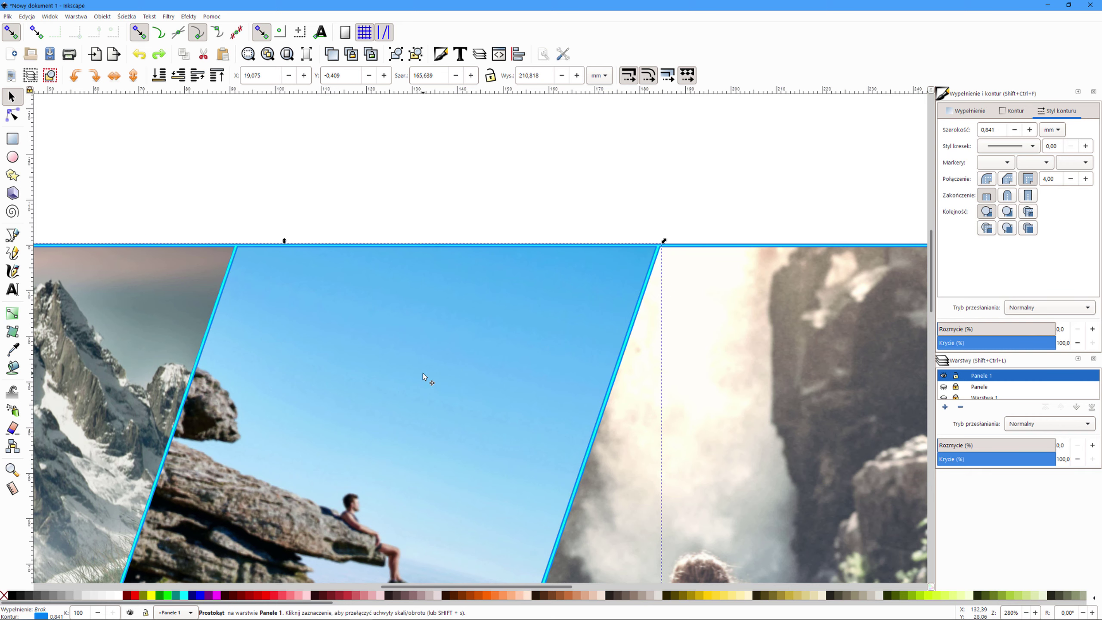
scroll(429, 377, "down", 2, "ctrl")
scroll(430, 377, "down", 1, "ctrl")
- Select the right-hand photo panel group
scroll(429, 377, "down", 2)
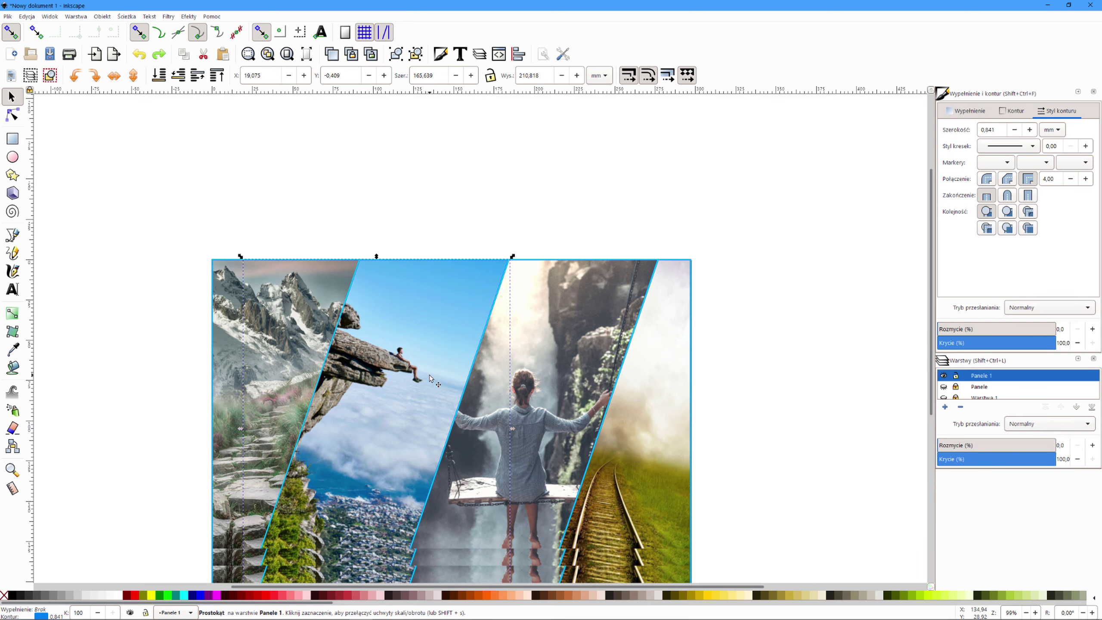
scroll(429, 377, "down", 1)
scroll(429, 378, "down", 2)
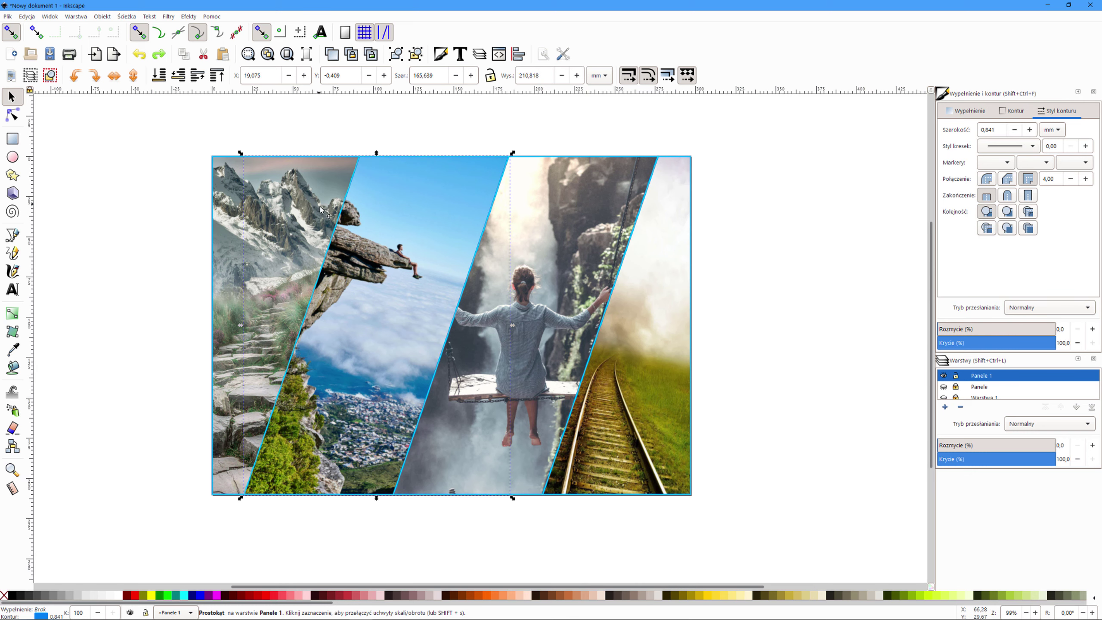
left_click(145, 265)
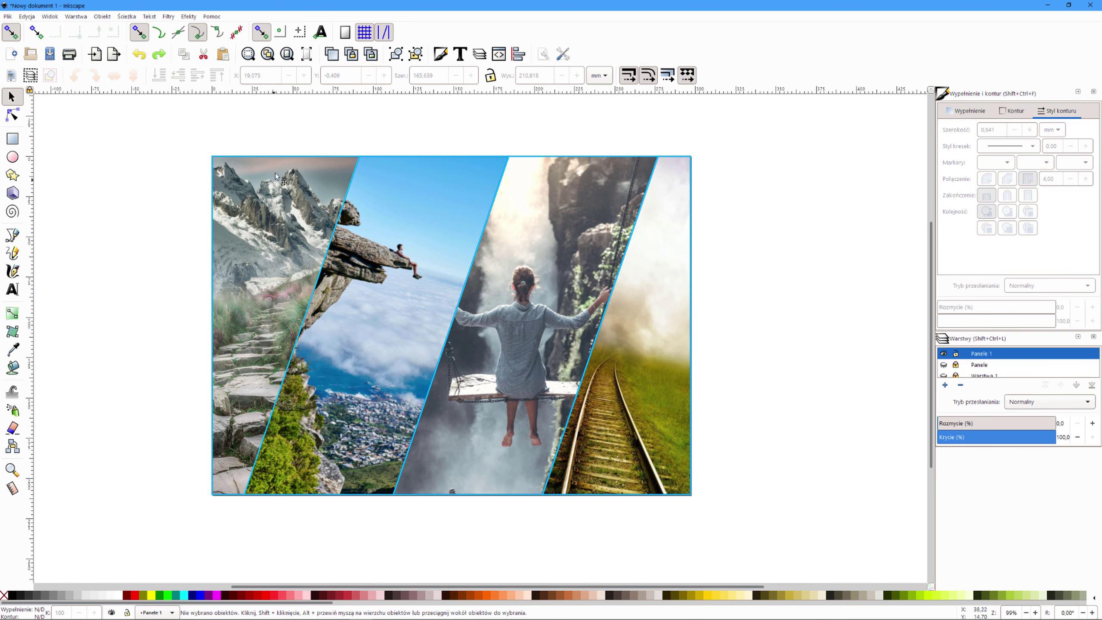
mouse_move(236, 504)
left_mouse_down()
mouse_move(384, 141)
mouse_move(528, 140)
left_mouse_up()
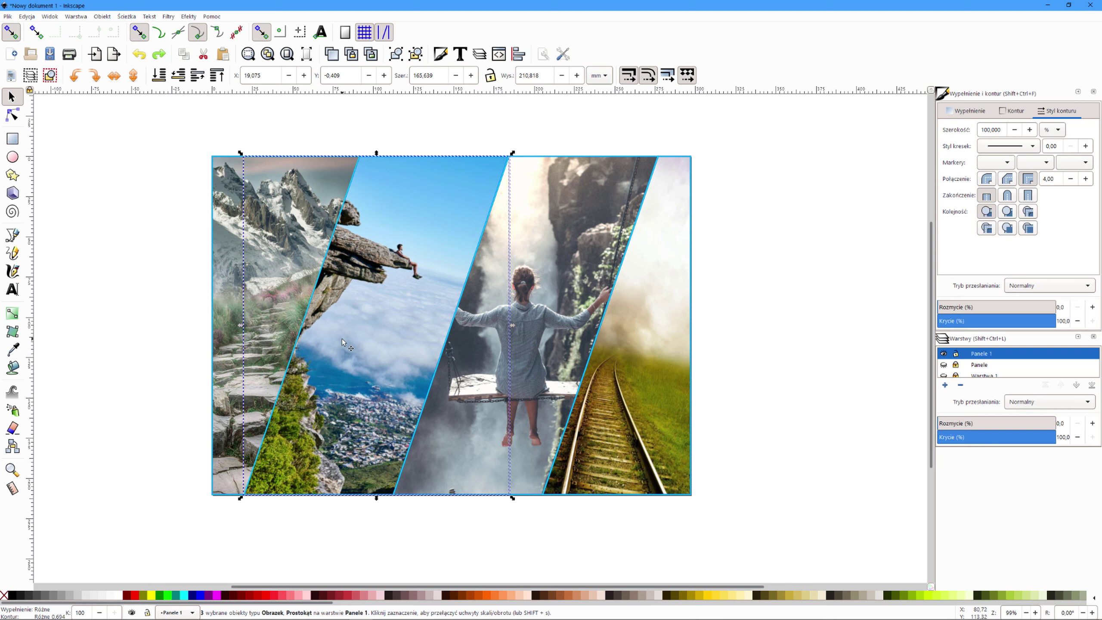
key("ctrl")
key("Escape")
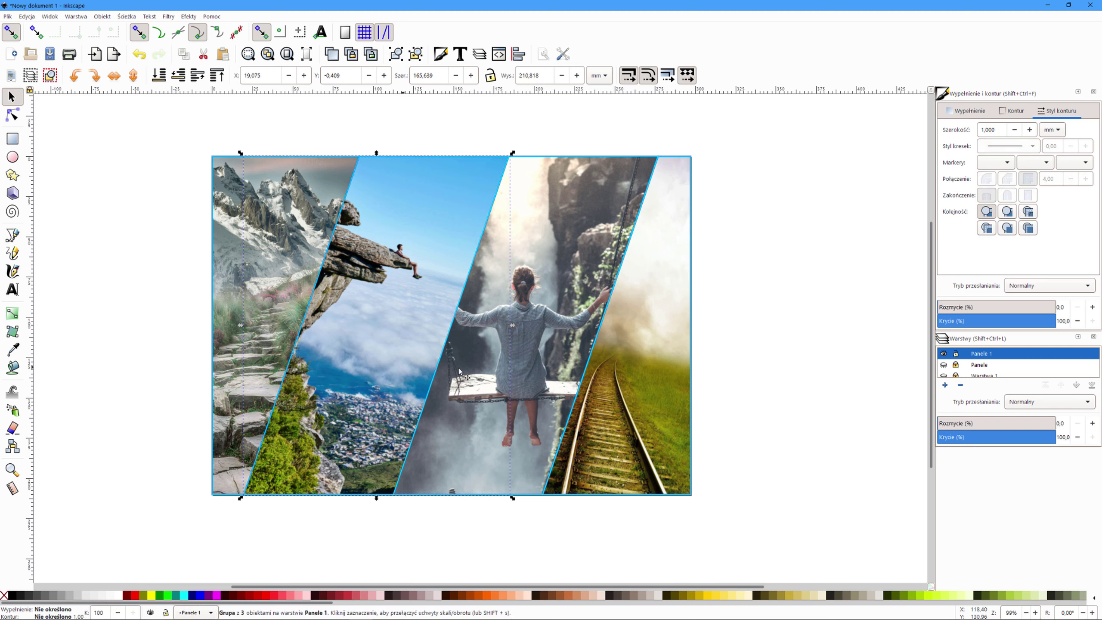
mouse_move(667, 144)
left_mouse_down()
mouse_move(392, 519)
mouse_move(377, 520)
left_mouse_up()
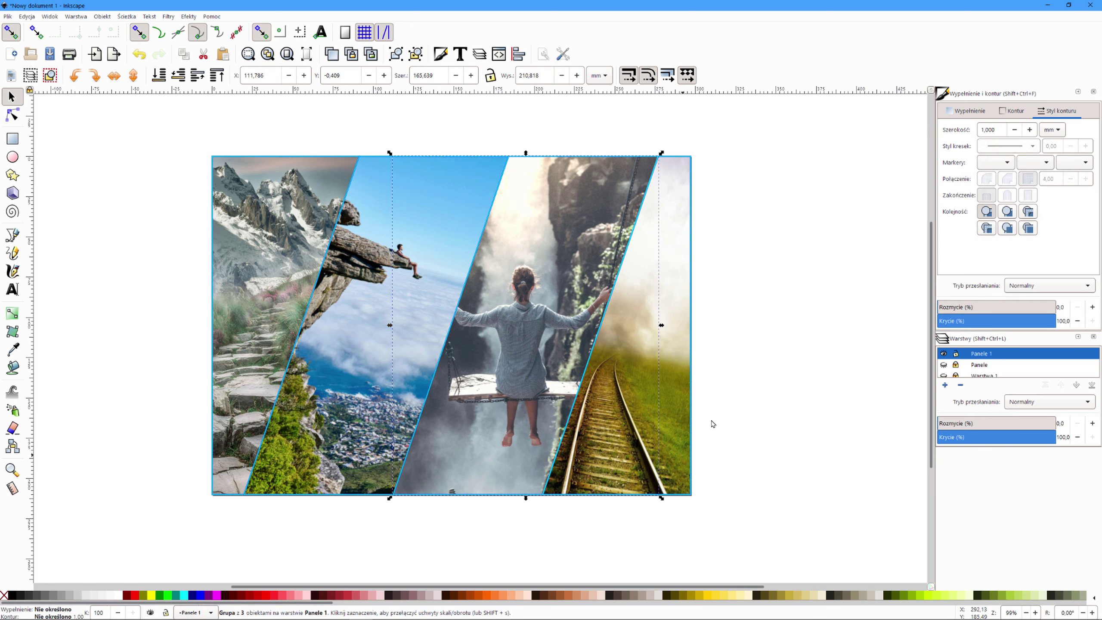
mouse_move(762, 129)
left_mouse_down()
mouse_move(668, 385)
mouse_move(588, 517)
mouse_move(519, 524)
left_mouse_up()
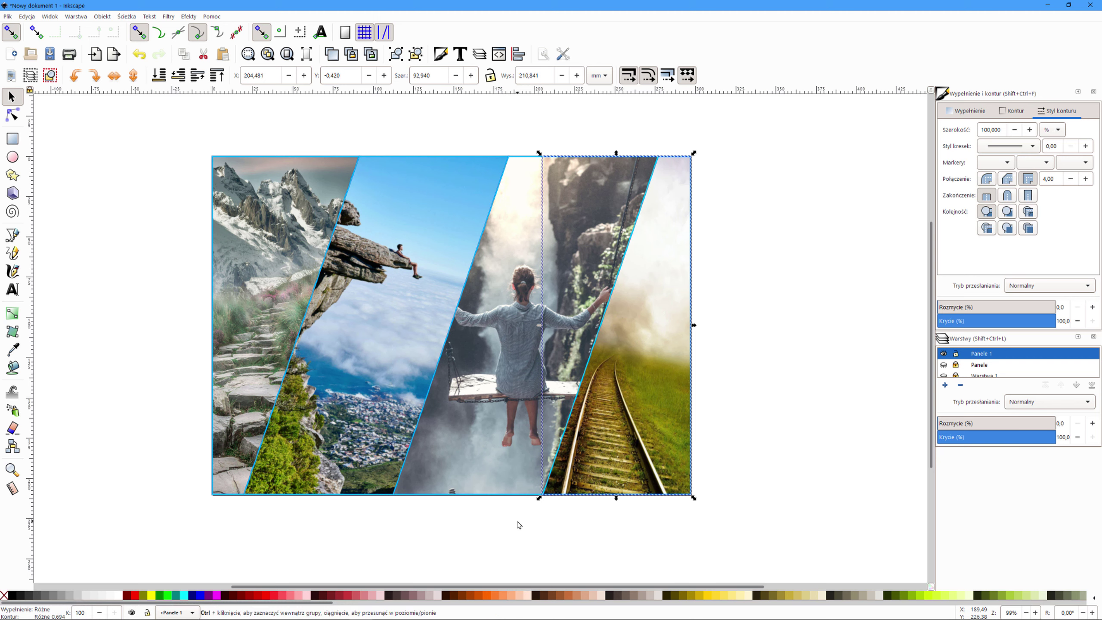
- Nudge the right panel down, and the middle group down two and left two steps
key("Down")
key("Down")
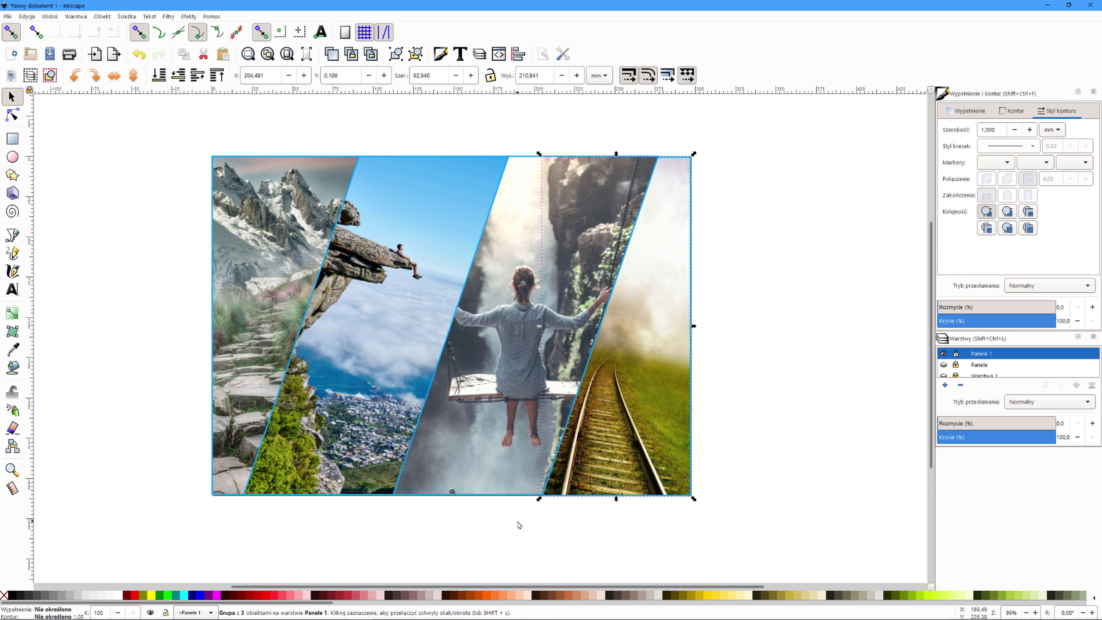
key("Down")
key("Down")
key("Down")
key("Down")
key("Down")
key("Down")
key("Down")
key("Down")
key("Down")
key("Down")
key("Down")
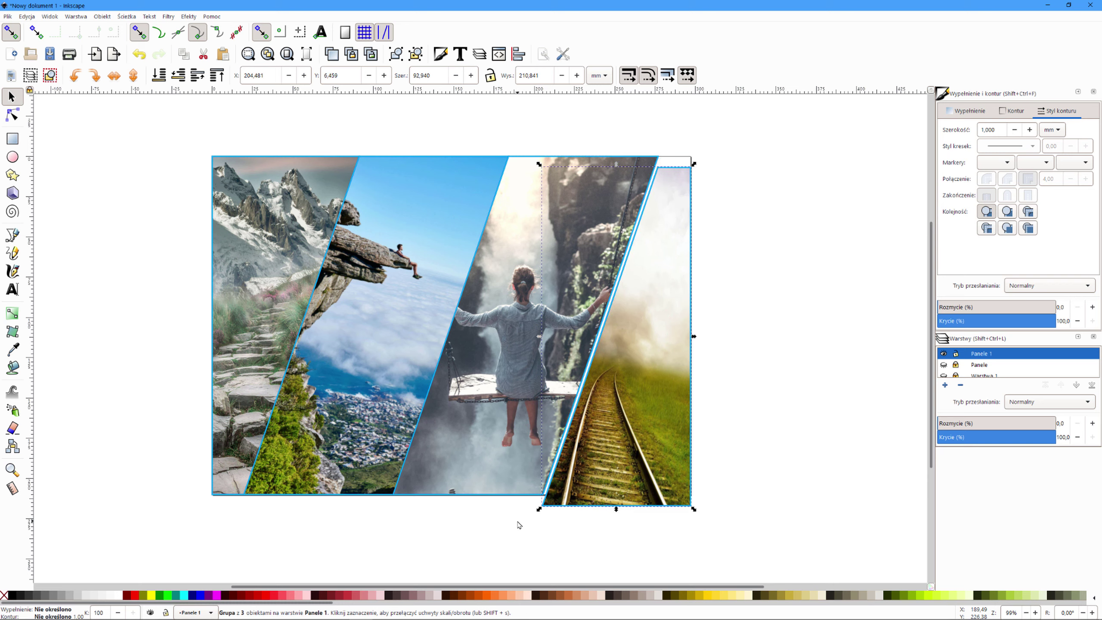
key("Down")
key("Down")
key("Down")
left_click(362, 484)
key("Down")
key("Down")
key("Down")
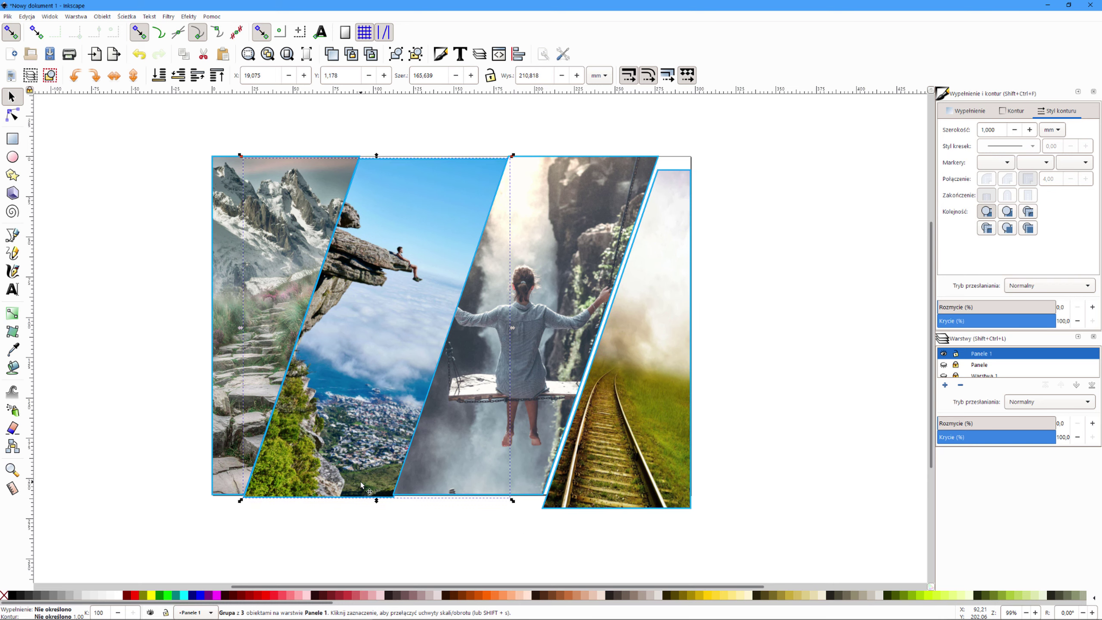
key("Down")
key("Down")
key("Down")
key("Down")
key("Down")
key("Down")
key("Down")
key("Down")
key("Down")
key("Down")
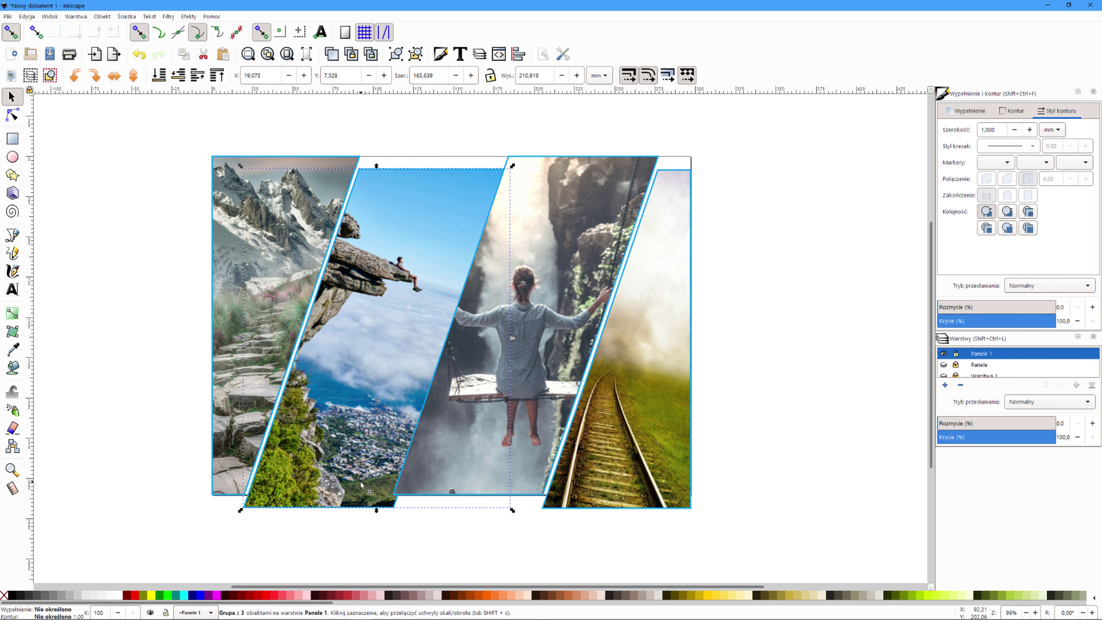
key("Down")
key("Down")
key("Down")
key("Down")
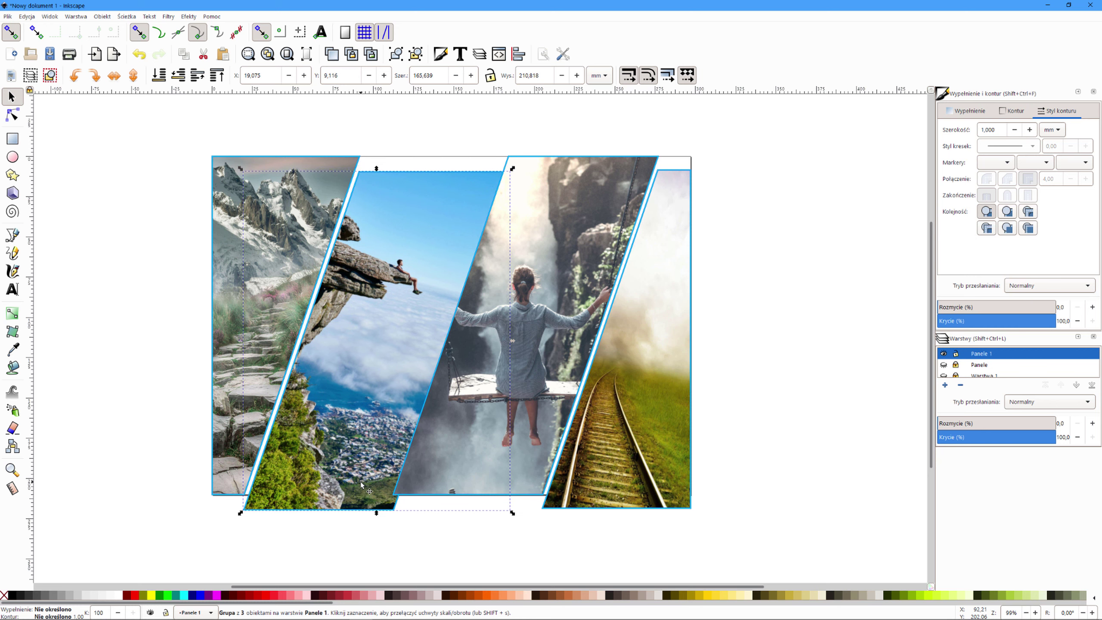
key("Left")
key("Left")
key("Left")
key("Left")
key("Left")
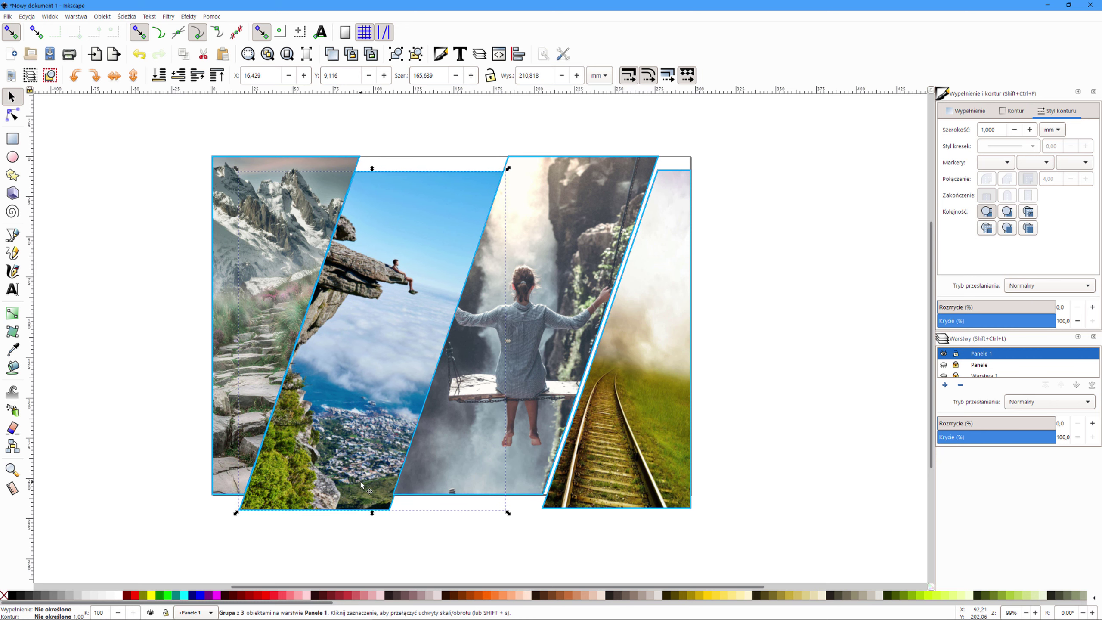
key("Left")
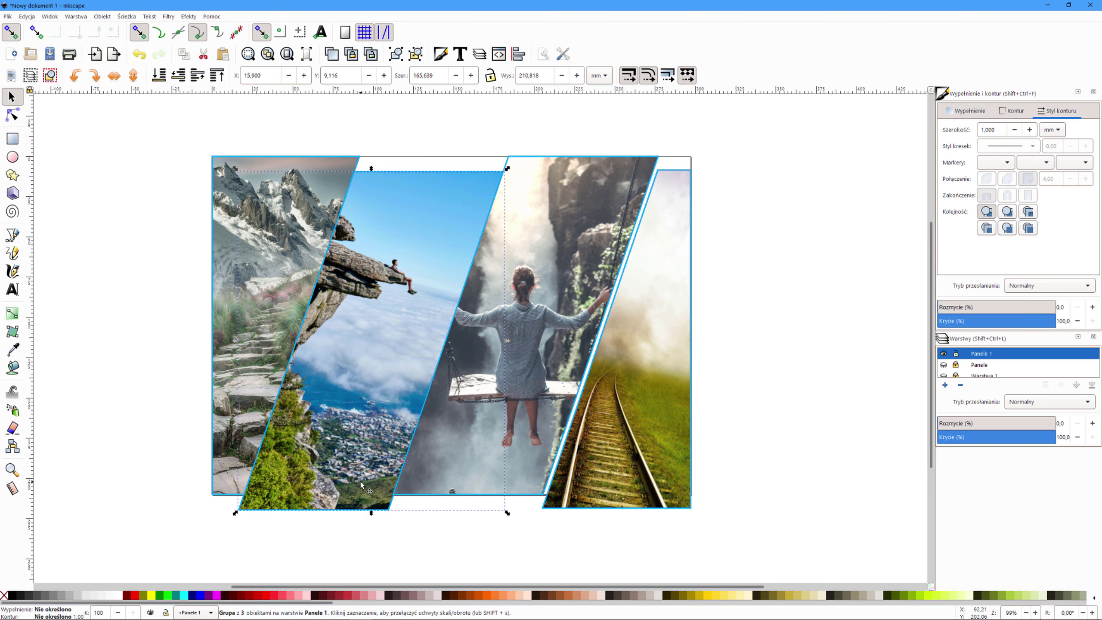
- Shift the railway panel left, align its bottom to a temporary guide, then remove the guide
left_click(596, 489)
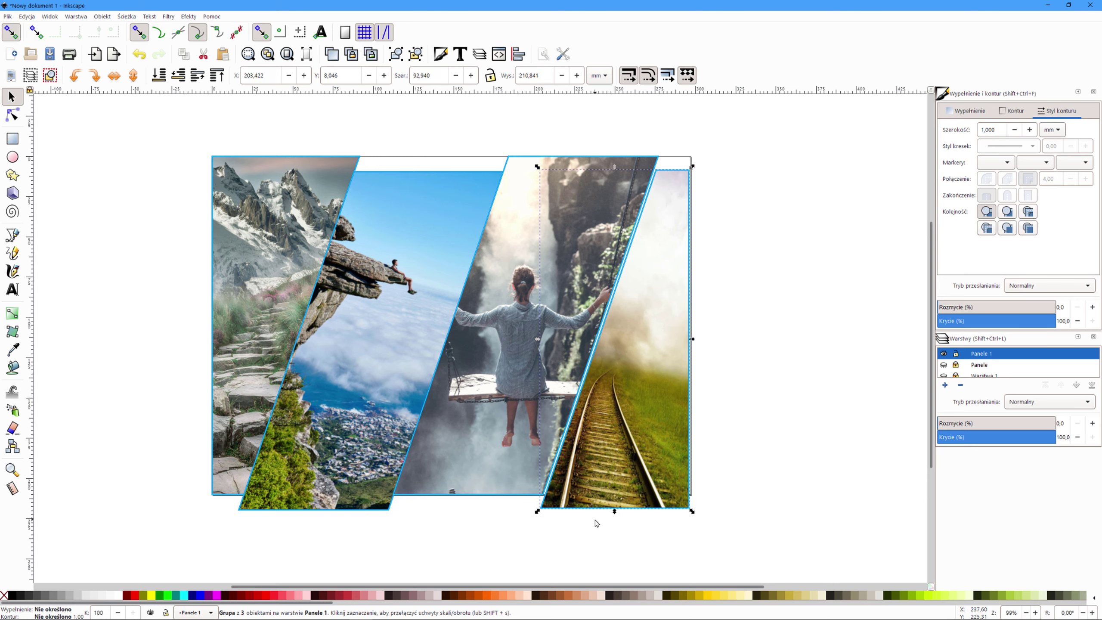
key("Left")
key("Left")
key("Left")
key("Left")
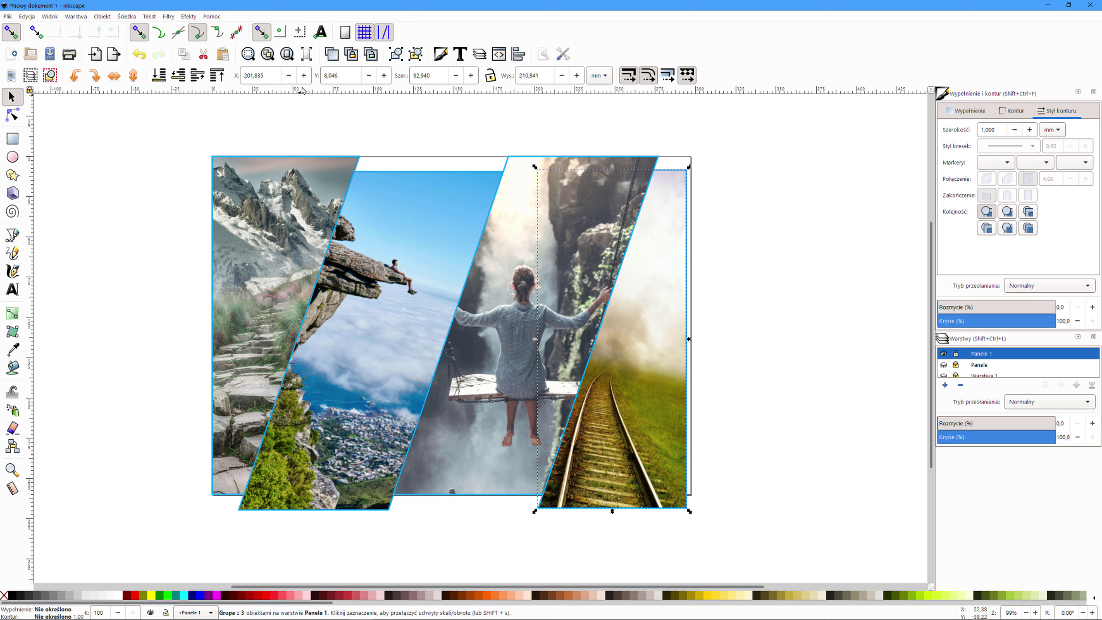
left_click_drag(302, 90, 305, 513)
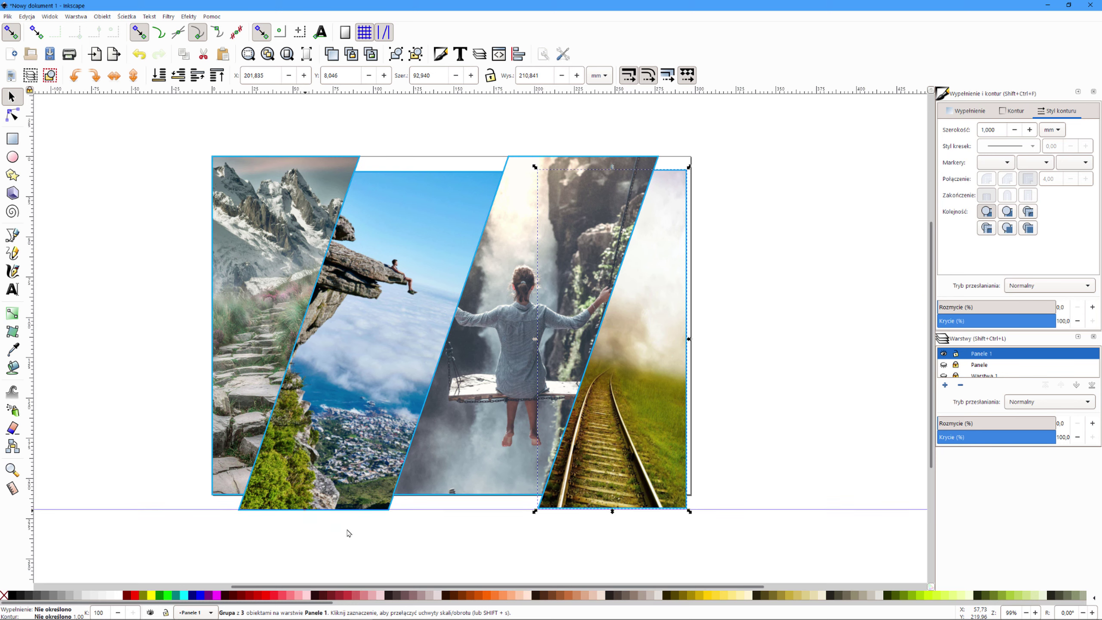
left_click(612, 470)
key("Down")
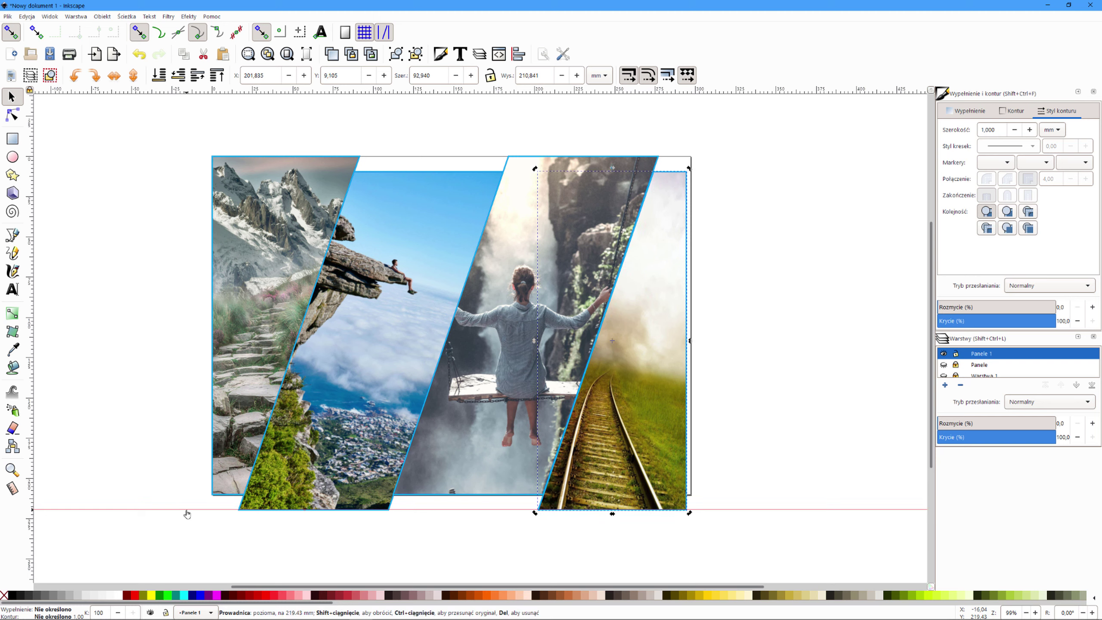
left_click_drag(123, 503, 173, 91)
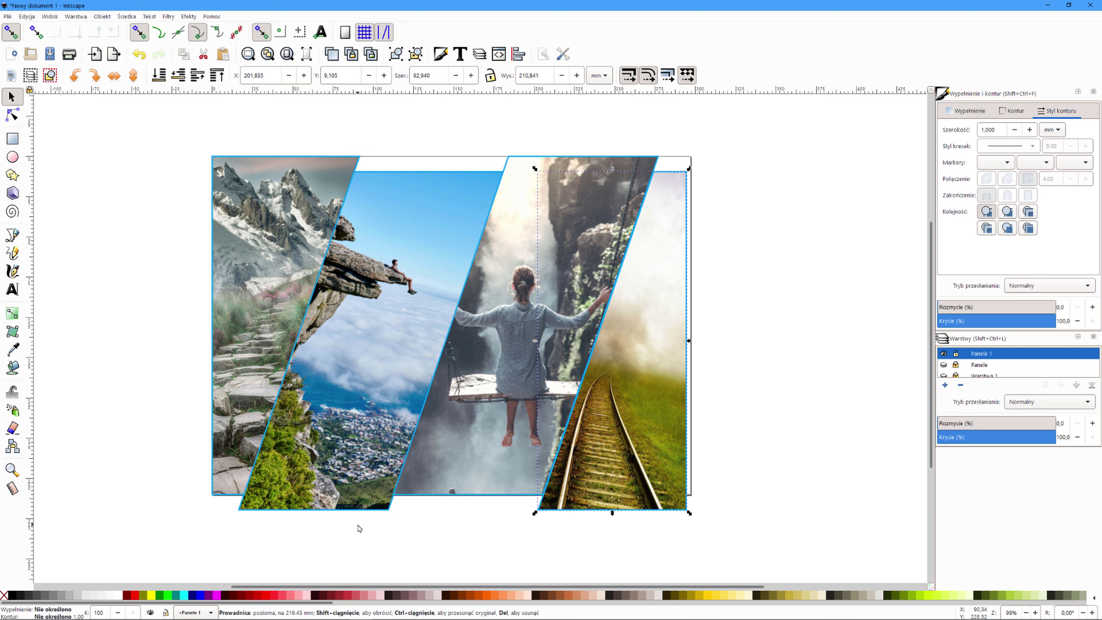
left_click(801, 374)
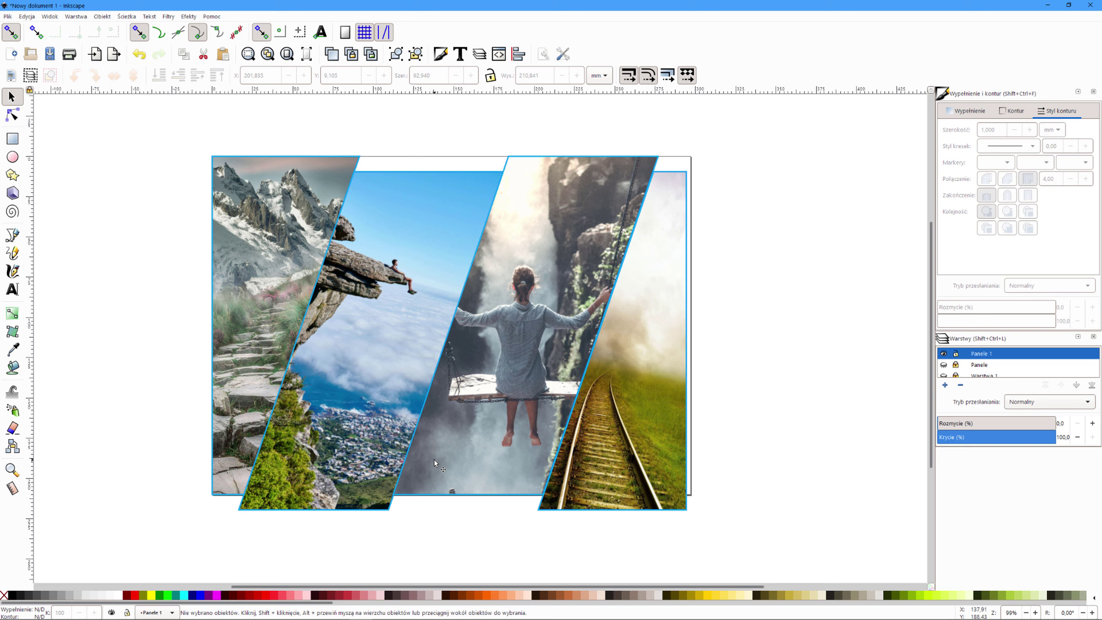
- Lock and hide Panele 1, then add a new layer named 'Koło'
left_click(955, 354)
left_click(943, 353)
scroll(979, 366, "up", 1)
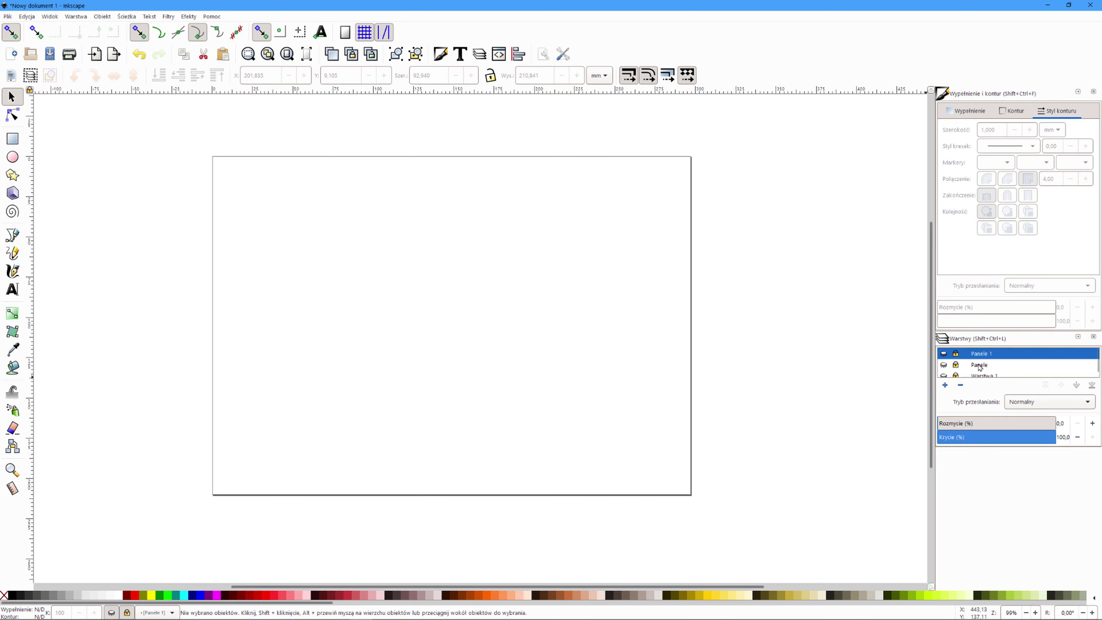
left_click(945, 385)
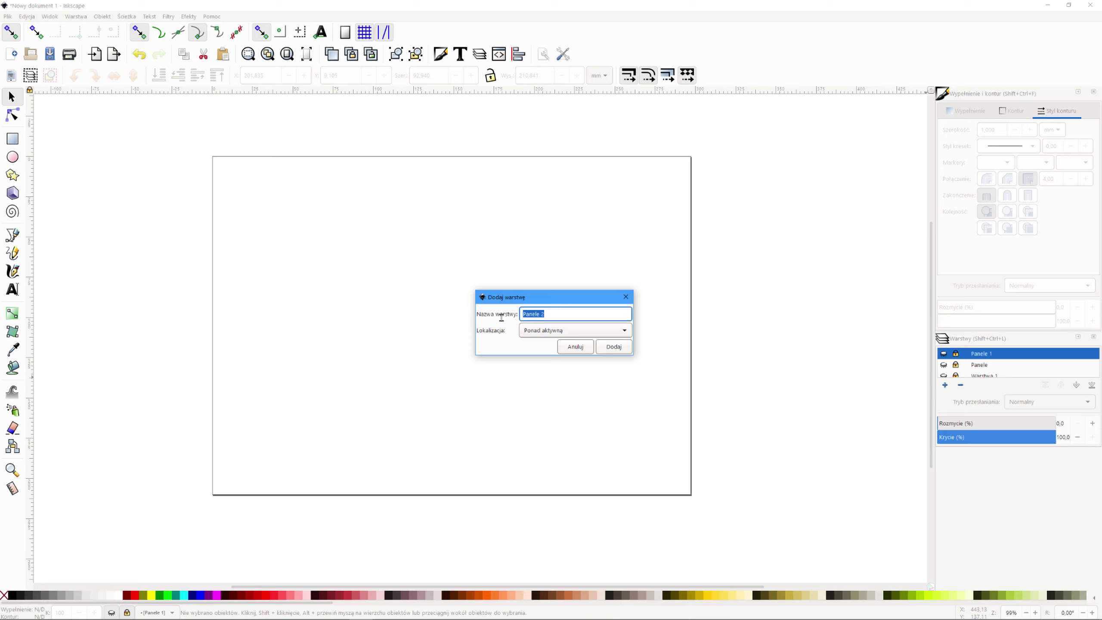
type("Koło")
key("Return")
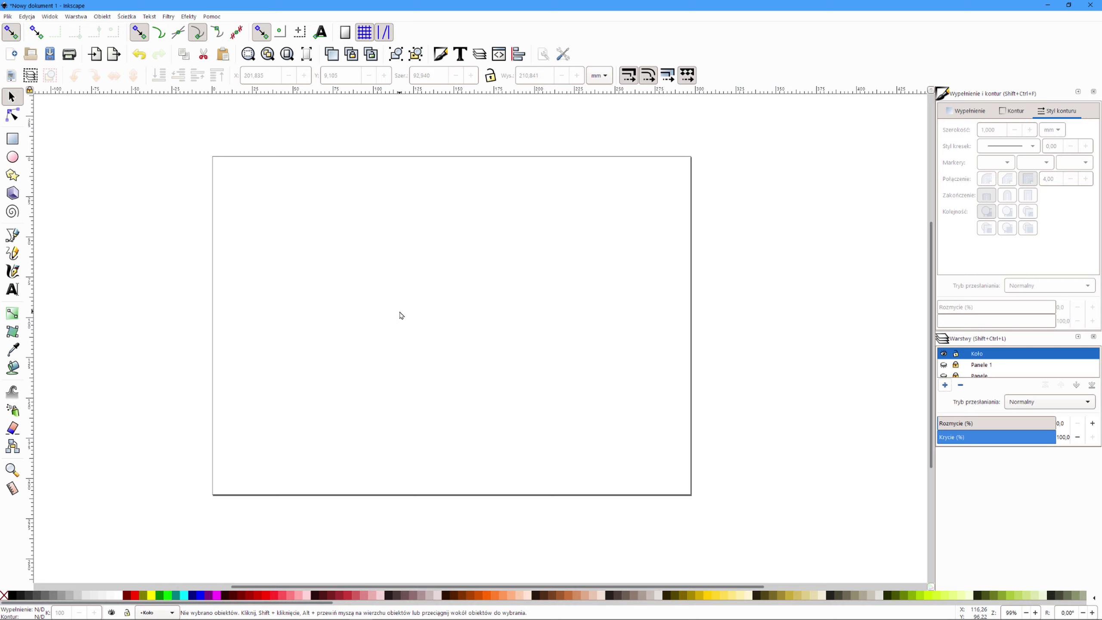
- Draw a large circle with the Ellipse tool, nearly spanning the page height
scroll(288, 313, "up", 1)
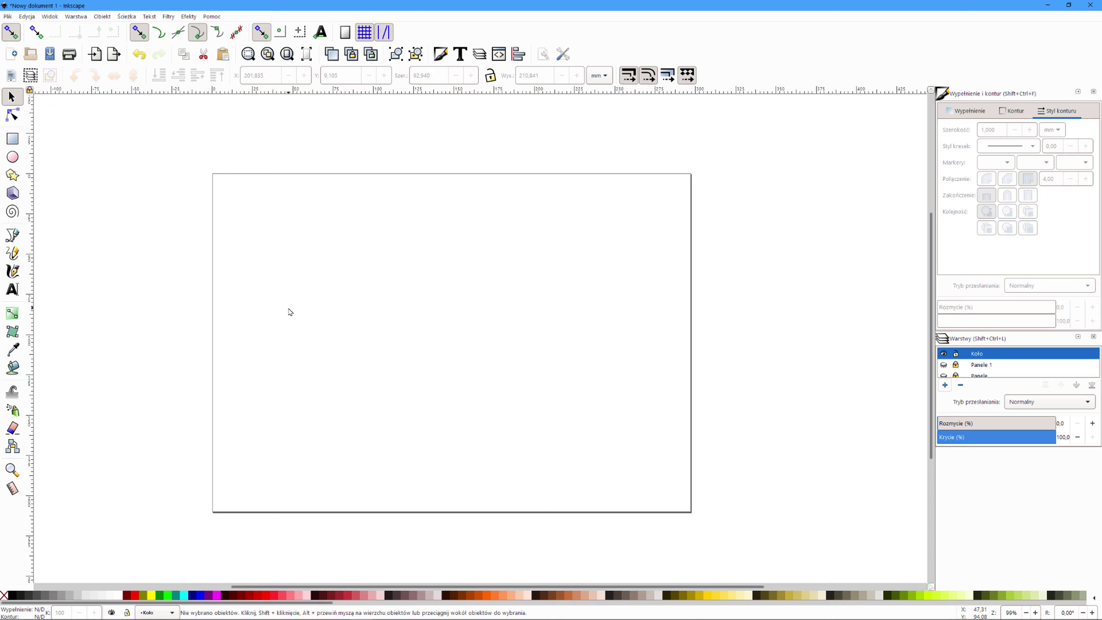
left_click(12, 157)
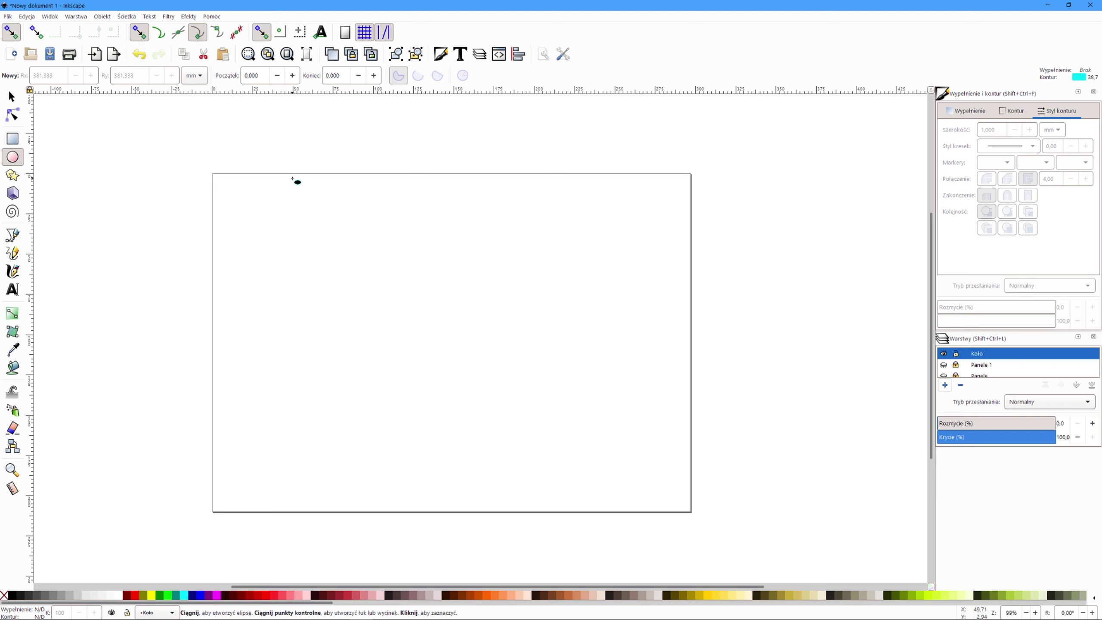
mouse_move(292, 177)
left_mouse_down()
mouse_move(427, 319)
mouse_move(610, 565)
left_mouse_up()
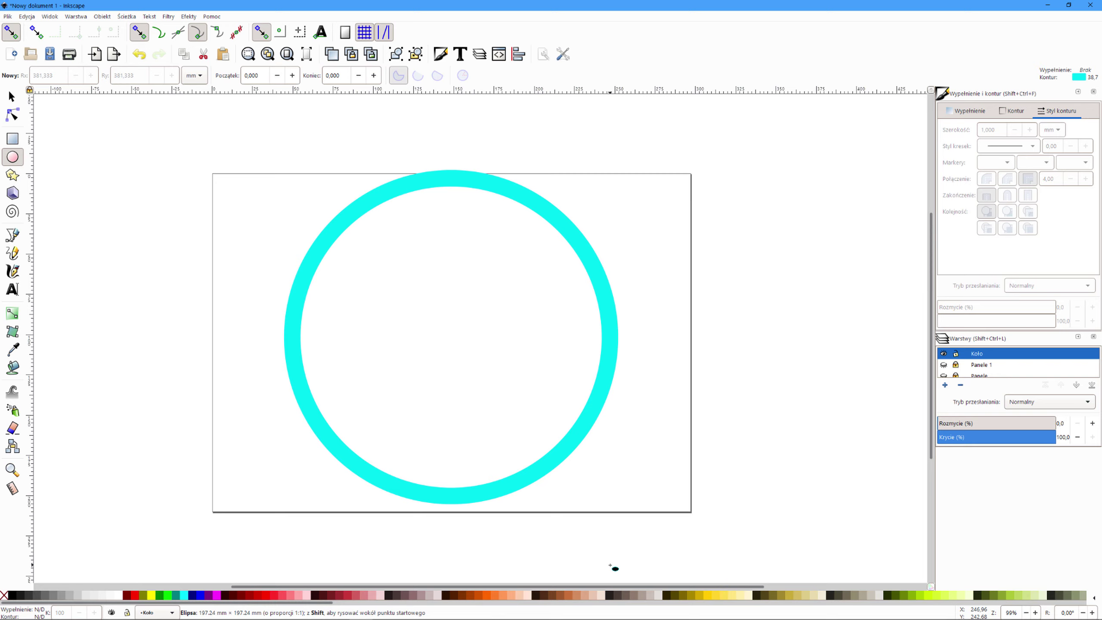
left_click_drag(610, 565, 610, 566)
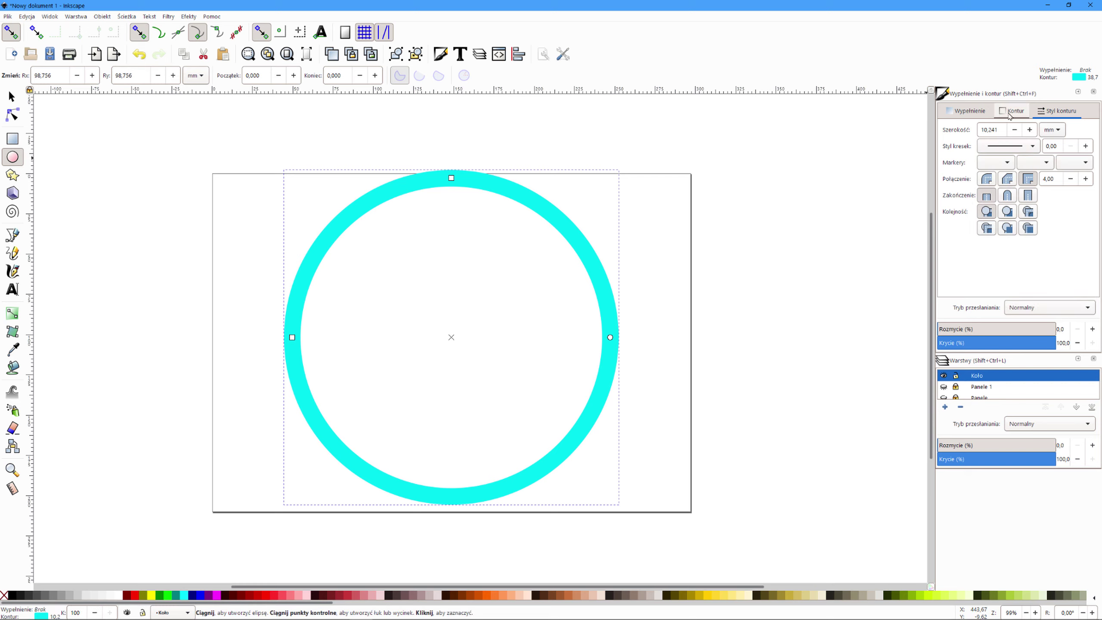
- Remove the circle's stroke and give it a flat green fill (009500ff)
left_click(1009, 114)
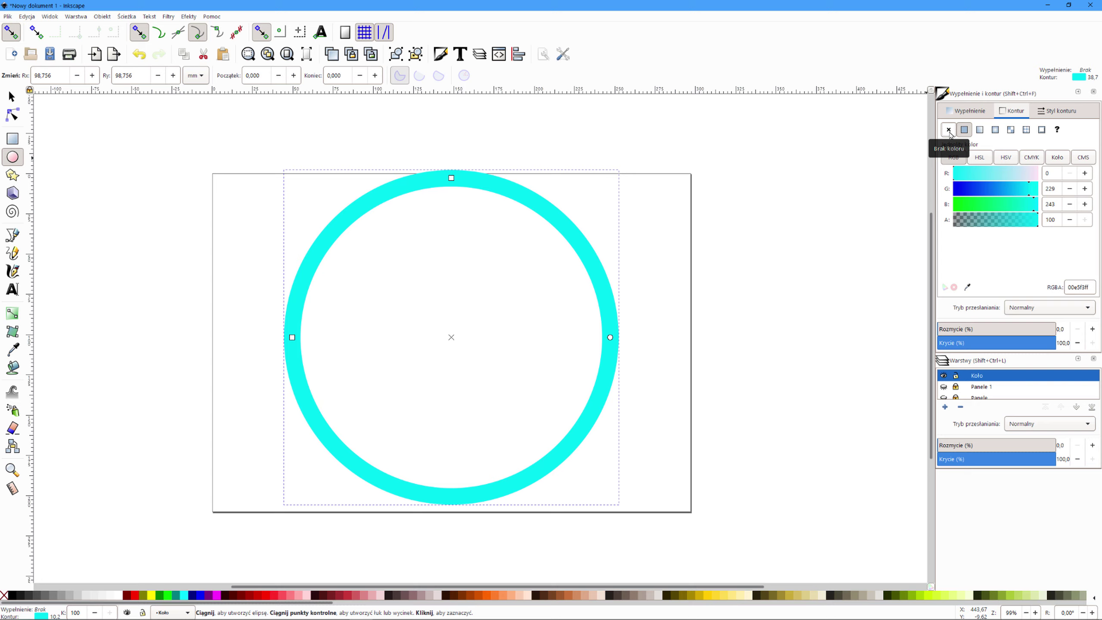
left_click(948, 130)
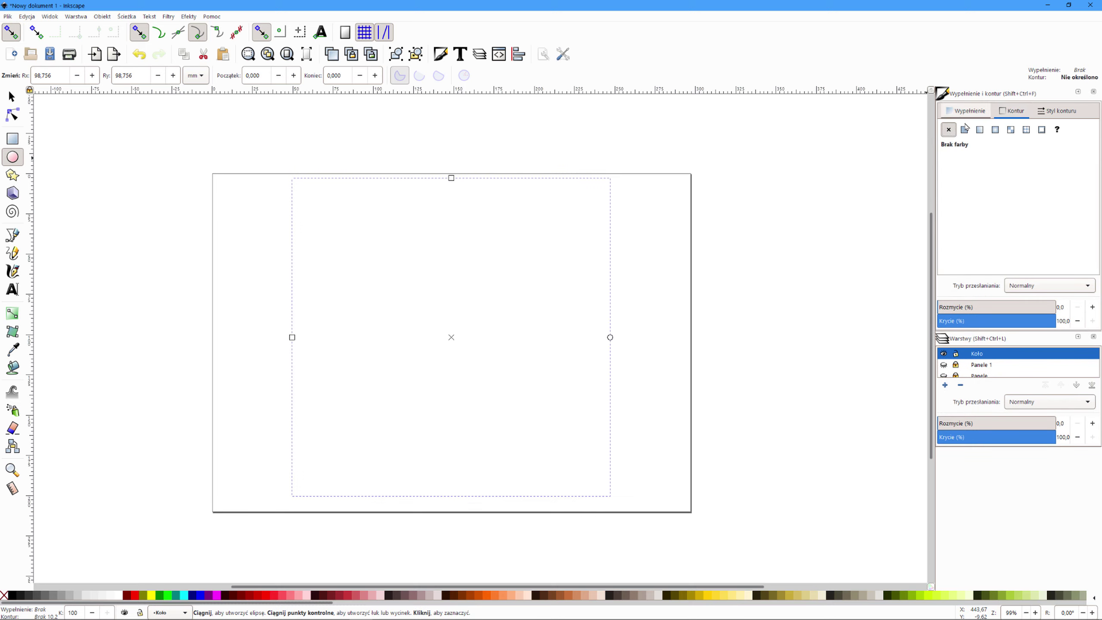
left_click(967, 111)
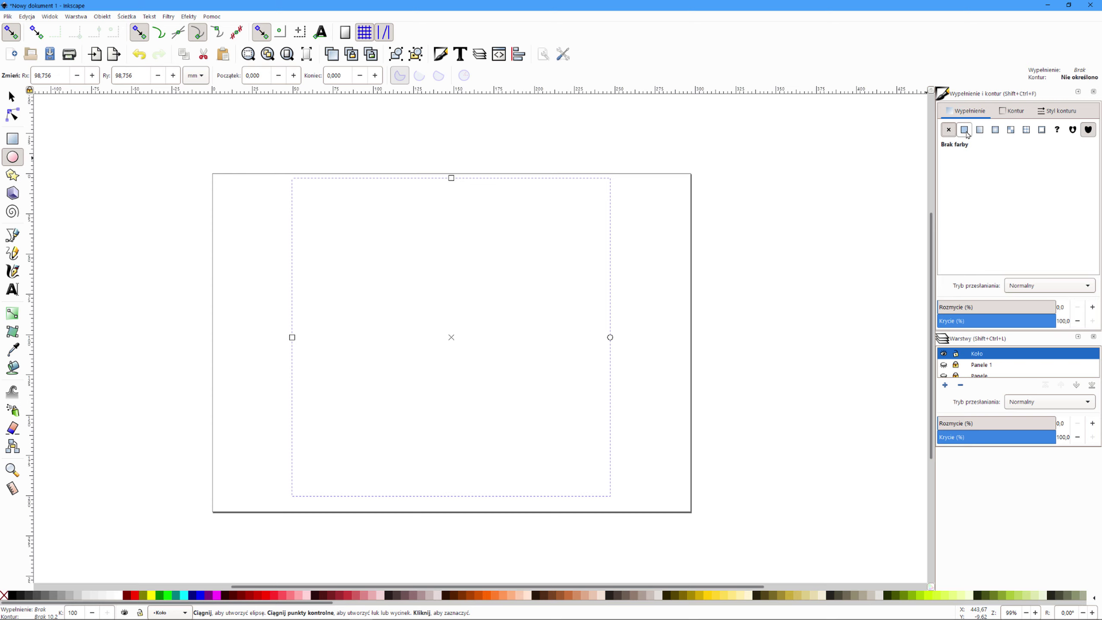
left_click(965, 130)
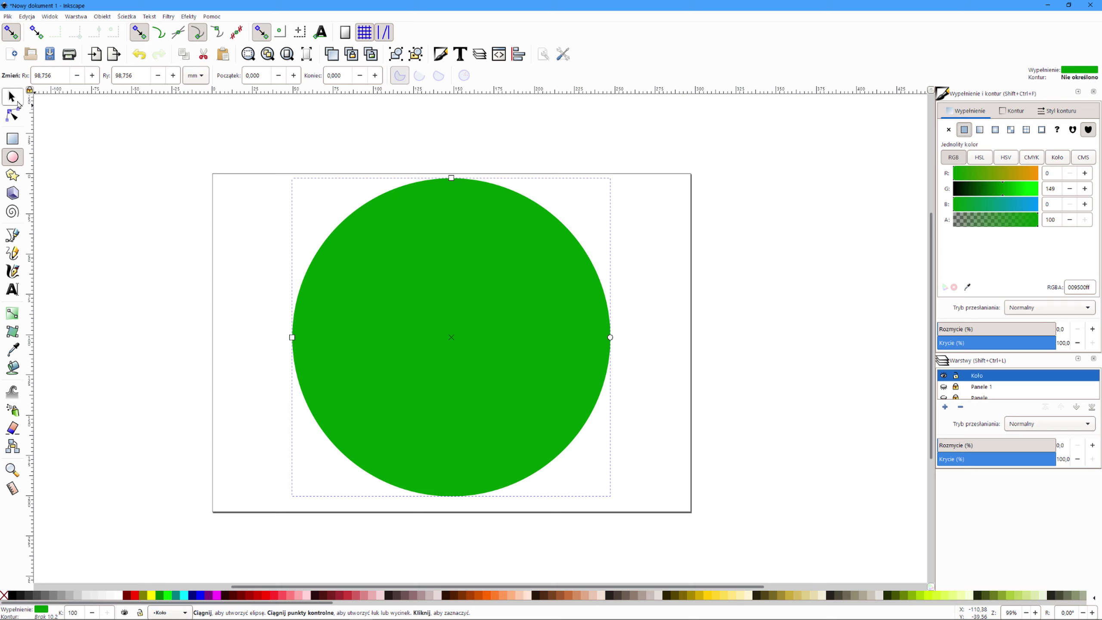
left_click(17, 103)
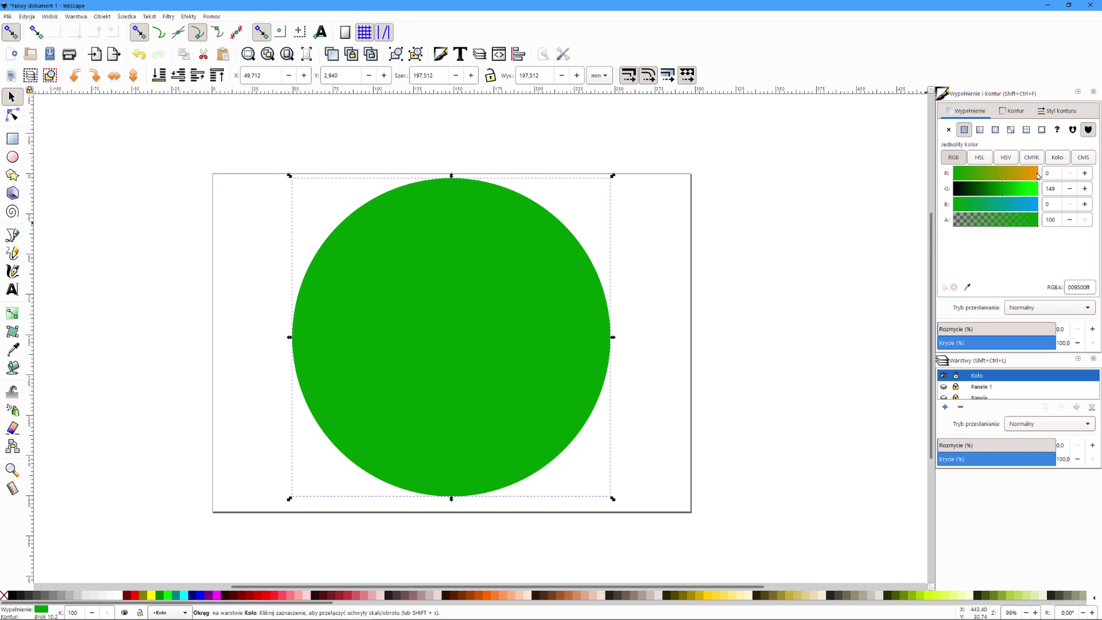
- Make the circle yellow (R 250, G 241, faf100ff) and shrink it to about 10.958 mm
left_click(1037, 175)
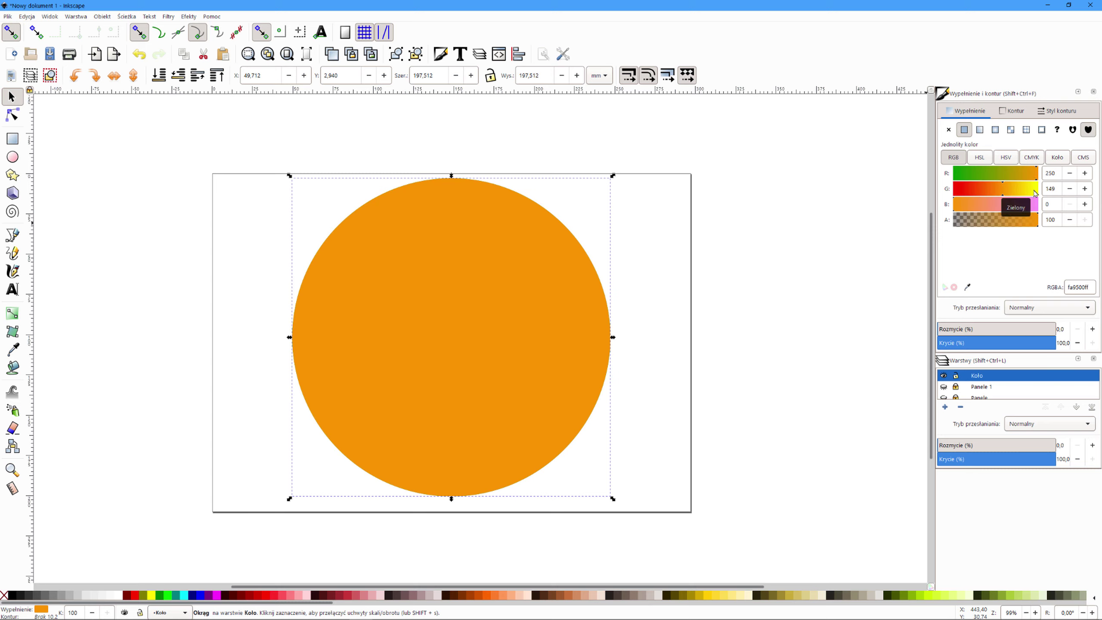
left_click(1034, 191)
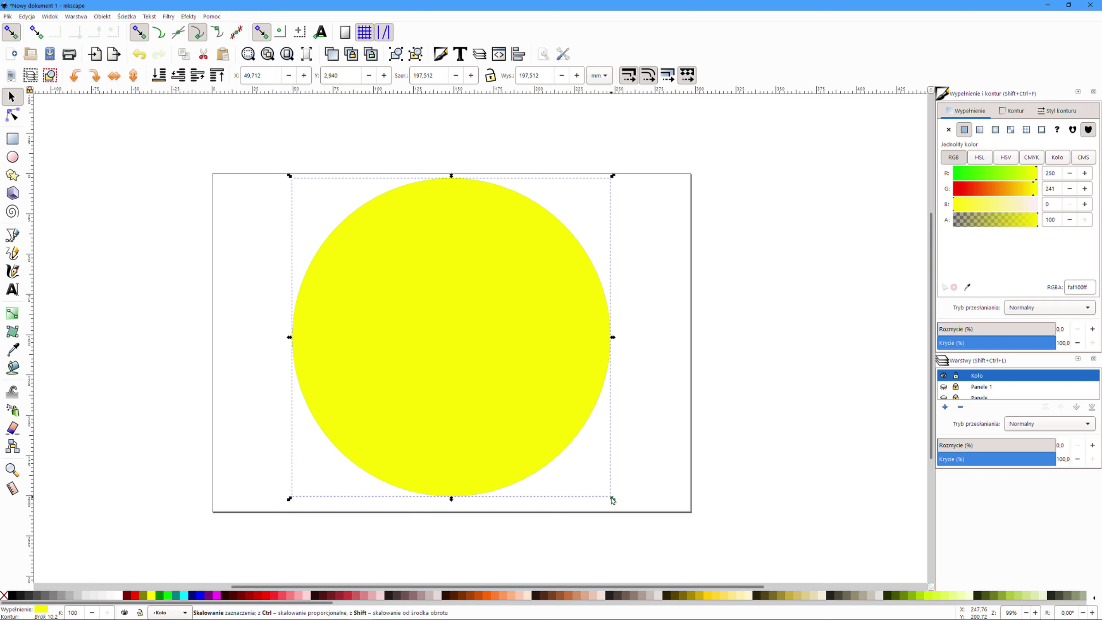
left_click_drag(612, 500, 461, 356)
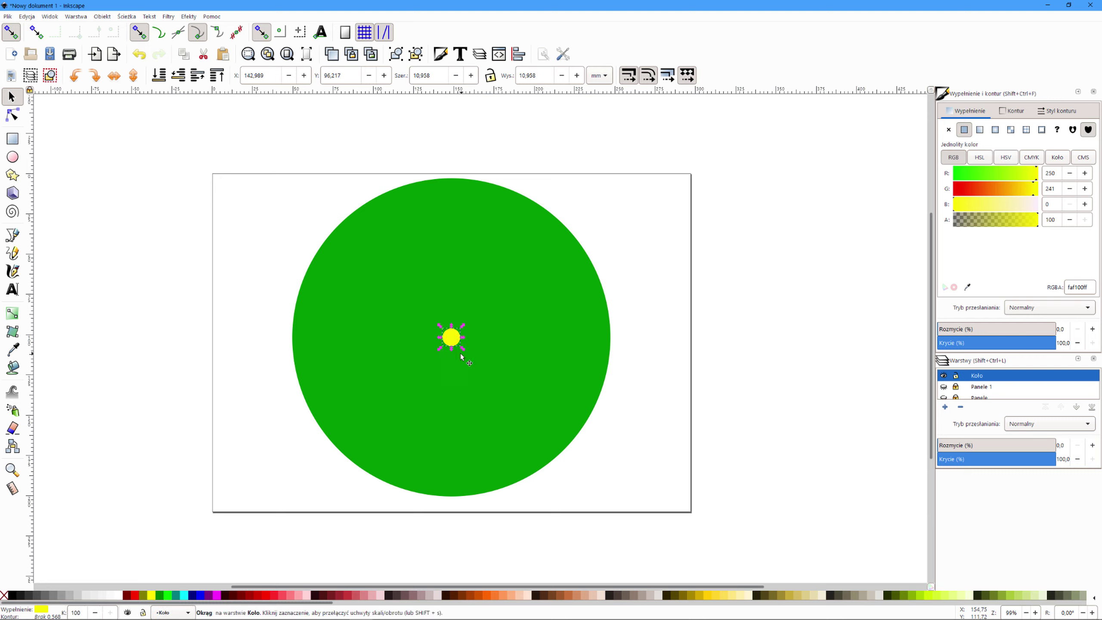
- Shrink the yellow circle to a 0.401 mm centre dot, deselect it, and zoom out
scroll(442, 351, "up", 2, "ctrl")
scroll(508, 299, "up", 2, "ctrl")
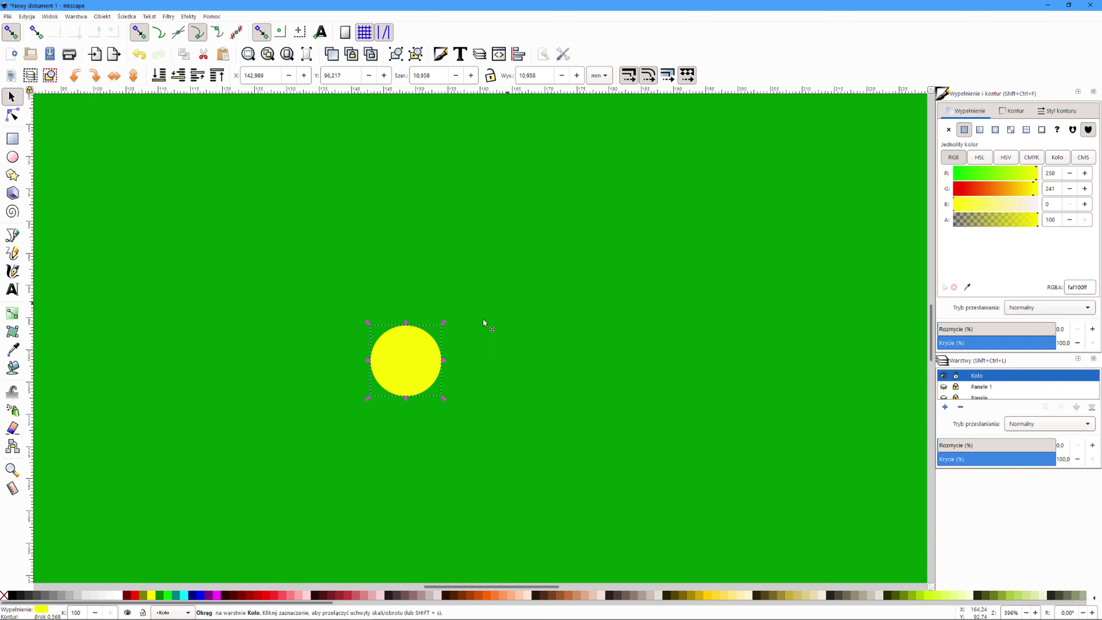
scroll(338, 451, "up", 2, "ctrl")
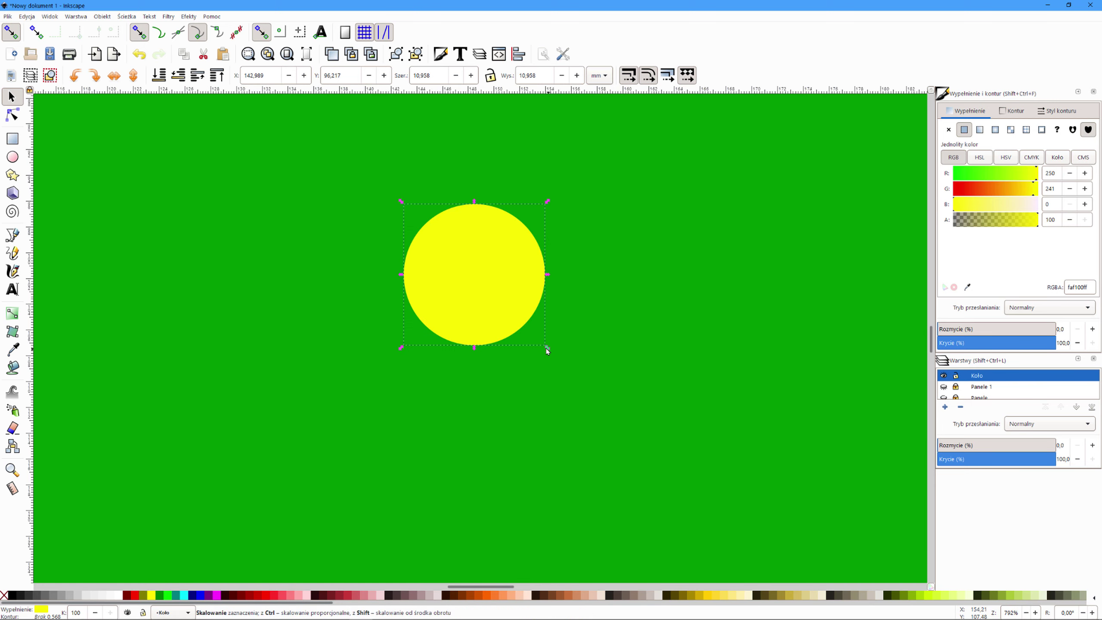
left_click_drag(547, 349, 481, 282)
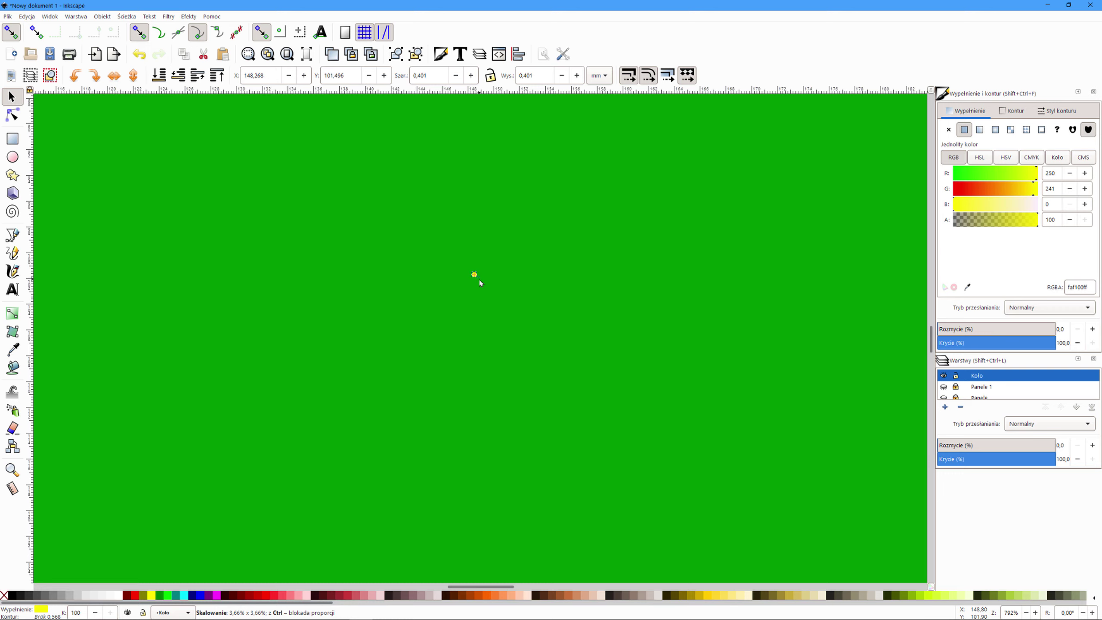
scroll(461, 347, "down", 3)
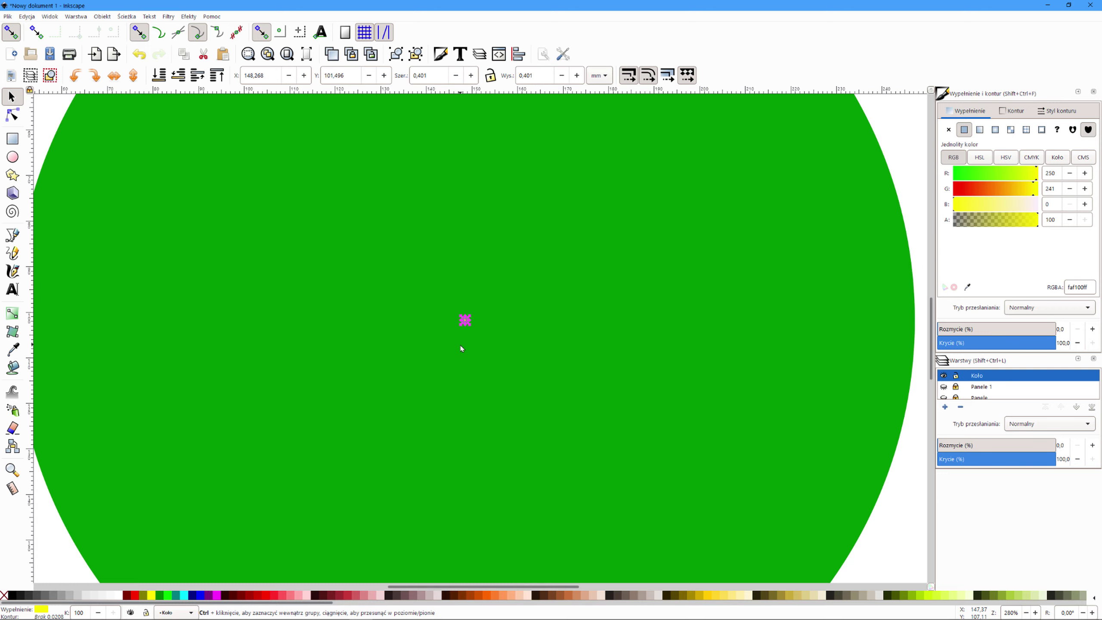
scroll(461, 347, "down", 5)
scroll(461, 347, "up", 1)
left_click(204, 343)
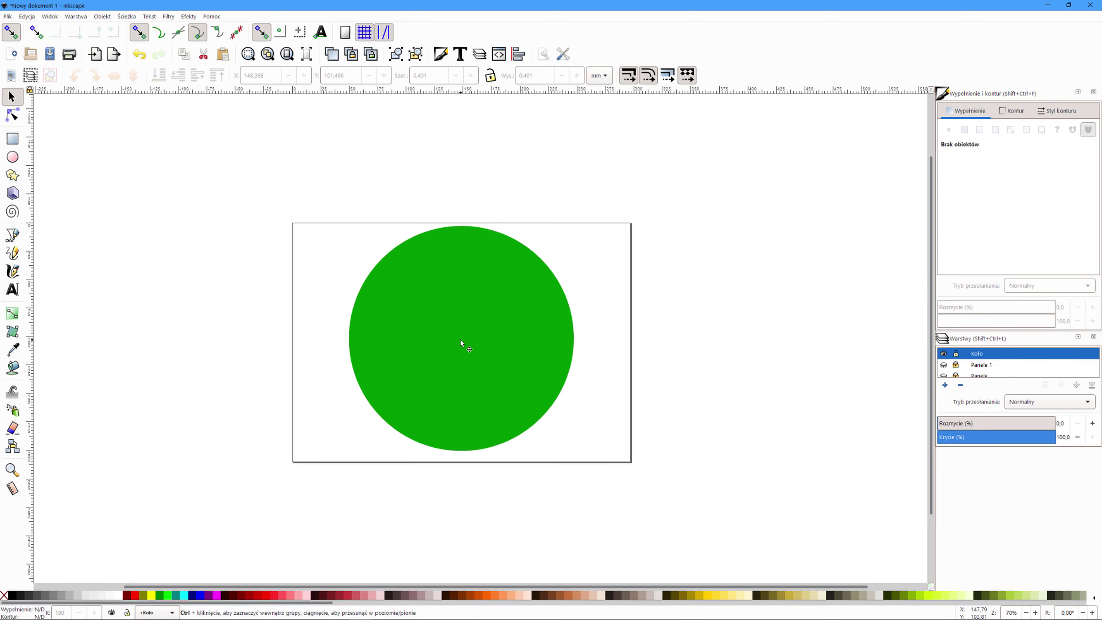
scroll(461, 342, "up", 1)
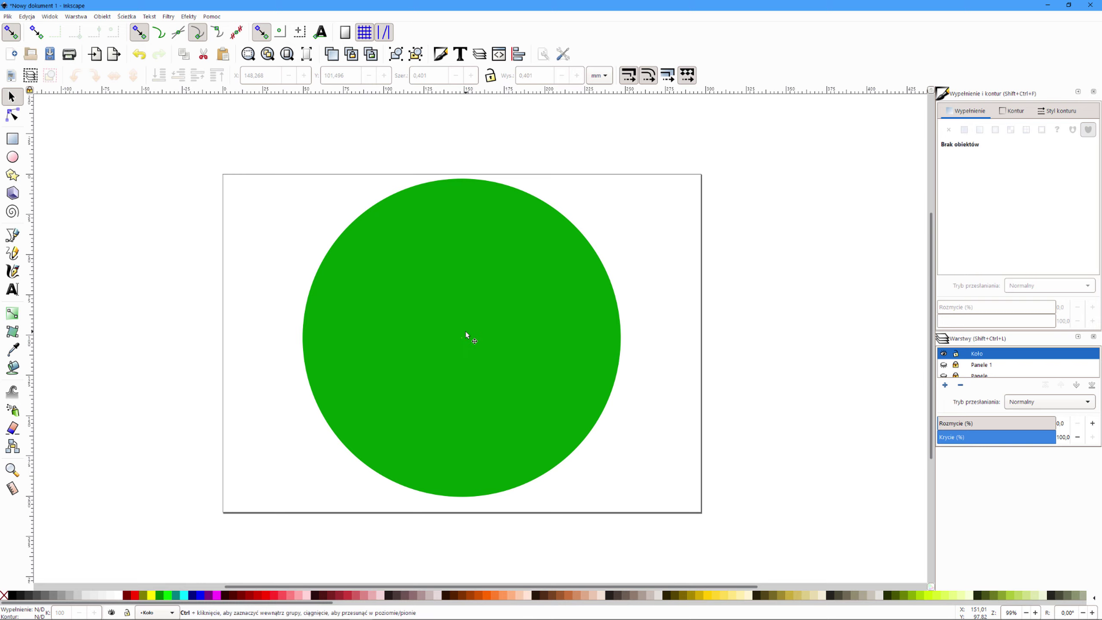
scroll(465, 333, "up", 2)
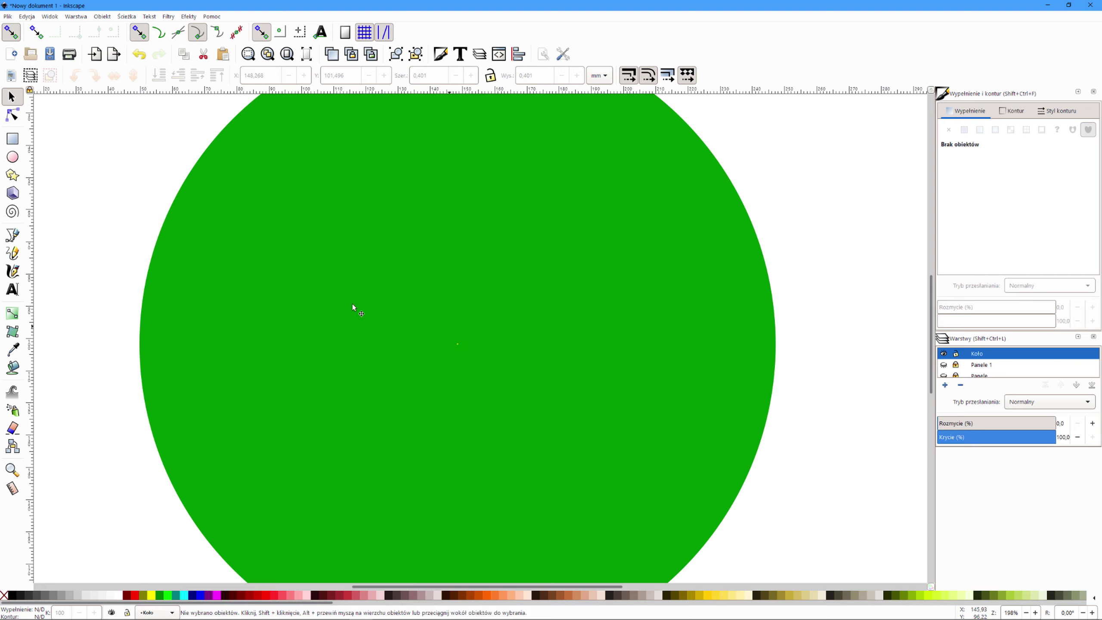
- Draw a thin rectangle bar upward from the green circle's centre
left_click(12, 139)
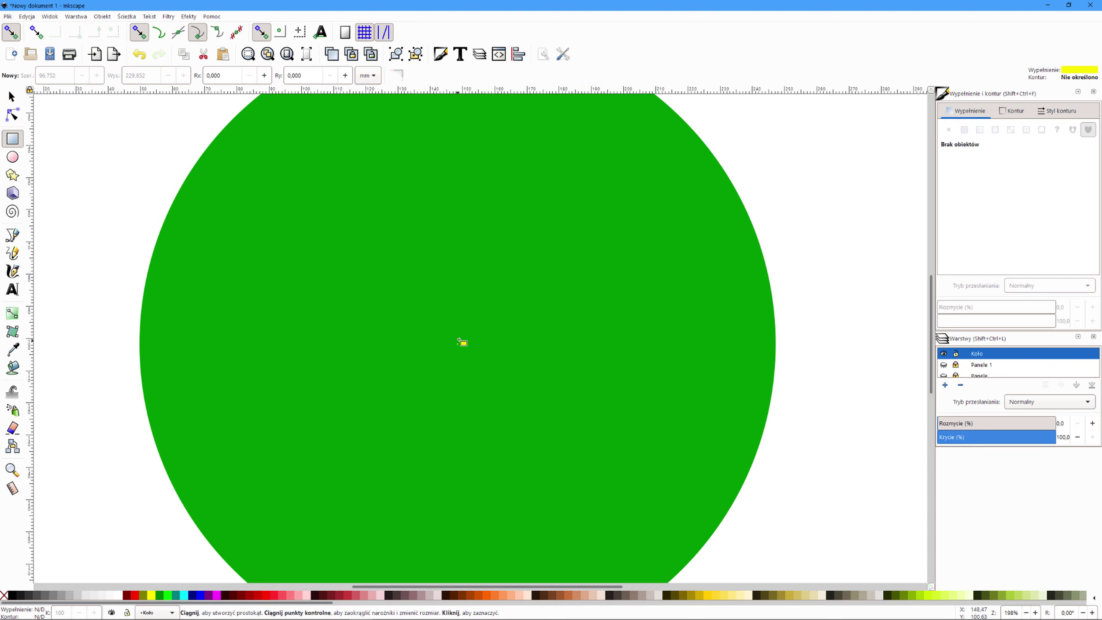
left_click_drag(458, 341, 461, 100)
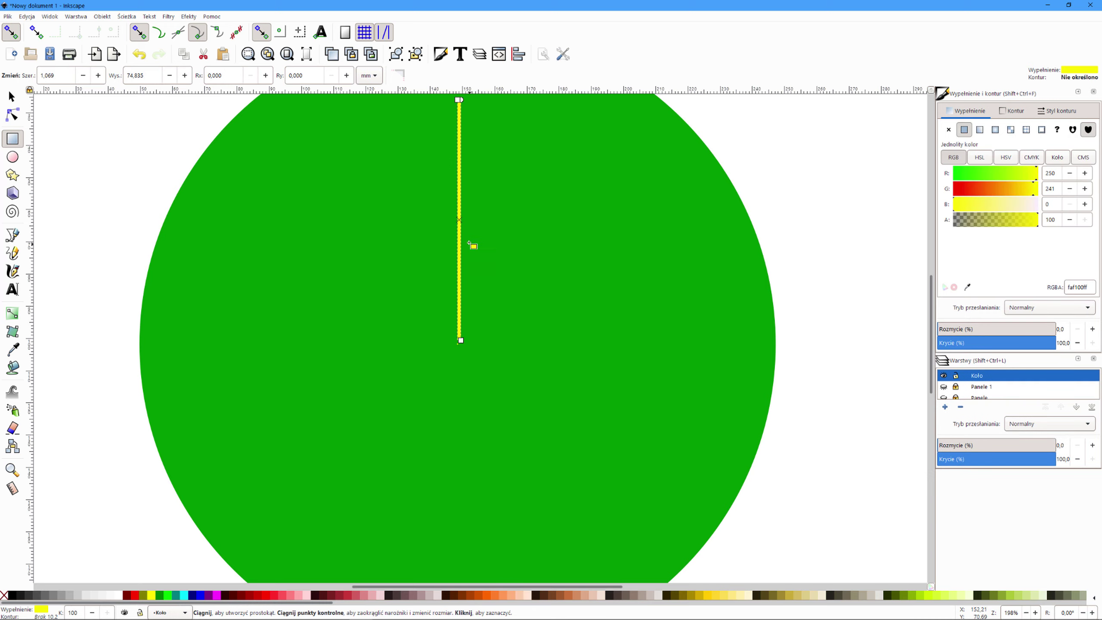
scroll(489, 175, "up", 2)
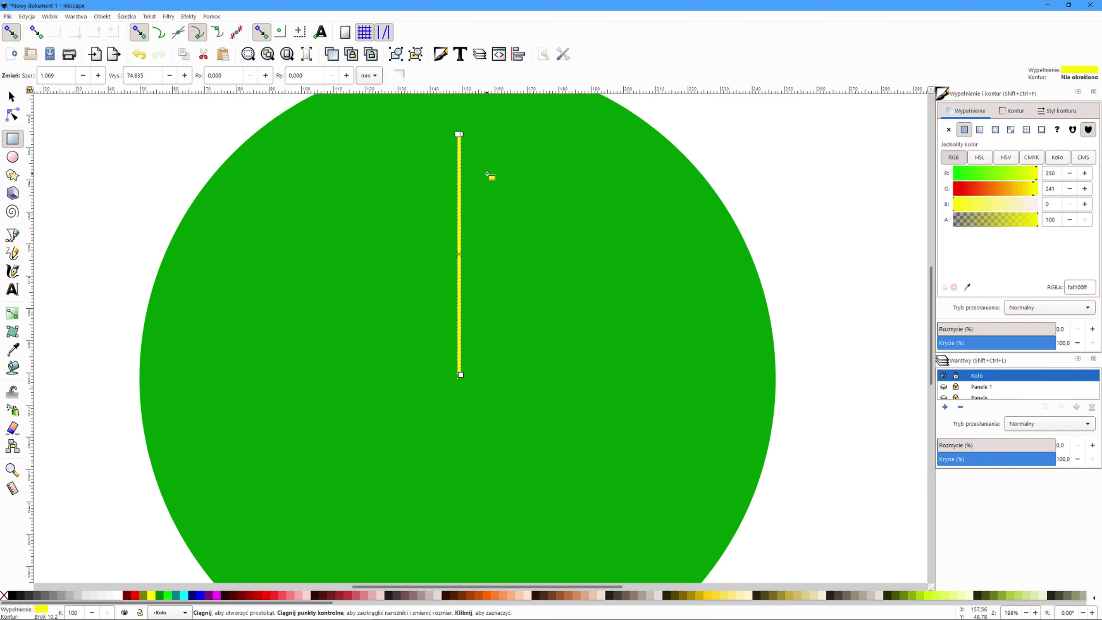
scroll(489, 174, "up", 8)
- Stretch the bar's top to the circle edge and narrow it to about 0.160 mm wide
left_click(12, 97)
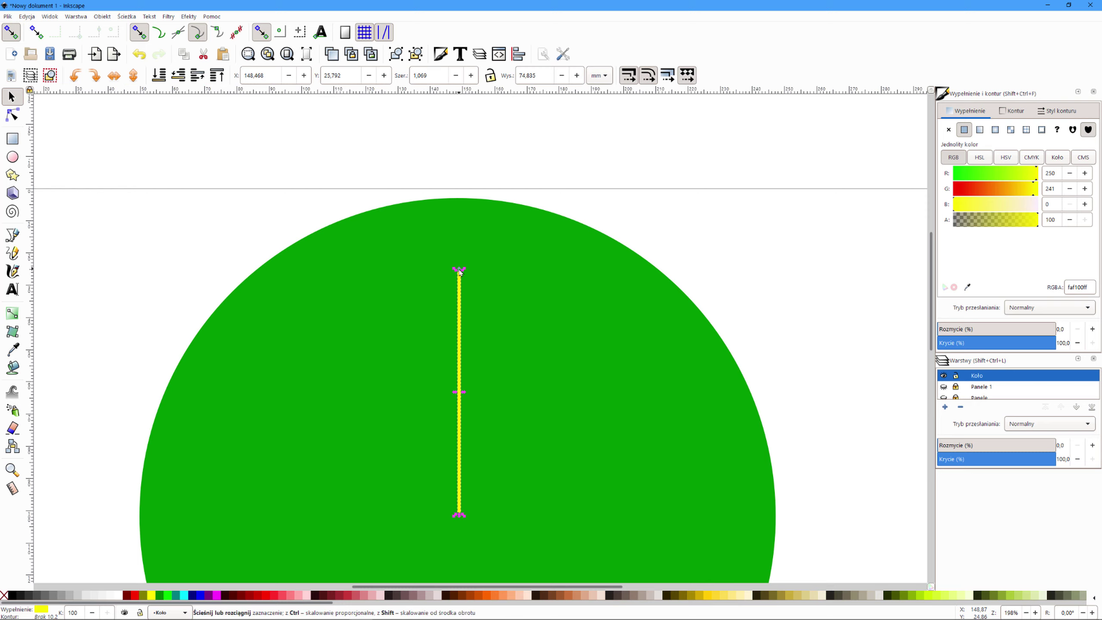
left_click_drag(459, 270, 461, 214)
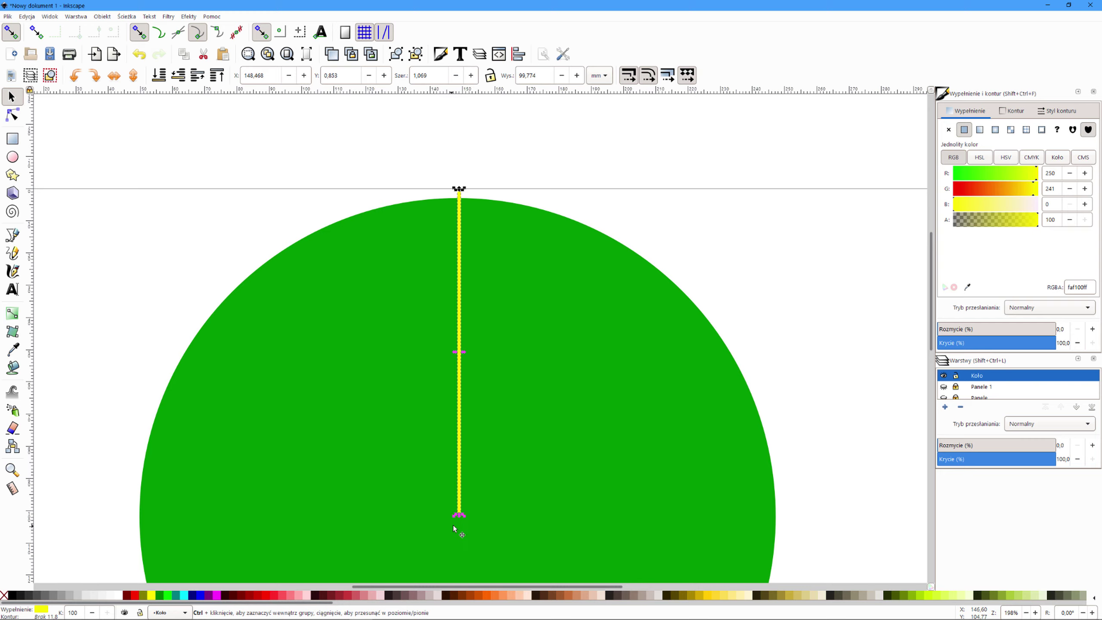
scroll(456, 527, "up", 1)
scroll(472, 524, "up", 2)
scroll(467, 522, "up", 1)
scroll(418, 509, "up", 1)
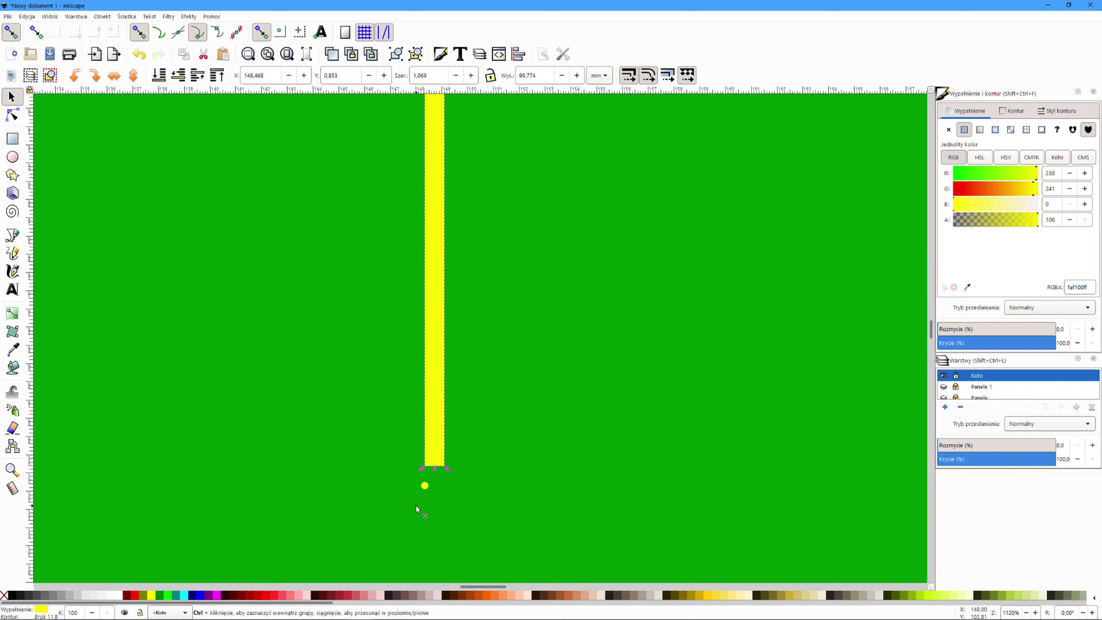
scroll(418, 510, "up", 1)
scroll(416, 509, "up", 1)
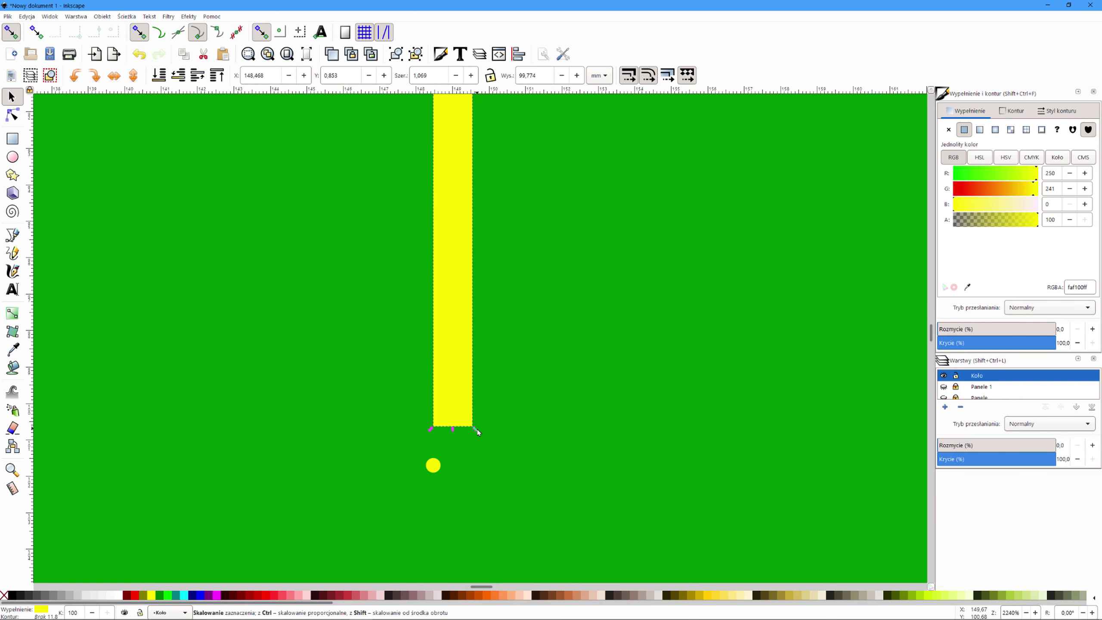
left_click_drag(477, 431, 444, 430)
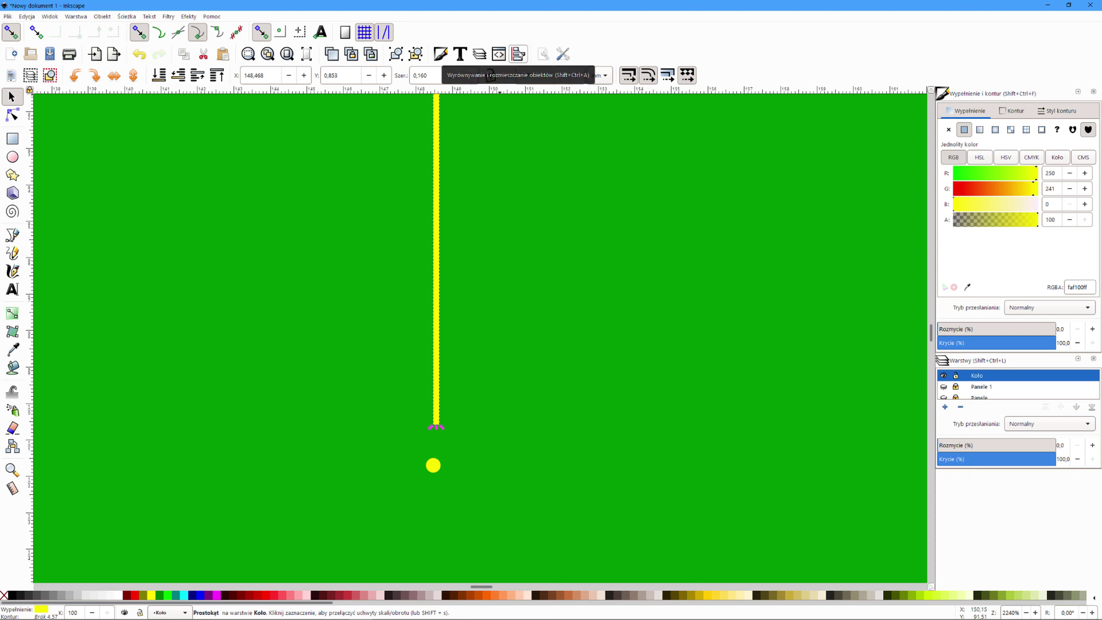
- Set Align and Distribute to align relative to the last selected object
left_click(518, 53)
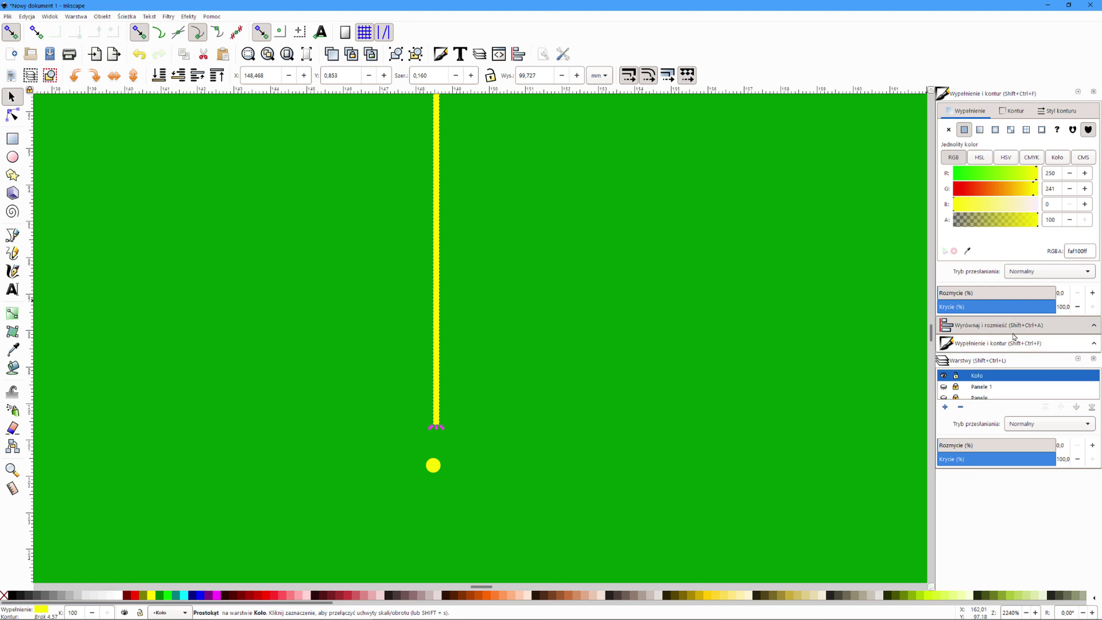
left_click(997, 330)
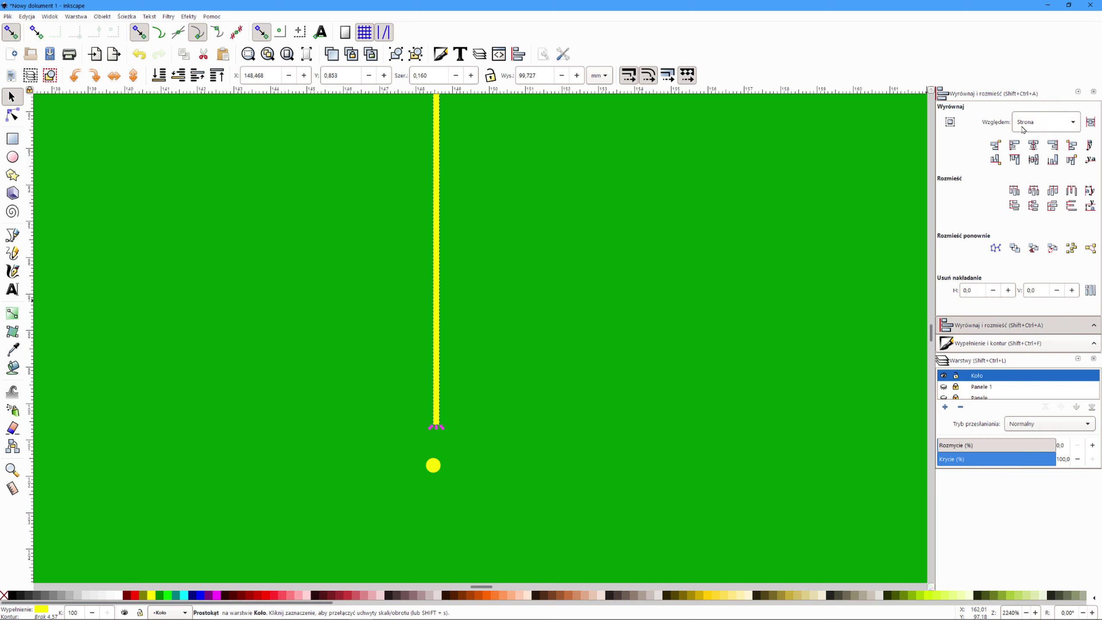
left_click(1049, 130)
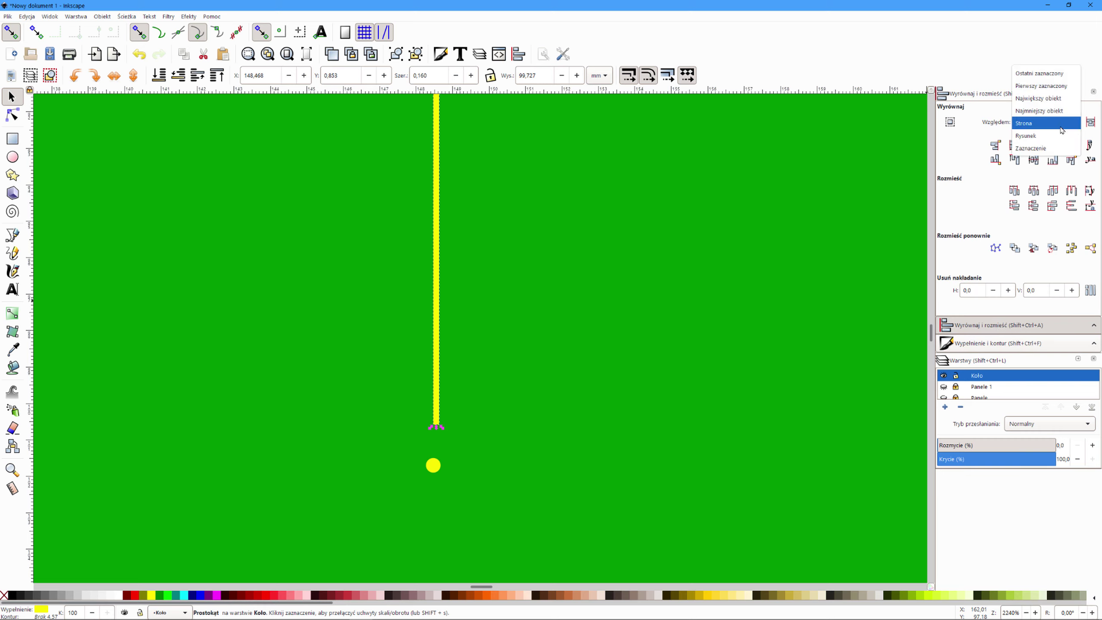
left_click(1049, 74)
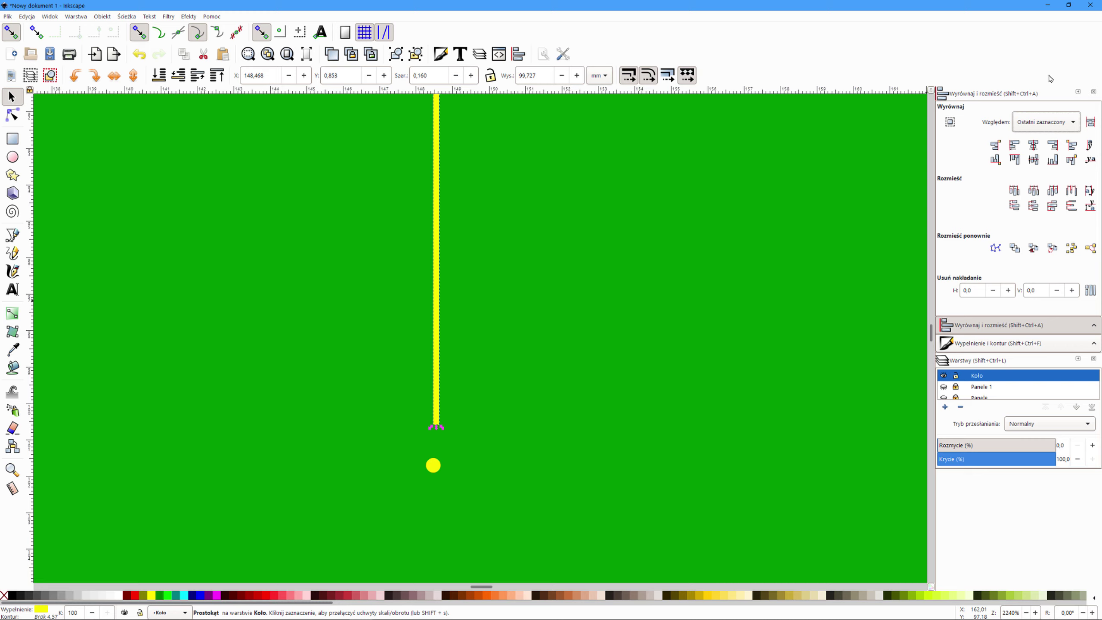
key("Down")
key("Down")
key("Down")
- Nudge the bar down and centre it on the green circle's vertical axis
left_click(1058, 117)
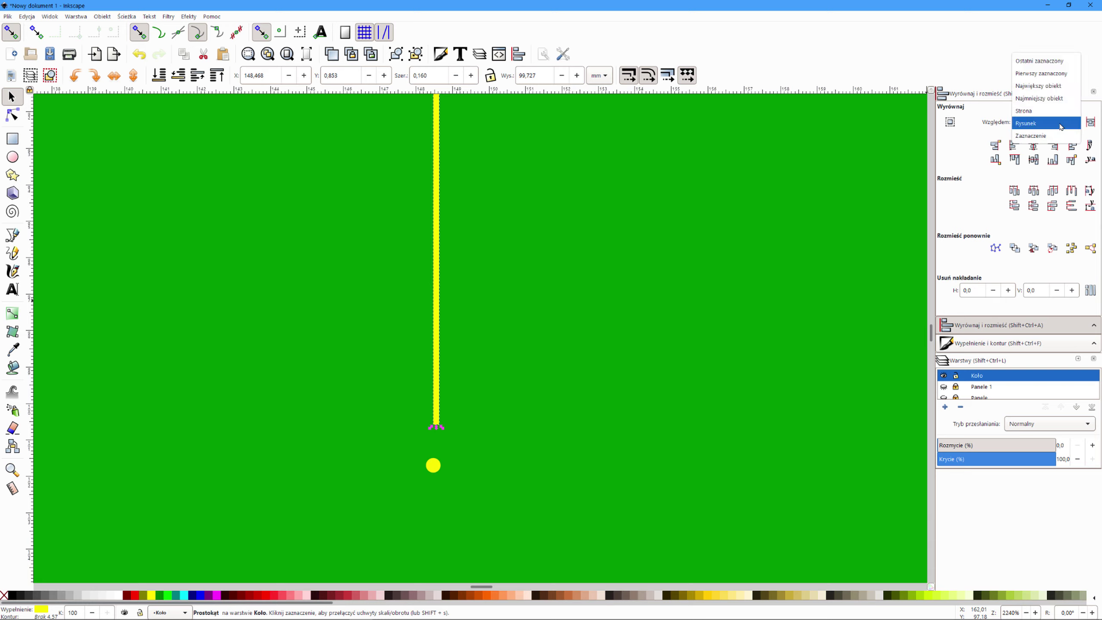
left_click(1040, 62)
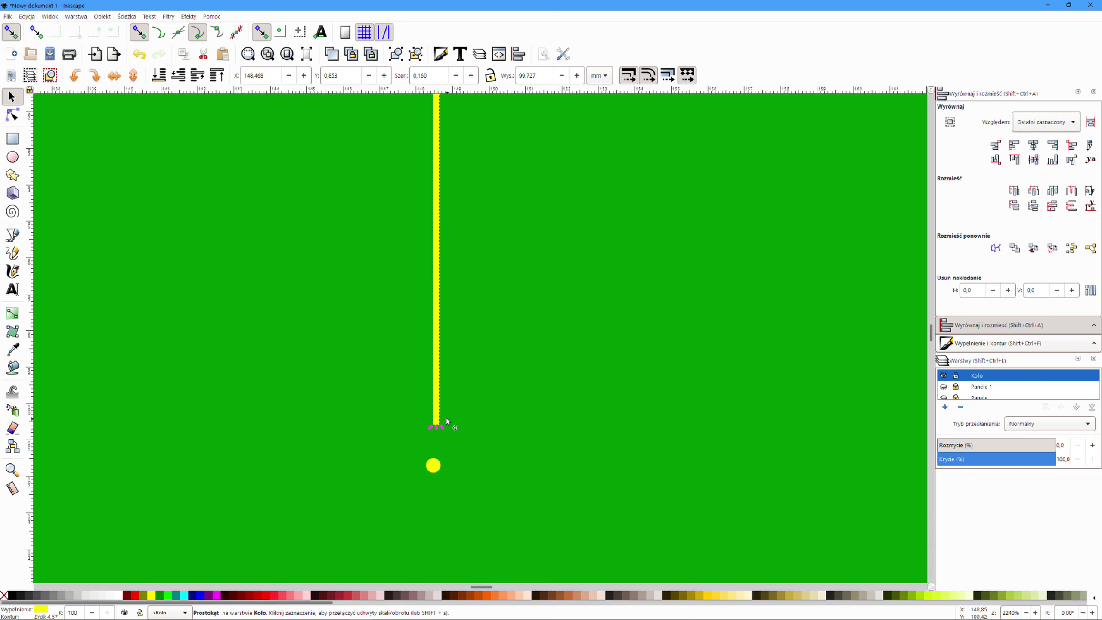
key("Down")
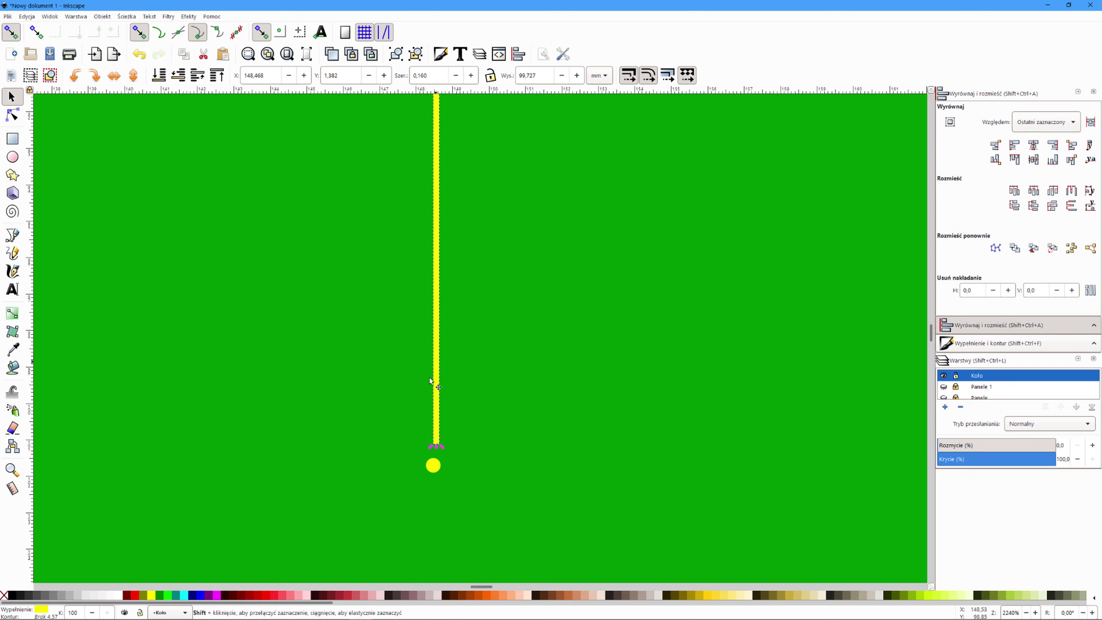
left_click(228, 300, "shift")
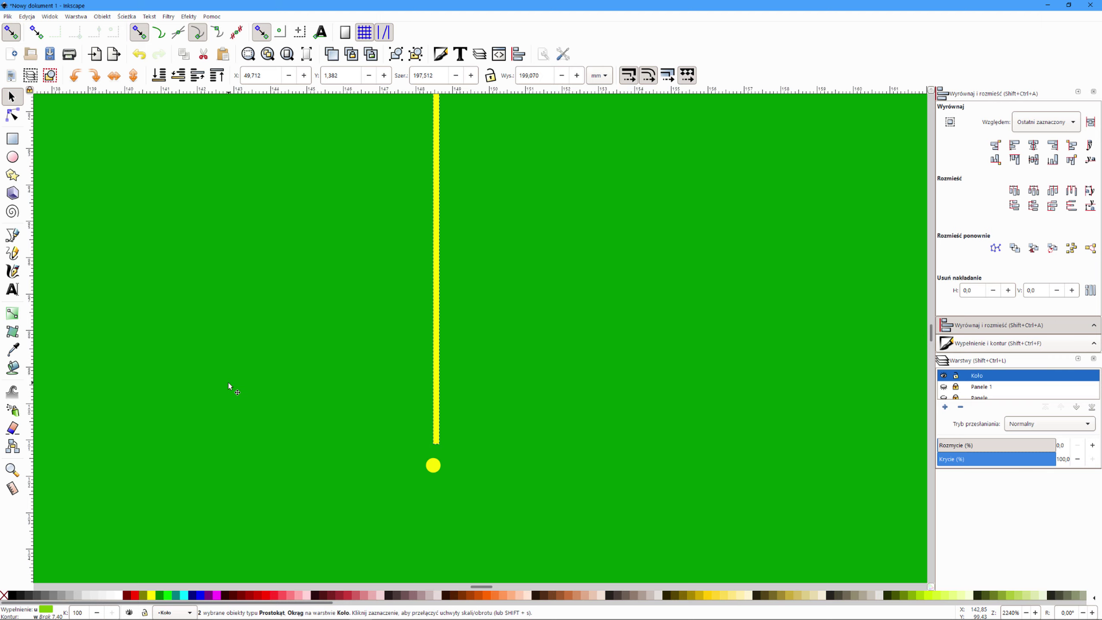
left_click(1034, 144)
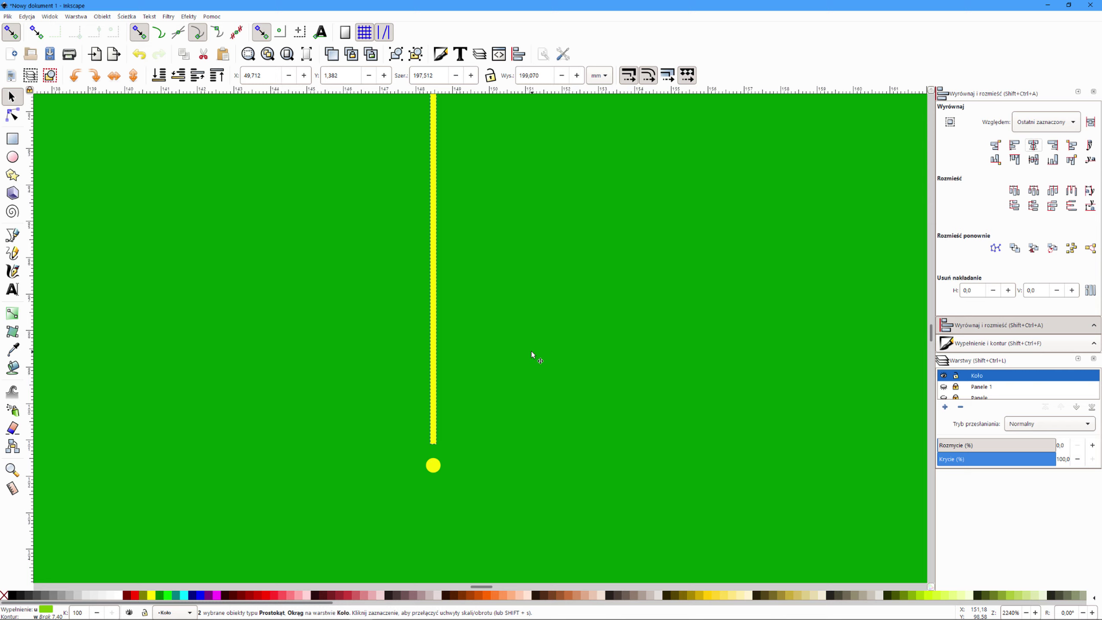
- Select only the thin yellow bar and switch it to rotate mode
scroll(525, 339, "down", 1)
scroll(525, 340, "down", 2)
scroll(525, 339, "down", 2)
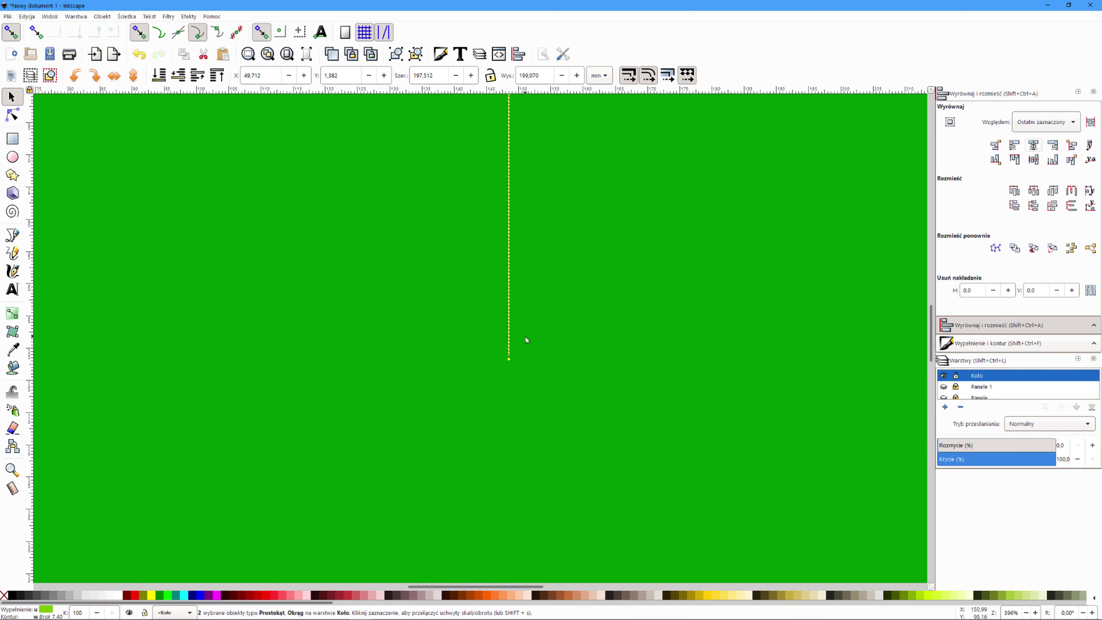
scroll(547, 269, "up", 2)
scroll(553, 277, "up", 3)
scroll(556, 288, "up", 4)
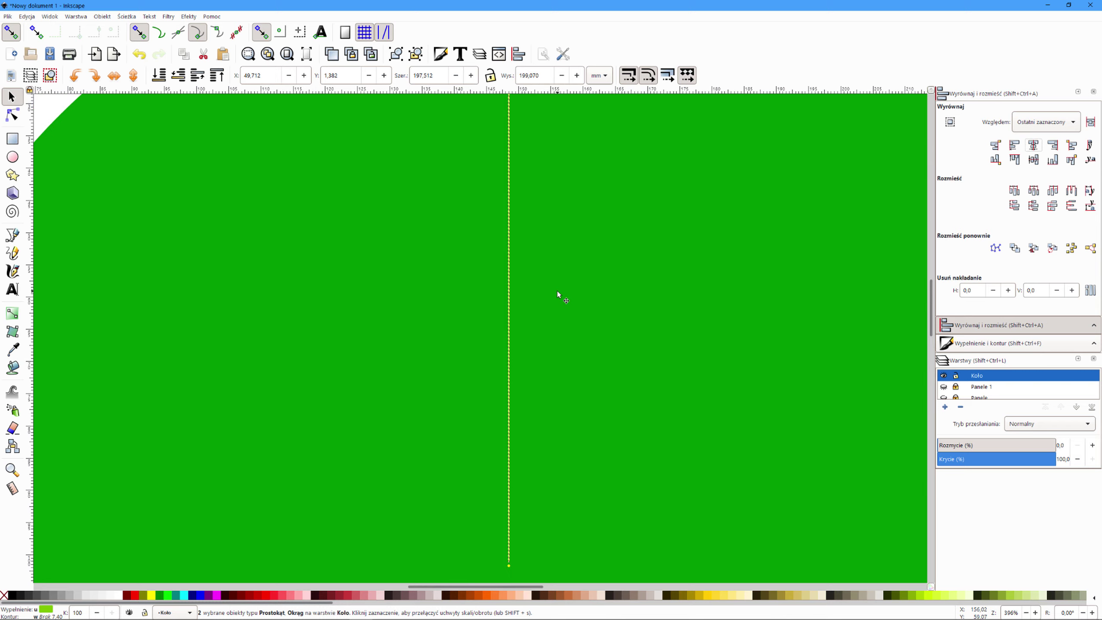
scroll(557, 293, "up", 2)
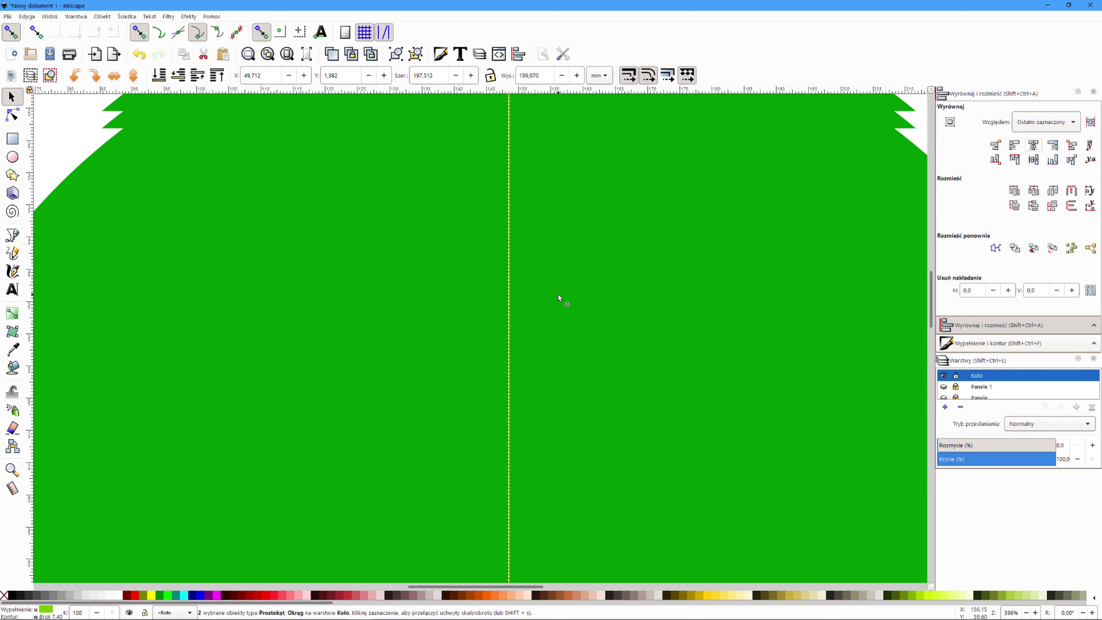
left_click(508, 418)
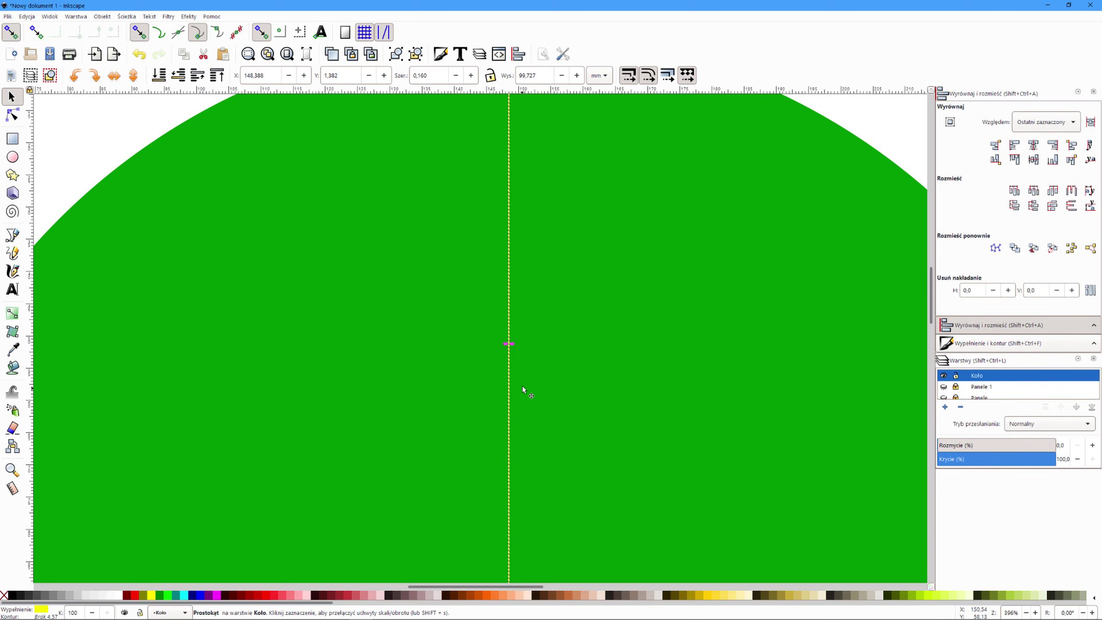
scroll(509, 358, "up", 3)
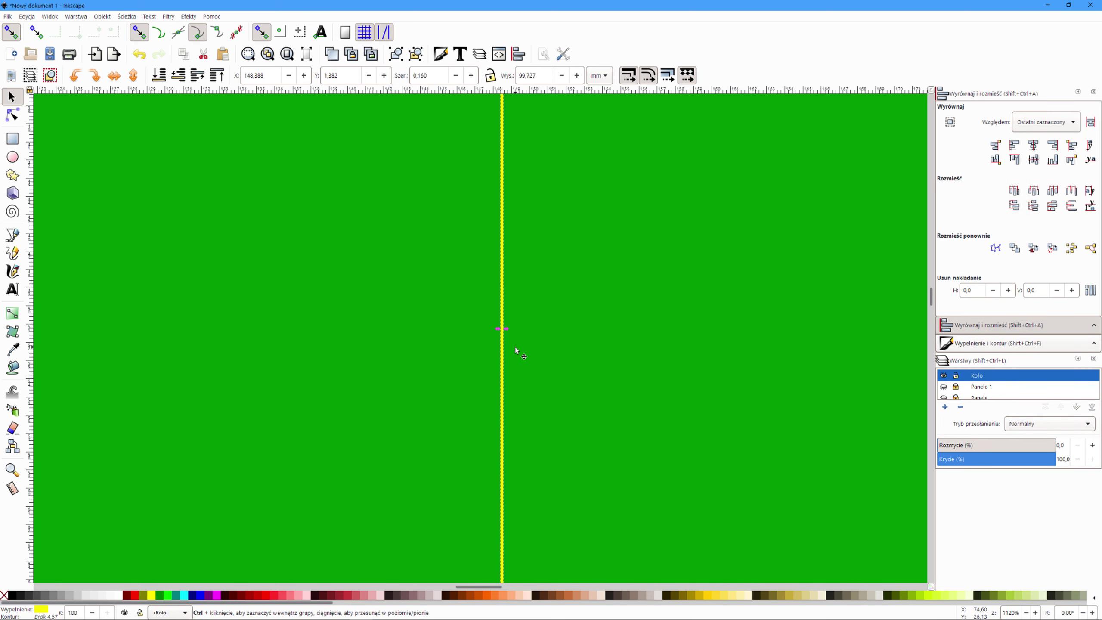
scroll(515, 350, "up", 2)
scroll(514, 350, "up", 1)
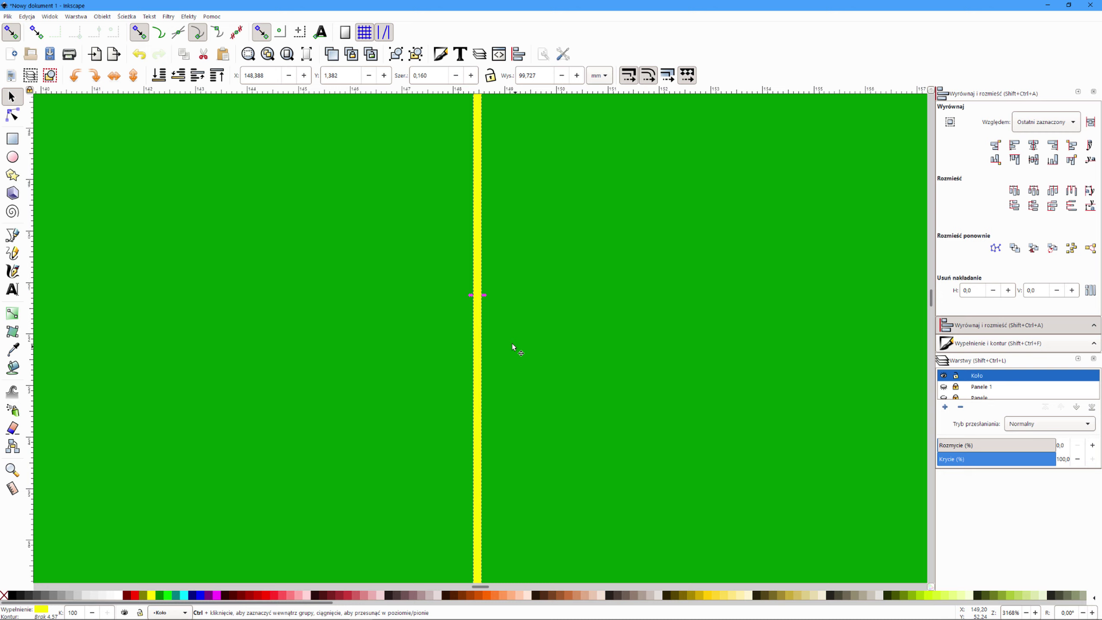
scroll(476, 305, "up", 2)
left_click(475, 300)
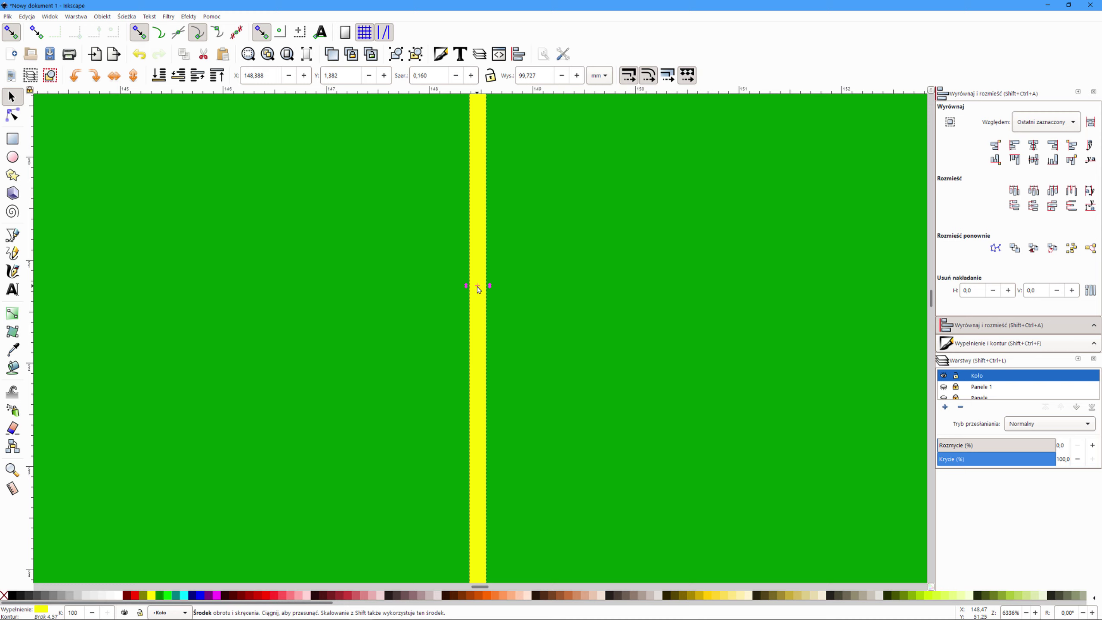
- Drag the bar's rotation centre down onto the small yellow centre dot
mouse_move(479, 290)
left_mouse_down()
mouse_move(472, 517)
mouse_move(498, 582)
left_mouse_up()
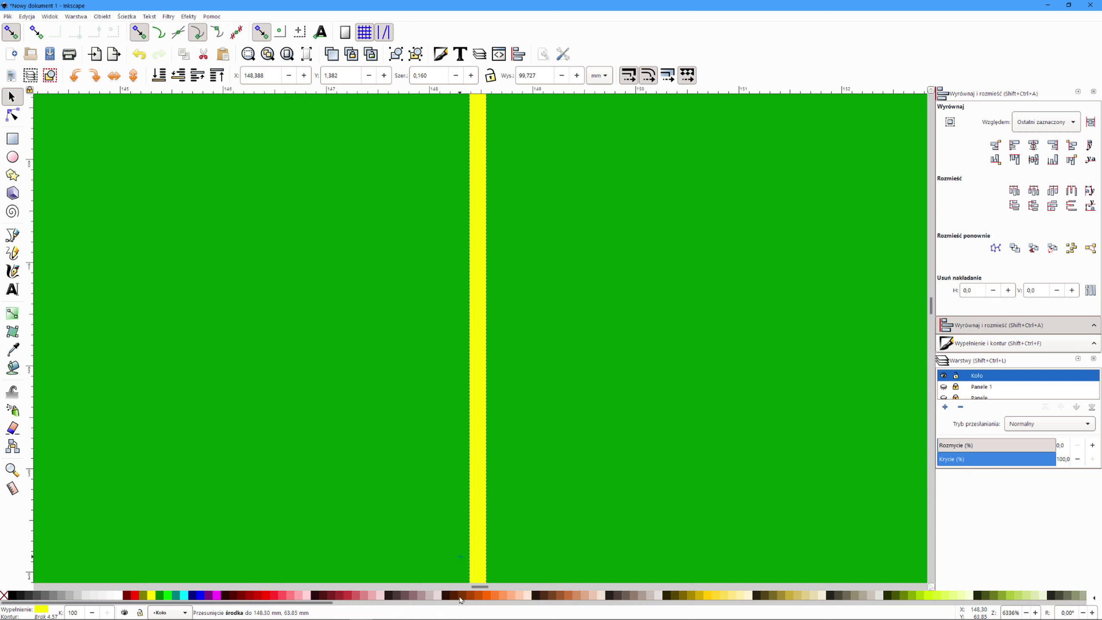
mouse_move(498, 581)
left_mouse_down()
mouse_move(476, 553)
mouse_move(498, 591)
left_mouse_up()
left_click_drag(498, 591, 521, 486)
scroll(521, 485, "down", 3)
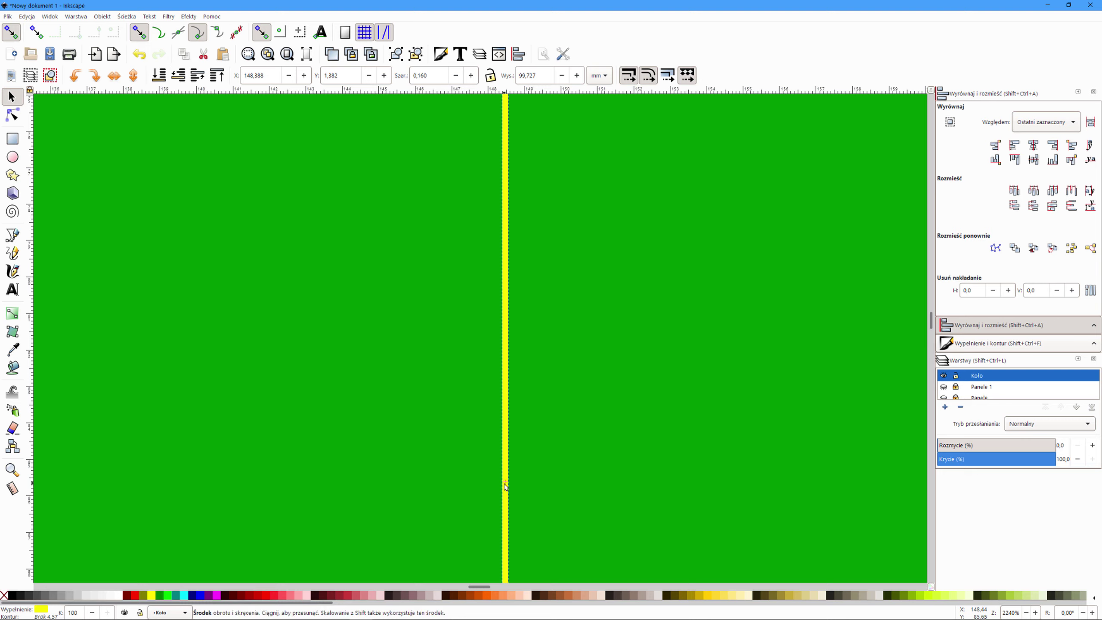
mouse_move(505, 486)
left_mouse_down()
mouse_move(505, 584)
mouse_move(497, 502)
left_mouse_up()
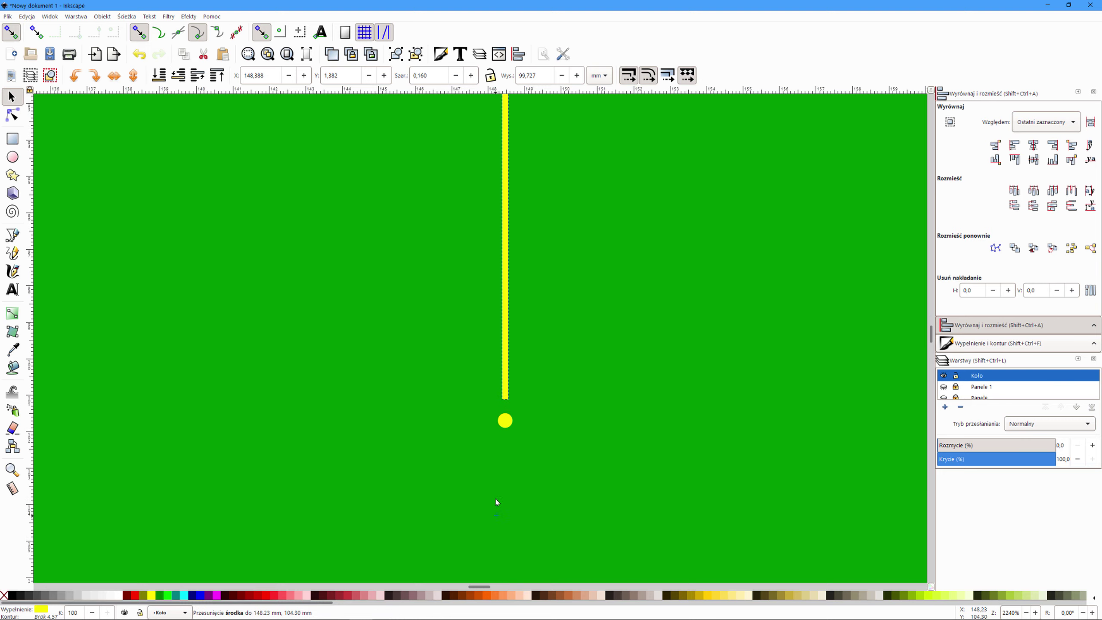
left_click_drag(506, 428, 506, 421)
scroll(506, 422, "up", 4)
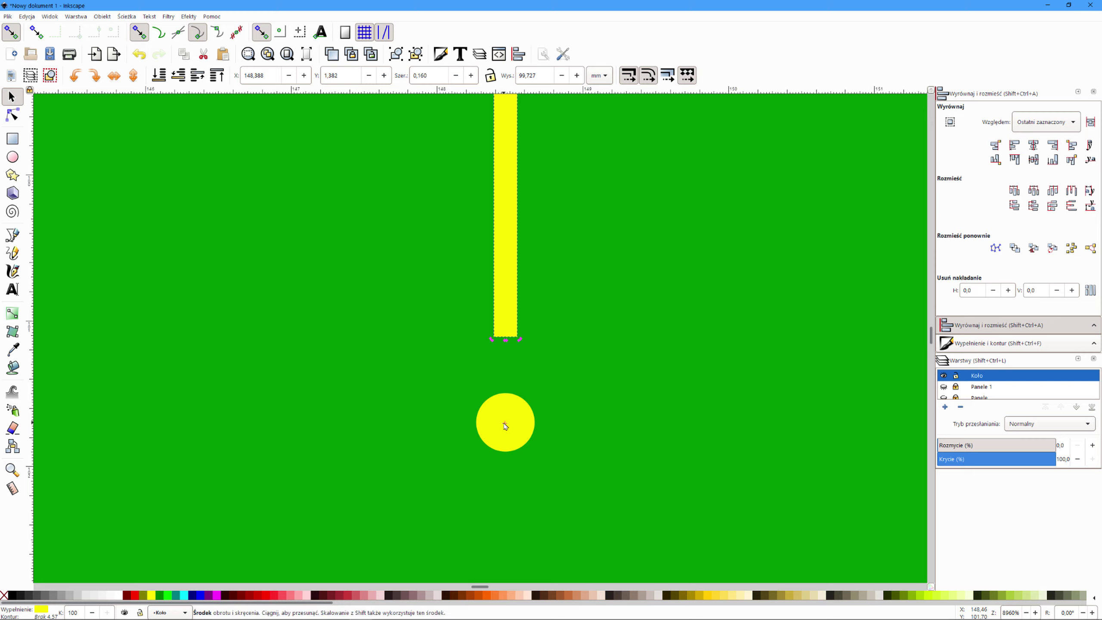
left_click_drag(505, 425, 507, 426)
key("5")
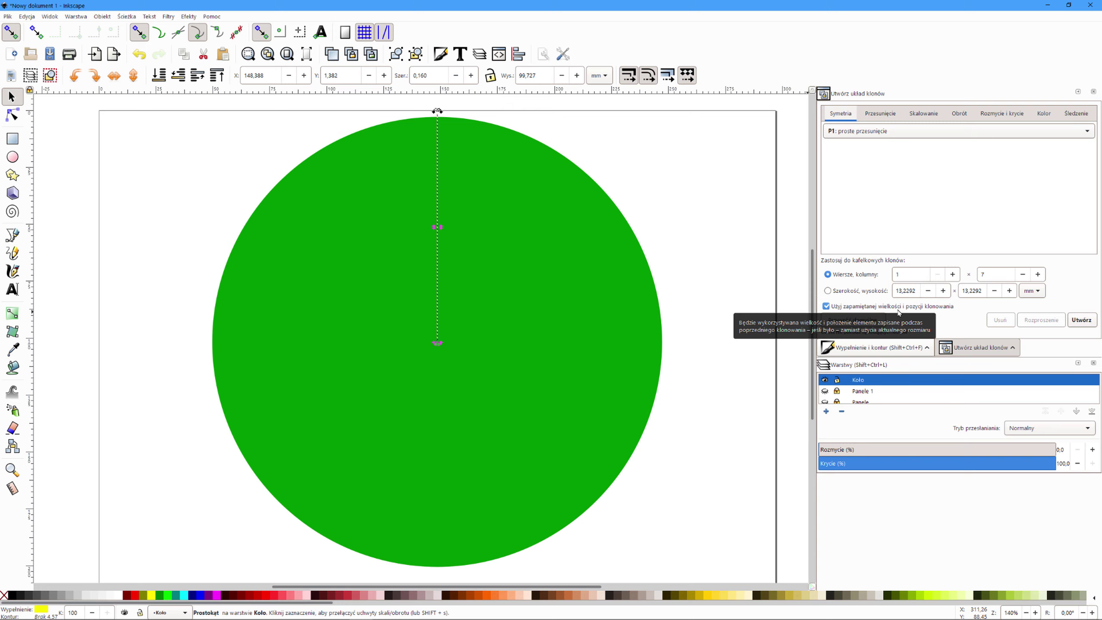
- Check the tiled clones Shift (-100% per column) and Rotation (51.420° per column) settings
left_click(873, 111)
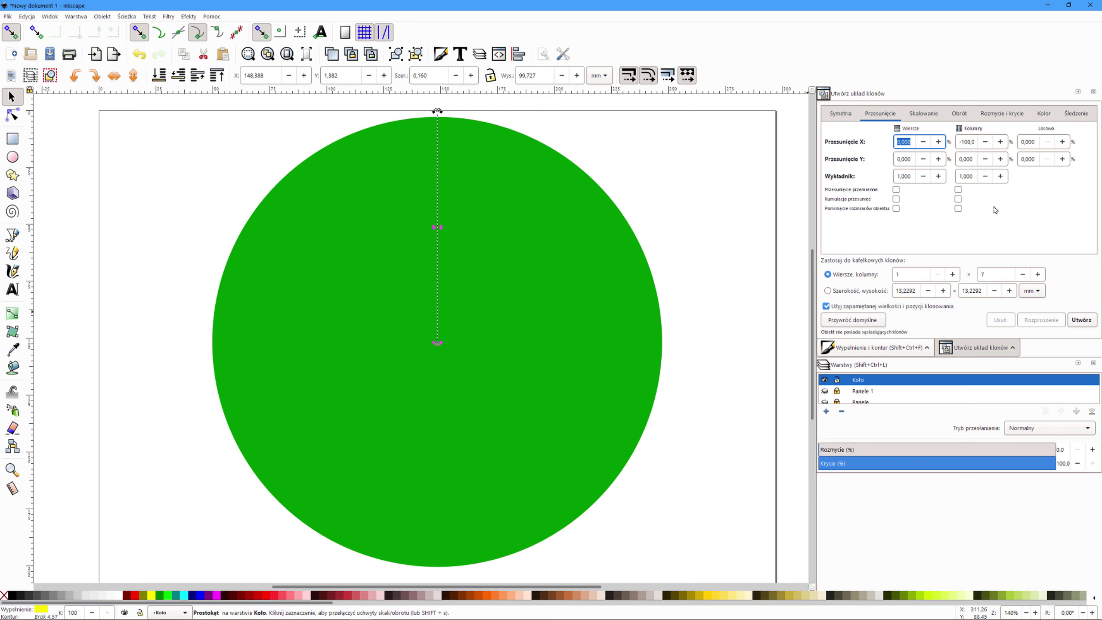
left_click(957, 121)
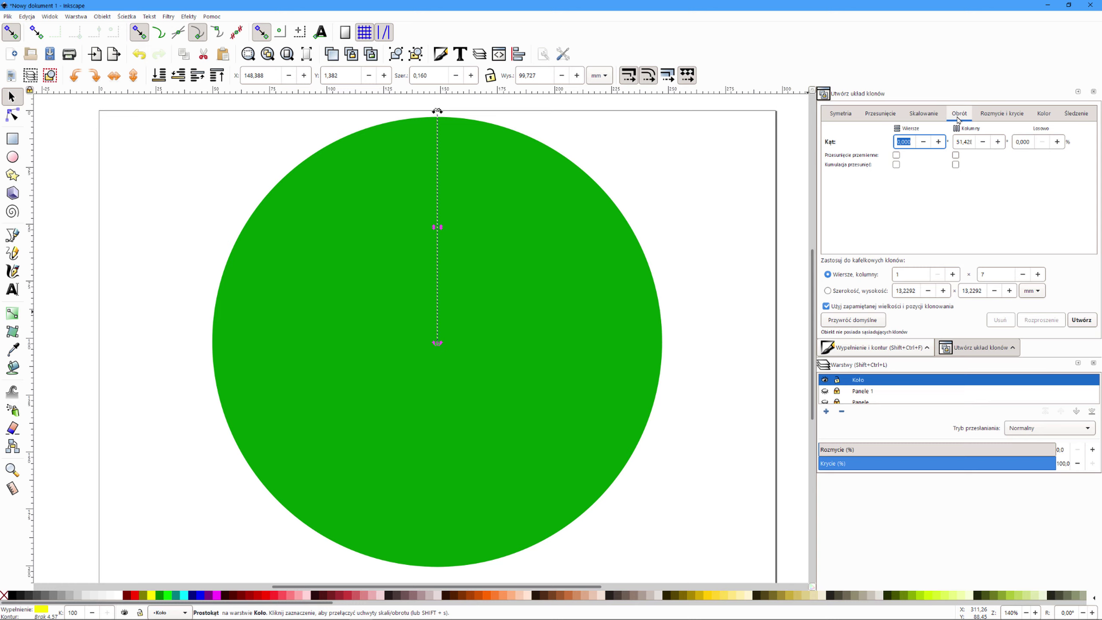
- Create the seven rotated bar clones radiating from the centre dot, then deselect them
left_click(1081, 320)
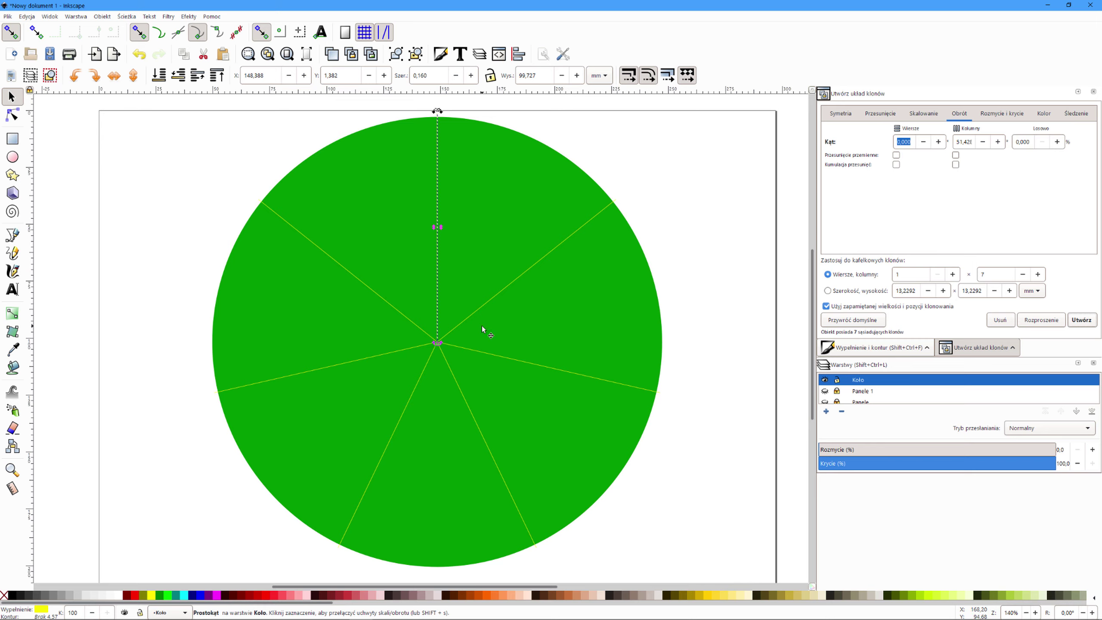
left_click(624, 494)
left_click(12, 235)
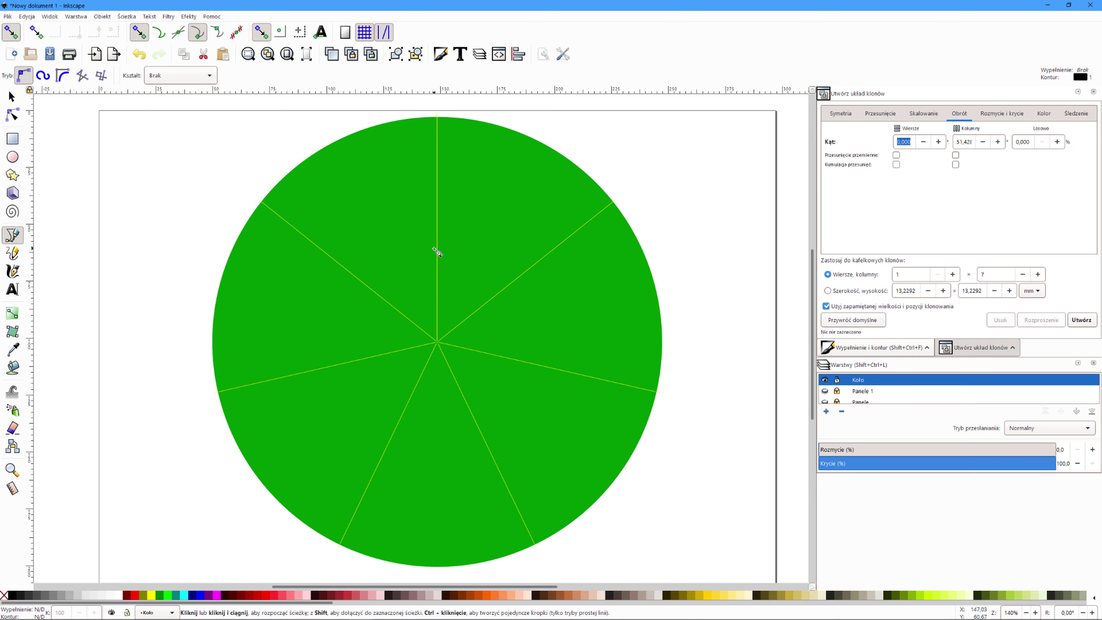
scroll(429, 334, "up", 8)
scroll(429, 334, "up", 2)
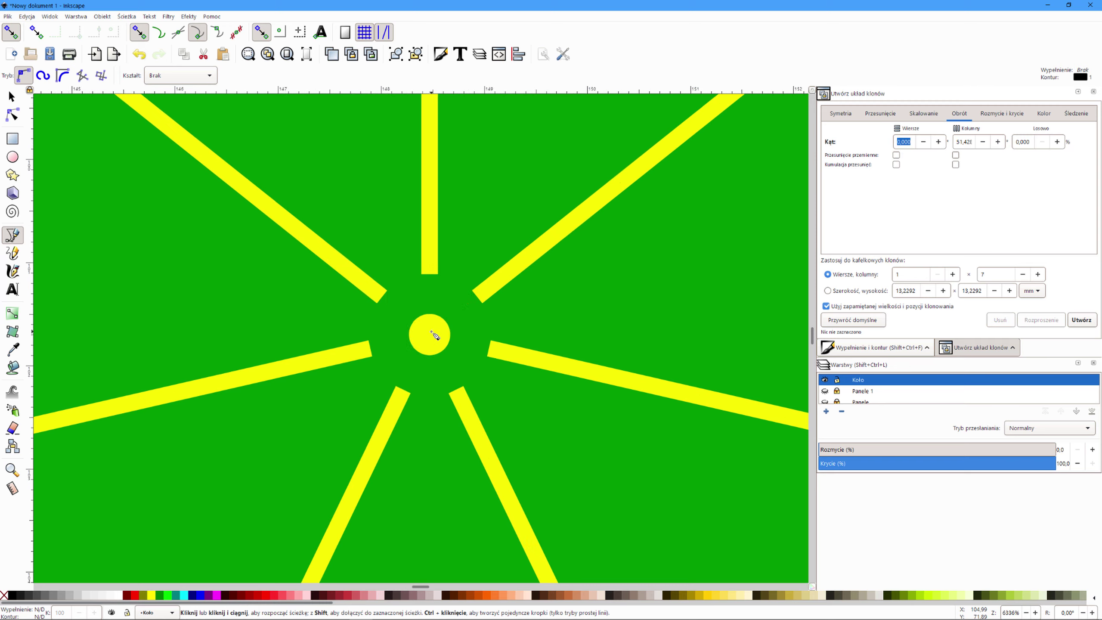
scroll(429, 334, "up", 2)
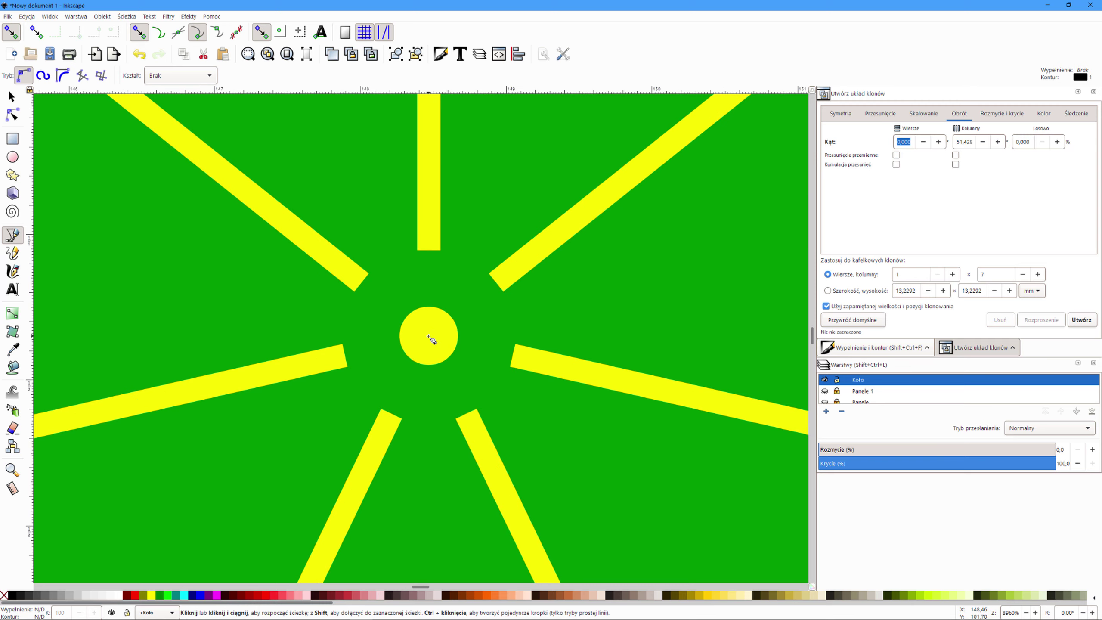
- Start the wedge path at the circle centre and add nodes along the rim
left_click(429, 336)
scroll(431, 339, "down", 15)
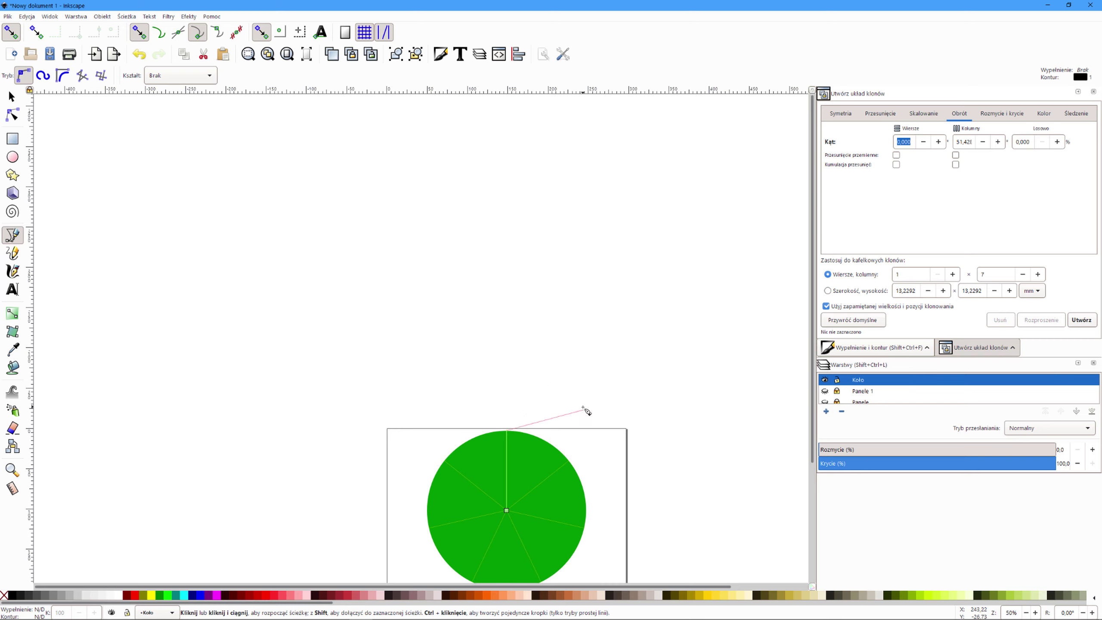
scroll(530, 432, "up", 1)
scroll(512, 433, "up", 2)
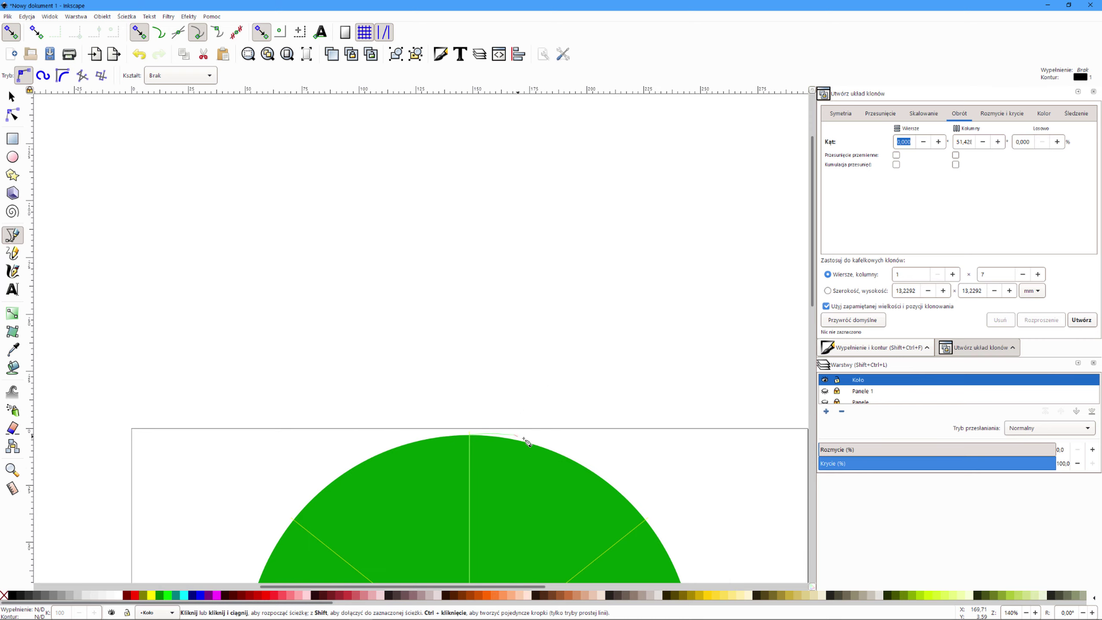
left_click(557, 445)
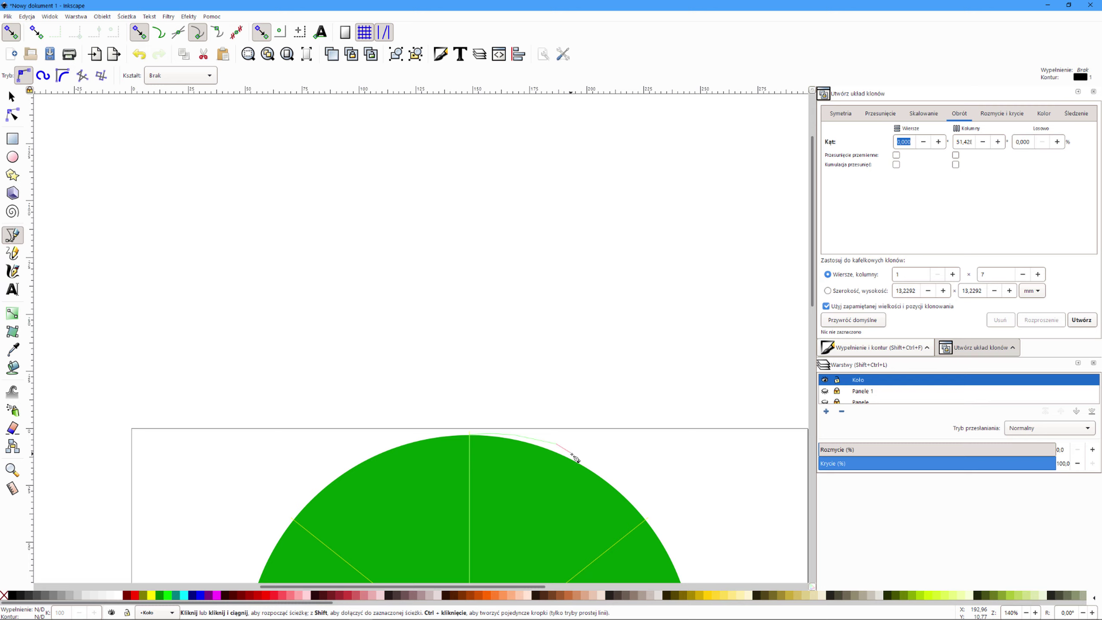
left_click(599, 471)
left_click(620, 486)
- Place a node at the next spoke's outer end and close the path at the centre
scroll(648, 512, "up", 6)
scroll(647, 511, "up", 1)
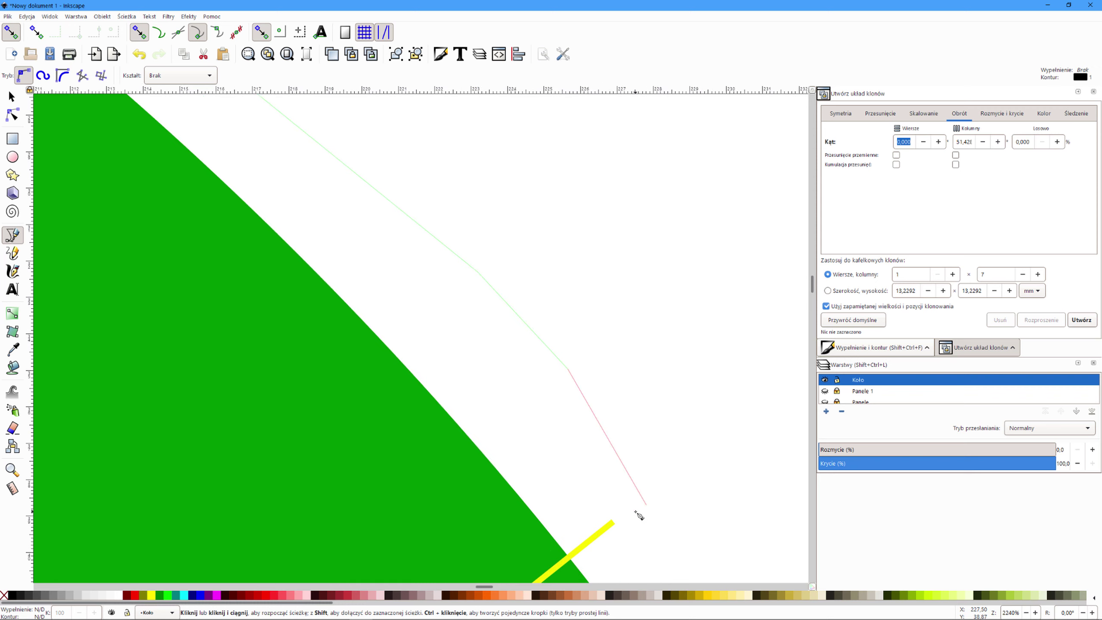
scroll(641, 499, "up", 2)
scroll(639, 514, "up", 3)
scroll(639, 515, "down", 1)
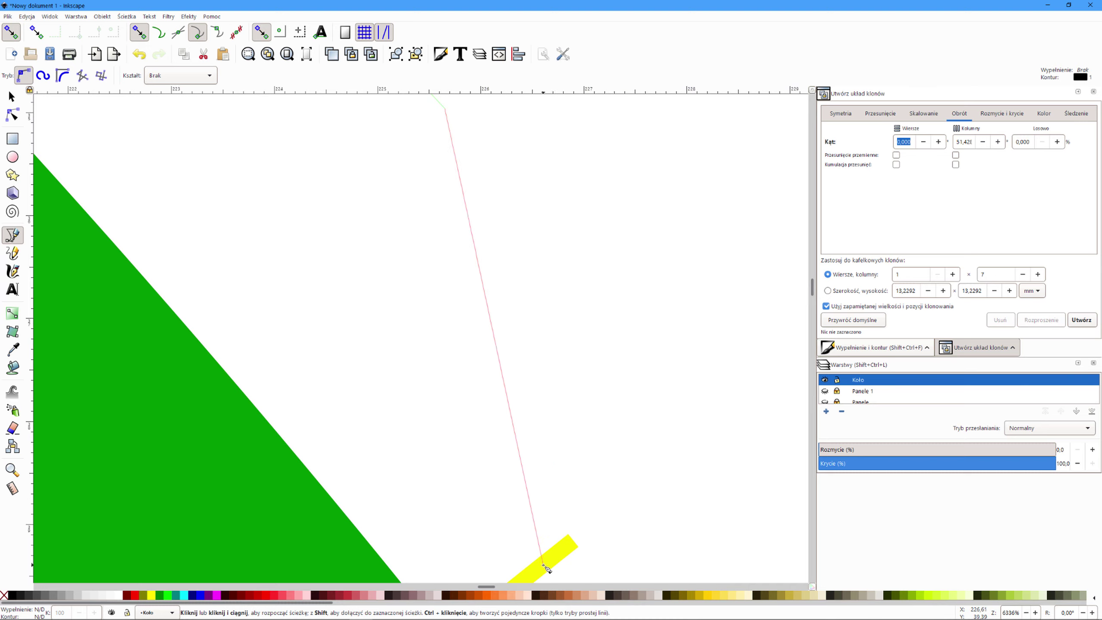
left_click(543, 565)
scroll(582, 533, "down", 4, "ctrl")
scroll(581, 532, "down", 4, "ctrl")
scroll(583, 529, "down", 4, "ctrl")
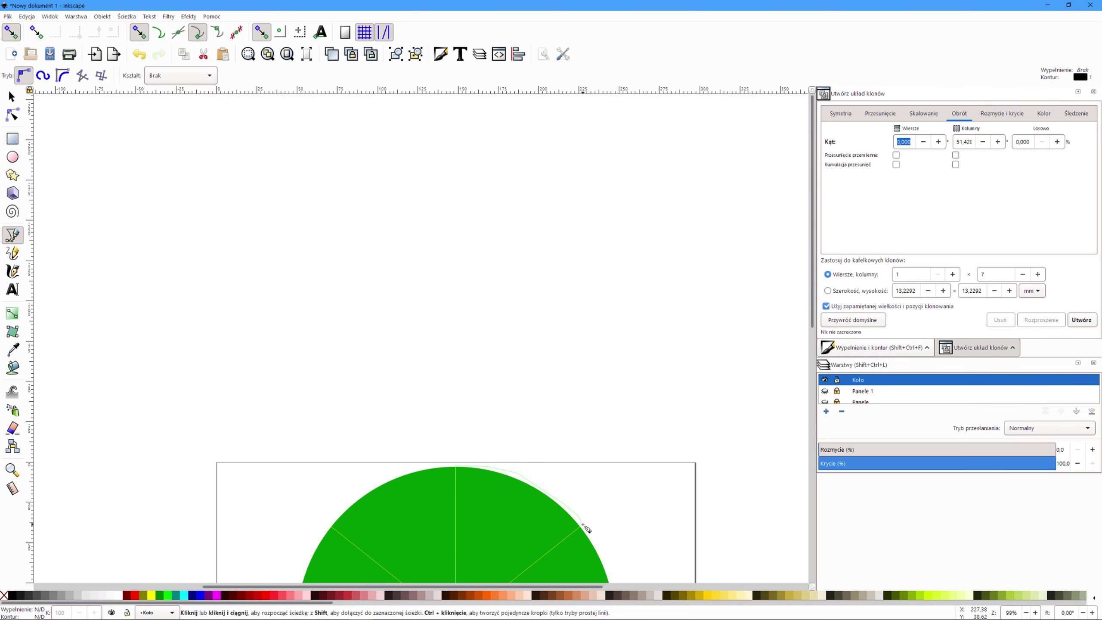
scroll(586, 528, "down", 3)
scroll(586, 527, "down", 3)
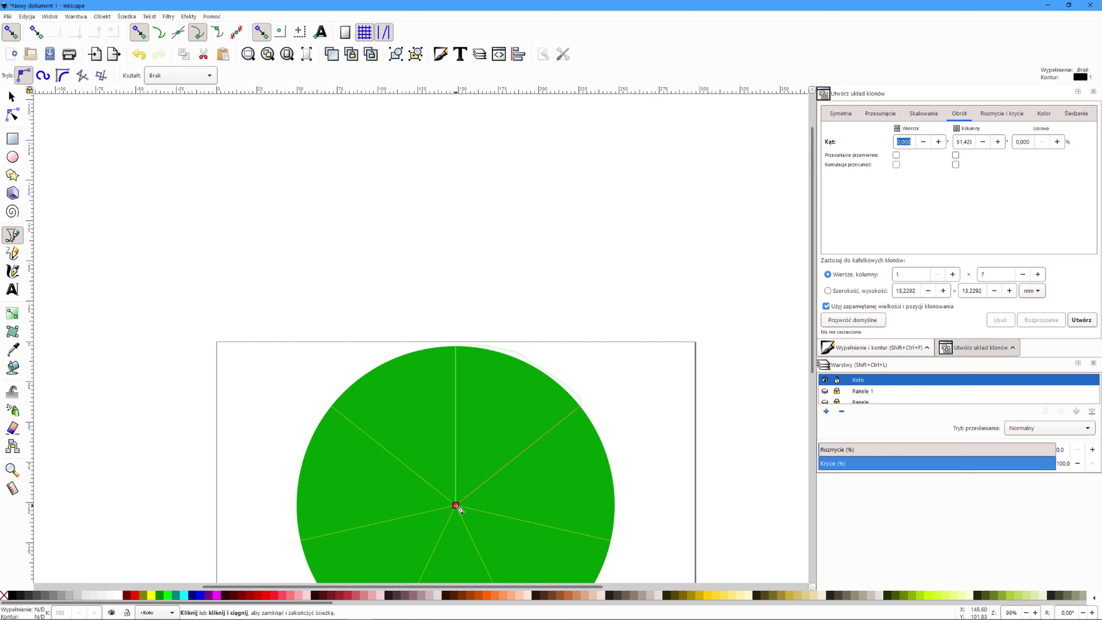
left_click(455, 505)
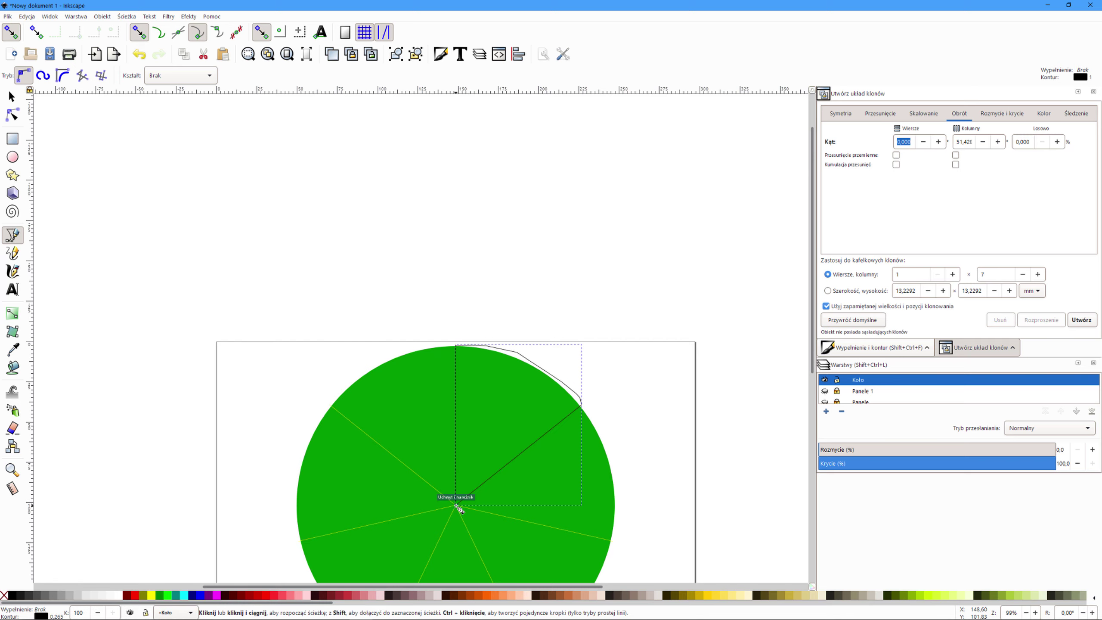
- Select the yellow wedge path and add the green circle to the selection
scroll(455, 505, "up", 1)
scroll(455, 505, "down", 10)
left_click(151, 595)
left_click(829, 129)
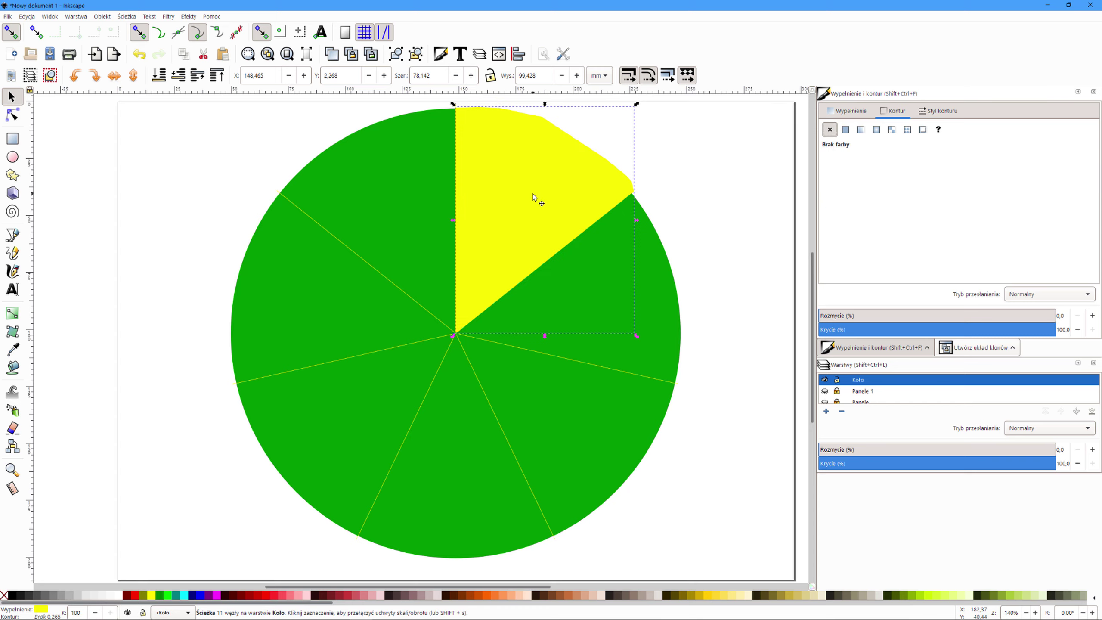
left_click(396, 209, "shift")
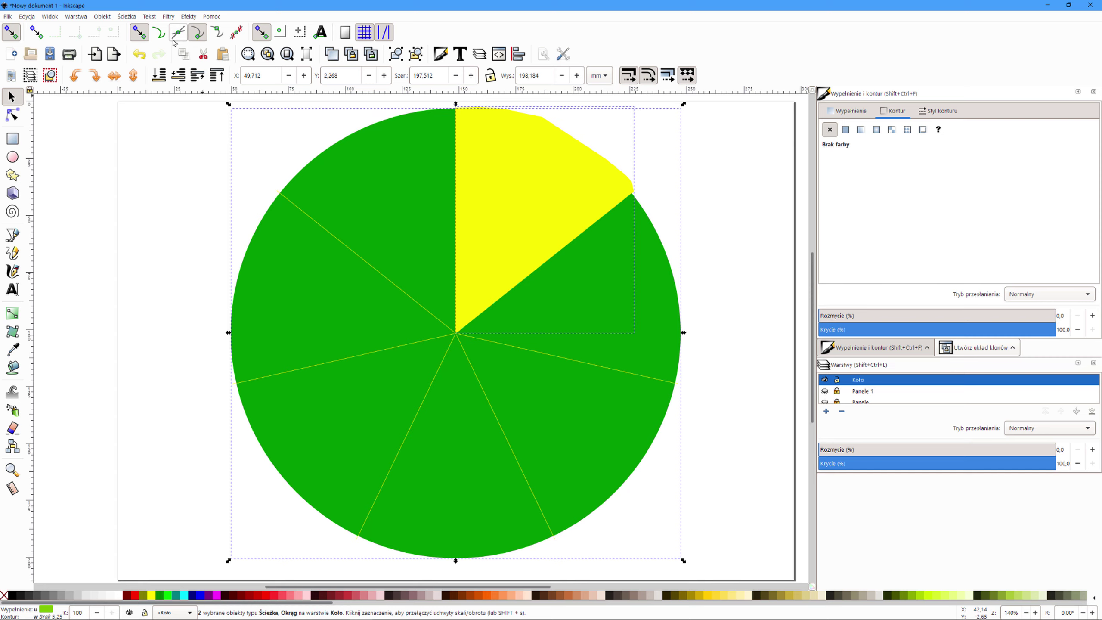
left_click(135, 17)
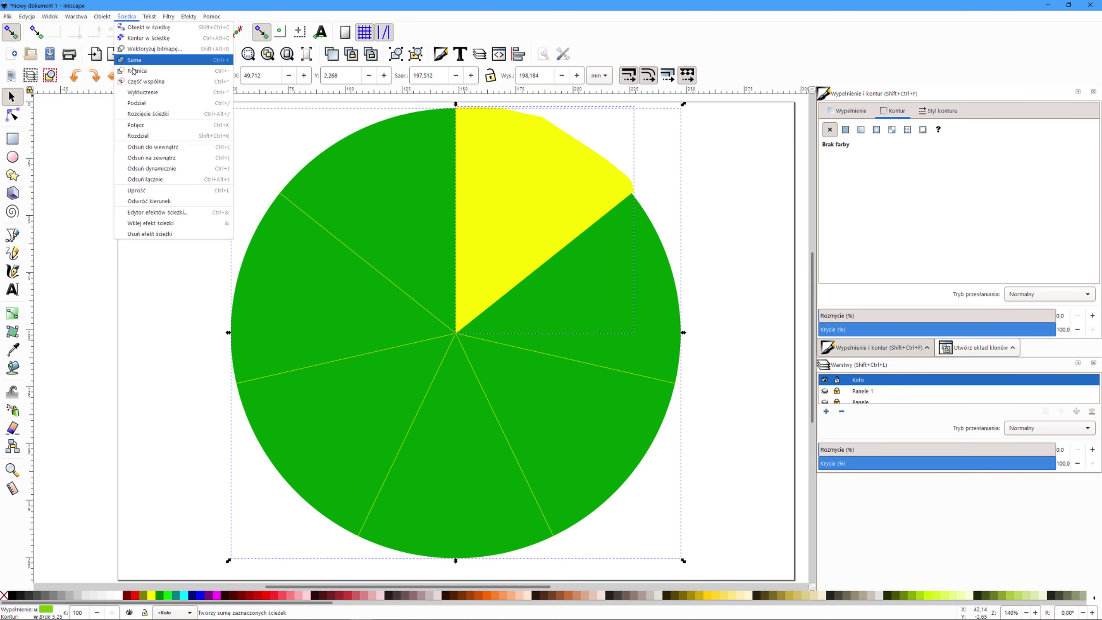
- Intersect the wedge with the green circle and rubber-band select the leftover yellow spokes
left_click(138, 83)
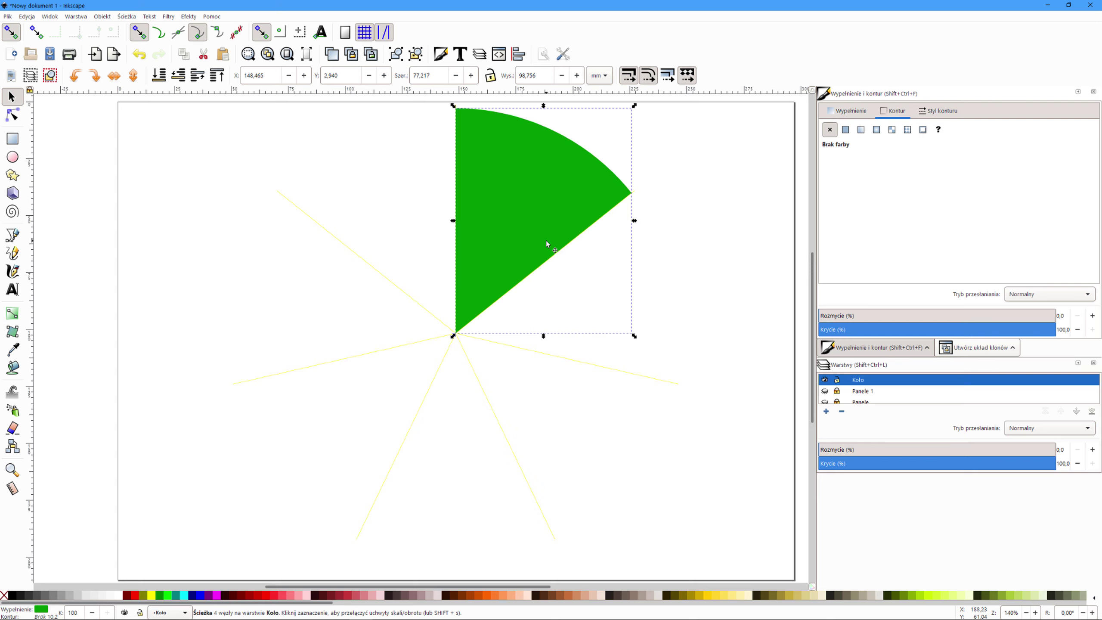
scroll(546, 243, "up", 2)
scroll(545, 242, "down", 2)
mouse_move(211, 161)
left_mouse_down()
mouse_move(620, 565)
mouse_move(716, 568)
left_mouse_up()
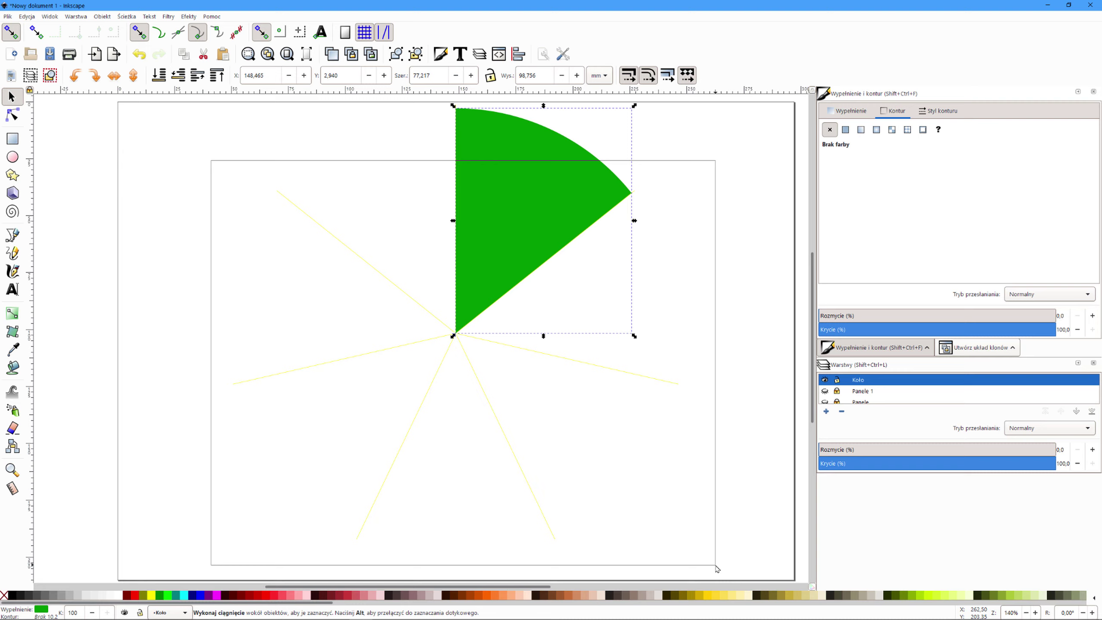
left_click_drag(717, 568, 715, 567)
- Delete the leftover yellow spokes and clear the remaining edge clone
key("Delete")
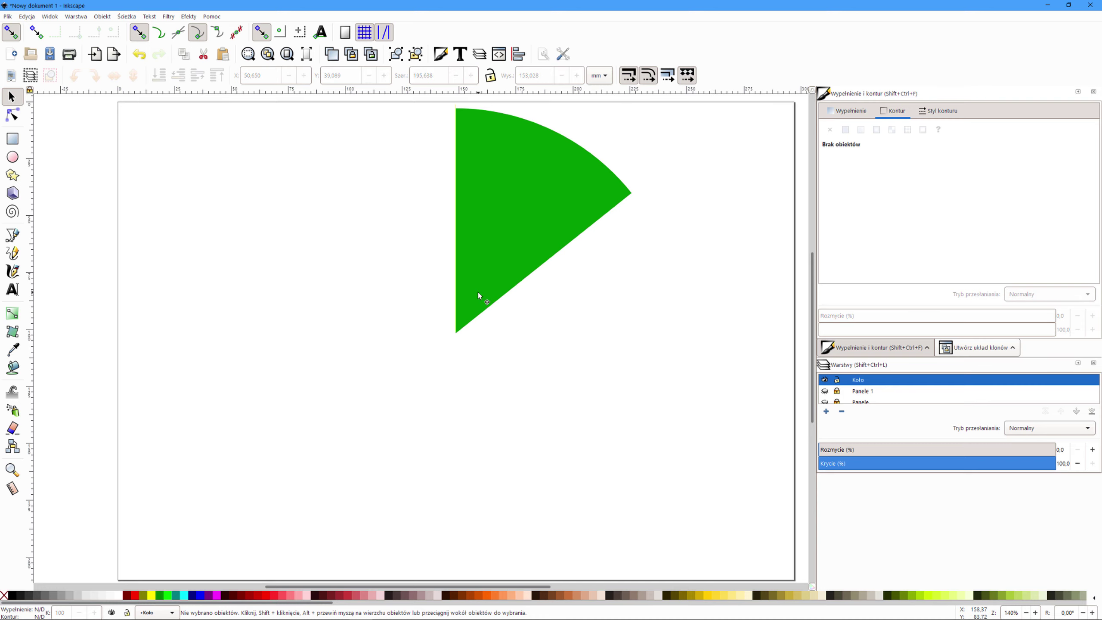
scroll(478, 292, "up", 2)
scroll(479, 293, "up", 3)
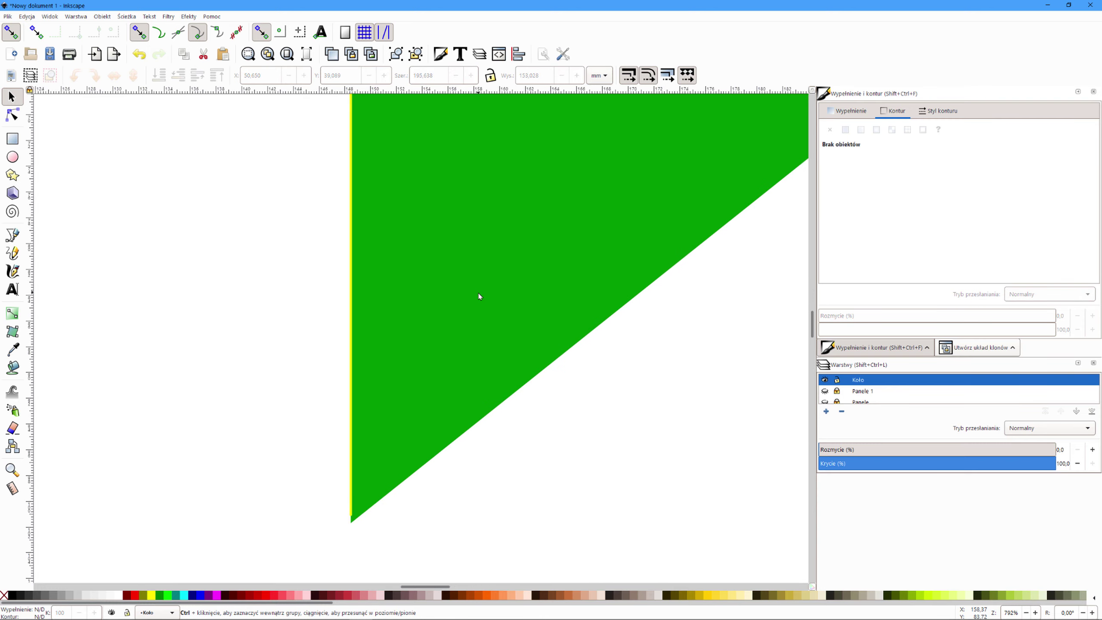
scroll(479, 293, "up", 2)
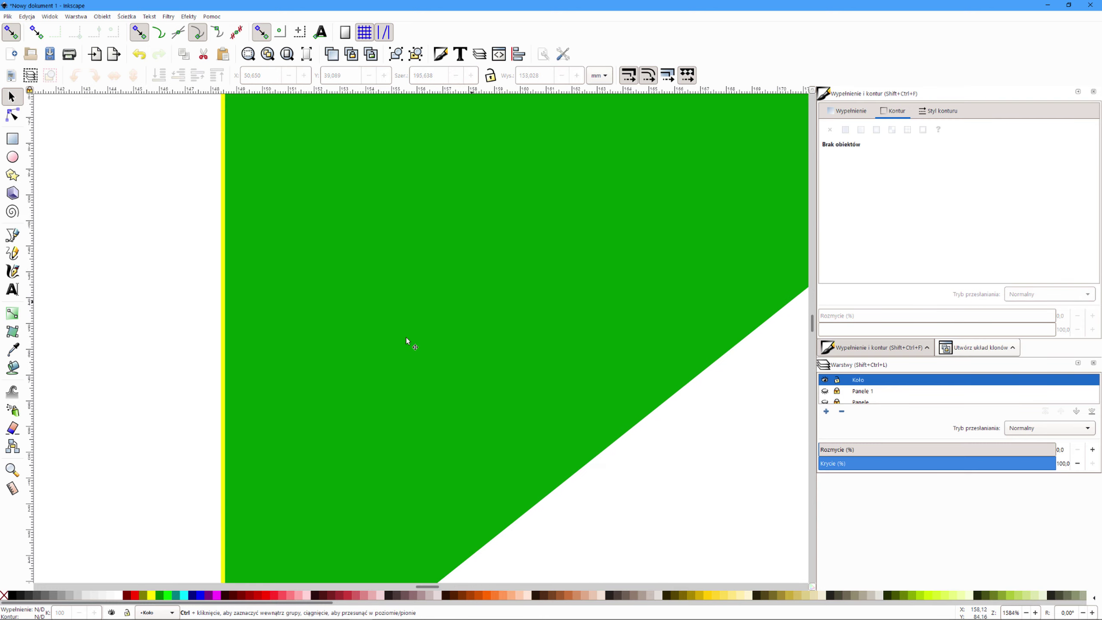
left_click(222, 484)
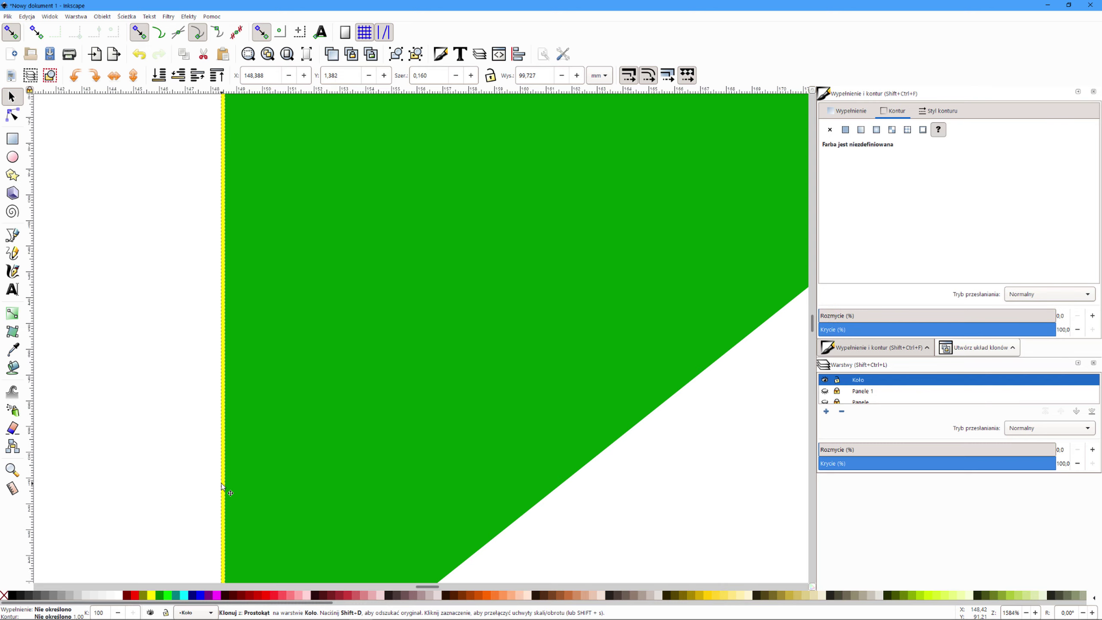
key("Escape")
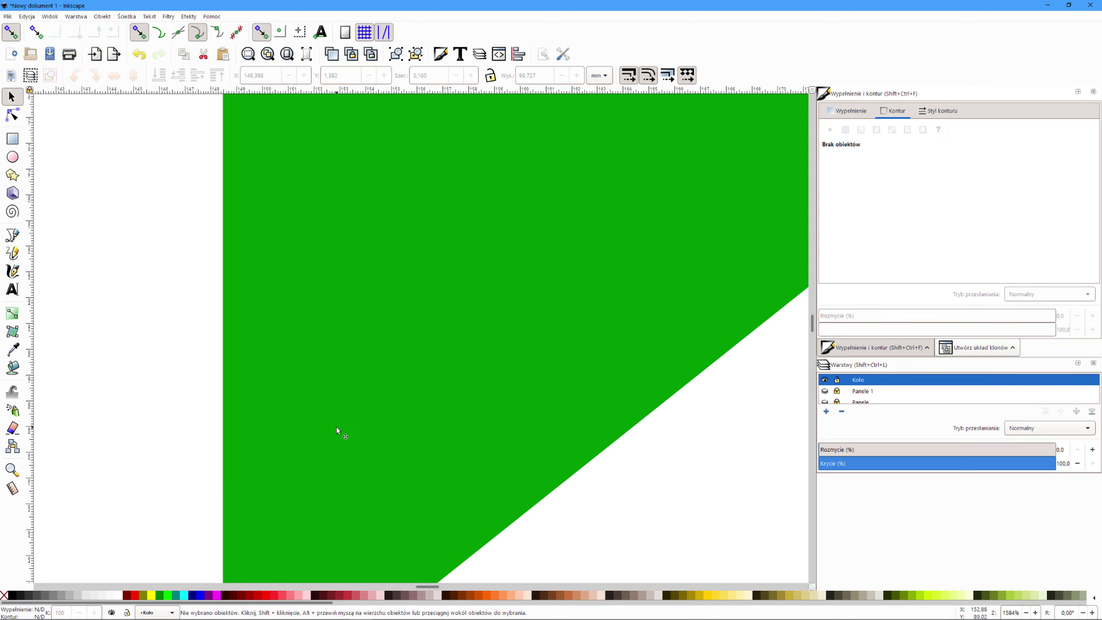
scroll(384, 412, "down", 1)
scroll(384, 412, "down", 2)
scroll(384, 412, "down", 1)
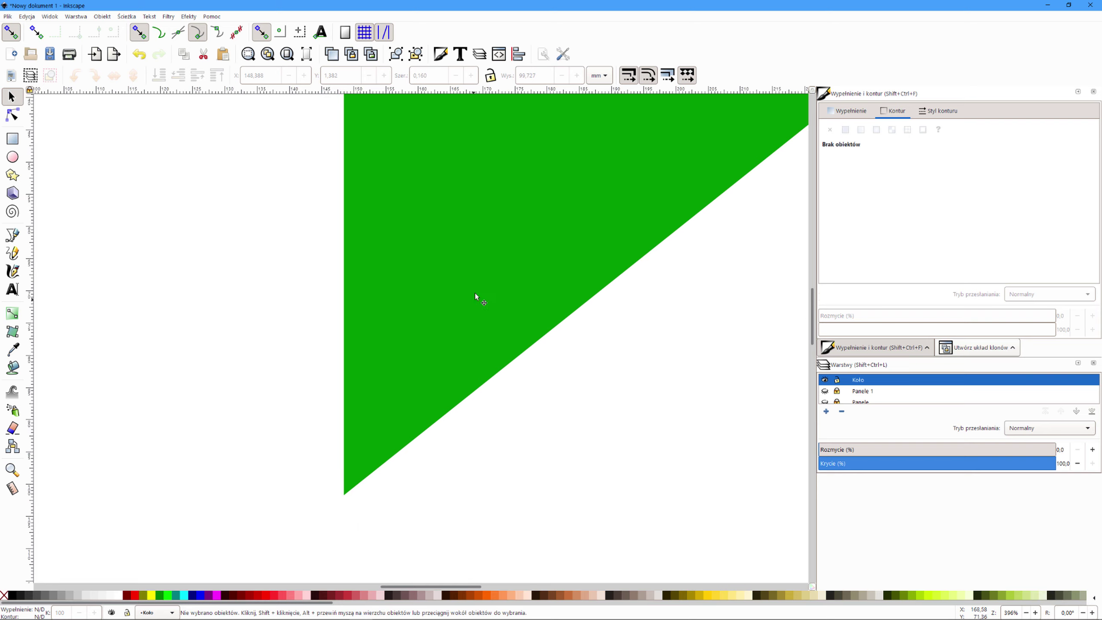
scroll(476, 291, "down", 1)
scroll(477, 291, "down", 1)
scroll(477, 292, "down", 1)
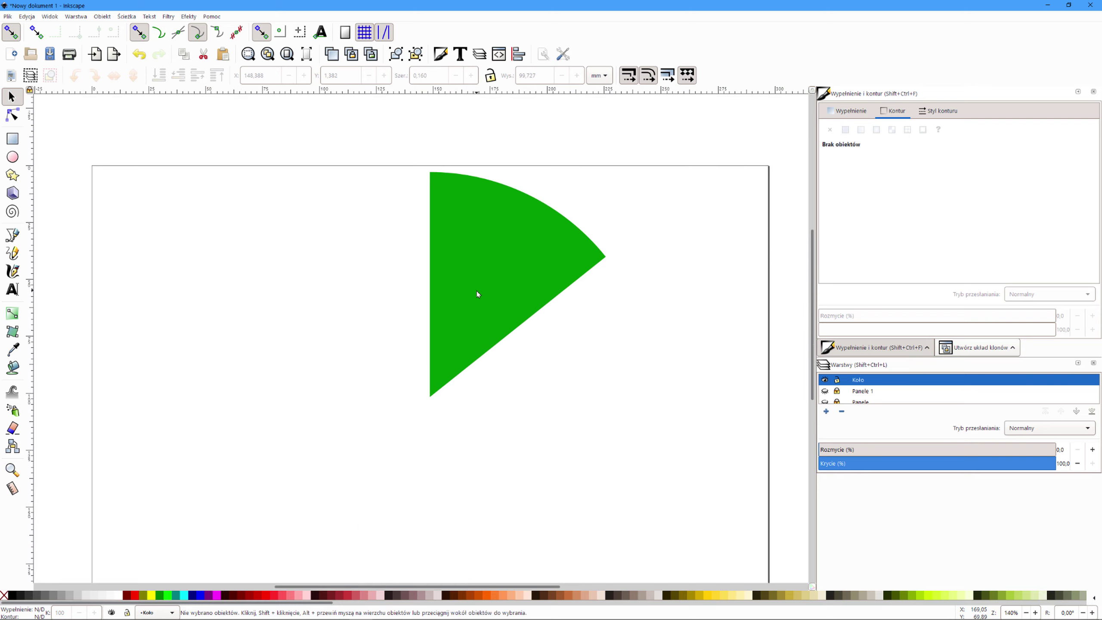
scroll(476, 292, "down", 2)
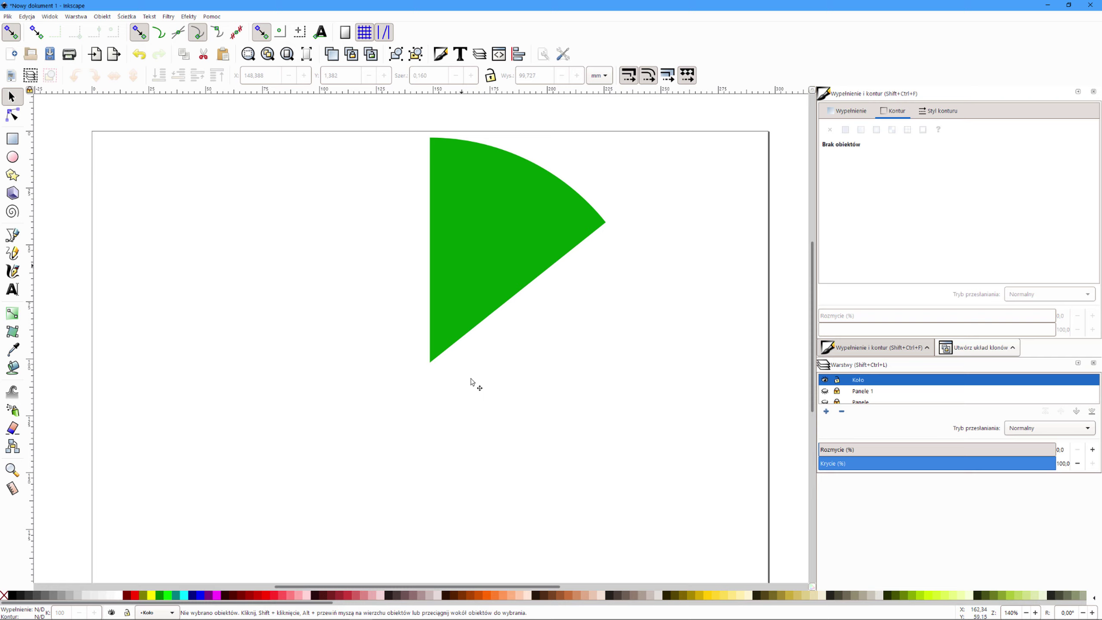
- Select the green wedge and move its rotation centre onto the wedge's tip
key("ctrl+a")
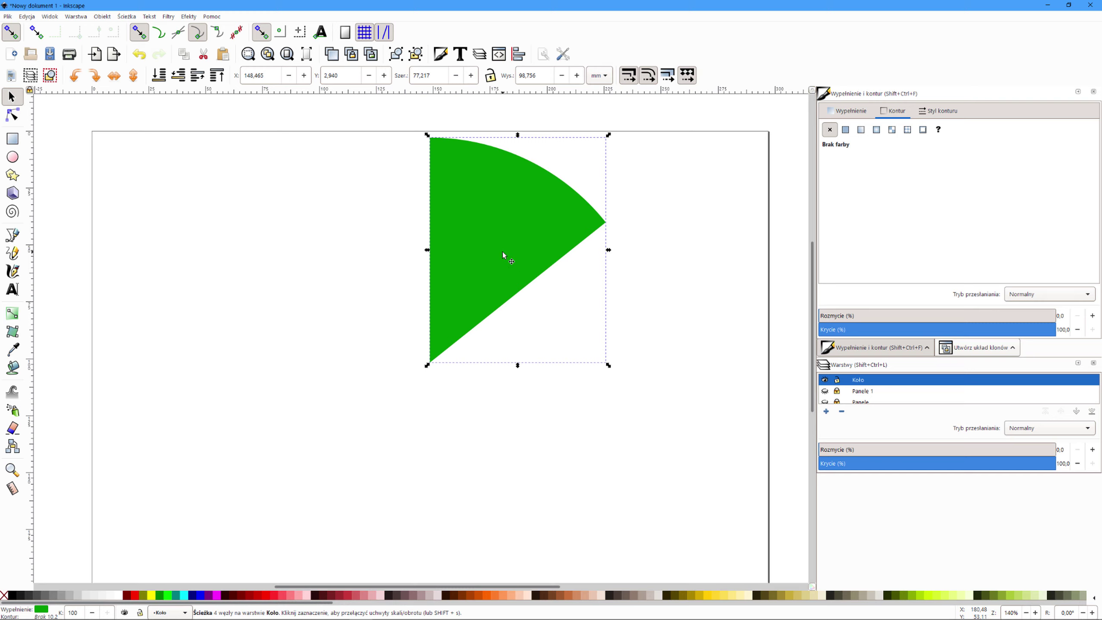
left_click(502, 256)
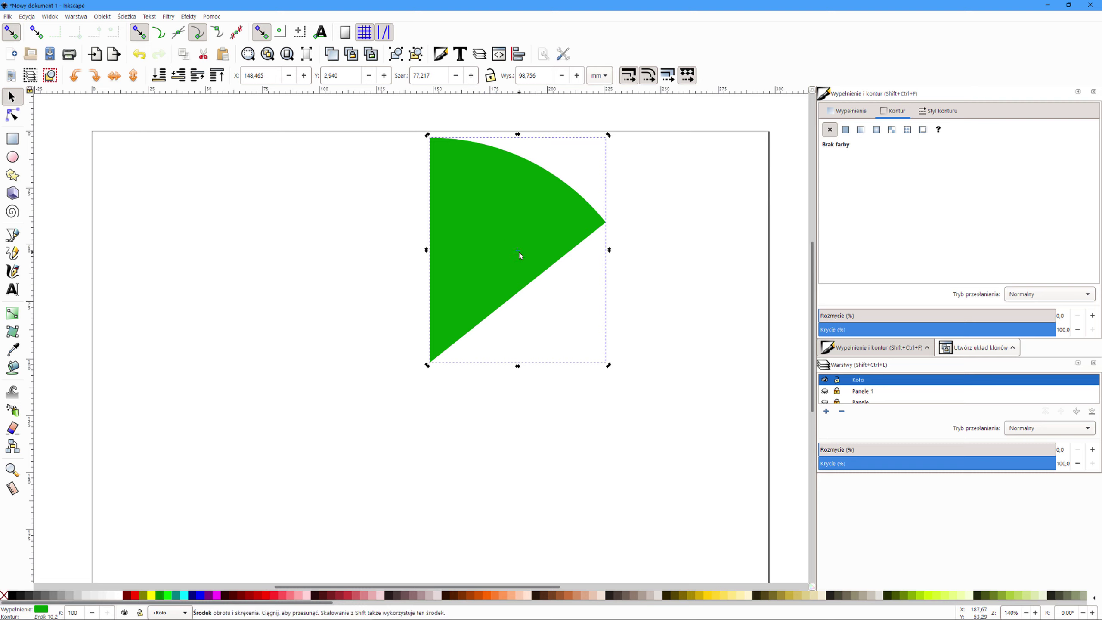
left_click_drag(520, 256, 427, 369)
scroll(427, 369, "up", 3)
scroll(426, 369, "up", 3)
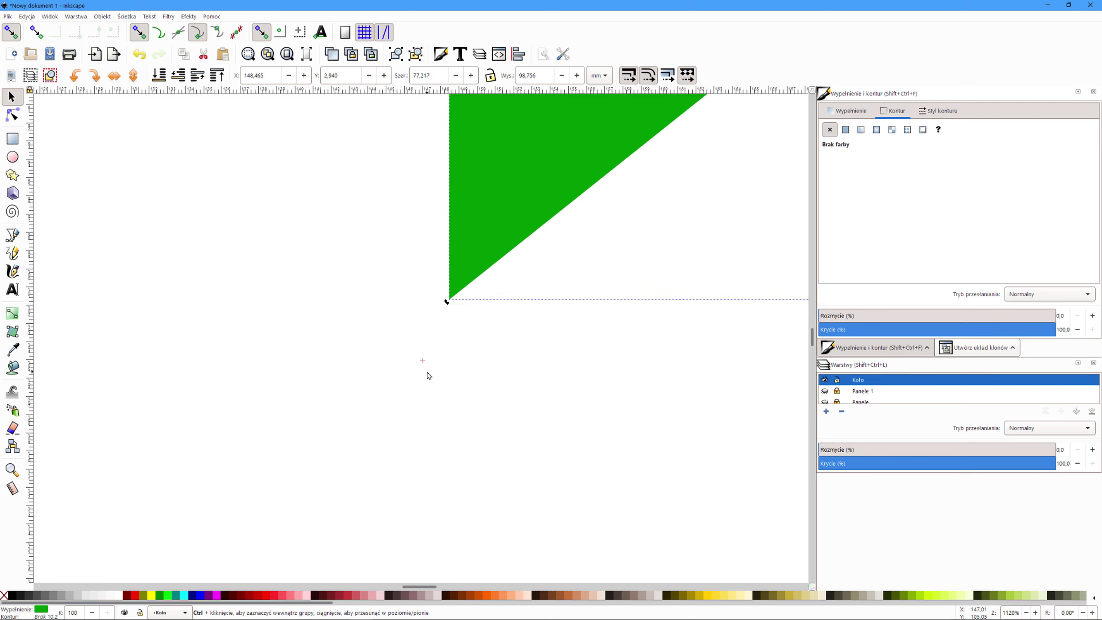
scroll(426, 369, "up", 2)
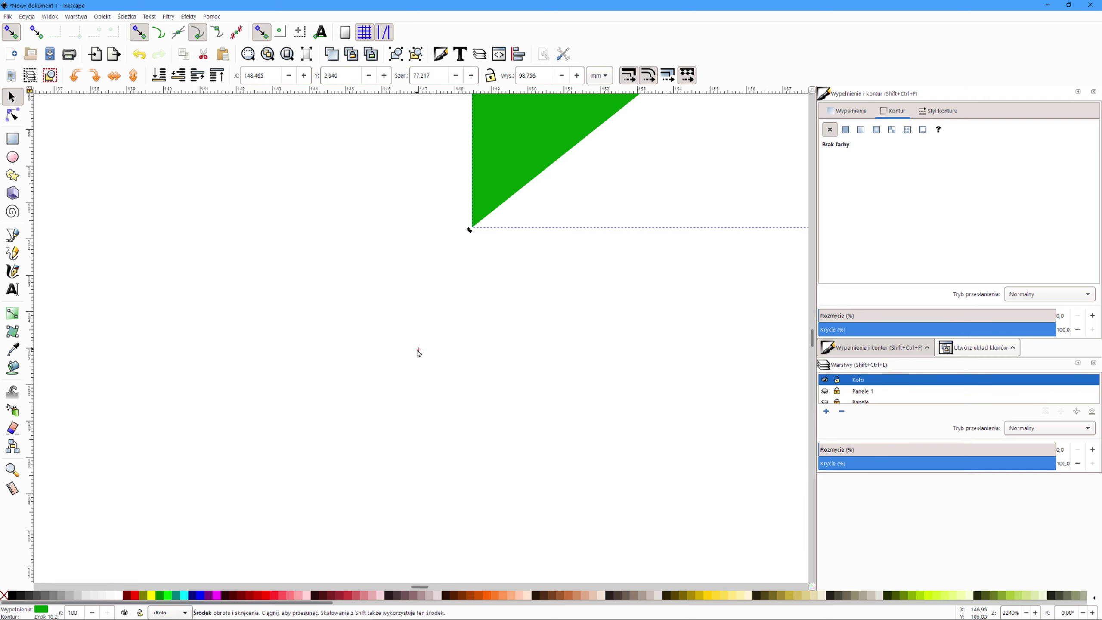
left_click_drag(418, 350, 472, 231)
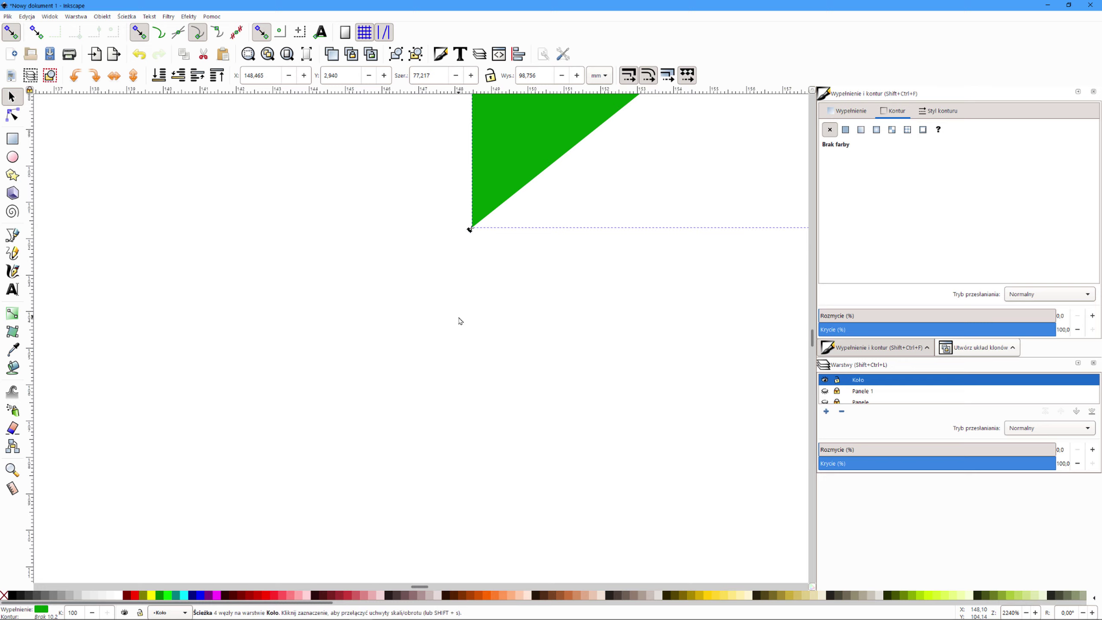
scroll(519, 267, "down", 8)
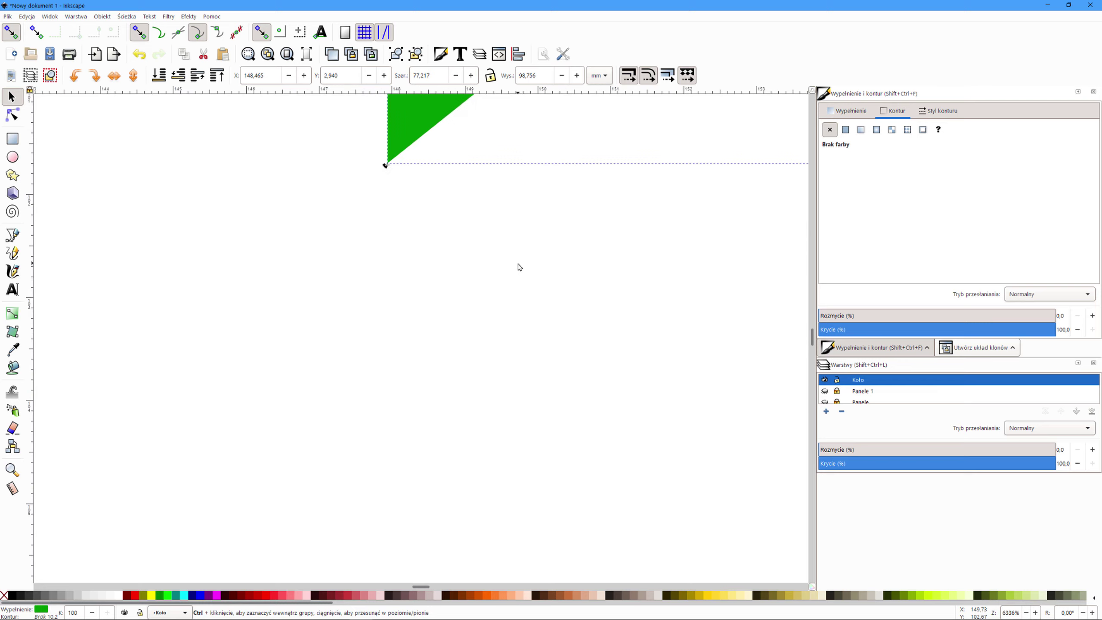
scroll(519, 267, "up", 4)
scroll(519, 267, "left", 4)
scroll(519, 267, "down", 2)
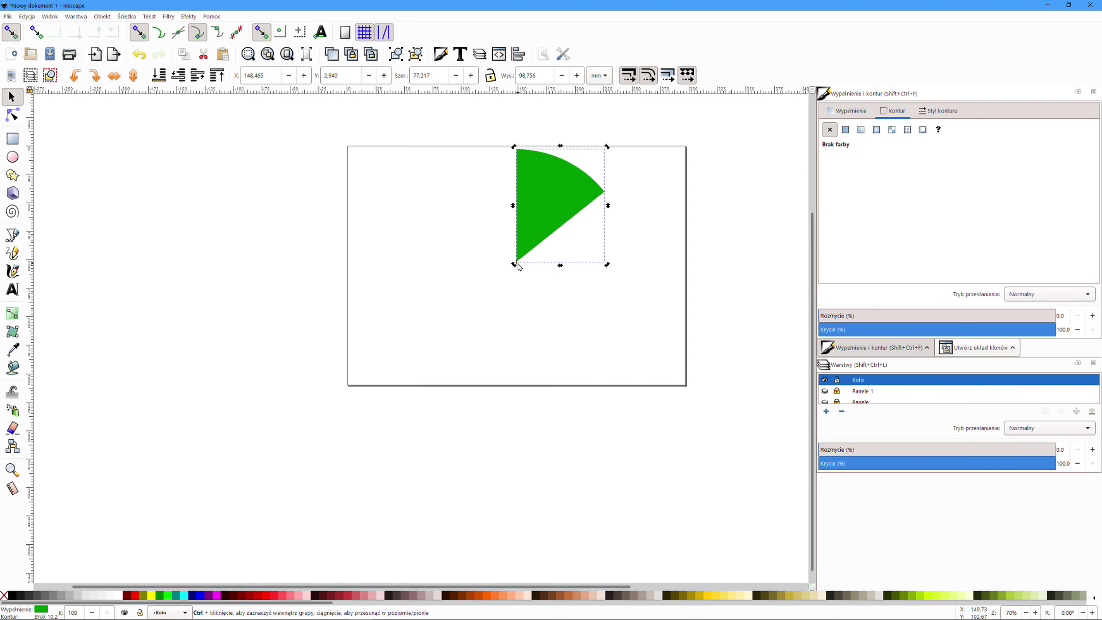
scroll(519, 267, "up", 1)
scroll(519, 267, "up", 2)
scroll(519, 267, "up", 1)
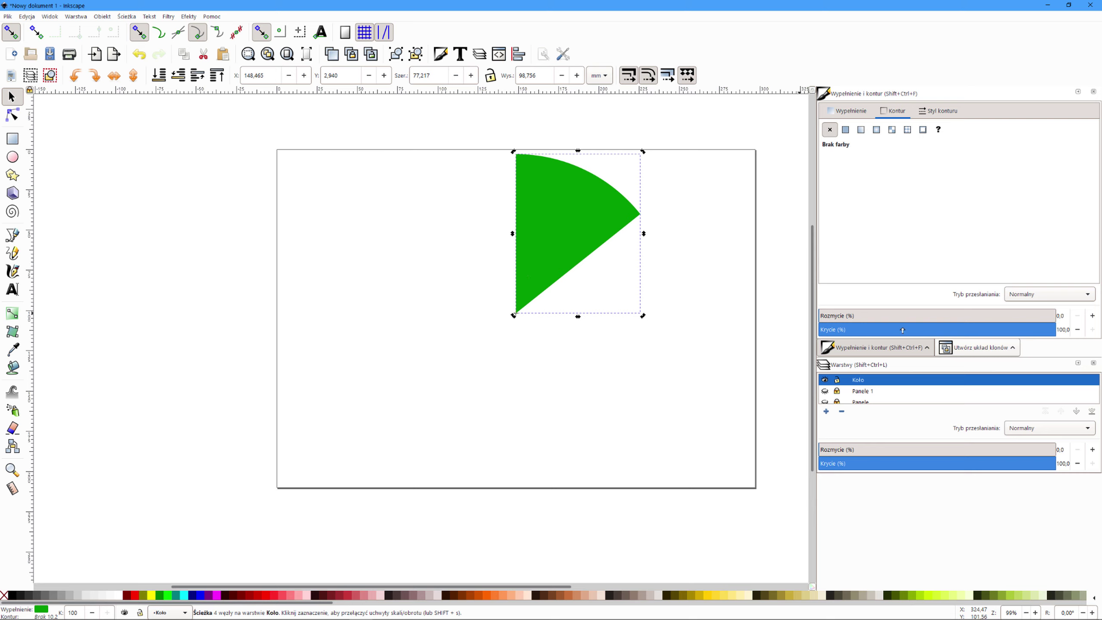
- Create seven tiled clones of the wedge, 1 row × 7 columns at 51.428° rotation
left_click(977, 349)
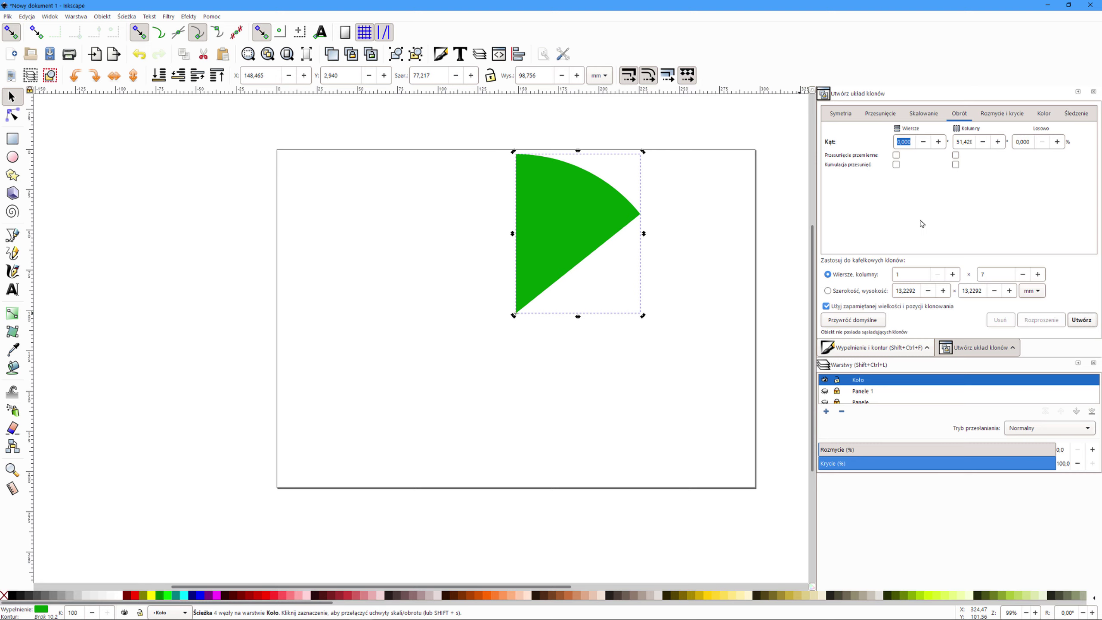
left_click(1082, 321)
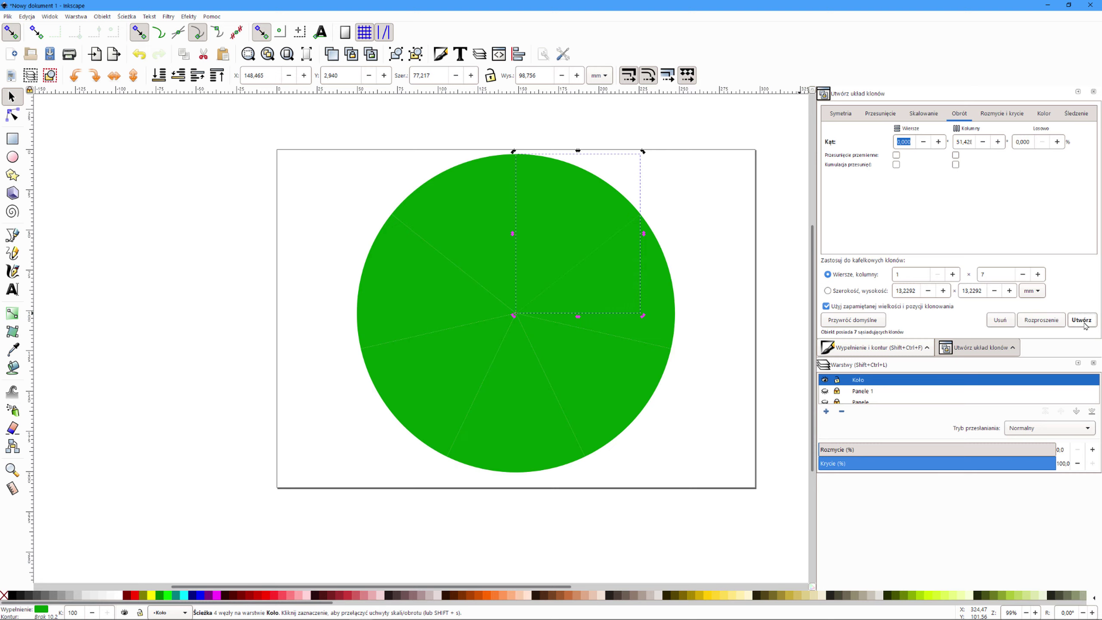
left_click(245, 216)
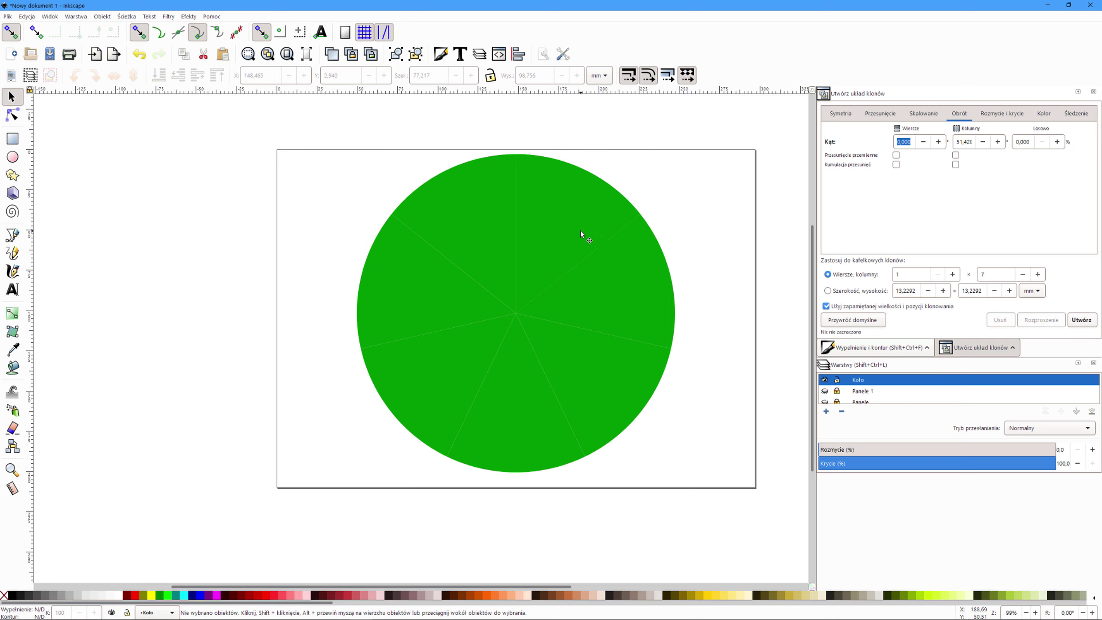
key("ctrl+z")
left_click(529, 468)
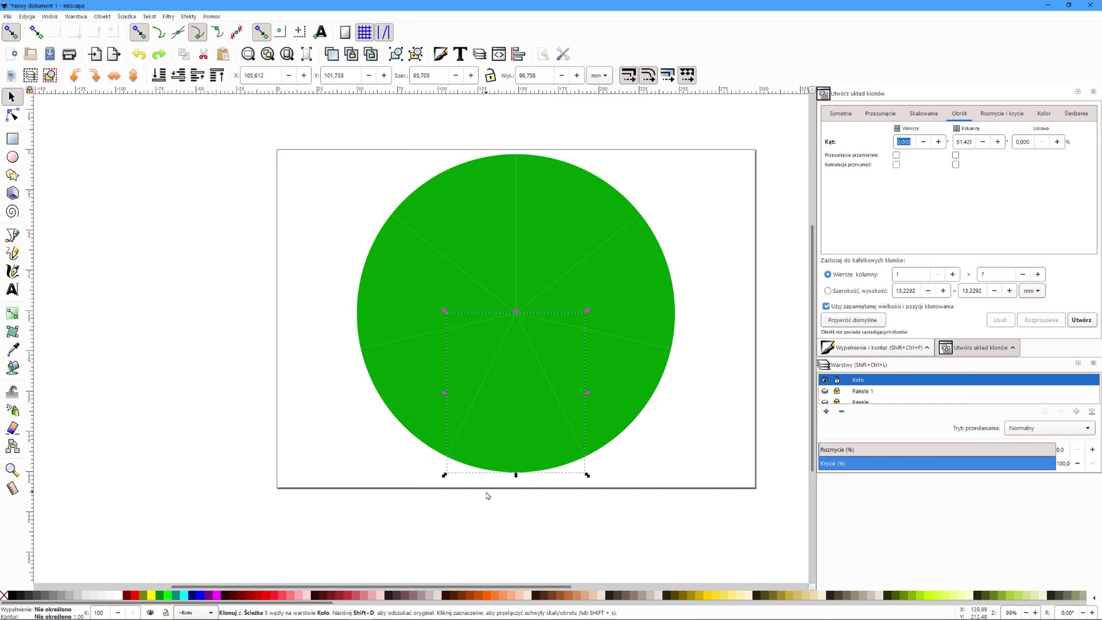
- Copy the seven wedge clones onto new layer Koło 1, lock and hide it, and return to layer Koło
left_click(844, 382)
key("ctrl+a")
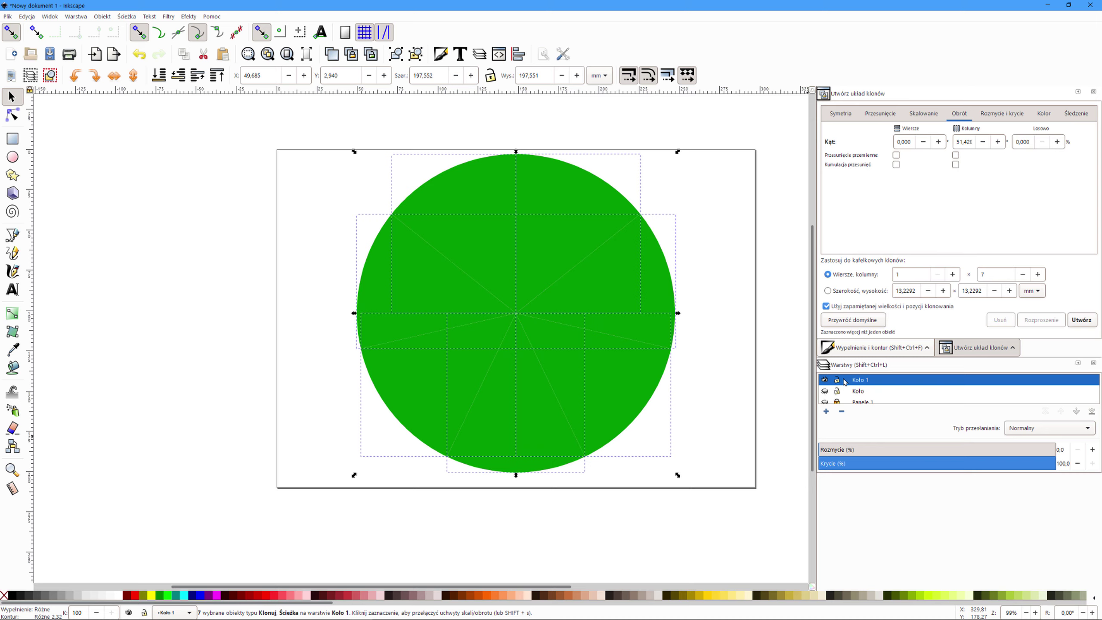
left_click(837, 381)
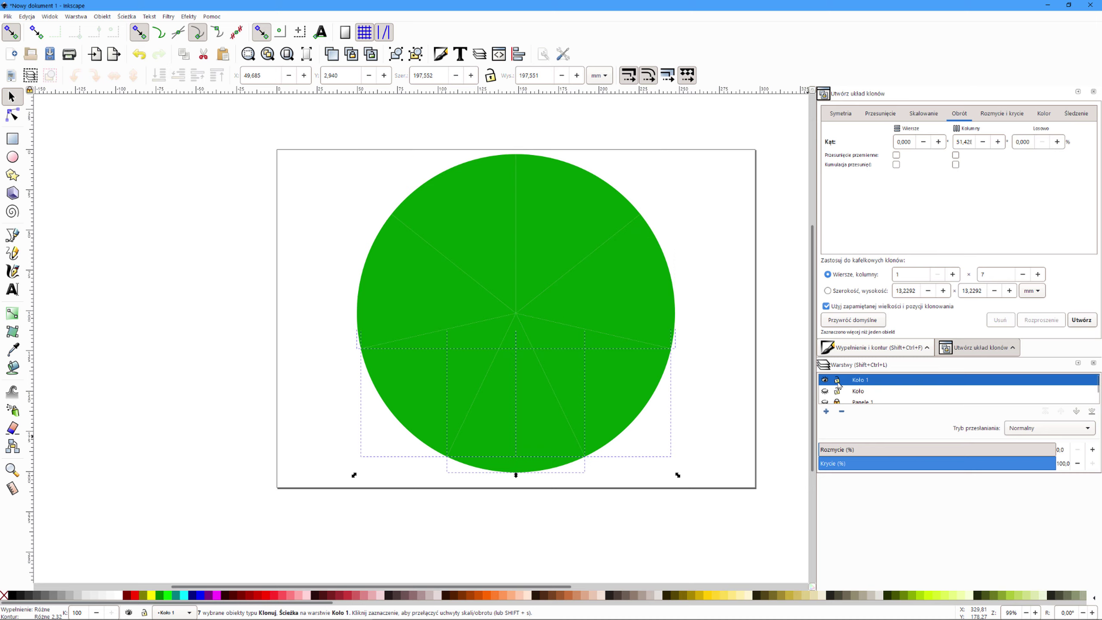
left_click(824, 379)
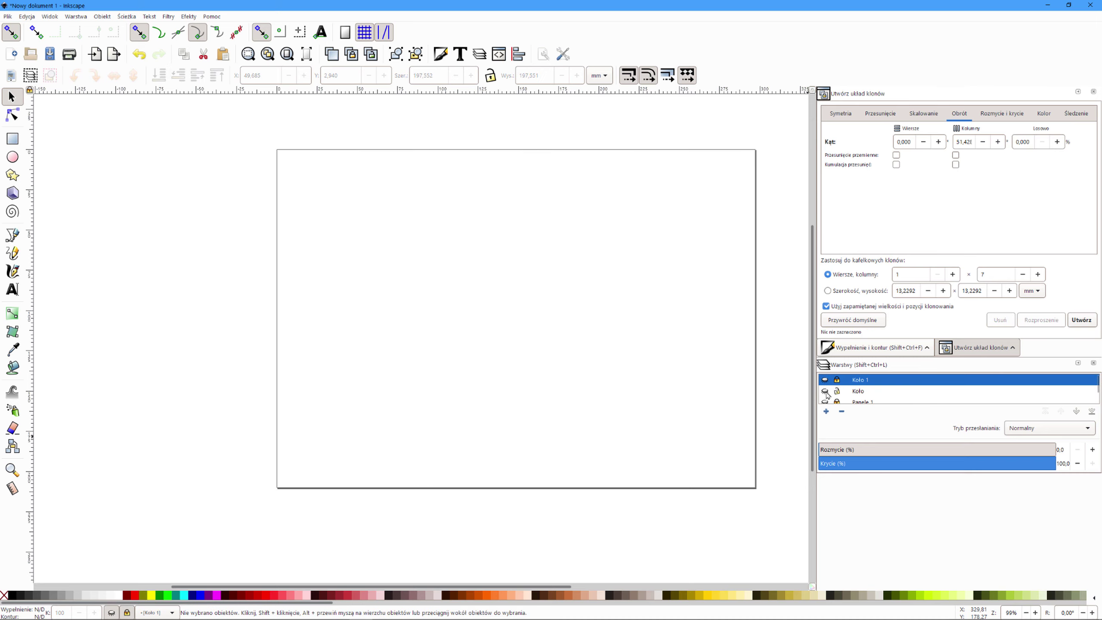
left_click(825, 392)
left_click(854, 392)
- Start File > Import to bring an image into the drawing
left_click(7, 16)
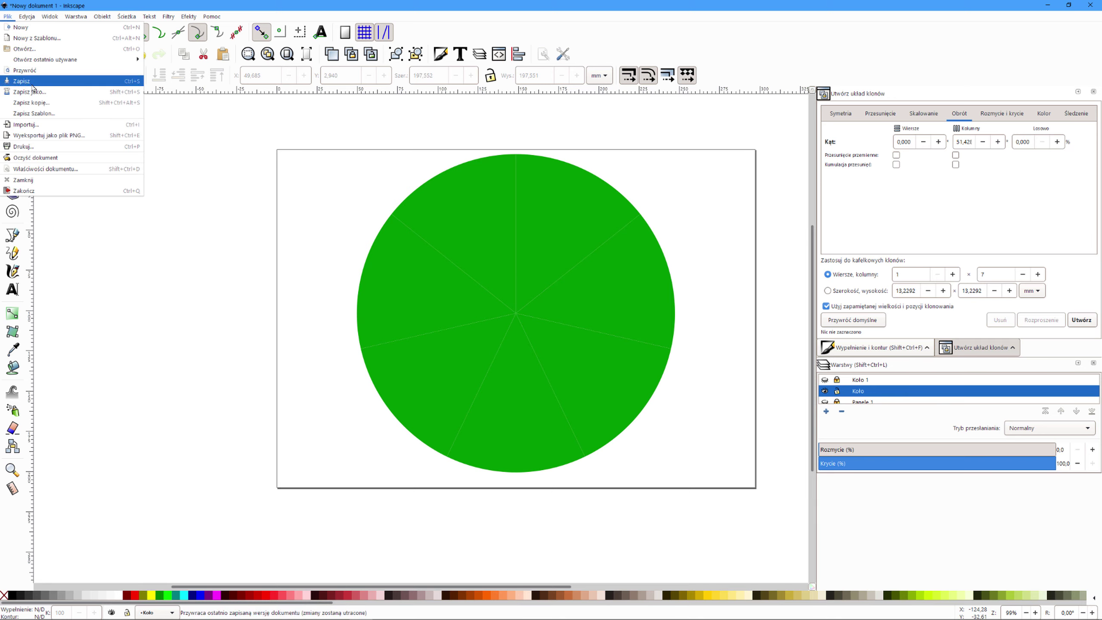
left_click(26, 125)
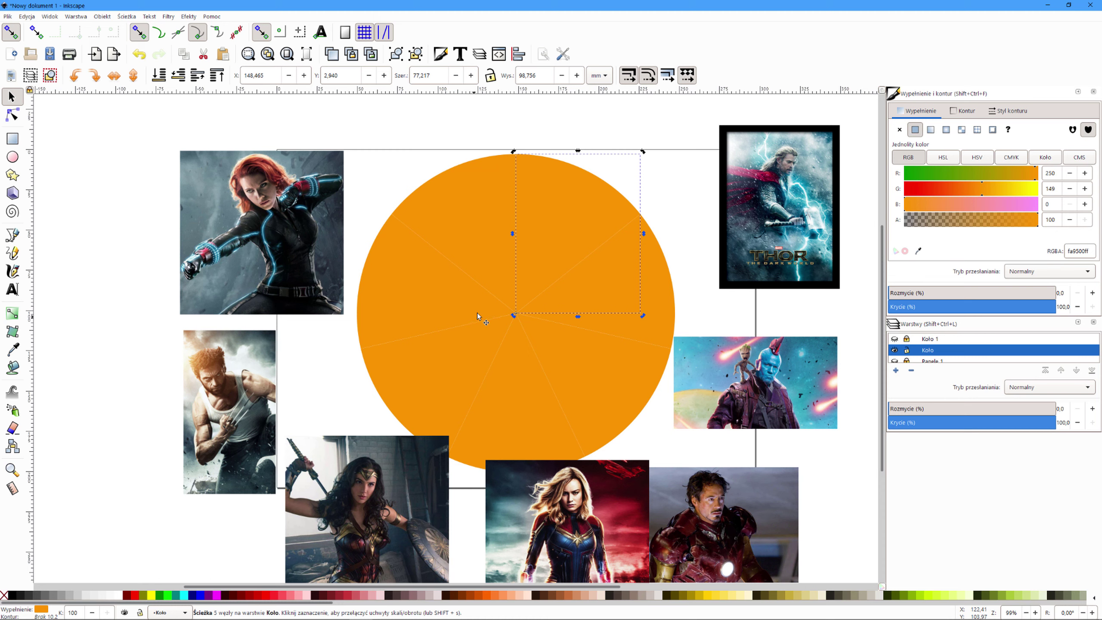
- Select one of the wedge clones on the left side of the disc
left_click(451, 230)
- Select all the wedge clones around the disc for unlinking via the Edit menu
left_click(383, 321, "shift")
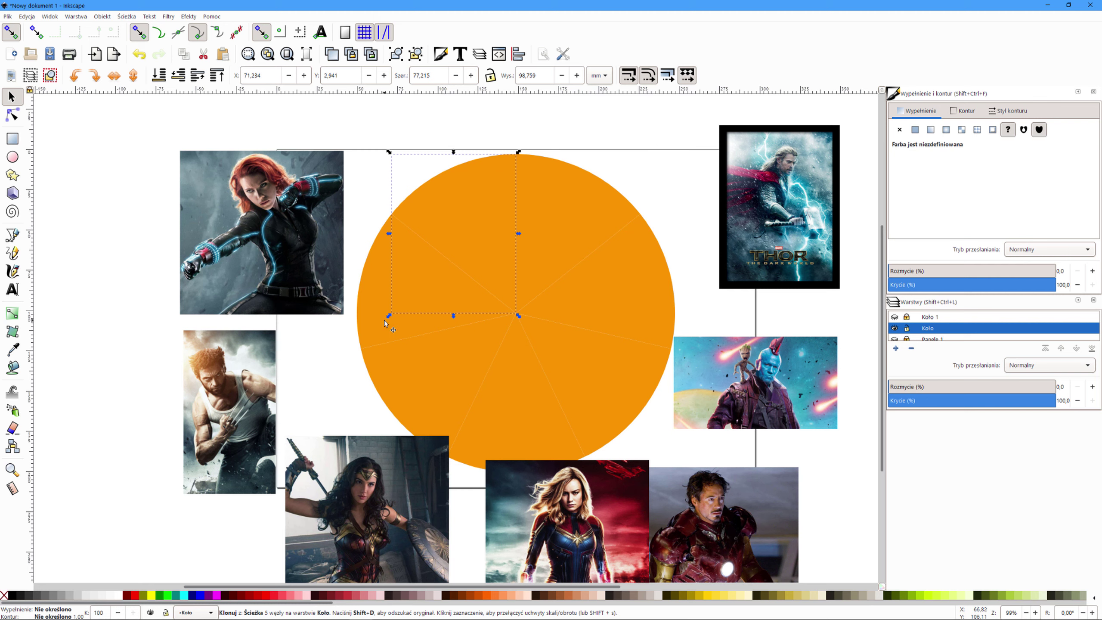
left_click(427, 385, "shift")
left_click(537, 419, "shift")
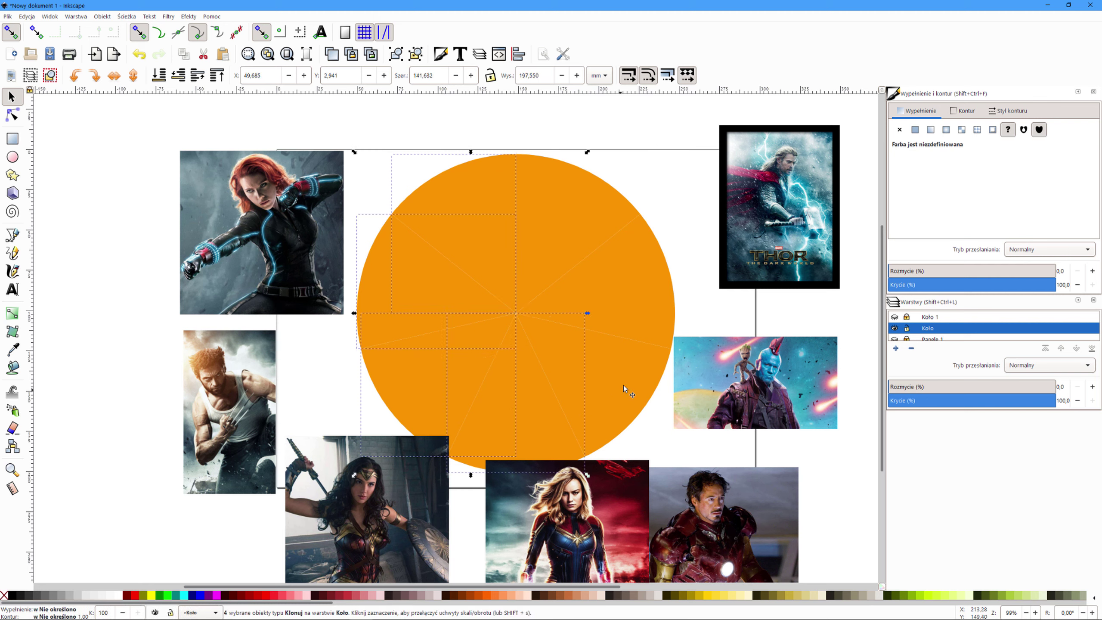
left_click(623, 385, "shift")
left_click(629, 282, "shift")
left_click(26, 17)
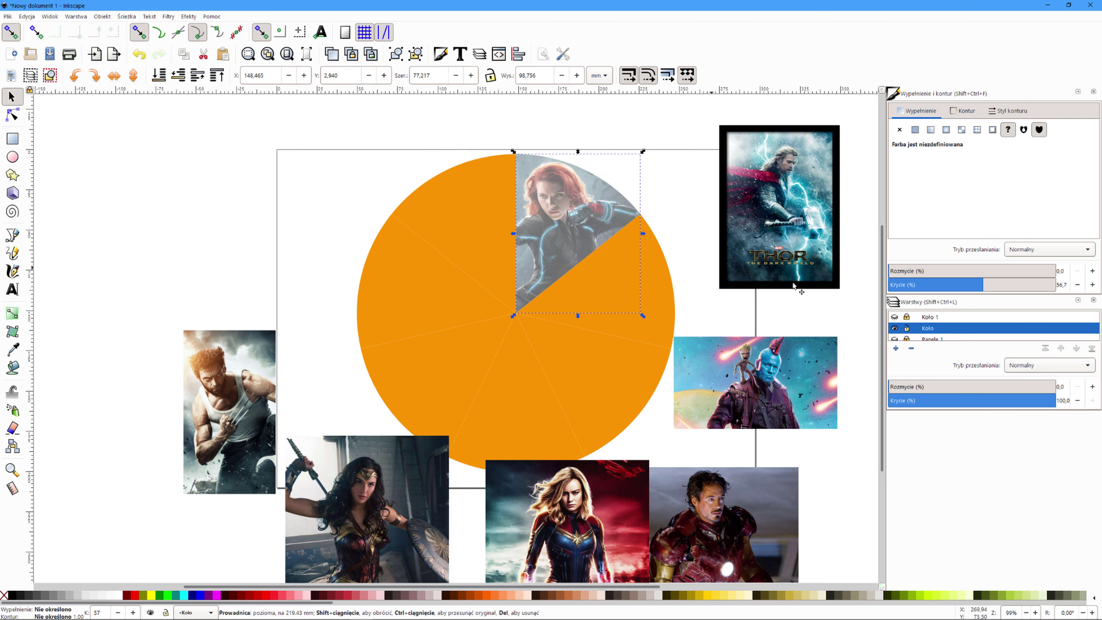
- Restore the Black Widow wedge's opacity, then clip the Wolverine photo into the next wedge
left_click_drag(982, 285, 1075, 287)
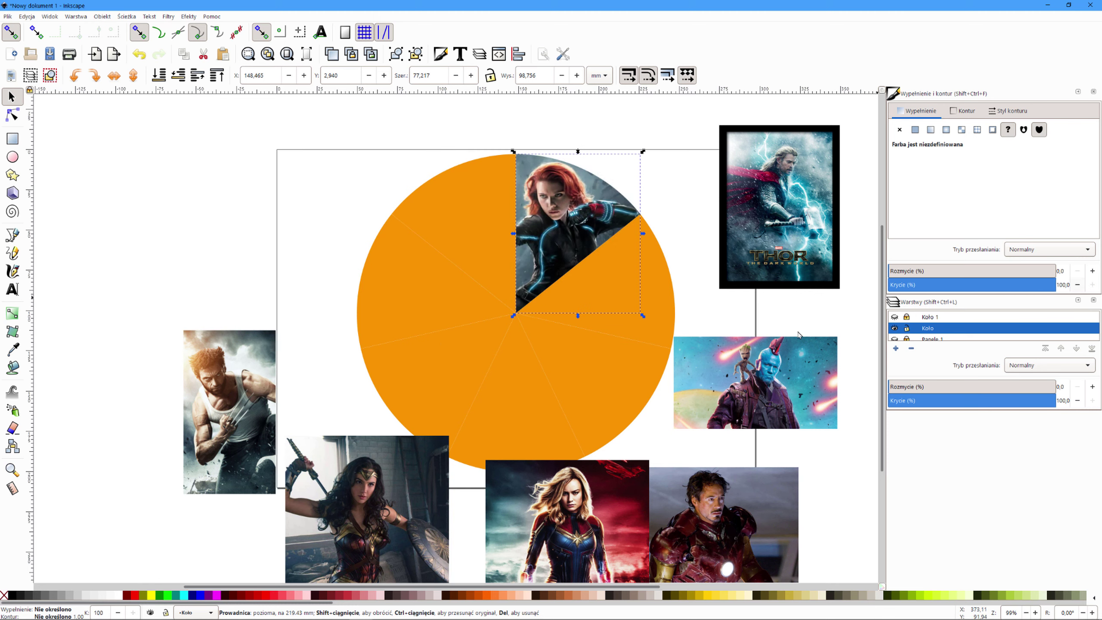
left_click(376, 185)
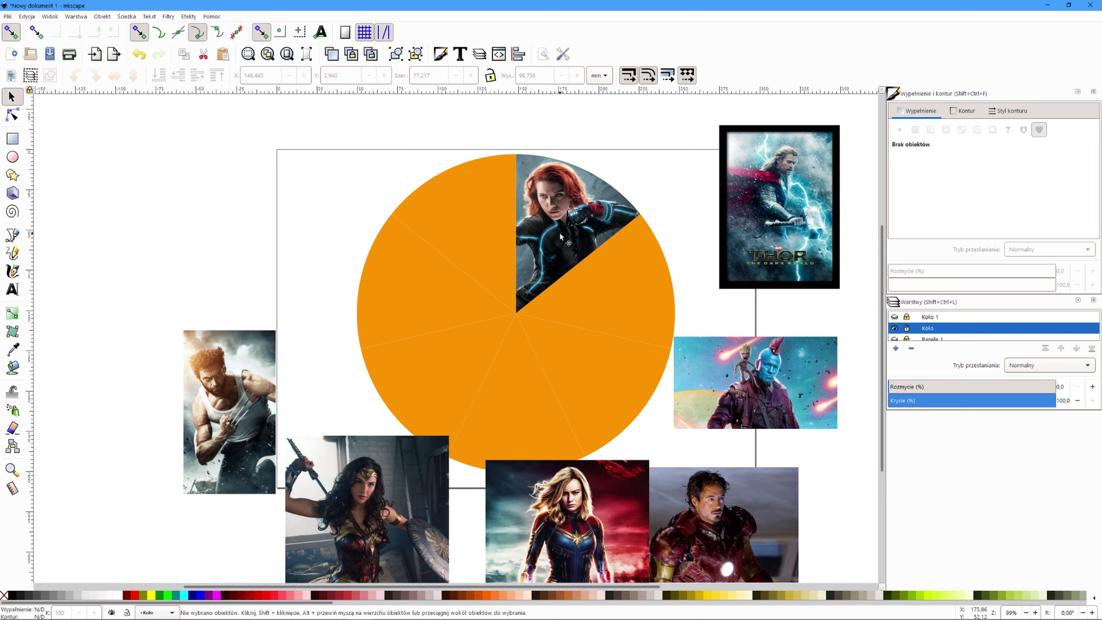
left_click(650, 329)
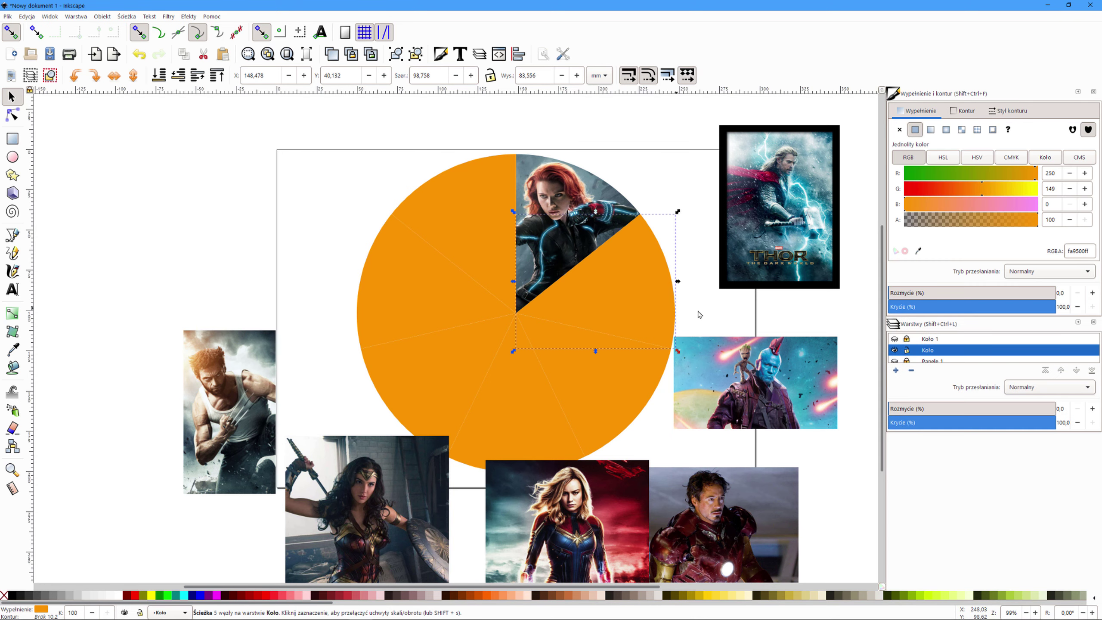
left_click(984, 306)
left_click_drag(247, 460, 310, 351)
left_click(310, 351)
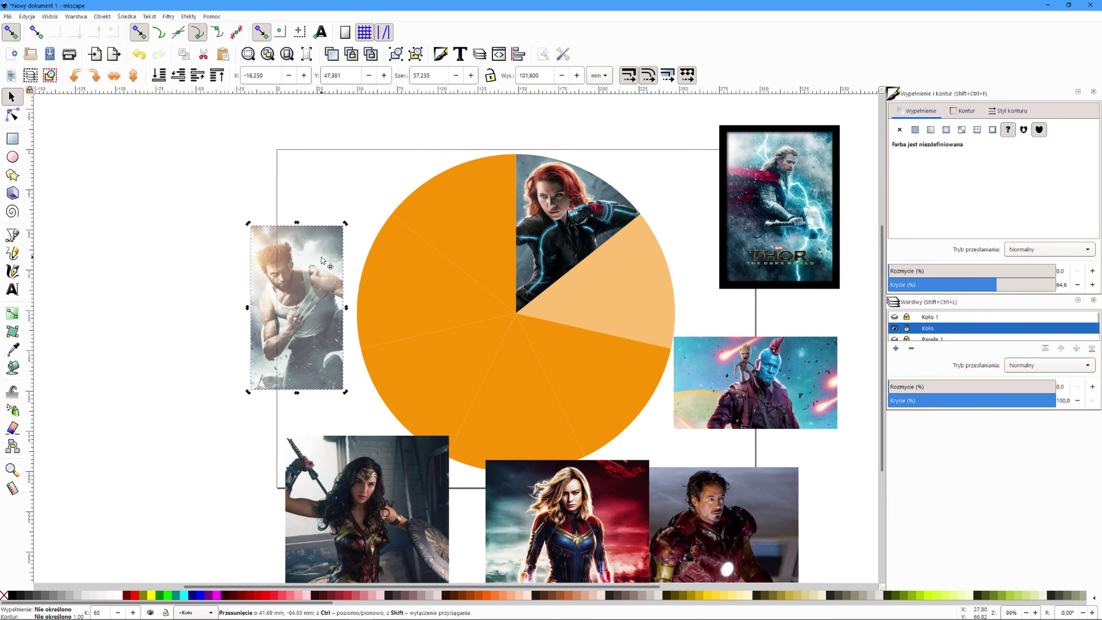
mouse_move(345, 394)
left_mouse_down()
mouse_move(302, 322)
mouse_move(596, 322)
left_mouse_up()
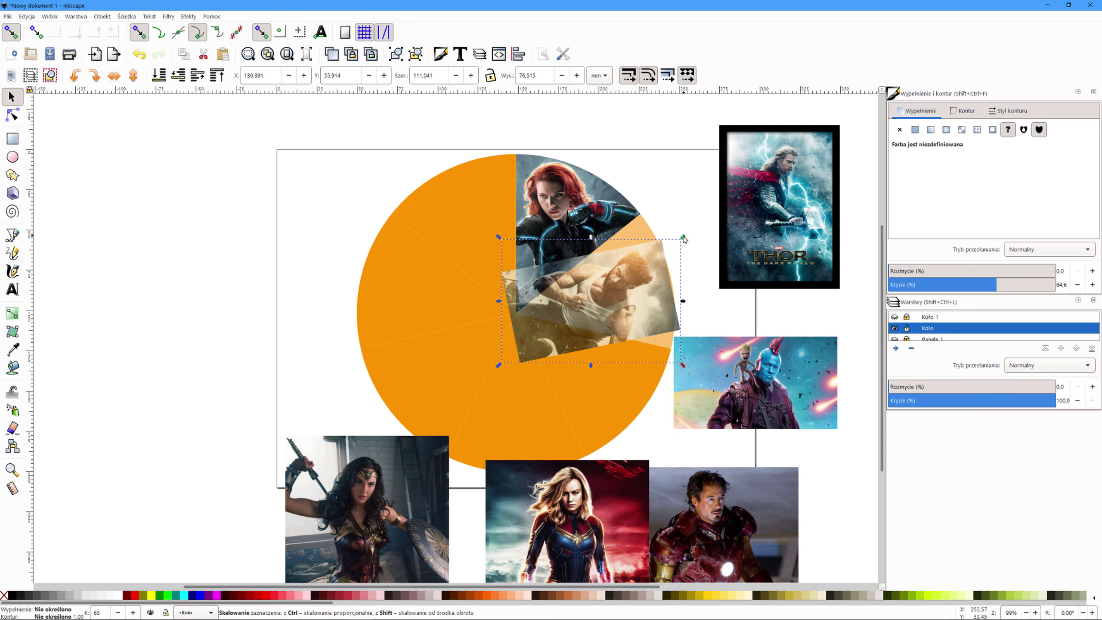
left_click_drag(683, 243, 677, 217)
left_click_drag(601, 363, 609, 401)
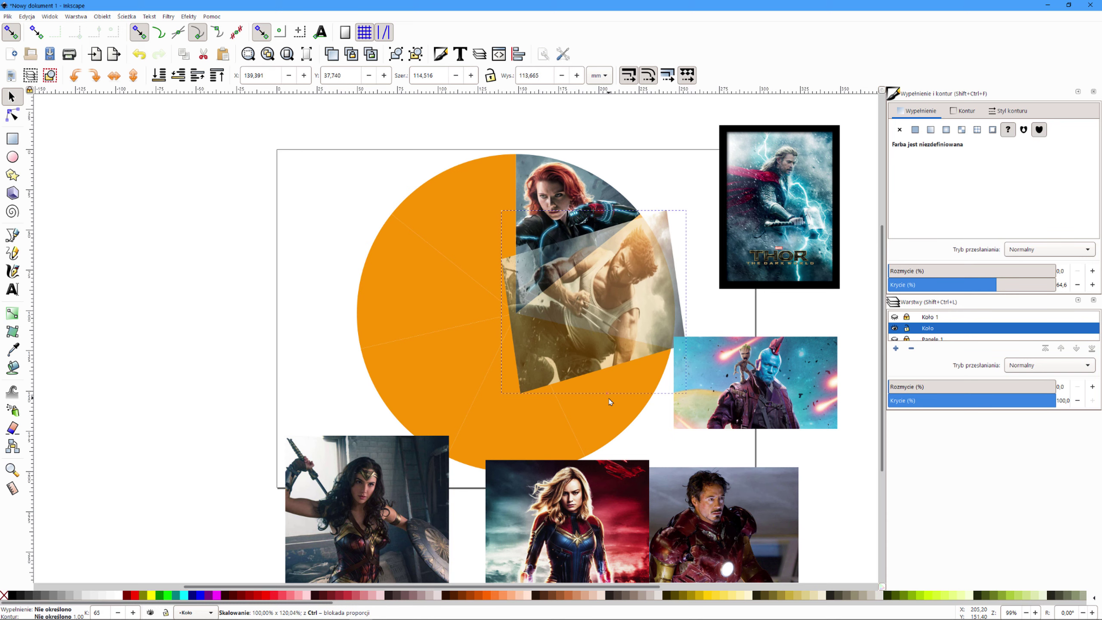
left_click(642, 286, "shift")
left_click(102, 16)
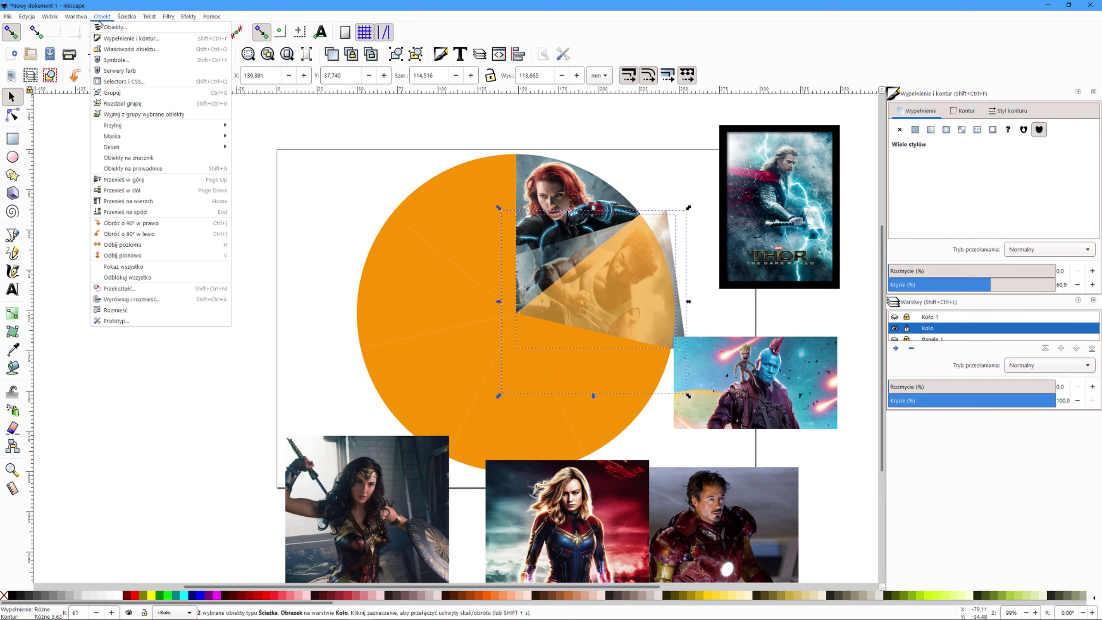
left_click(250, 126)
- Rotate, scale and clip the Captain Marvel photo into the lower-right wedge
left_click(632, 398)
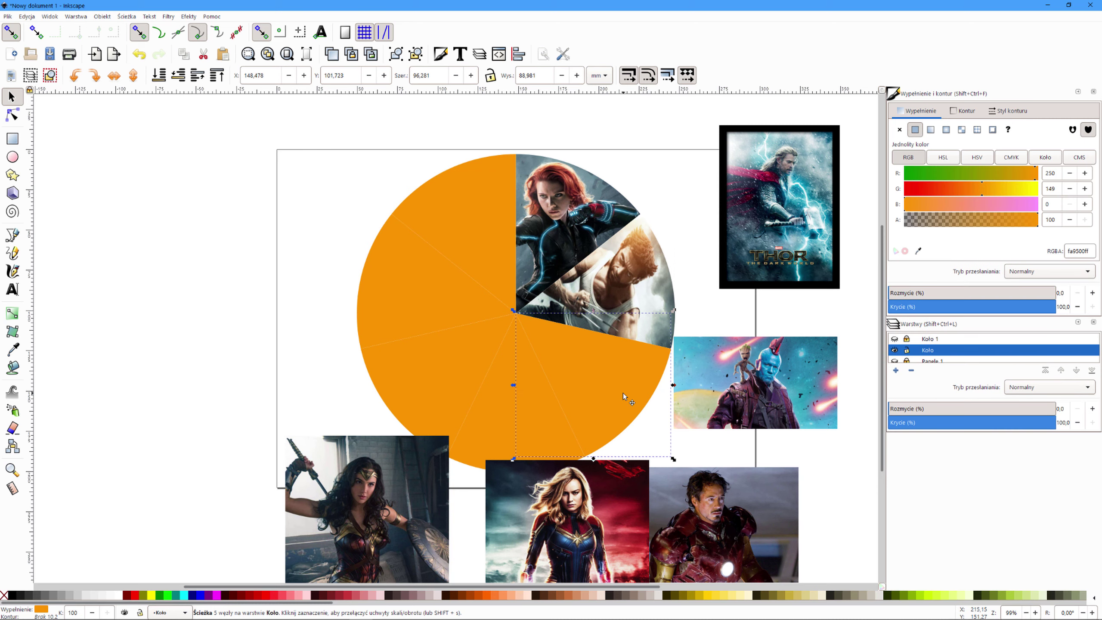
left_click(989, 304)
left_click_drag(564, 520, 194, 300)
left_click(198, 371)
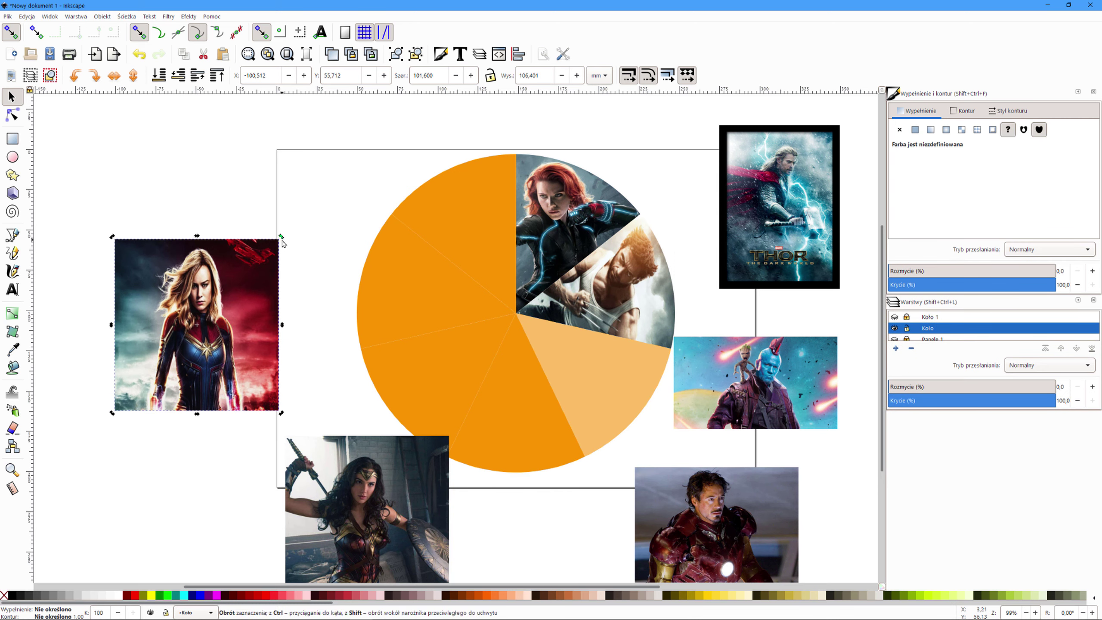
left_click_drag(281, 237, 207, 410)
left_click_drag(279, 354, 657, 395)
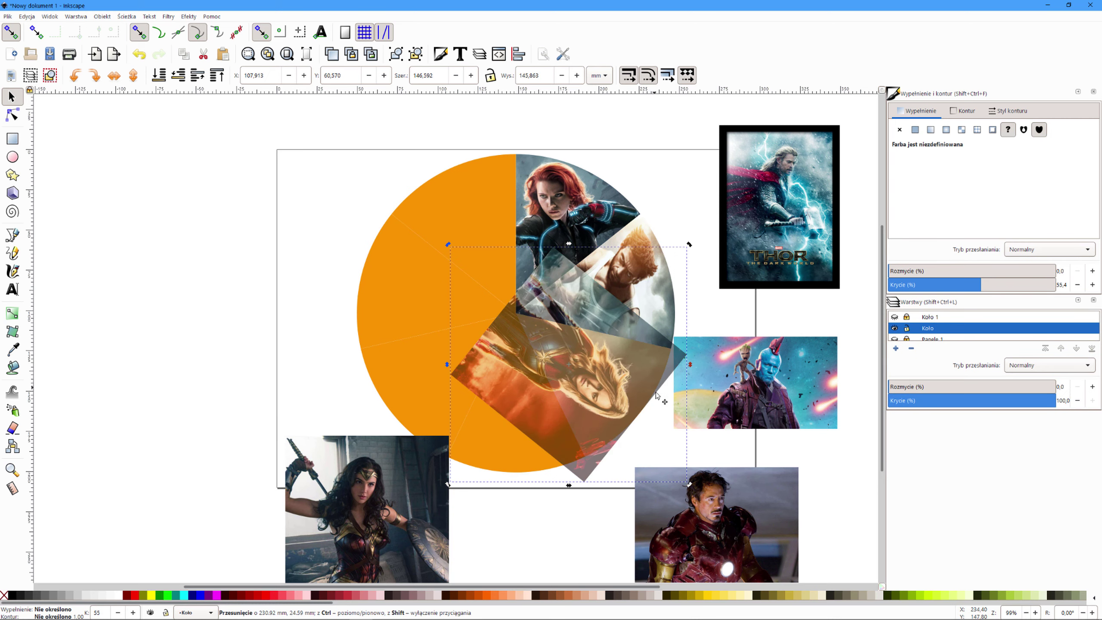
left_click_drag(448, 244, 461, 255)
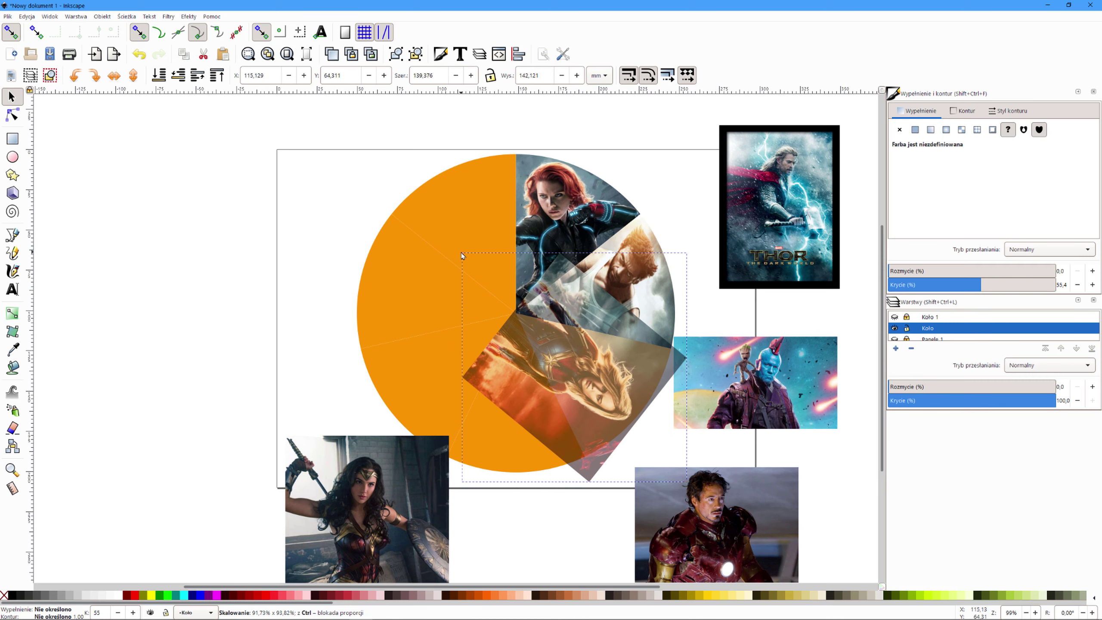
key("Page_Down")
left_click(596, 377)
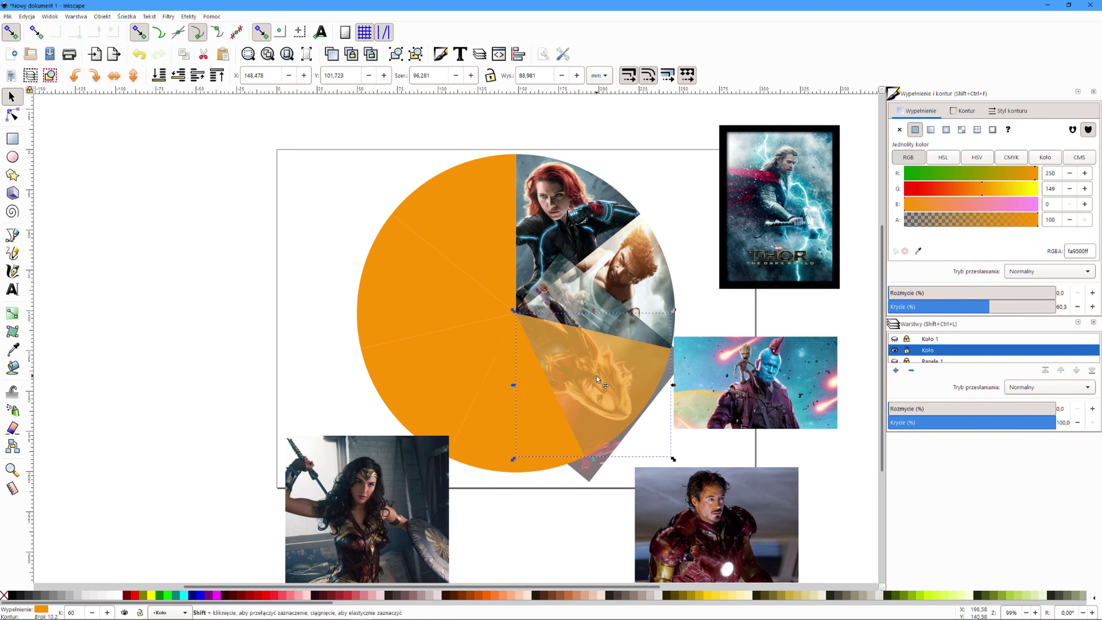
left_click(595, 376, "alt+shift")
left_click(102, 16)
left_click(252, 127)
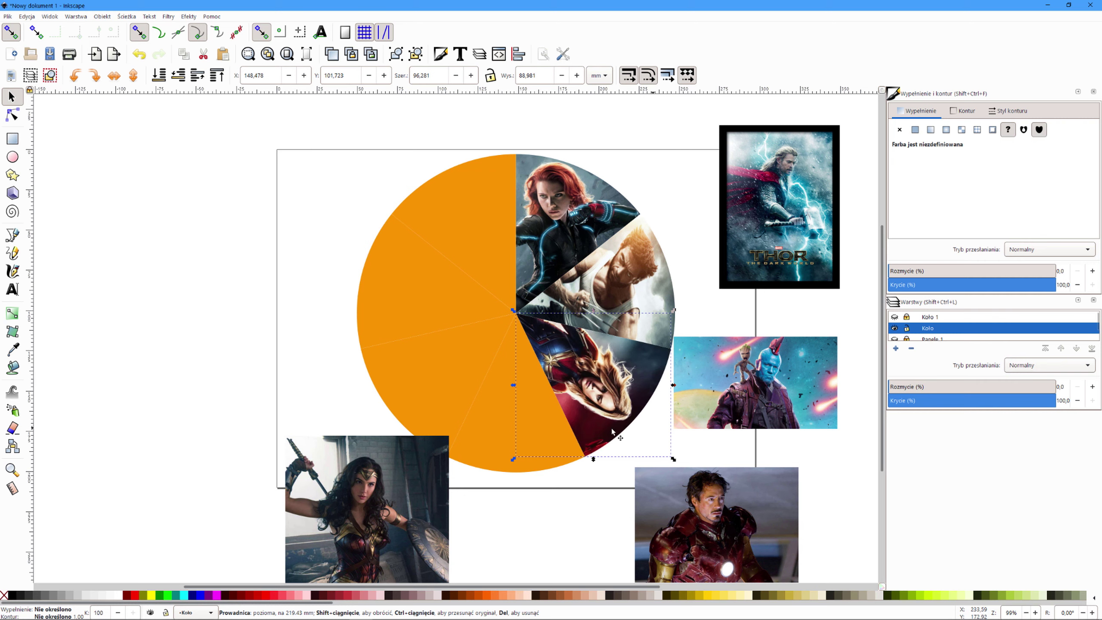
- Clip the Iron Man photo into the bottom wedge and rotate Wonder Woman toward the circle
left_click_drag(676, 523, 115, 287)
left_click(116, 287)
mouse_move(246, 237)
left_mouse_down()
mouse_move(122, 338)
mouse_move(511, 362)
mouse_move(512, 318)
left_mouse_up()
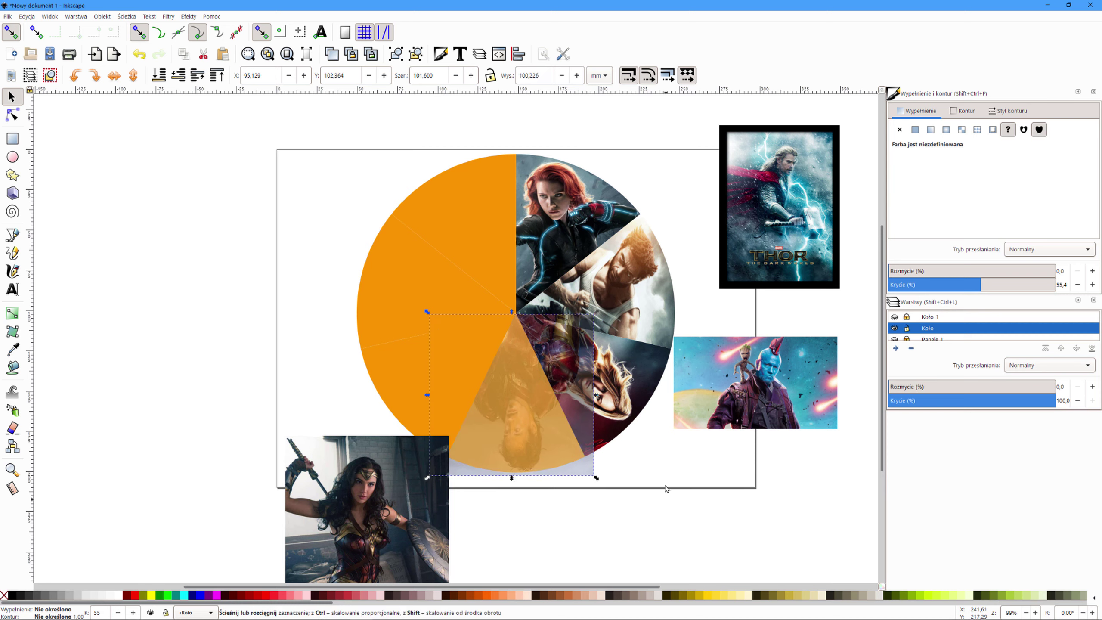
left_click(494, 447)
left_click(494, 447, "alt+shift")
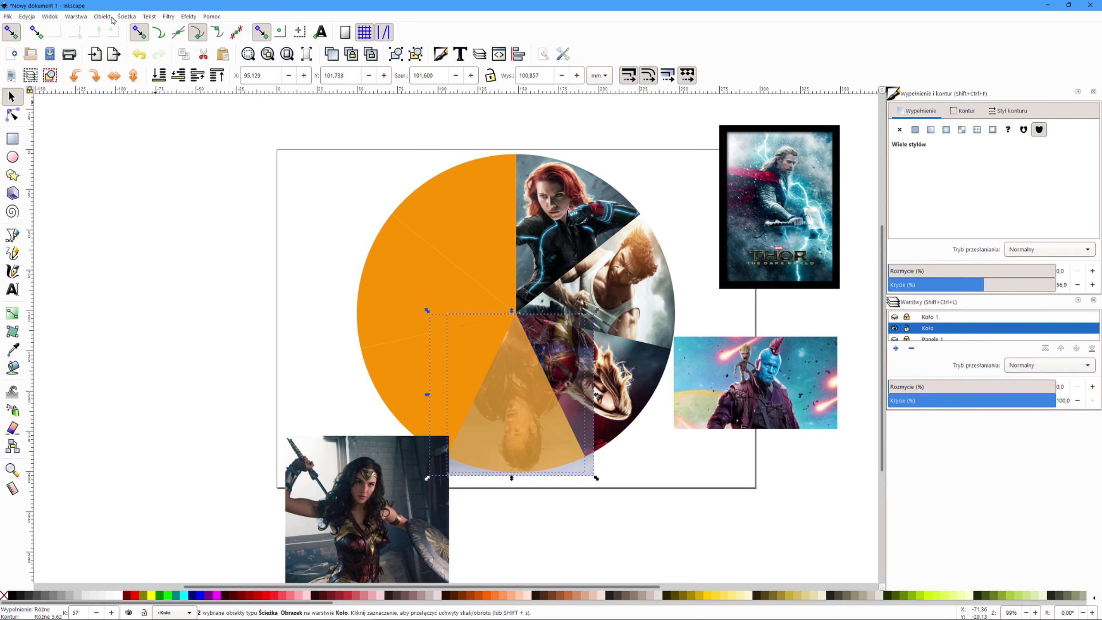
left_click(102, 16)
left_click(265, 131)
left_click_drag(980, 285, 1054, 285)
left_click_drag(333, 492, 221, 322)
mouse_move(337, 437)
left_mouse_down()
mouse_move(321, 226)
mouse_move(293, 374)
mouse_move(375, 396)
left_mouse_up()
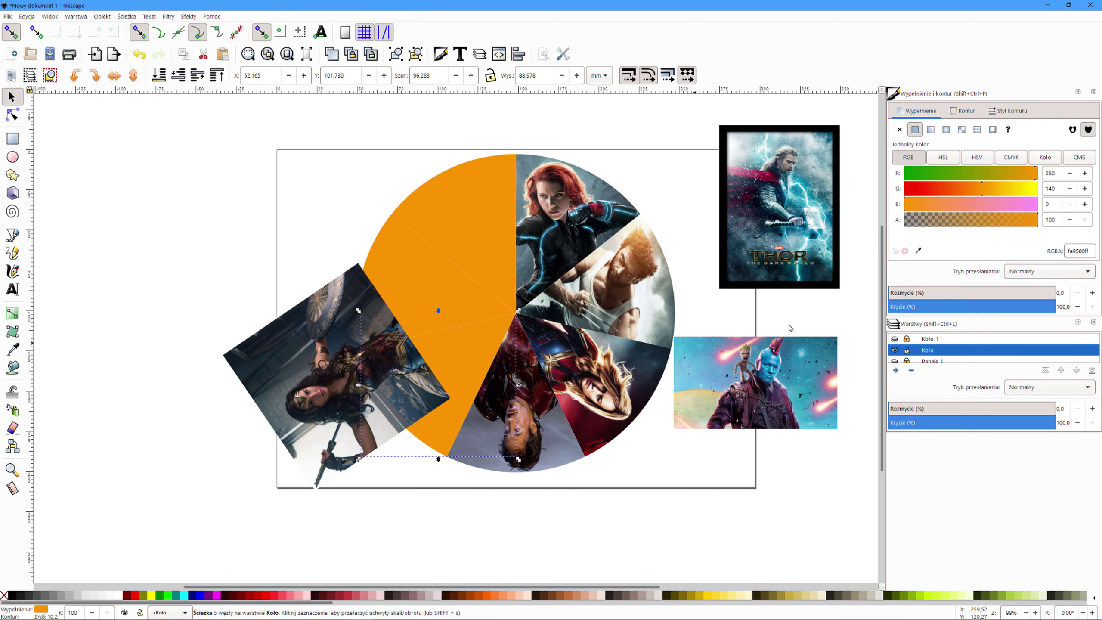
- Clip the Wonder Woman photo into the lower-left wedge
left_click_drag(1053, 284, 981, 284)
left_click_drag(306, 417, 407, 402)
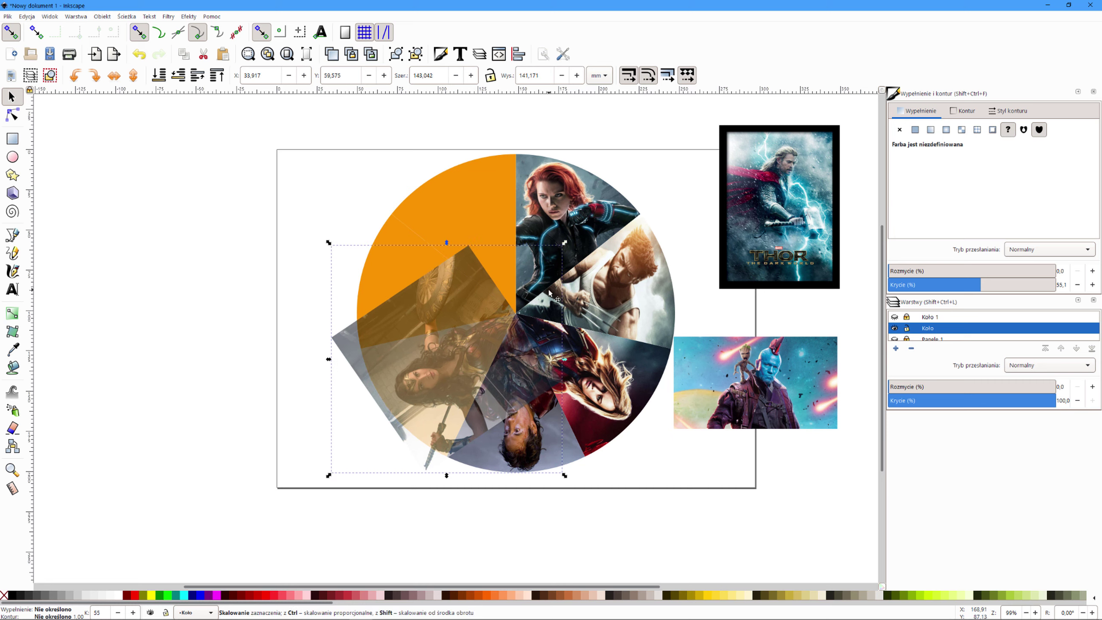
left_click(349, 350, "shift")
left_click(102, 15)
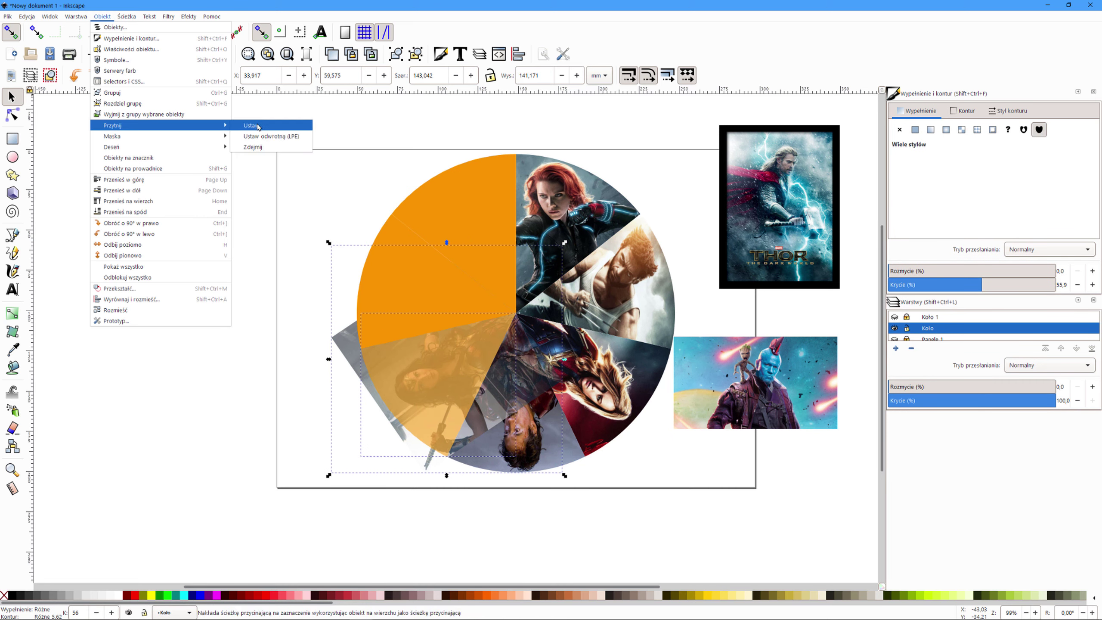
left_click(252, 125)
left_click(409, 277)
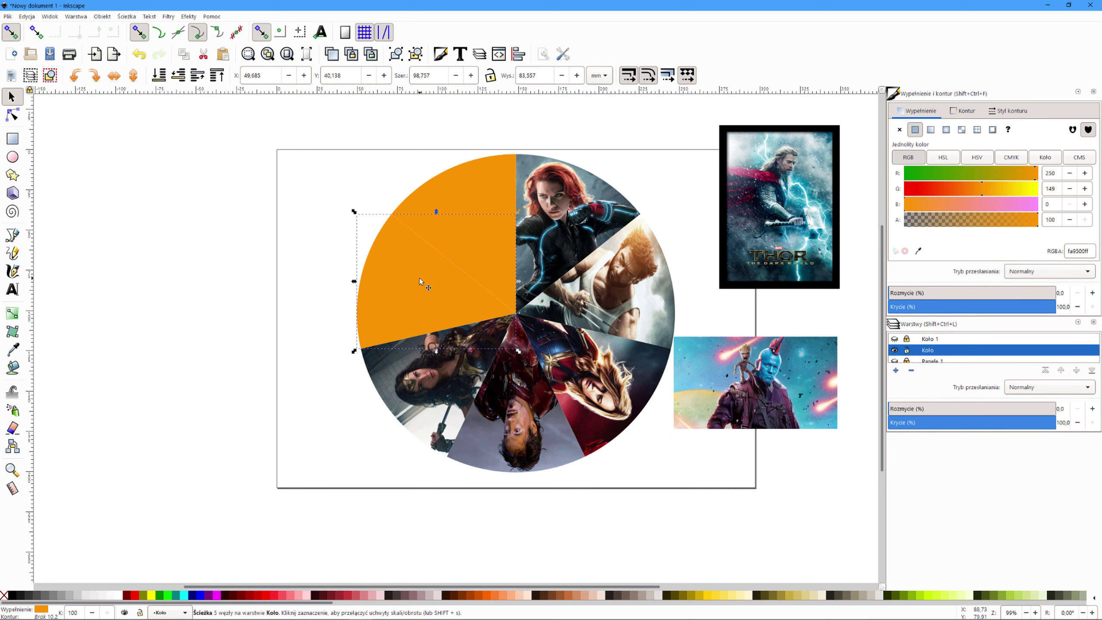
- Tilt, position and clip the Thor poster into the left wedge
left_click(965, 306)
left_click_drag(779, 207, 235, 261)
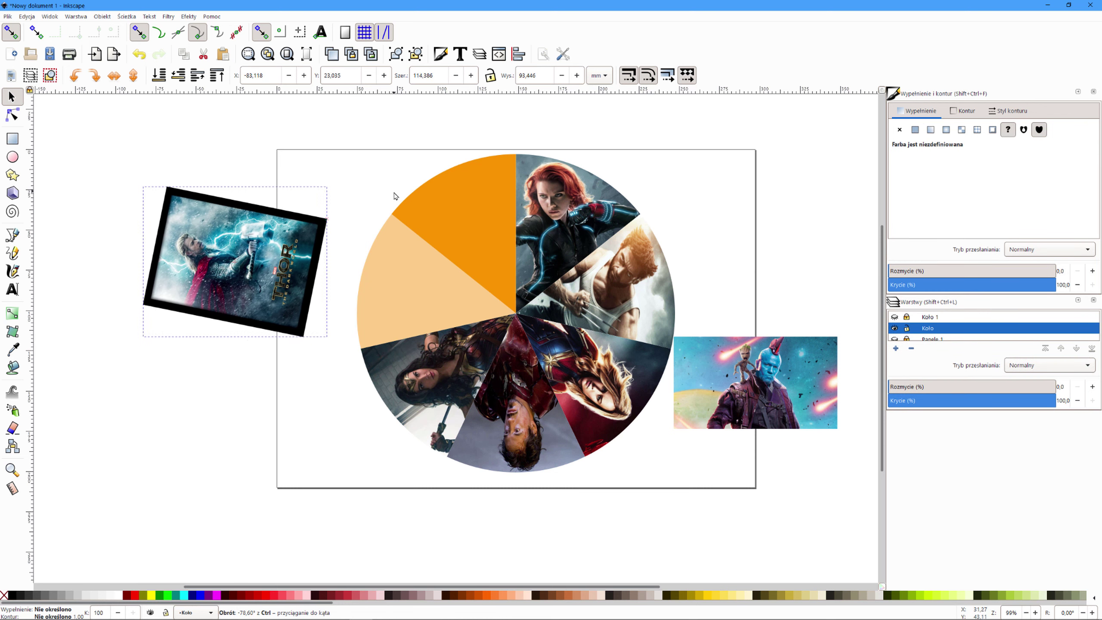
left_click_drag(297, 349, 430, 183)
left_click(978, 285)
left_click_drag(297, 307, 477, 298)
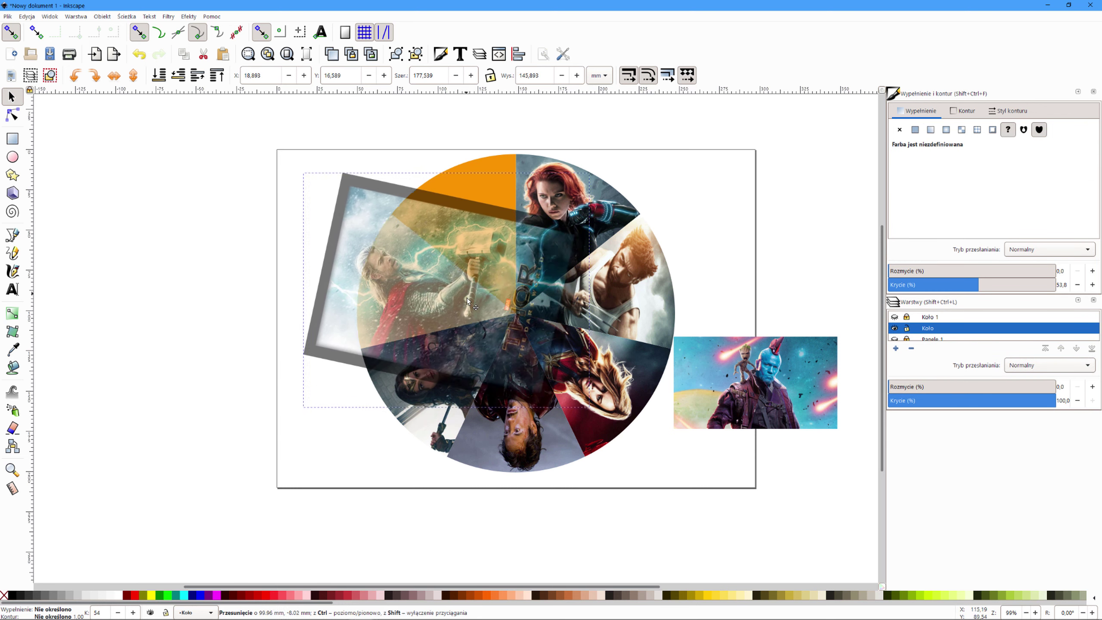
key("Left")
key("Left")
key("Left")
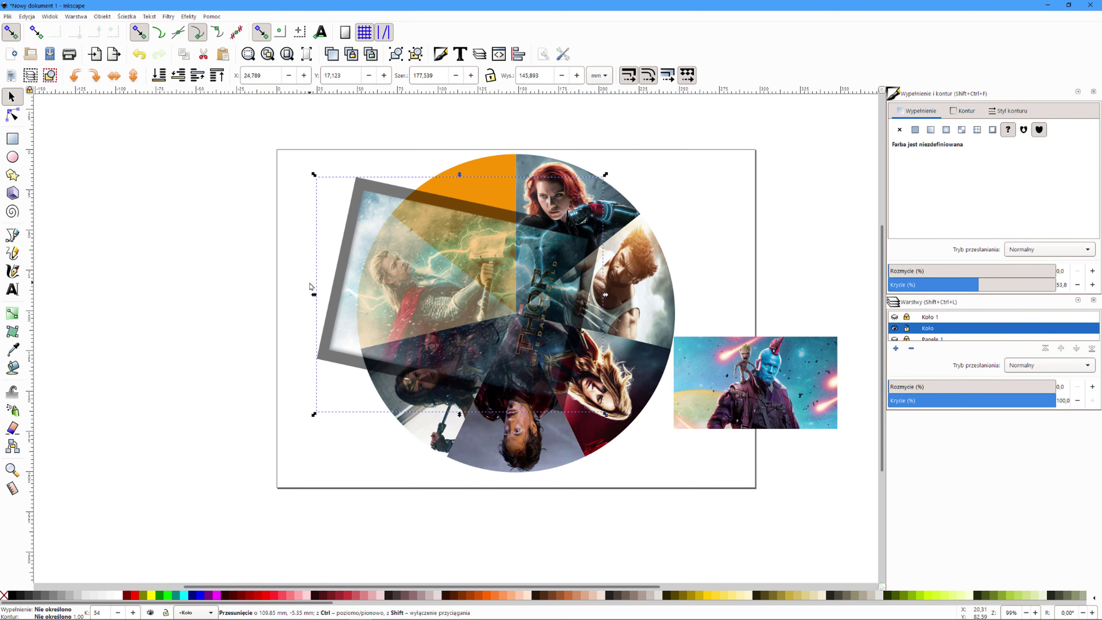
key("Down")
key("Down")
key("Down")
key("Page_Down")
left_click(438, 209, "shift")
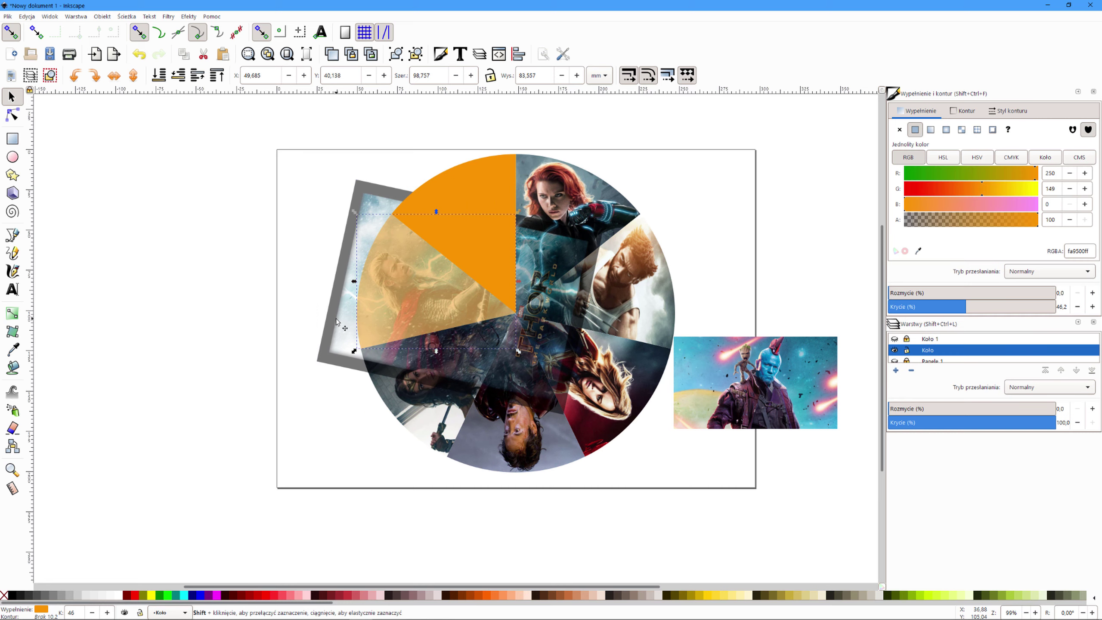
left_click(102, 16)
left_click(246, 133)
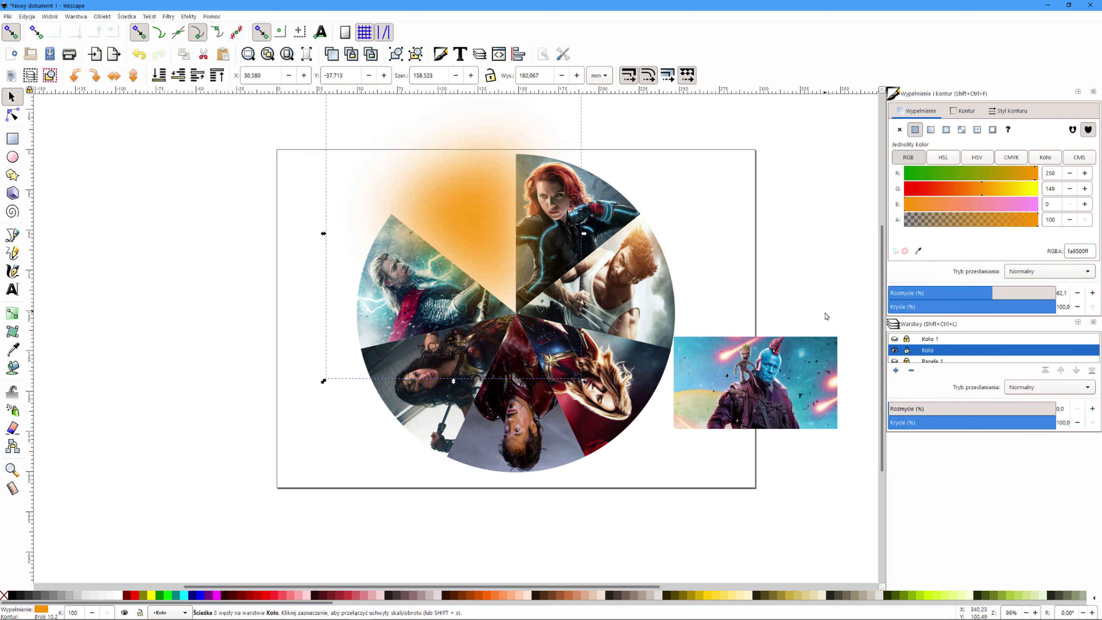
- Rotate, enlarge and clip the last photo into the top wedge, completing the collage
left_click(747, 428)
left_click_drag(839, 431, 820, 481)
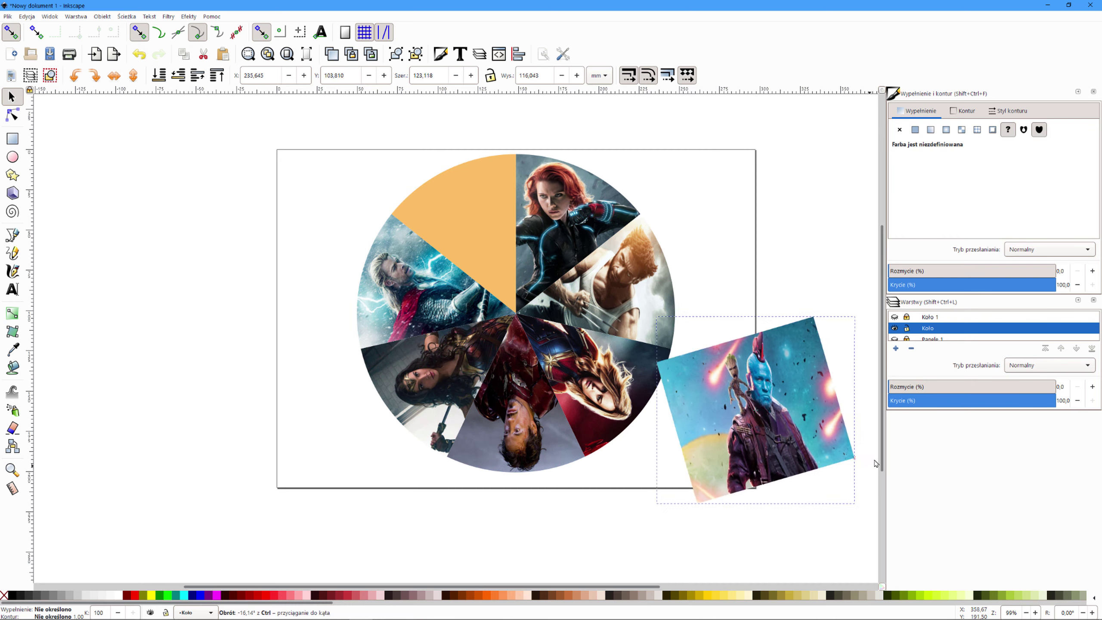
left_click_drag(802, 437, 519, 262)
left_click(995, 282)
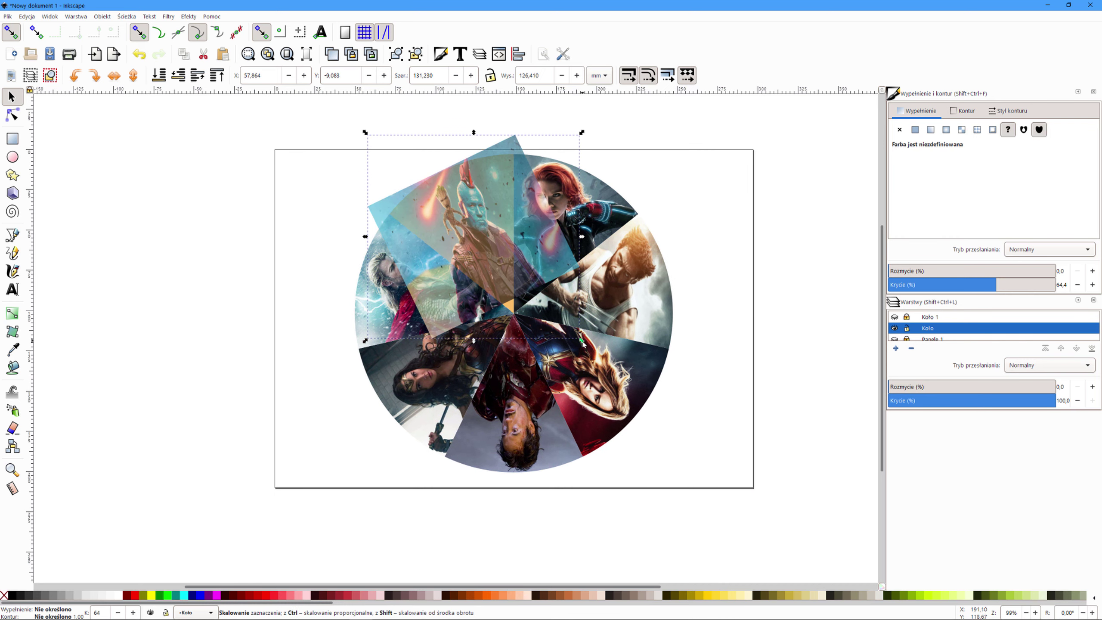
left_click_drag(582, 340, 592, 361)
left_click(477, 261)
left_click_drag(595, 130, 506, 226)
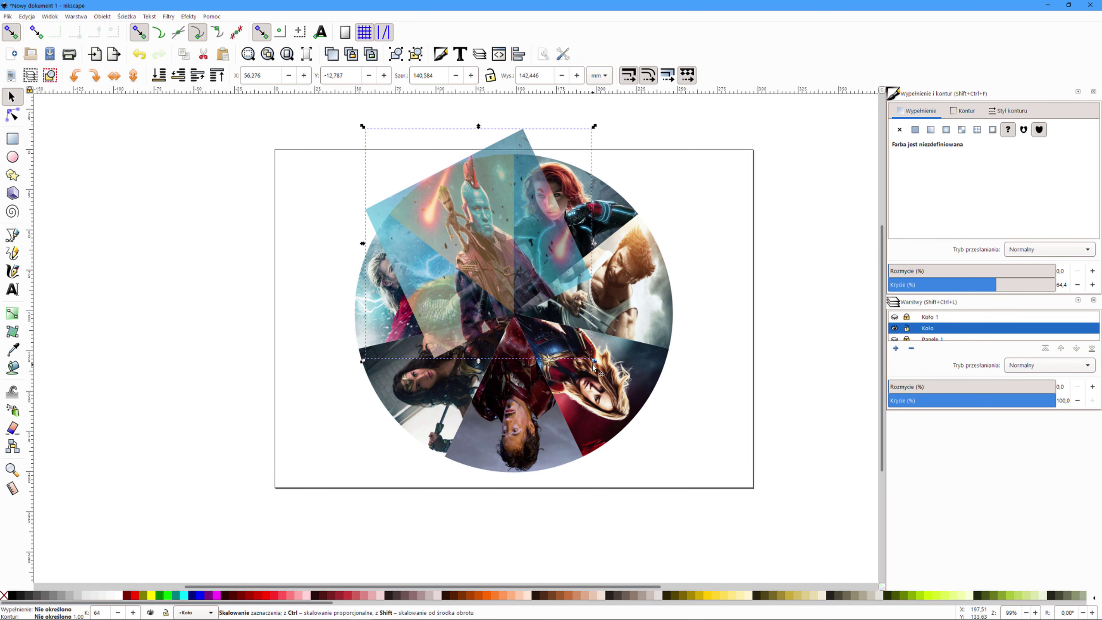
key("Escape")
key("ctrl+a")
left_click(102, 16)
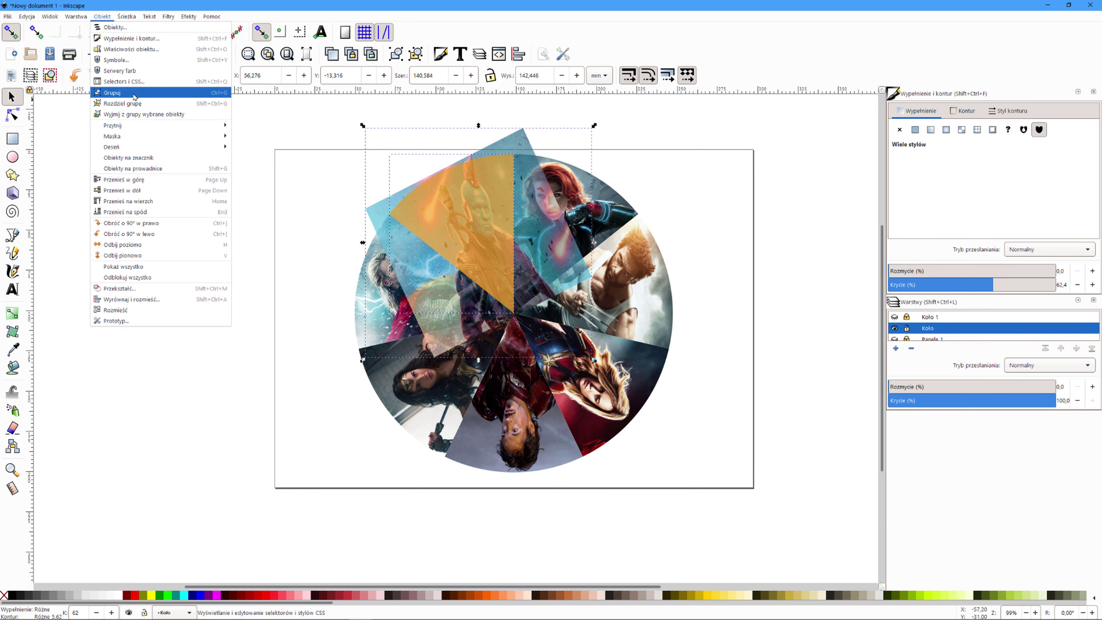
left_click(261, 126)
left_click(742, 259)
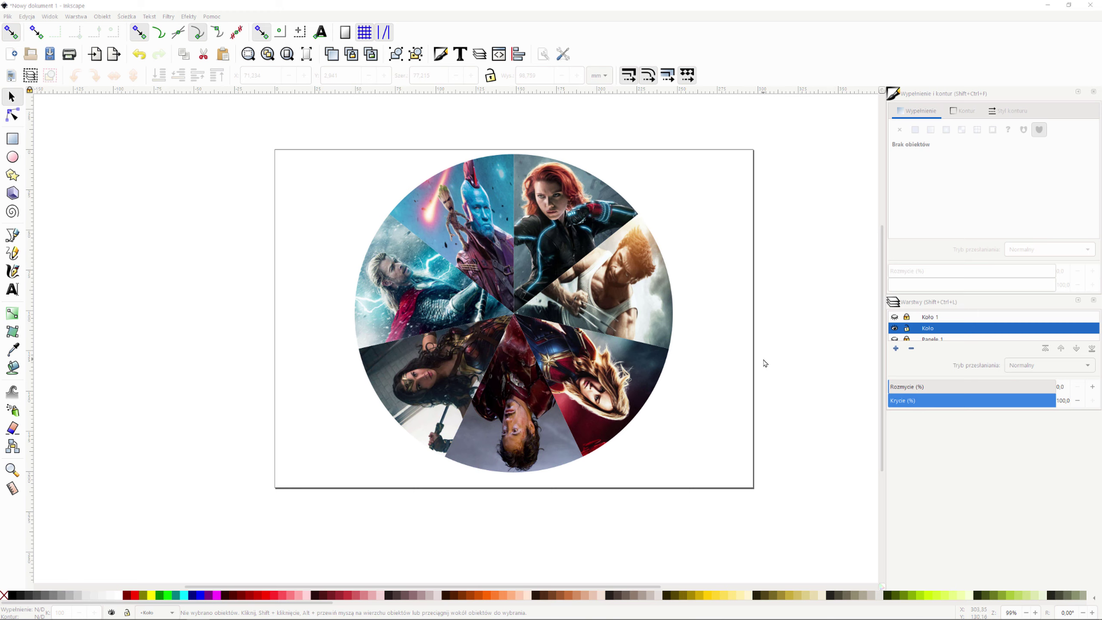
- Select the Black Widow photo in the top-right wedge
scroll(750, 345, "up", 1)
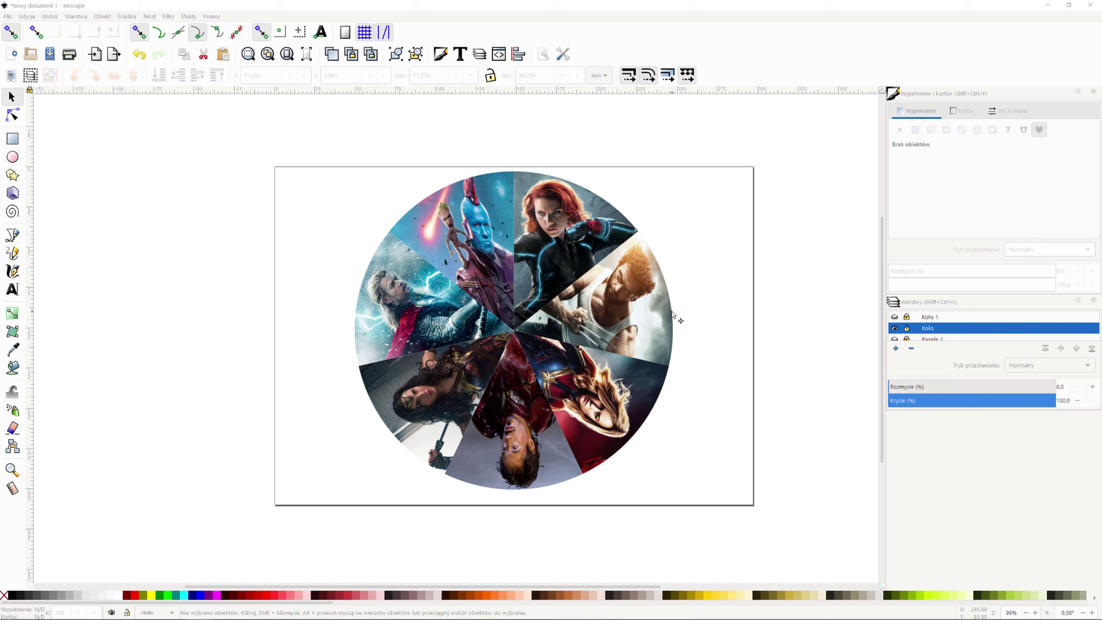
left_click(555, 258)
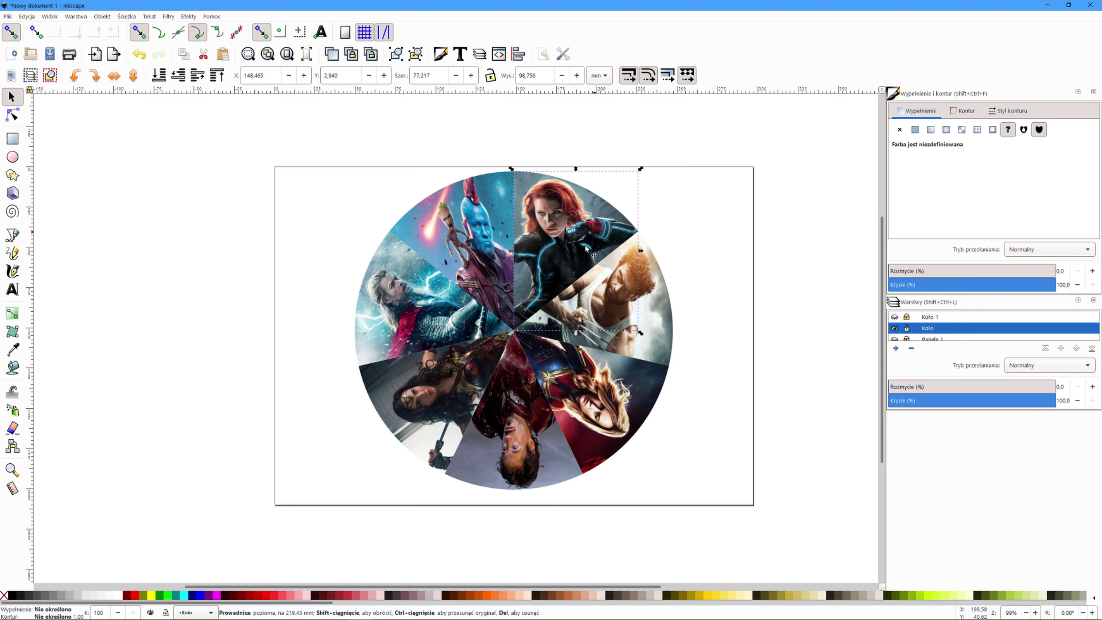
- Open Extensions > Raster > Adjust HSB with brightness 100 and live preview on
left_click(188, 16)
mouse_move(206, 135)
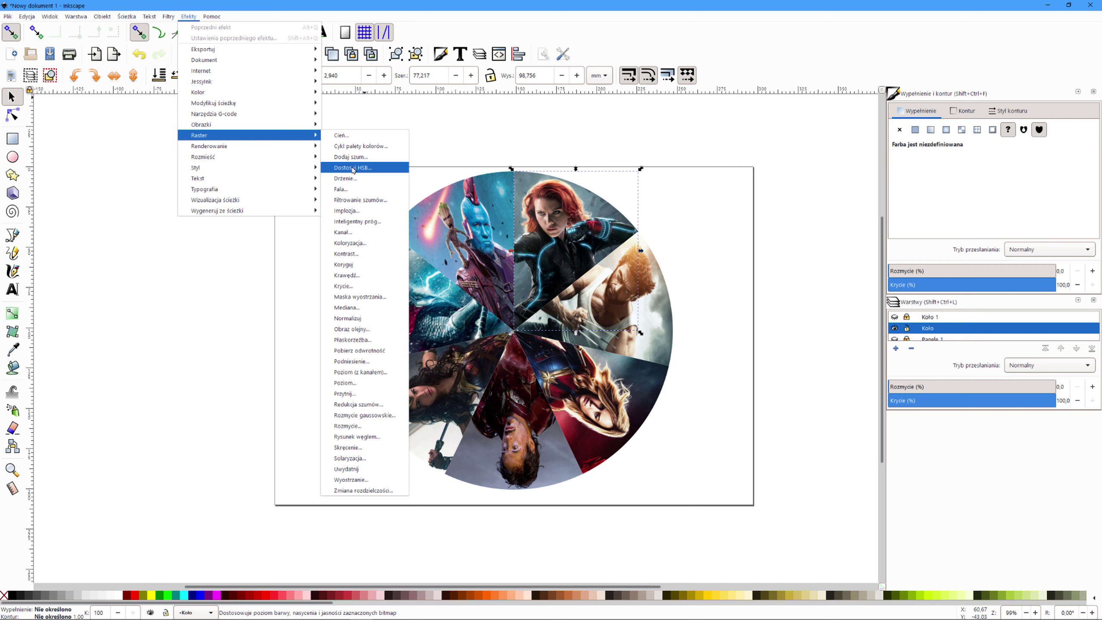
left_click(353, 168)
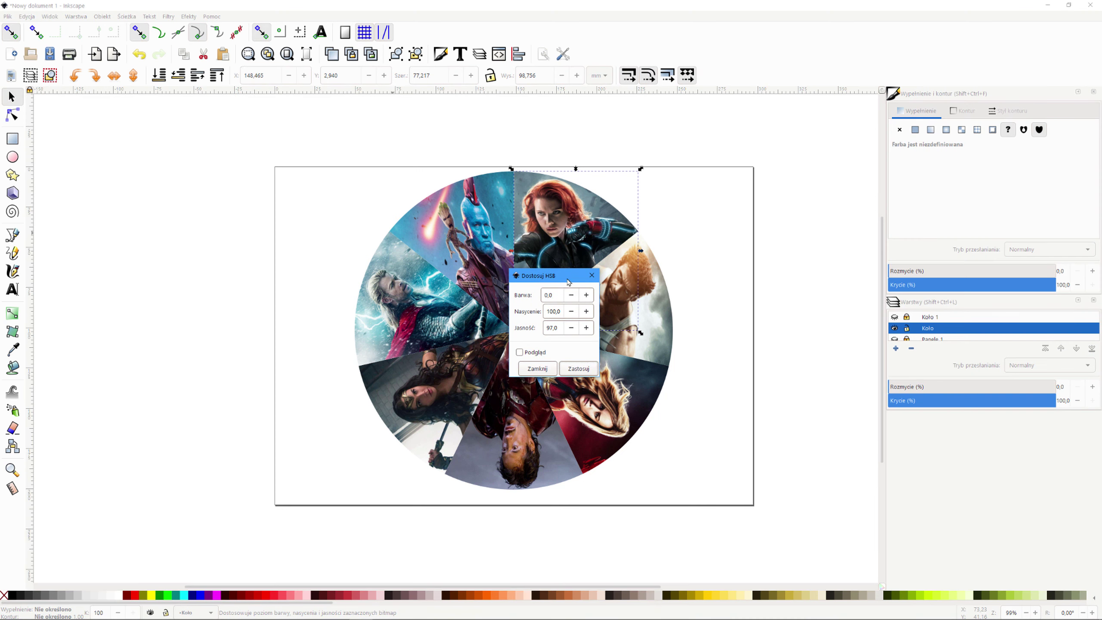
mouse_move(569, 278)
left_mouse_down()
mouse_move(683, 280)
mouse_move(785, 247)
left_mouse_up()
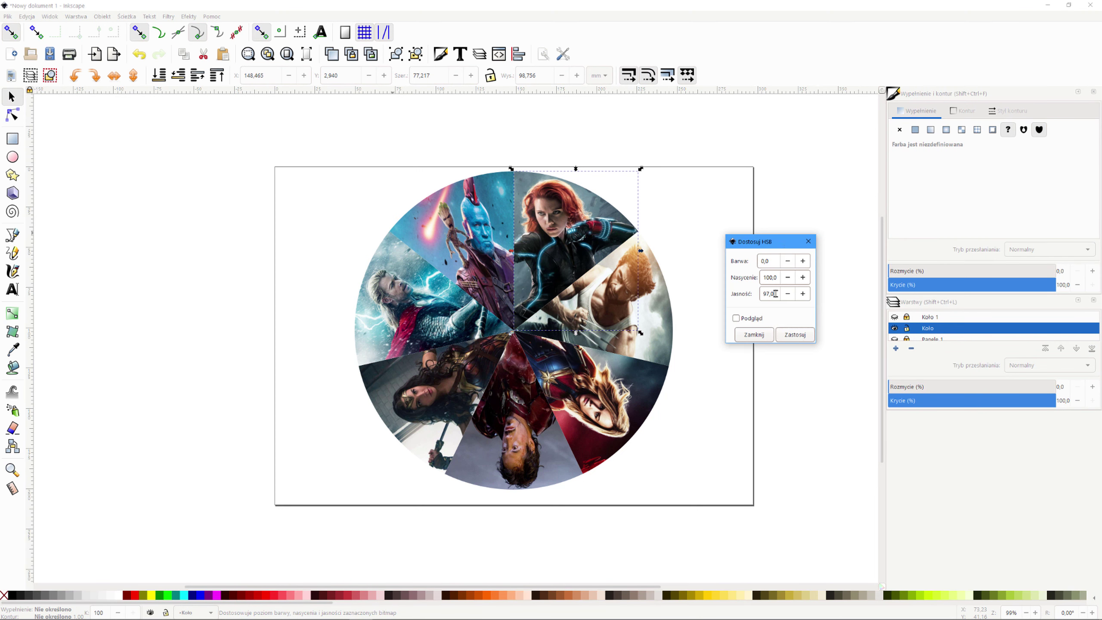
left_click_drag(776, 295, 757, 295)
type("100")
left_click(736, 318)
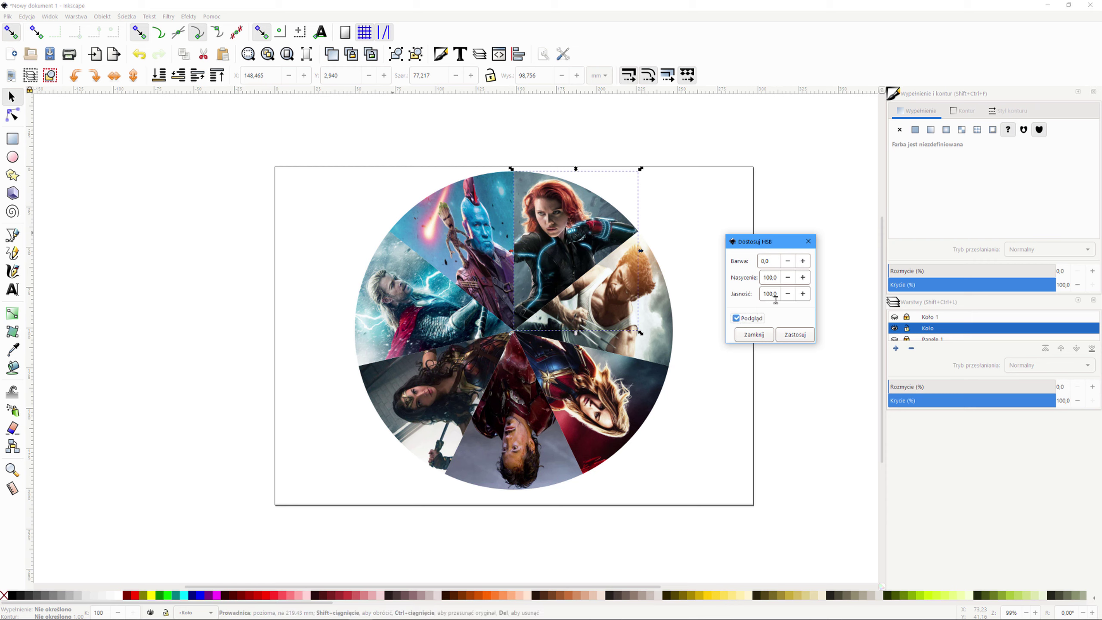
- Tune brightness to 108 while comparing the preview, and apply it to the Black Widow wedge
triple_click(803, 294)
triple_click(802, 294)
left_click(802, 294)
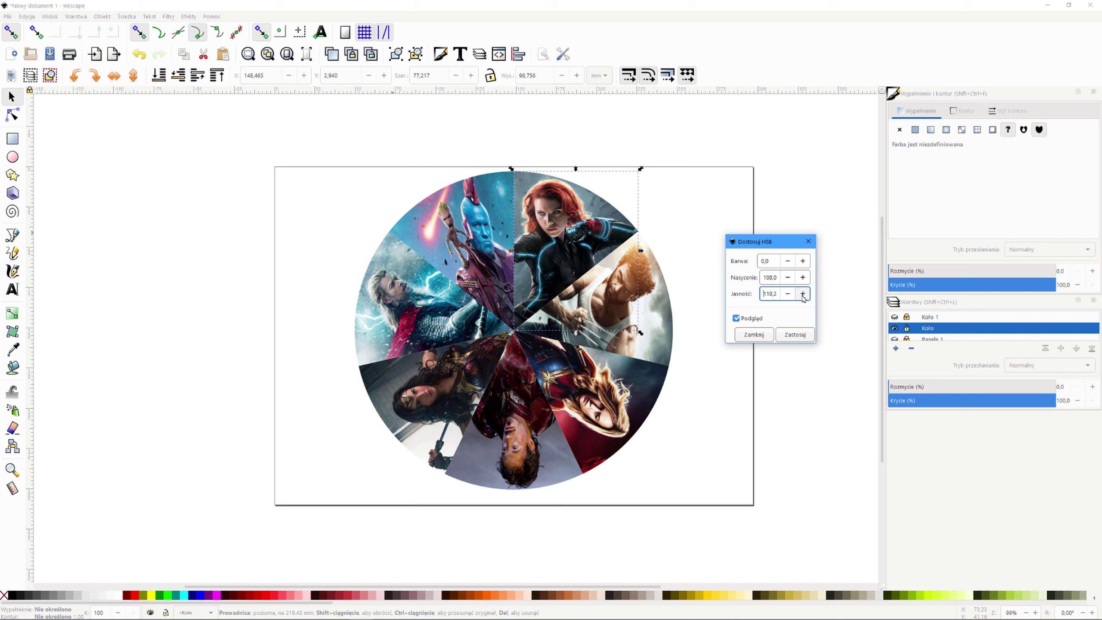
left_click(736, 319)
left_click(736, 318)
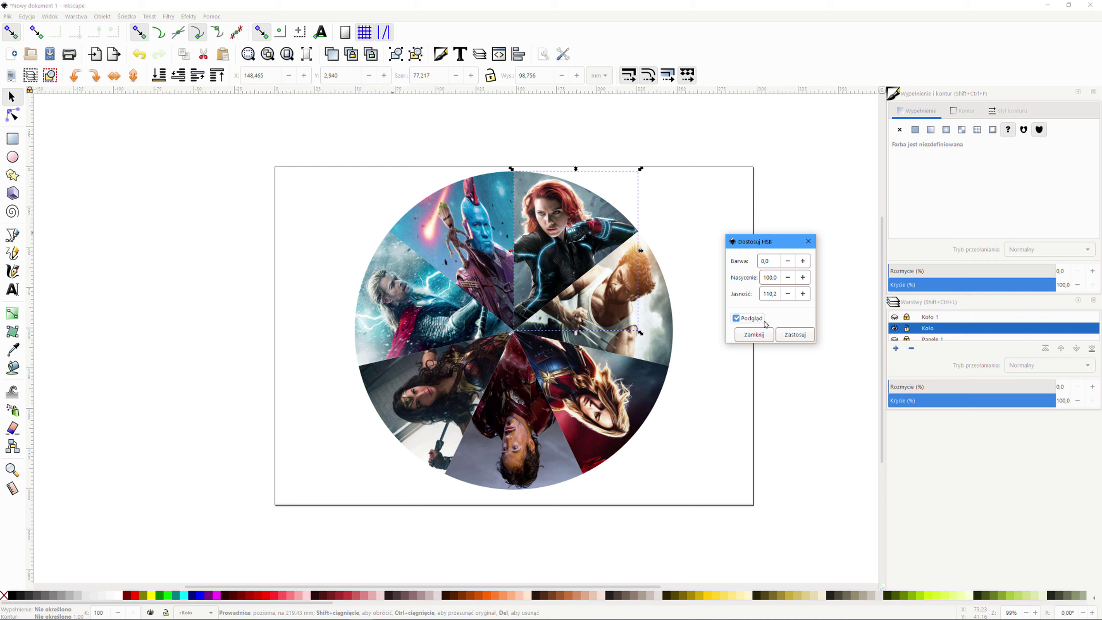
left_click(788, 294)
left_click(793, 295)
left_click(793, 295)
left_click(793, 294)
left_click(793, 294)
left_click(735, 318)
left_click(793, 335)
left_click(510, 439)
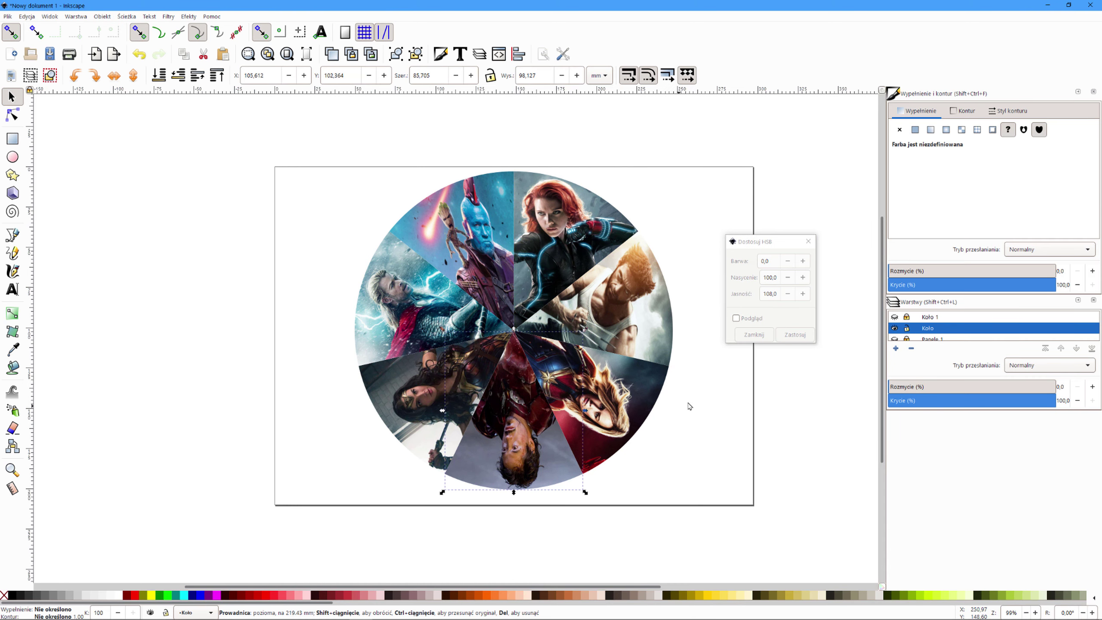
- Apply the same brightness boost to the photo in the bottom wedge
left_click(737, 321)
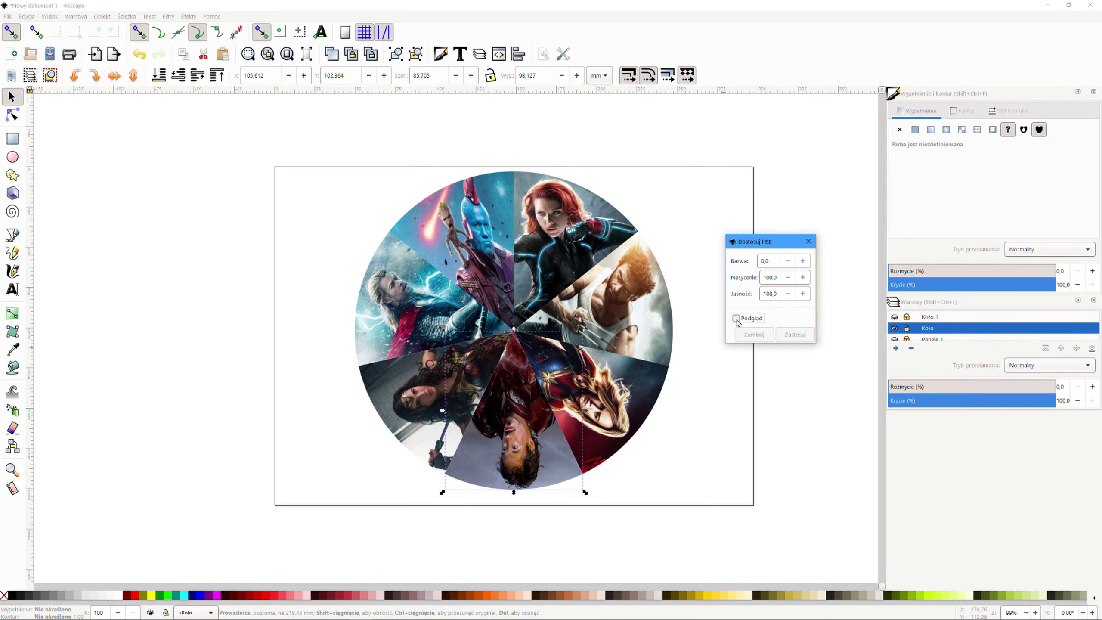
left_click(736, 318)
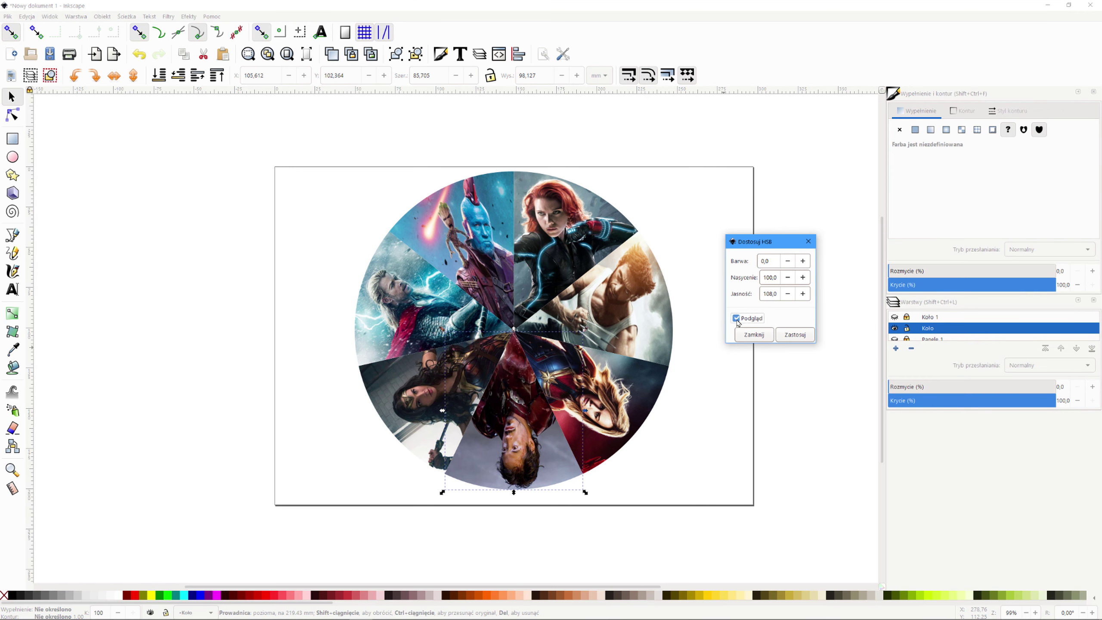
left_click(795, 335)
- Lower brightness to about 106 and apply it to the lower-left wedge photo
left_click(418, 398)
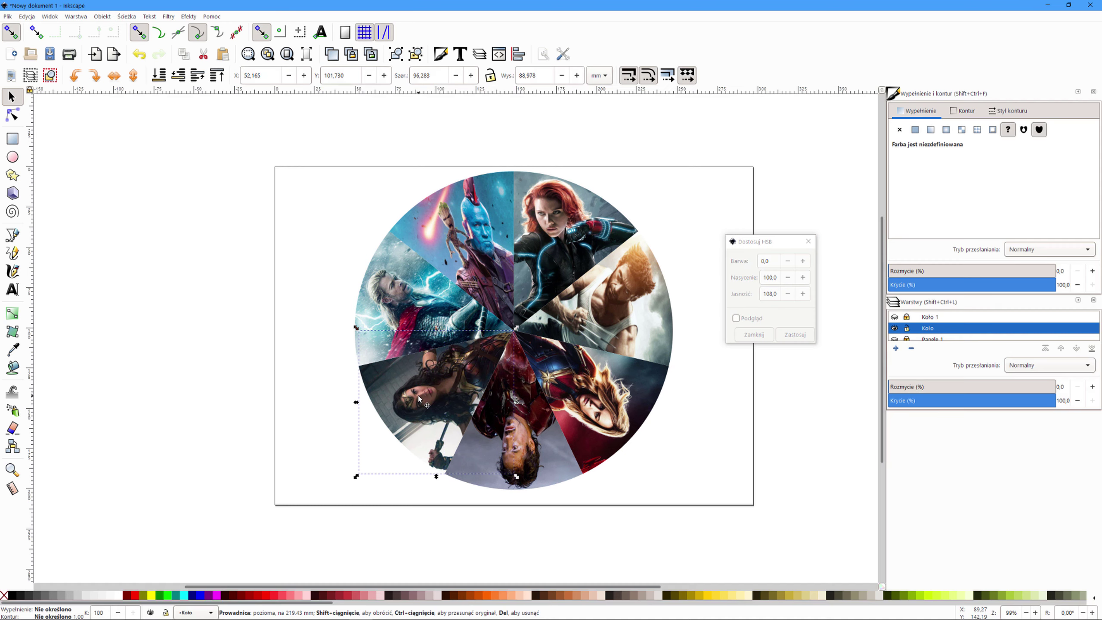
left_click(737, 318)
left_click(736, 318)
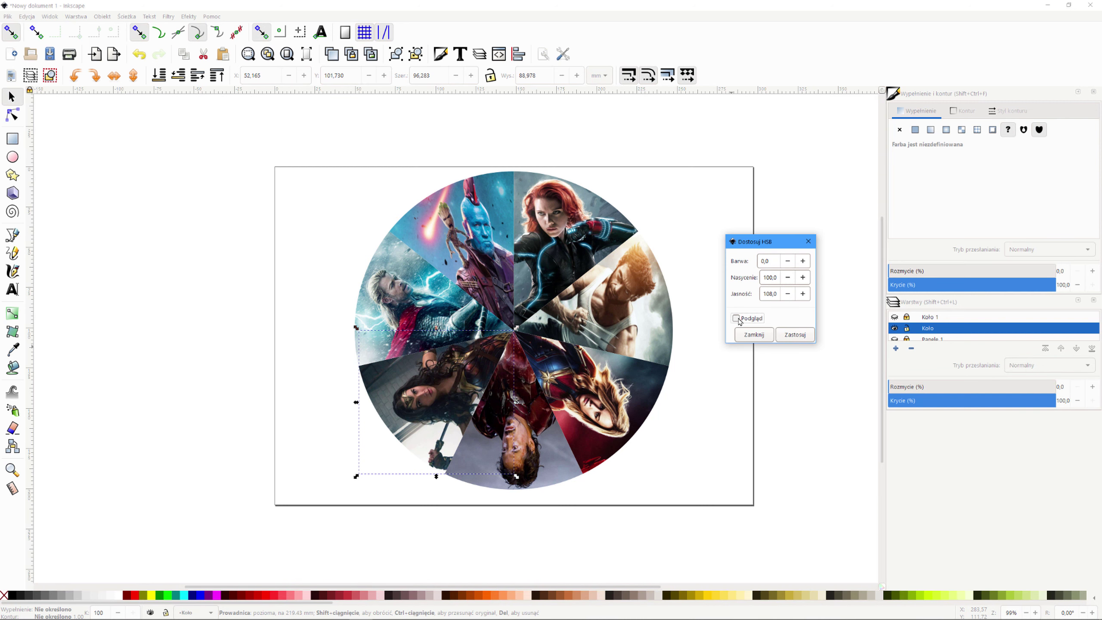
left_click(735, 318)
left_click(736, 319)
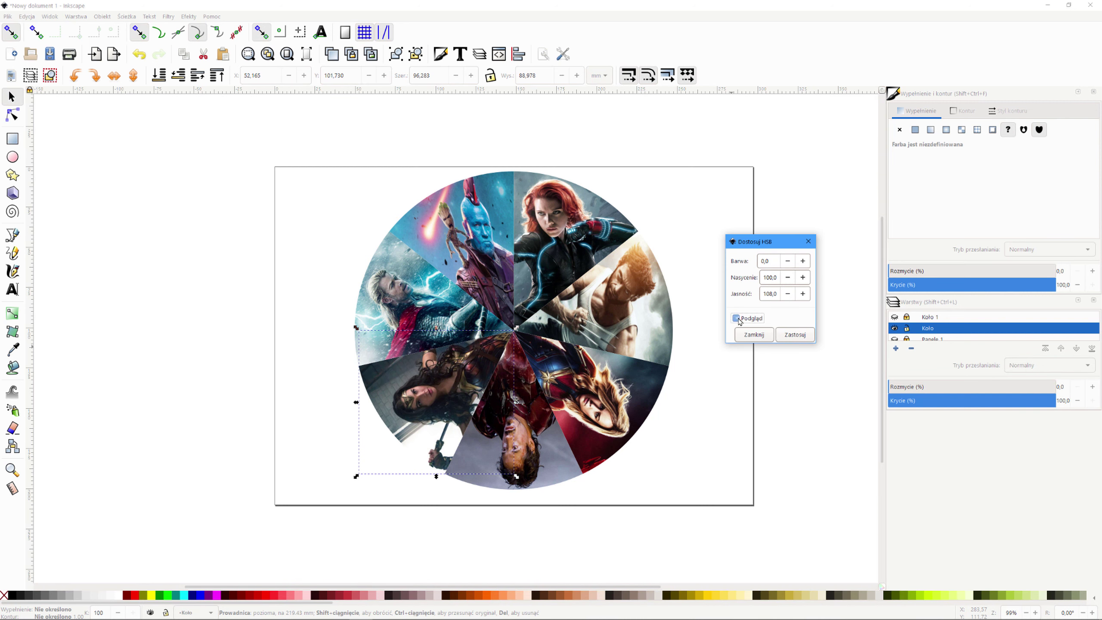
left_click(789, 295)
left_click(787, 295)
left_click(798, 332)
- Edit the brightness value and preview Adjust HSB on the top-left Guardians wedge
left_click(775, 294)
key("BackSpace")
left_click(476, 249)
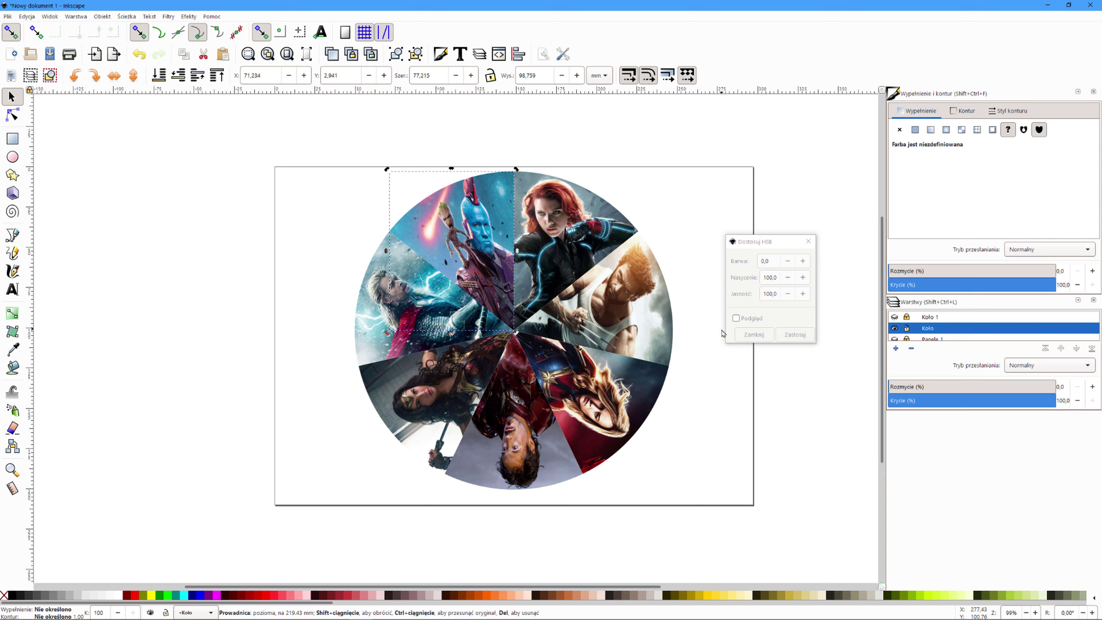
left_click(734, 321)
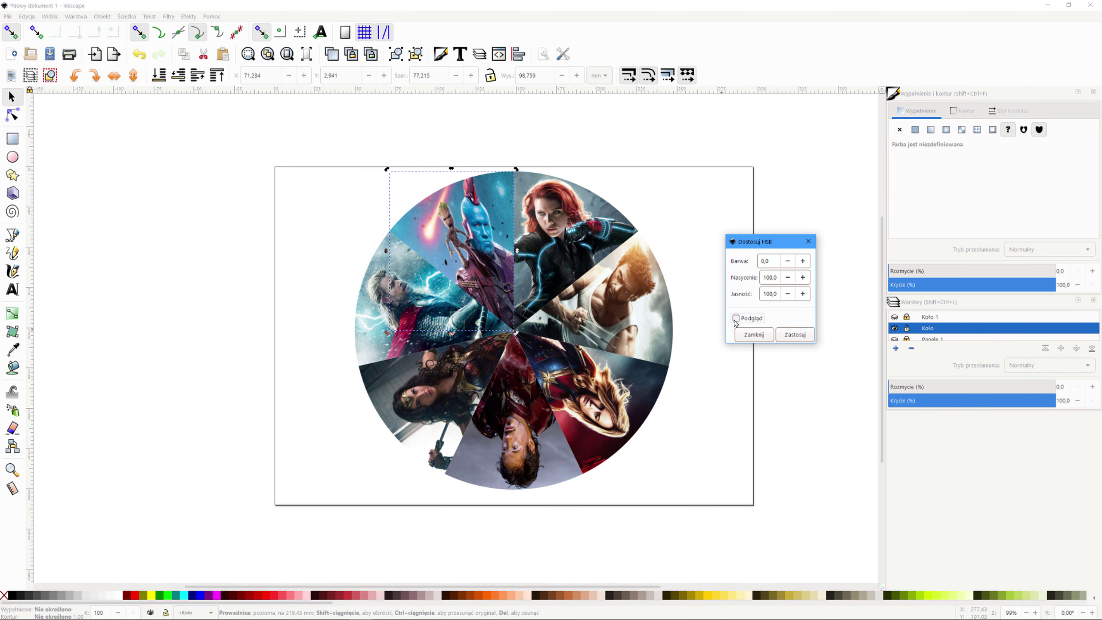
left_click(735, 320)
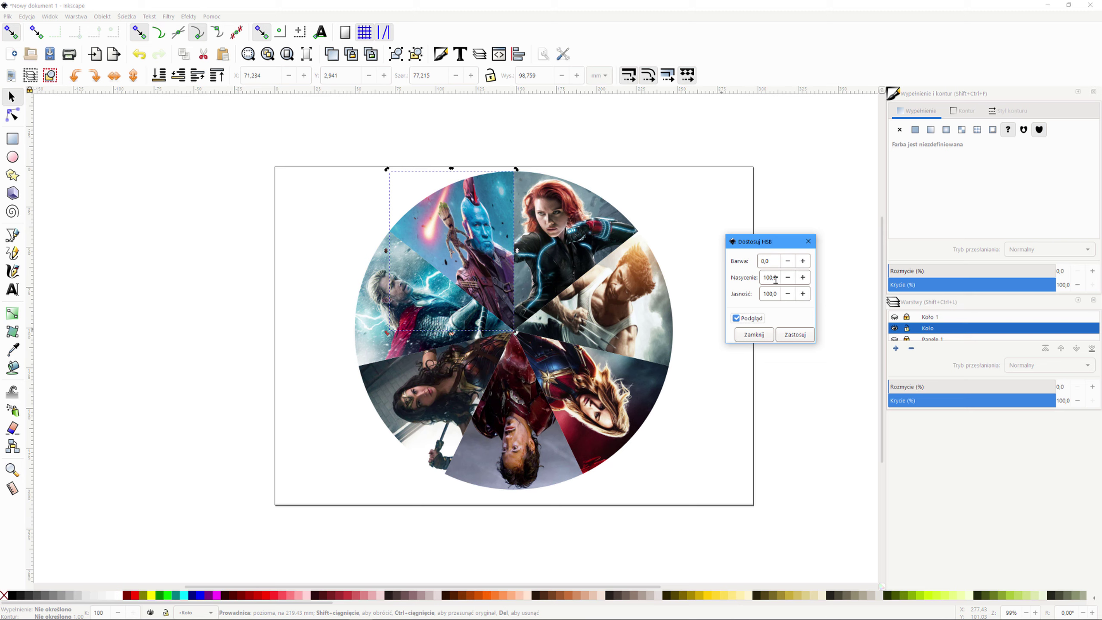
- Lower the image wheel's saturation to 90 in Adjust HSB, apply it, and close the dialog
left_click(777, 277)
left_click_drag(776, 277, 755, 283)
type("90")
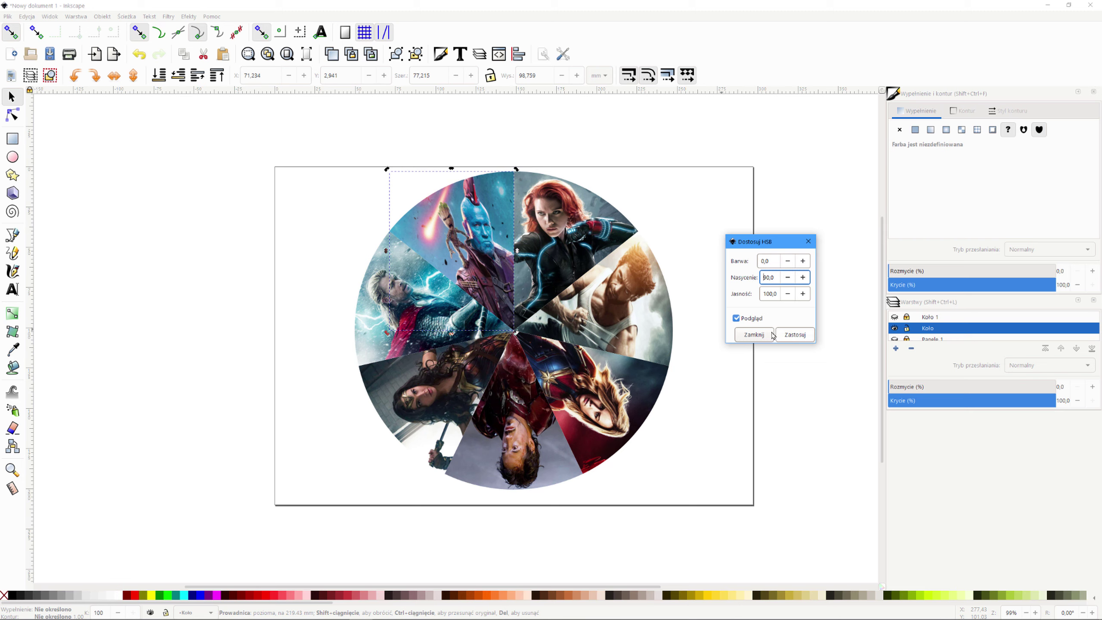
left_click(736, 318)
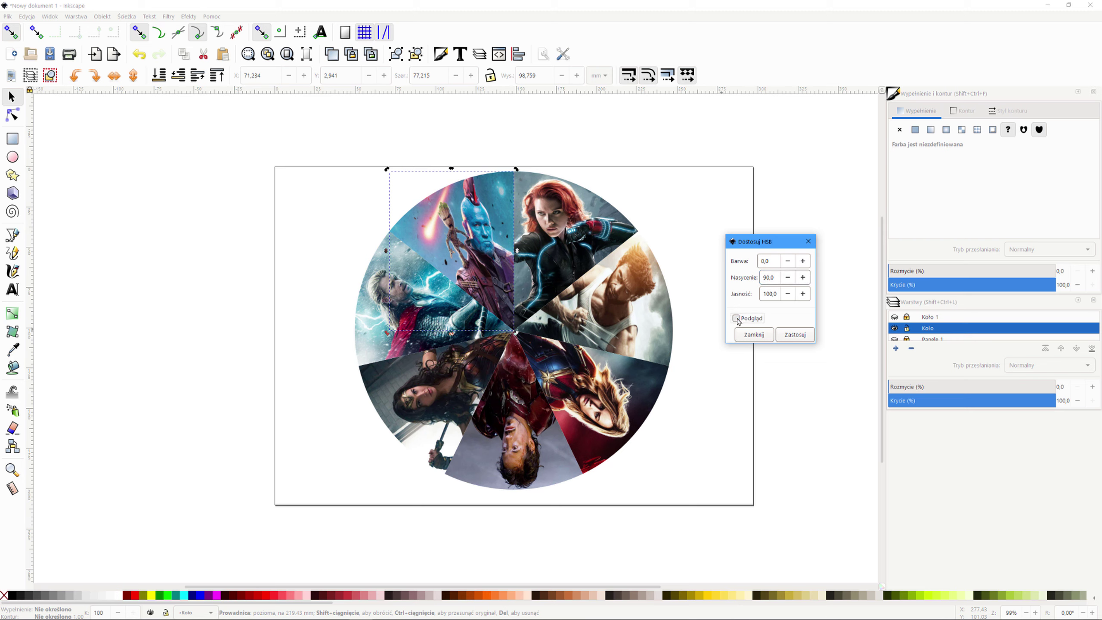
left_click(736, 319)
left_click(784, 337)
left_click(807, 243)
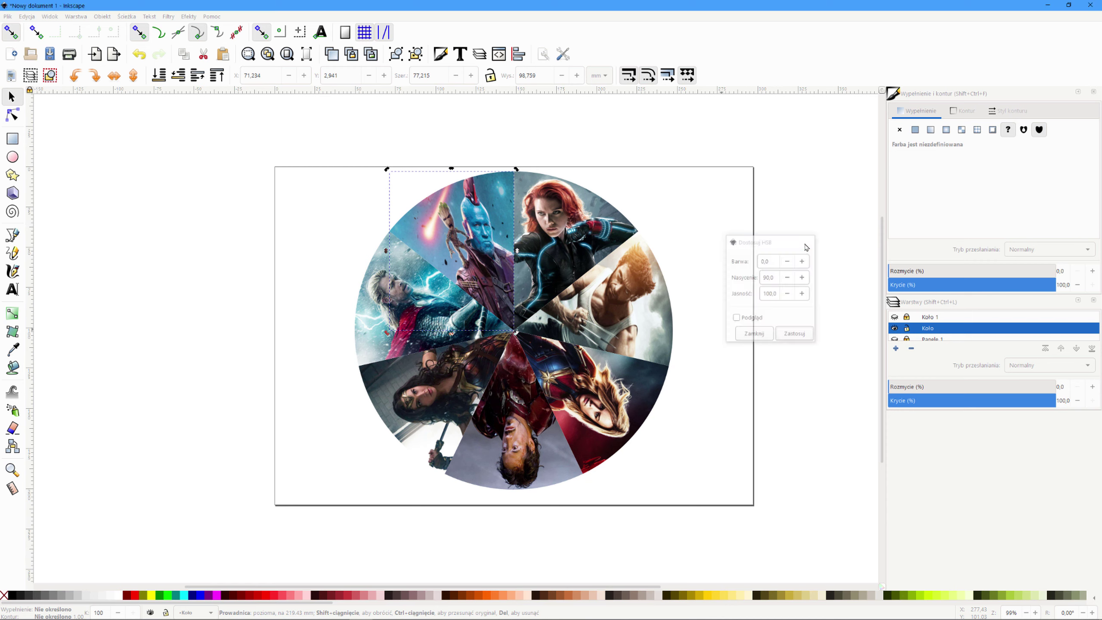
- Lock the Koło layer and make the Koło 1 layer visible
left_click(740, 315)
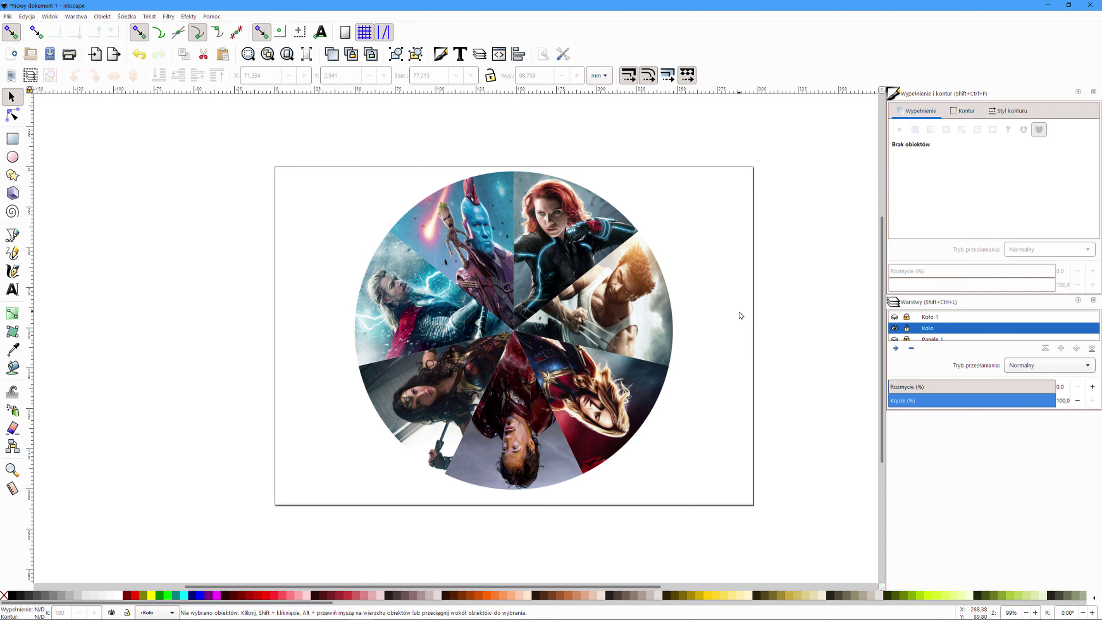
left_click(906, 328)
left_click(894, 316)
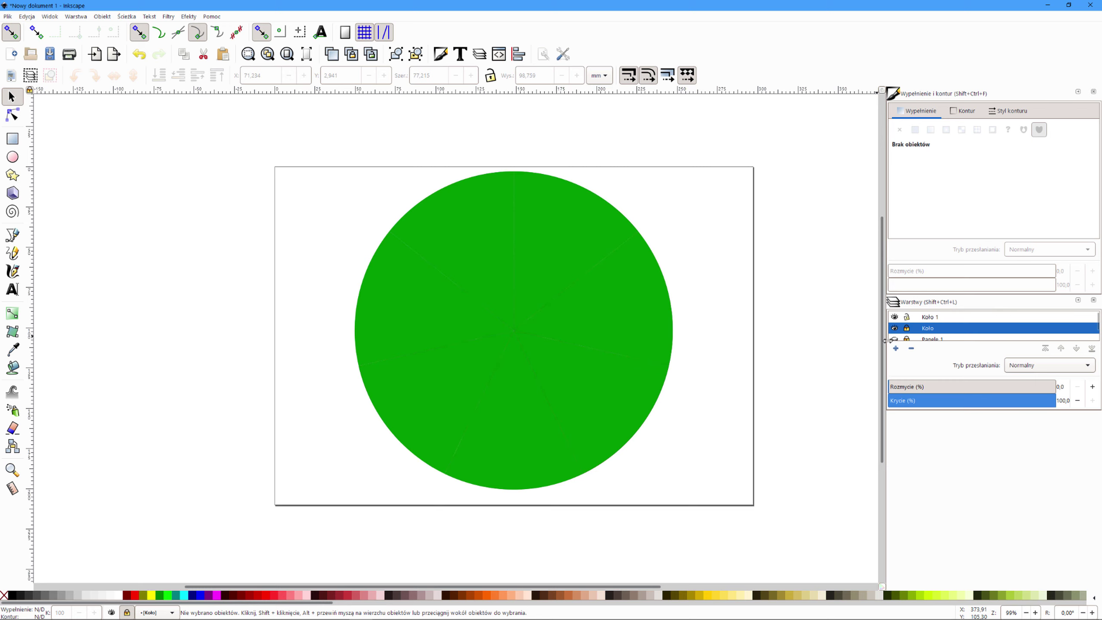
- Select all seven wedges and set their fill to none
left_click(412, 348)
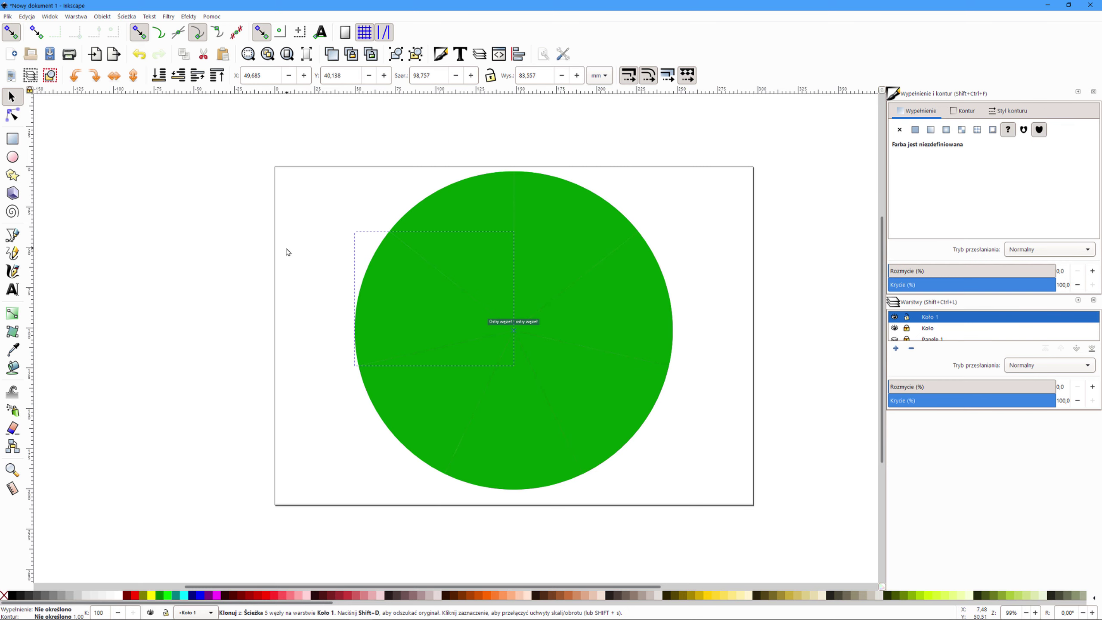
left_click_drag(261, 155, 750, 509)
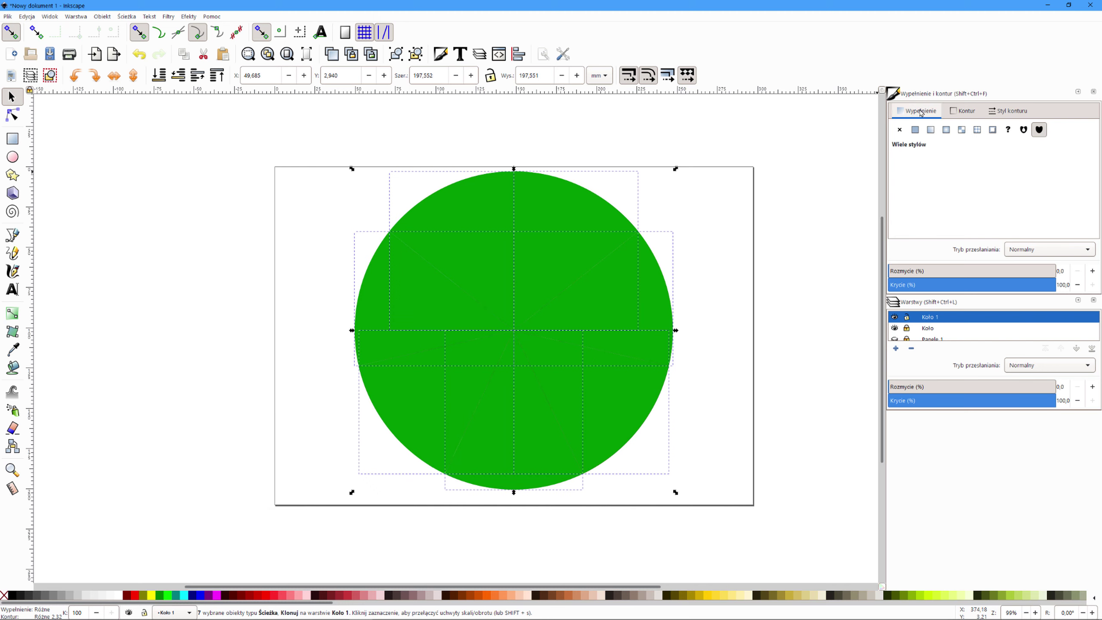
left_click(899, 130)
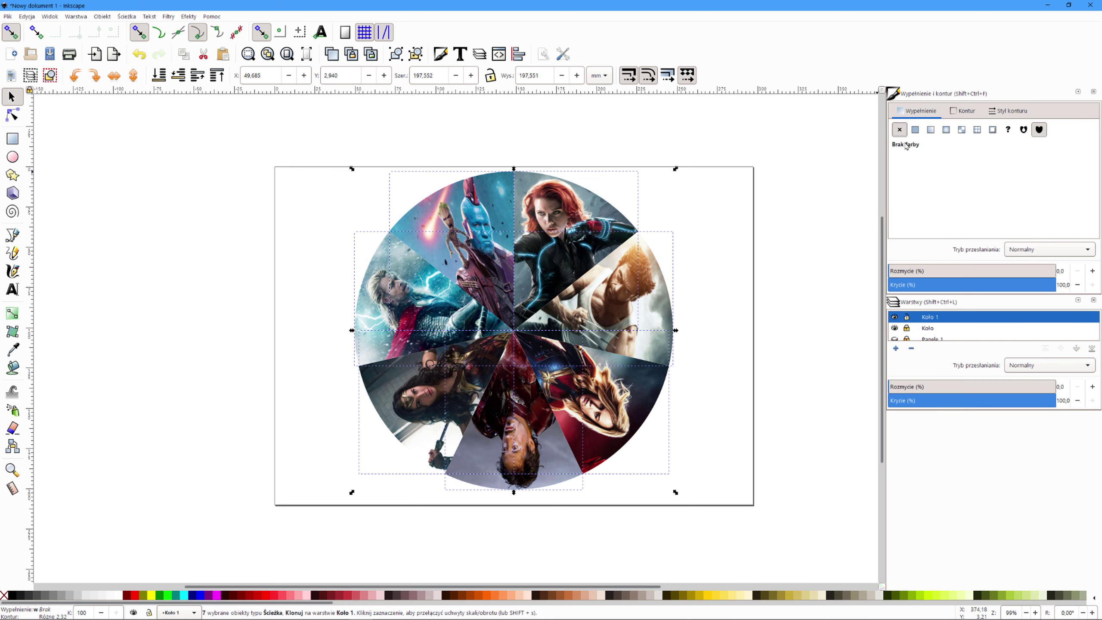
- Give the seven wedges a flat golden-orange (ffaa00) stroke 0.8 mm wide
left_click(962, 111)
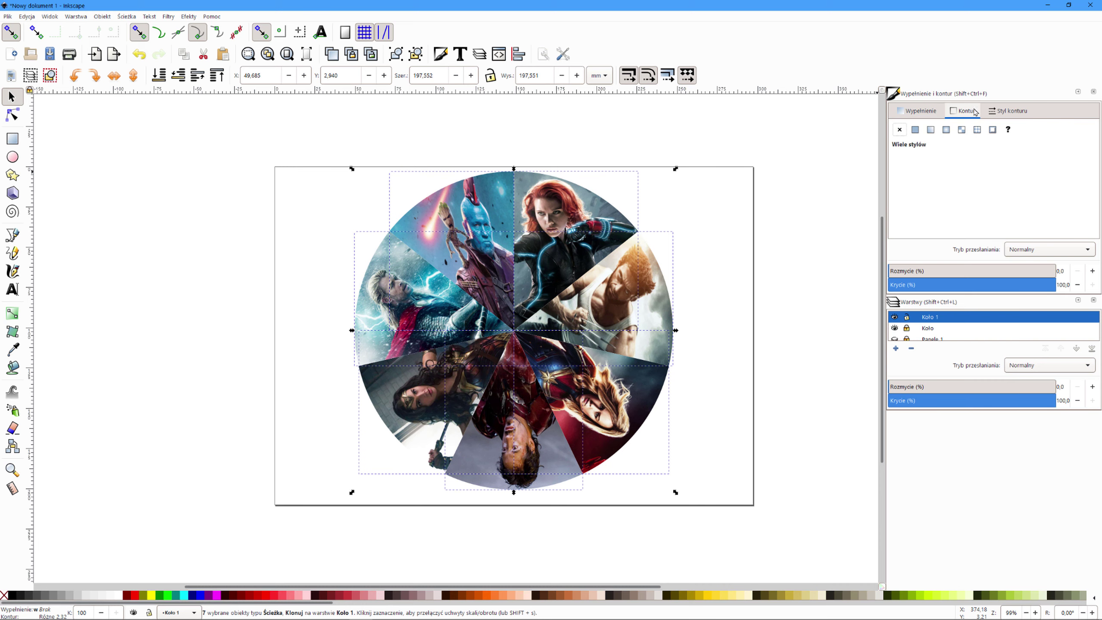
left_click(915, 129)
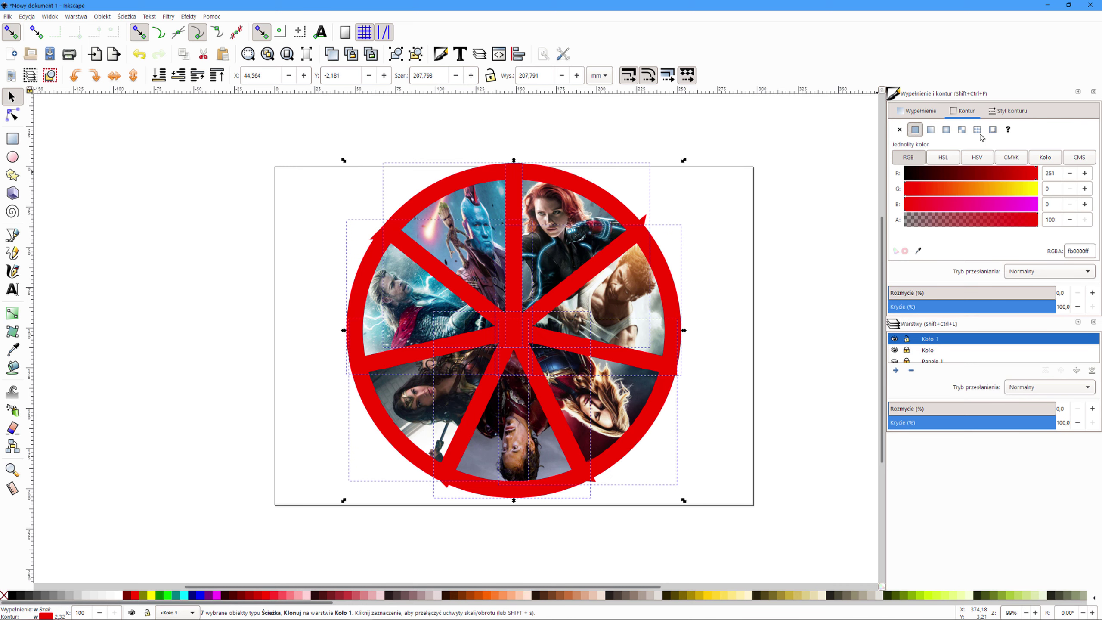
left_click(1008, 111)
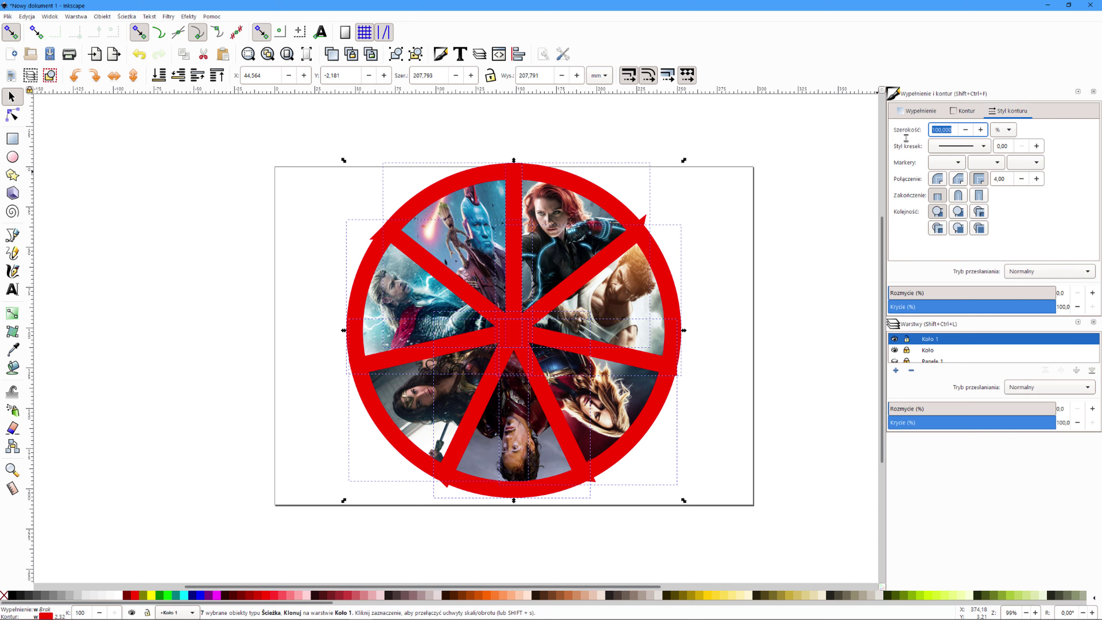
type("0,7")
key("Return")
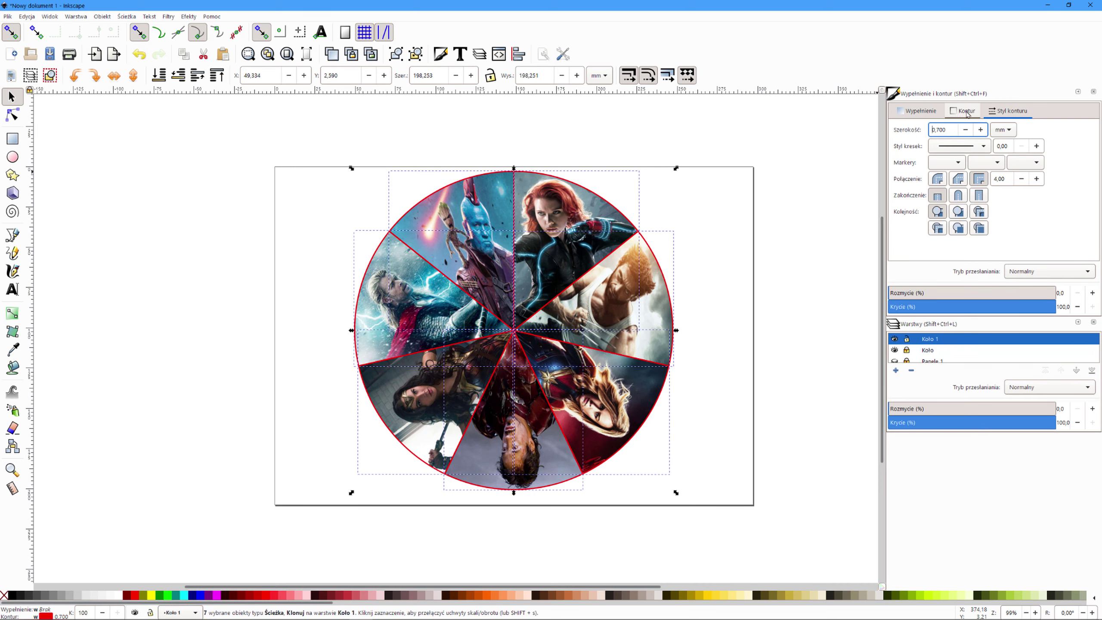
left_click(967, 114)
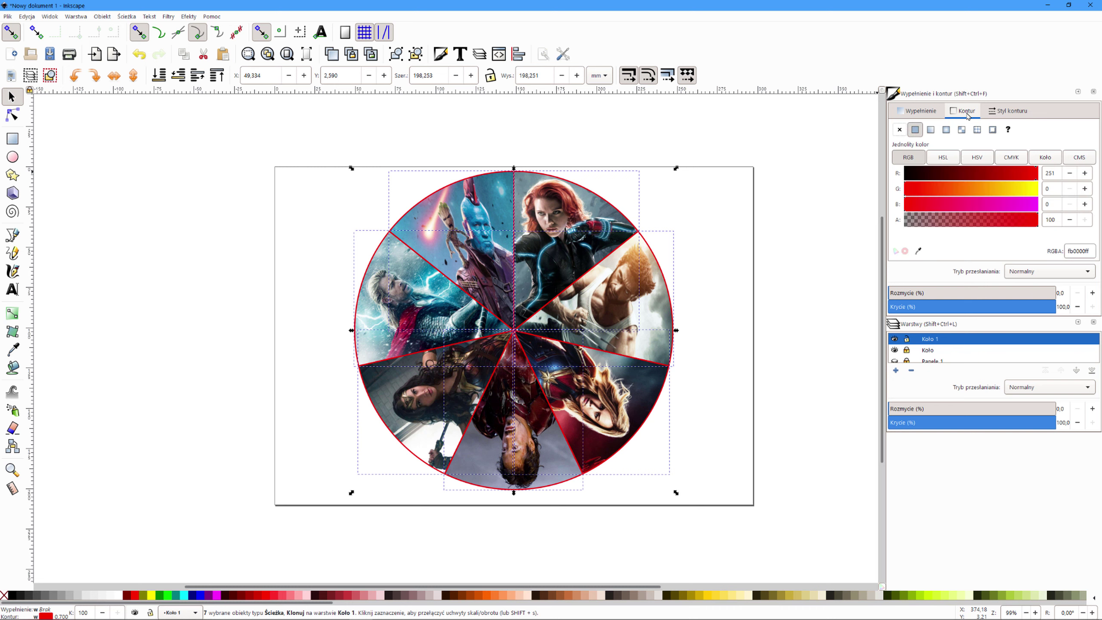
left_click(997, 191)
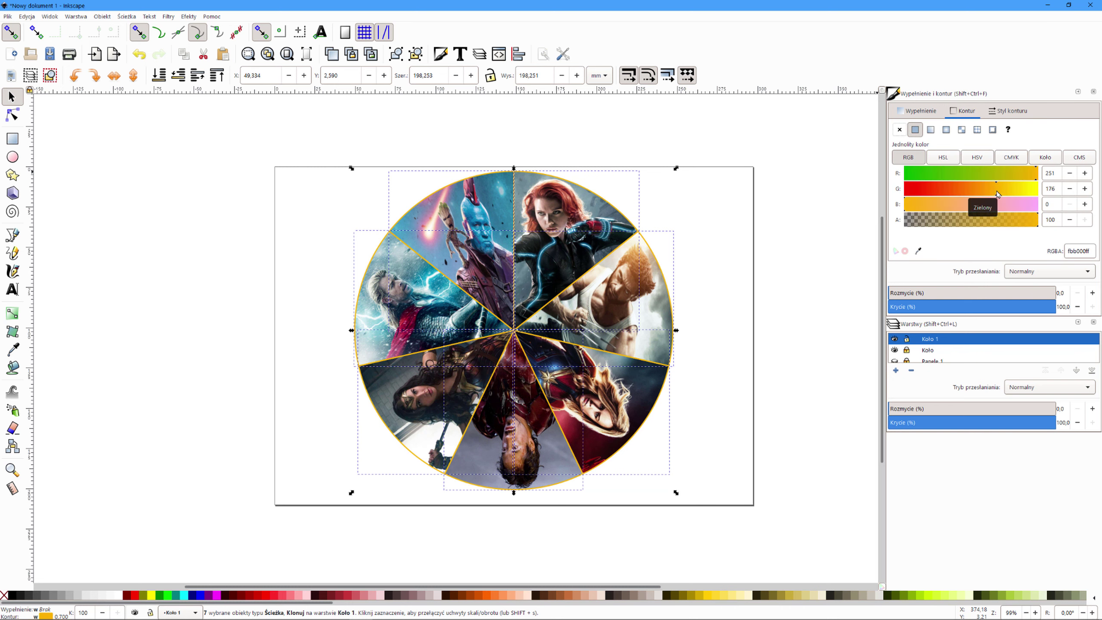
left_click(994, 192)
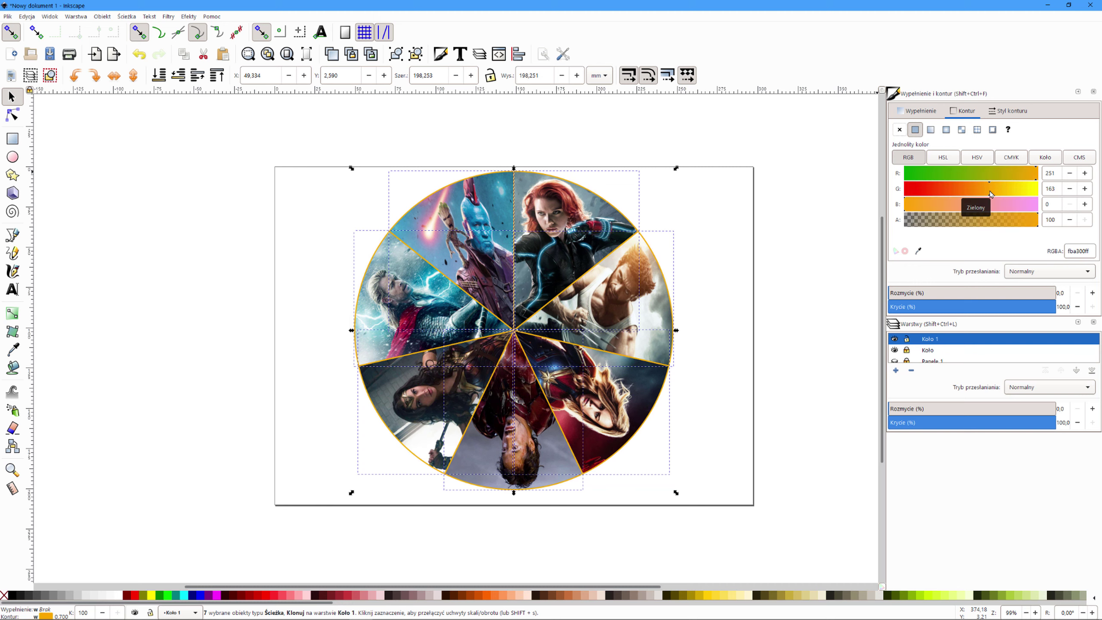
left_click(1007, 111)
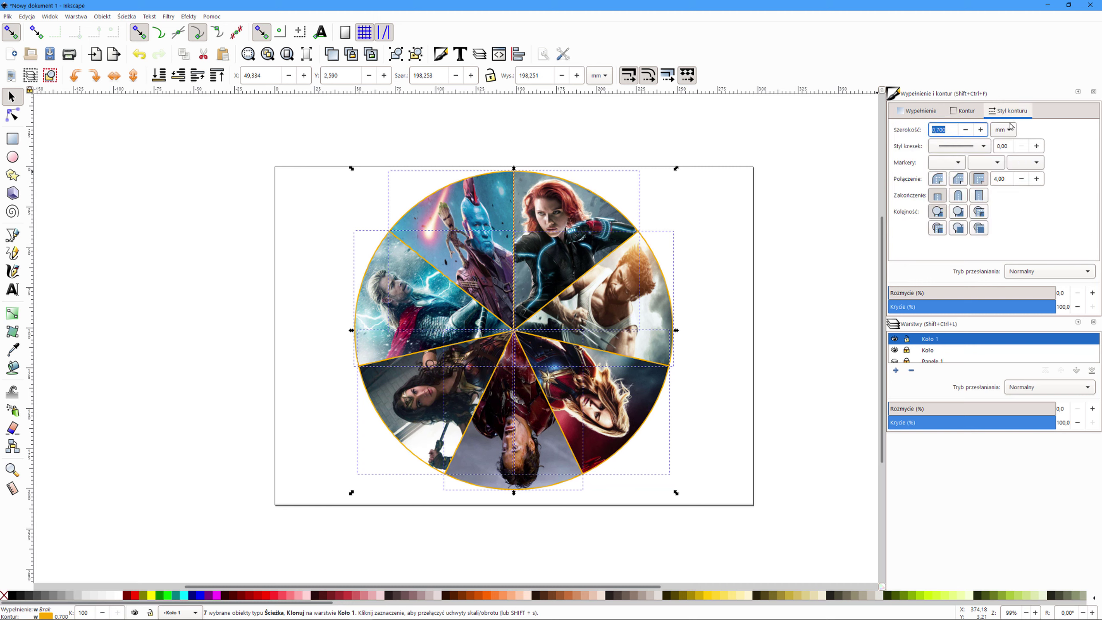
left_click(981, 129)
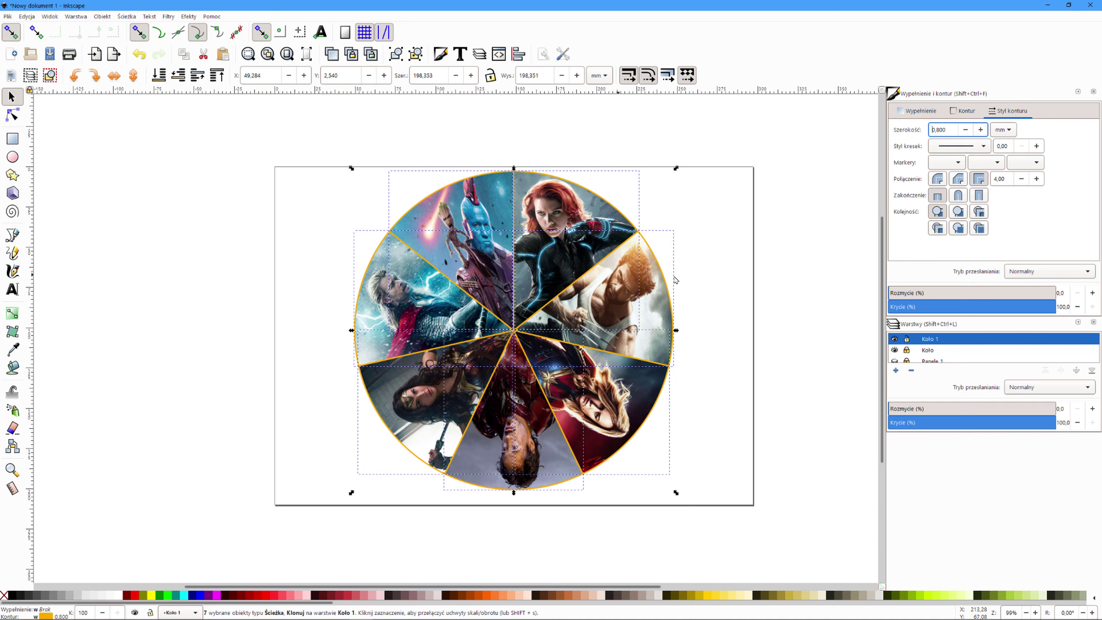
left_click(805, 241)
left_click_drag(323, 129, 759, 517)
key("ctrl")
left_click(963, 112)
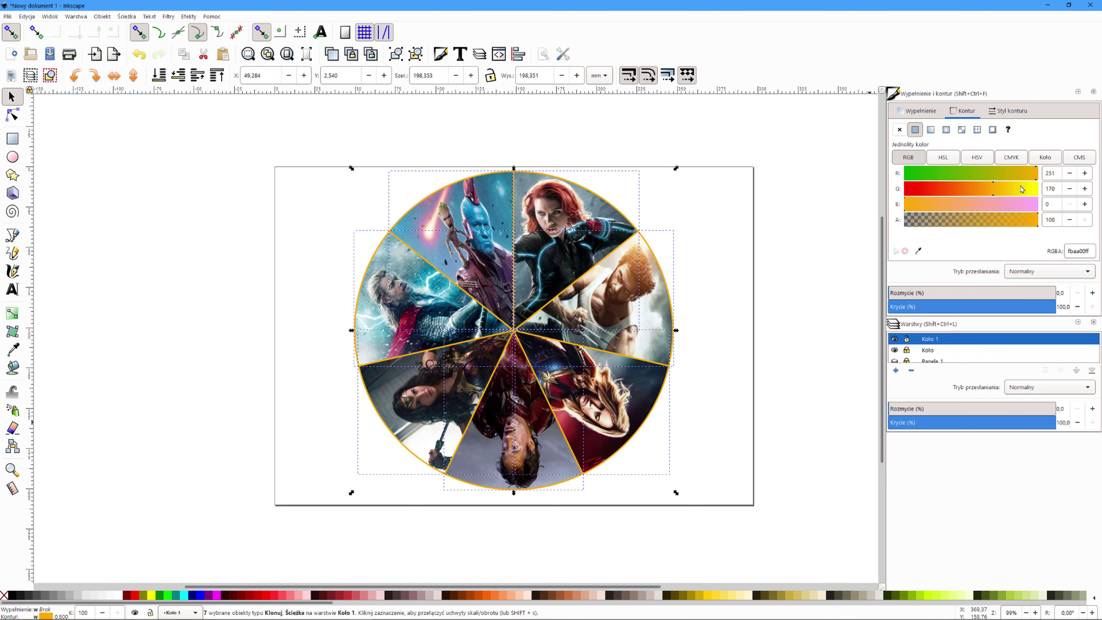
mouse_move(1021, 189)
left_mouse_down()
mouse_move(1038, 189)
mouse_move(1025, 212)
left_mouse_up()
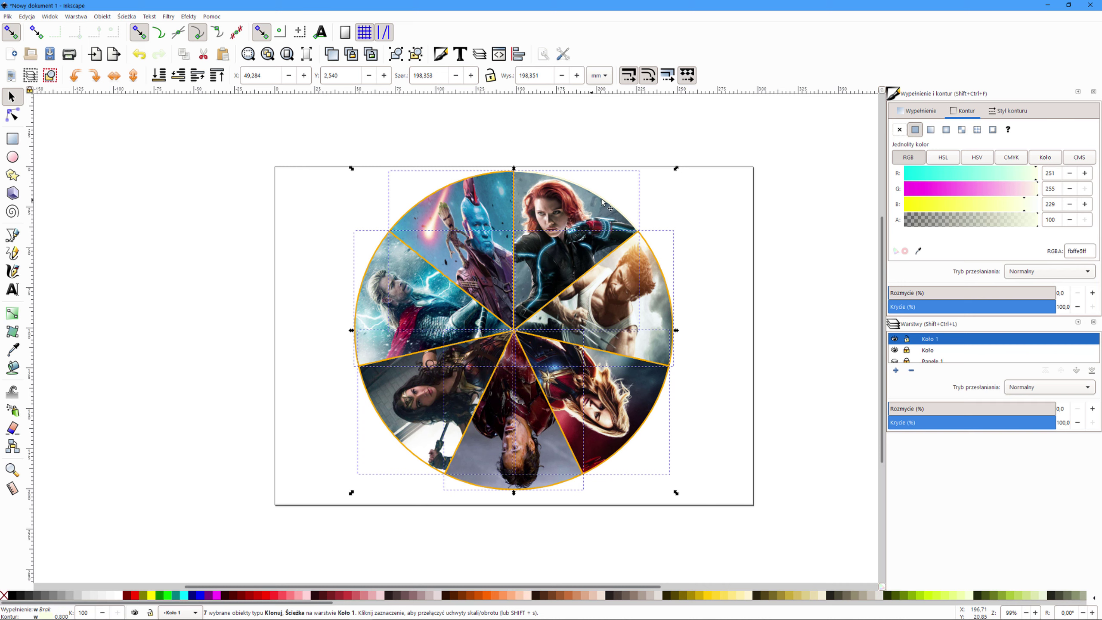
scroll(598, 183, "up", 2)
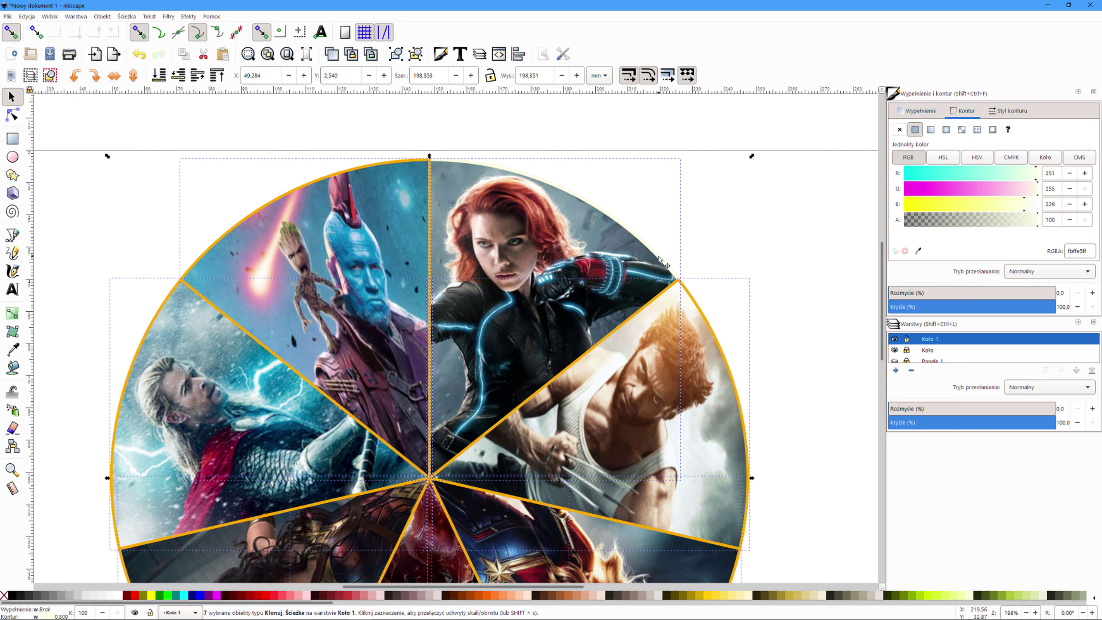
key("ctrl+z")
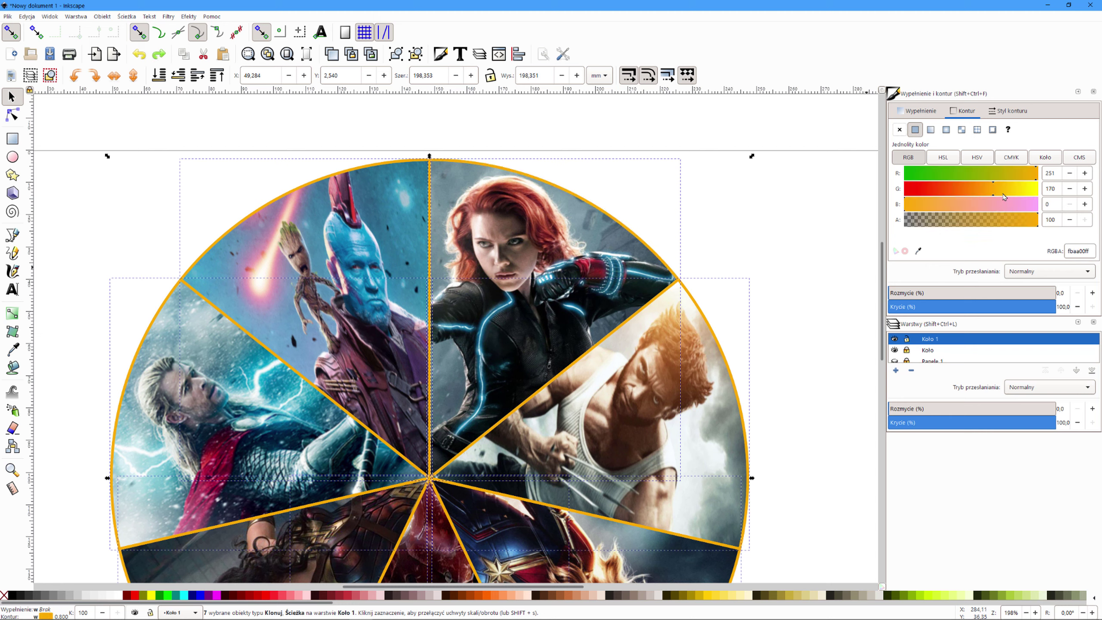
left_click_drag(1015, 189, 1037, 189)
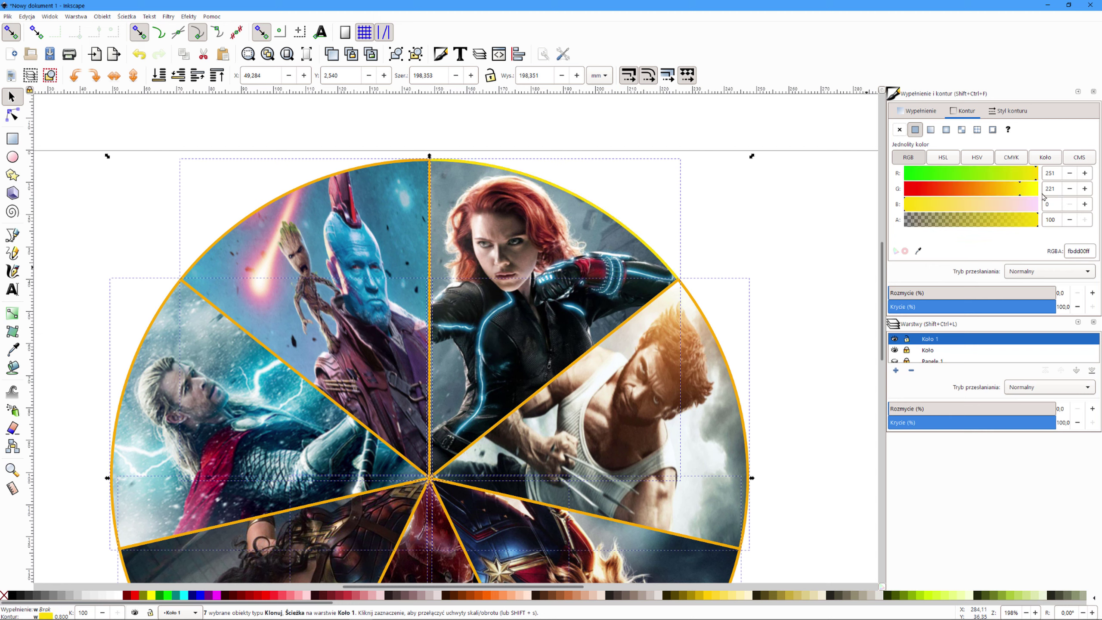
left_click(1029, 206)
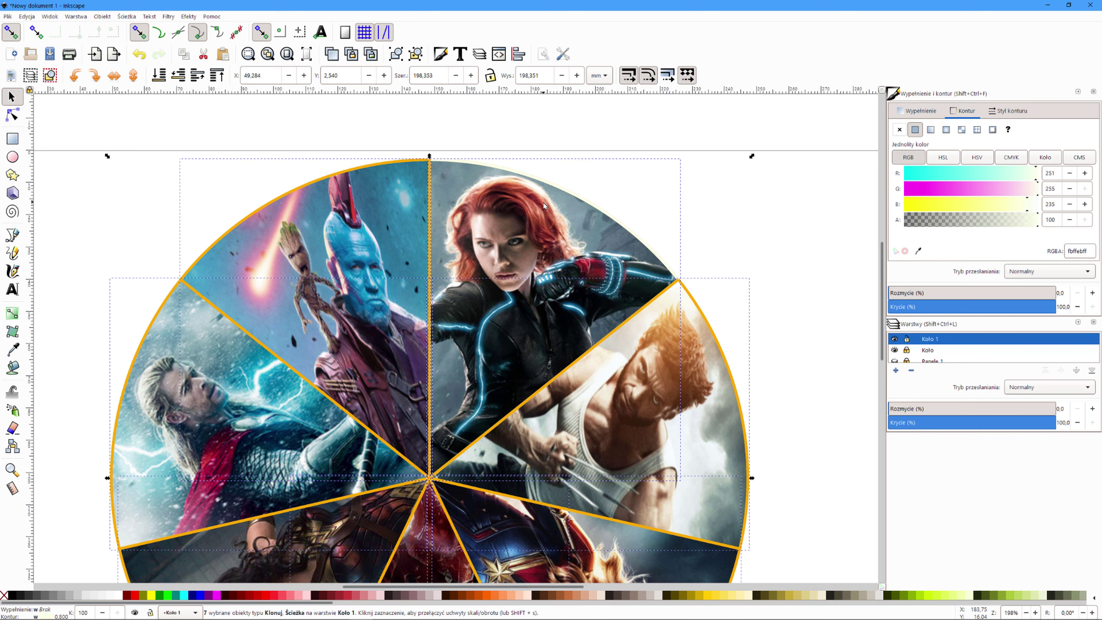
key("ctrl+z")
scroll(545, 205, "down", 2)
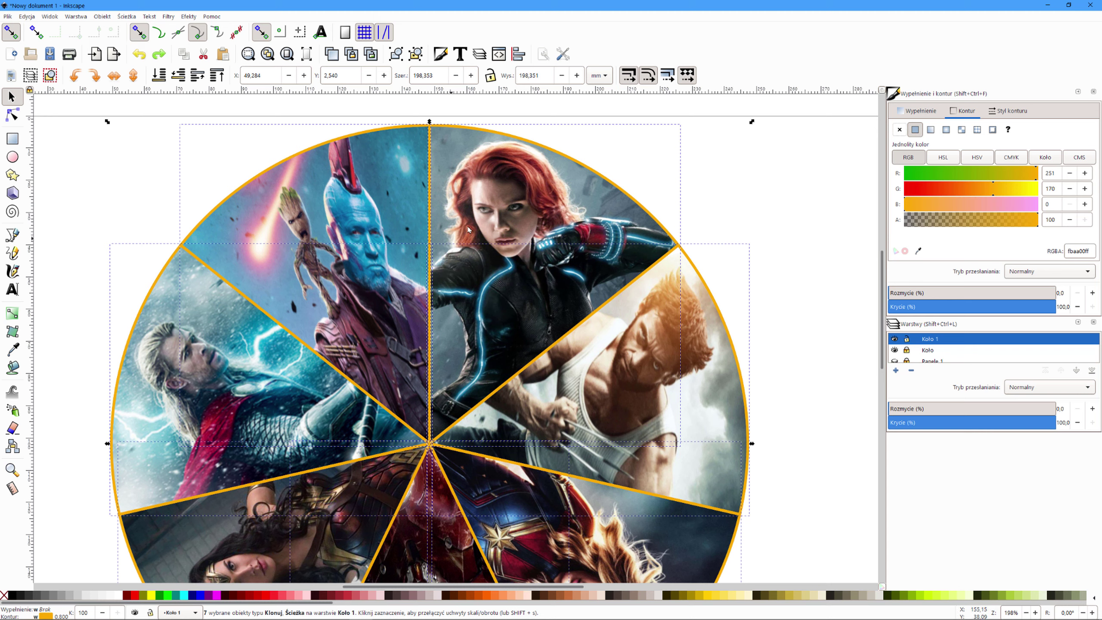
- Merge the seven outlined wedges into a single path with Path > Combine
right_click(554, 153)
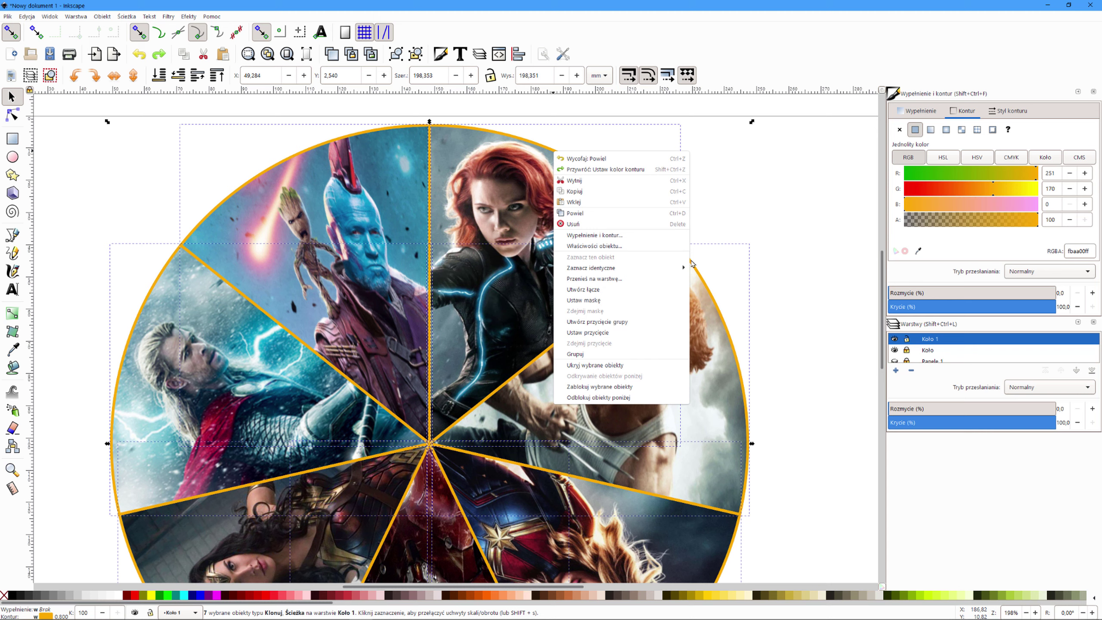
left_click(825, 290)
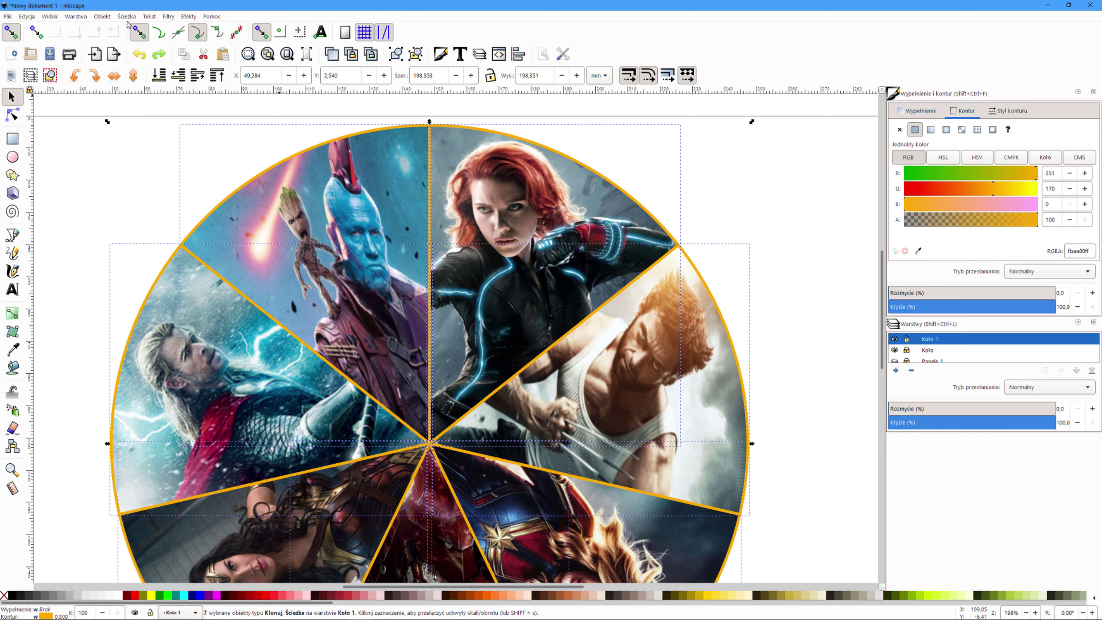
left_click(126, 17)
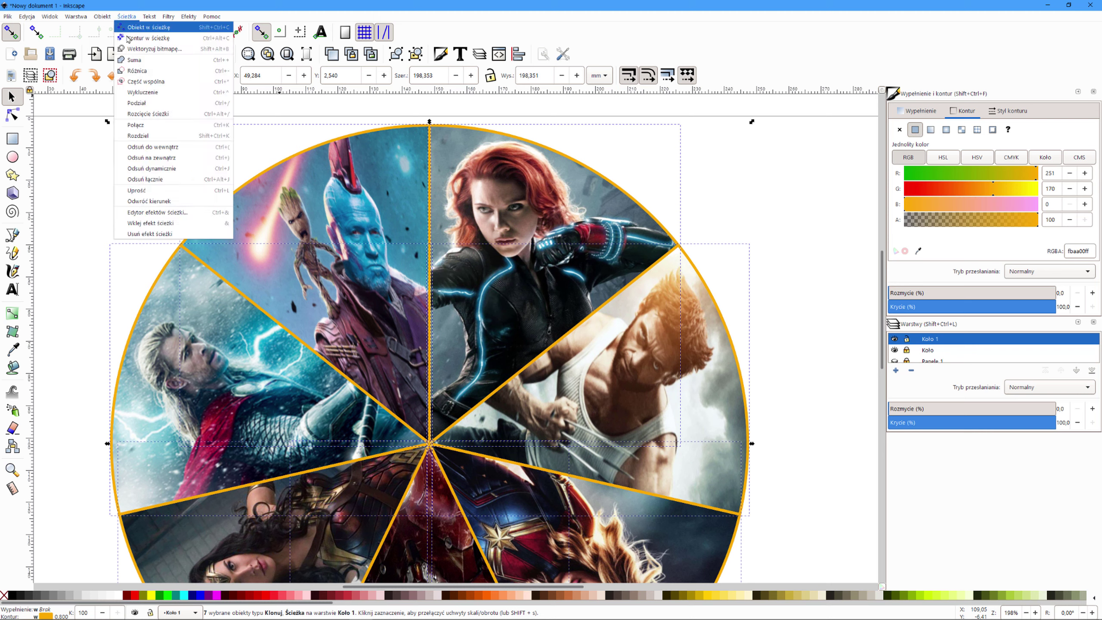
left_click(135, 127)
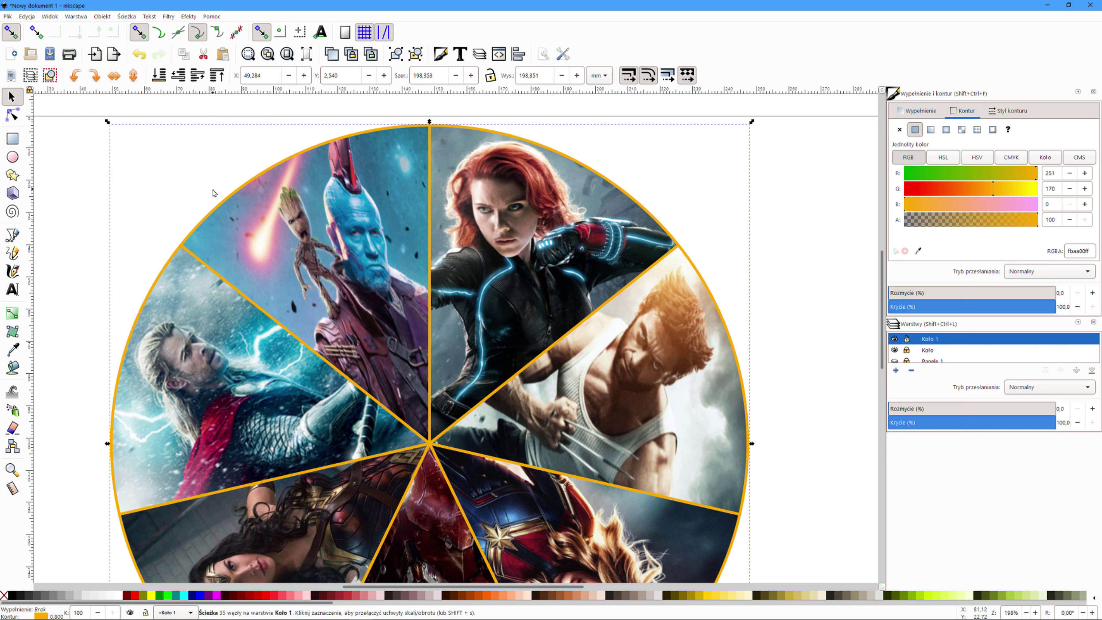
- Change the combined path's outline to a warmer cream-gold colour (B 204)
left_click(1028, 193)
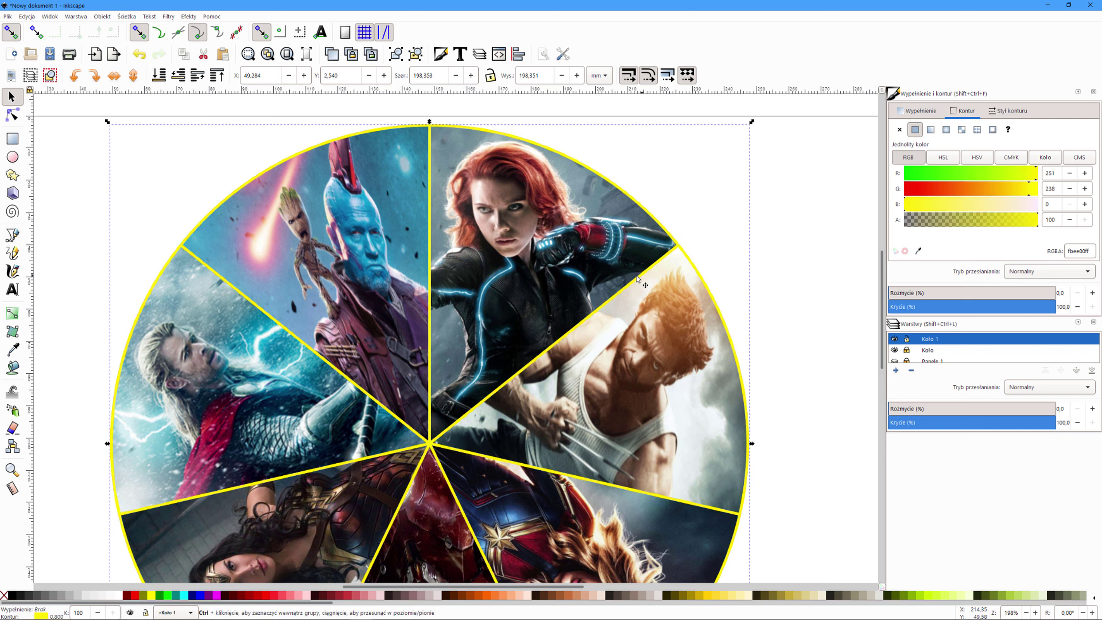
scroll(617, 278, "down", 1, "ctrl")
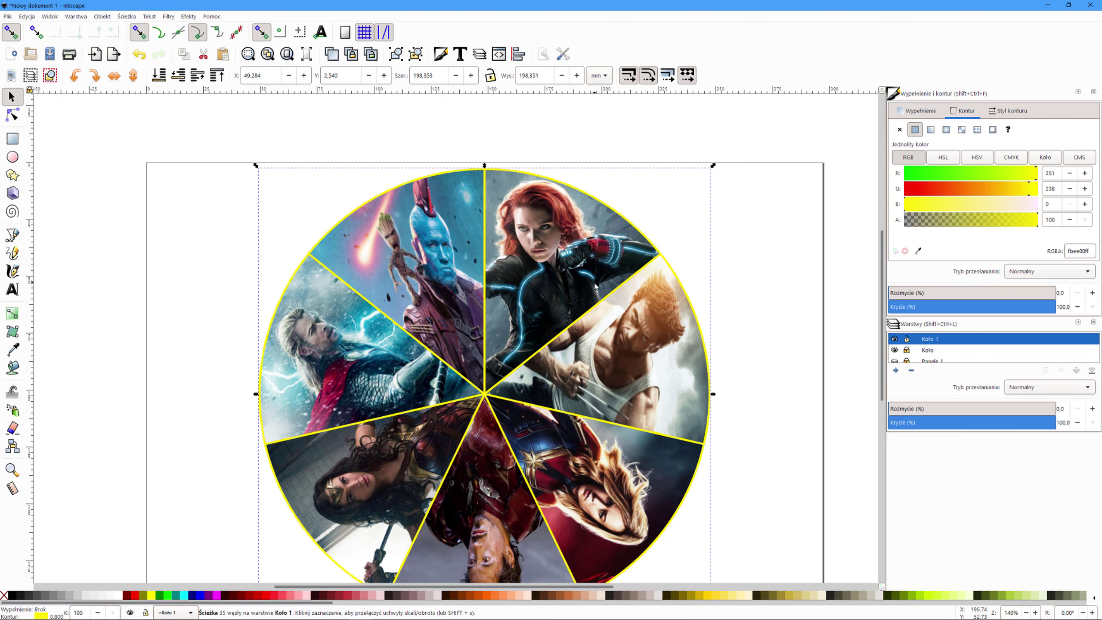
scroll(728, 295, "down", 1)
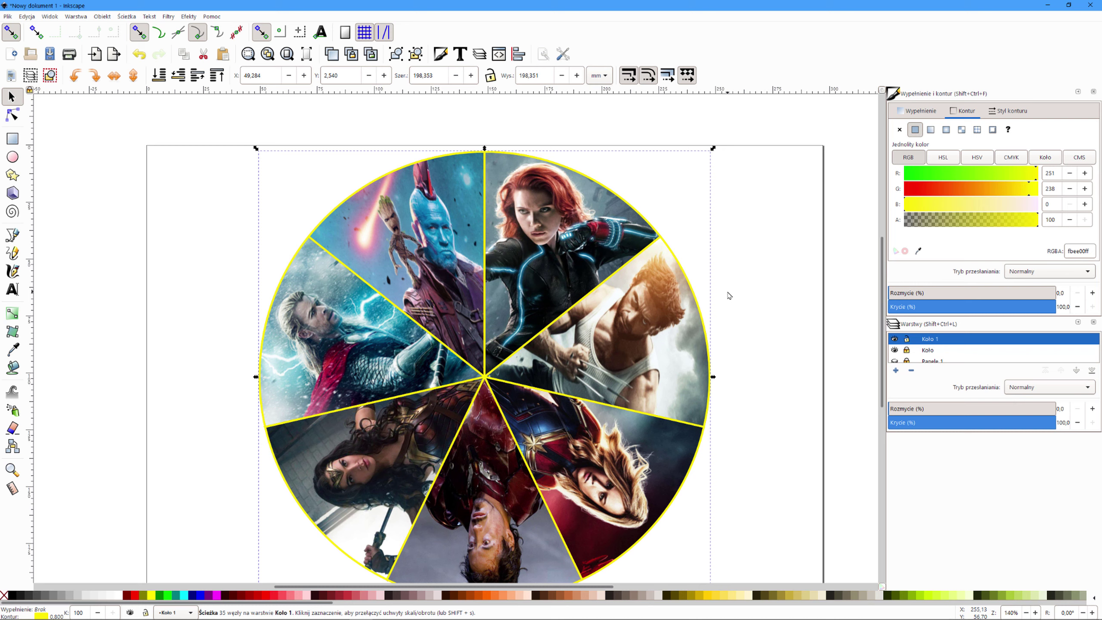
left_click(1026, 211)
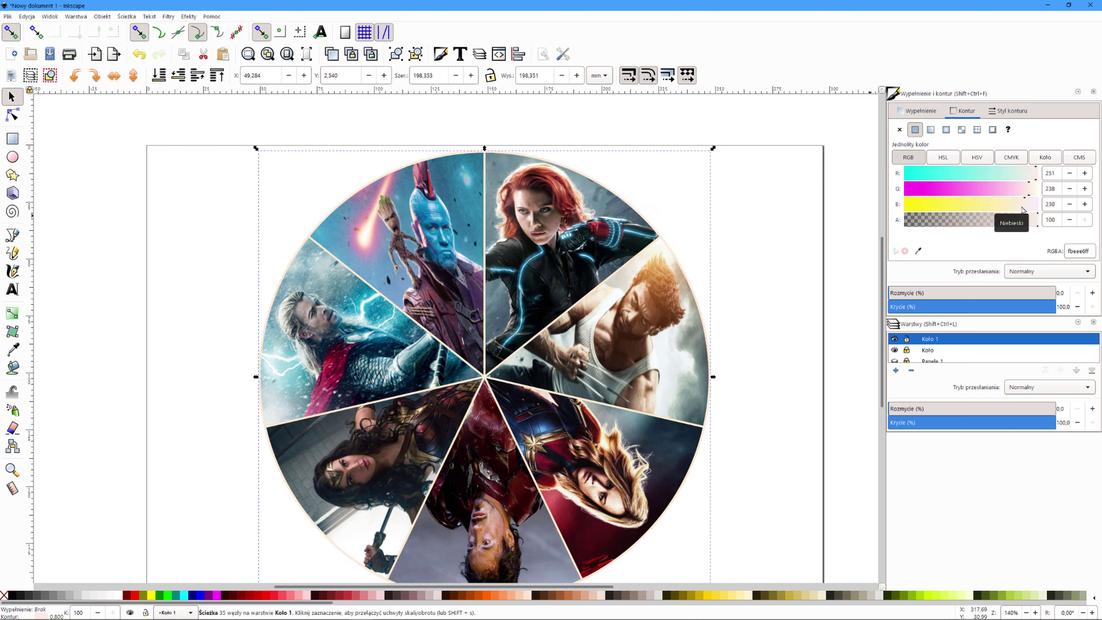
left_click(1012, 205)
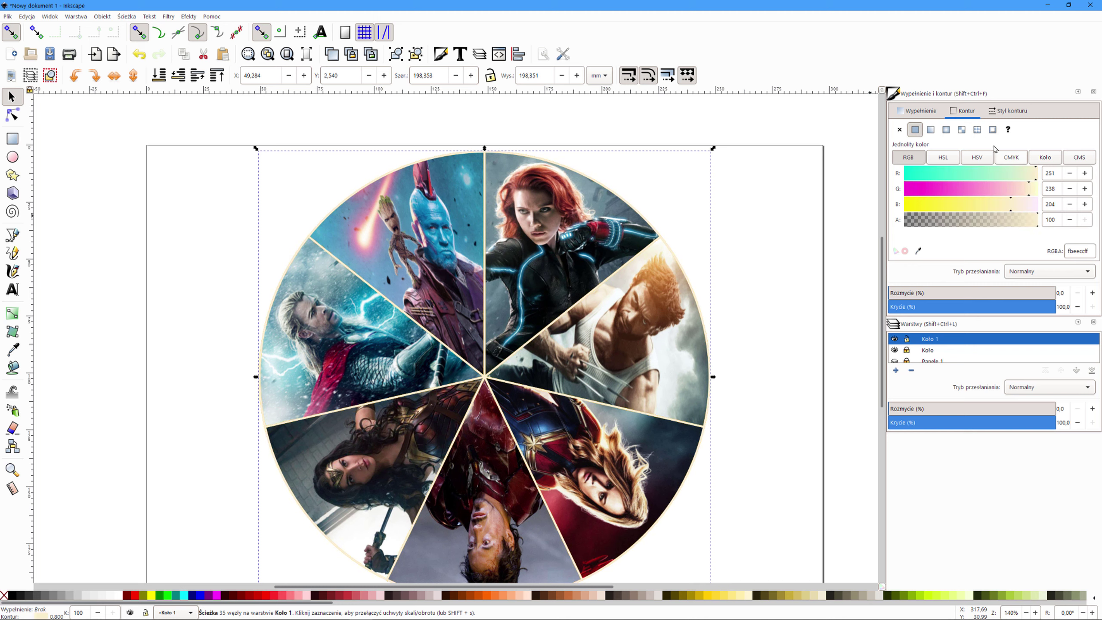
- Set the divider outline width to 0,300 mm and deselect the circle
left_click(1007, 111)
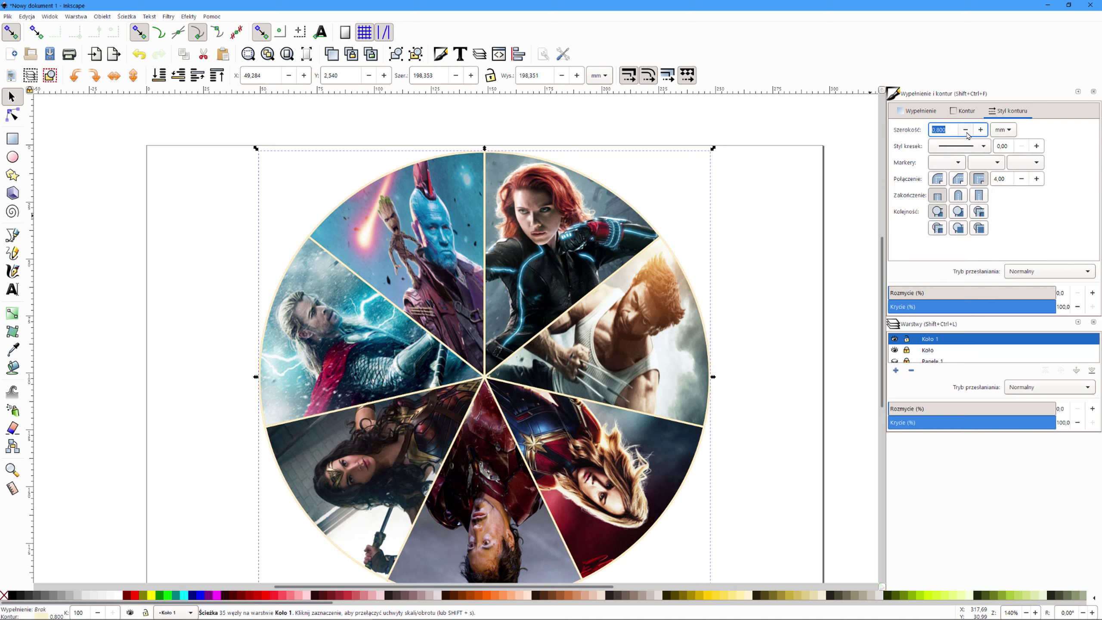
left_click(981, 129)
left_click(965, 130)
left_click(965, 131)
left_click(965, 130)
left_click(965, 130)
left_click(965, 131)
left_click(965, 131)
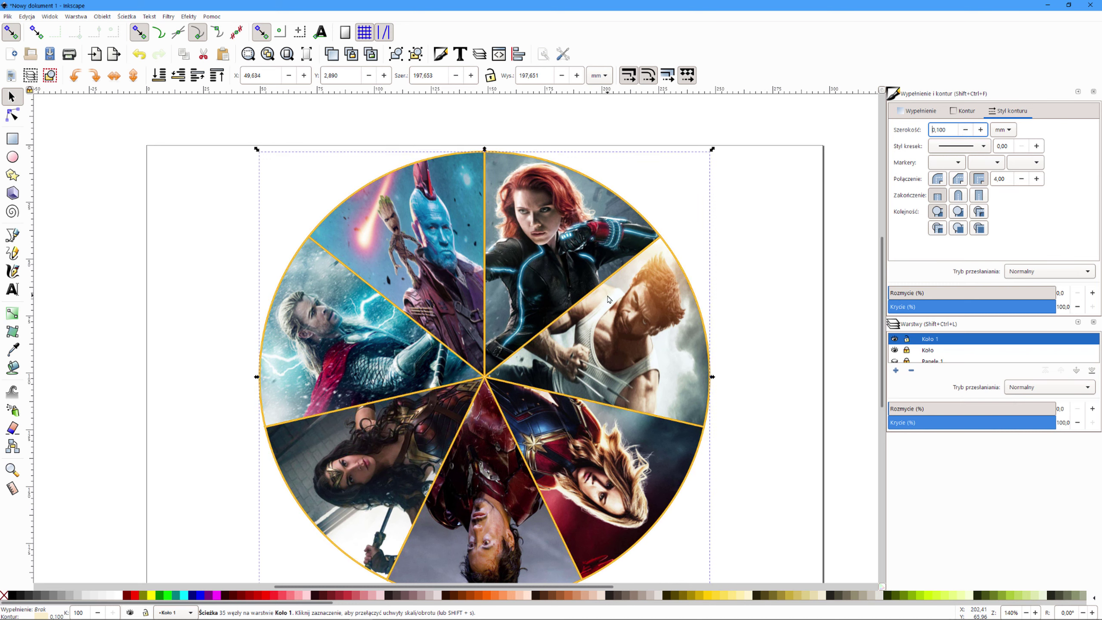
scroll(593, 294, "up", 1)
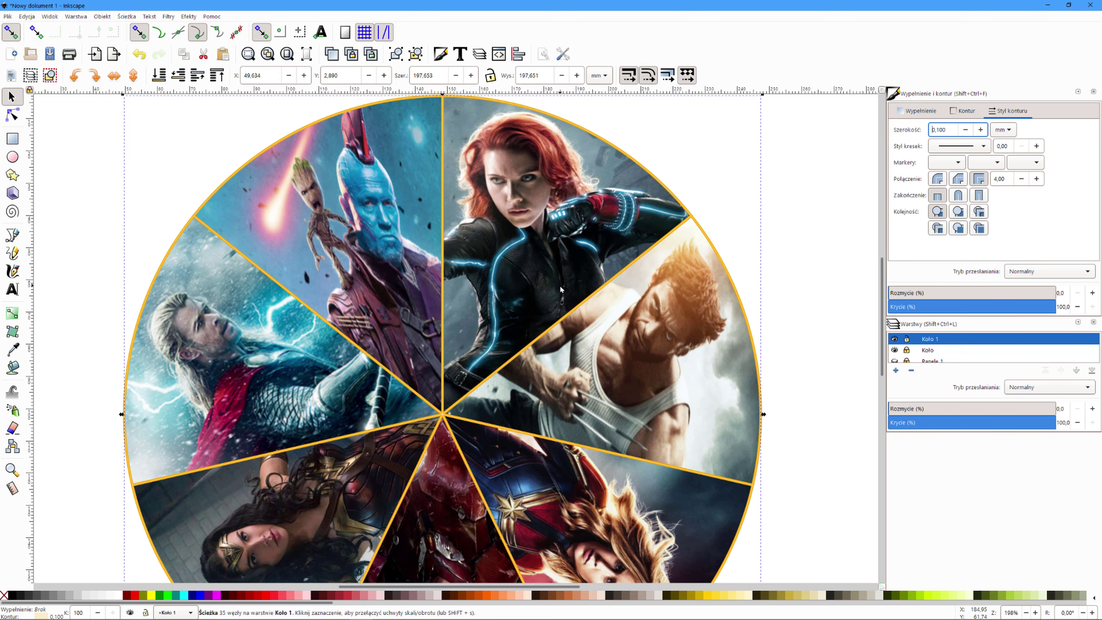
scroll(560, 288, "up", 3)
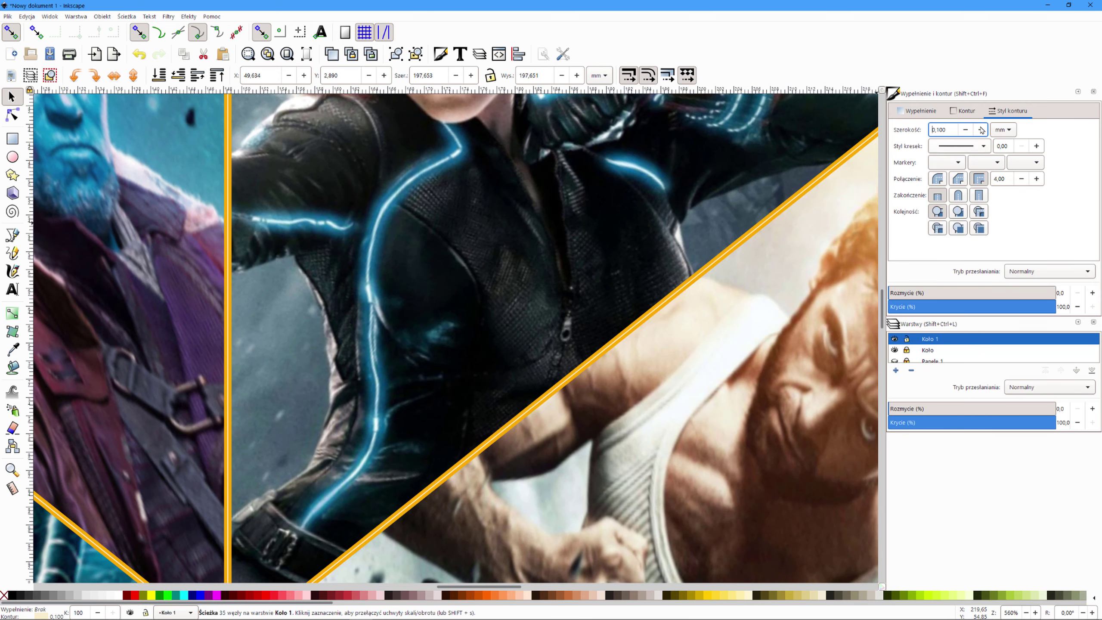
left_click(980, 129)
left_click(980, 130)
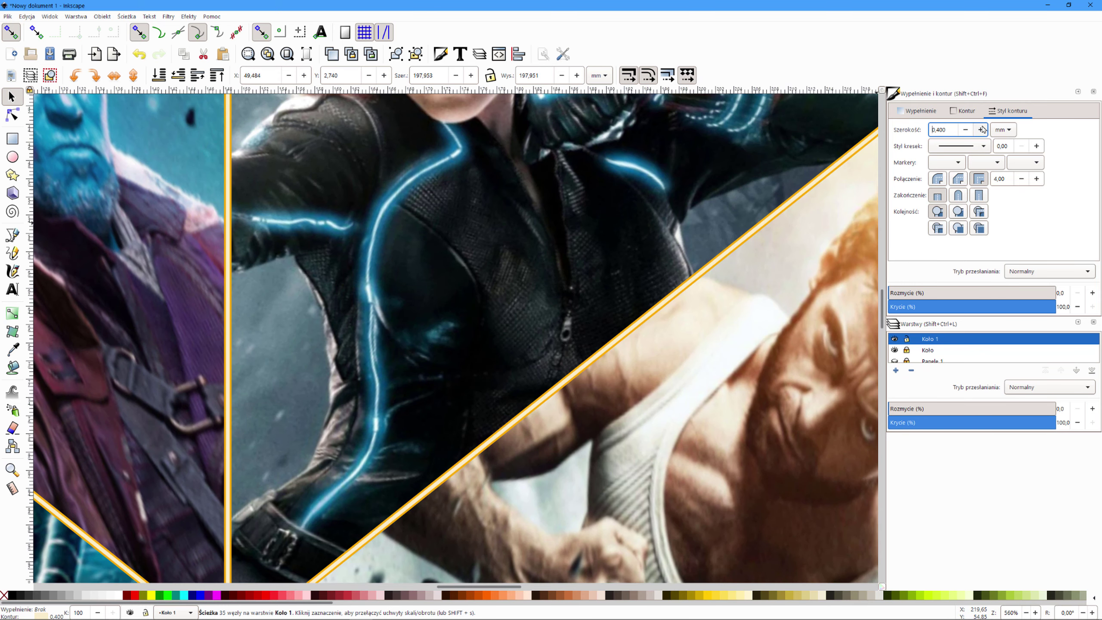
left_click(965, 129)
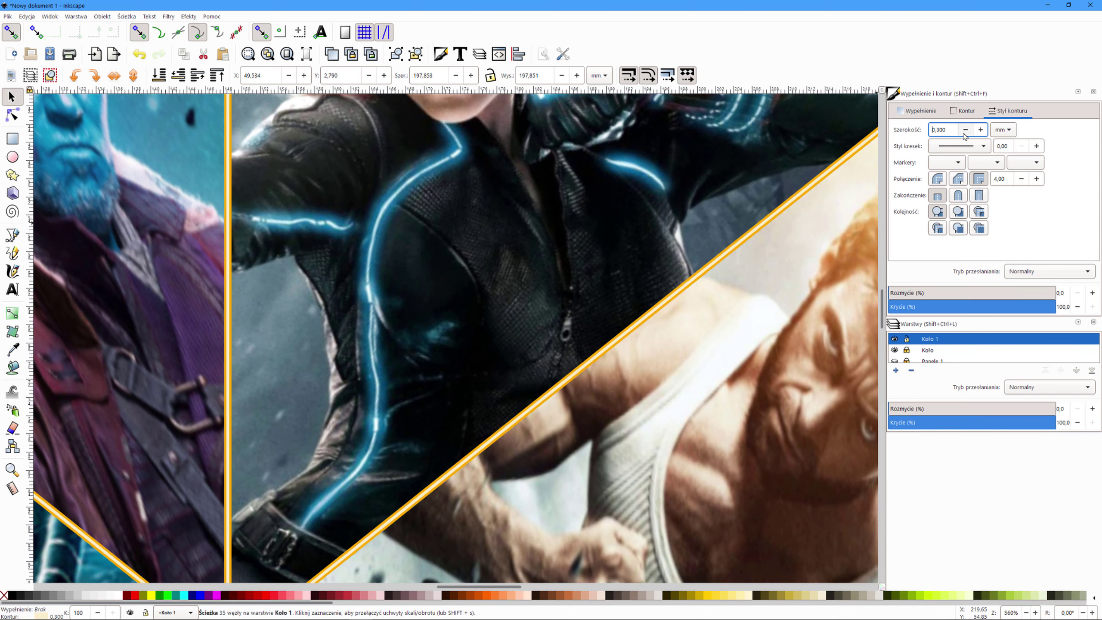
scroll(448, 279, "down", 2)
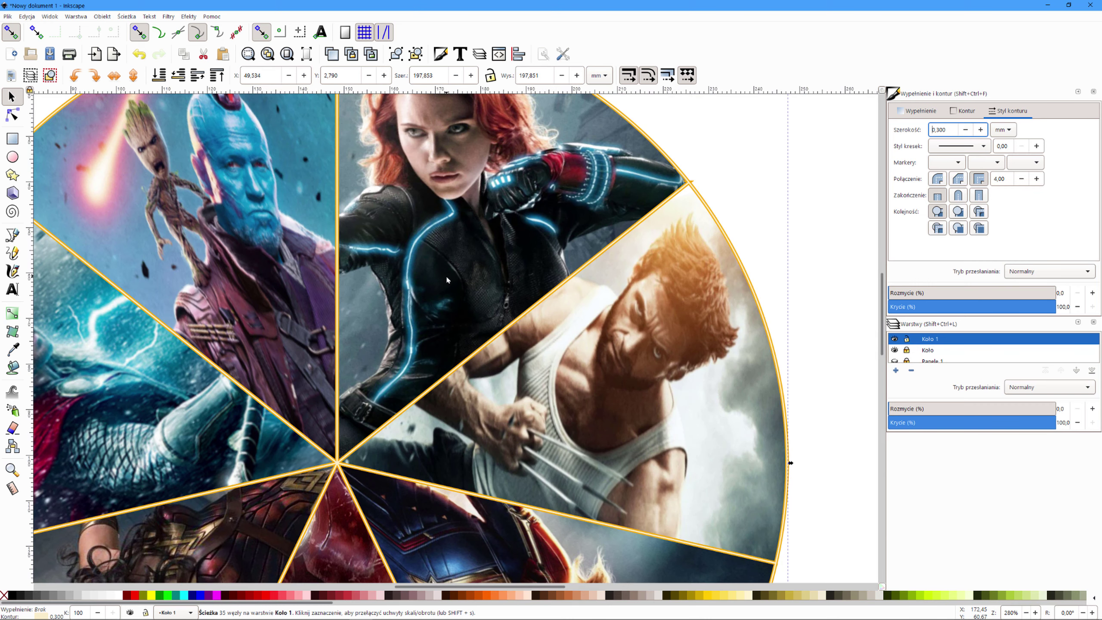
scroll(447, 280, "down", 2)
left_click(766, 313)
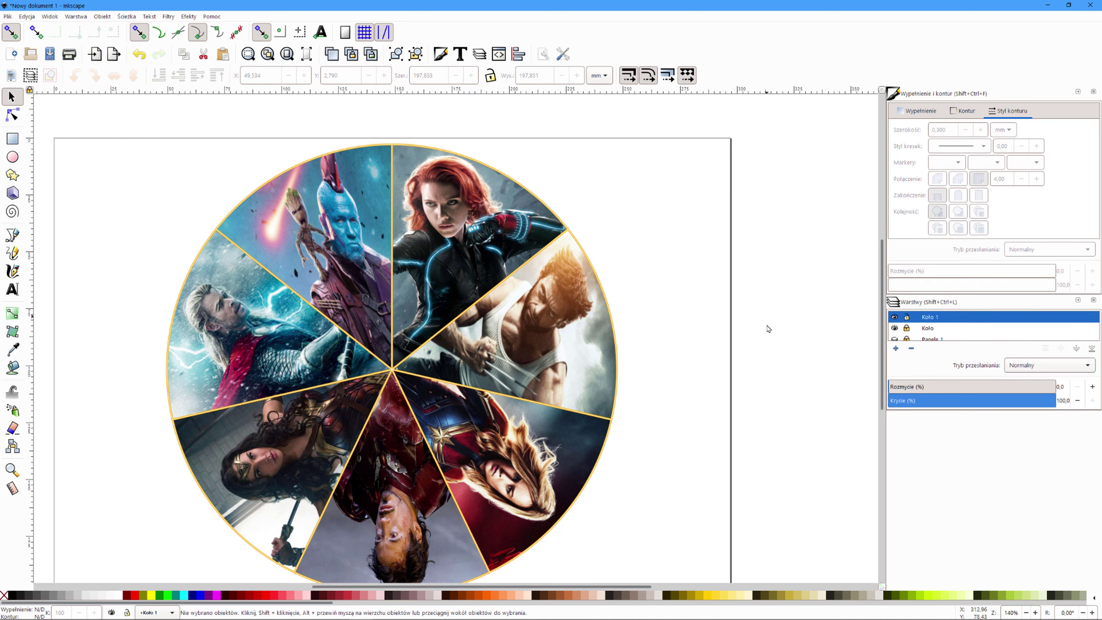
scroll(736, 357, "down", 1)
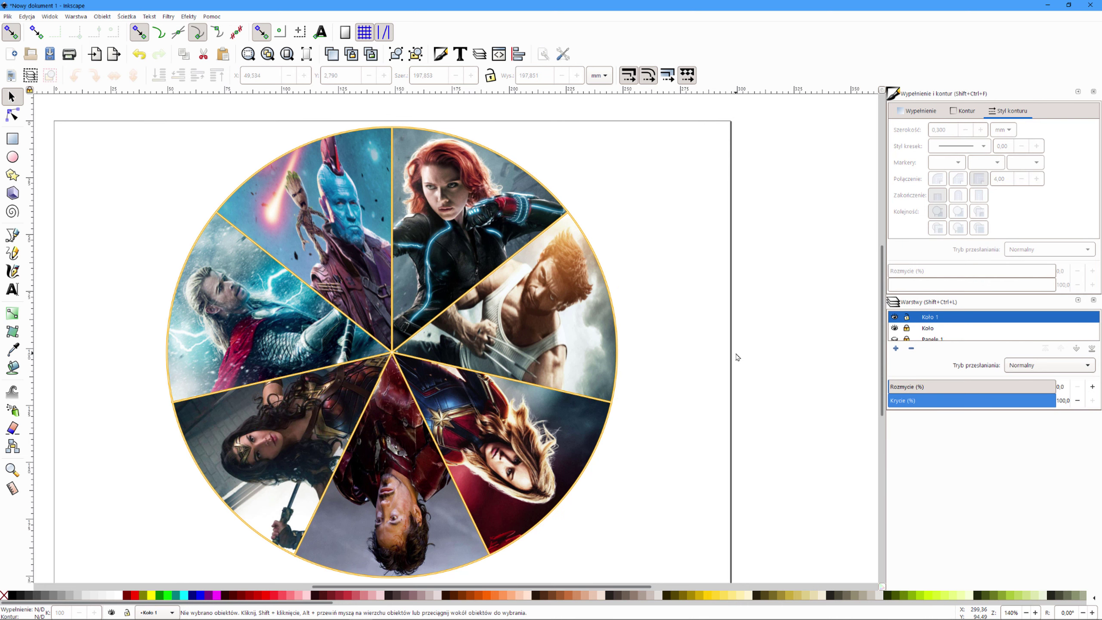
- Select and unlock the Koło layer, then shift the top-left image slice slightly
left_click_drag(311, 219, 286, 209)
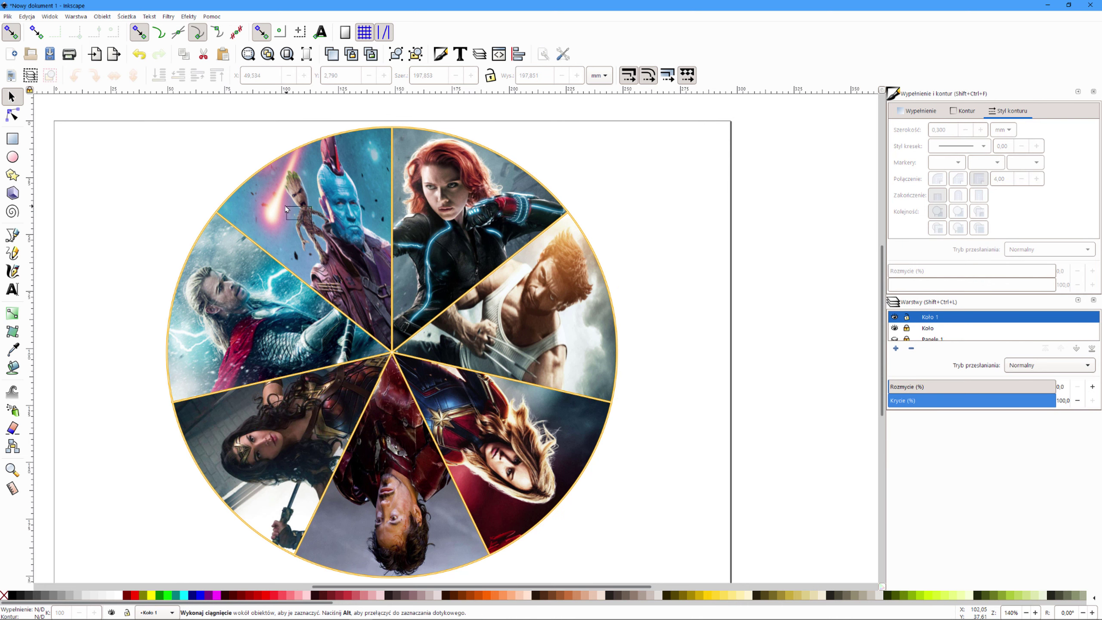
scroll(936, 337, "down", 1)
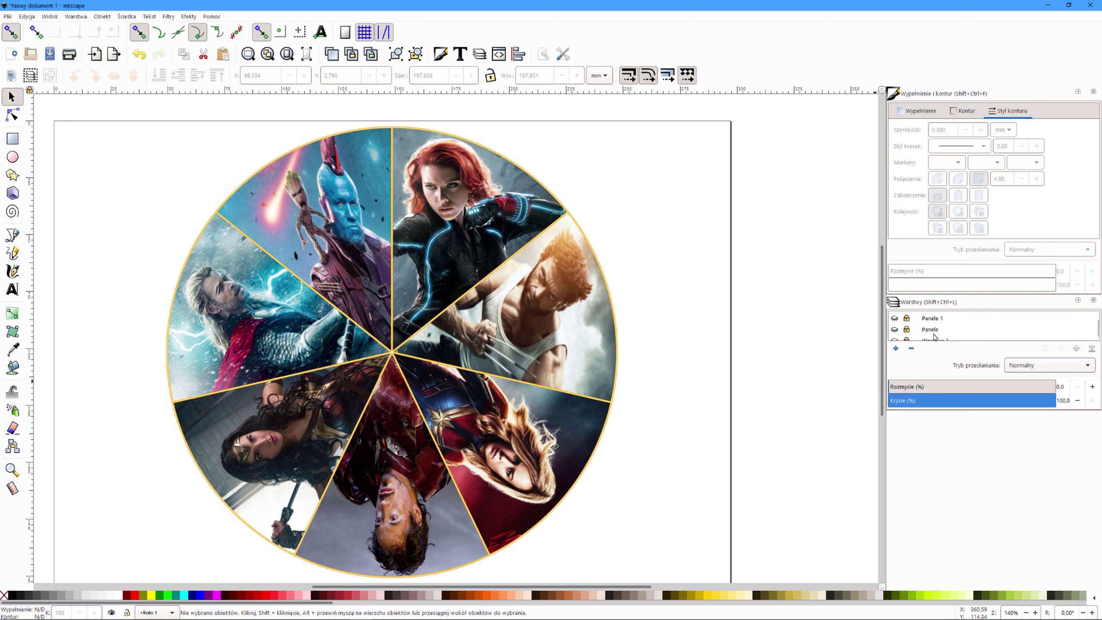
left_click(931, 316)
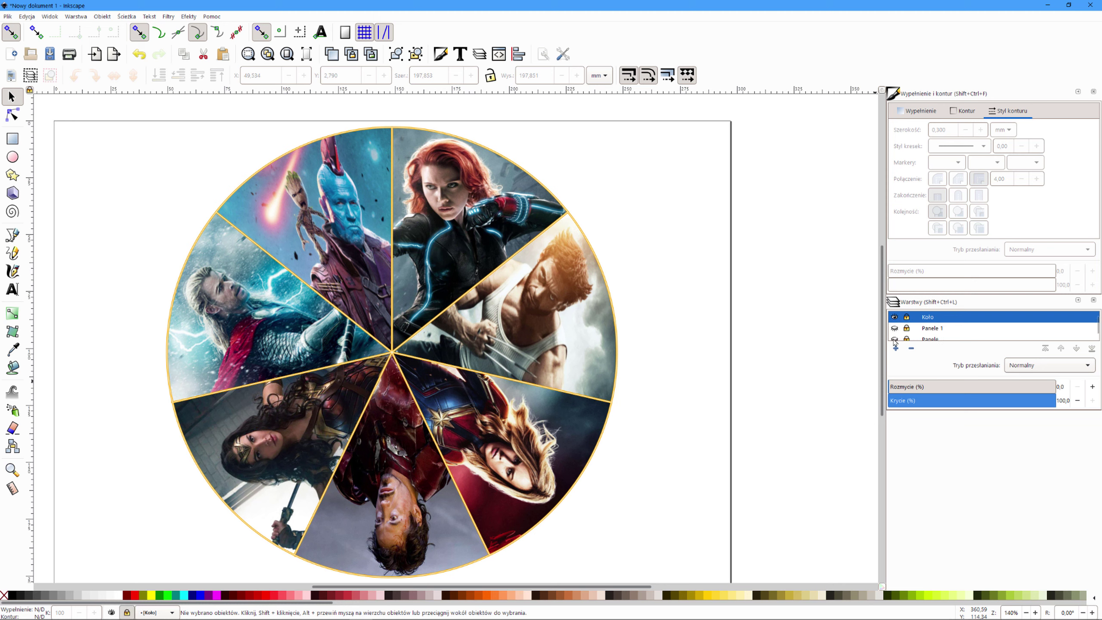
left_click(906, 318)
left_click_drag(336, 247, 327, 249)
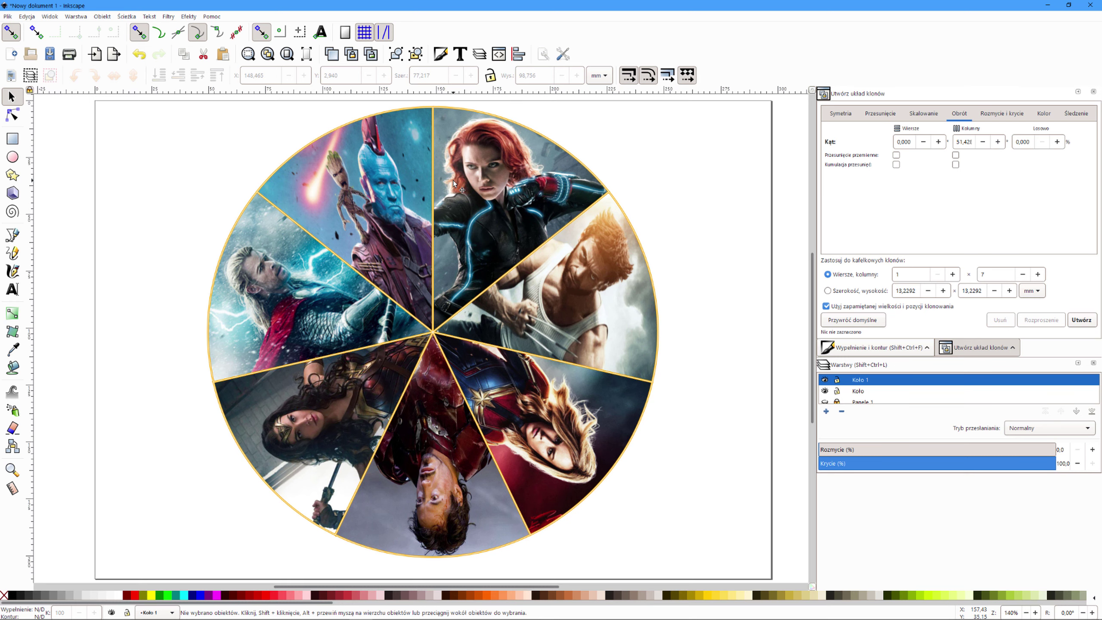
- Alt-select the outline path on Koło 1 and show its stroke paint settings
key("alt")
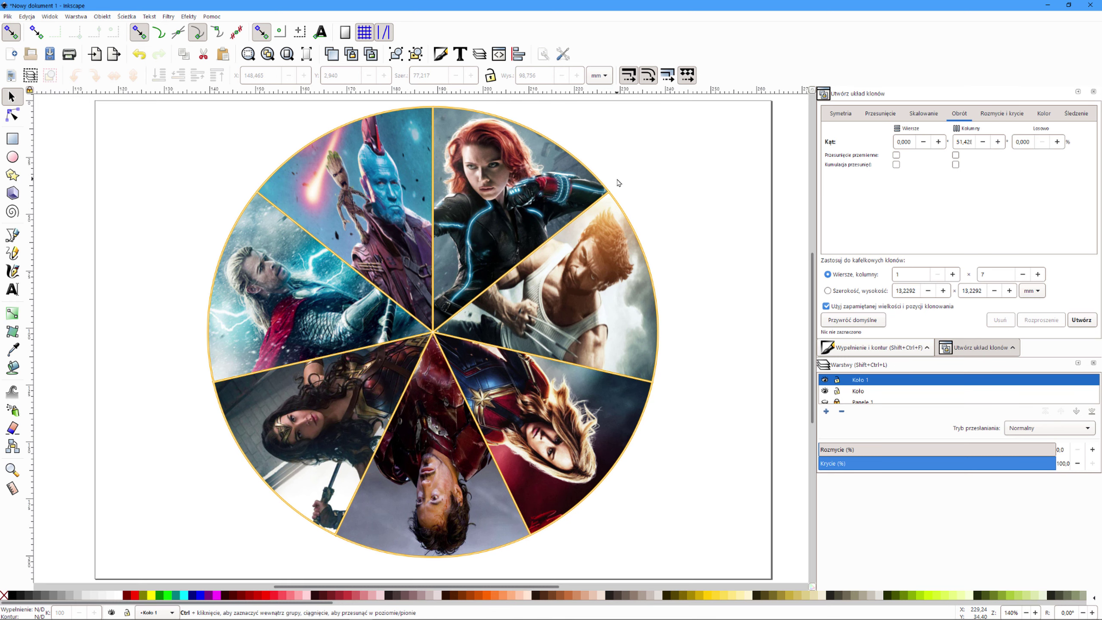
scroll(618, 183, "up", 2)
scroll(618, 183, "up", 2)
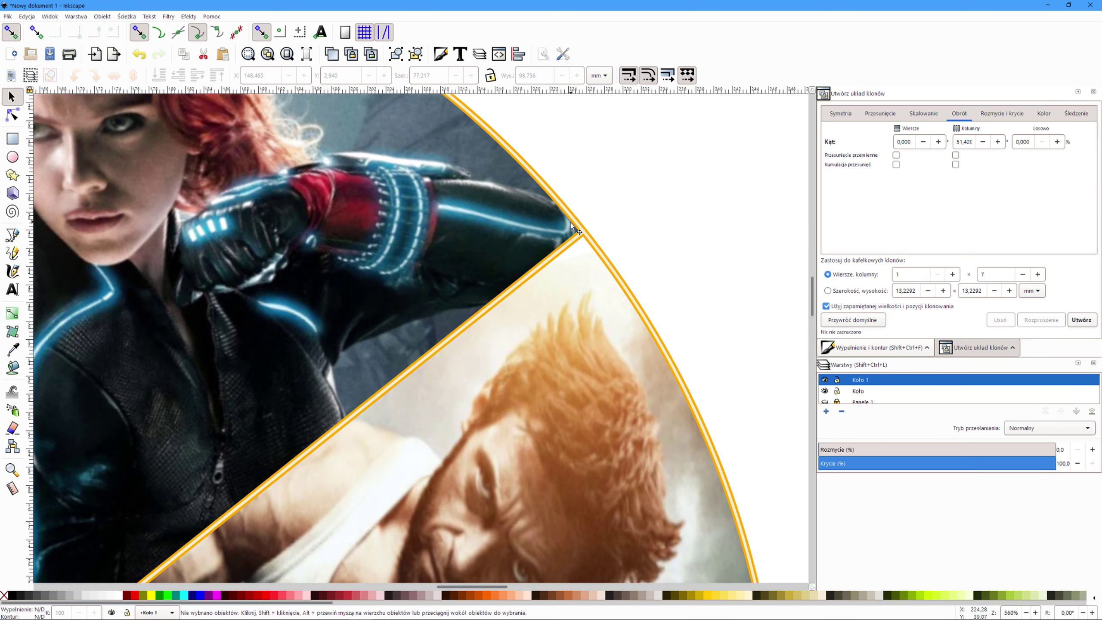
key("alt")
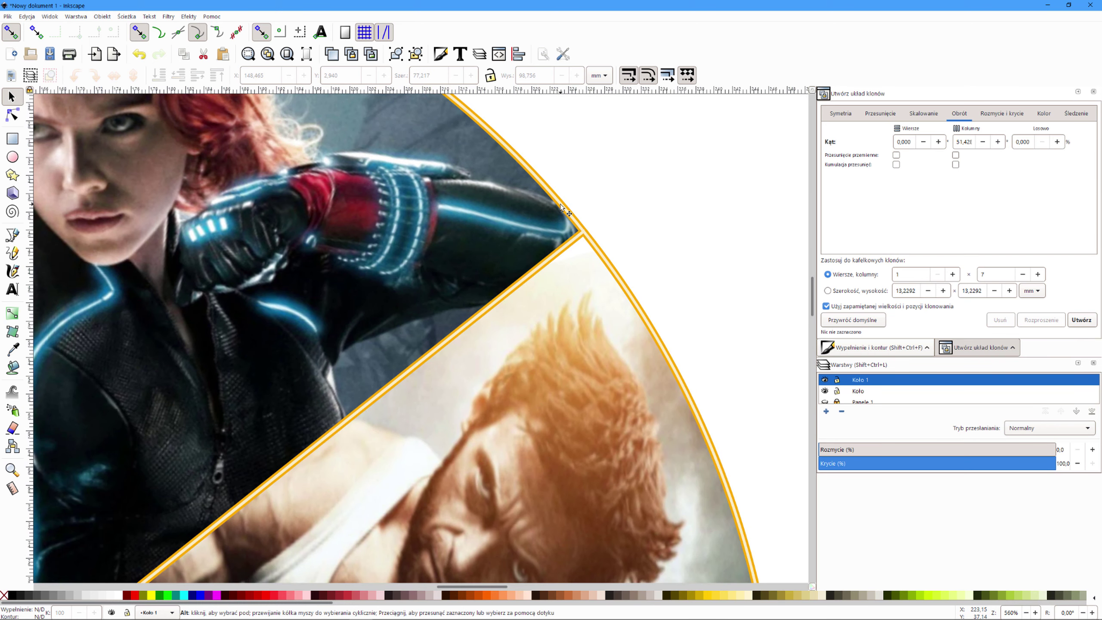
left_click(563, 210, "alt")
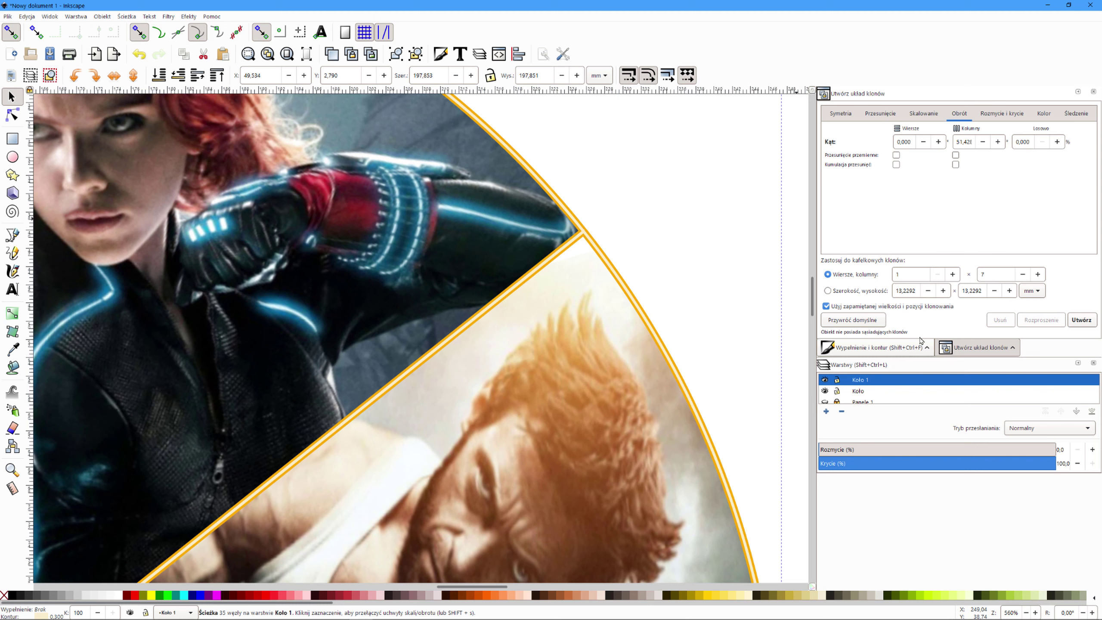
left_click(883, 347)
left_click(895, 111)
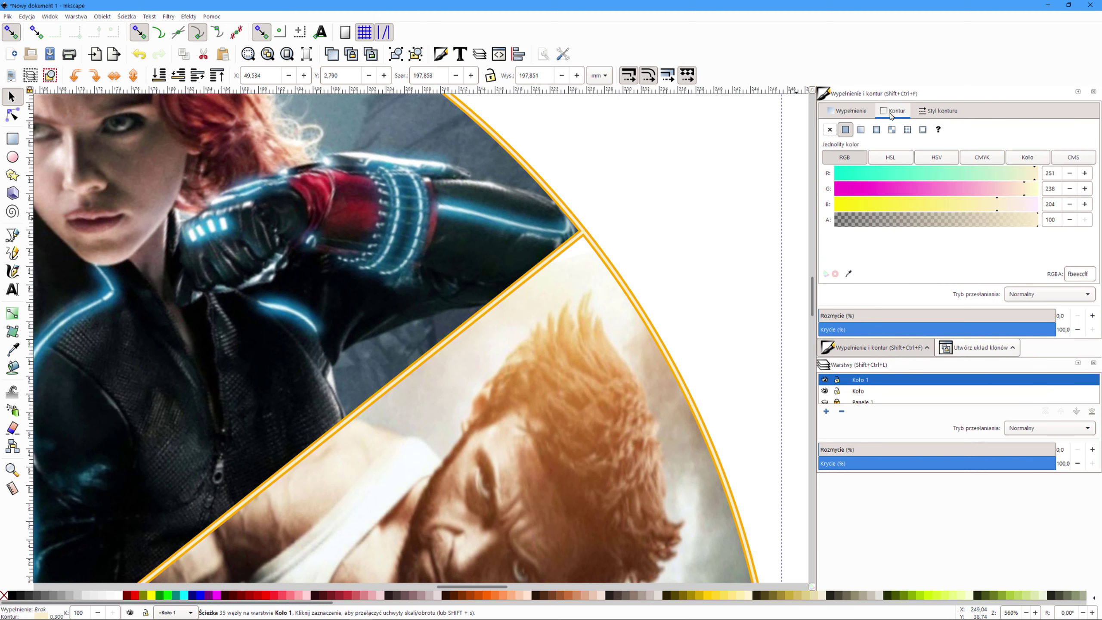
- Select the top-right slice's orange outline, then make the Koło layer current
left_click(564, 212, "alt")
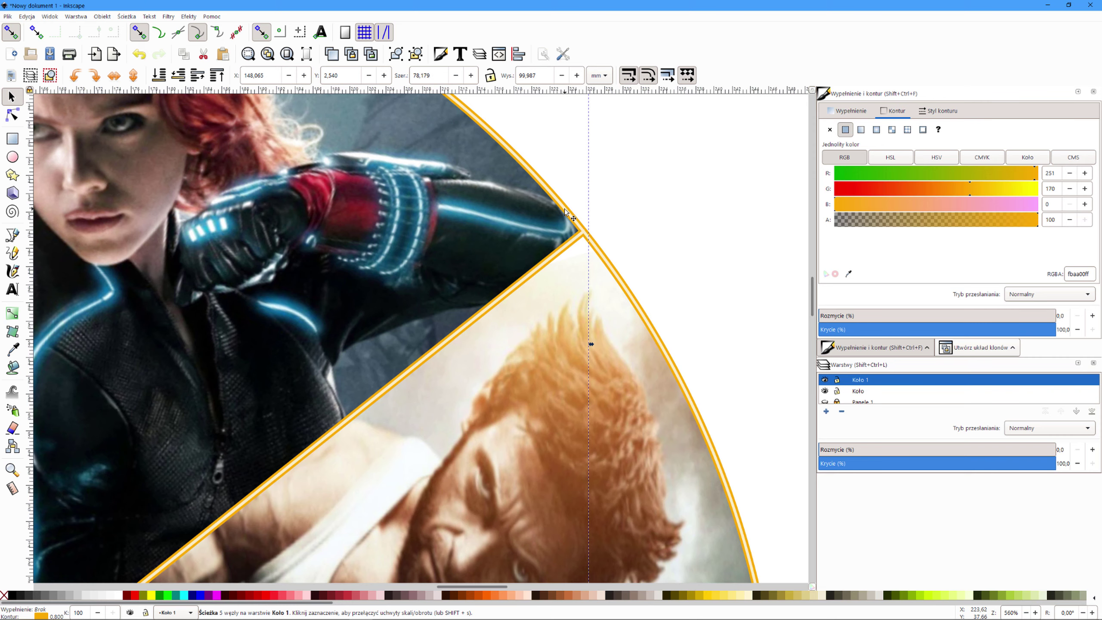
scroll(576, 209, "down", 3, "ctrl")
scroll(577, 210, "down", 2, "ctrl")
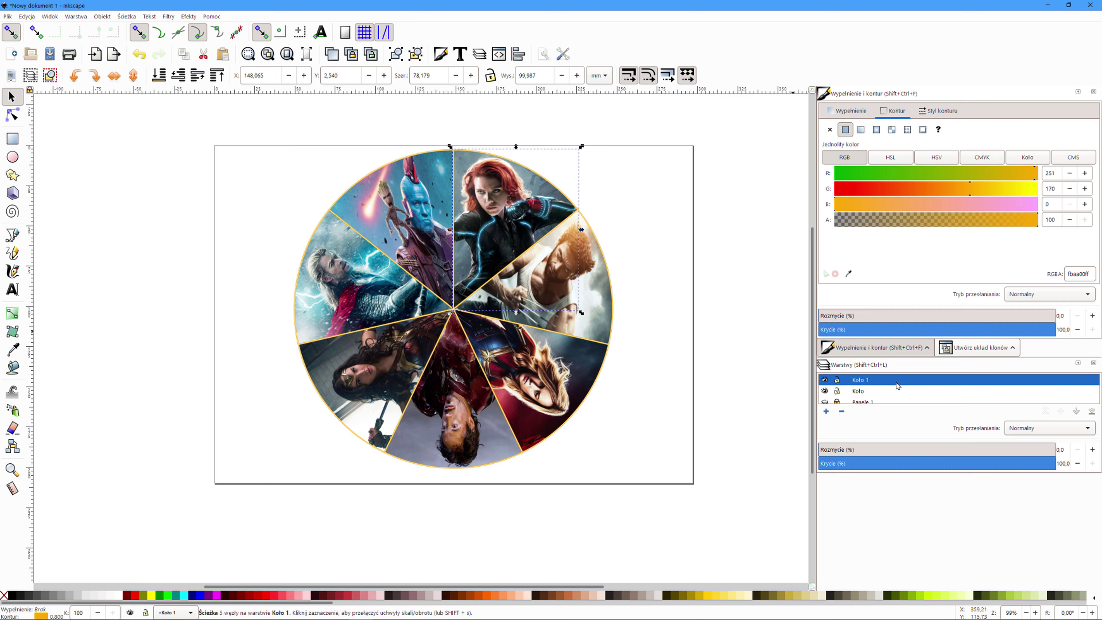
left_click(861, 393)
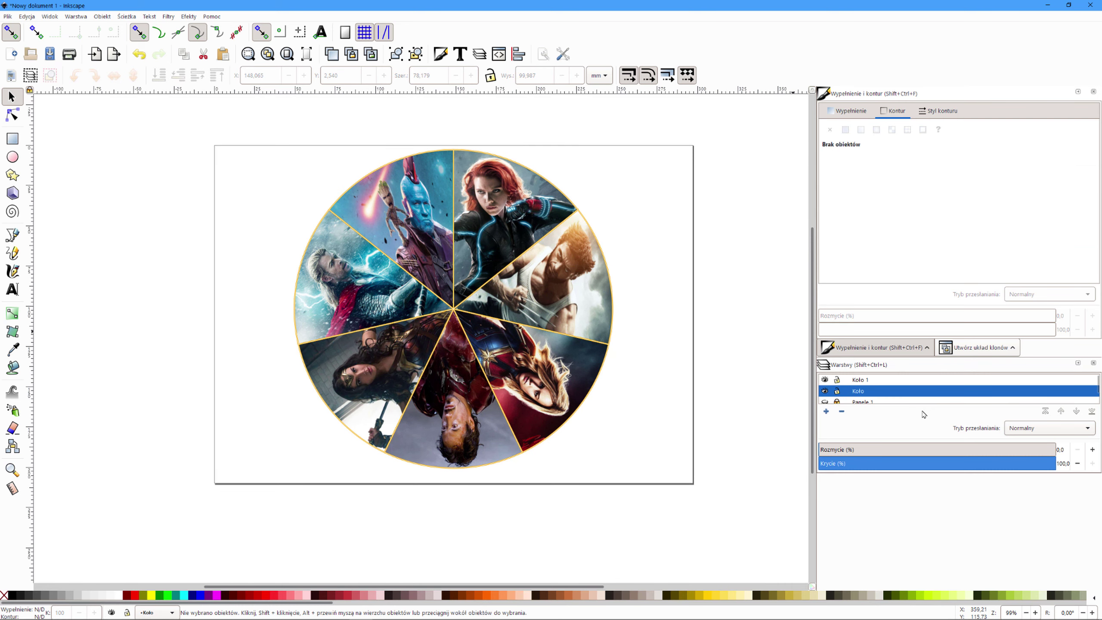
- Hide Koło 1 and give the selected pie slice a pale cream outline 0,55 wide
left_click(825, 380)
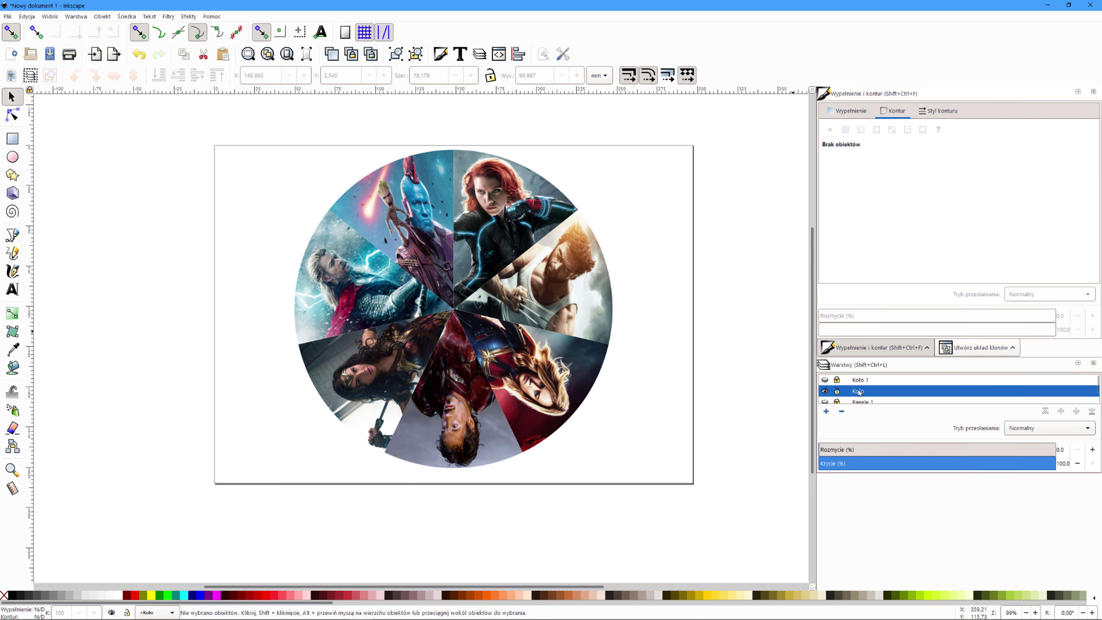
key("Tab")
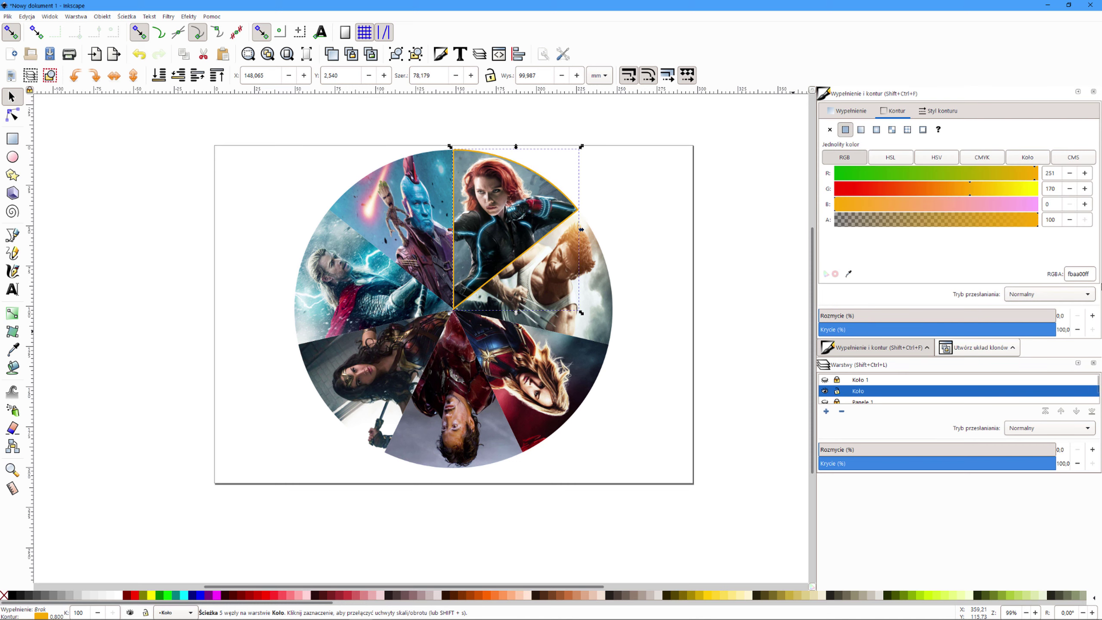
left_click(1023, 190)
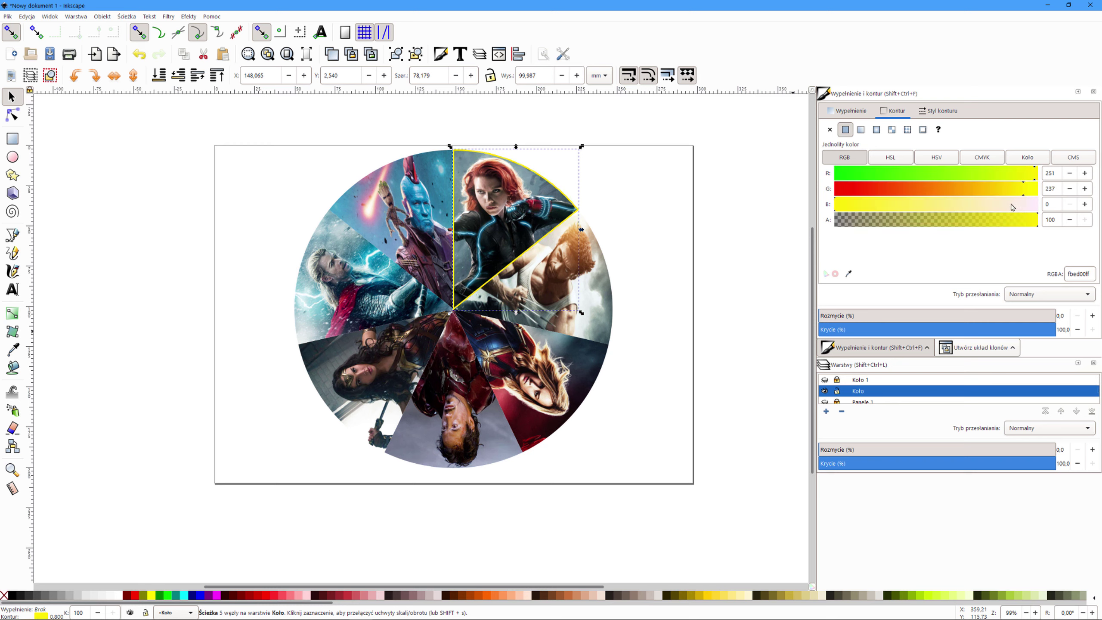
left_click(942, 111)
left_click(898, 131)
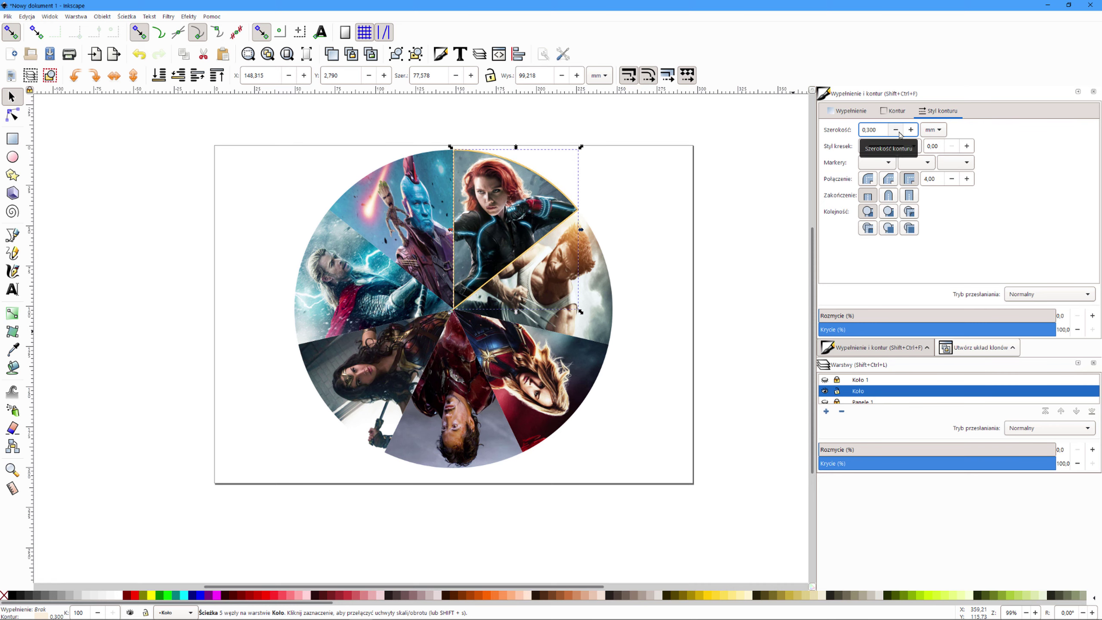
scroll(589, 215, "up", 2)
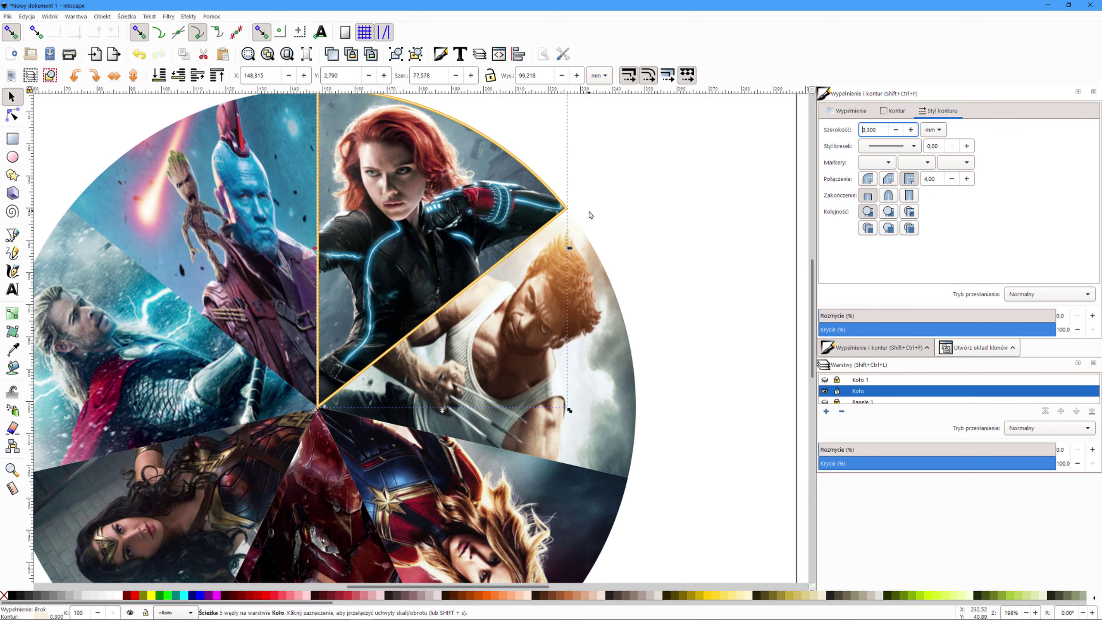
scroll(589, 214, "up", 1)
scroll(589, 214, "up", 3)
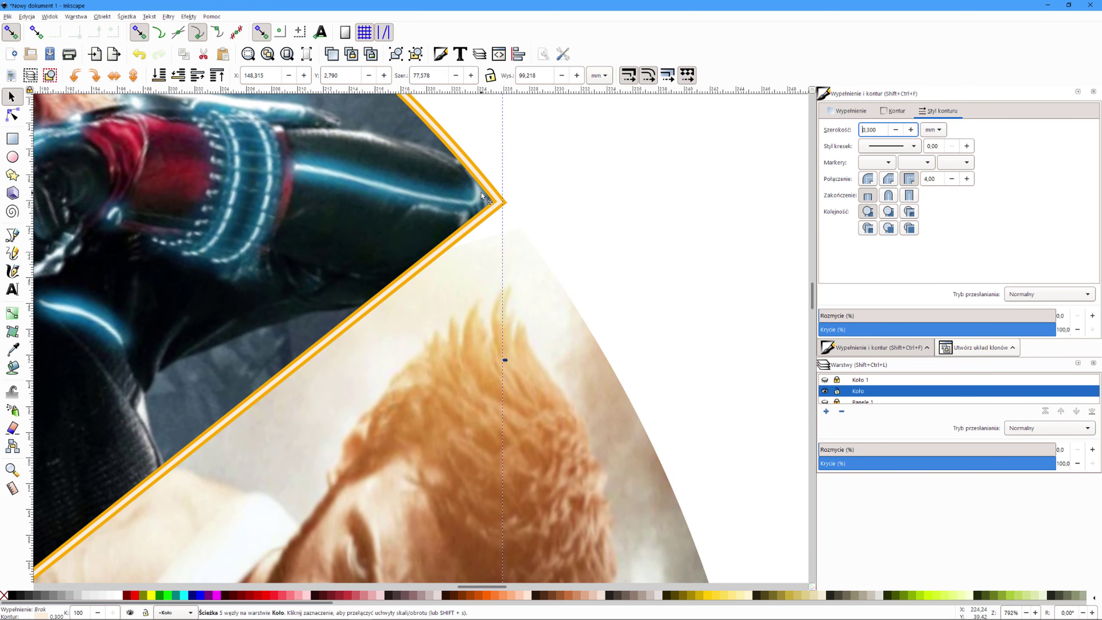
type("0,55")
key("Return")
- Select the Black Widow two-object group, trial-nudge it right, and undo the move
key("ctrl")
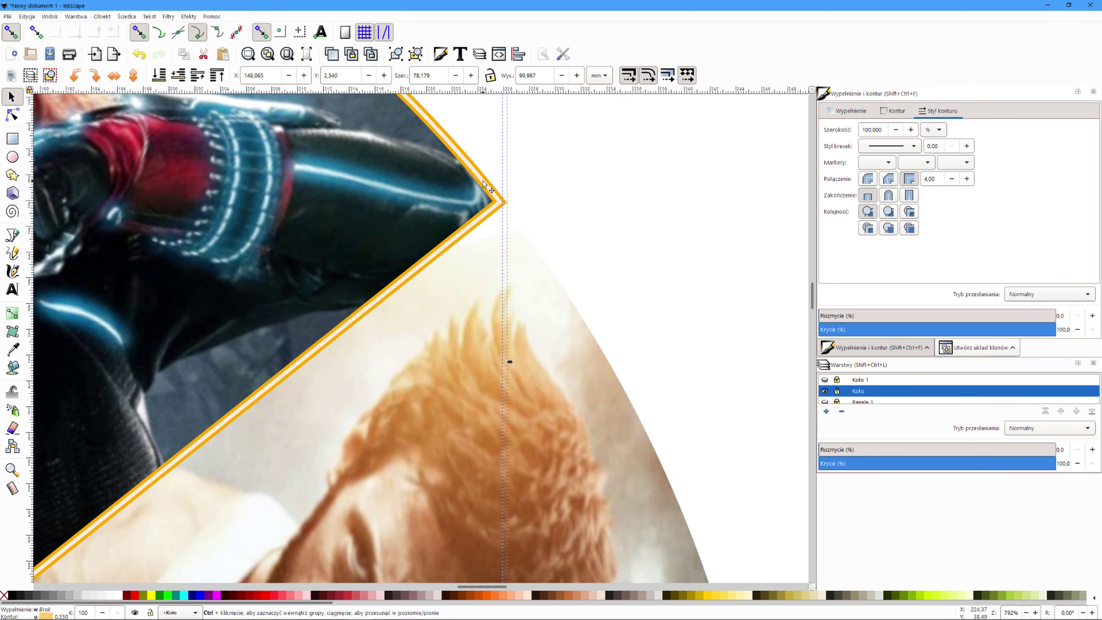
left_click(485, 185)
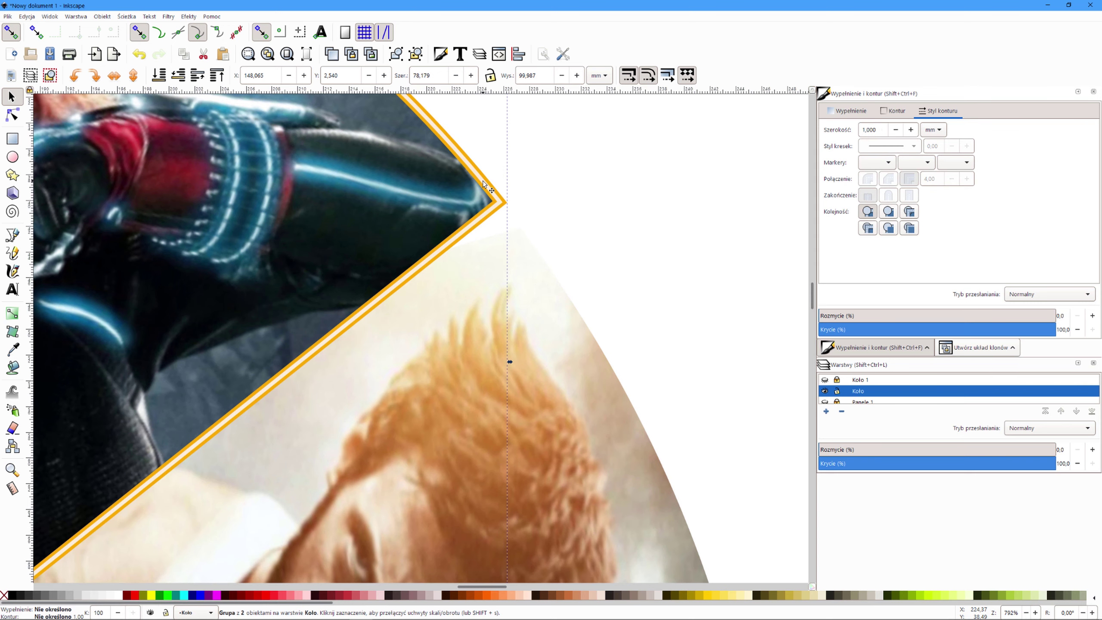
scroll(485, 184, "down", 1)
scroll(485, 184, "down", 2)
scroll(485, 185, "down", 2)
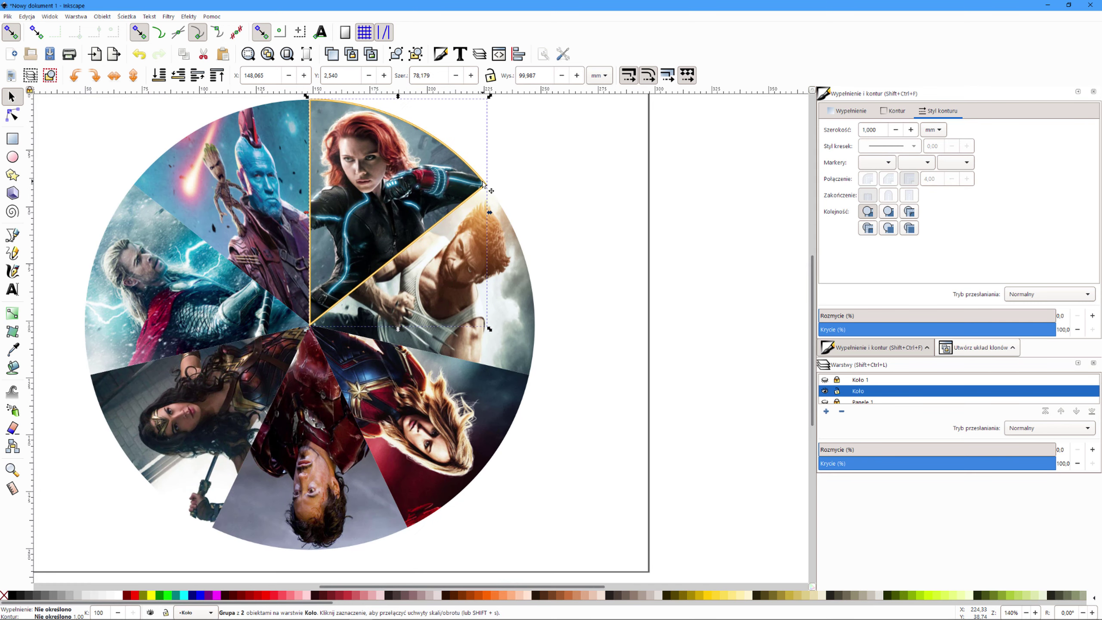
left_click_drag(484, 184, 494, 186)
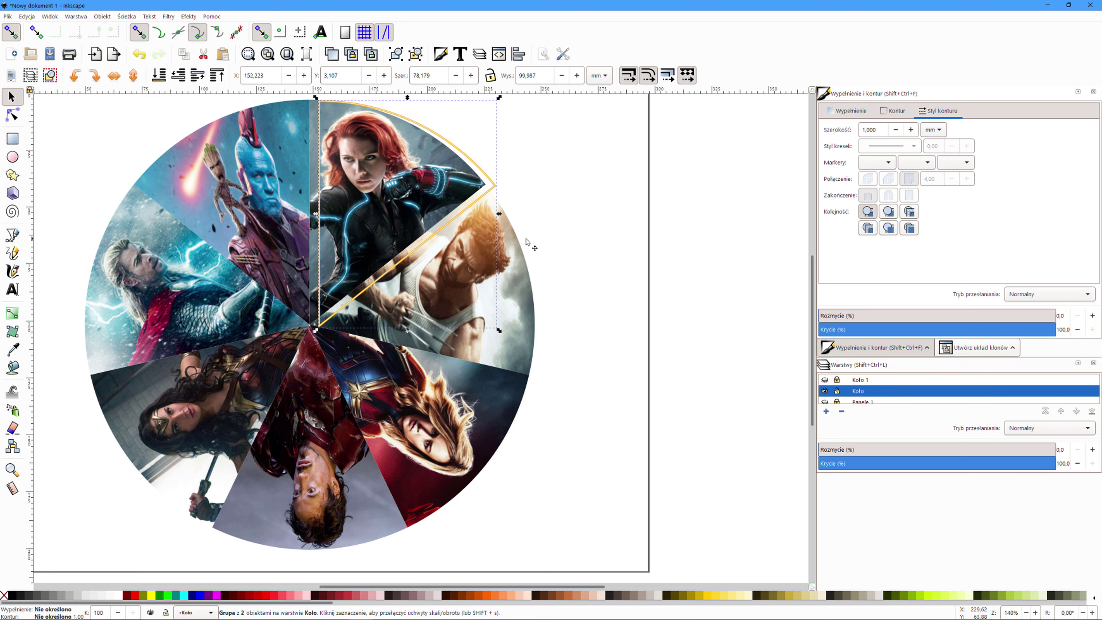
key("ctrl+z")
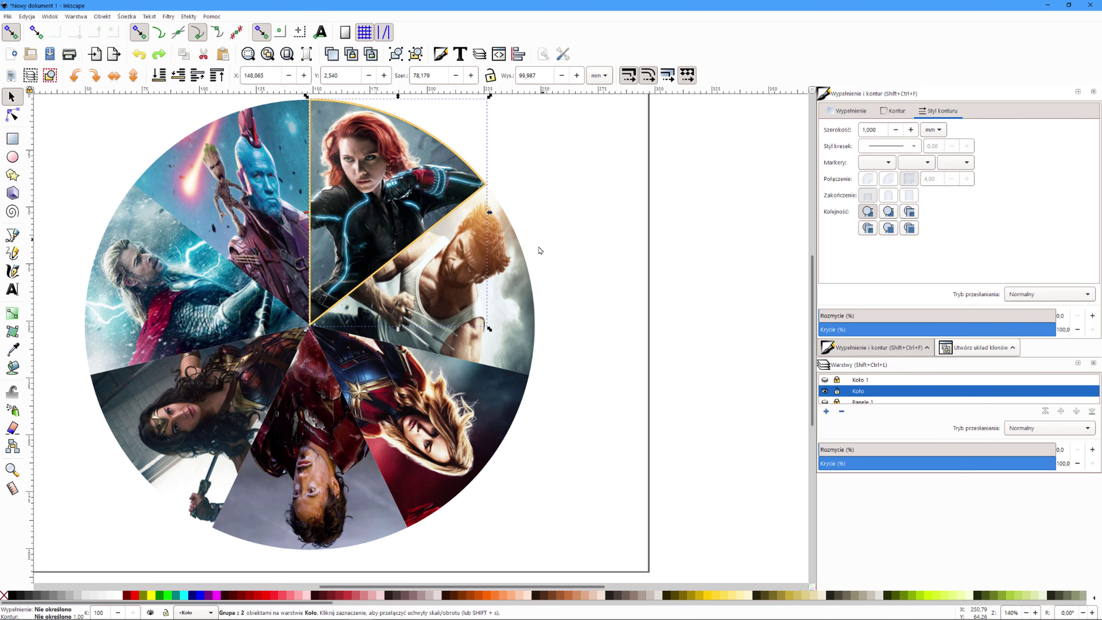
- Pan to the Black Widow slice, test shrinking it, and undo back to original size
scroll(419, 203, "down", 1, "ctrl")
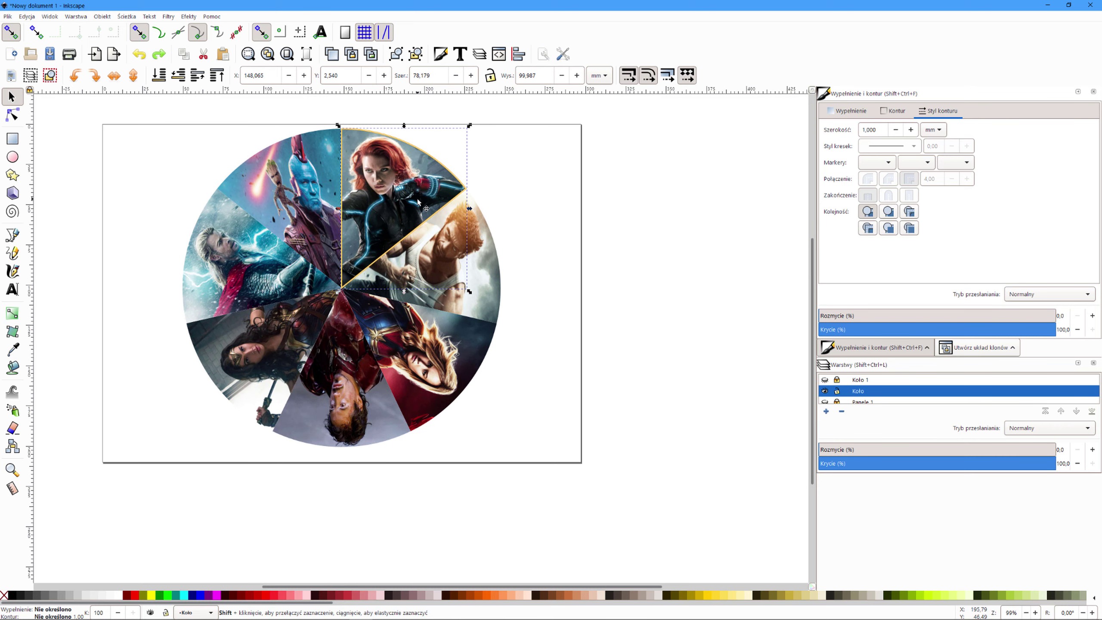
scroll(419, 203, "left", 2)
scroll(419, 203, "left", 2)
scroll(419, 203, "down", 1)
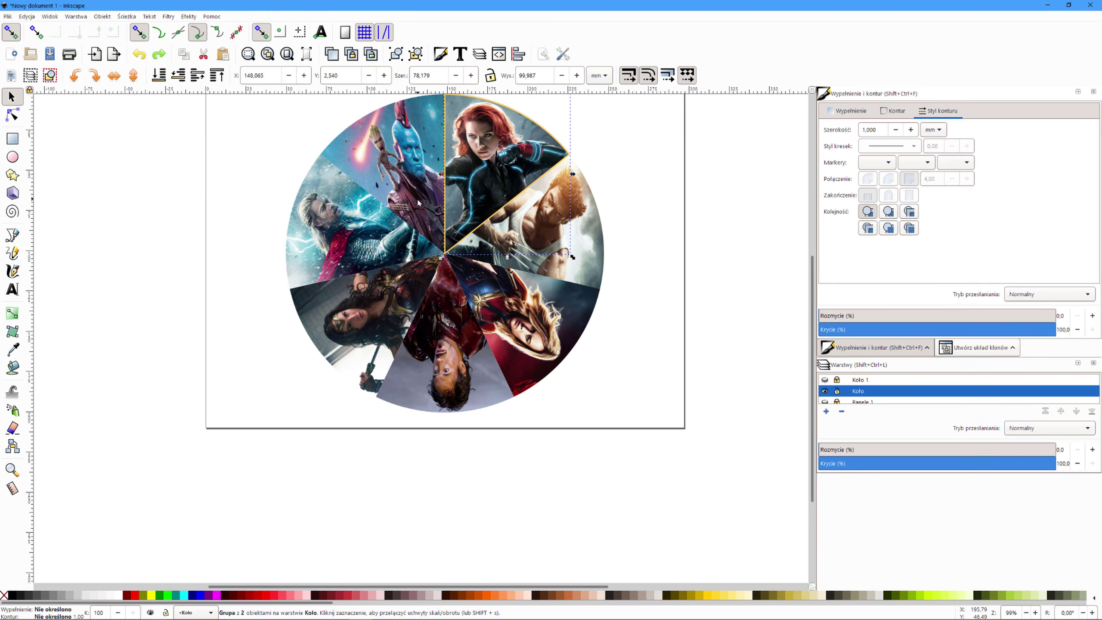
scroll(419, 202, "up", 2)
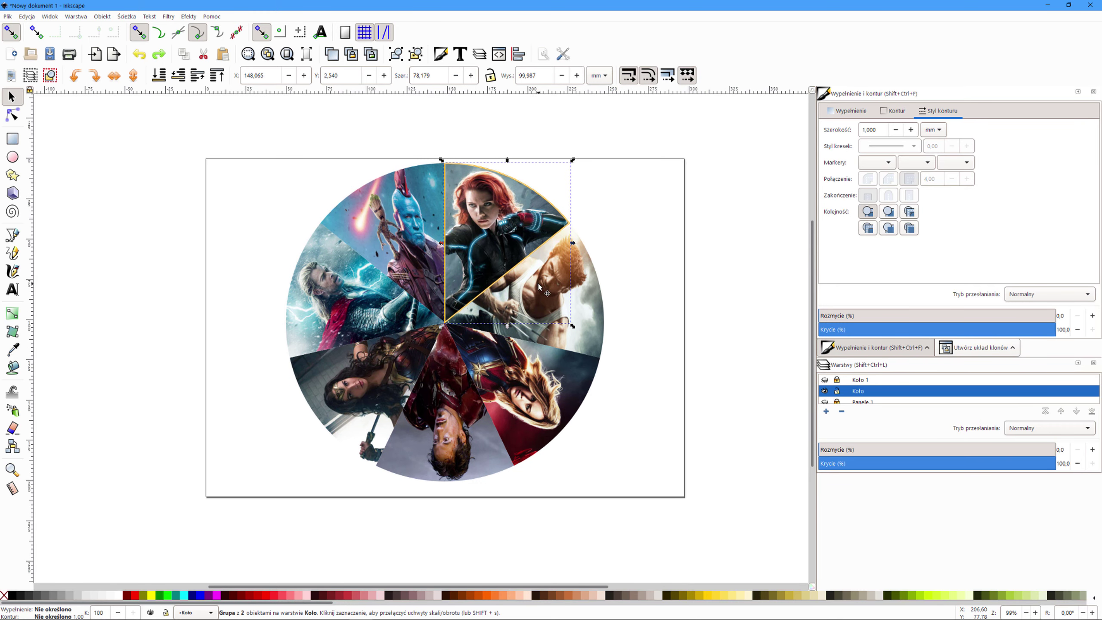
scroll(502, 274, "up", 3, "ctrl")
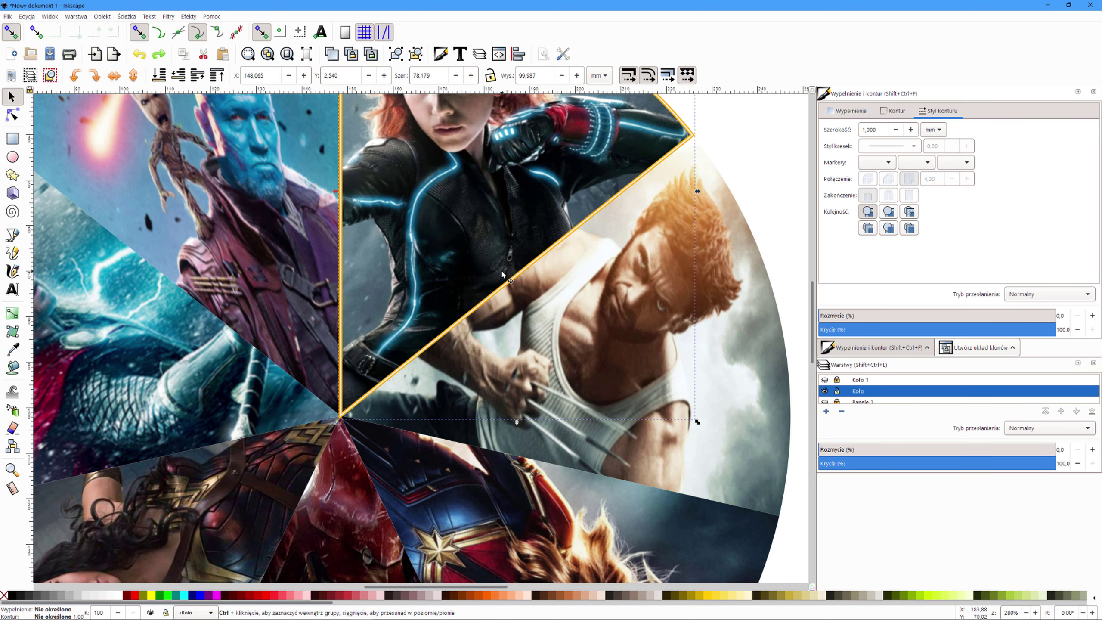
key("comma")
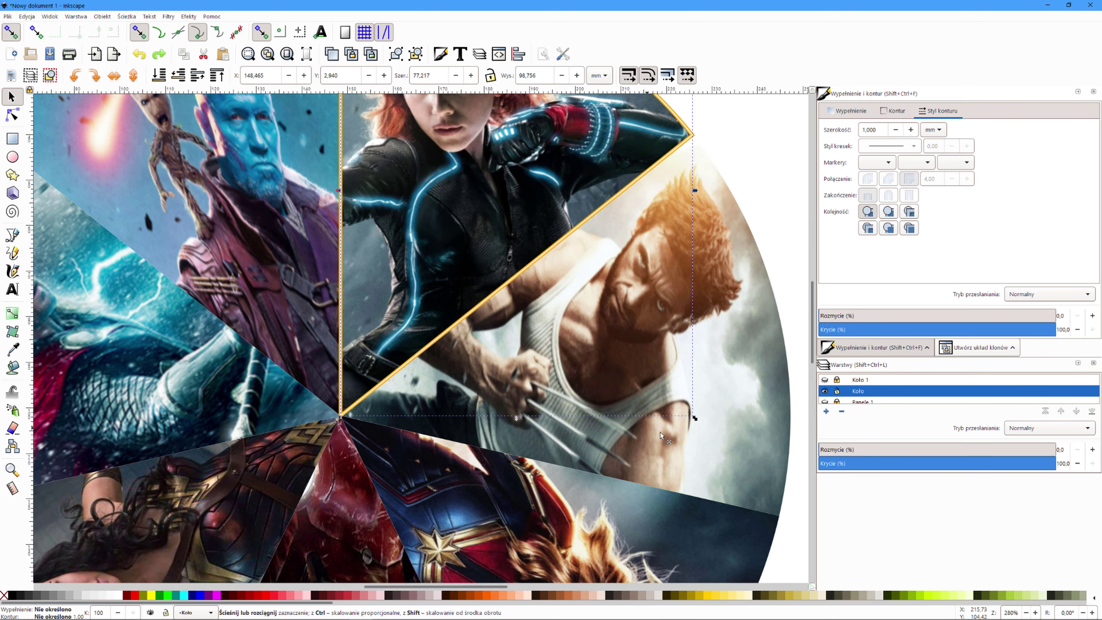
key("ctrl+z")
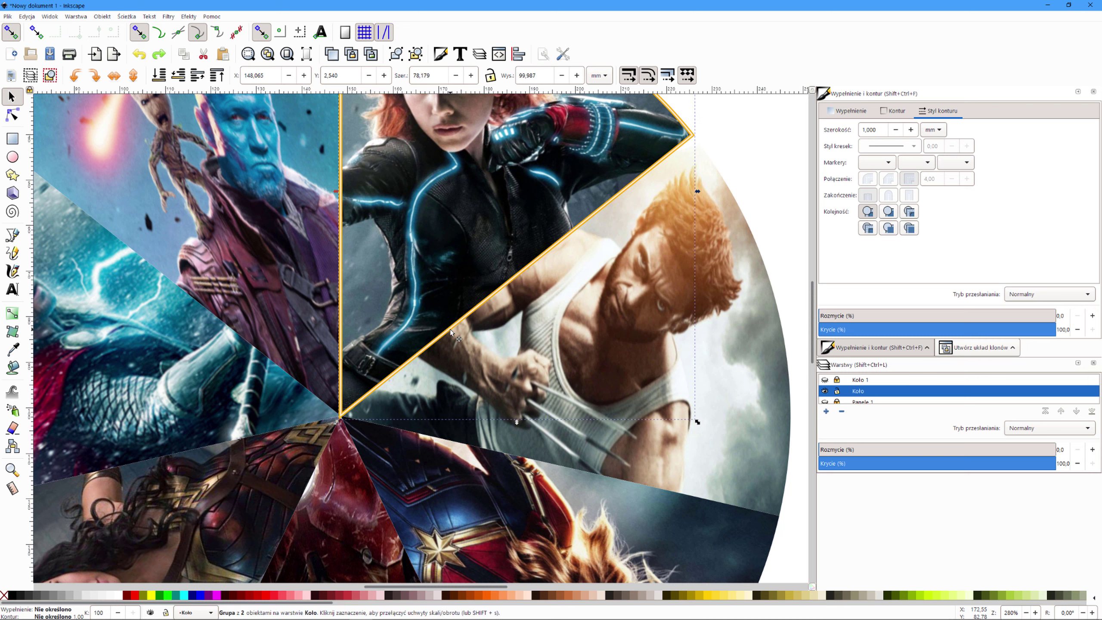
- Drag the slice's rotation centre onto the pie's centre point, lowering opacity to see it
left_click(450, 328)
left_click_drag(519, 194, 463, 249)
left_click_drag(341, 416, 330, 418)
scroll(334, 432, "up", 3)
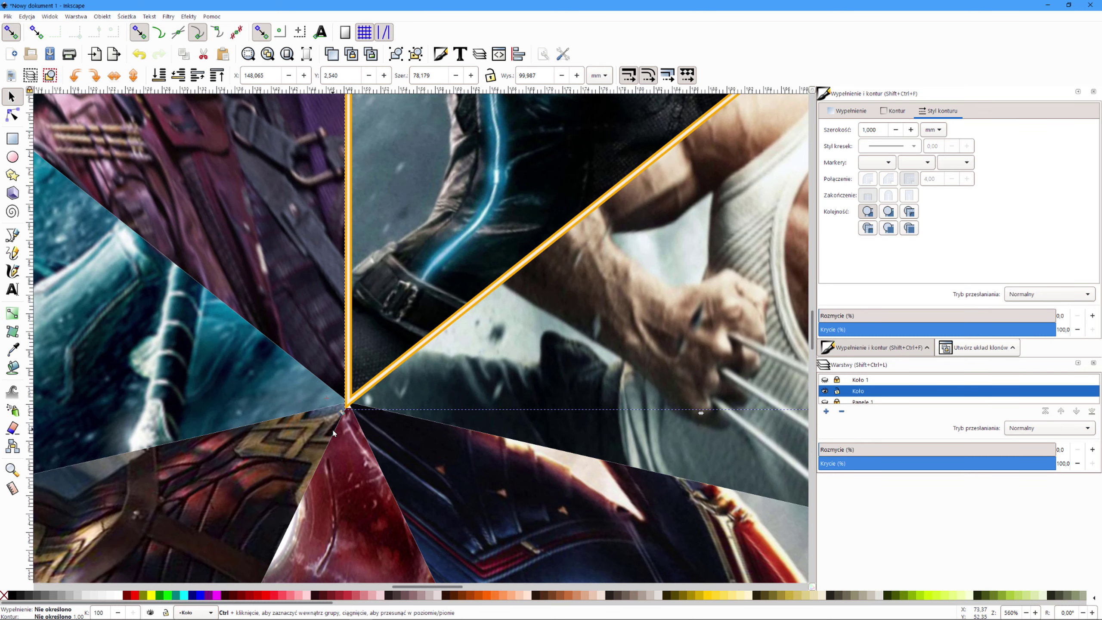
scroll(333, 433, "up", 2)
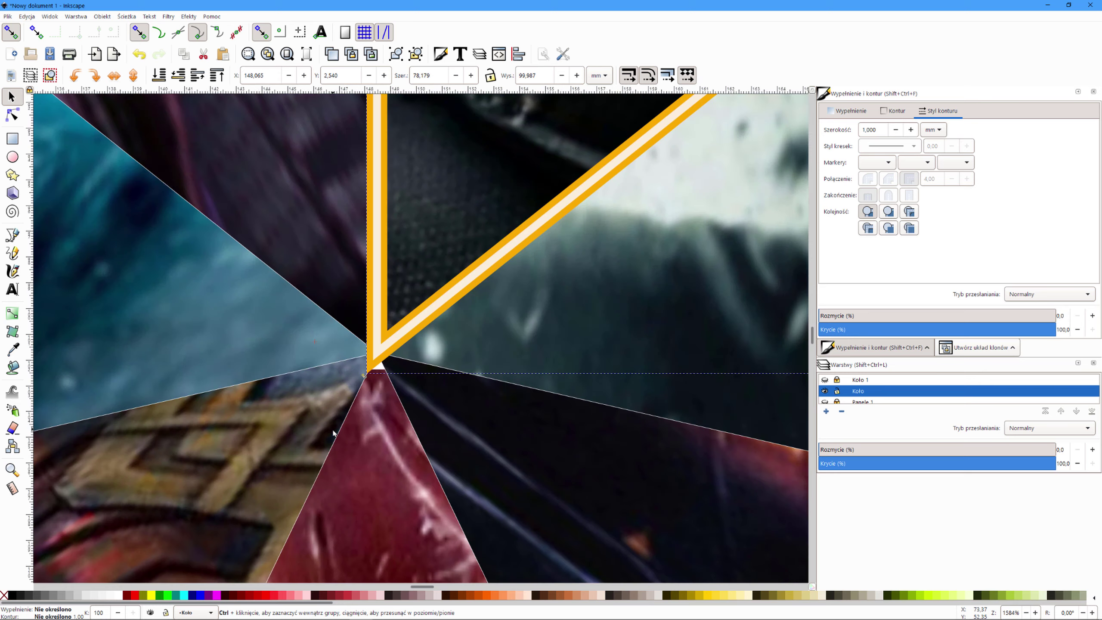
left_click(947, 328)
scroll(360, 346, "up", 1)
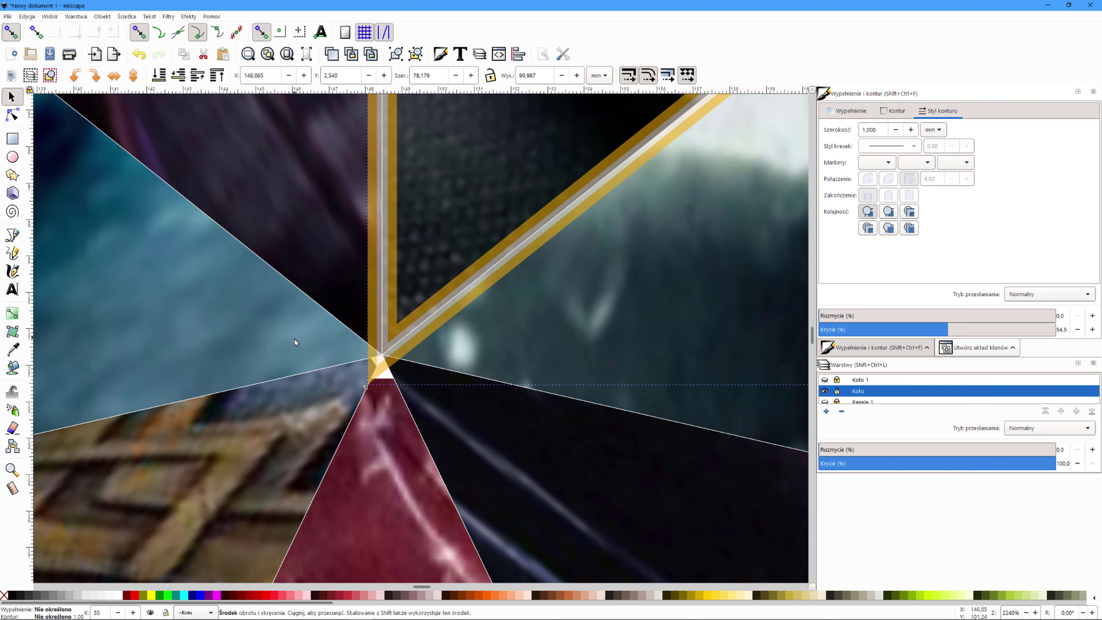
mouse_move(294, 340)
left_mouse_down()
mouse_move(372, 389)
mouse_move(385, 355)
left_mouse_up()
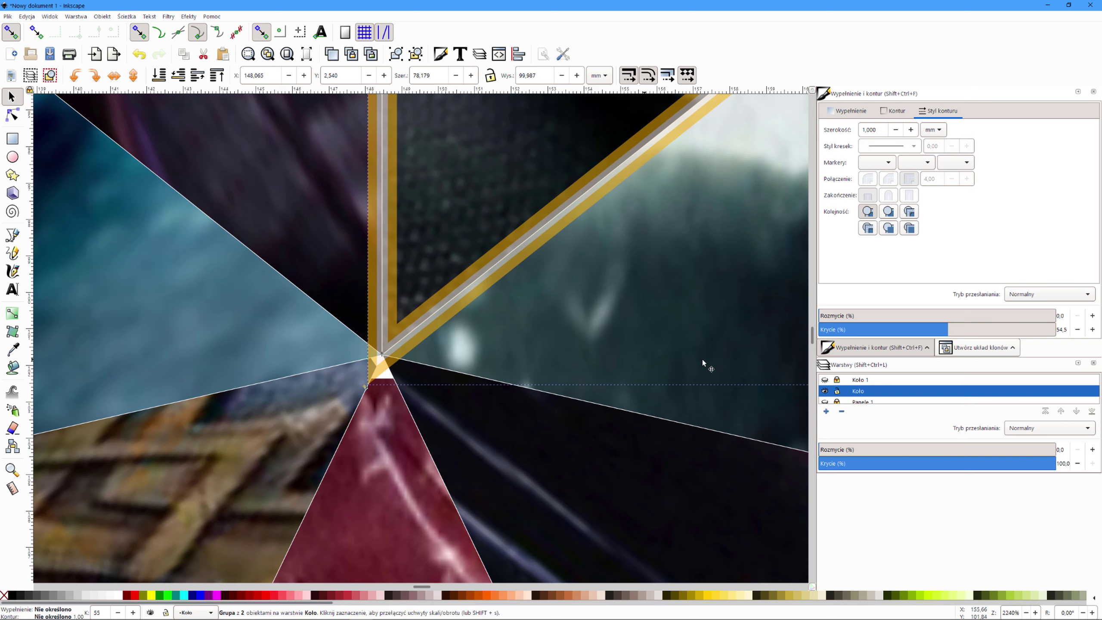
- Restore the Black Widow slice's opacity to 100%
left_click_drag(1093, 329, 1097, 330)
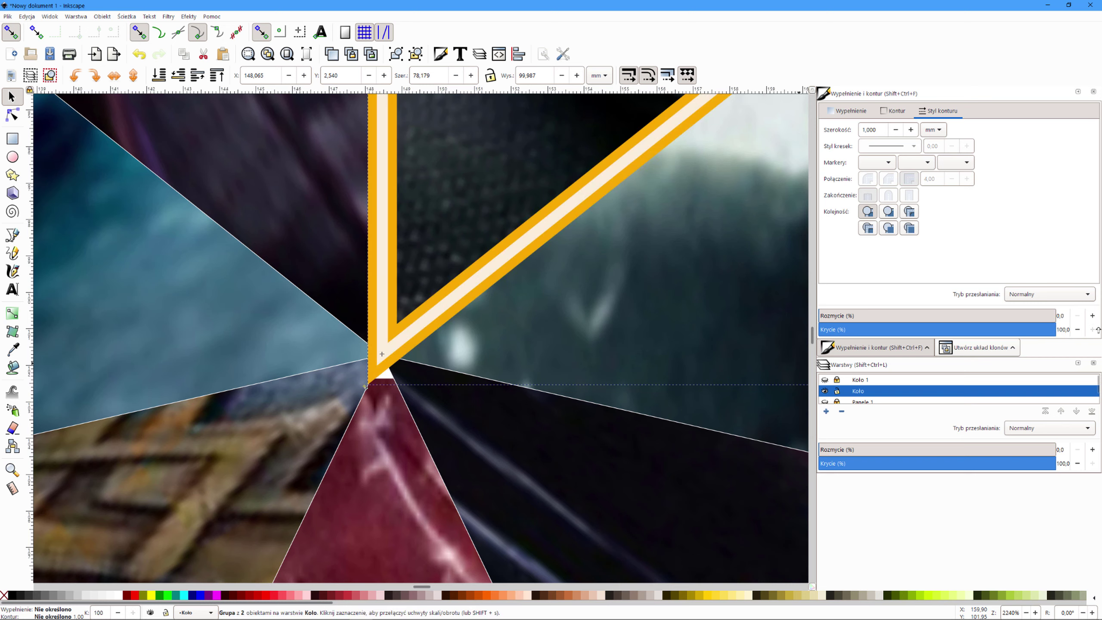
scroll(607, 324, "down", 1, "ctrl")
scroll(611, 325, "down", 2, "ctrl")
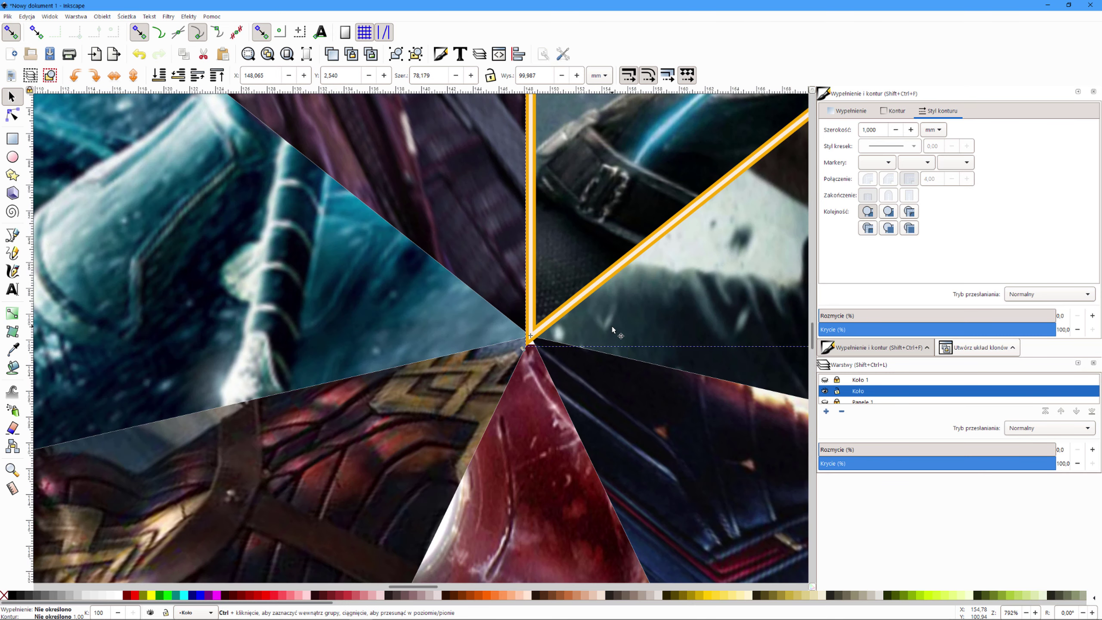
scroll(612, 329, "down", 1, "ctrl")
scroll(611, 329, "down", 2, "ctrl")
scroll(608, 328, "down", 1, "ctrl")
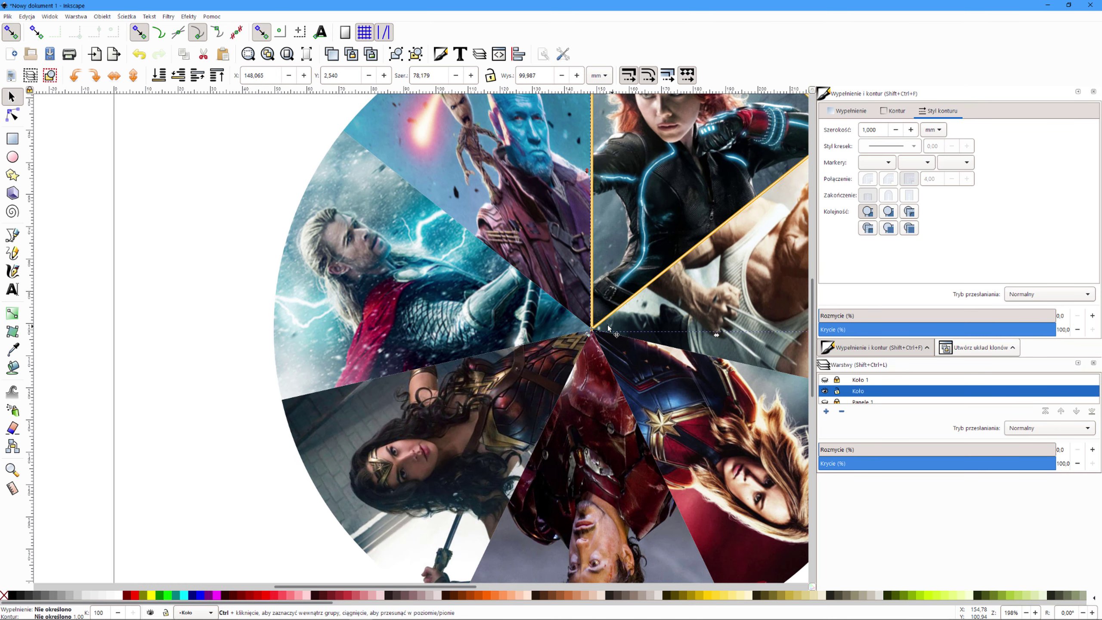
scroll(272, 303, "down", 1, "ctrl")
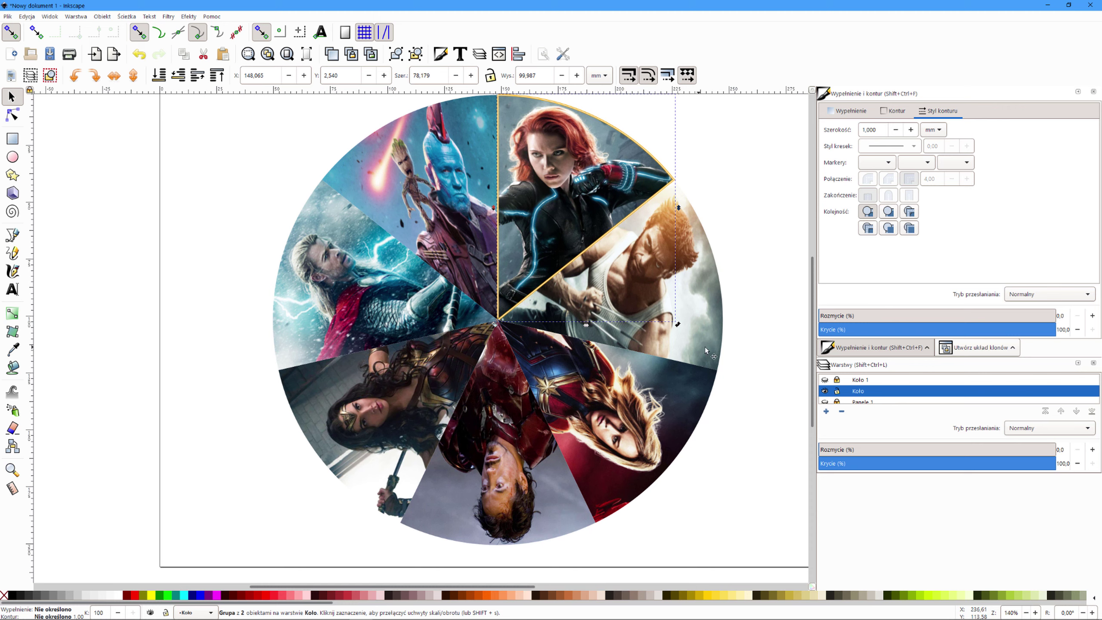
- Create seven rotated tiled clones of the slice to fill the circle
left_click(981, 347)
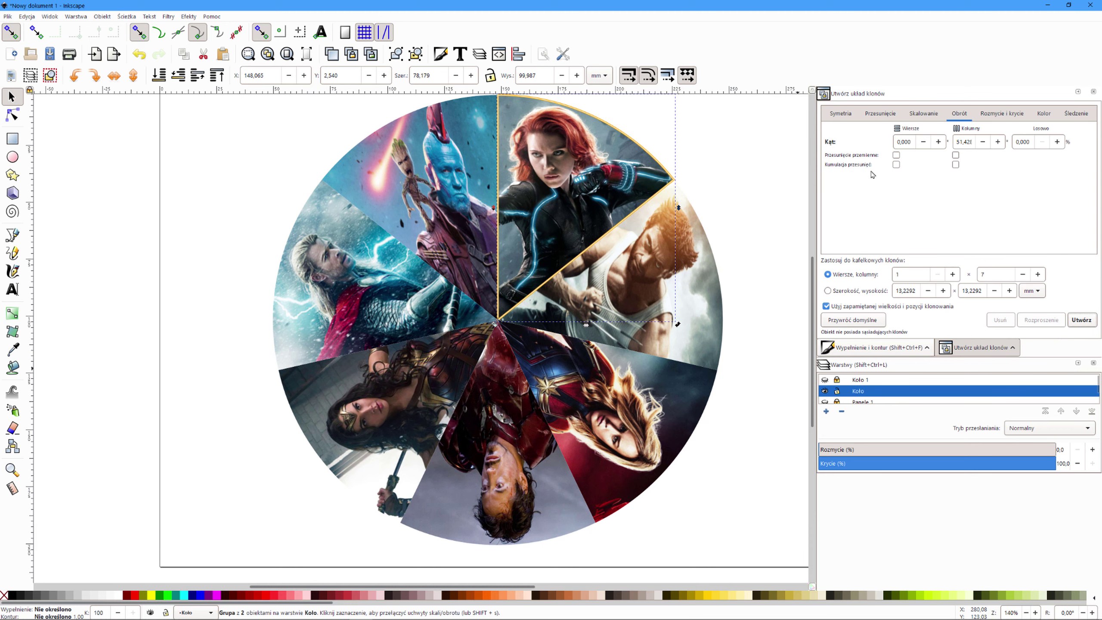
left_click(1092, 320)
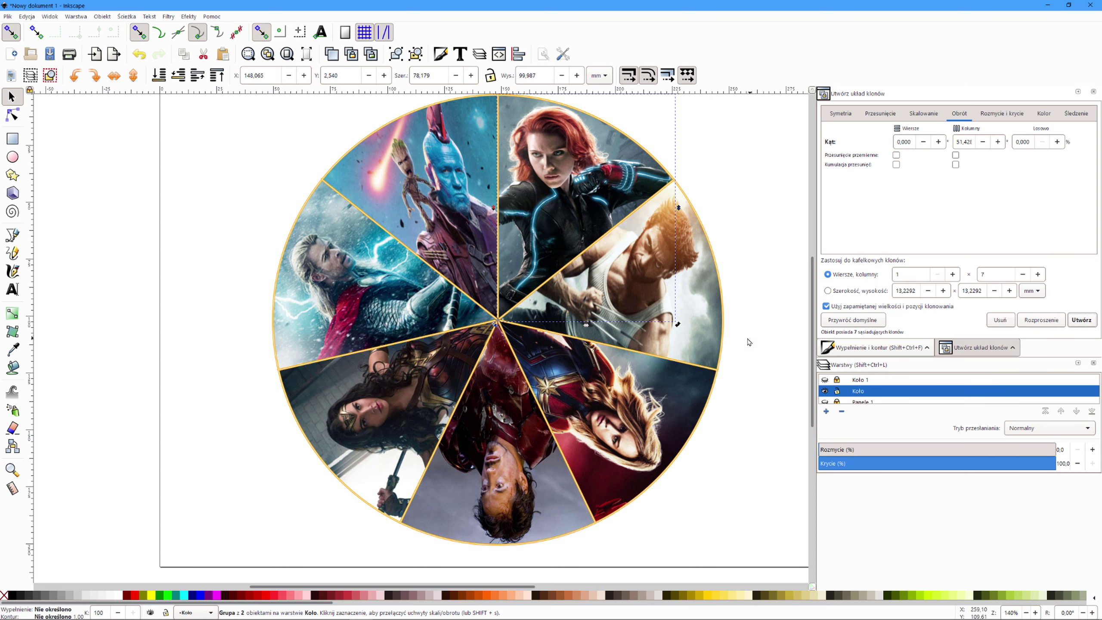
scroll(642, 298, "down", 1, "ctrl")
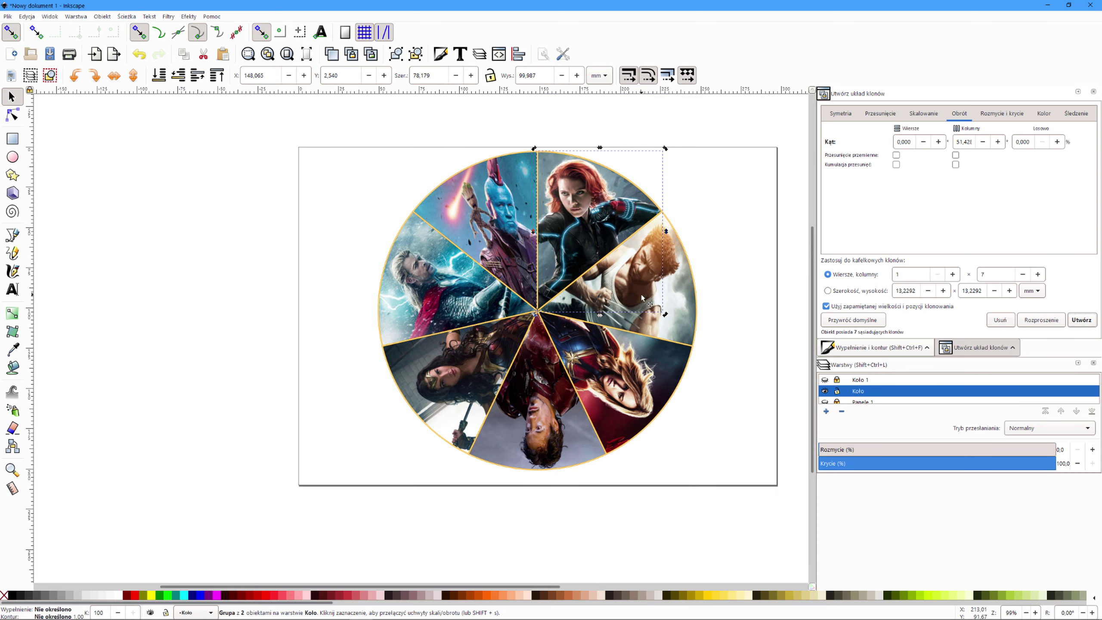
left_click(728, 205)
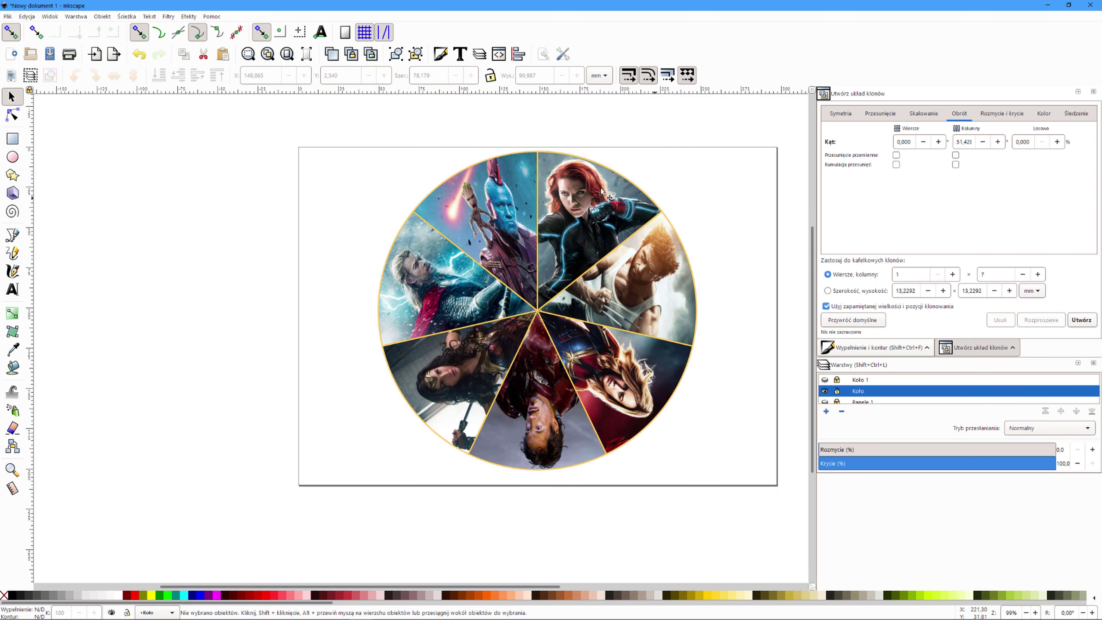
- Pull the Black Widow slice outward, then group and pull out the Wolverine slice
mouse_move(514, 131)
left_mouse_down()
mouse_move(667, 326)
mouse_move(679, 314)
left_mouse_up()
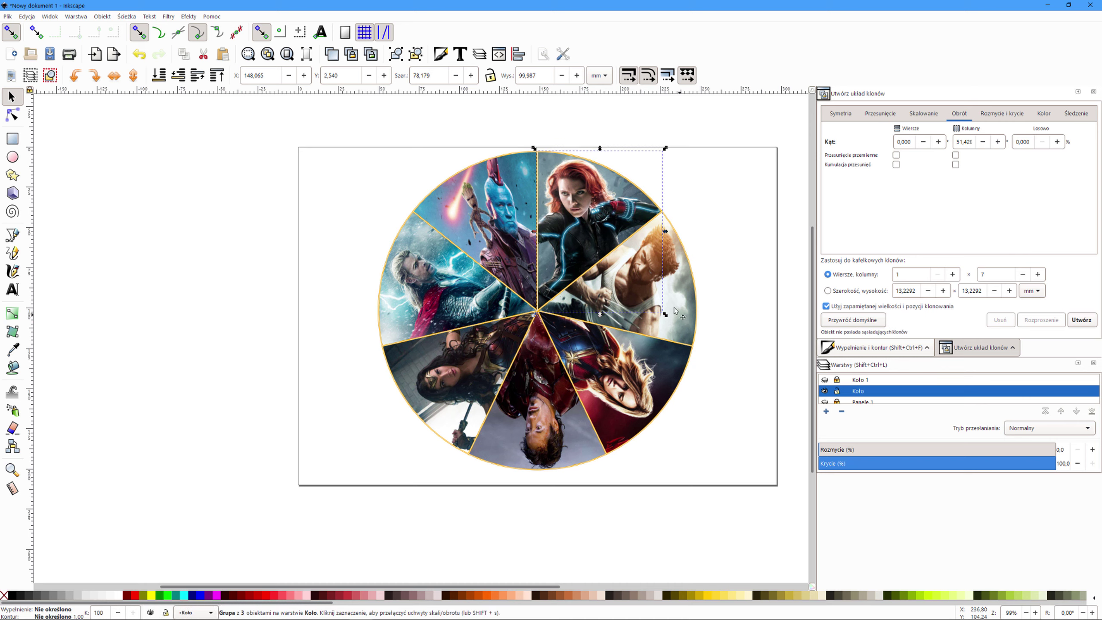
left_click_drag(618, 232, 626, 251)
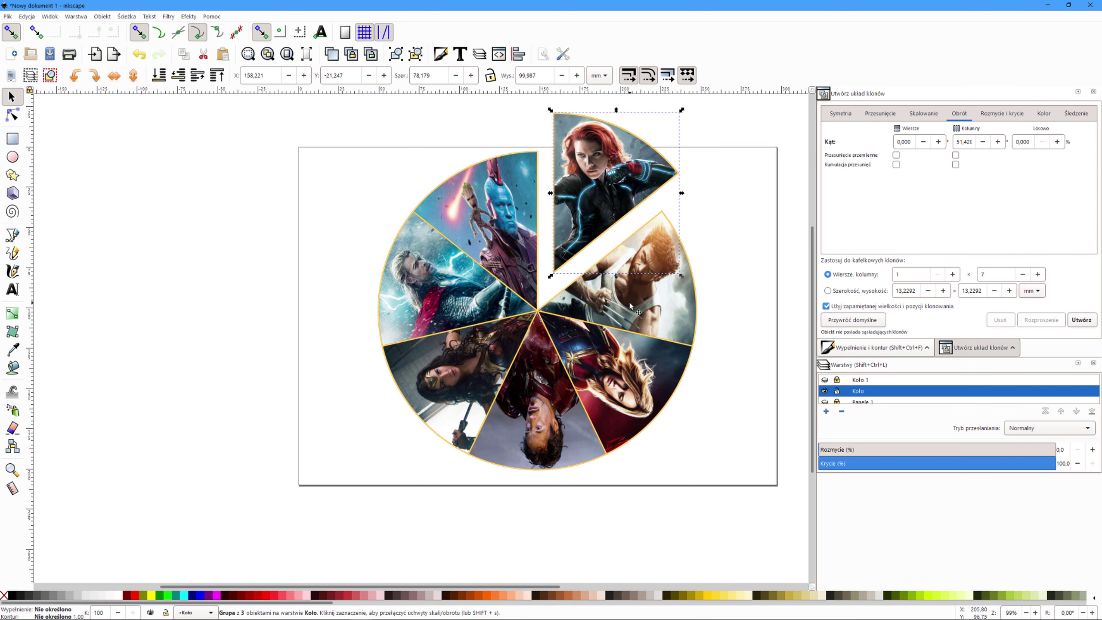
left_click_drag(525, 237, 510, 249)
key("ctrl+z")
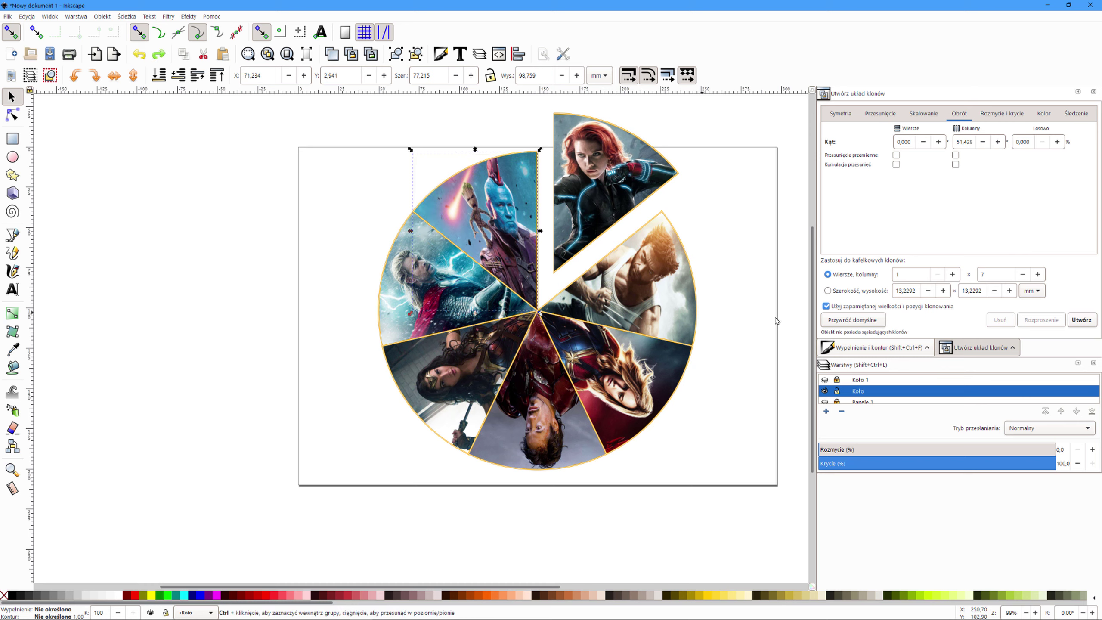
left_click_drag(708, 369, 525, 210)
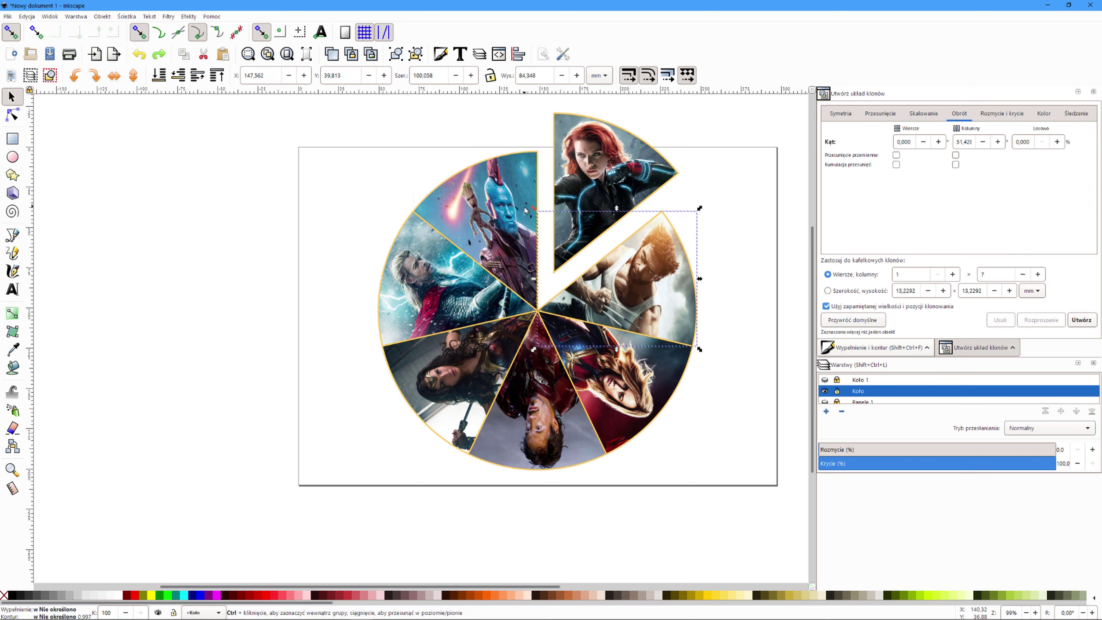
key("ctrl+g")
left_click_drag(601, 276, 647, 231)
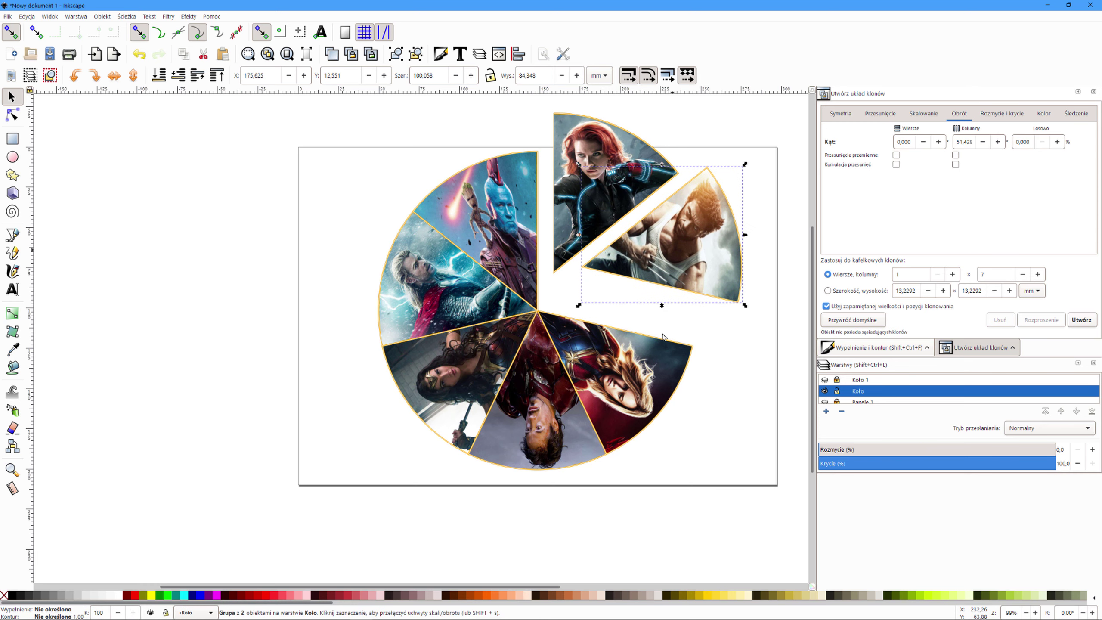
- Group the Captain Marvel and Iron Man slices with their outlines and pull them outward
left_click_drag(716, 333, 585, 506)
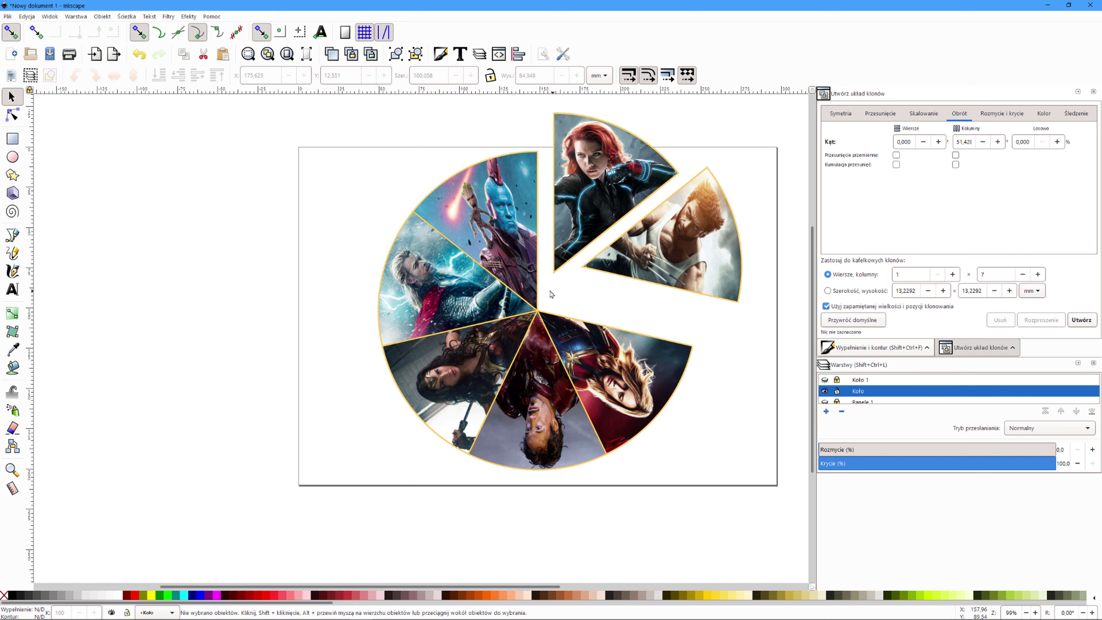
left_click_drag(706, 306, 510, 483)
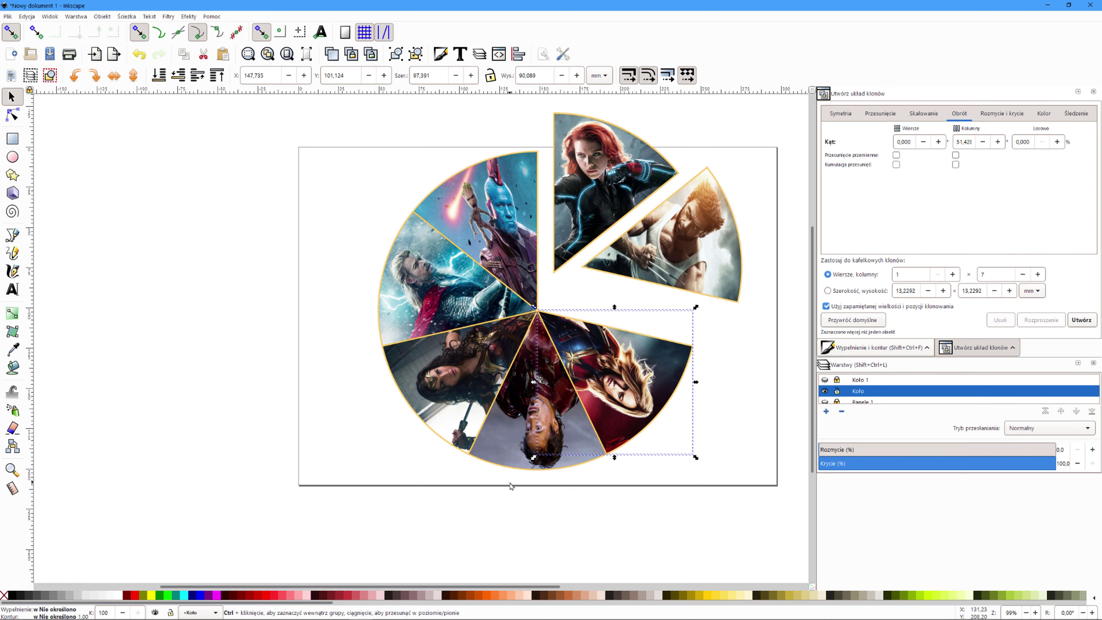
key("ctrl+g")
left_click_drag(623, 374, 676, 367)
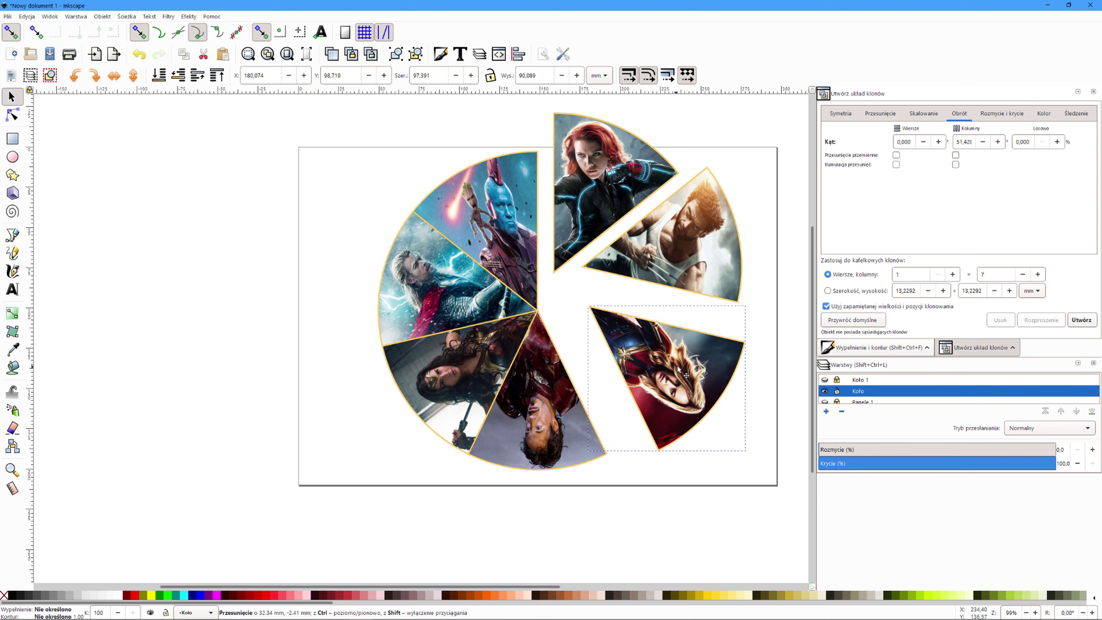
left_click(563, 440)
left_click_drag(629, 498, 445, 303)
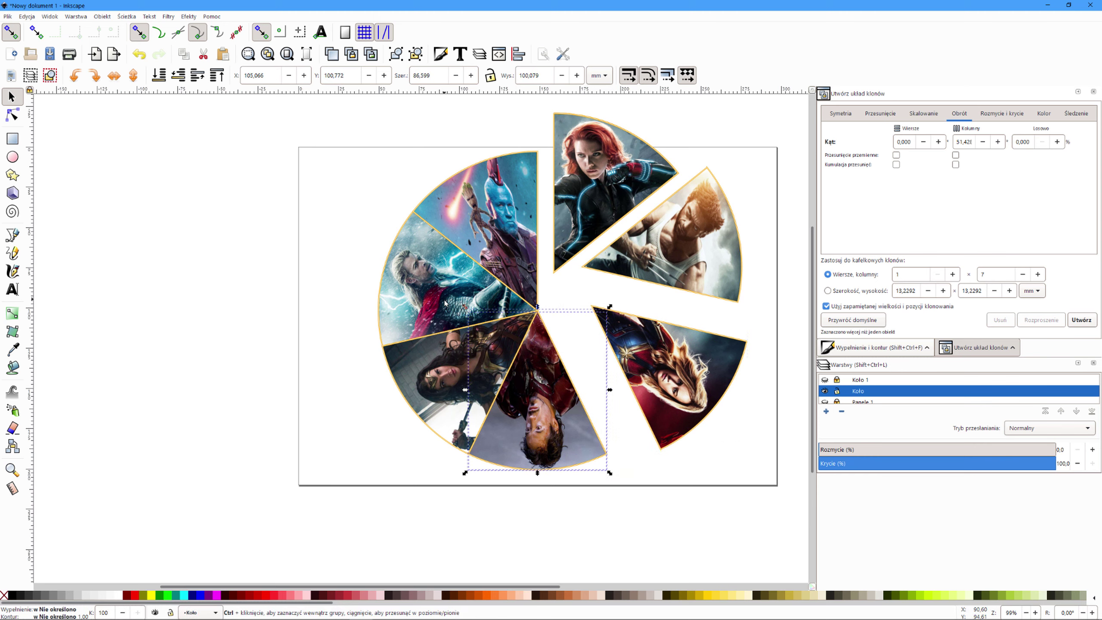
key("ctrl+g")
left_click_drag(538, 306, 566, 320)
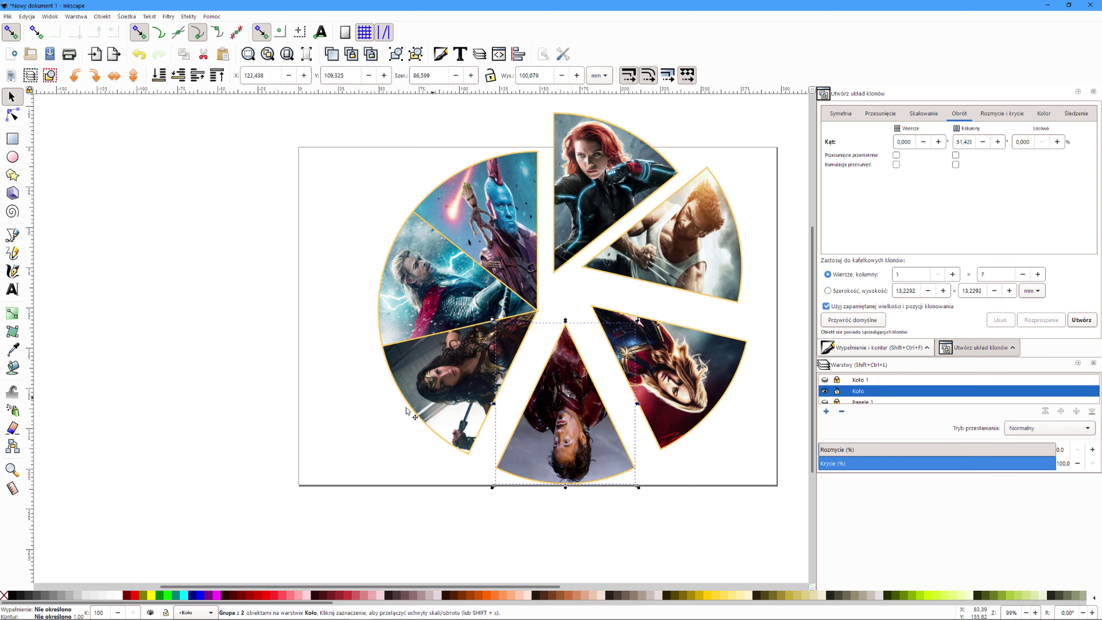
- Group and pull out the Wonder Woman slice, then move the Thor slice down-left
left_click_drag(326, 307, 561, 489)
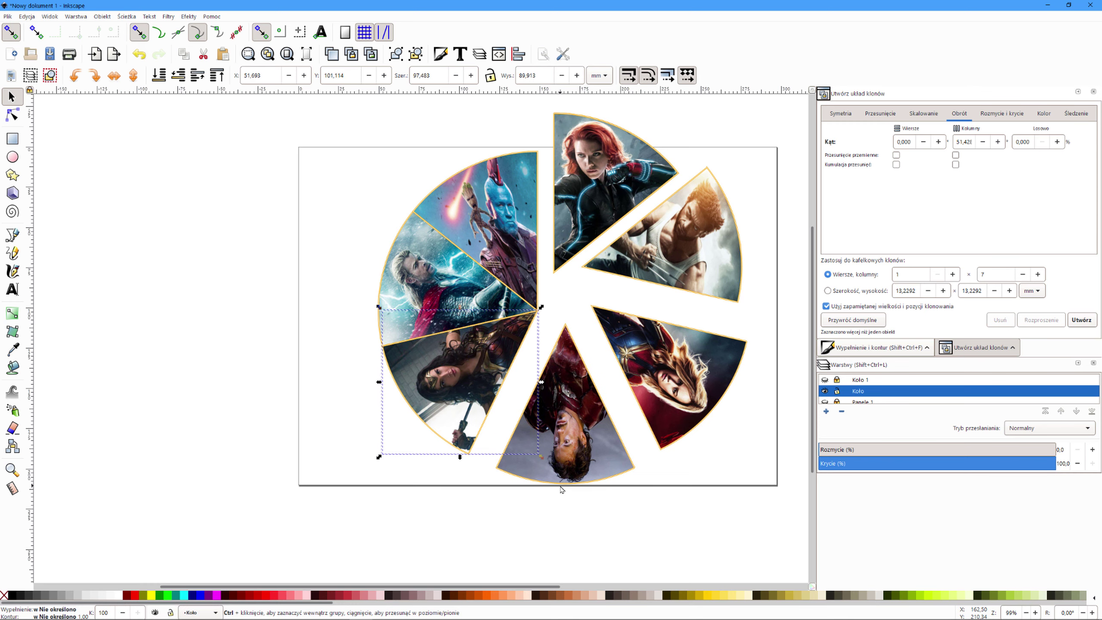
key("ctrl+g")
left_click_drag(457, 370, 452, 402)
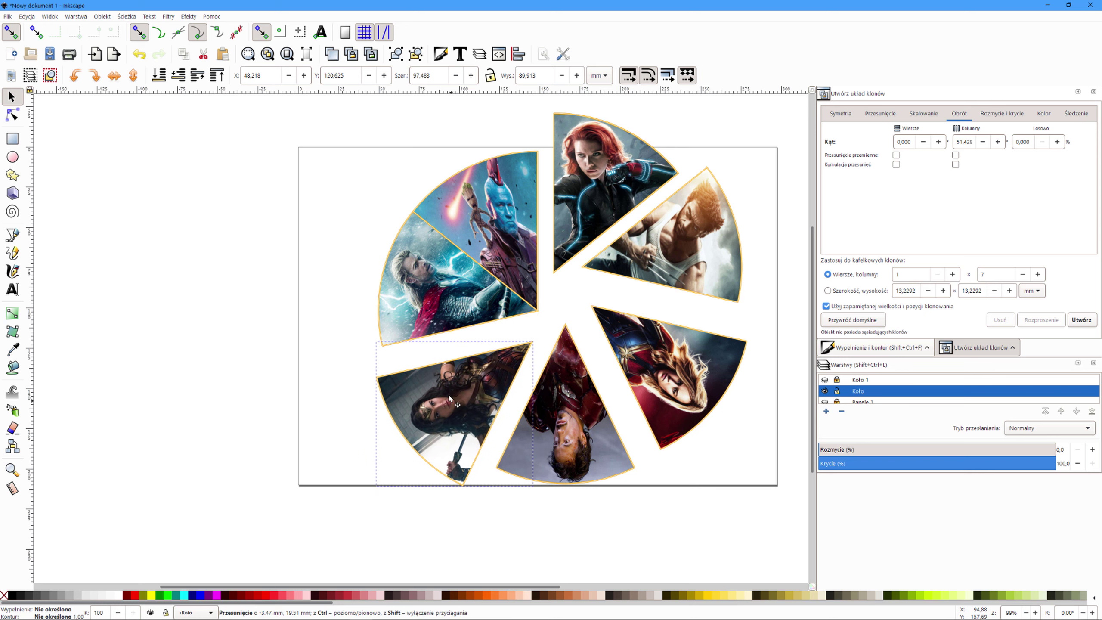
mouse_move(351, 192)
left_mouse_down()
mouse_move(516, 360)
mouse_move(562, 370)
left_mouse_up()
key("ctrl+g")
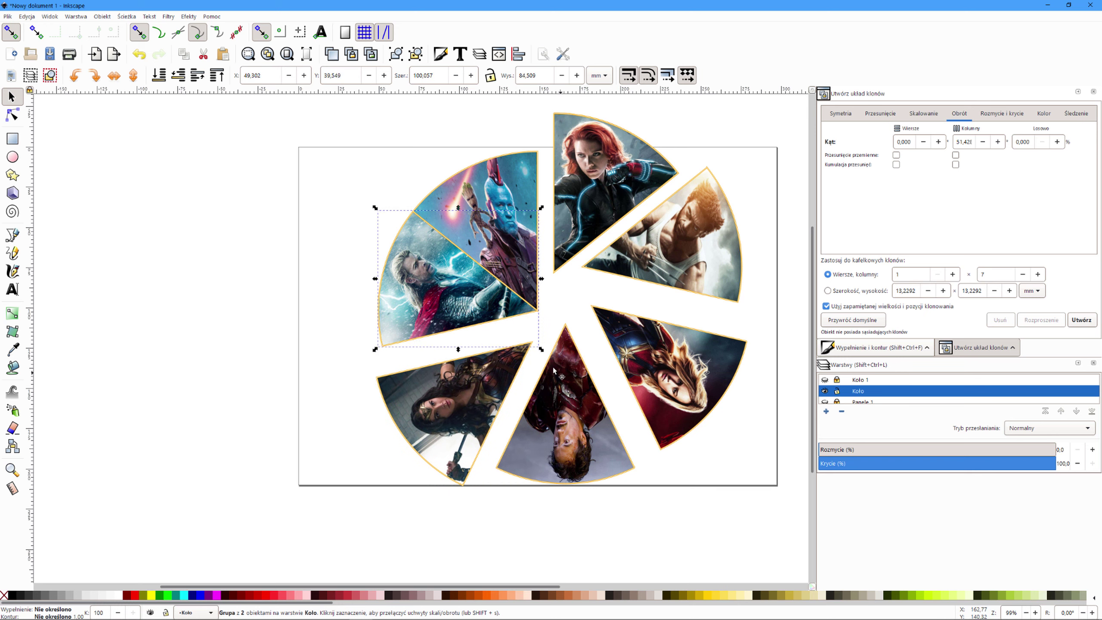
left_click_drag(434, 276, 400, 302)
left_click_drag(393, 136, 573, 313)
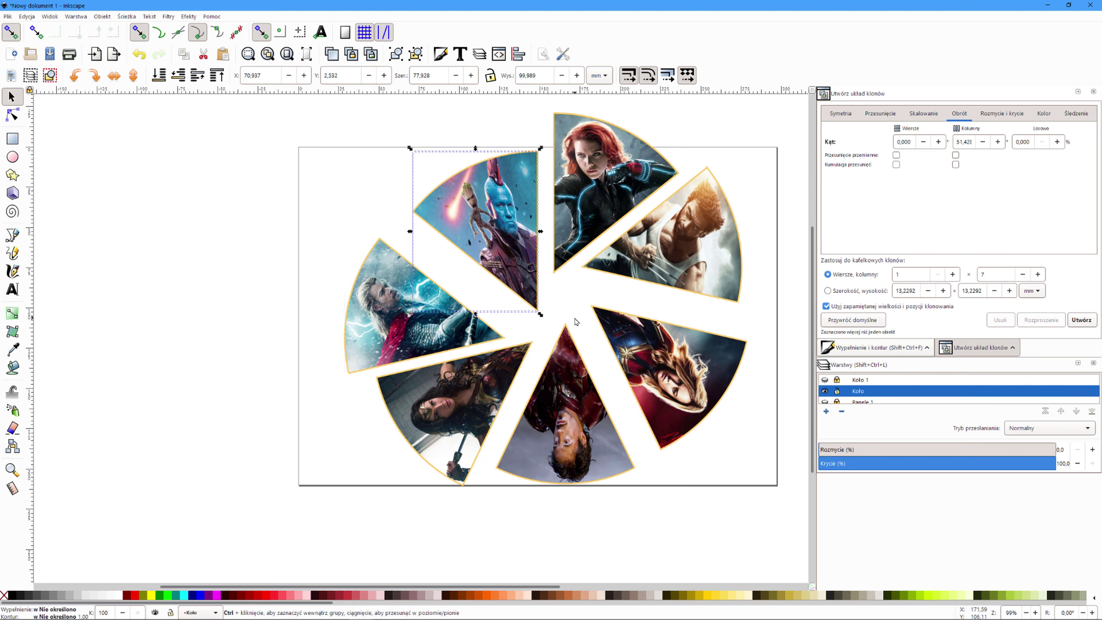
- Fine-tune each slice toward the centre so narrow, even gaps separate them
mouse_move(530, 244)
left_mouse_down()
mouse_move(503, 240)
mouse_move(519, 247)
left_mouse_up()
left_click(547, 220)
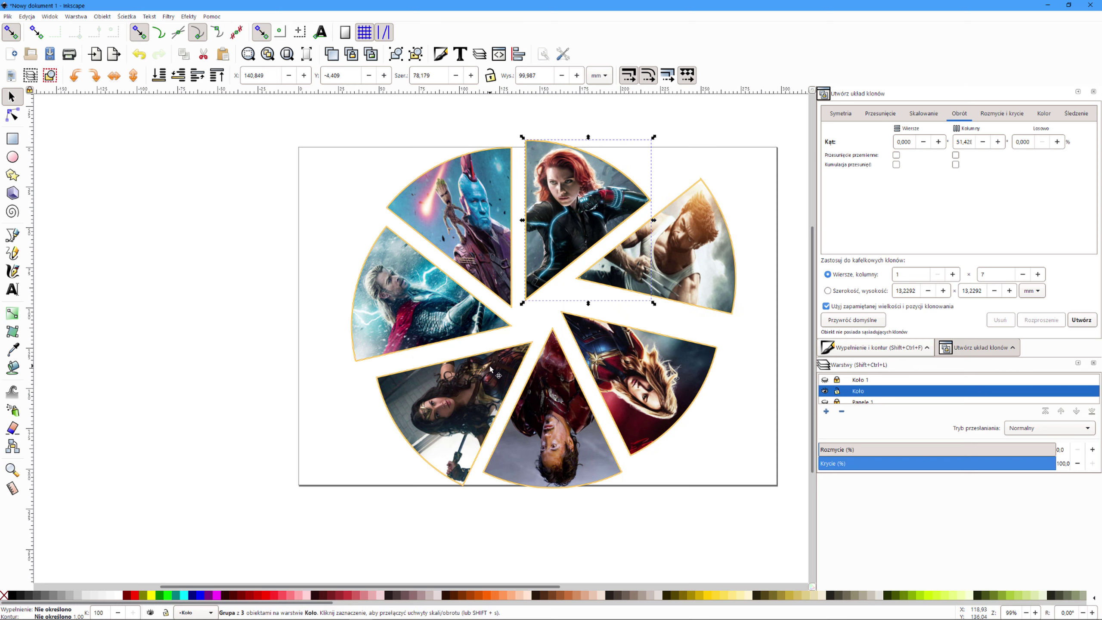
left_click_drag(543, 235, 541, 253)
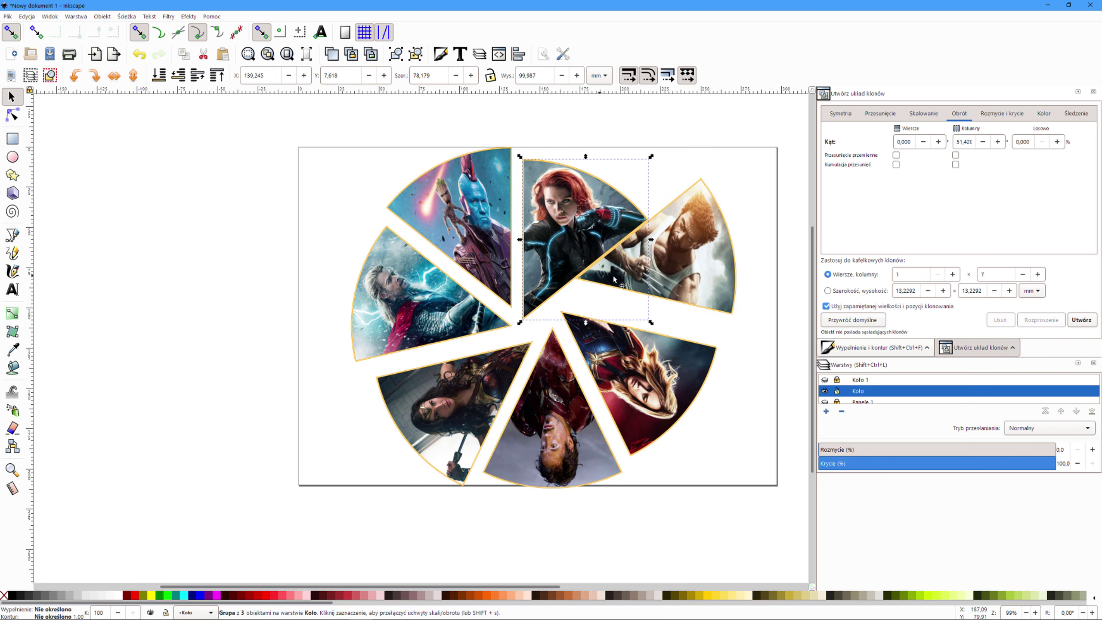
left_click_drag(686, 261, 687, 273)
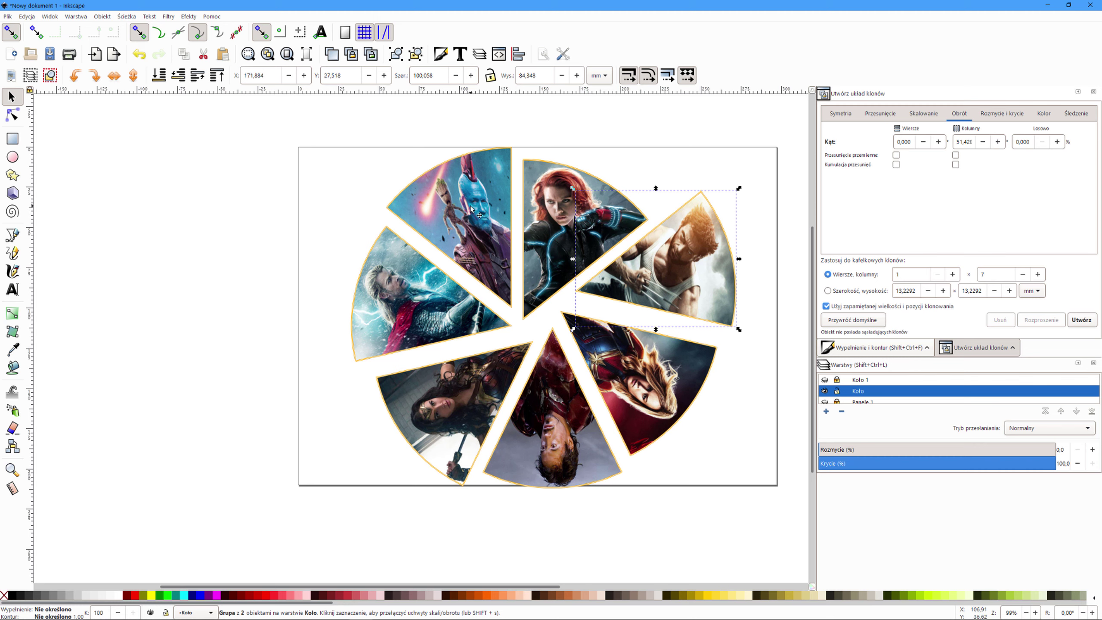
left_click_drag(473, 209, 477, 213)
left_click_drag(550, 417, 551, 402)
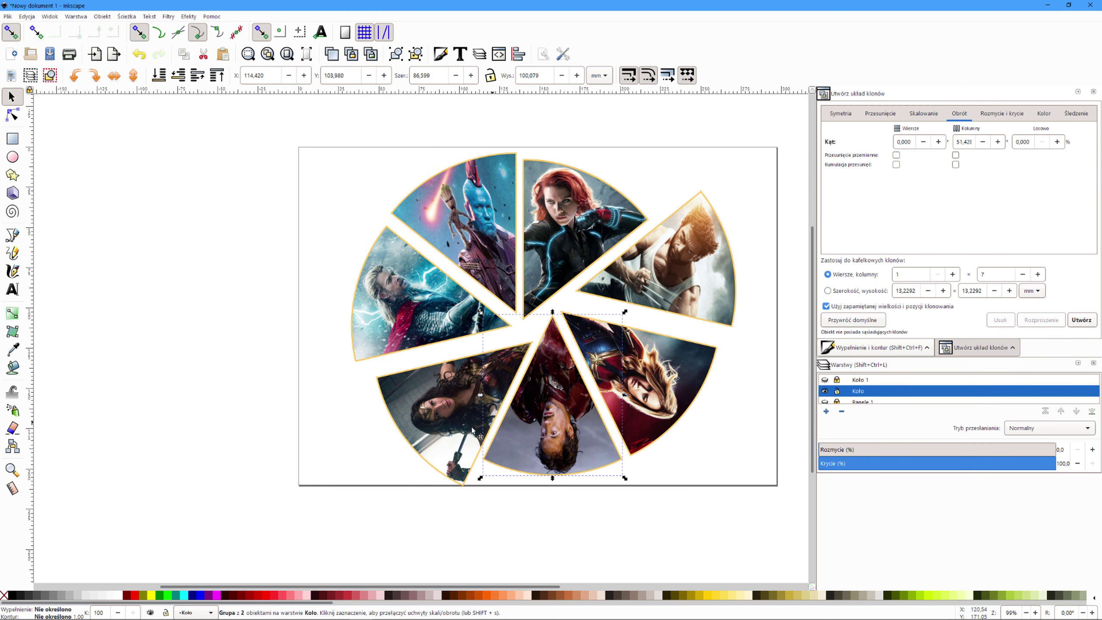
left_click_drag(466, 424, 466, 417)
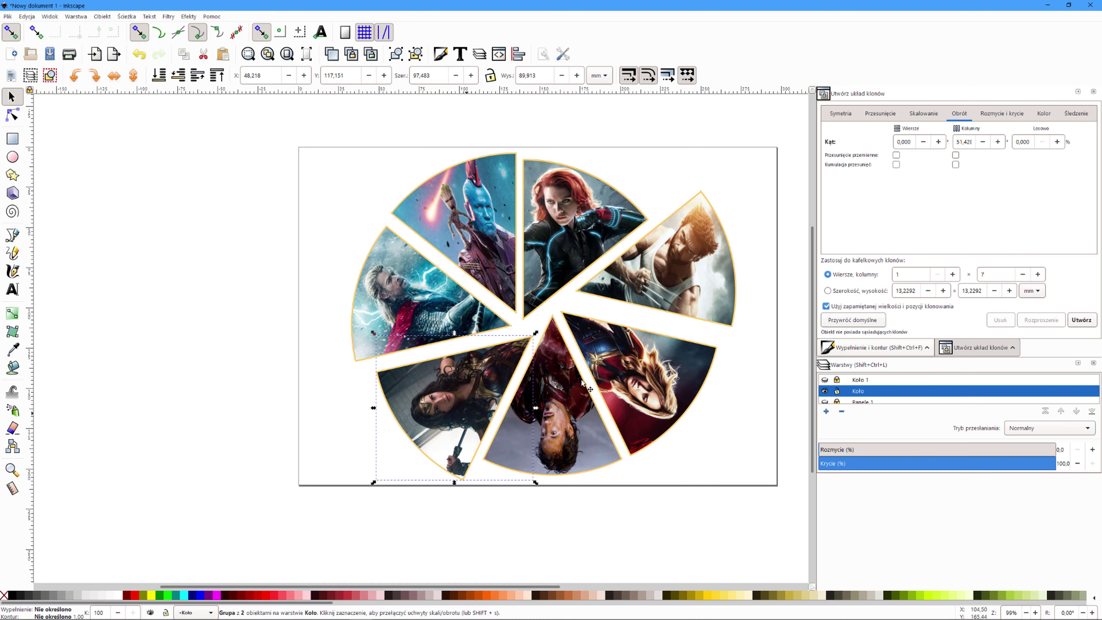
left_click_drag(686, 275, 671, 288)
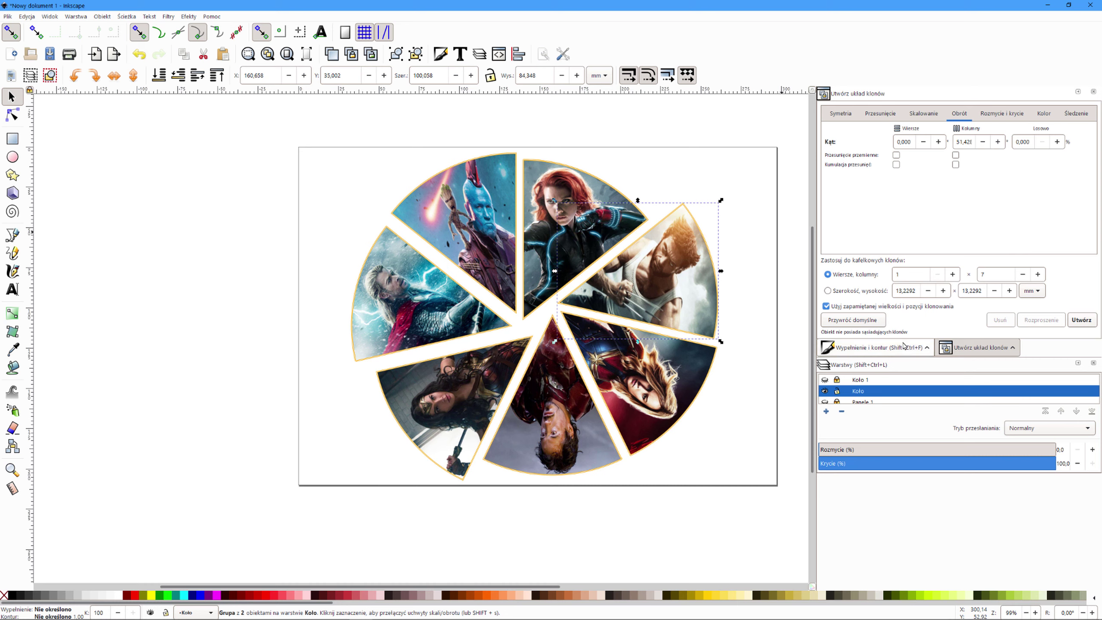
left_click(873, 347)
- Draw a rectangle covering the whole page and give it a radial gradient fill
left_click(763, 382)
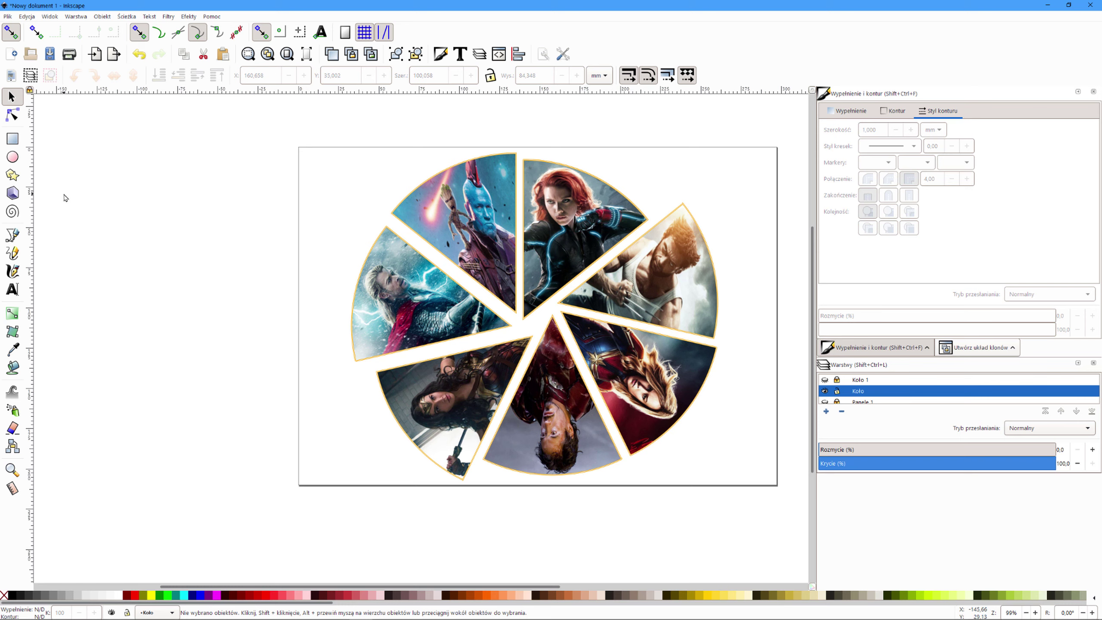
left_click(10, 140)
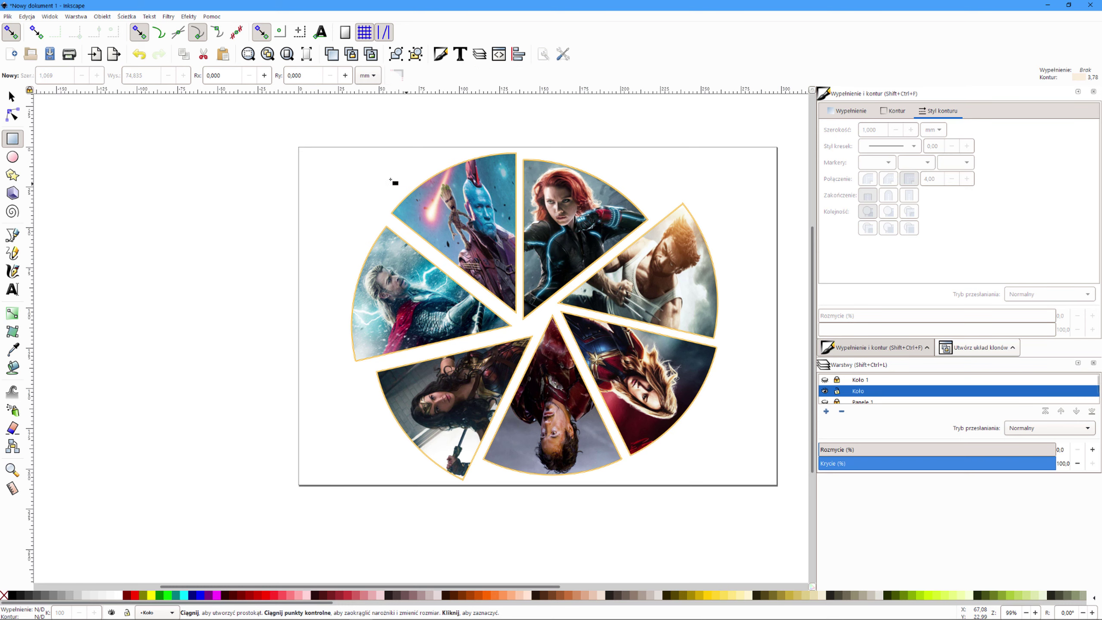
left_click_drag(320, 158, 781, 487)
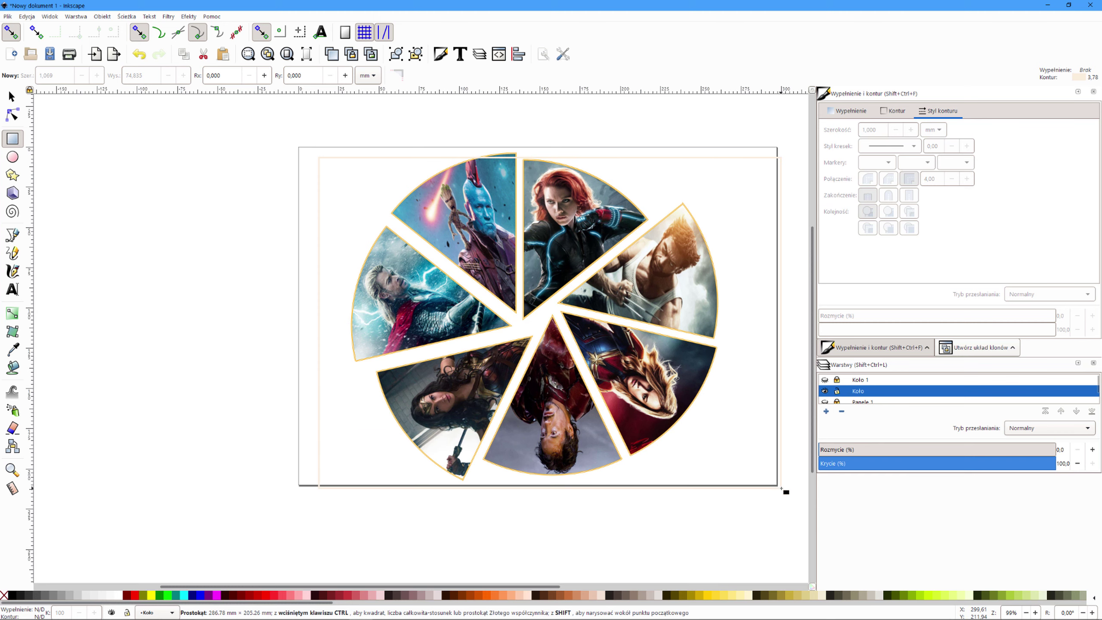
left_click(894, 111)
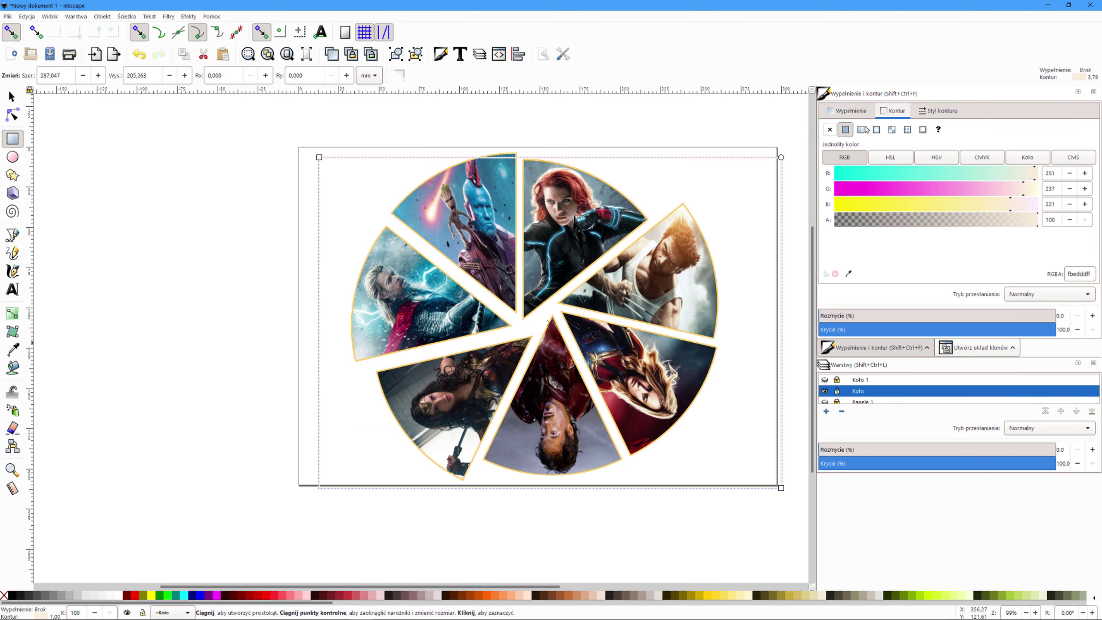
left_click(829, 130)
left_click(851, 111)
left_click(845, 130)
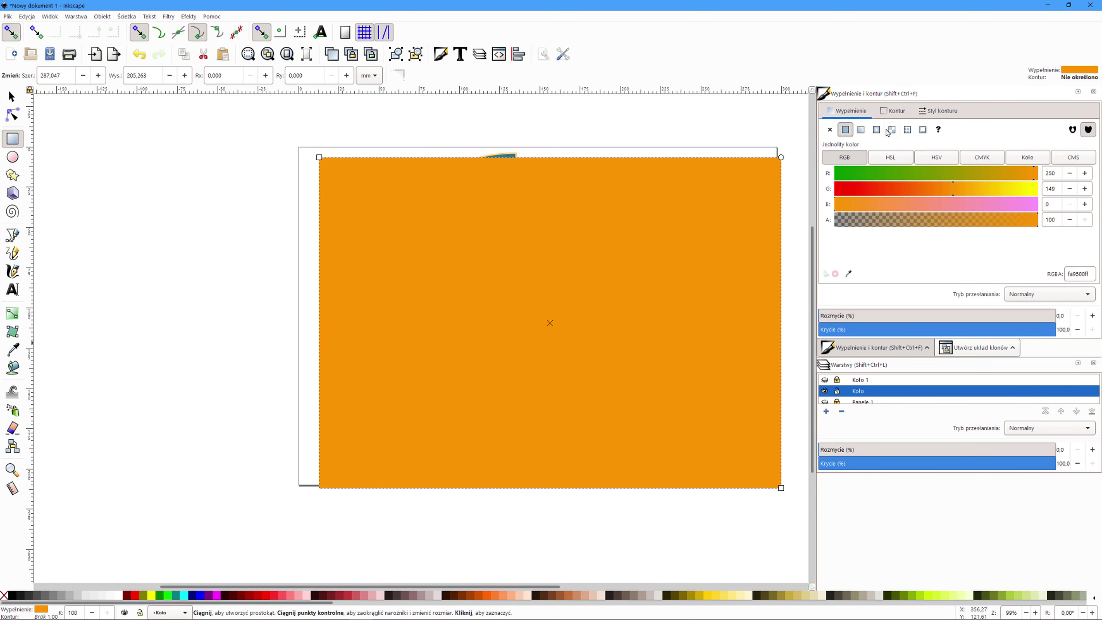
left_click(875, 130)
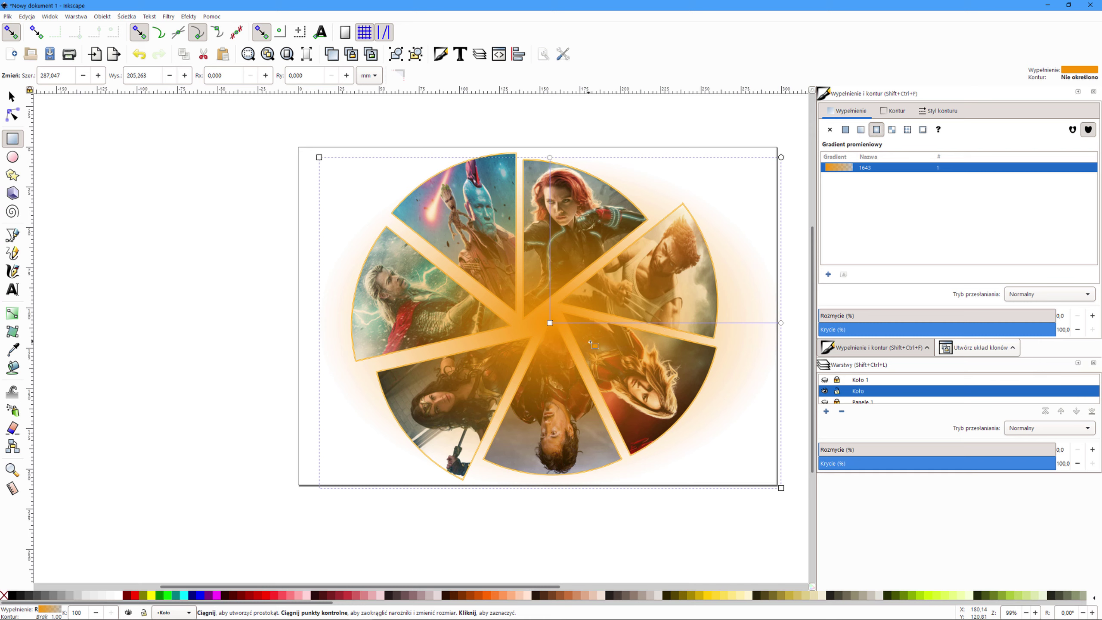
- Make the gradient's centre stop a bright red
left_click(549, 323)
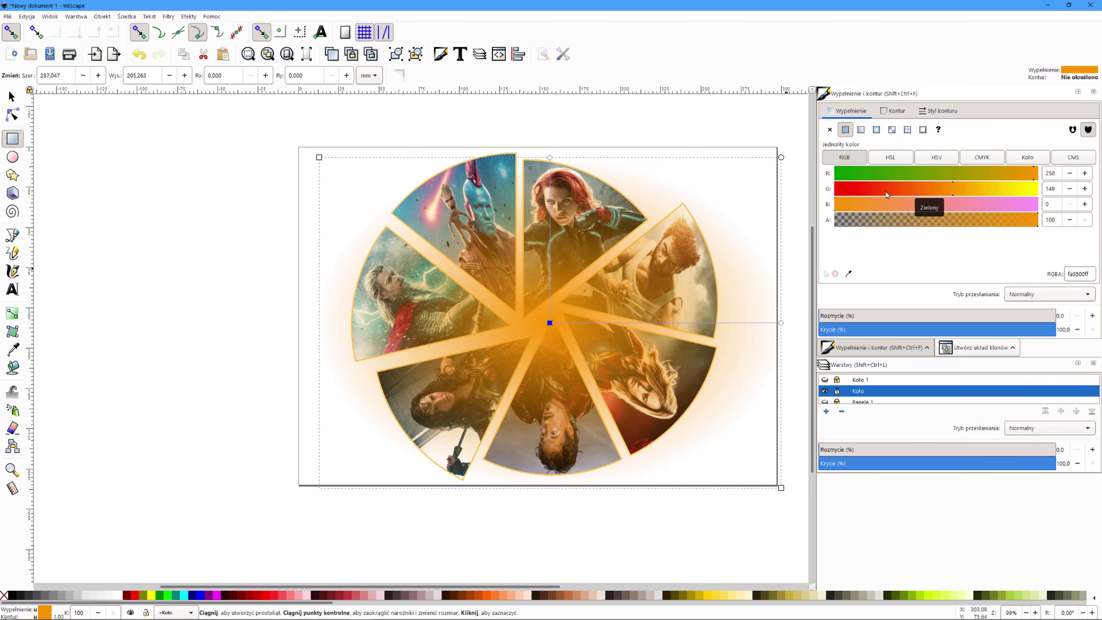
left_click(863, 189)
left_click(974, 175)
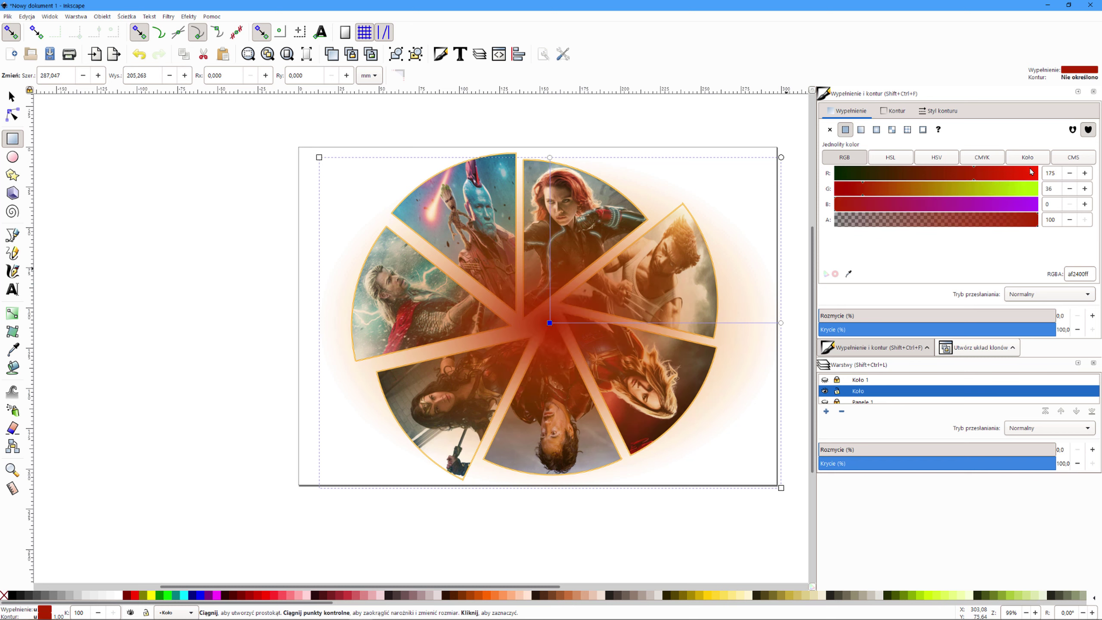
left_click(1024, 174)
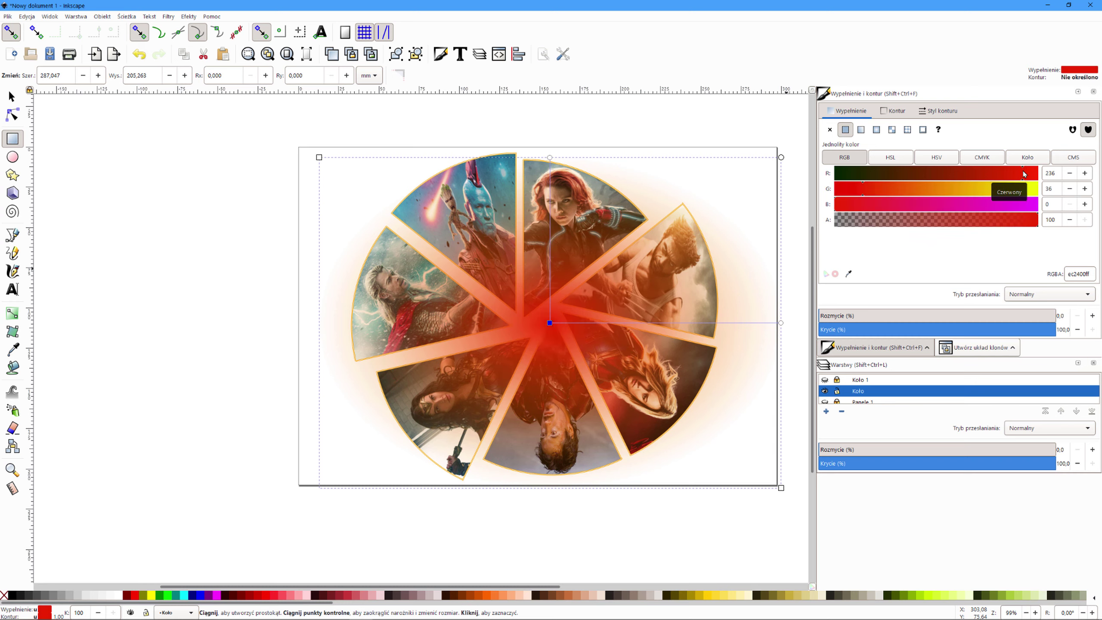
left_click(1012, 174)
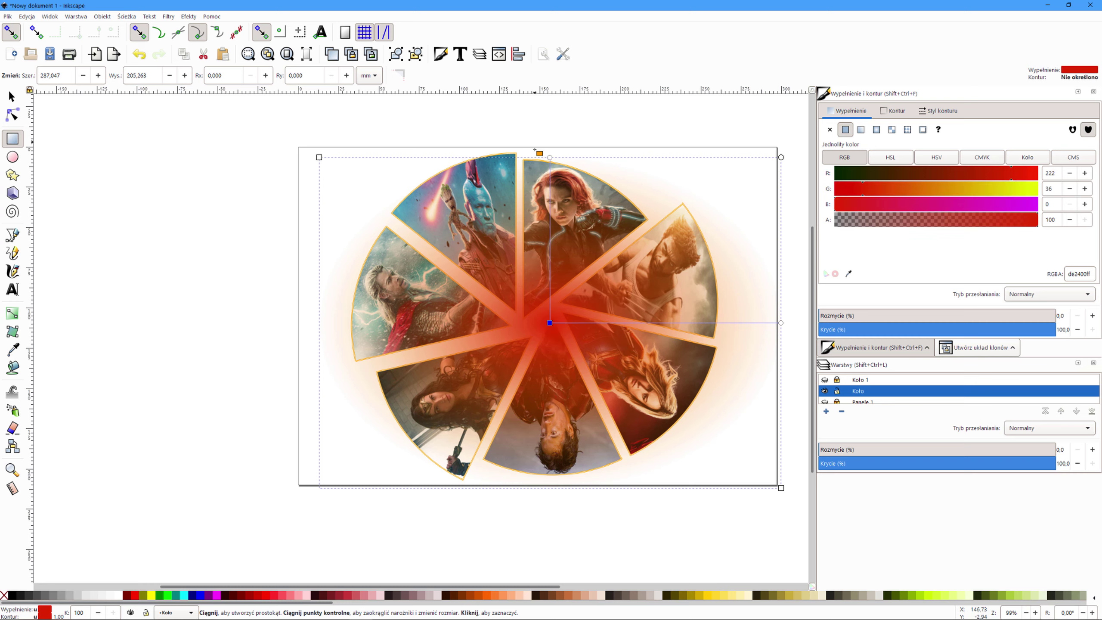
- Make the gradient's outer stop an opaque deep red
left_click(550, 157)
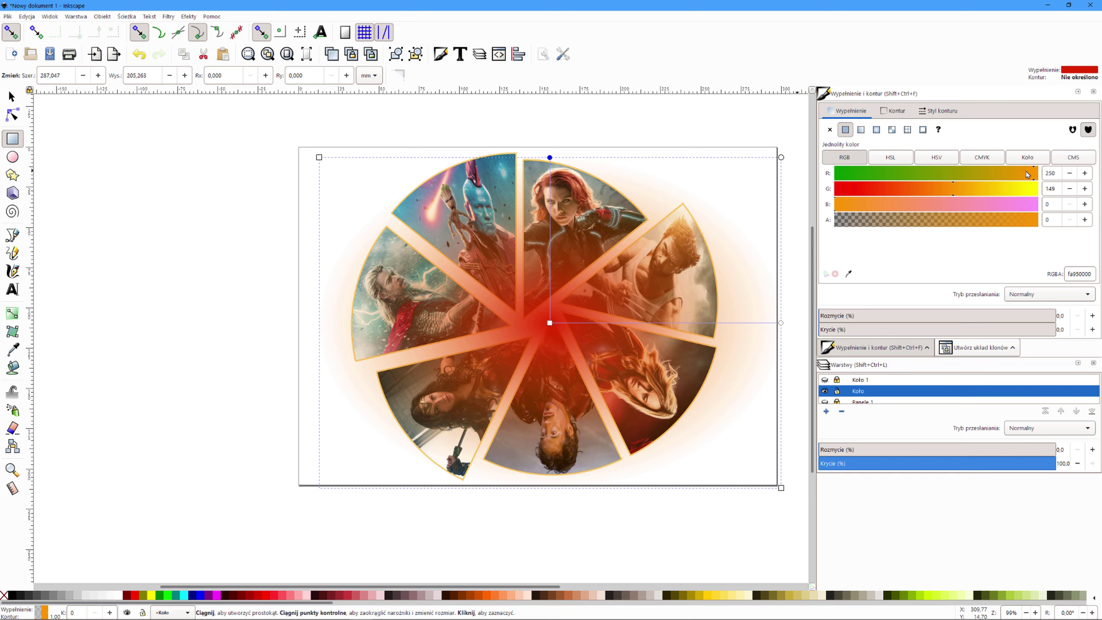
left_click(1026, 174)
left_click(851, 195)
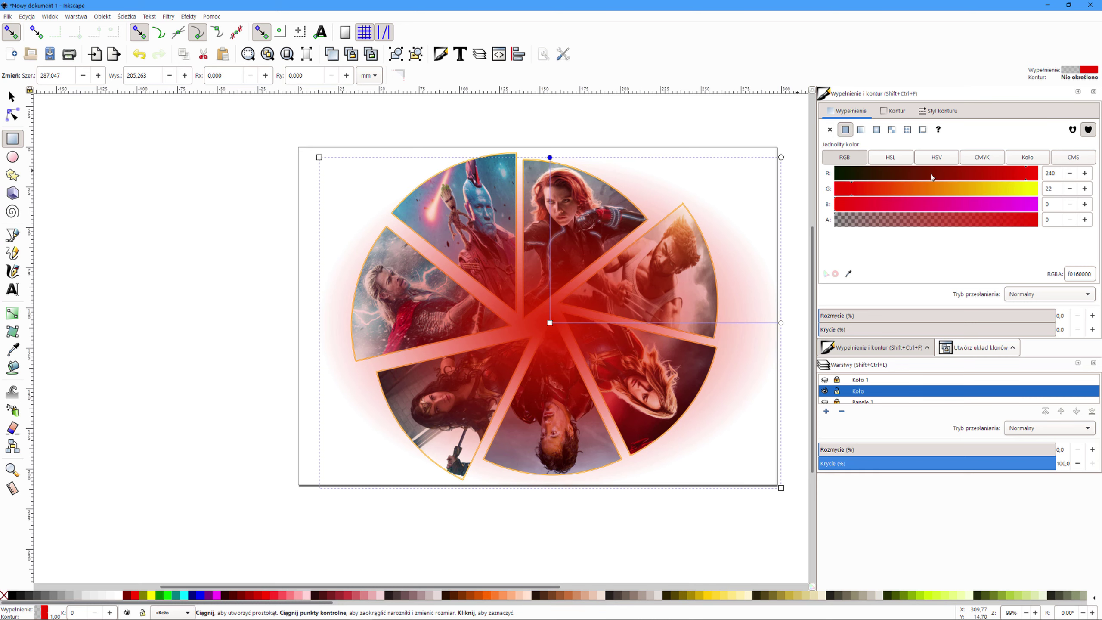
left_click(931, 176)
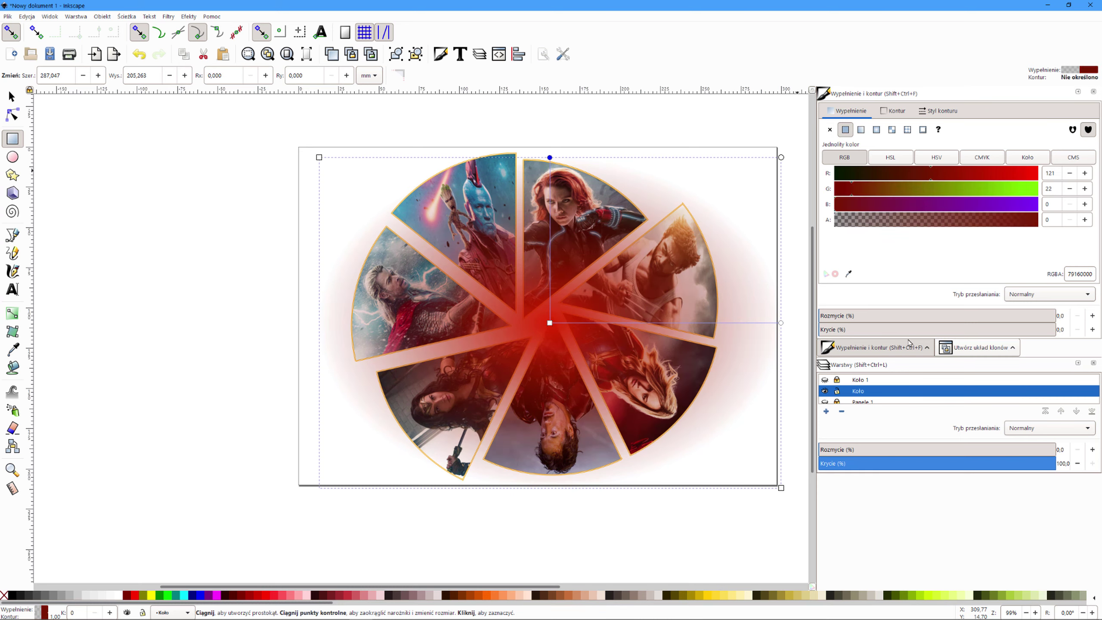
left_click_drag(1098, 327, 1100, 329)
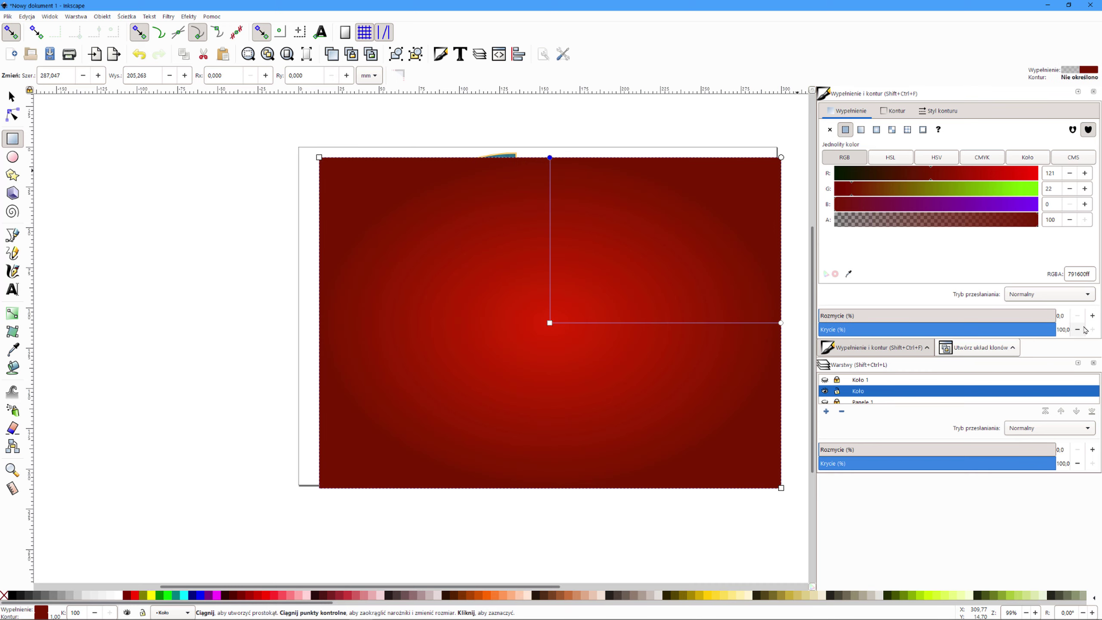
left_click(548, 323)
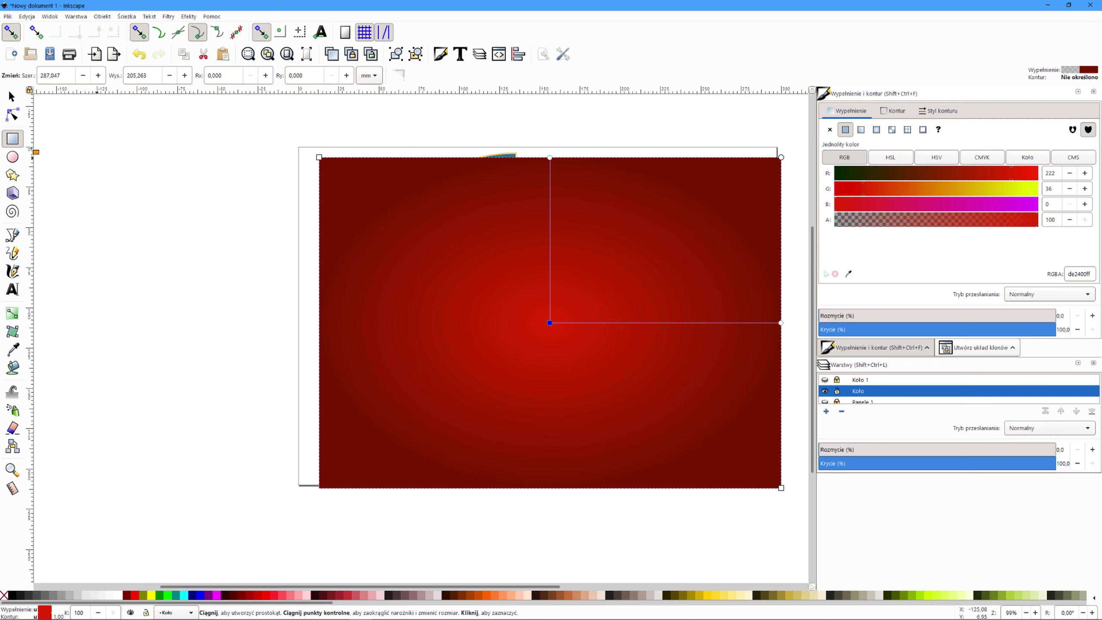
- Resize the gradient rectangle to 297 × 210 mm
left_click(12, 97)
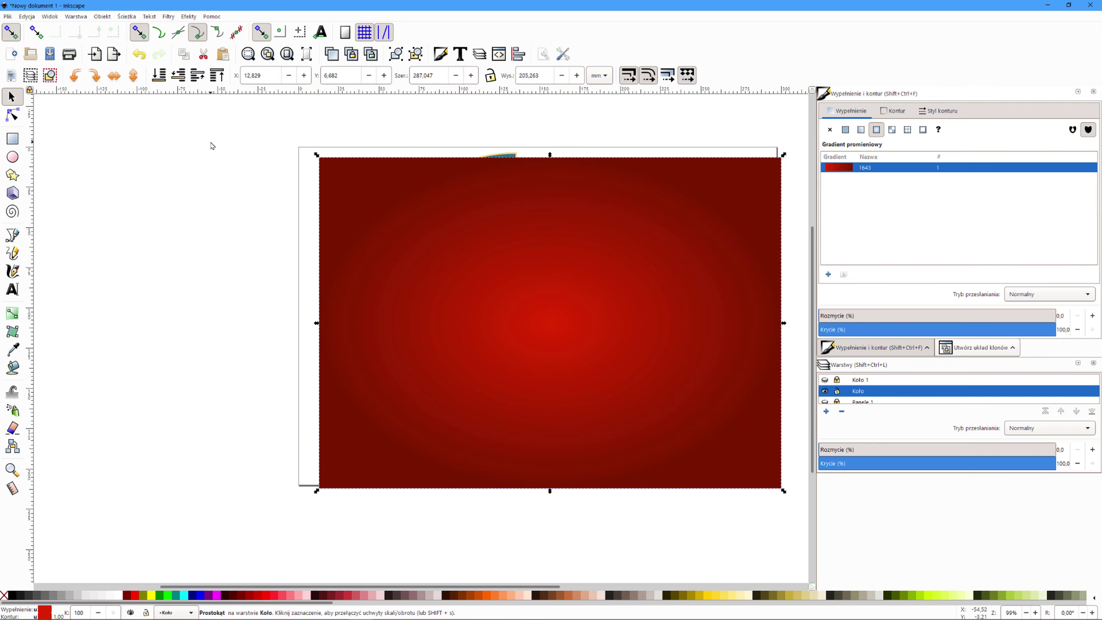
left_click(434, 75)
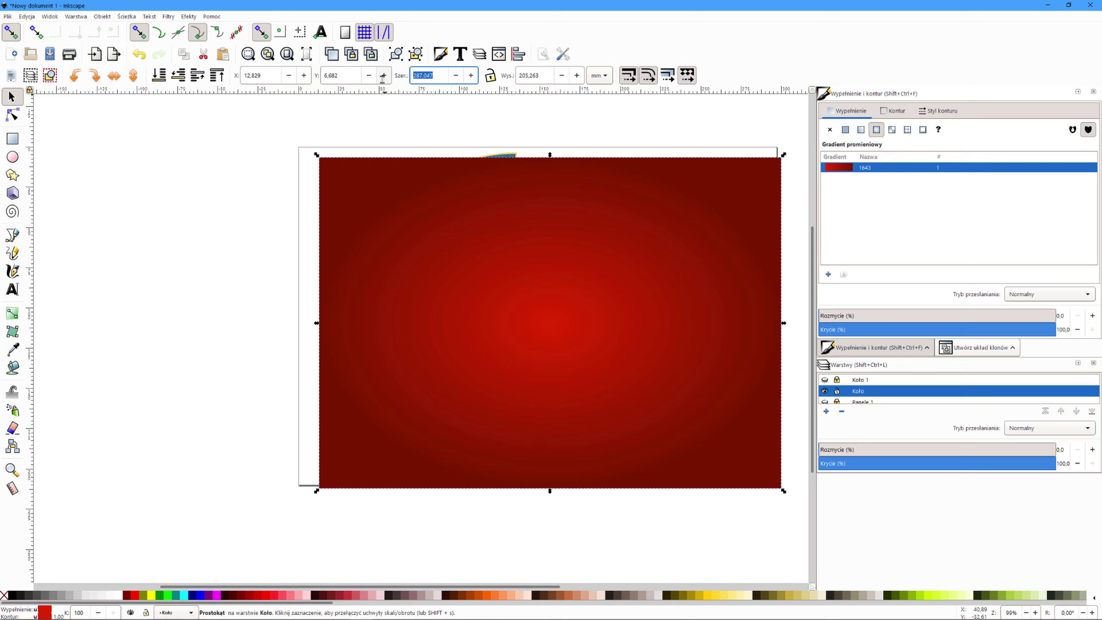
type("297")
key("Return")
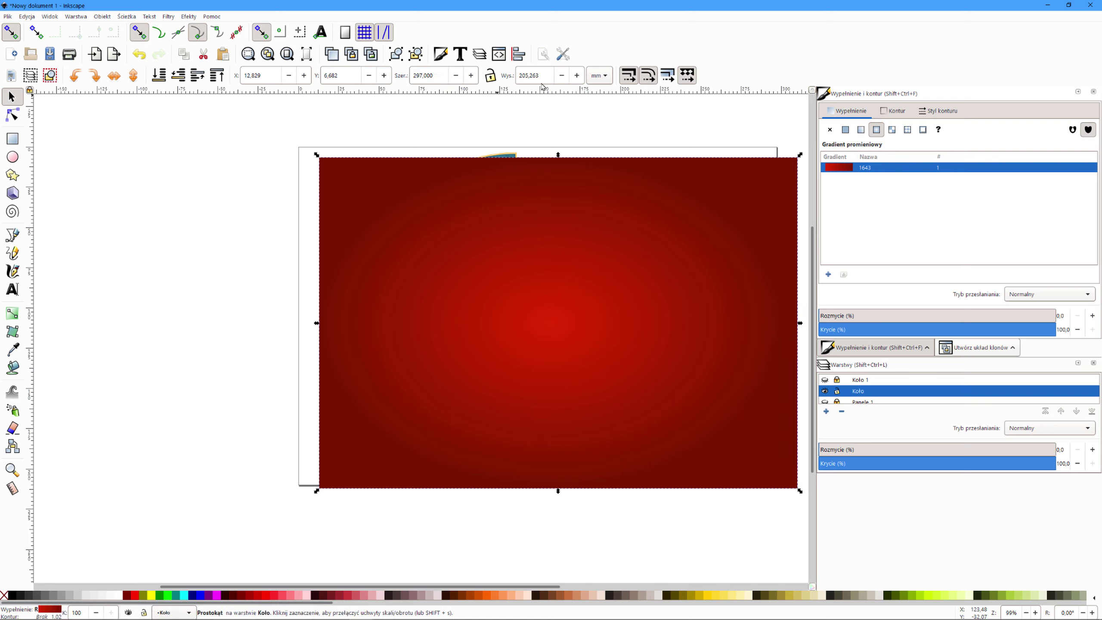
left_click(545, 75)
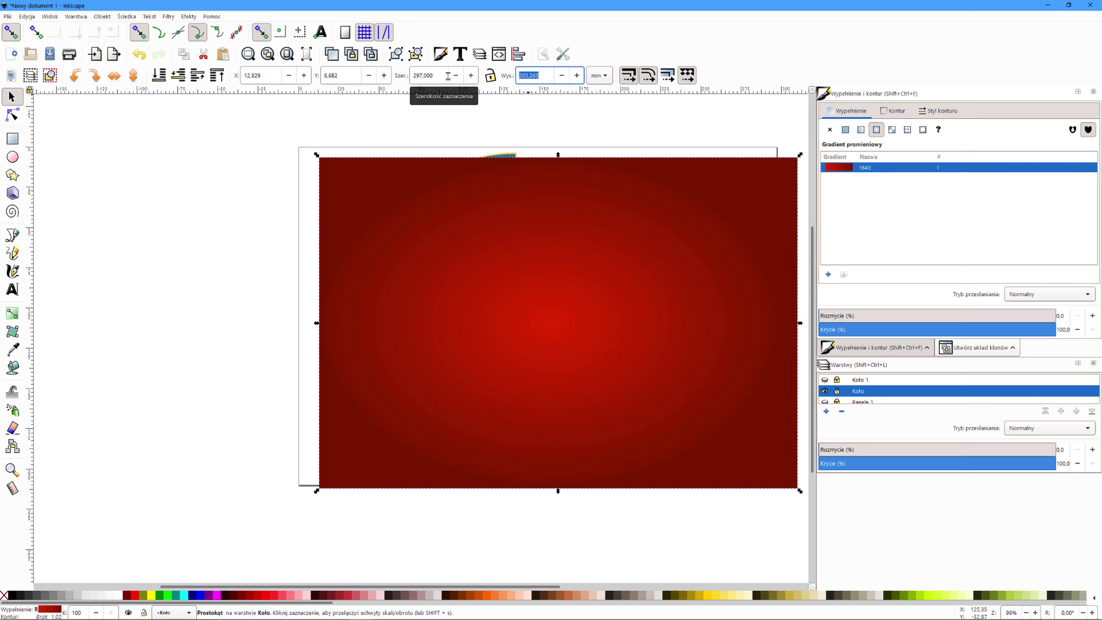
type("210")
key("Return")
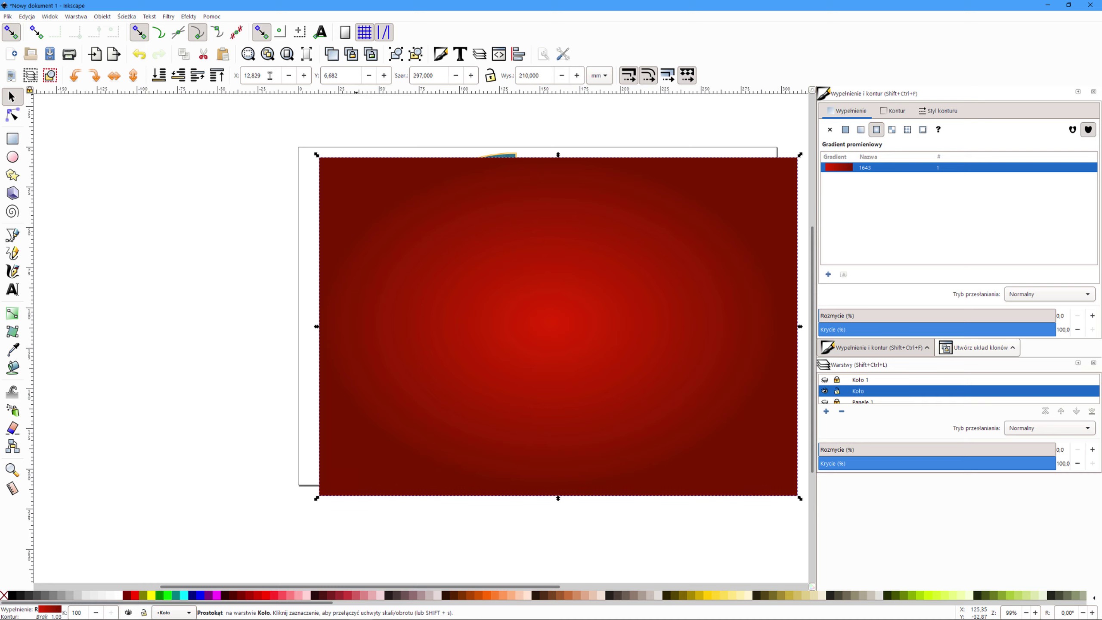
- Position the rectangle at X 0, Y 0 and deselect it
left_click(270, 75)
type("0")
key("Return")
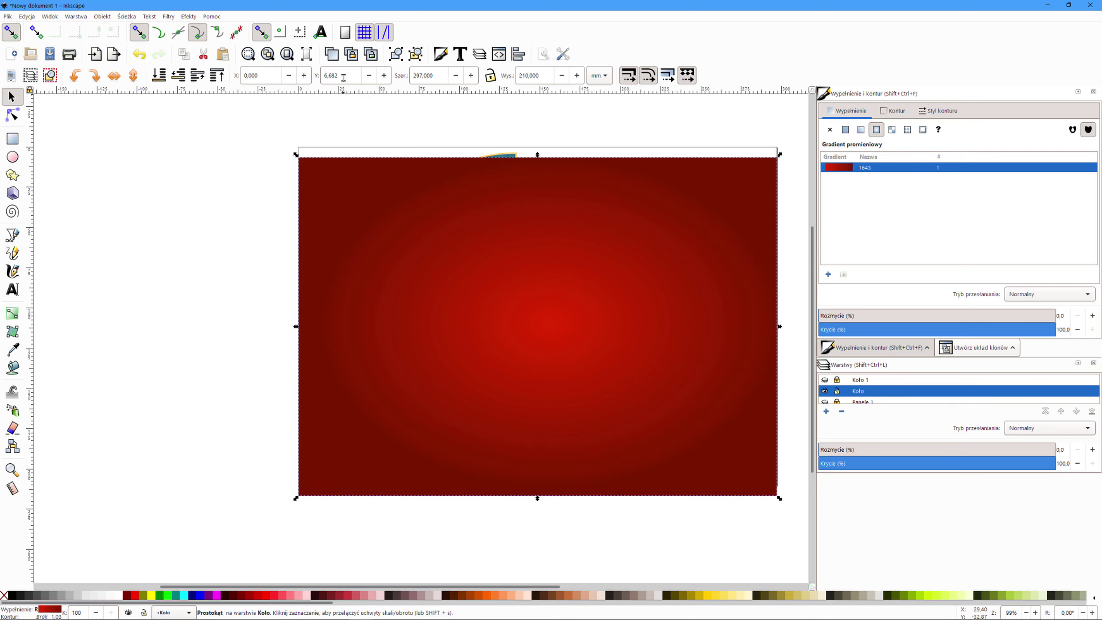
left_click(343, 75)
type("0")
key("Return")
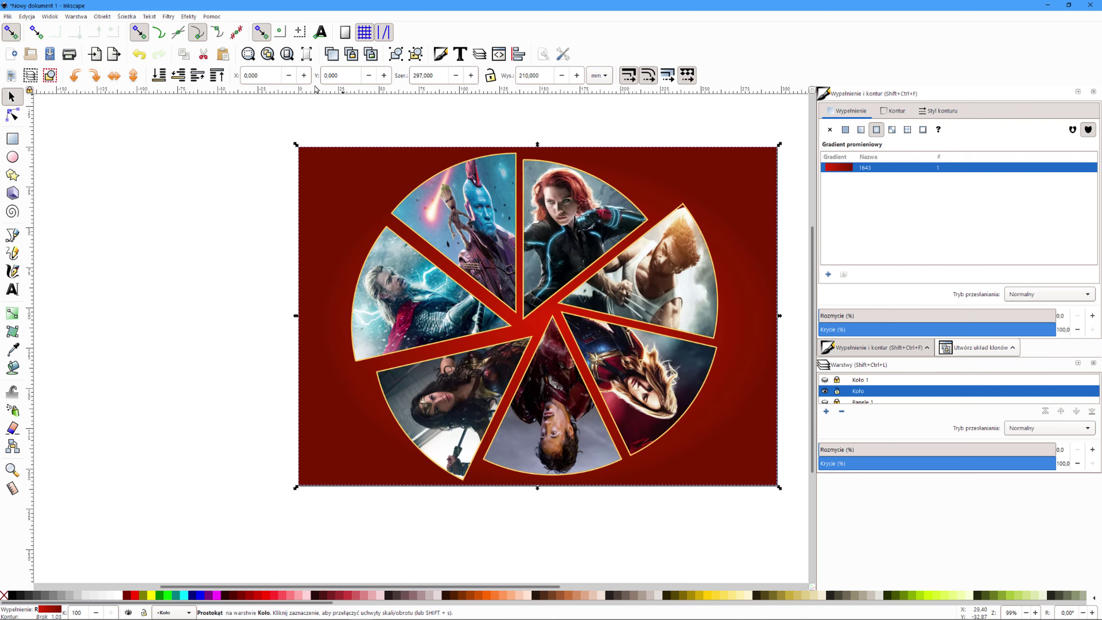
left_click(224, 199)
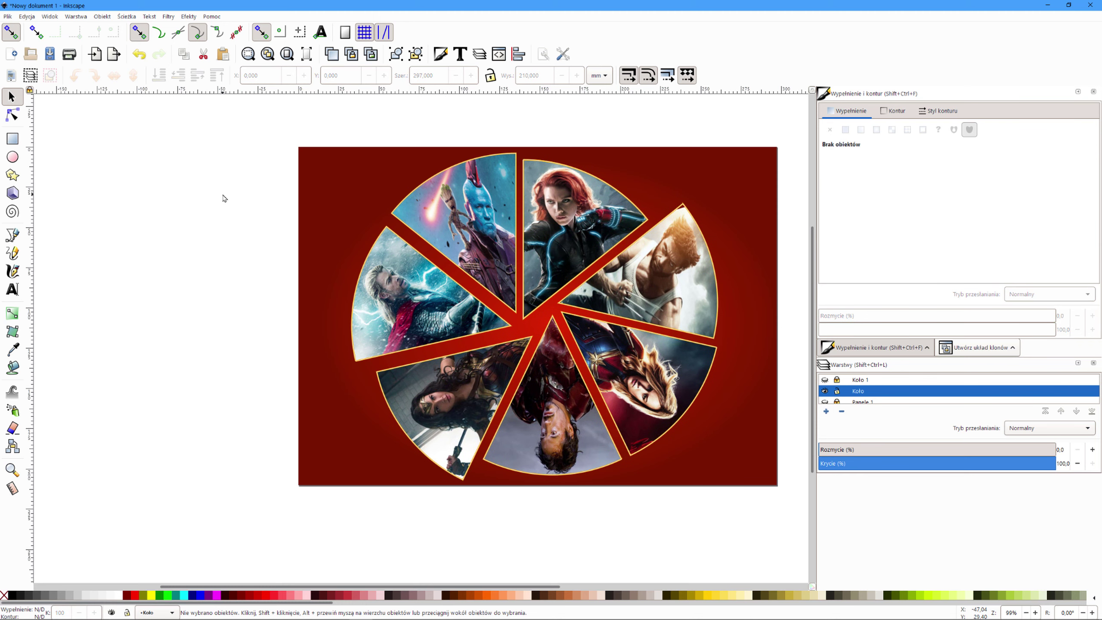